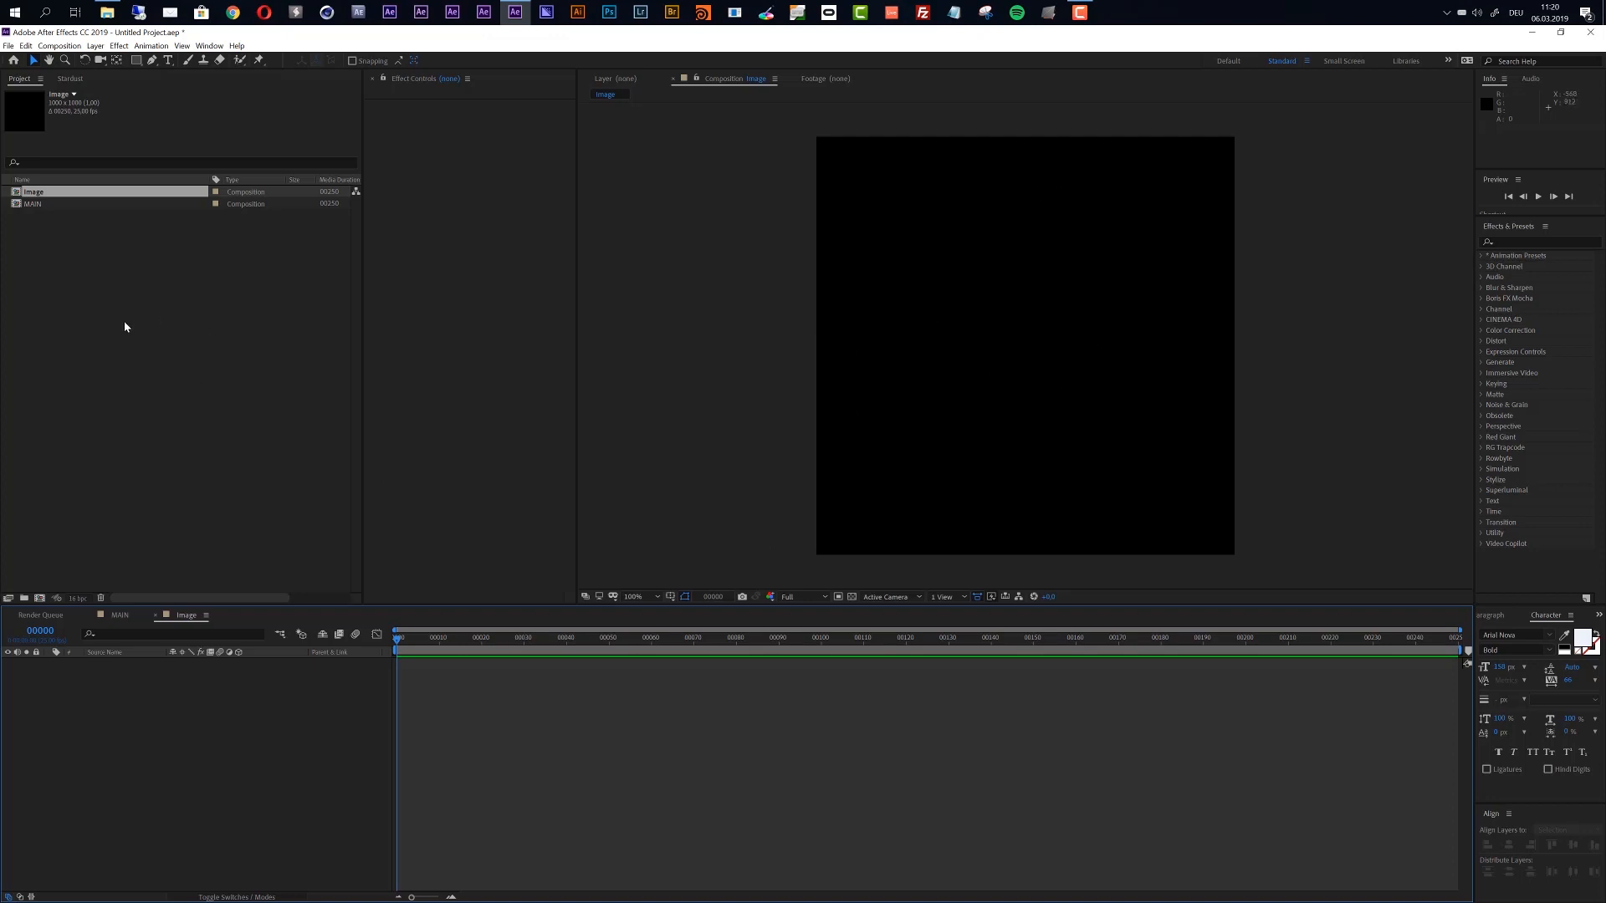
Import tera-environment-art43.jpg into the project and open it in the Footage viewer to inspect the picture
double_click(82, 310)
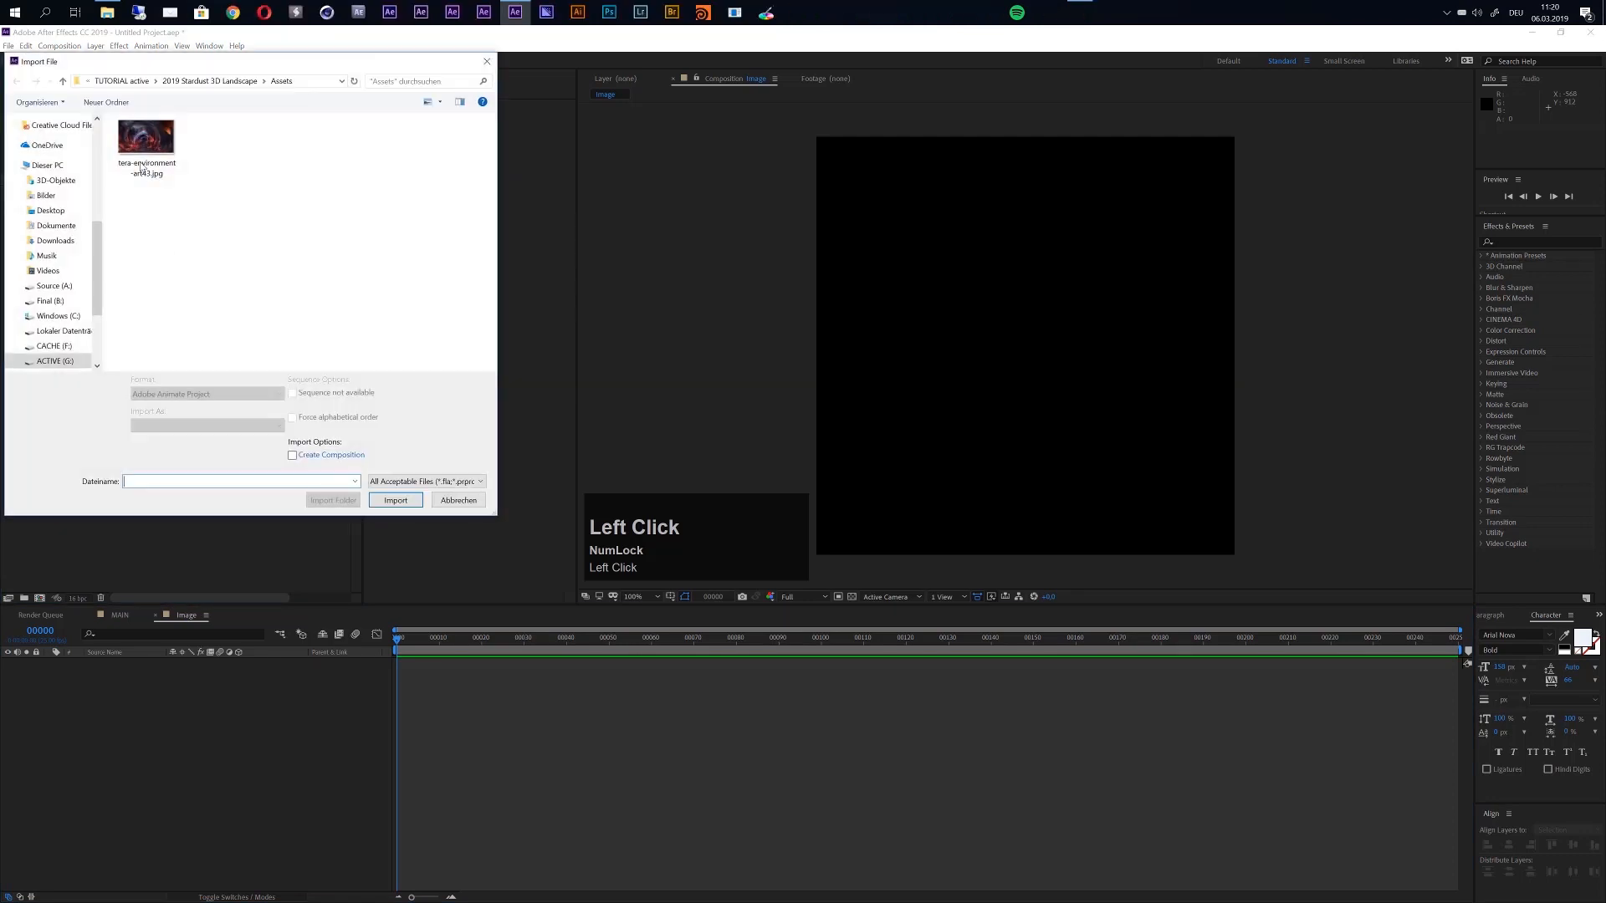
click(142, 154)
click(395, 501)
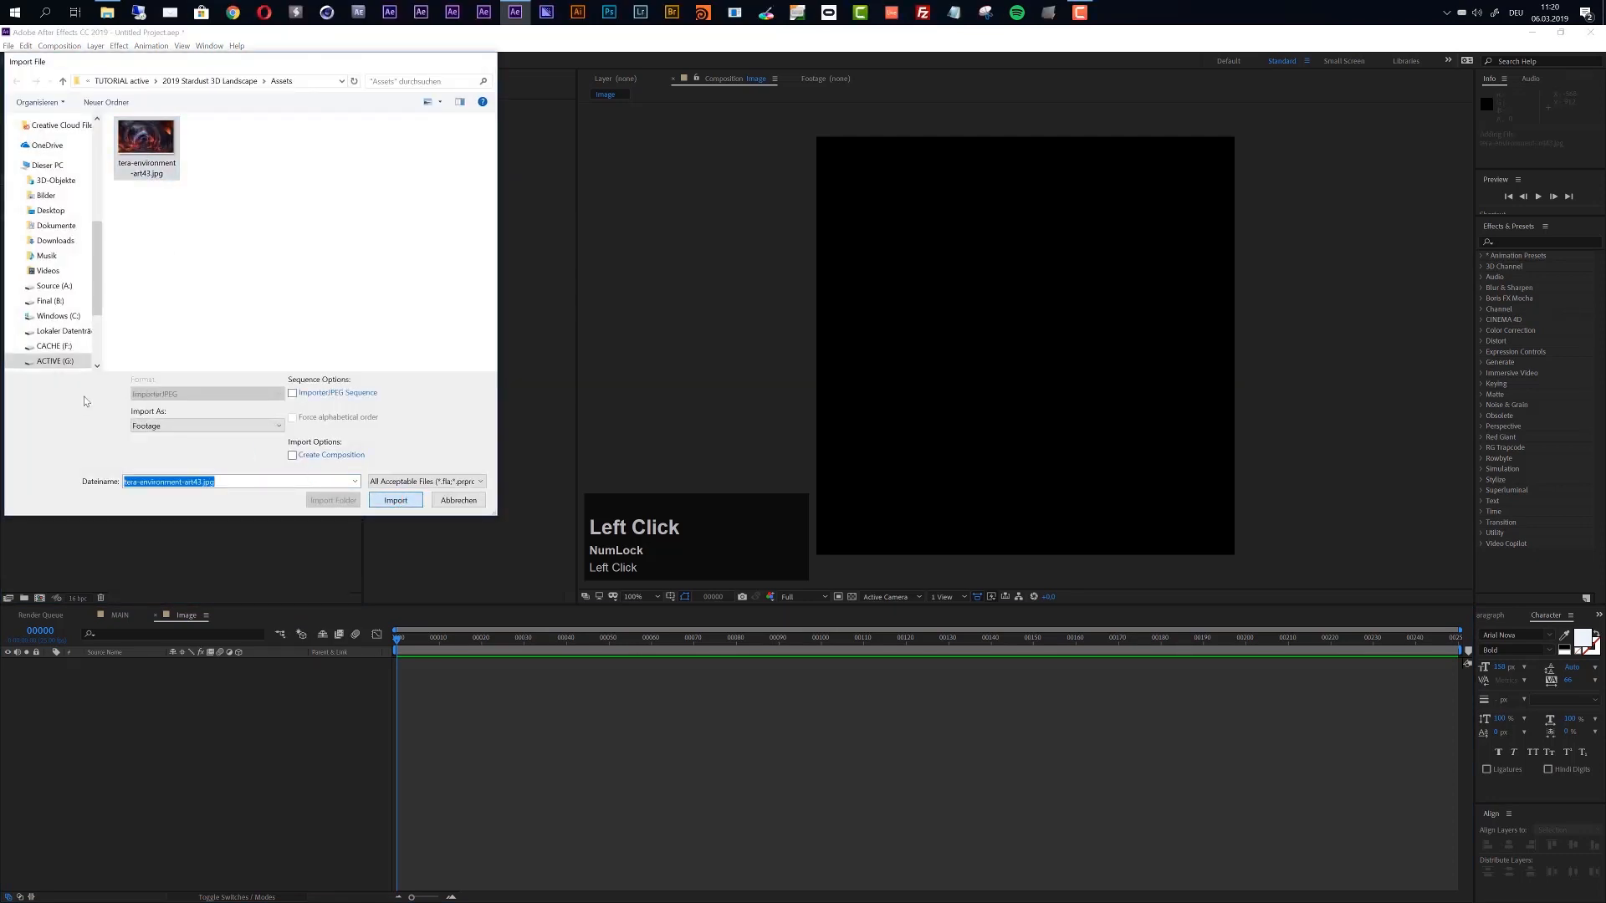
double_click(64, 218)
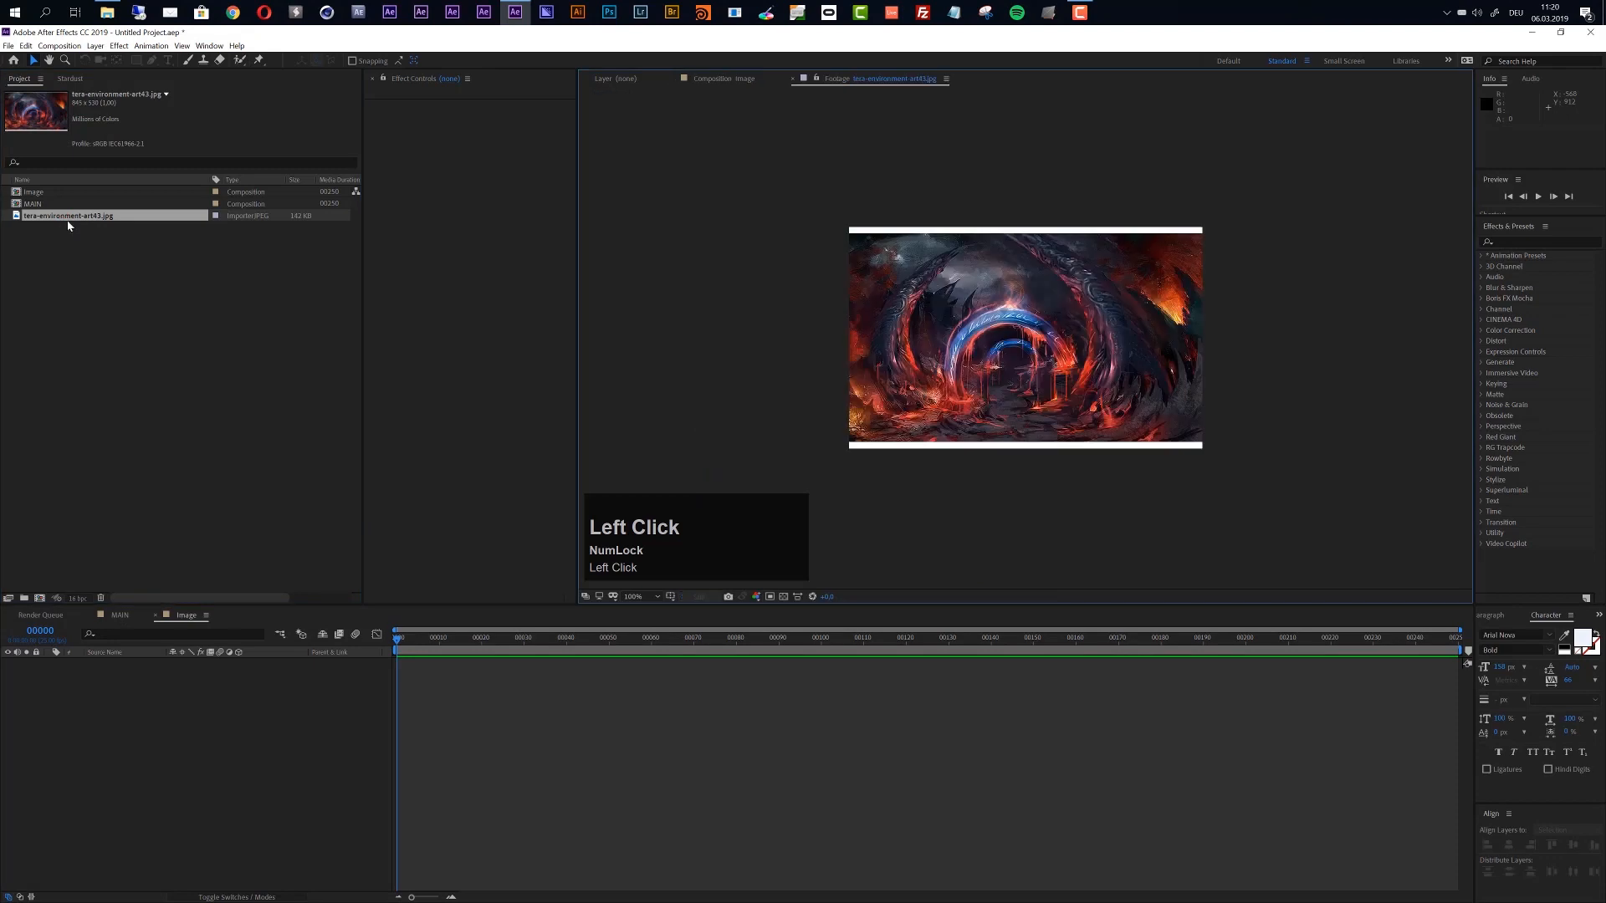
scroll(1066, 392, up, 5)
scroll(1066, 386, down, 2)
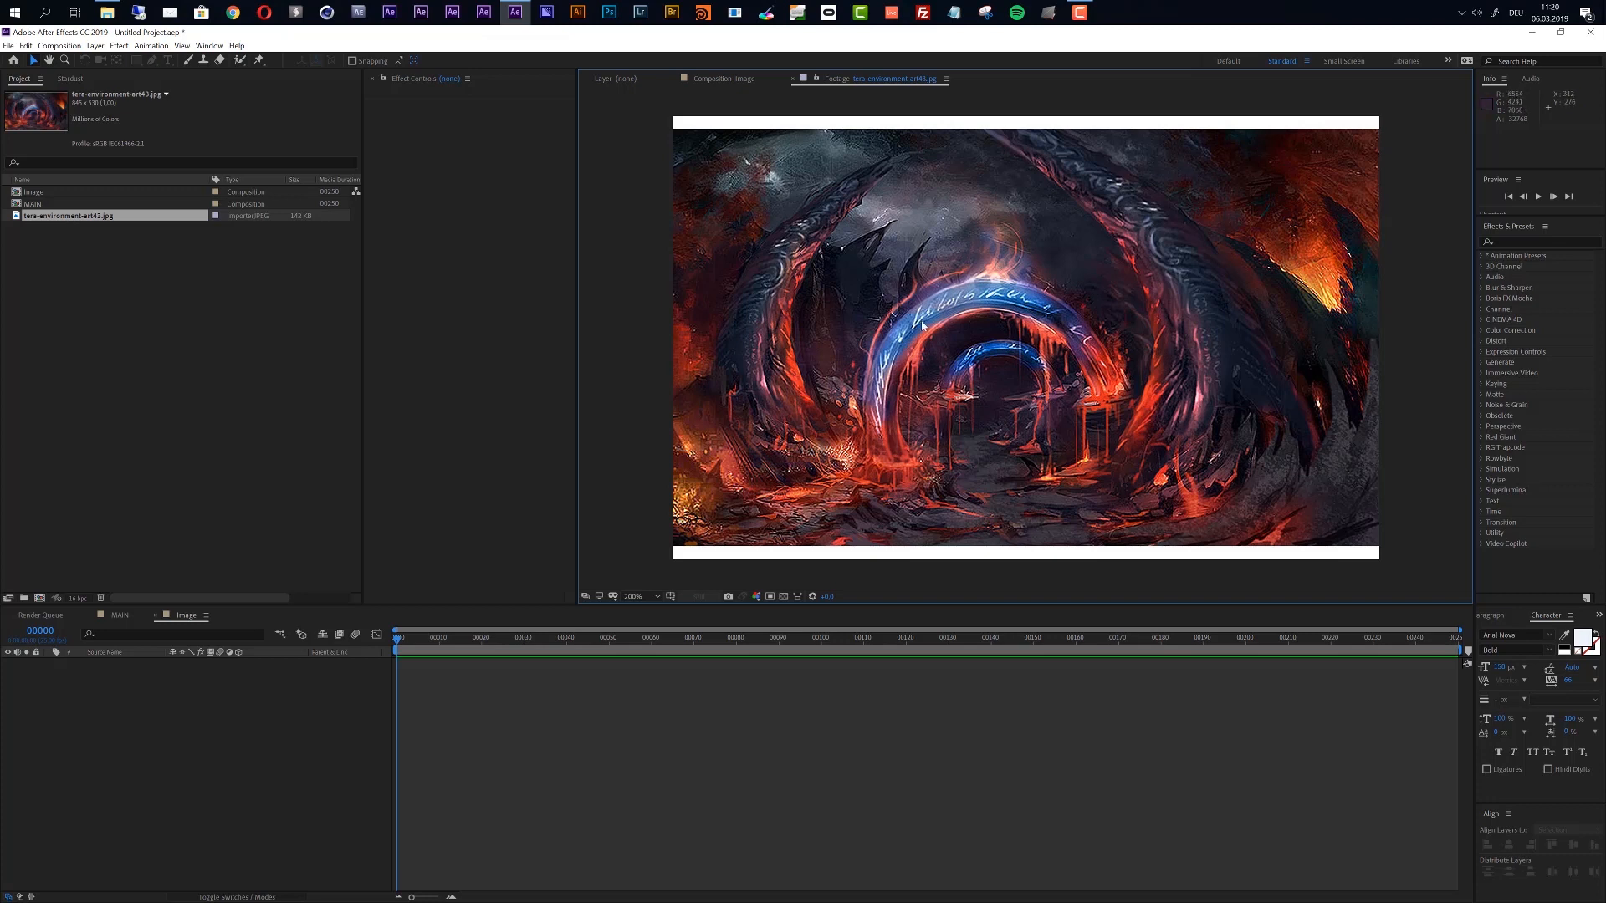
Place tera-environment-art43.jpg in the Image composition, scale it to about 200% and shift it to frame the glowing arches
click(725, 79)
drag(31, 220, 1078, 336)
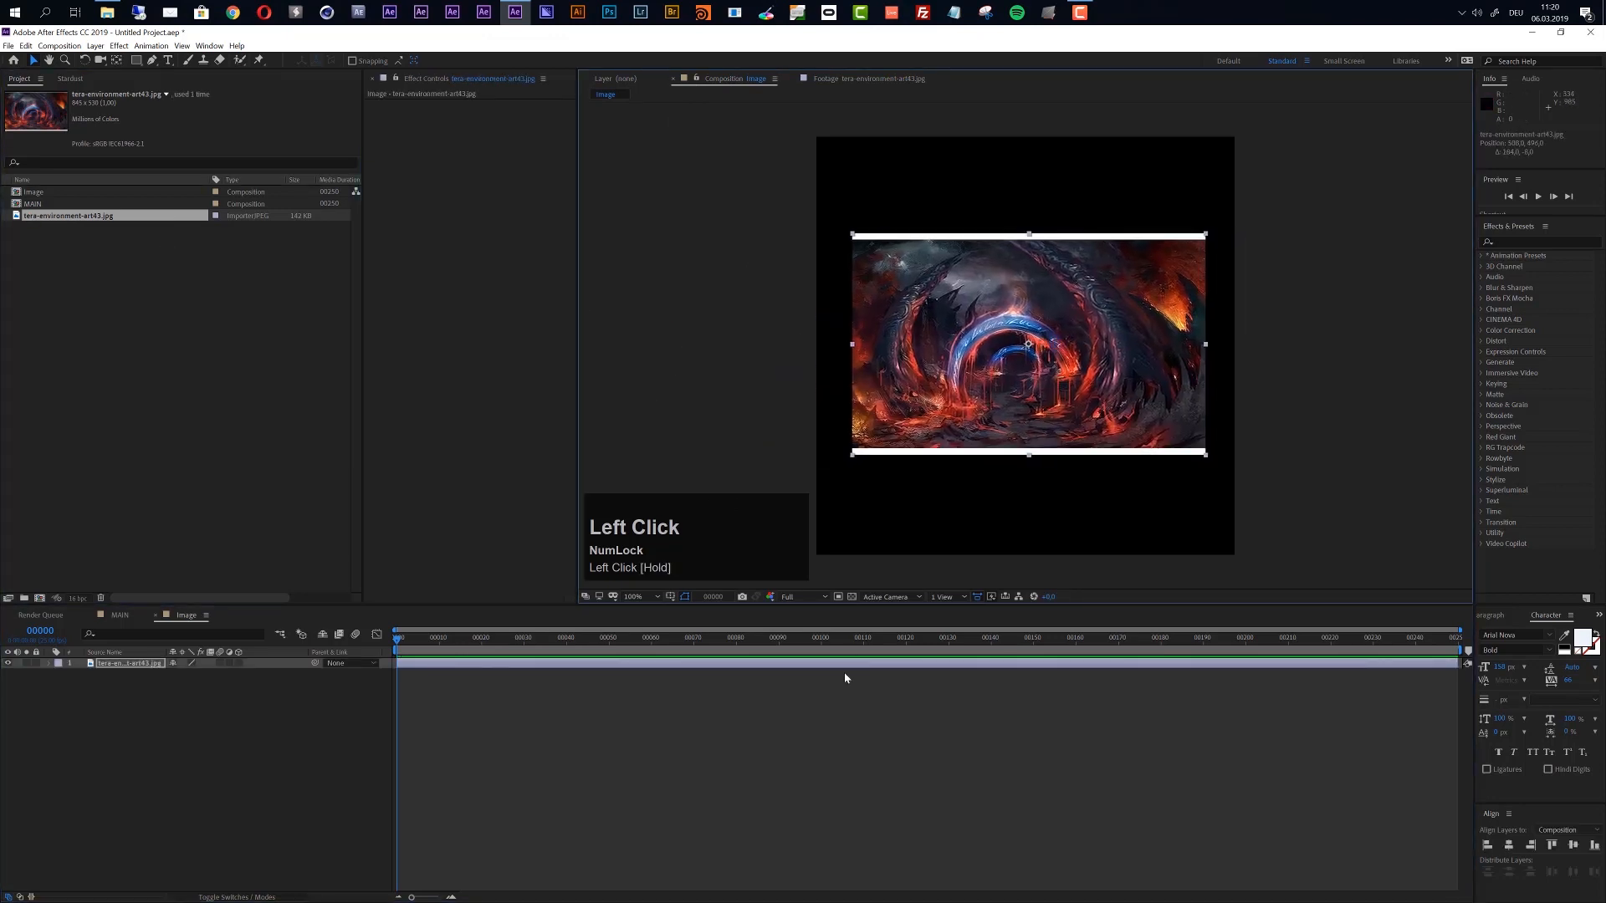
key(s)
drag(213, 679, 276, 674)
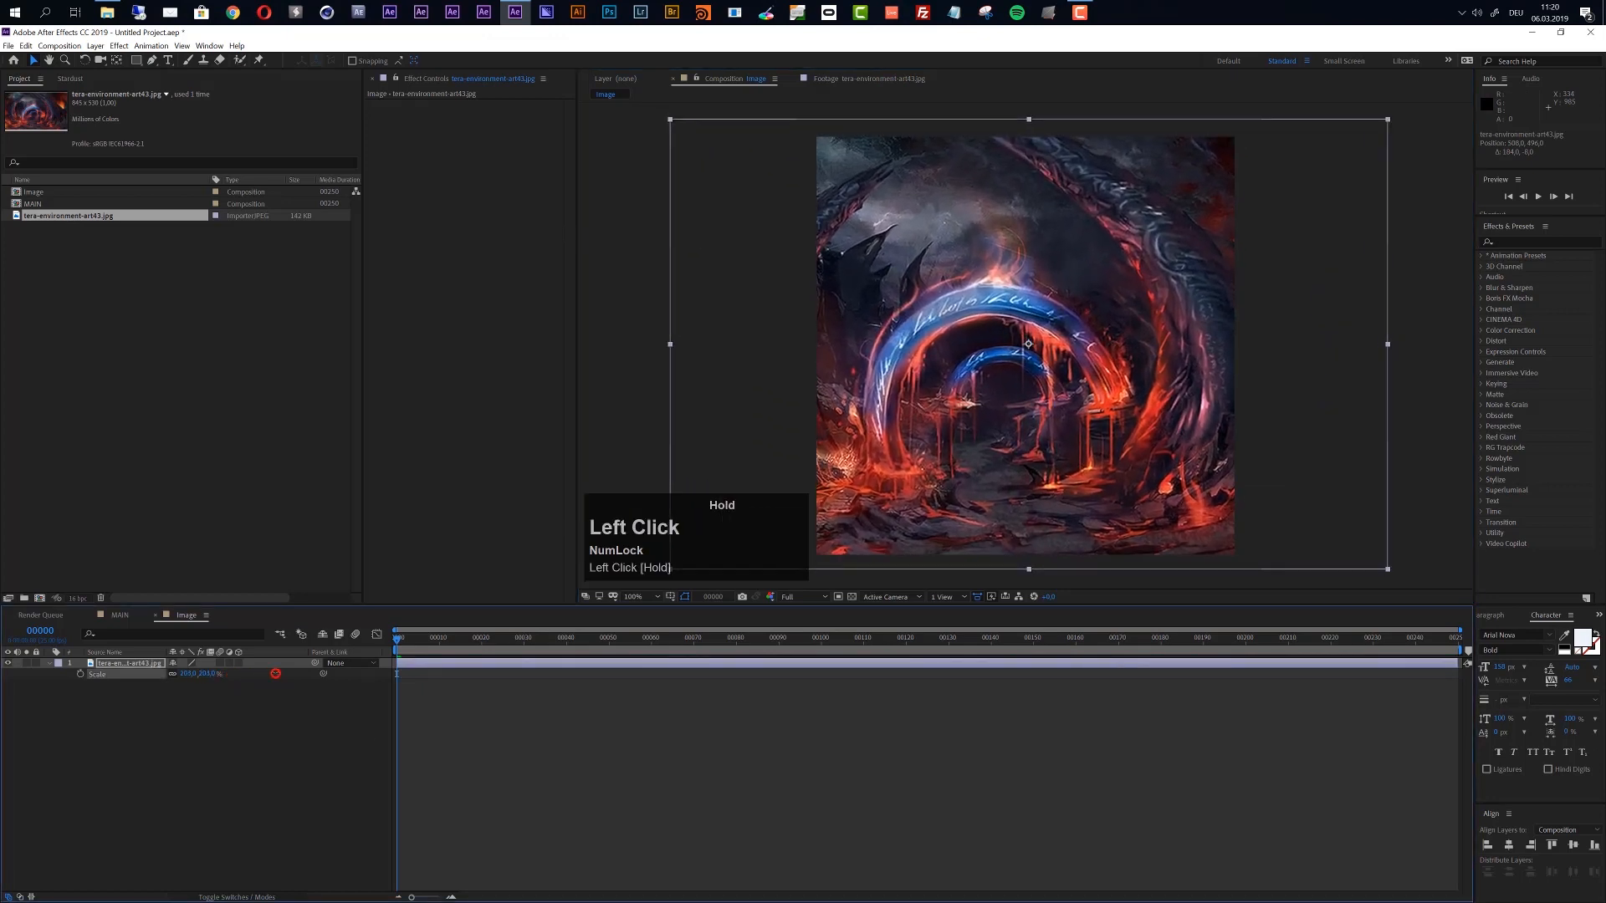
drag(1062, 388, 1093, 391)
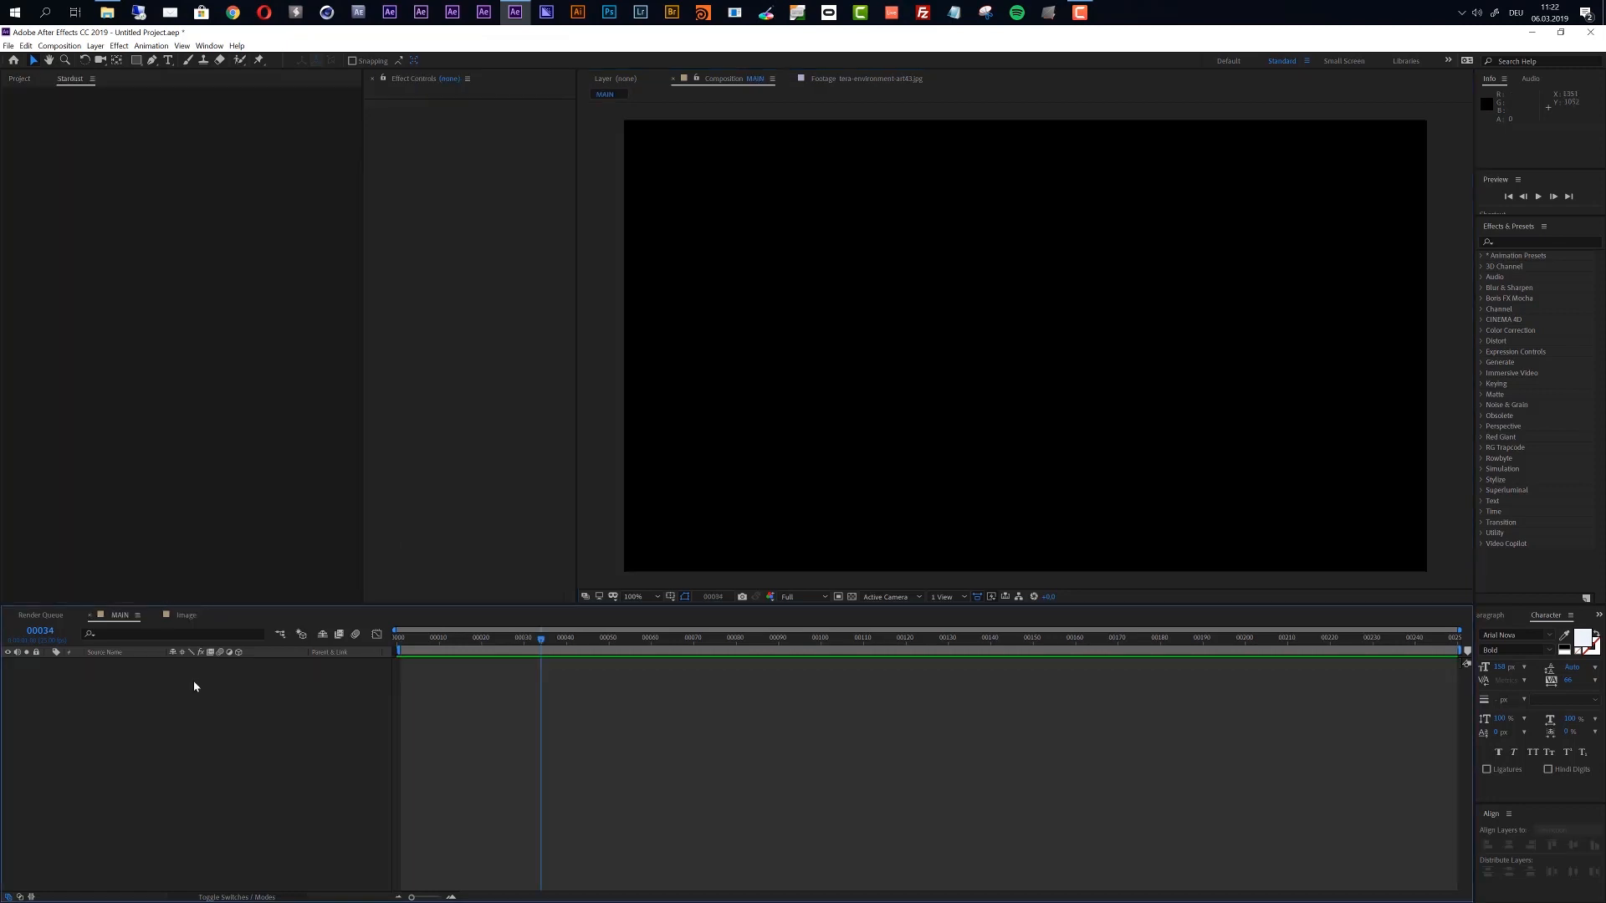
Create a new solid layer named Stardust in the MAIN composition
click(193, 680)
key(ctrl+y)
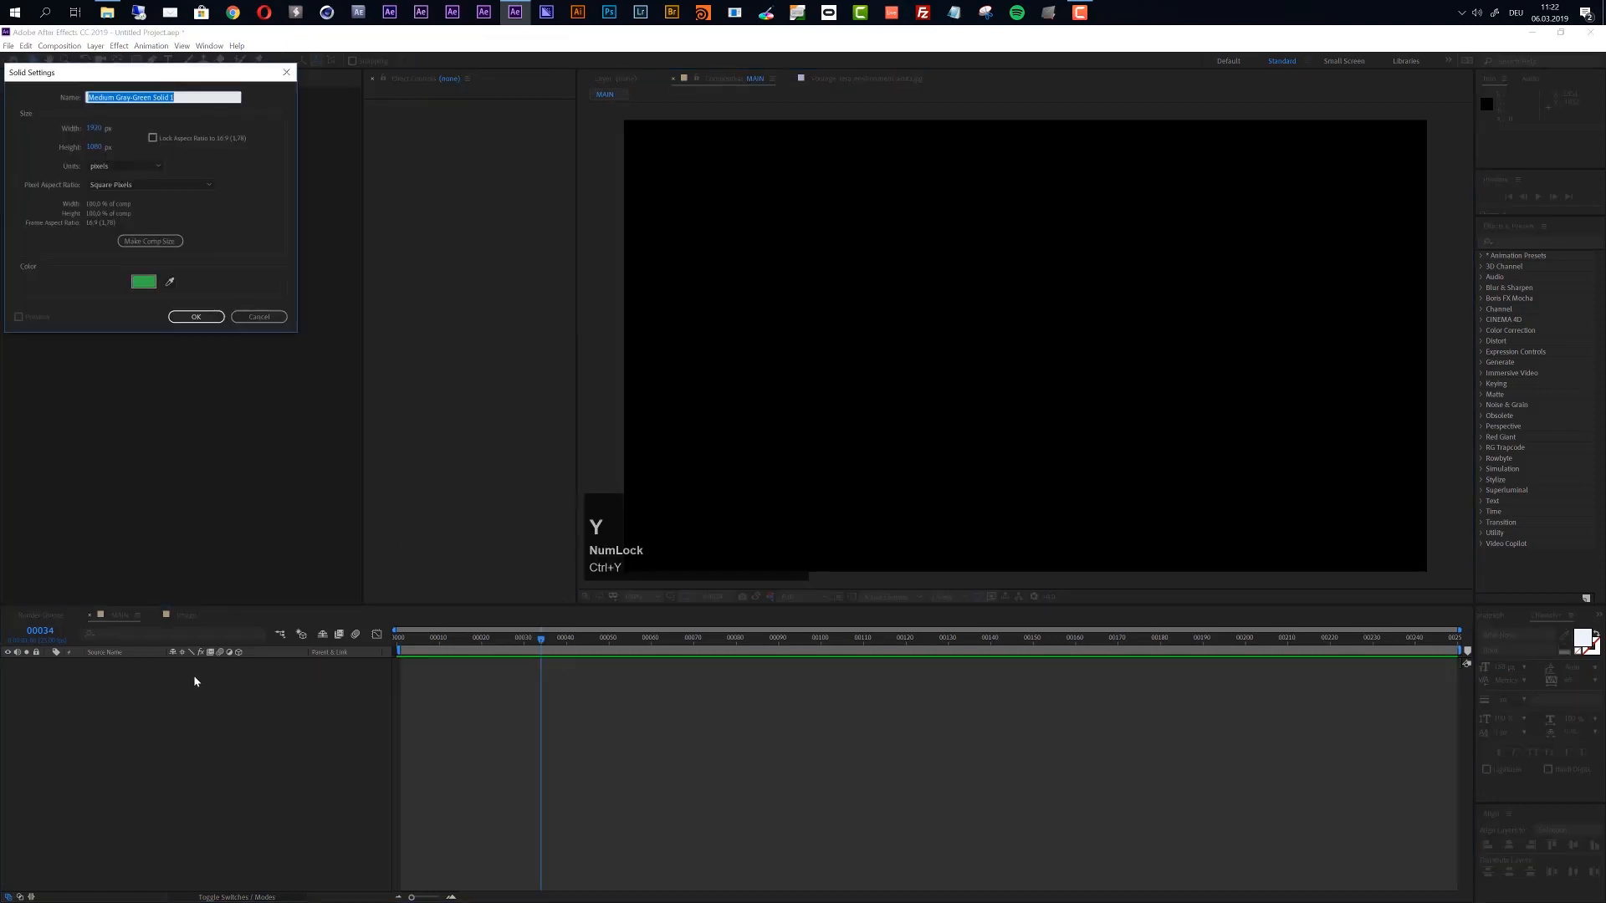
text(Stardust)
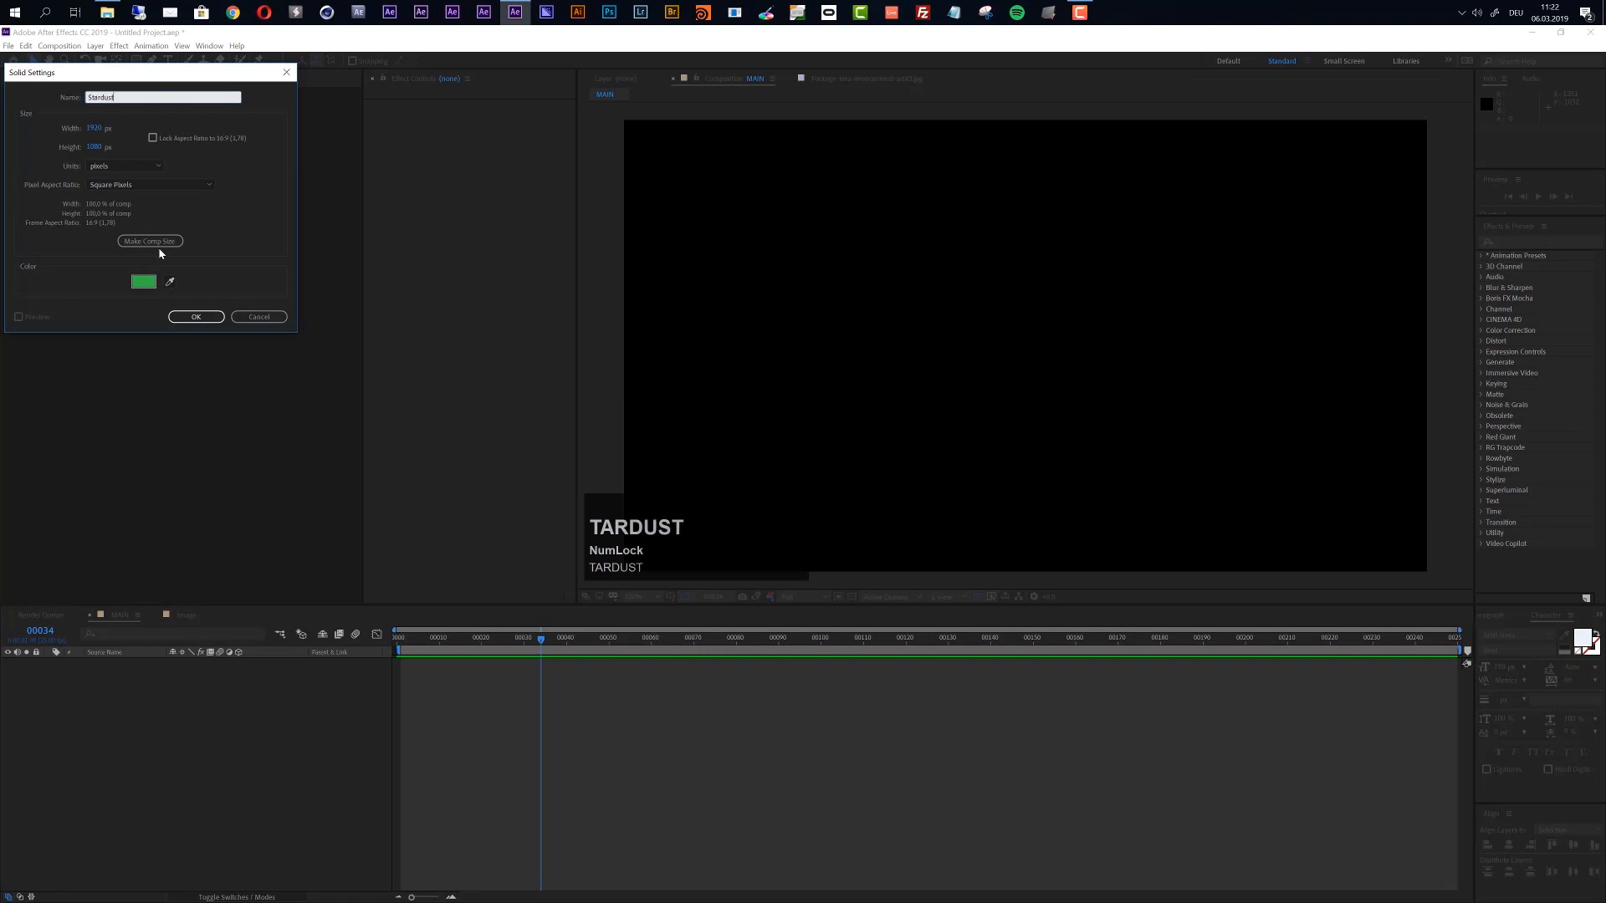
key(Return)
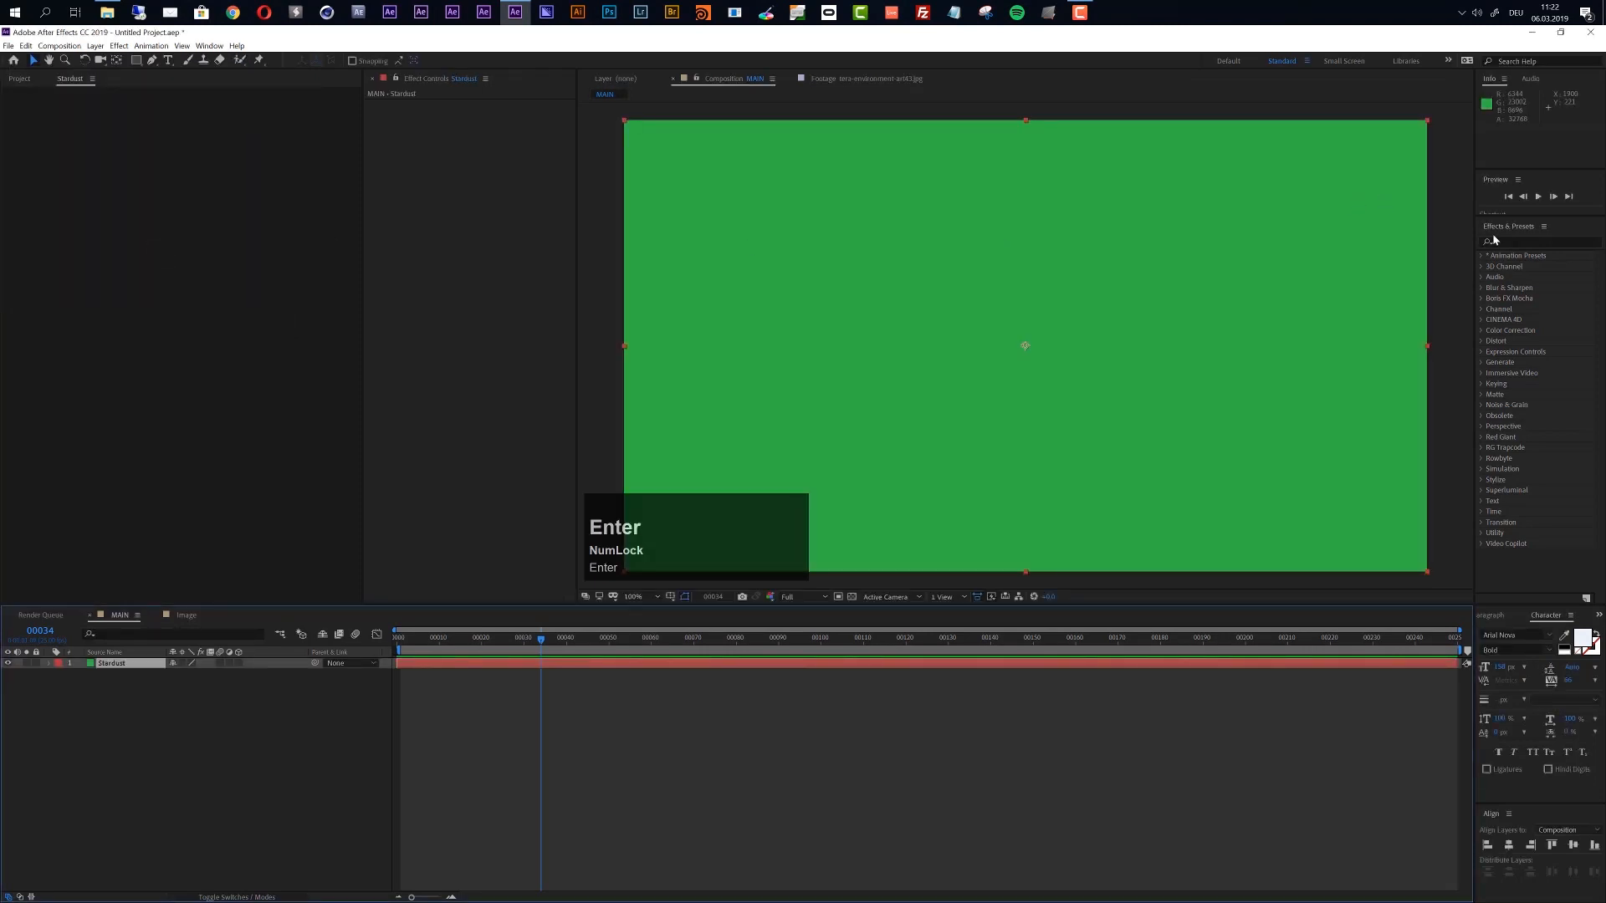
Find the Stardust effect among the effects and apply it to the Stardust solid
click(1500, 242)
text(Stardust)
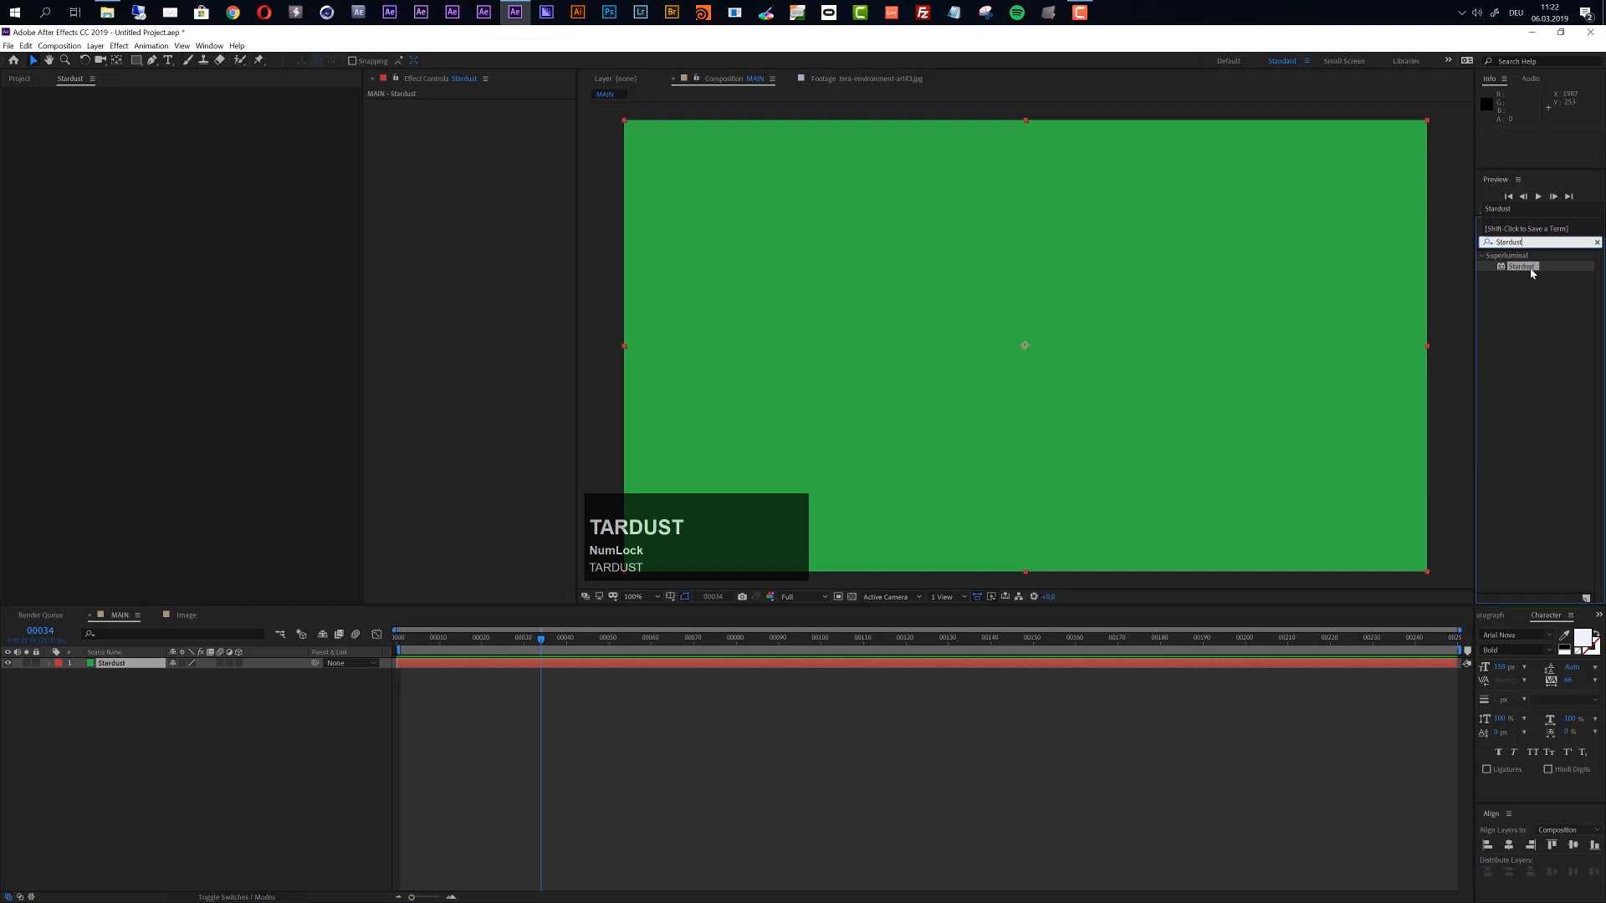
drag(1533, 272, 639, 669)
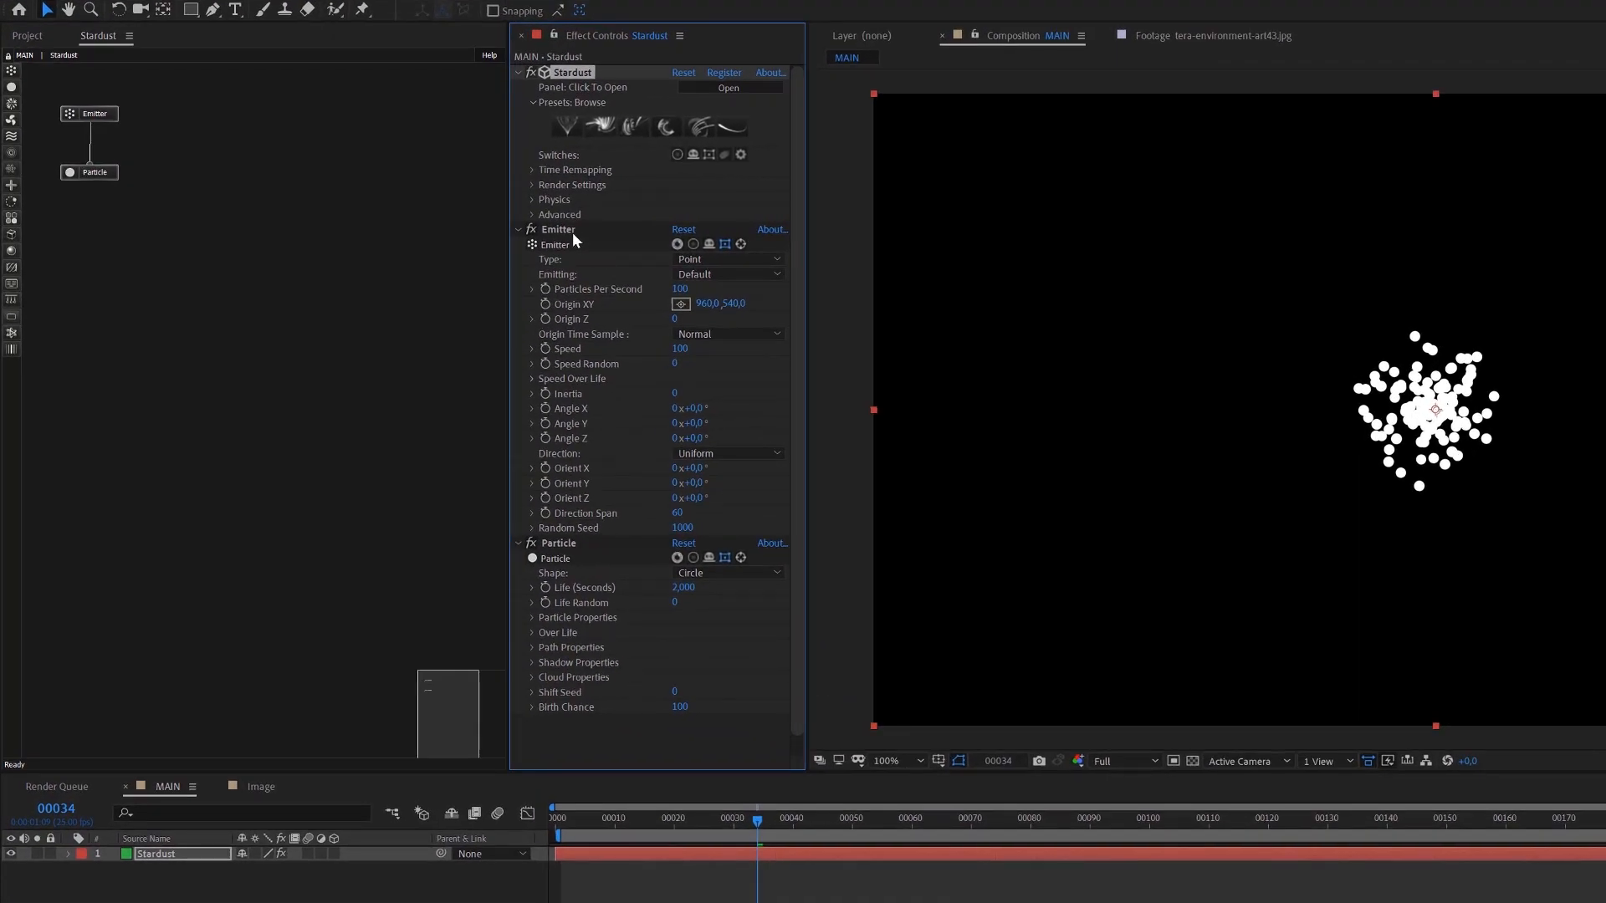
Set the Stardust emitter's type to Grid and its emitting mode to Once
click(569, 230)
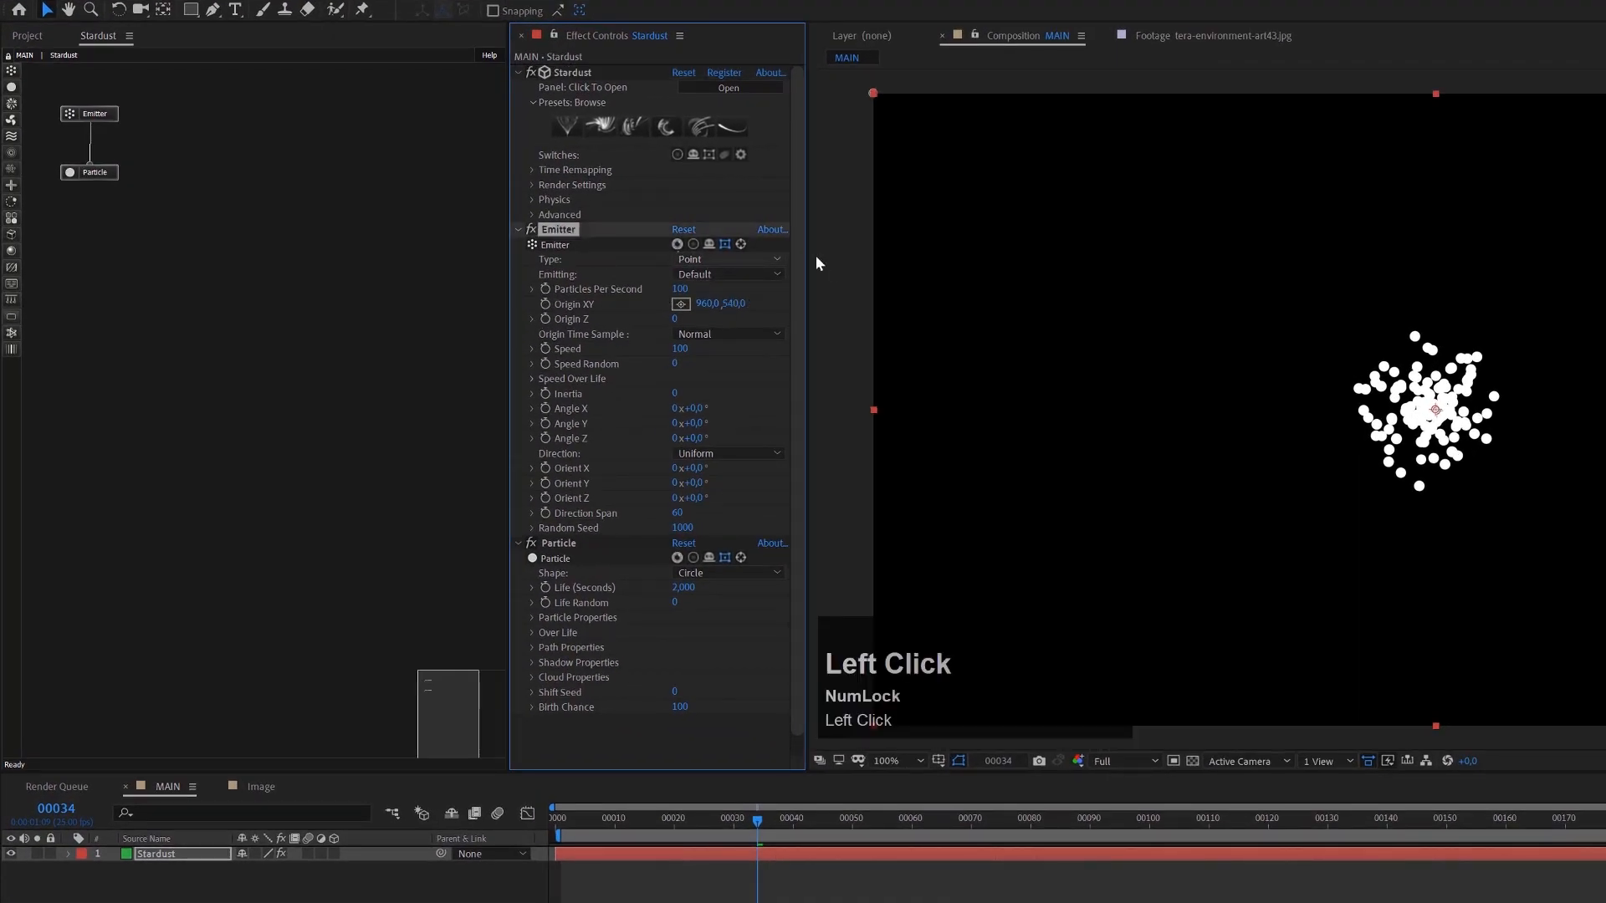
click(700, 259)
click(736, 365)
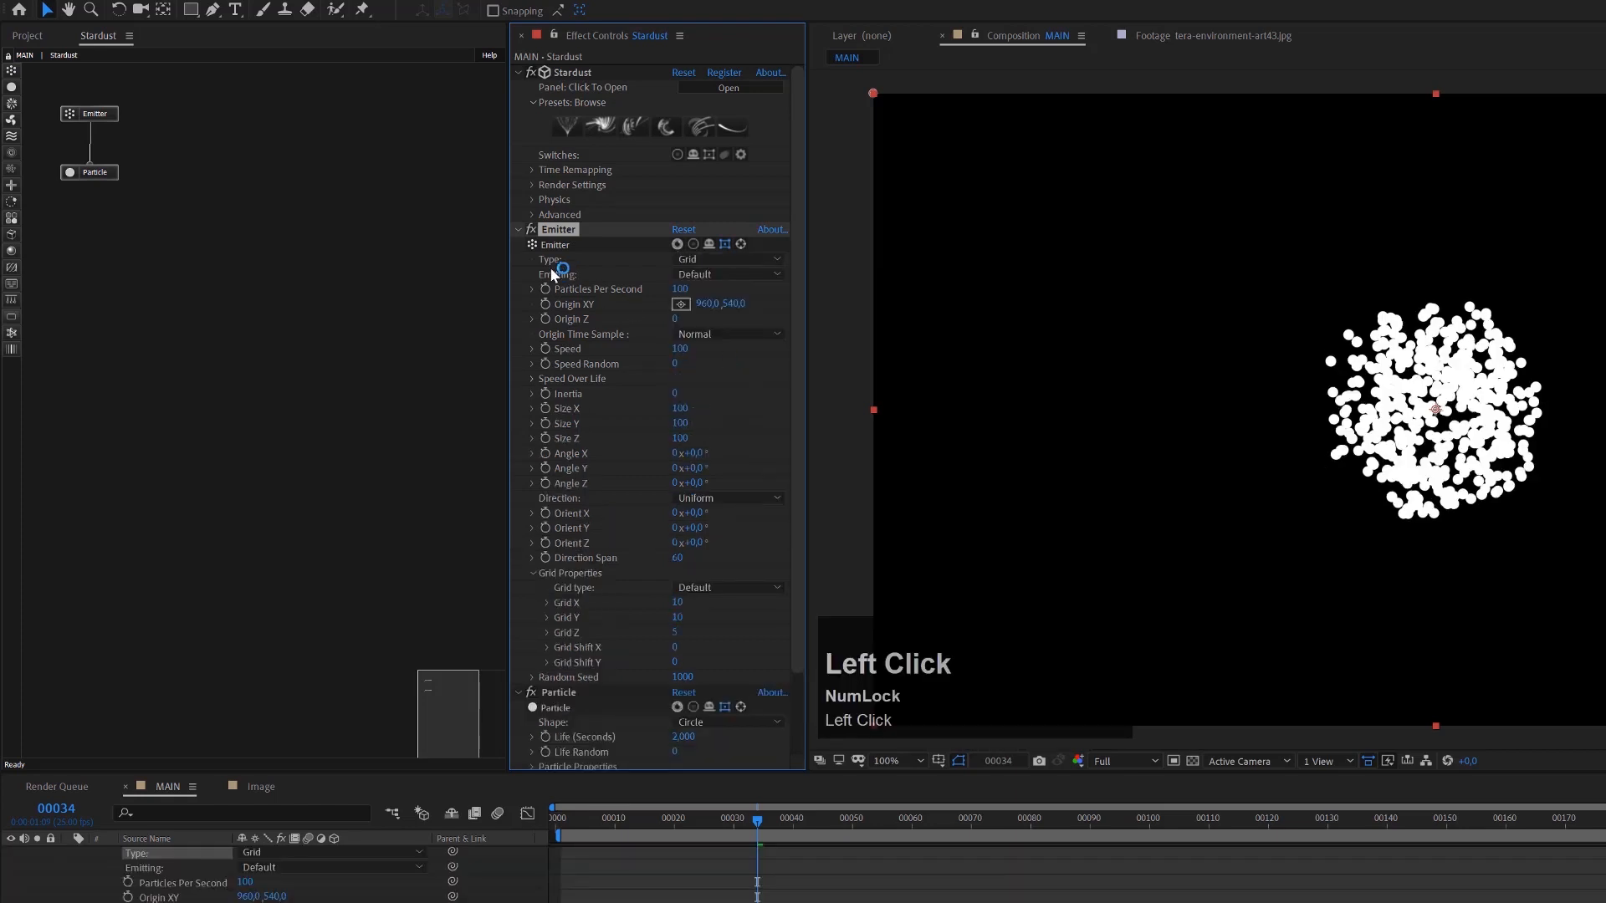
click(714, 276)
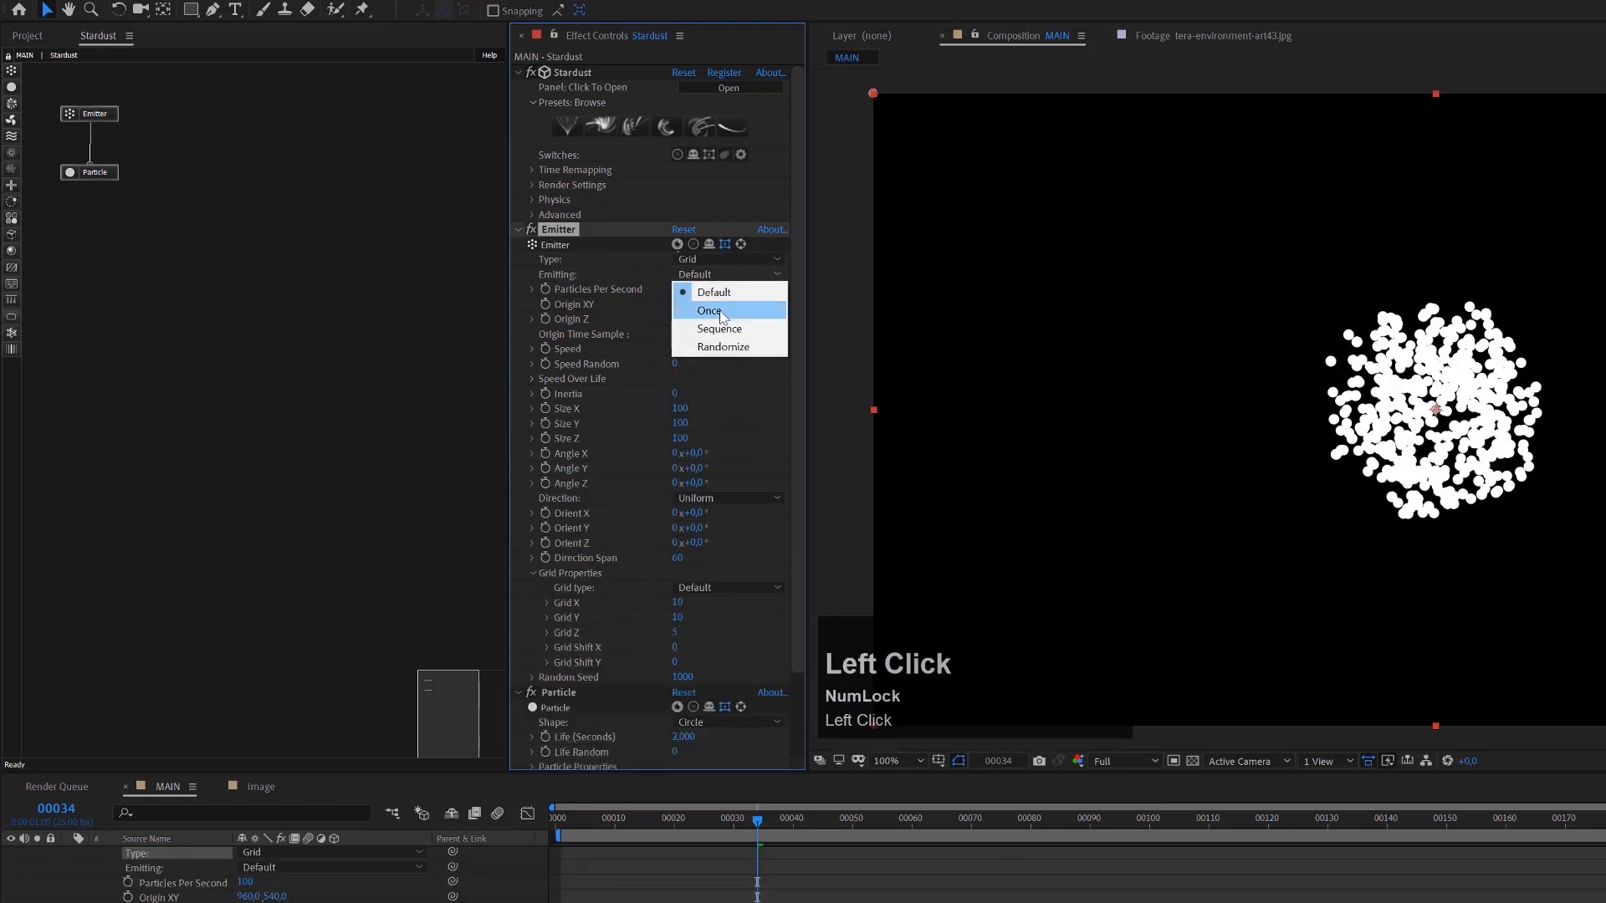
click(720, 311)
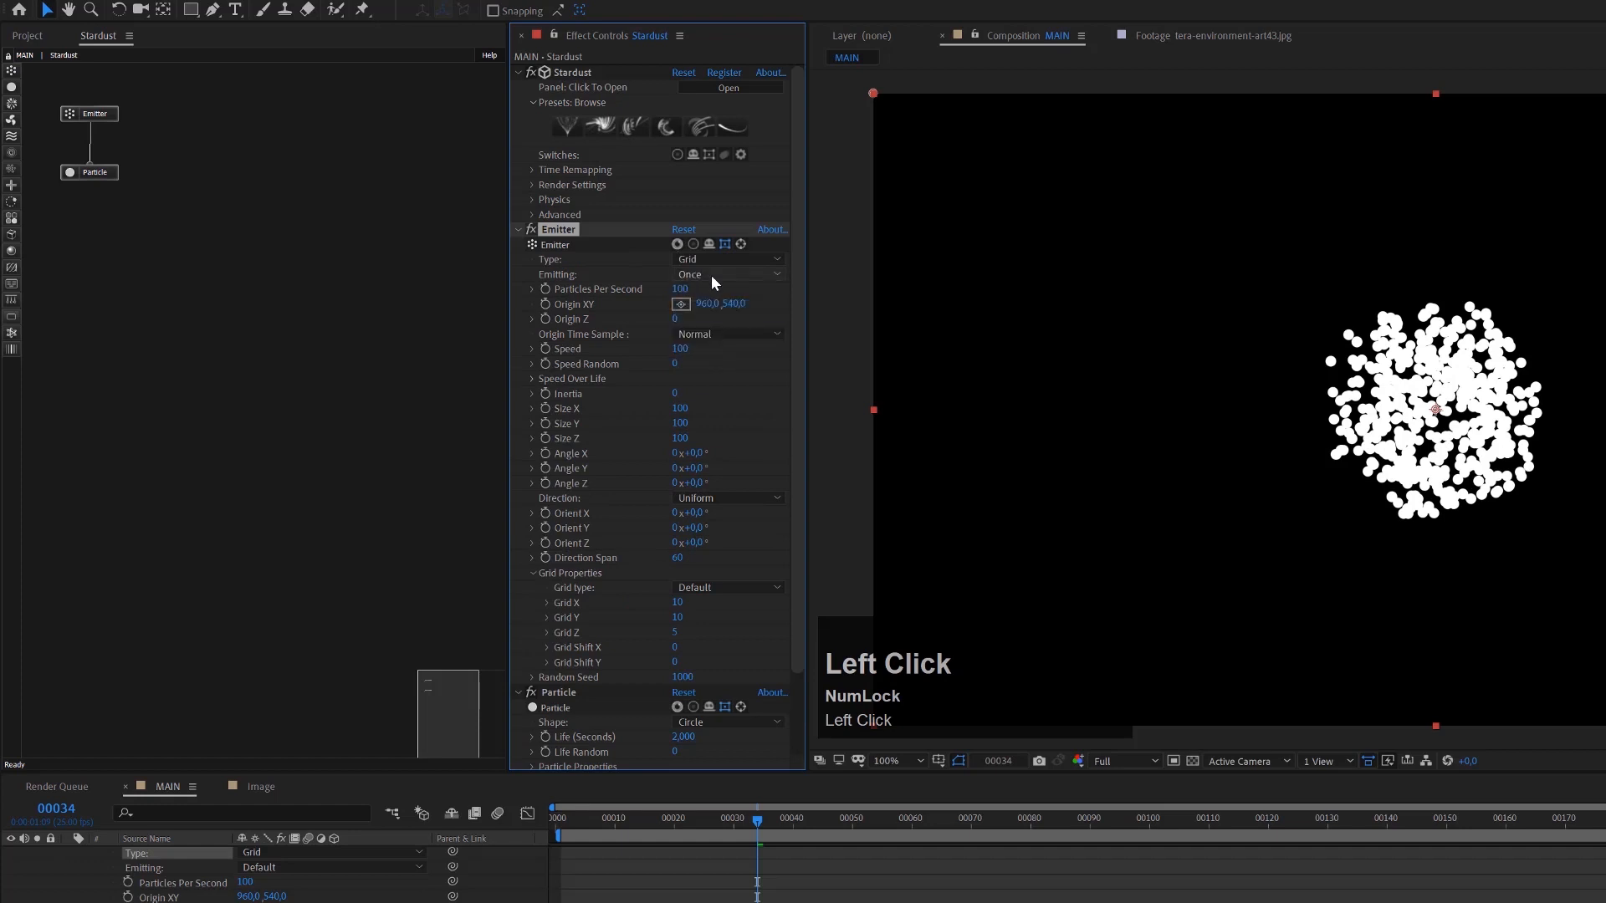
Set the emitter's speed to 0
click(681, 349)
text(0)
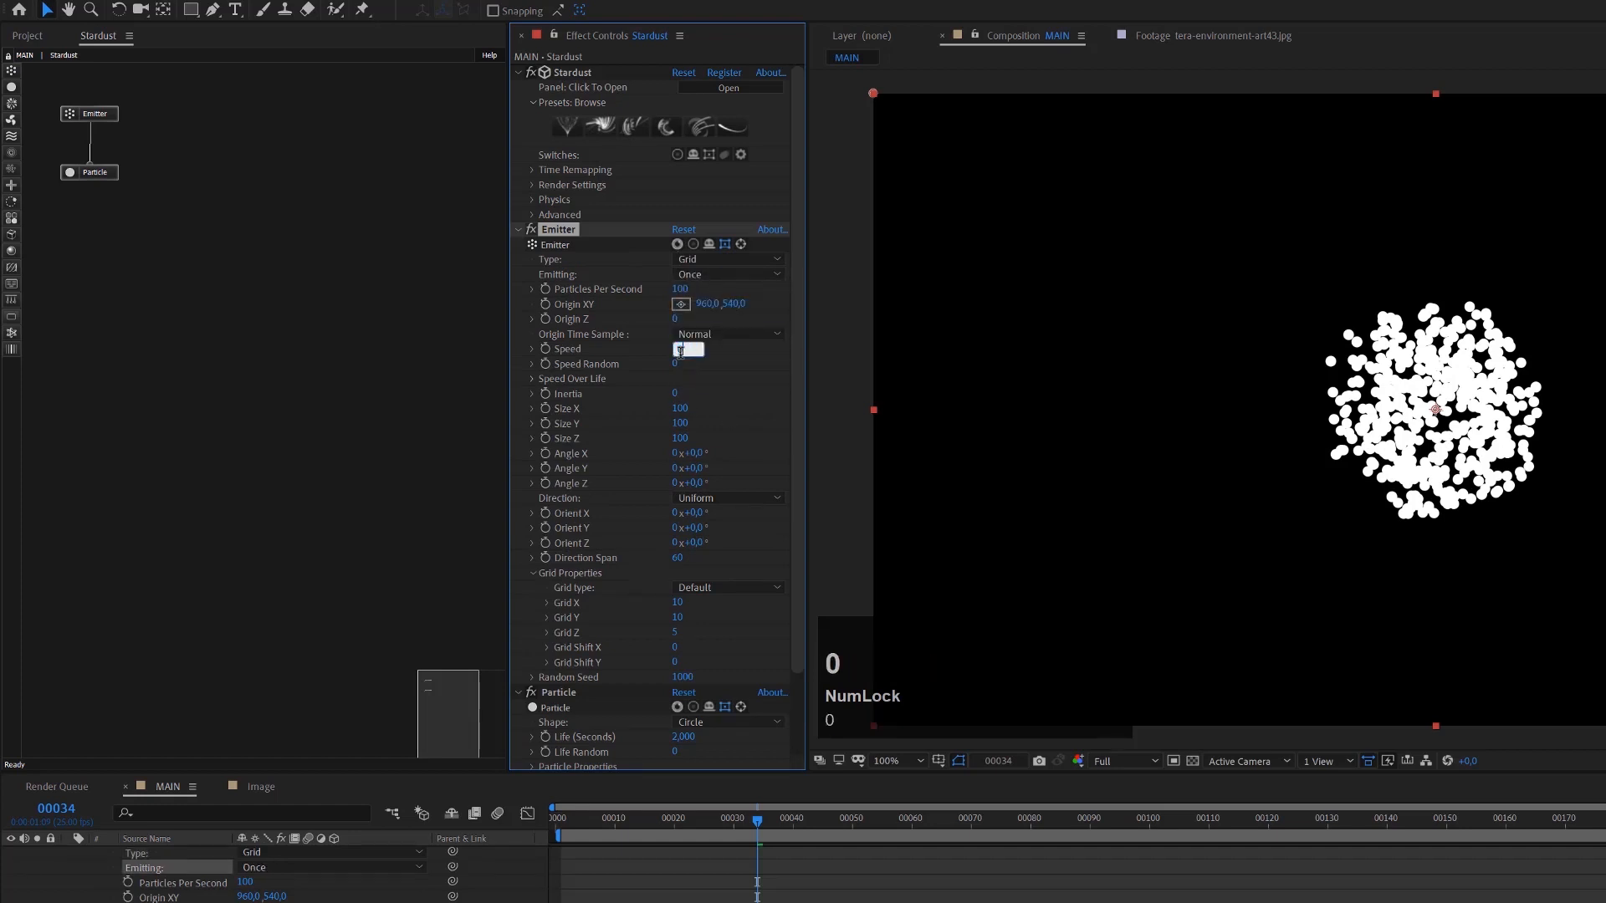
click(716, 364)
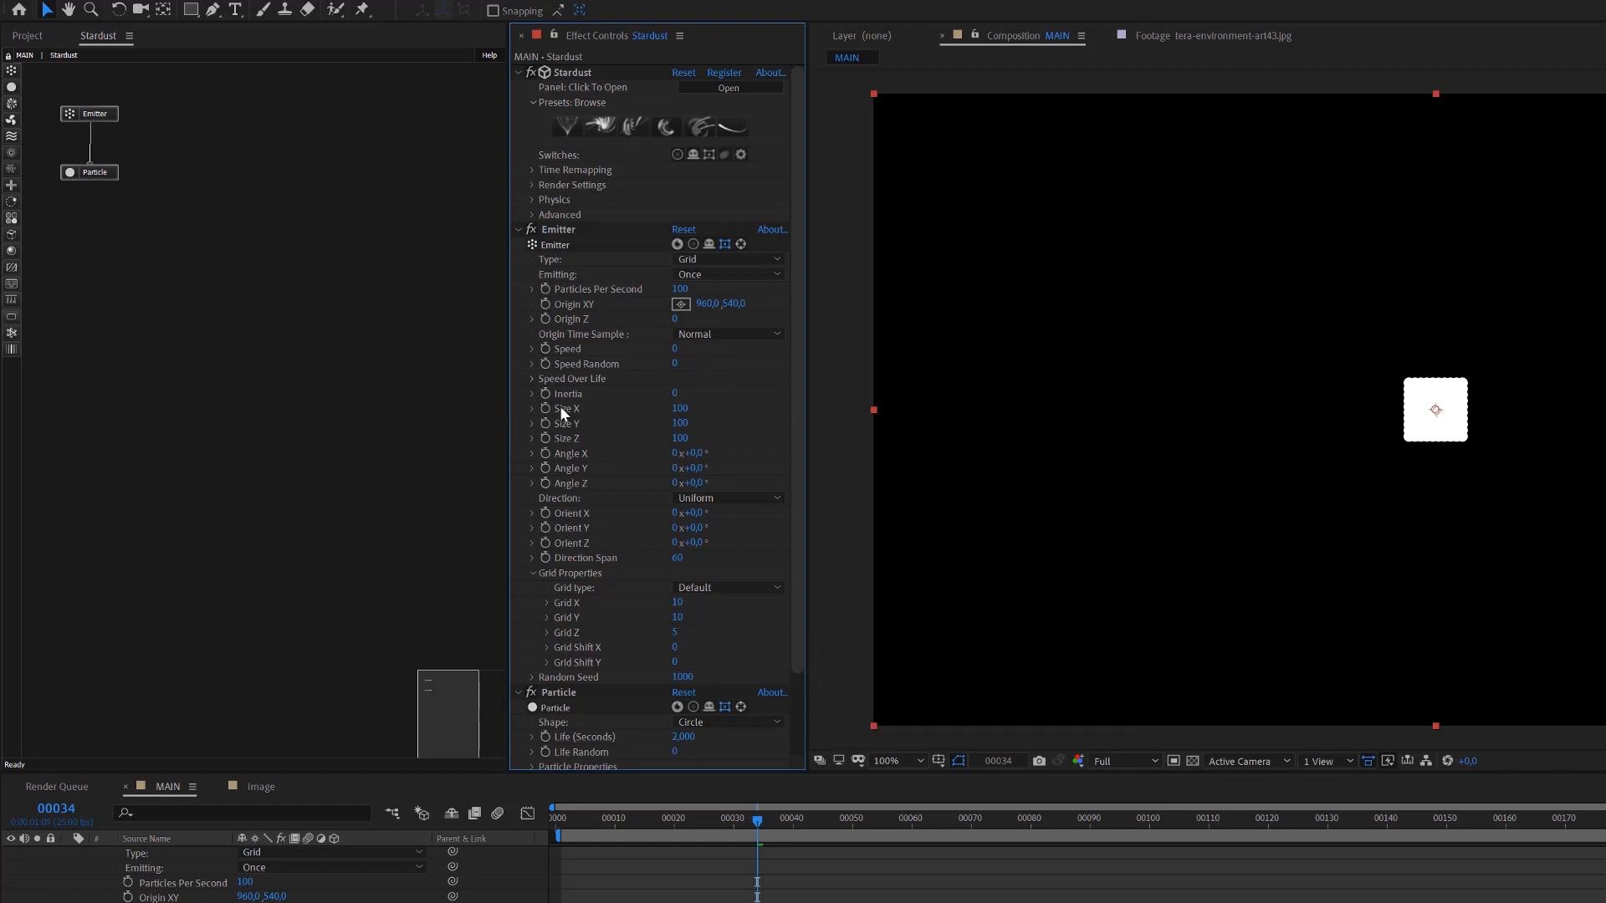
Set the emitter's size to 1000 in X, 1 in Y and 1000 in Z
click(679, 409)
click(684, 409)
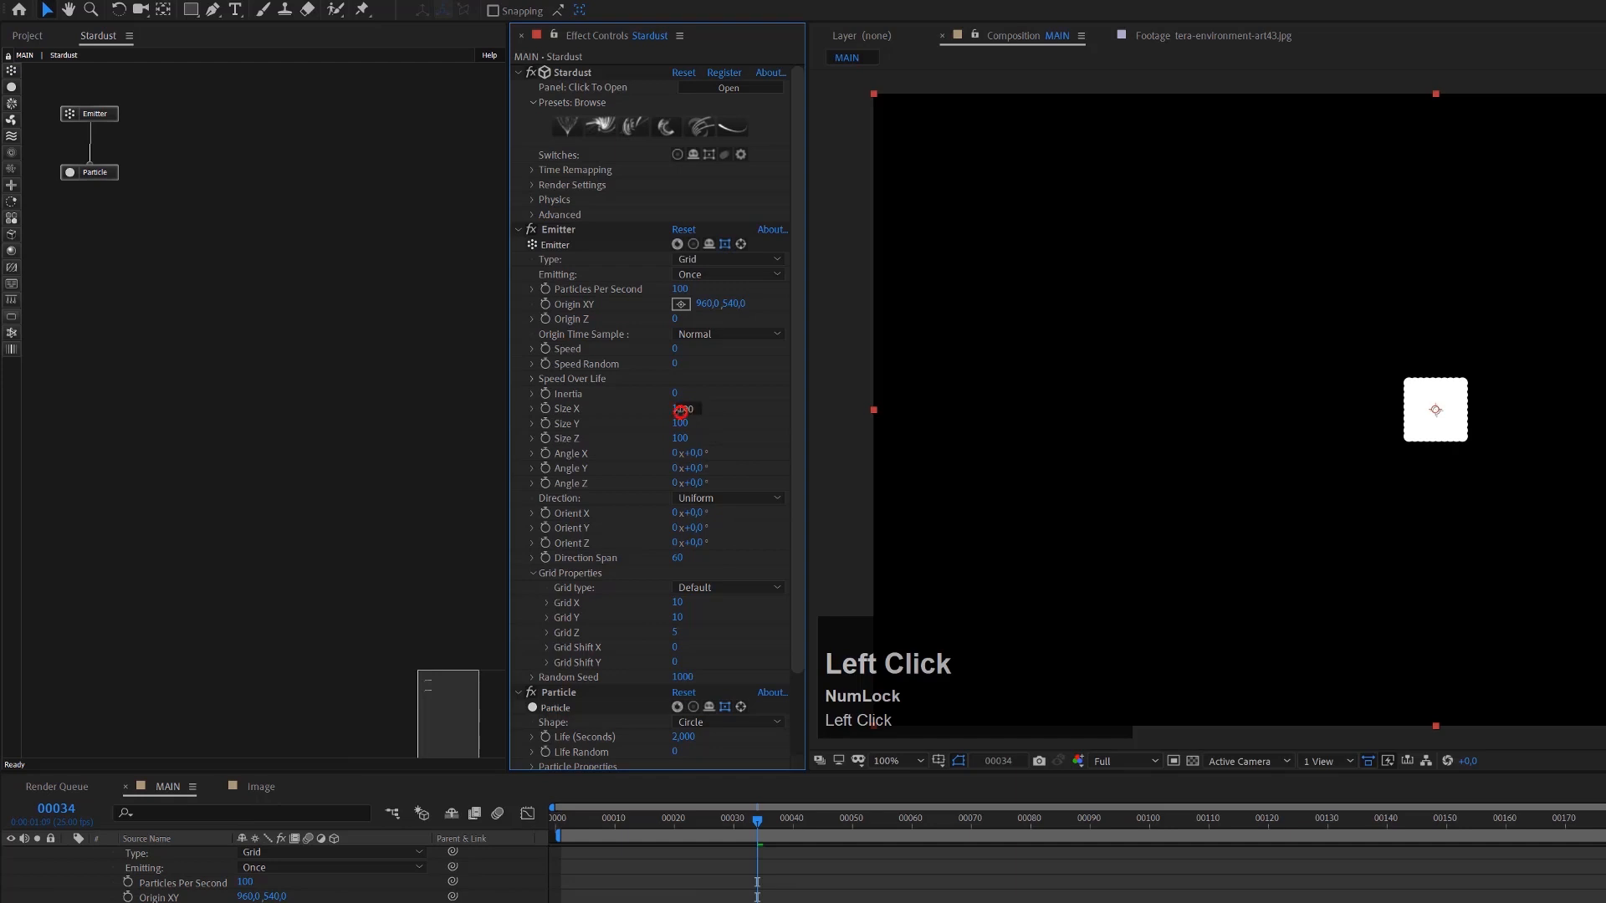
text(1000)
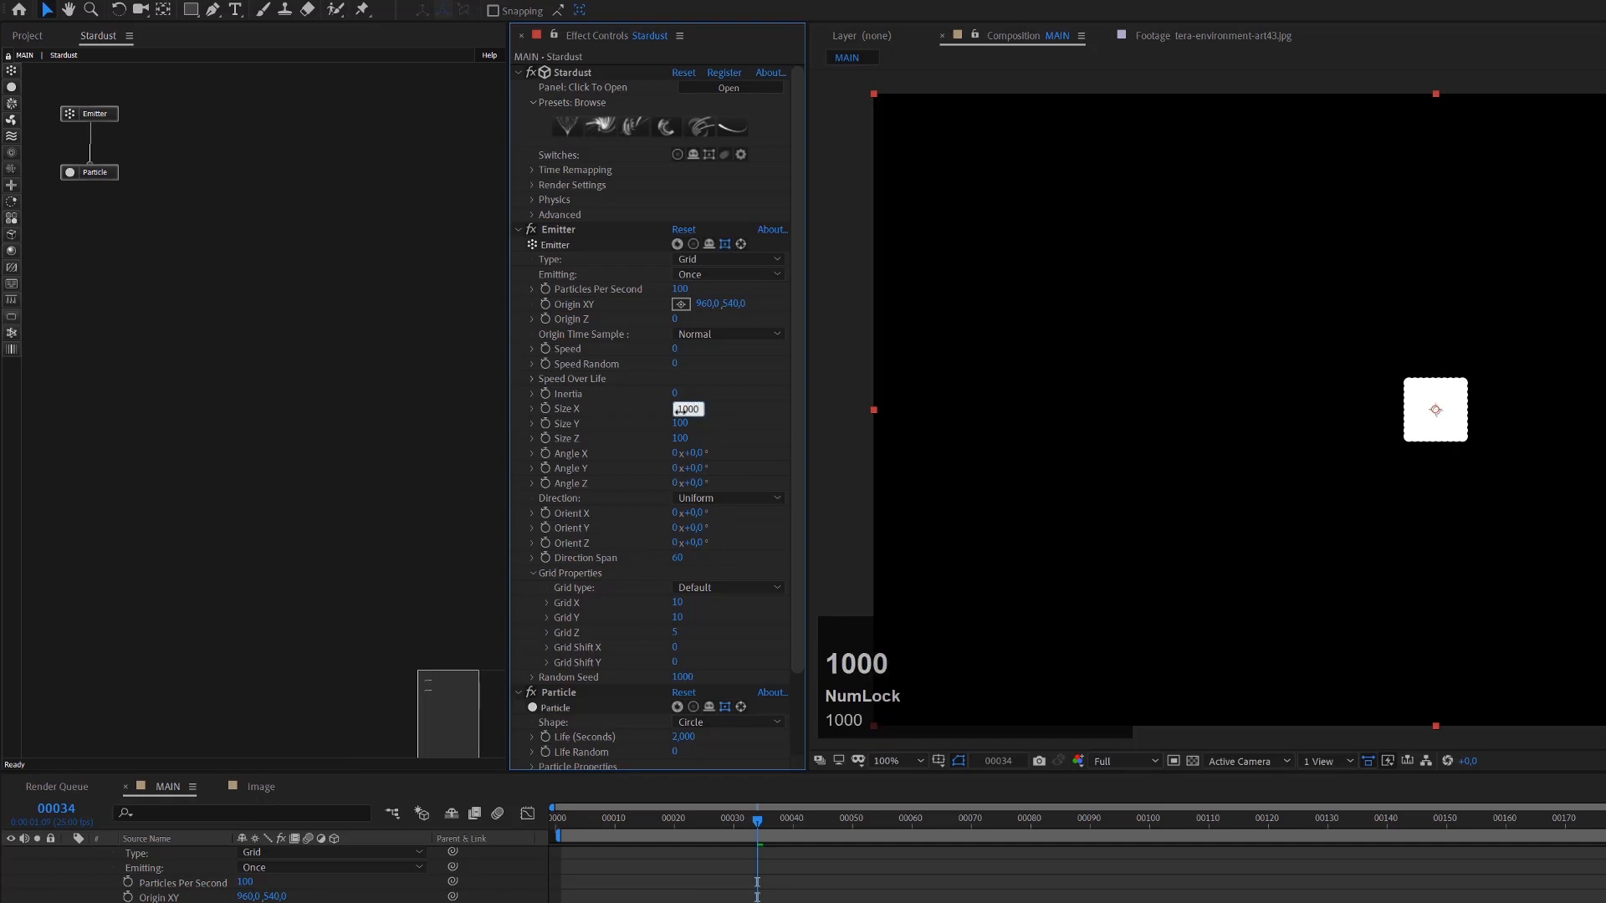
click(710, 419)
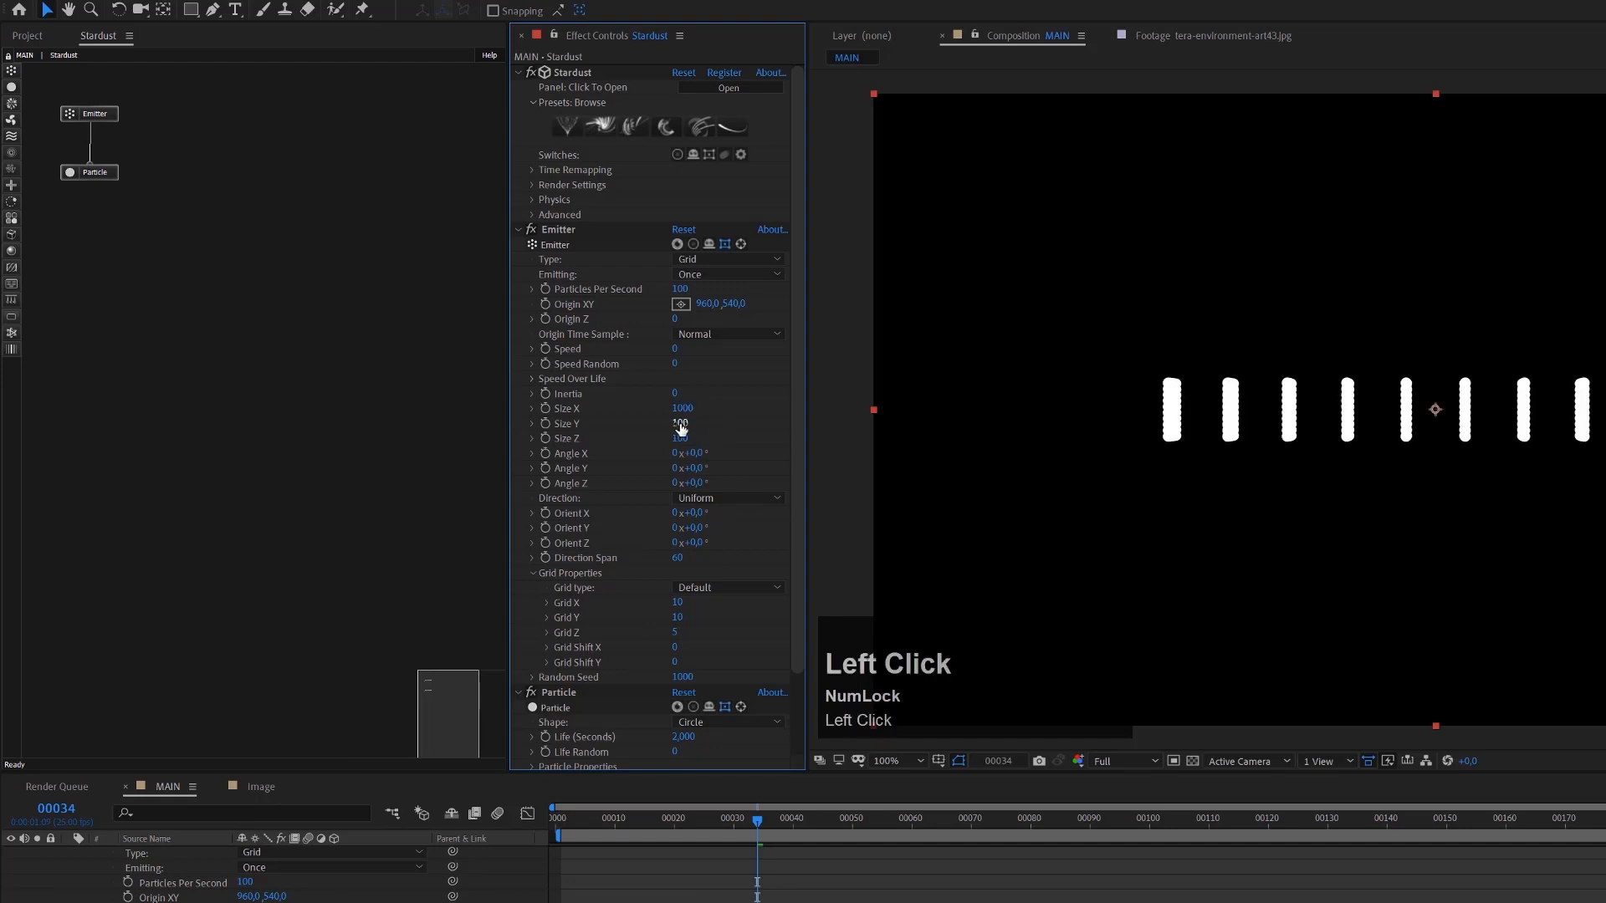
text(1)
click(718, 434)
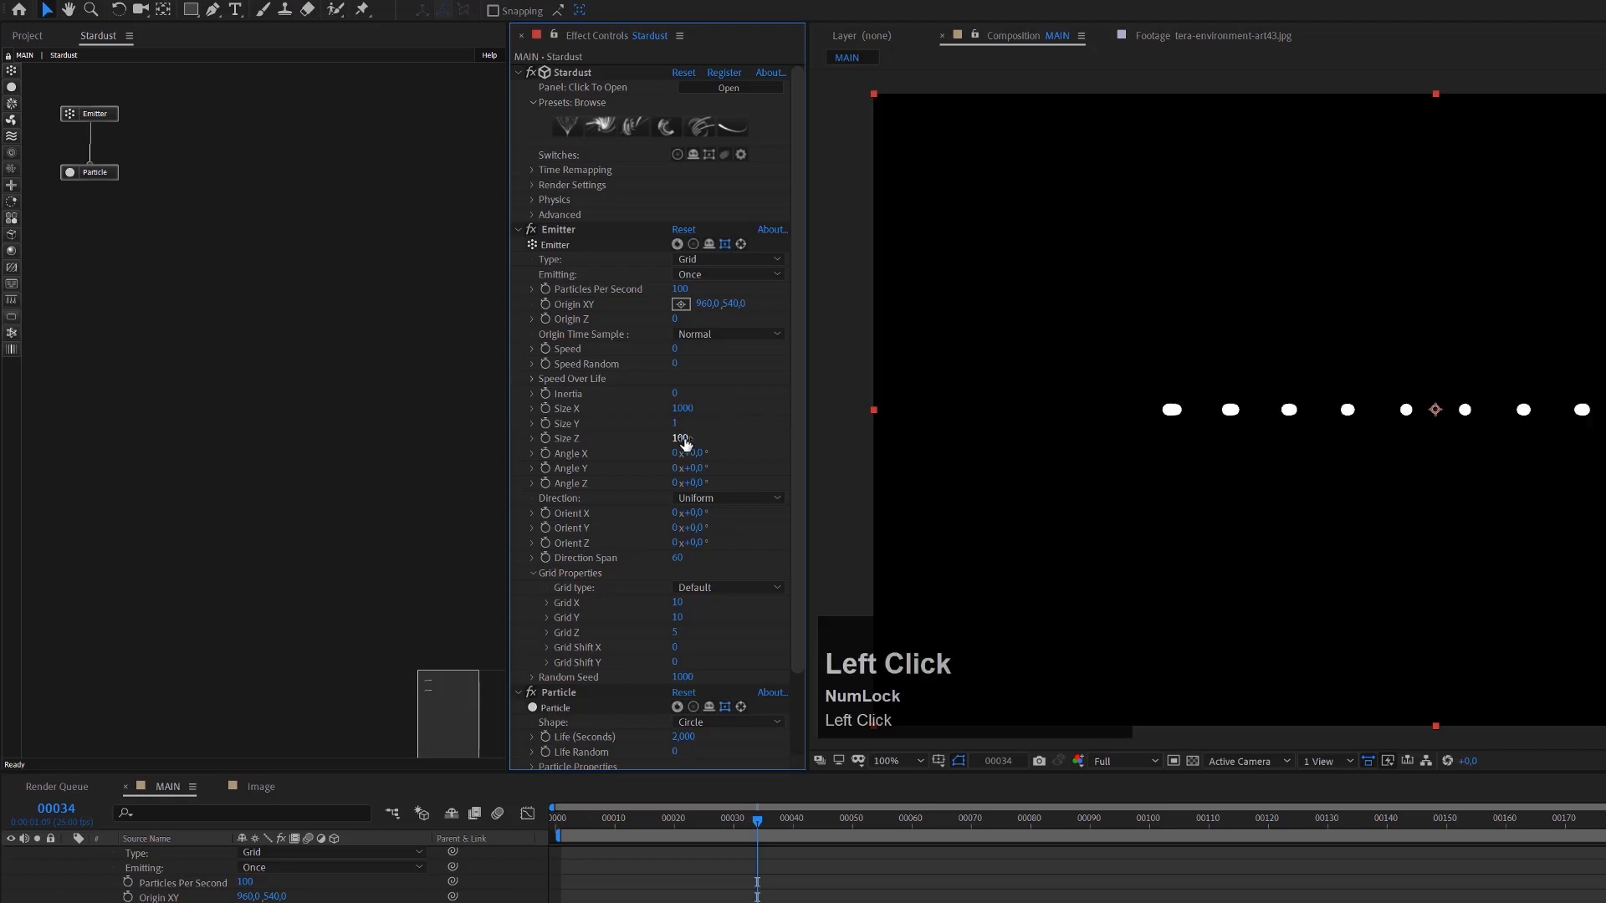
text(1000)
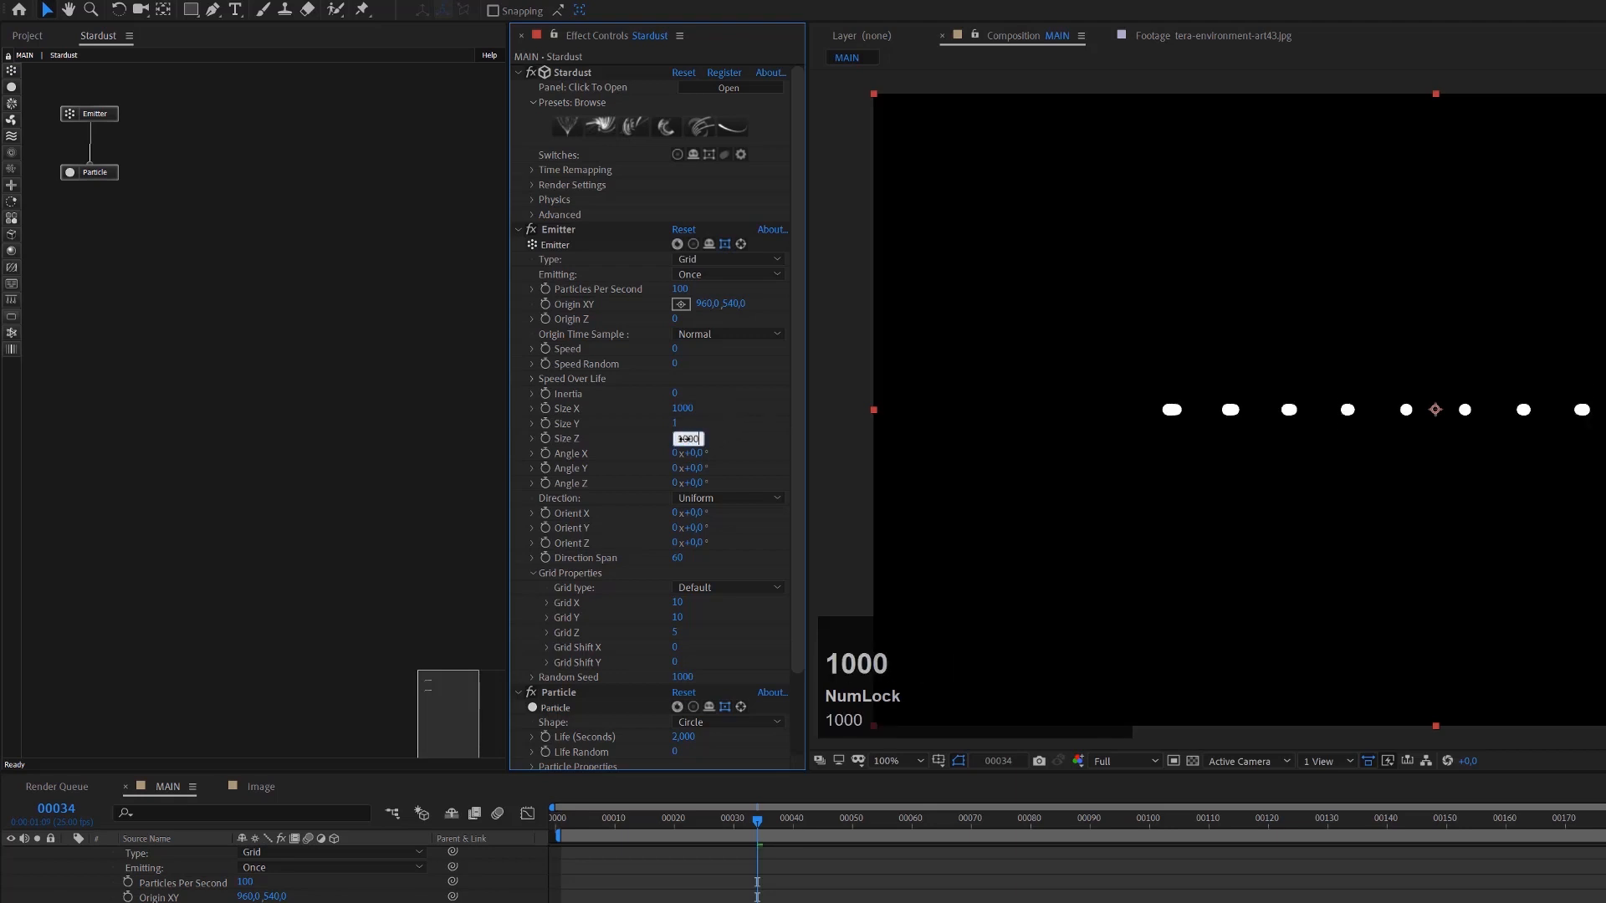
key(Return)
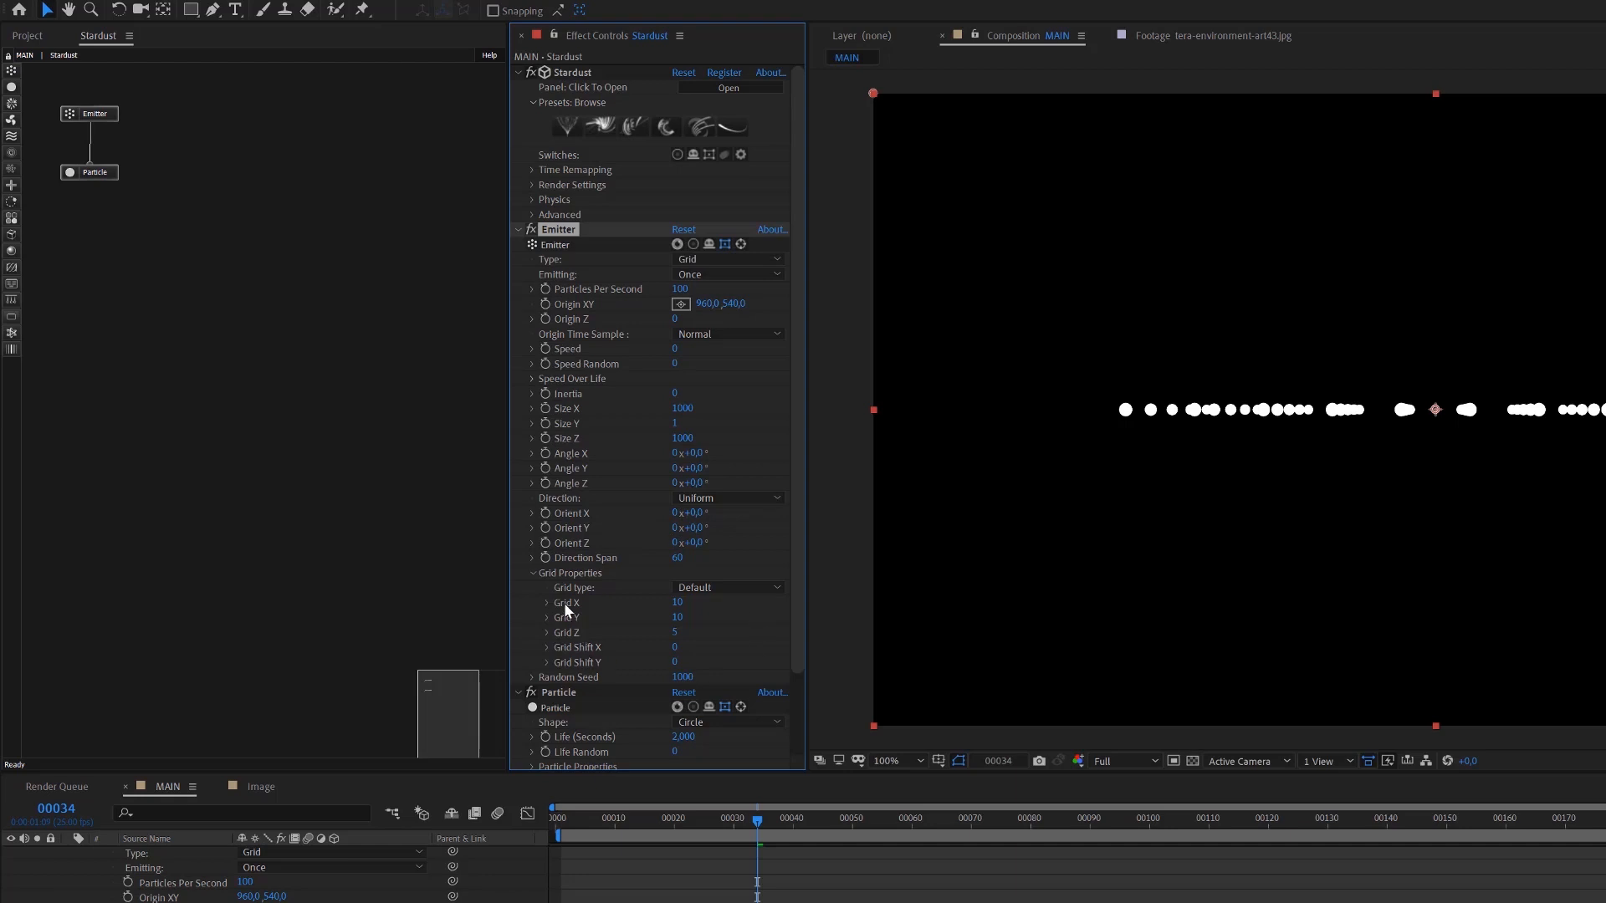
Set the emitter's grid properties to 250 for Grid X, 1 for Grid Y and 250 for Grid Z
click(678, 620)
text(1)
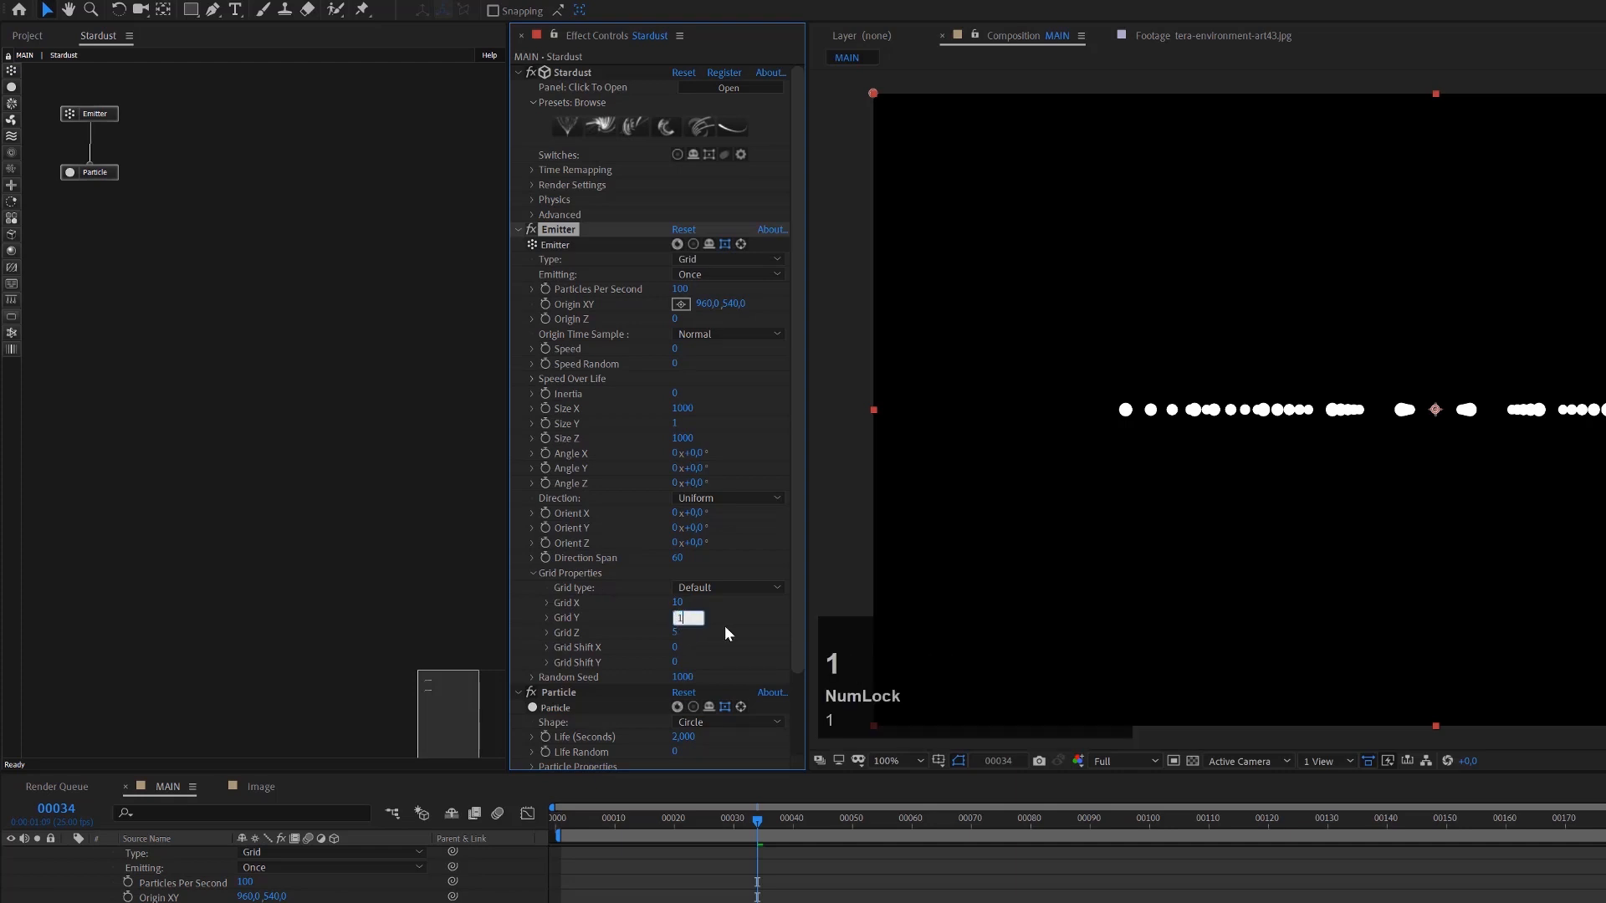
click(725, 627)
click(678, 603)
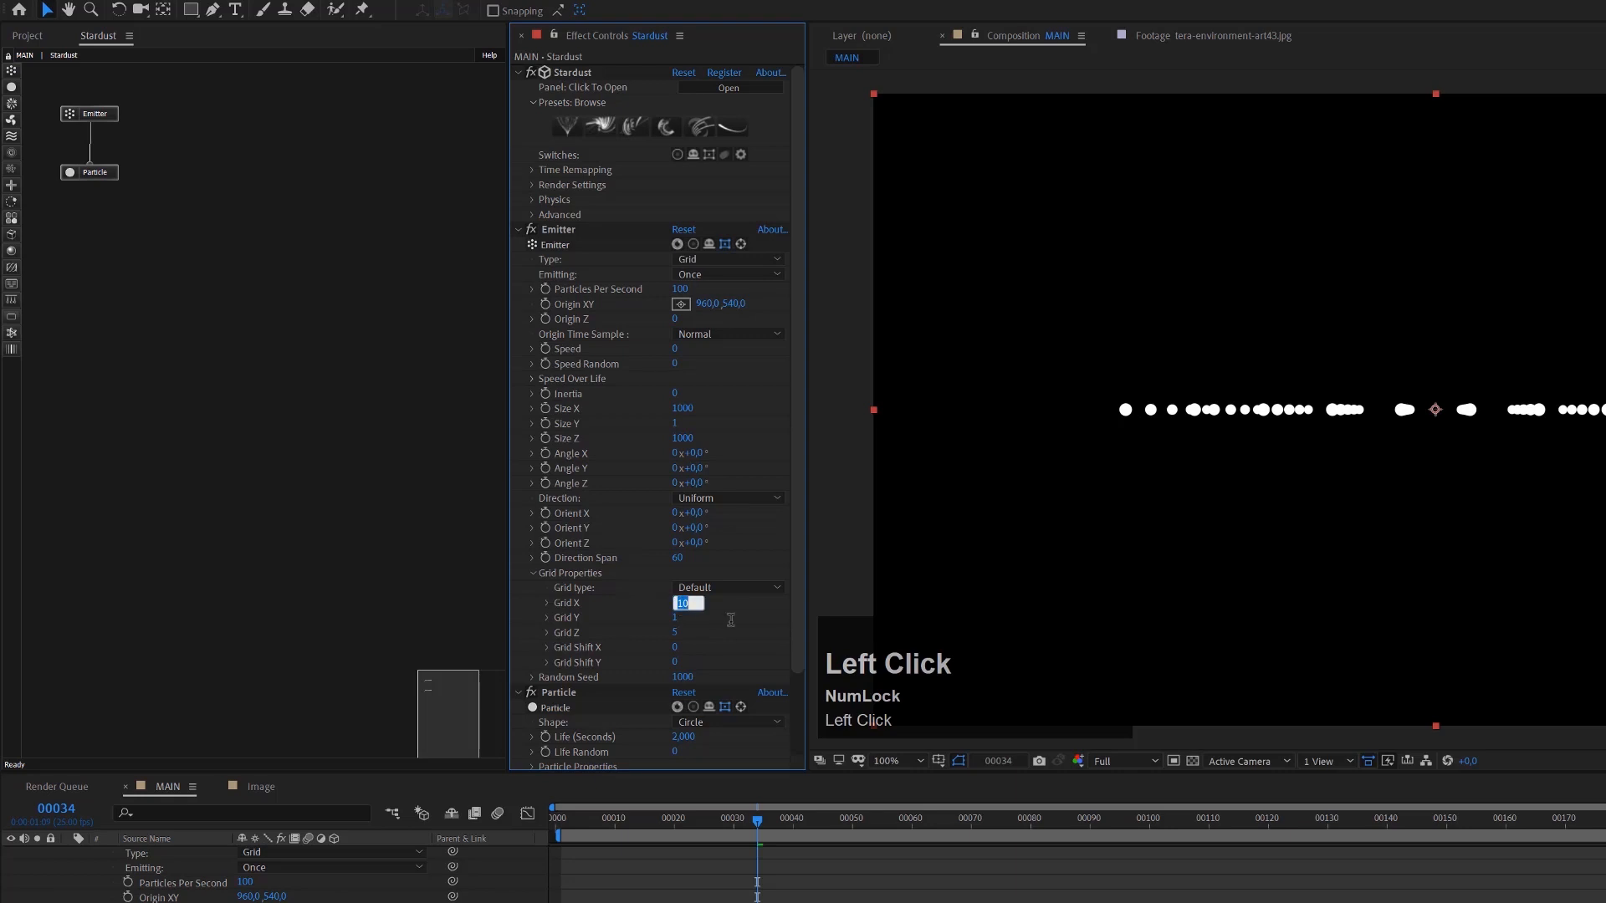
text(250)
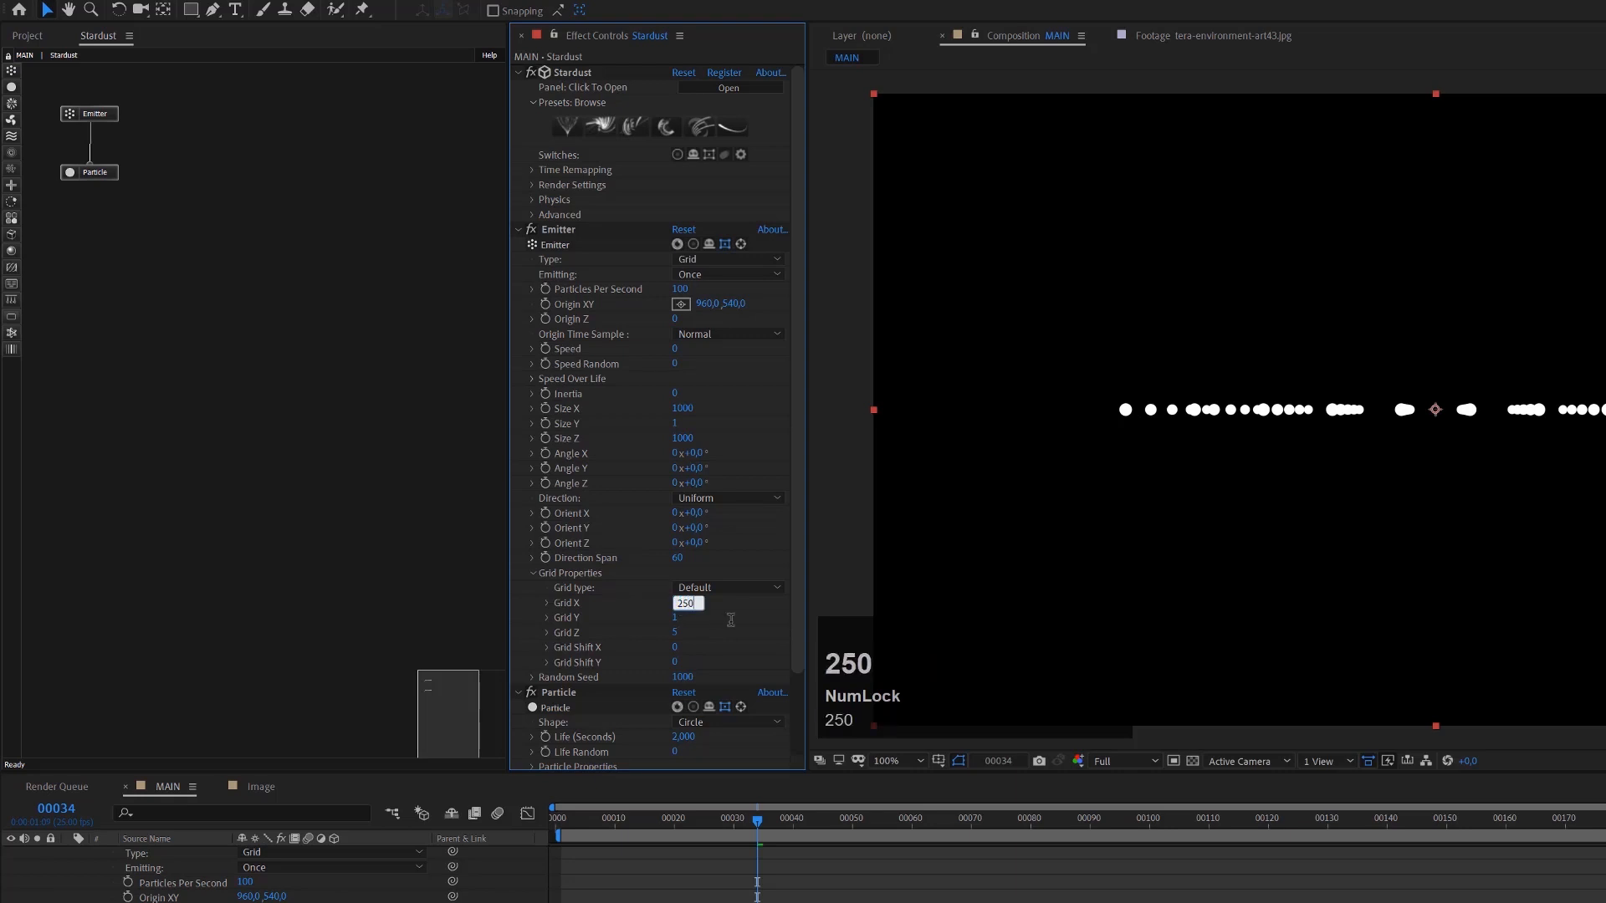
key(Tab)
text(250)
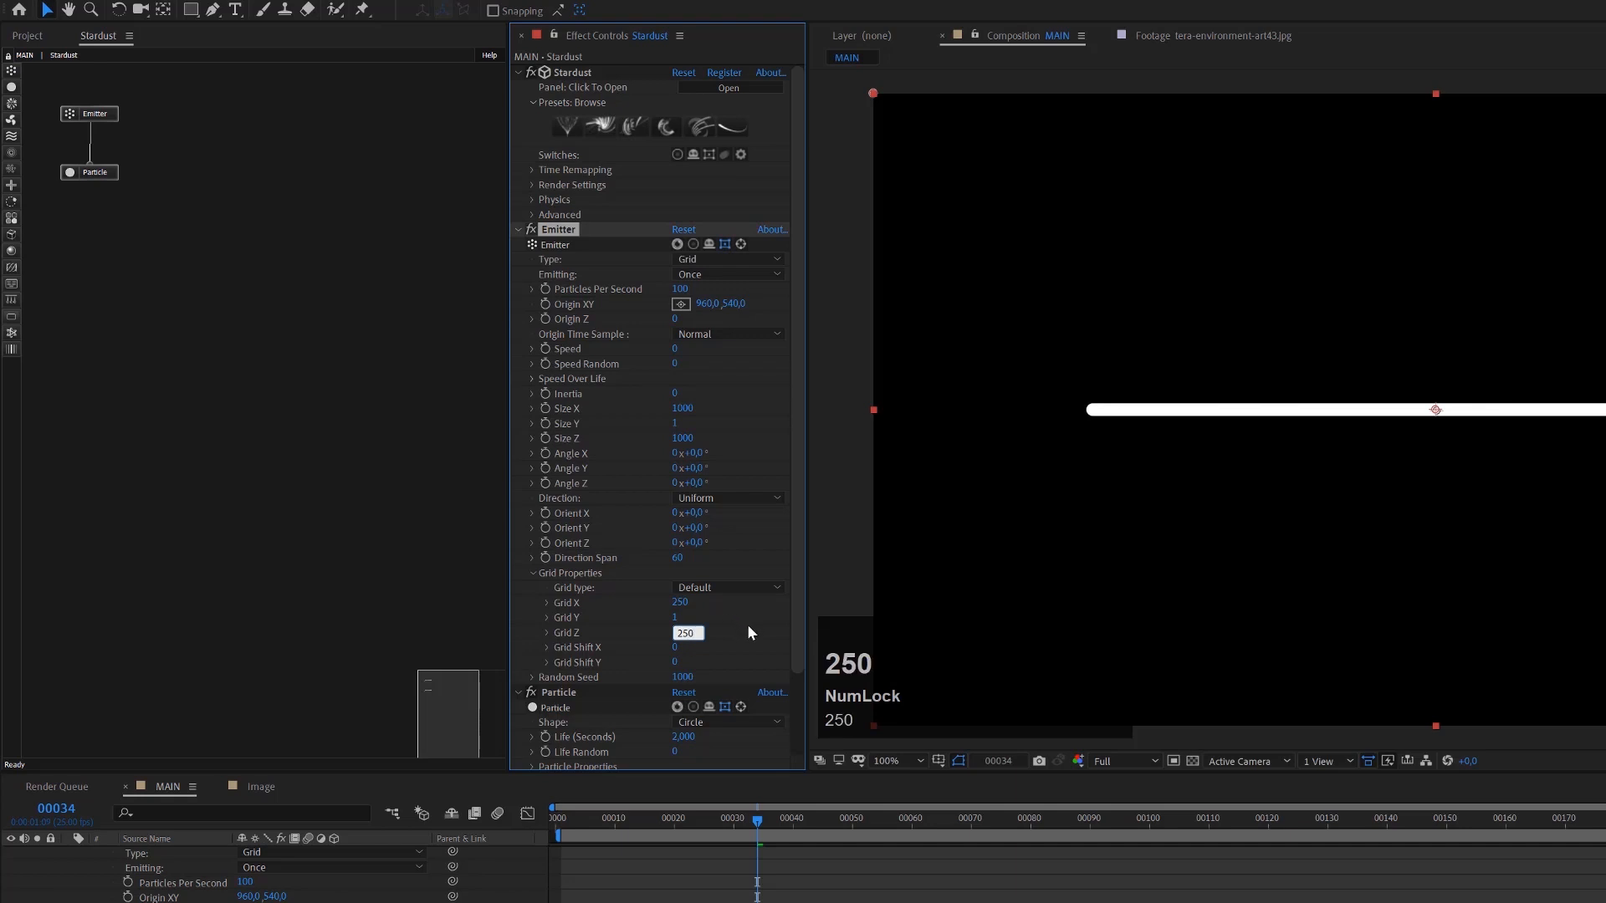
click(748, 625)
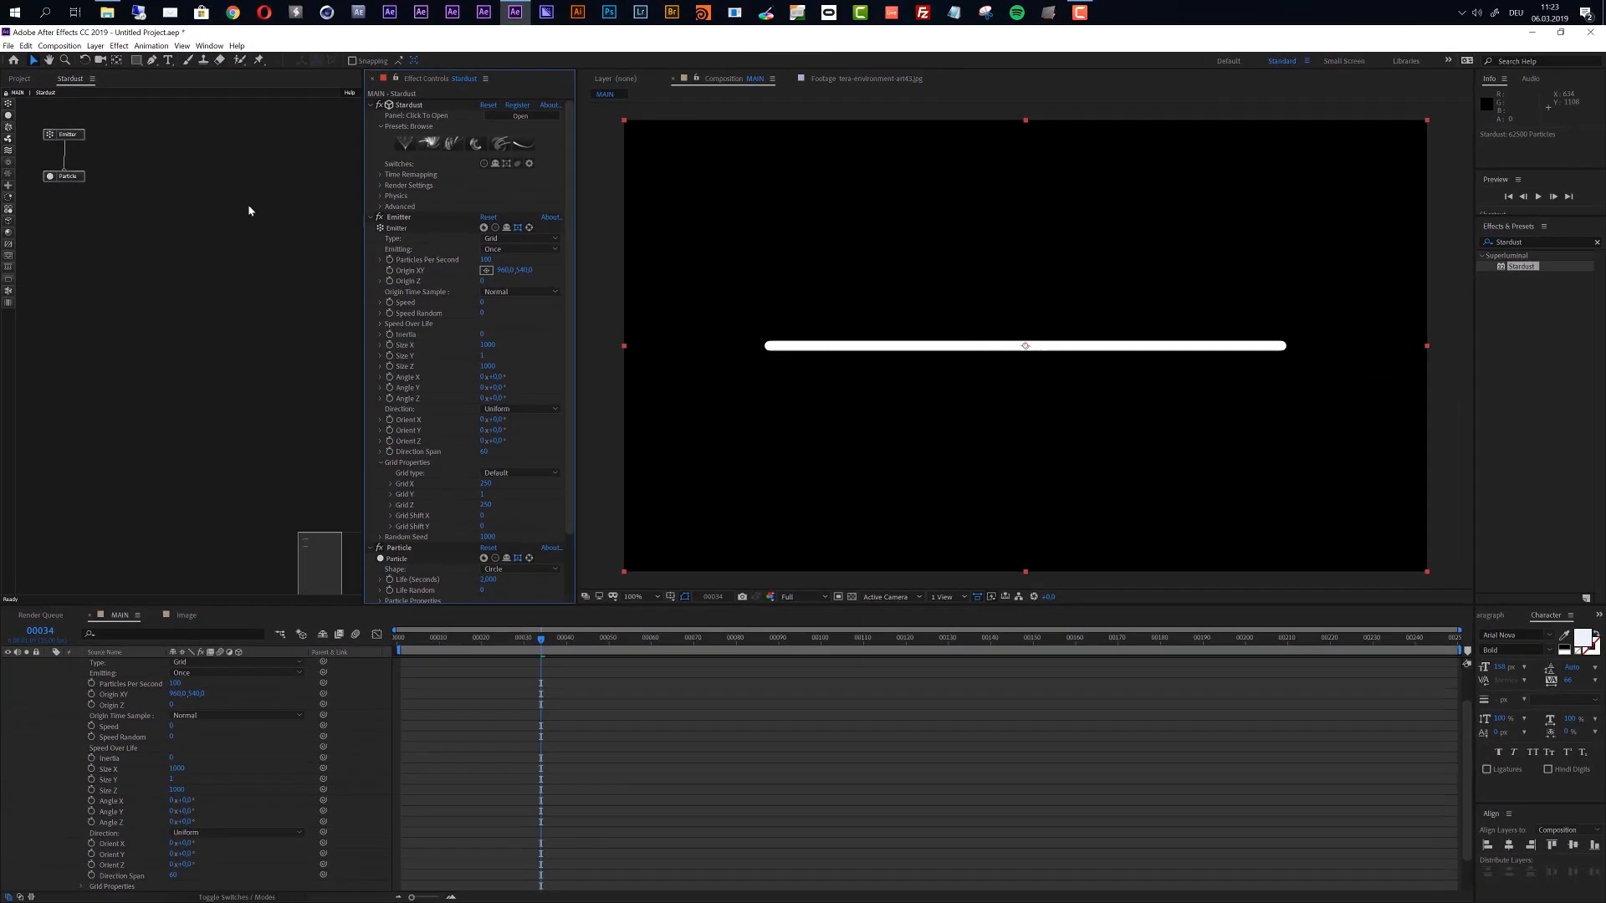
Add a new parallel light to the MAIN composition with the offered light settings
click(96, 45)
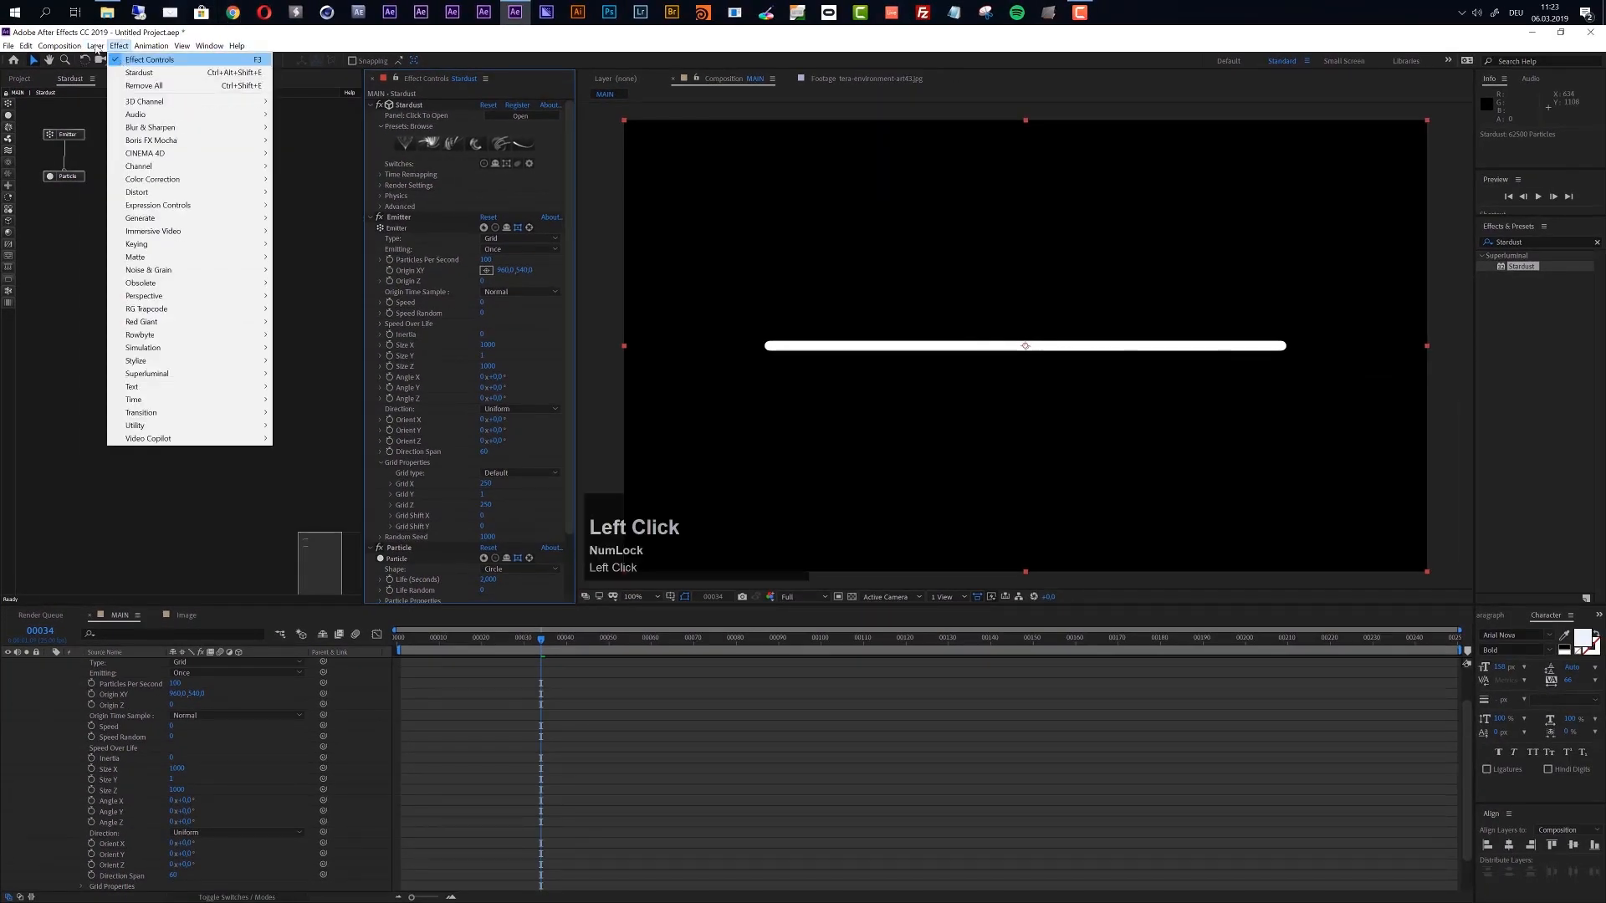
mouse_move(105, 63)
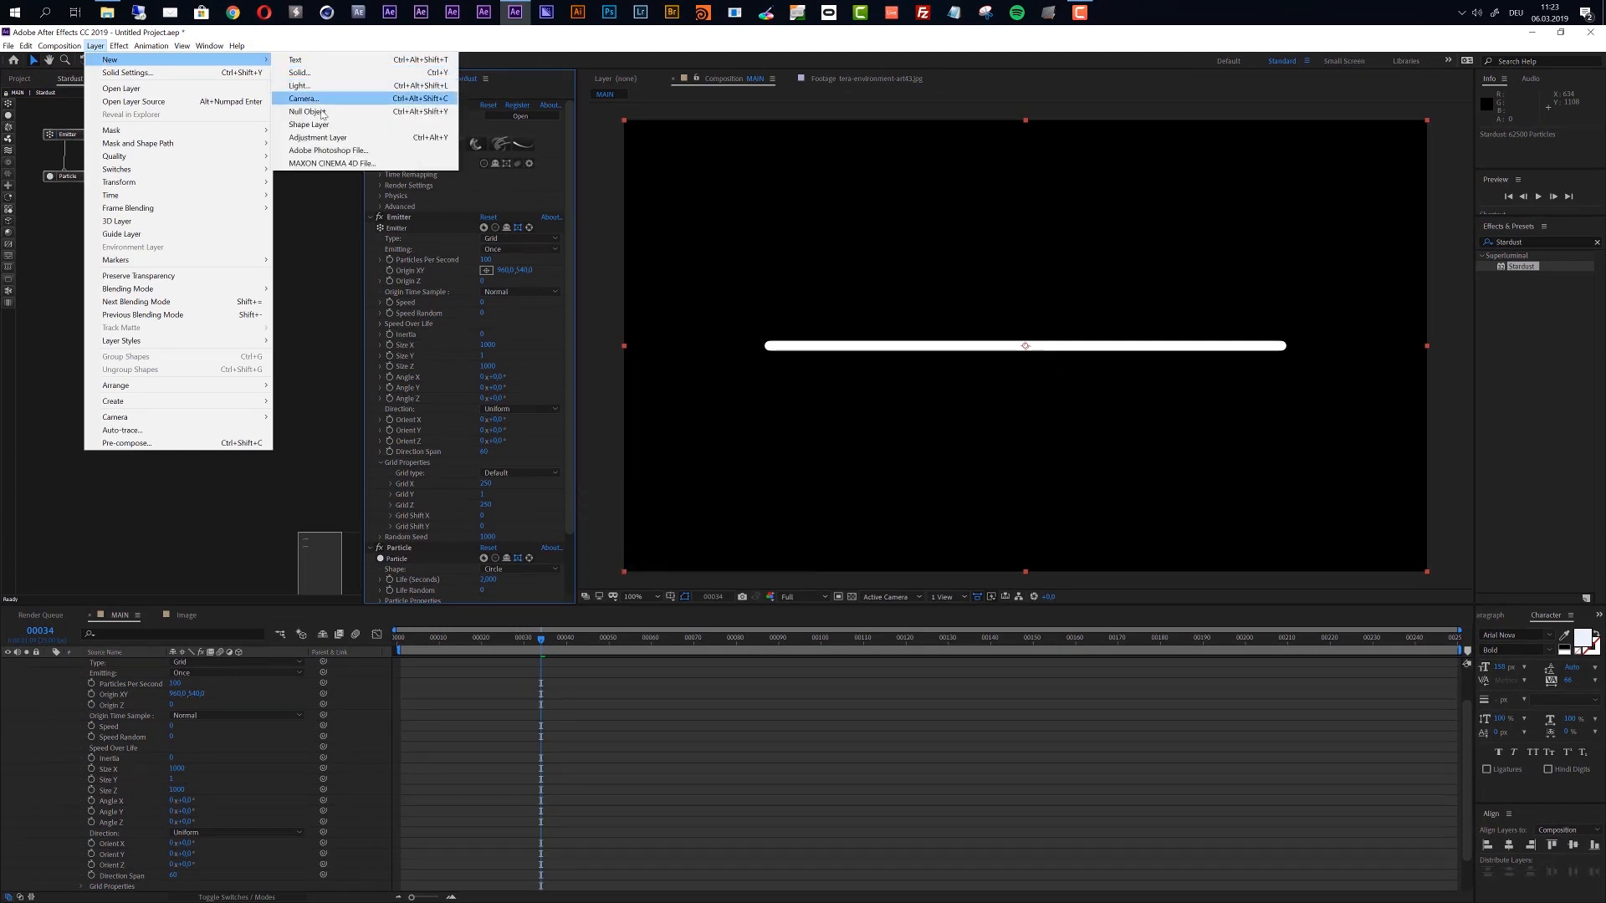
click(301, 84)
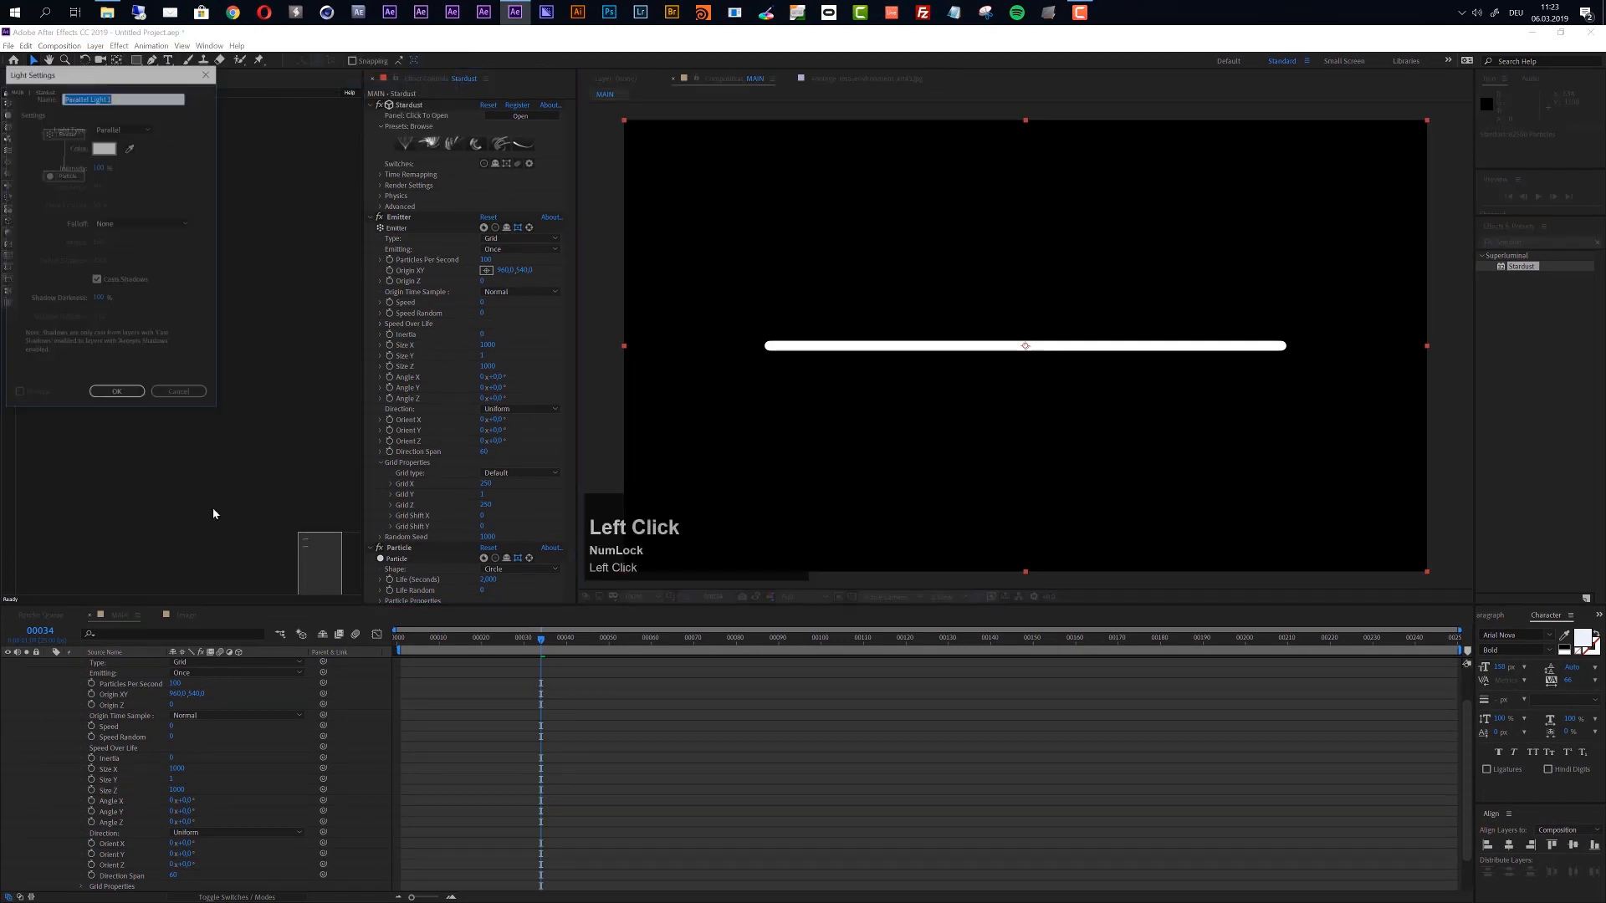
click(117, 395)
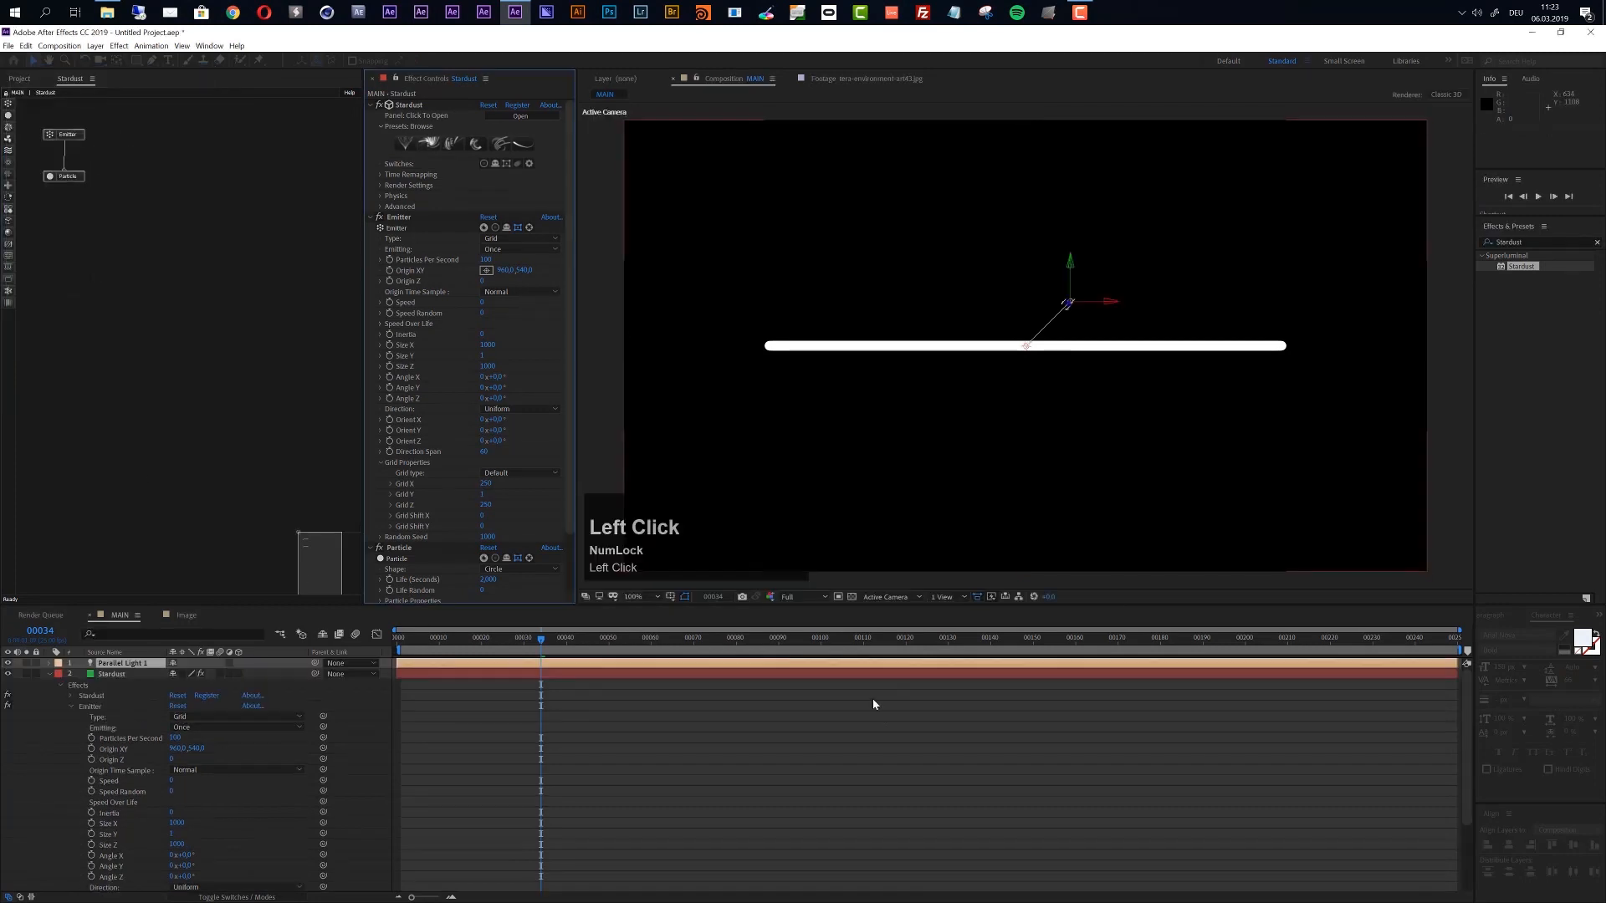
Switch the composition's 3D view to Custom View 1 and select the Stardust layer
click(895, 596)
click(897, 711)
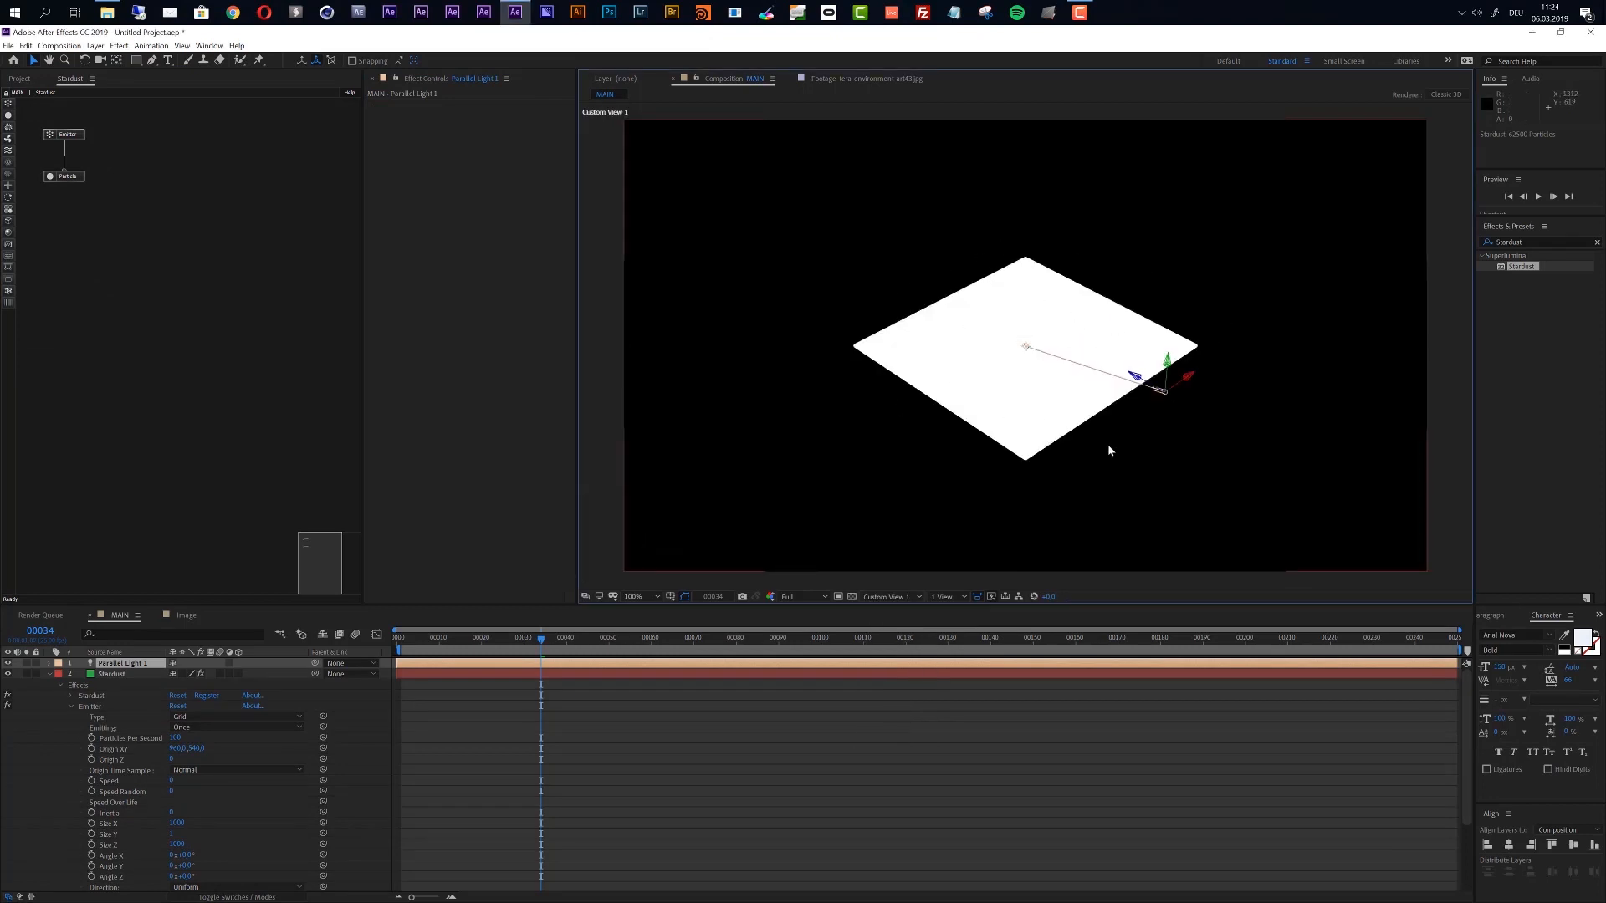
click(110, 679)
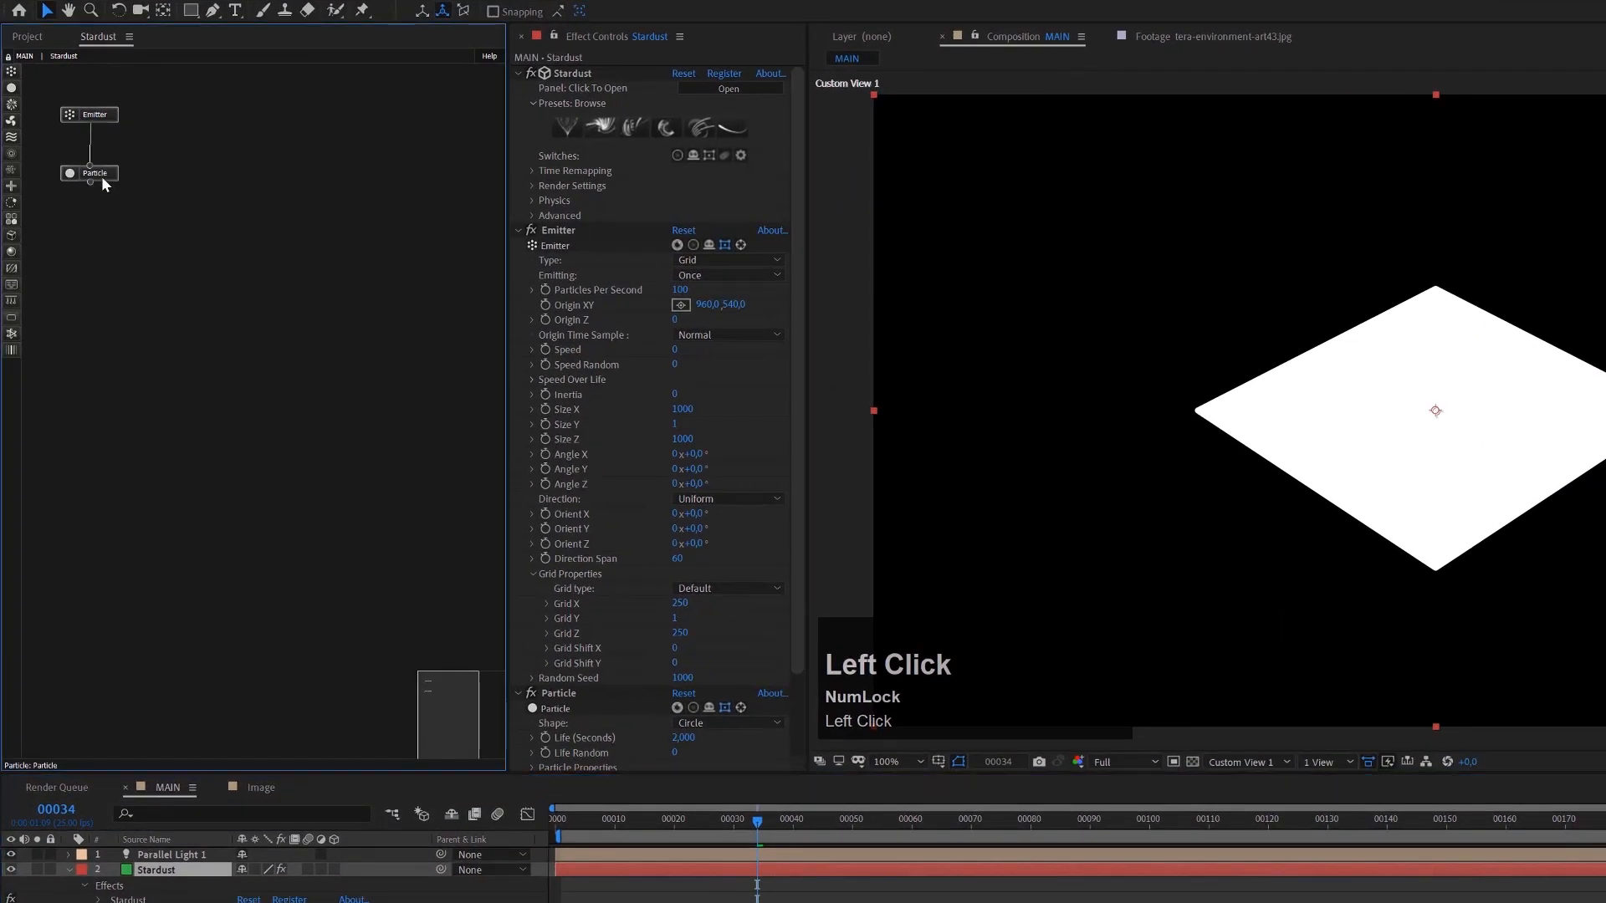
Set the Particle node's life to 10 seconds and its shape to Model
click(102, 175)
drag(796, 621, 800, 679)
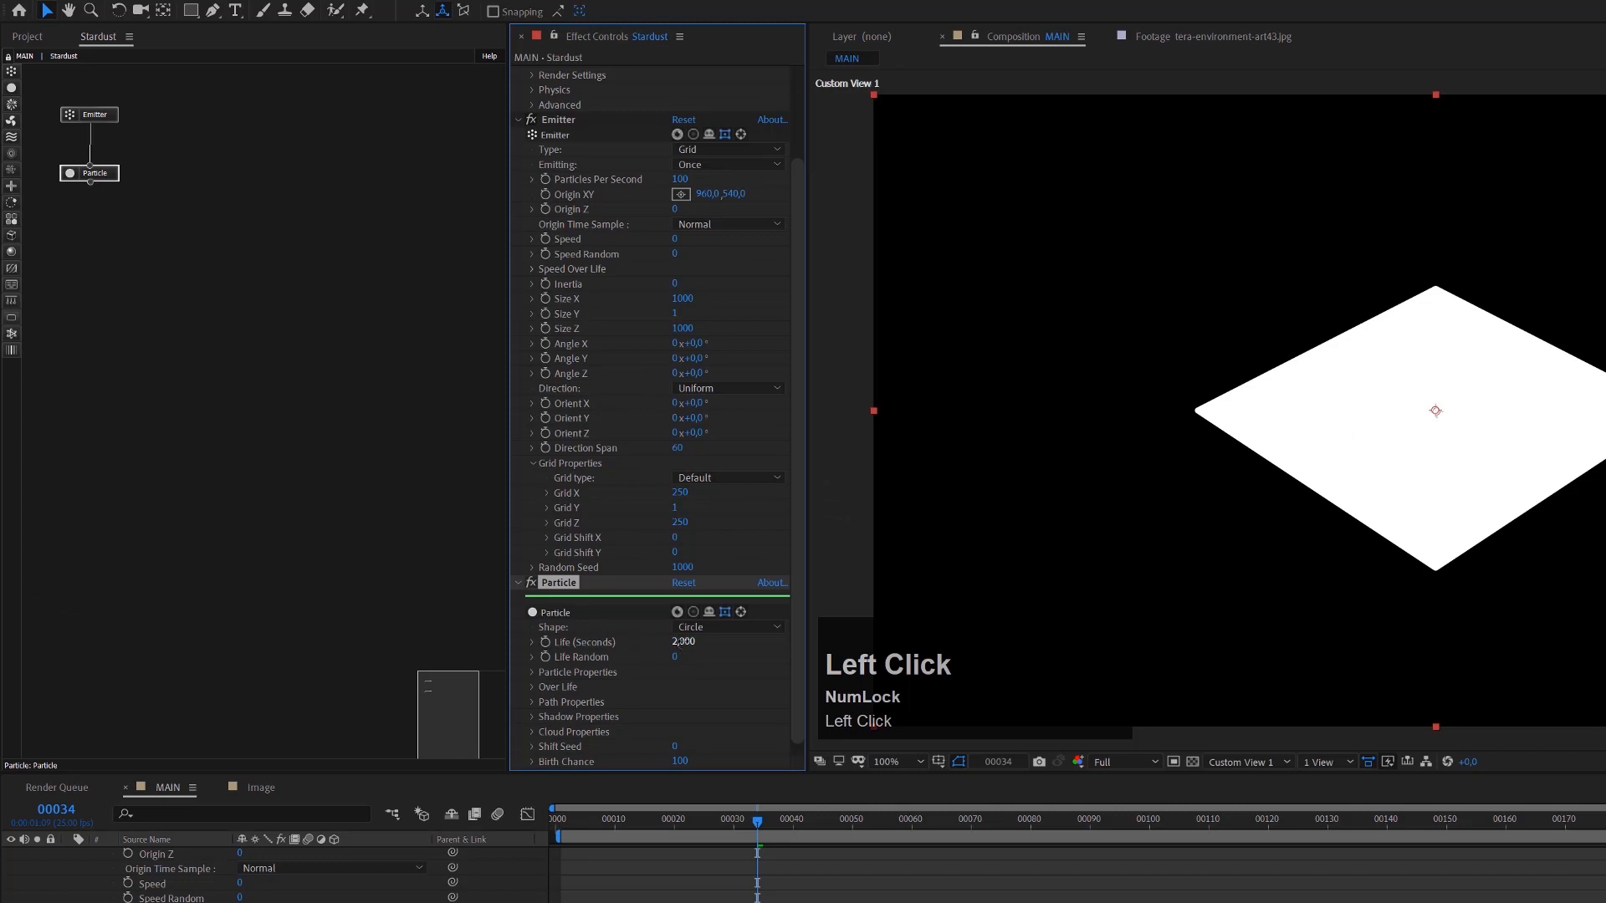
text(10)
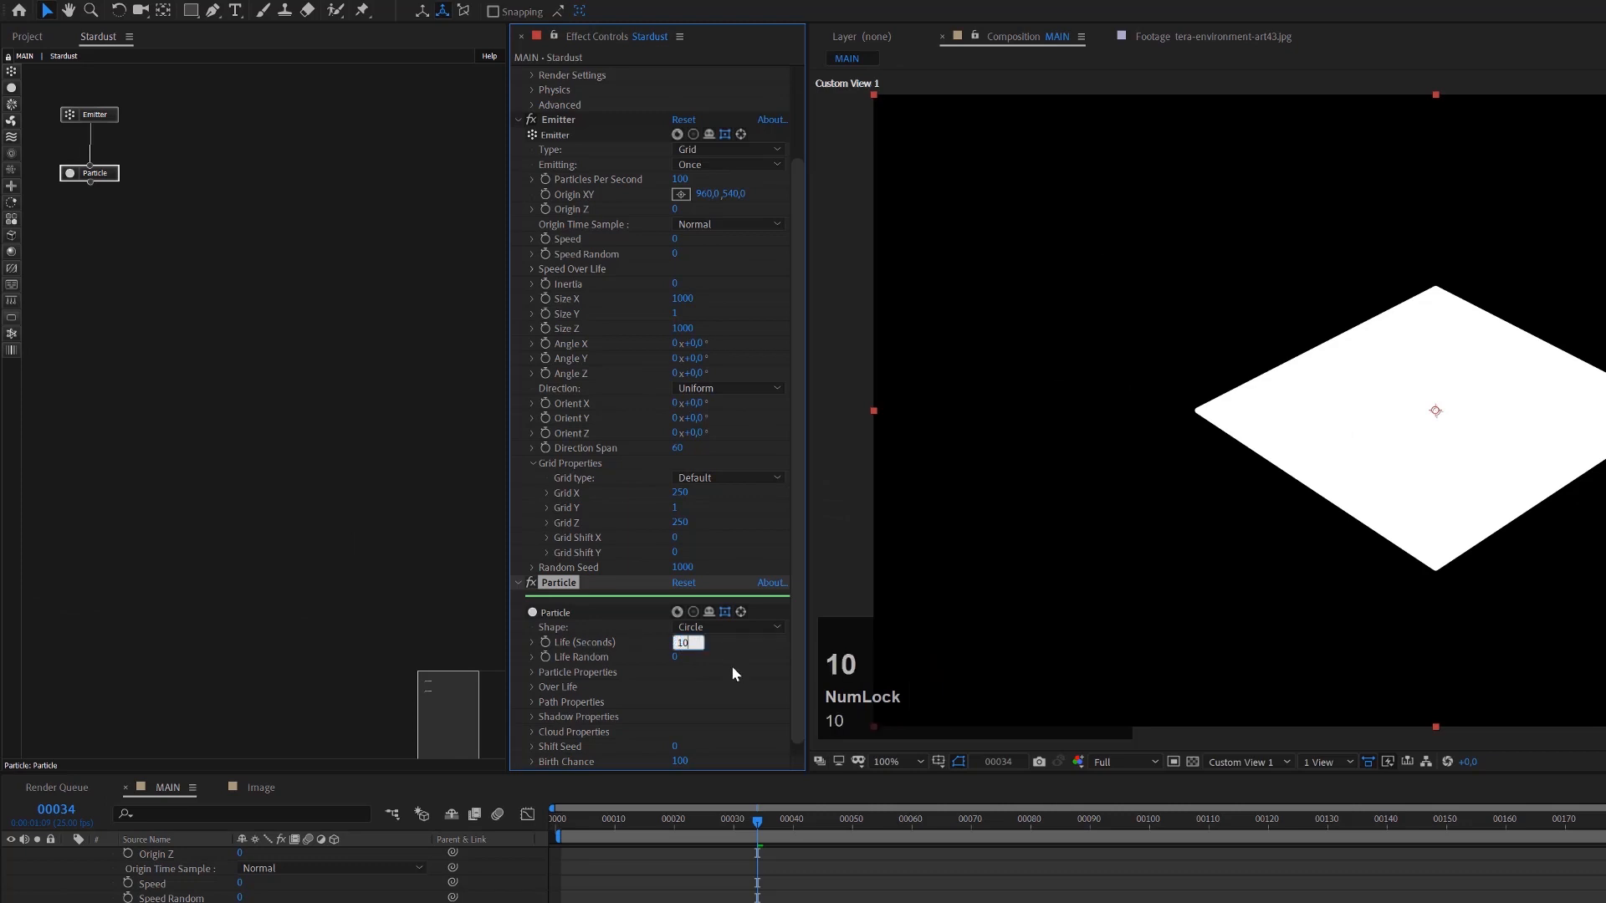
key(Return)
click(721, 627)
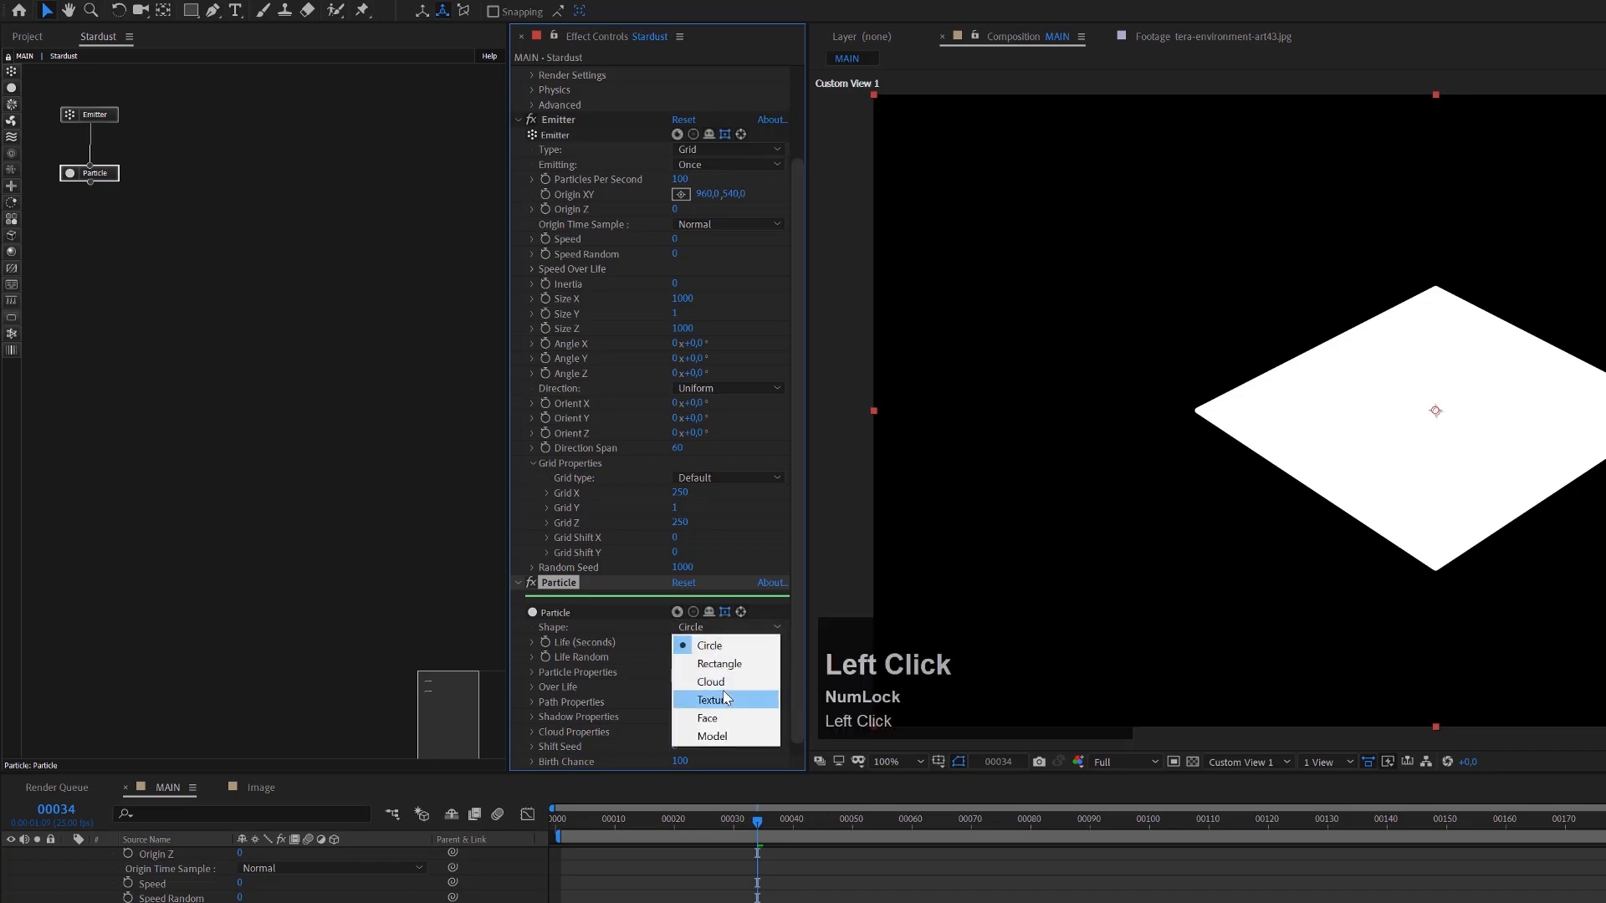
click(713, 737)
scroll(706, 602, down, 5)
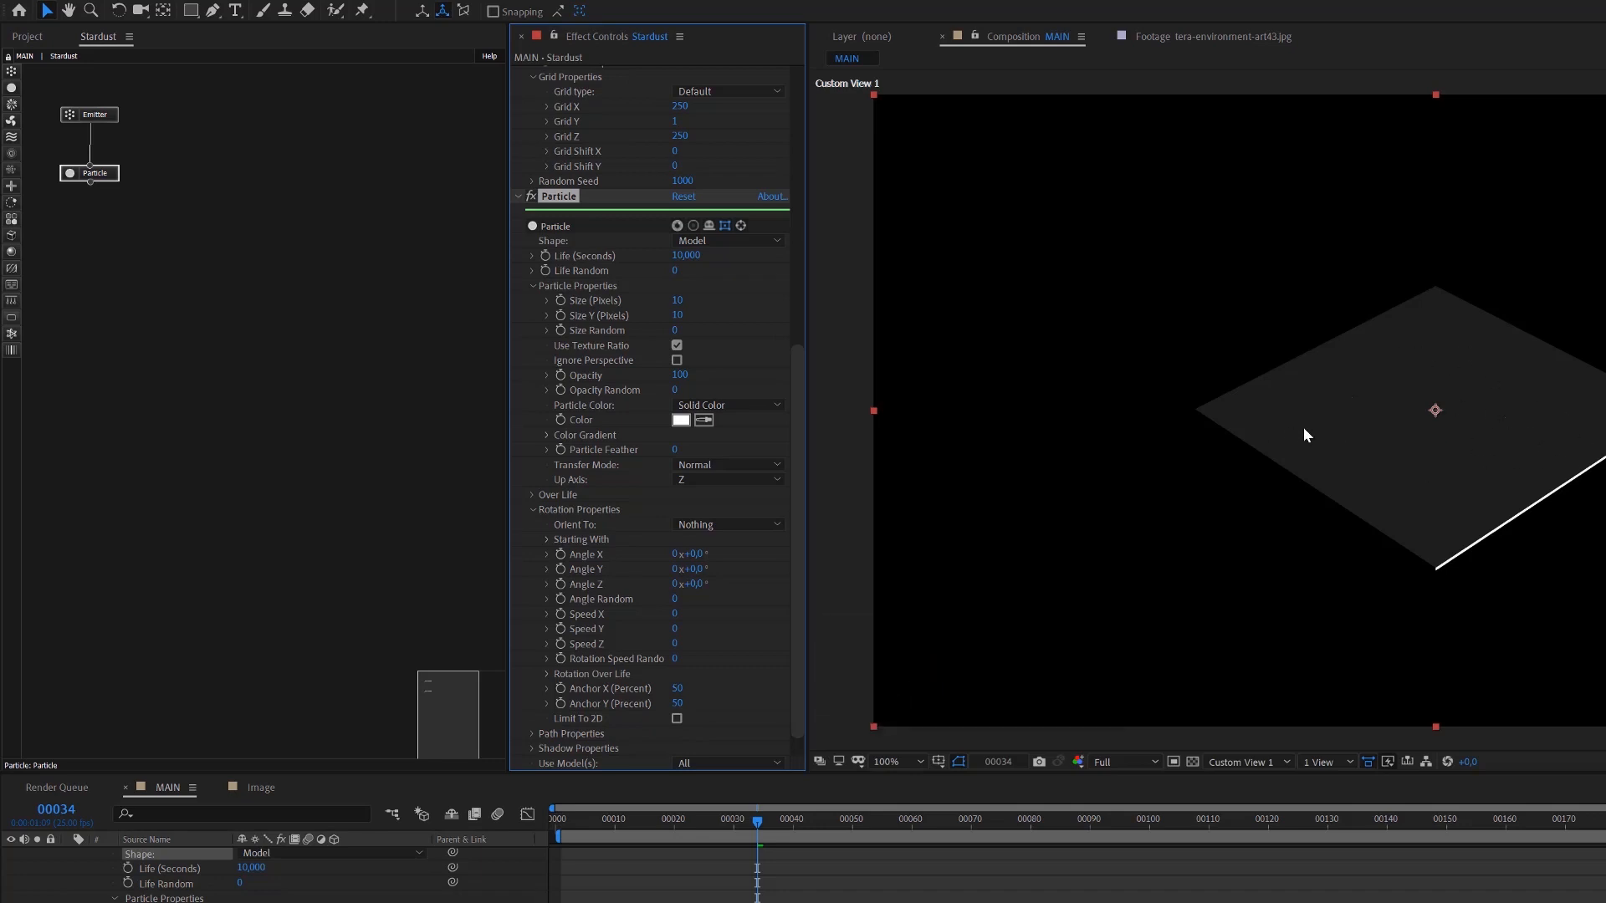
Try particle sizes of 5, 4 and 2 pixels on the grid
scroll(1500, 508, up, 2)
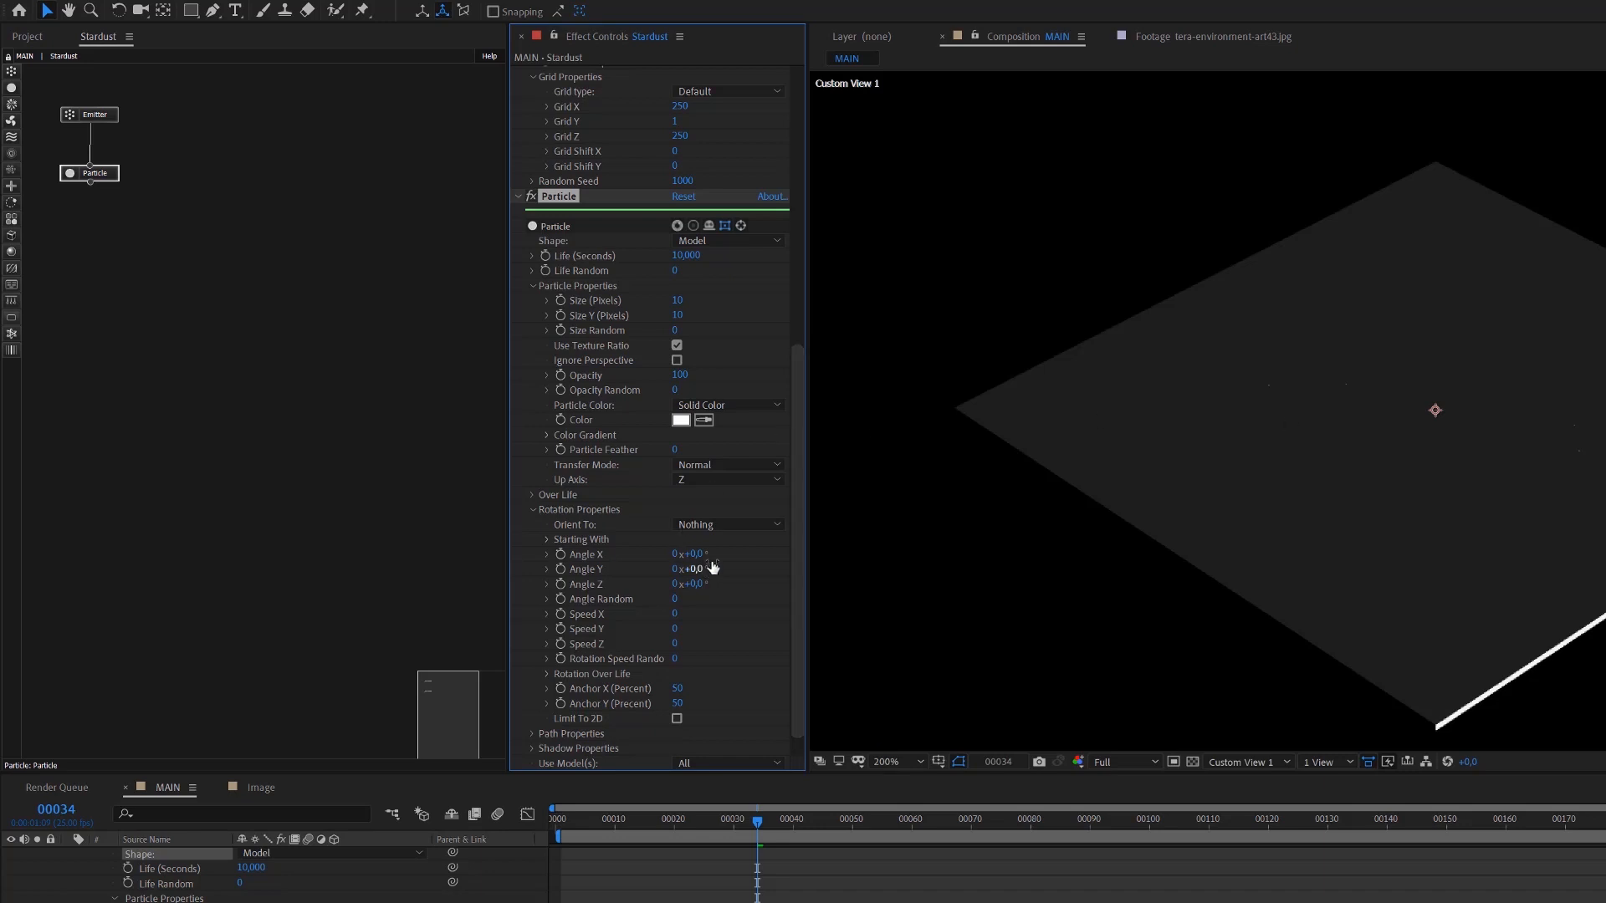
click(675, 300)
text(5)
key(Return)
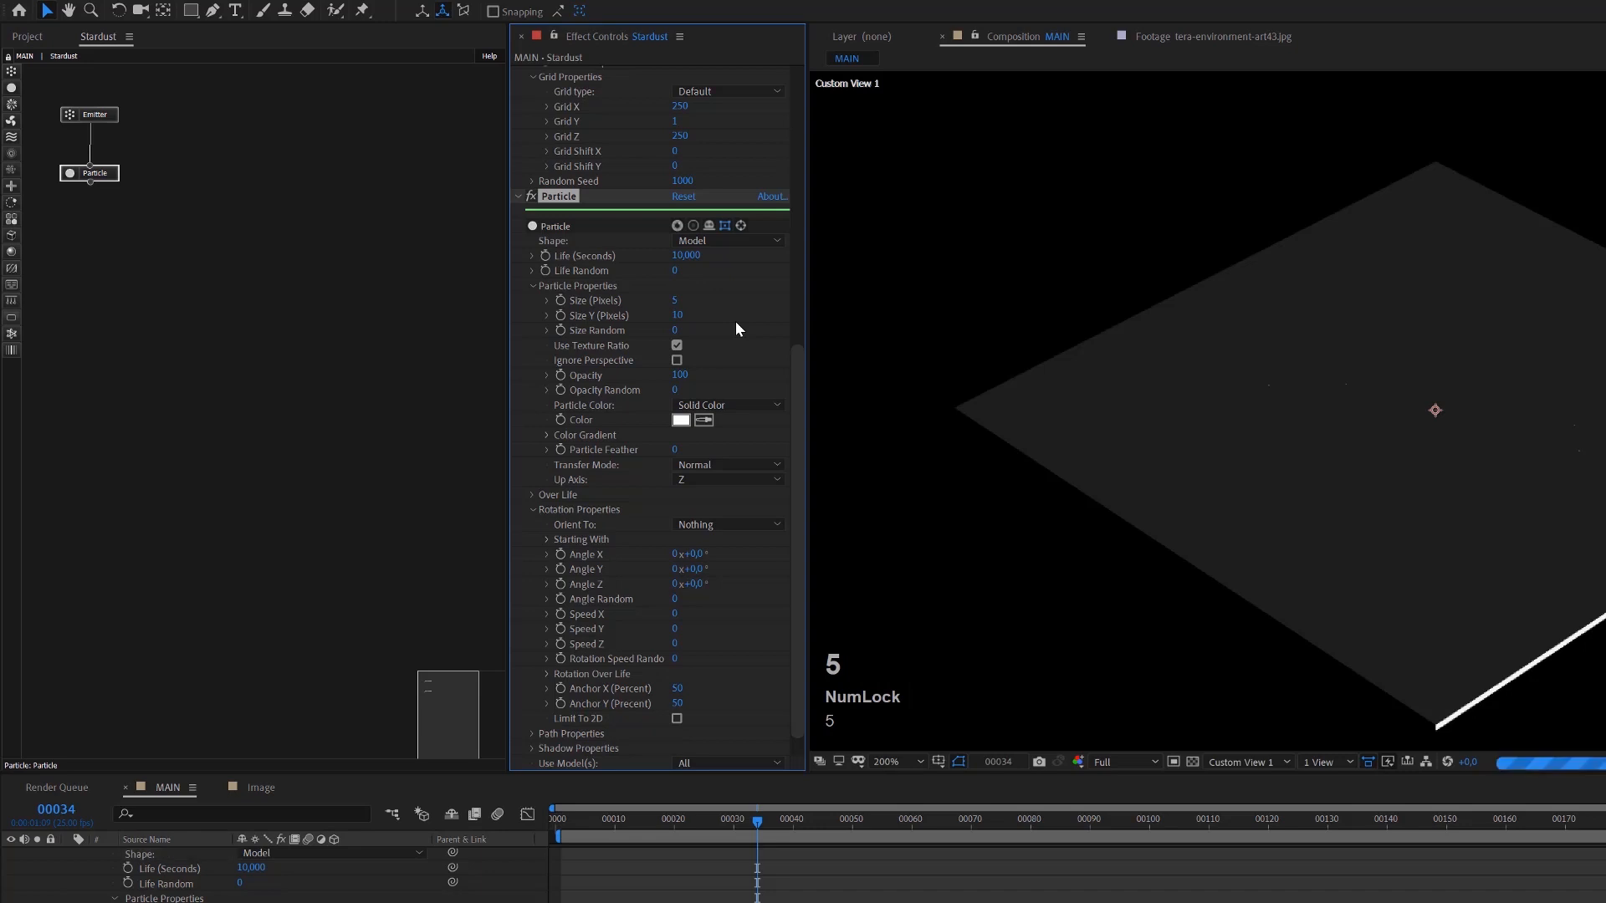
click(678, 301)
text(4)
key(Return)
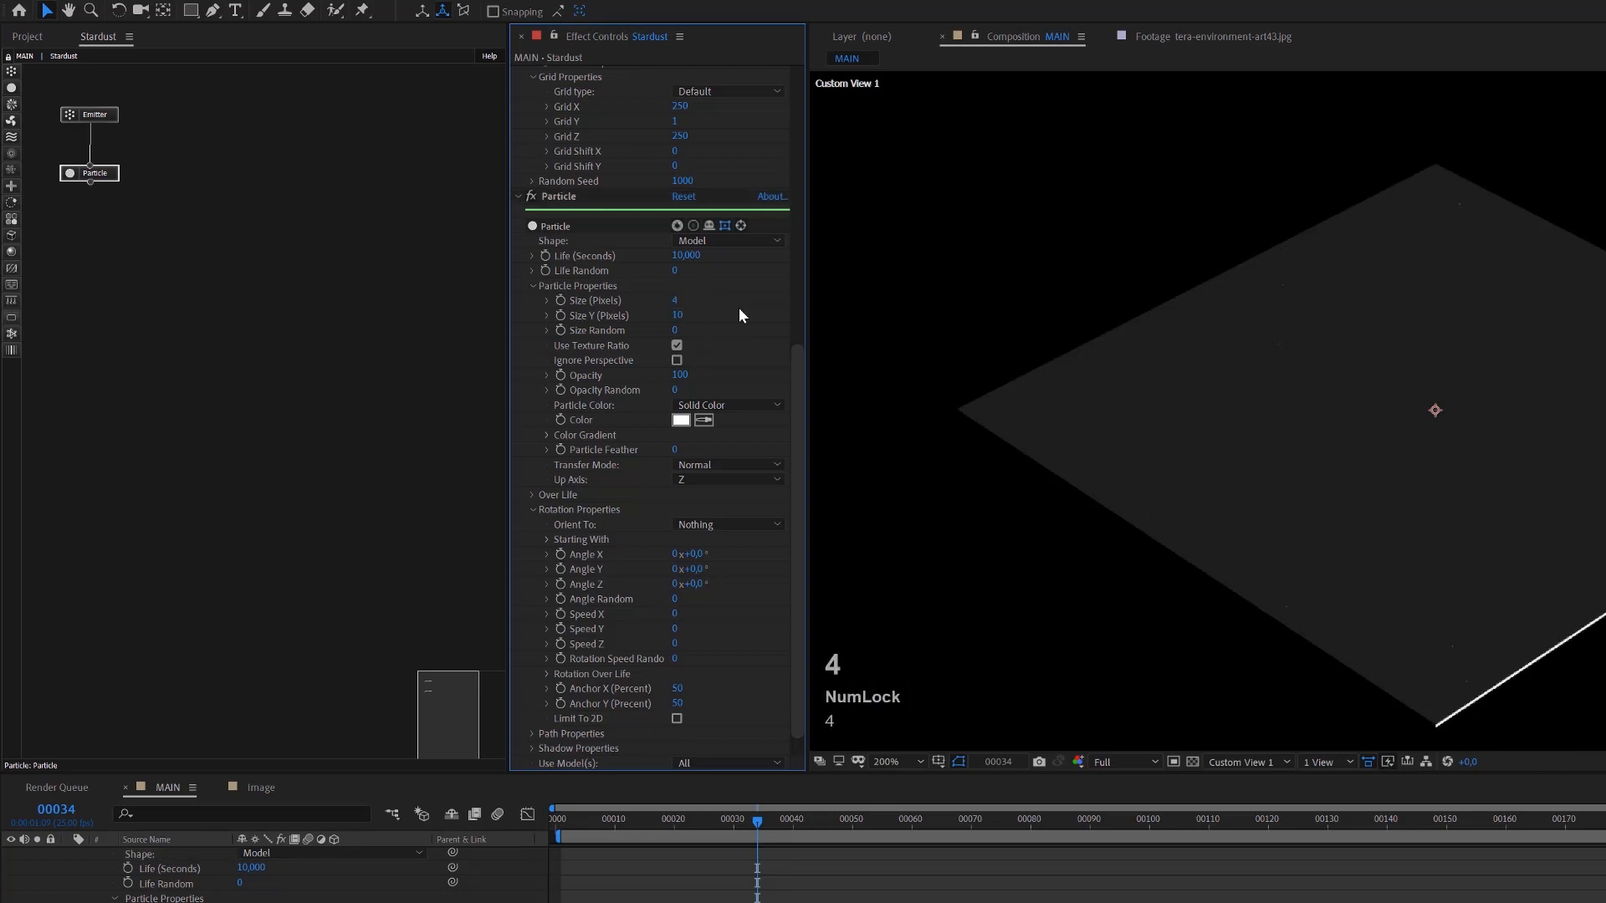
click(676, 302)
text(2)
key(Return)
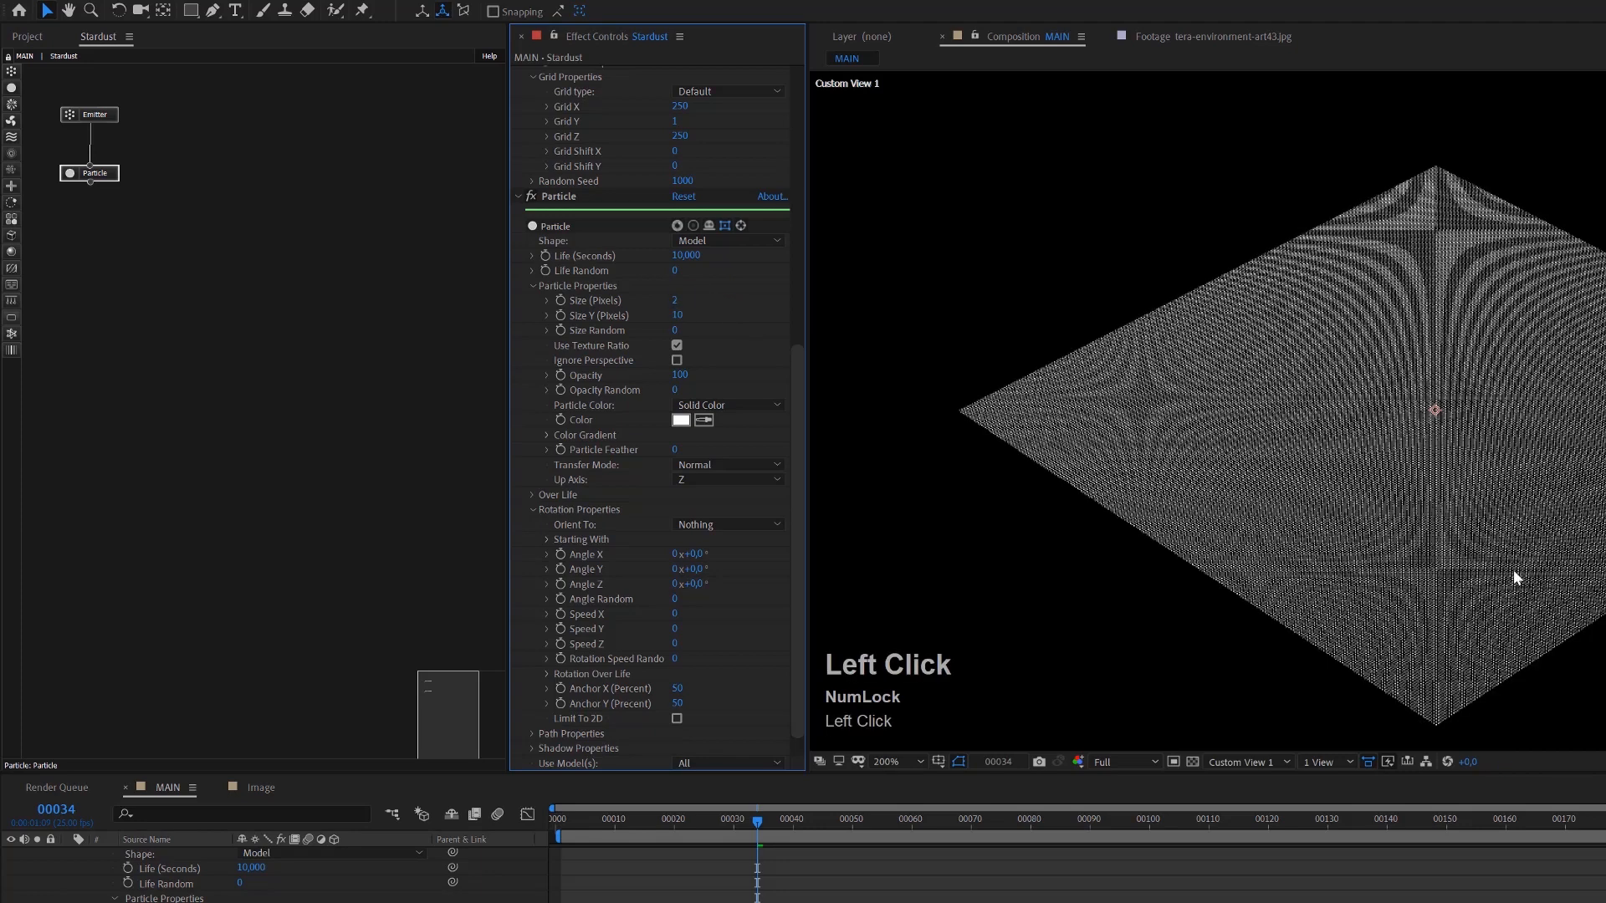
Set the particle size to 3 pixels and check the grid's spacing up close
scroll(1536, 553, up, 1)
scroll(1535, 552, down, 1)
click(674, 301)
text(3)
key(Return)
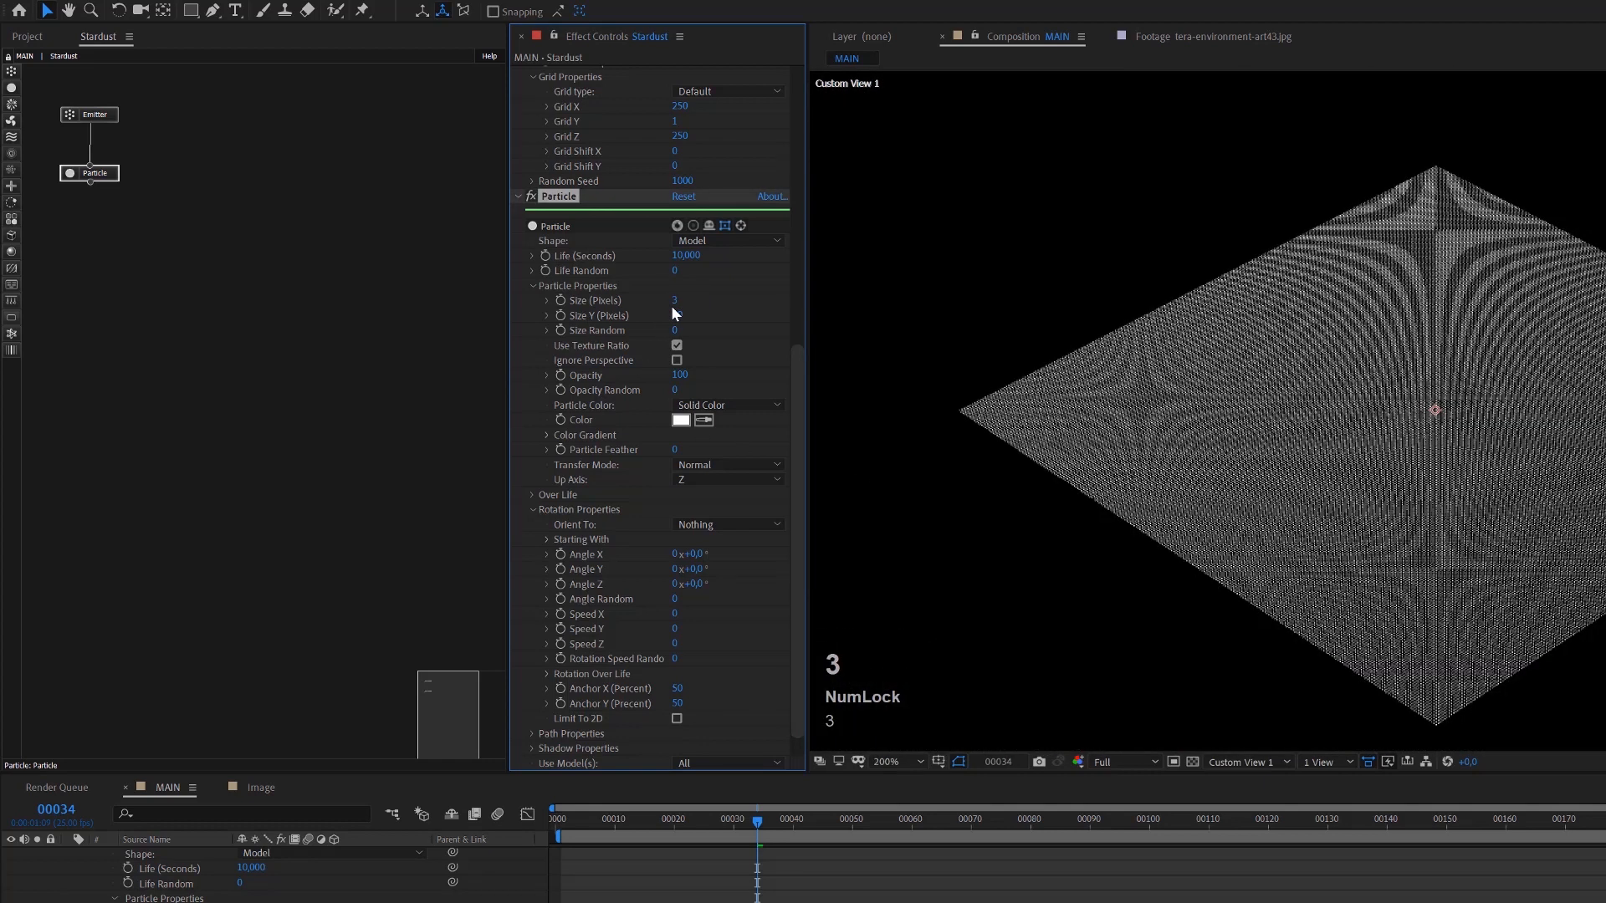
scroll(1561, 401, up, 1)
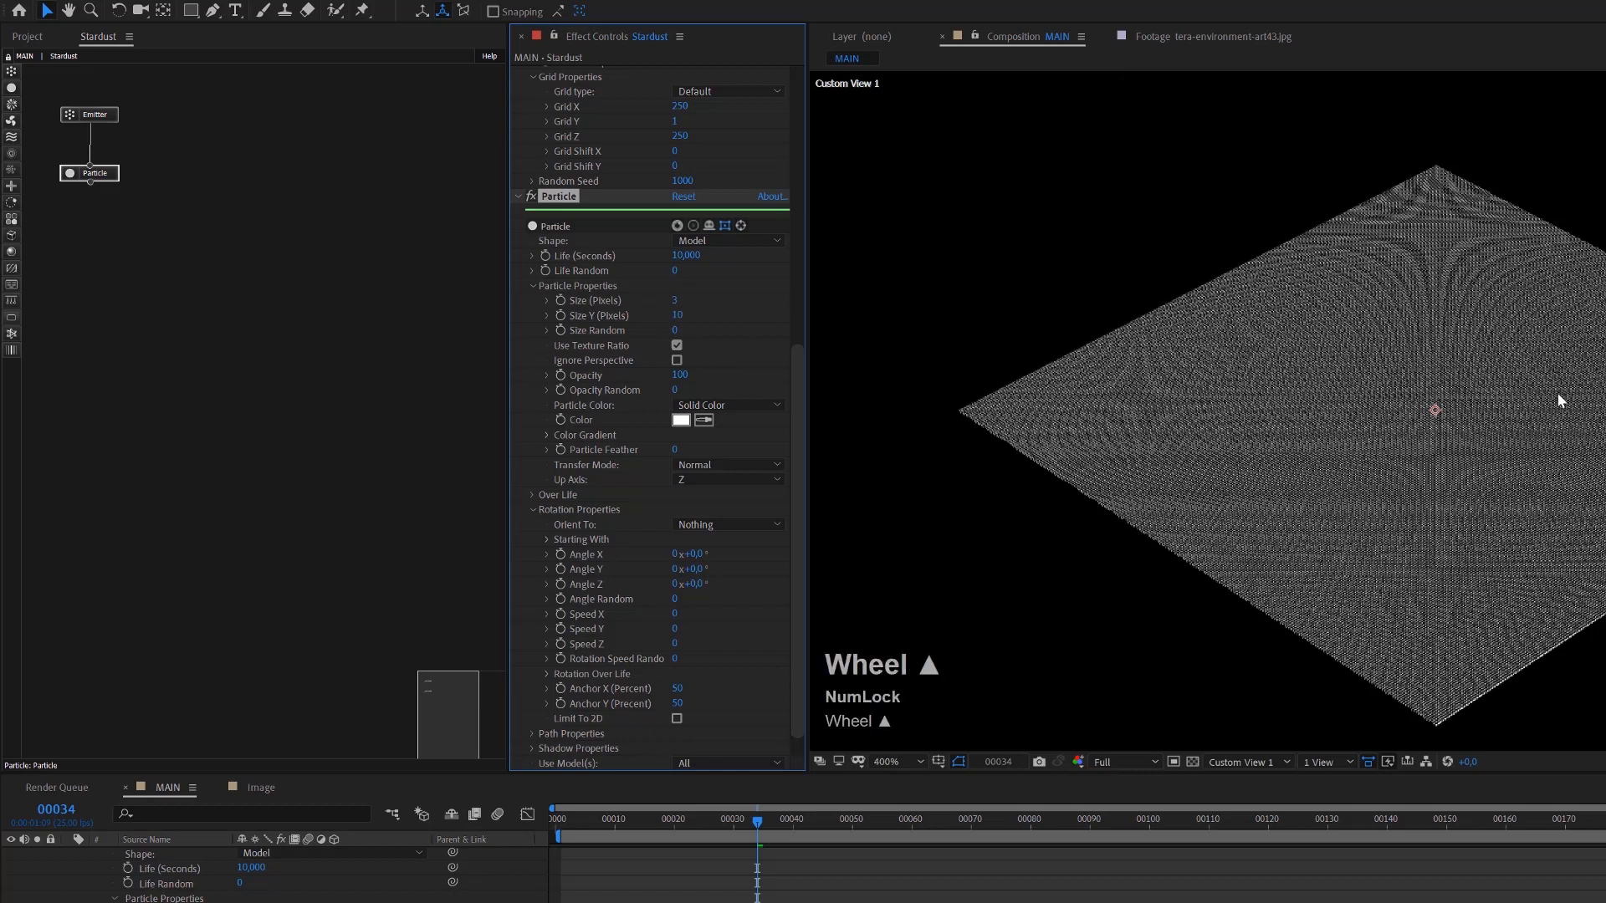
scroll(1472, 376, down, 1)
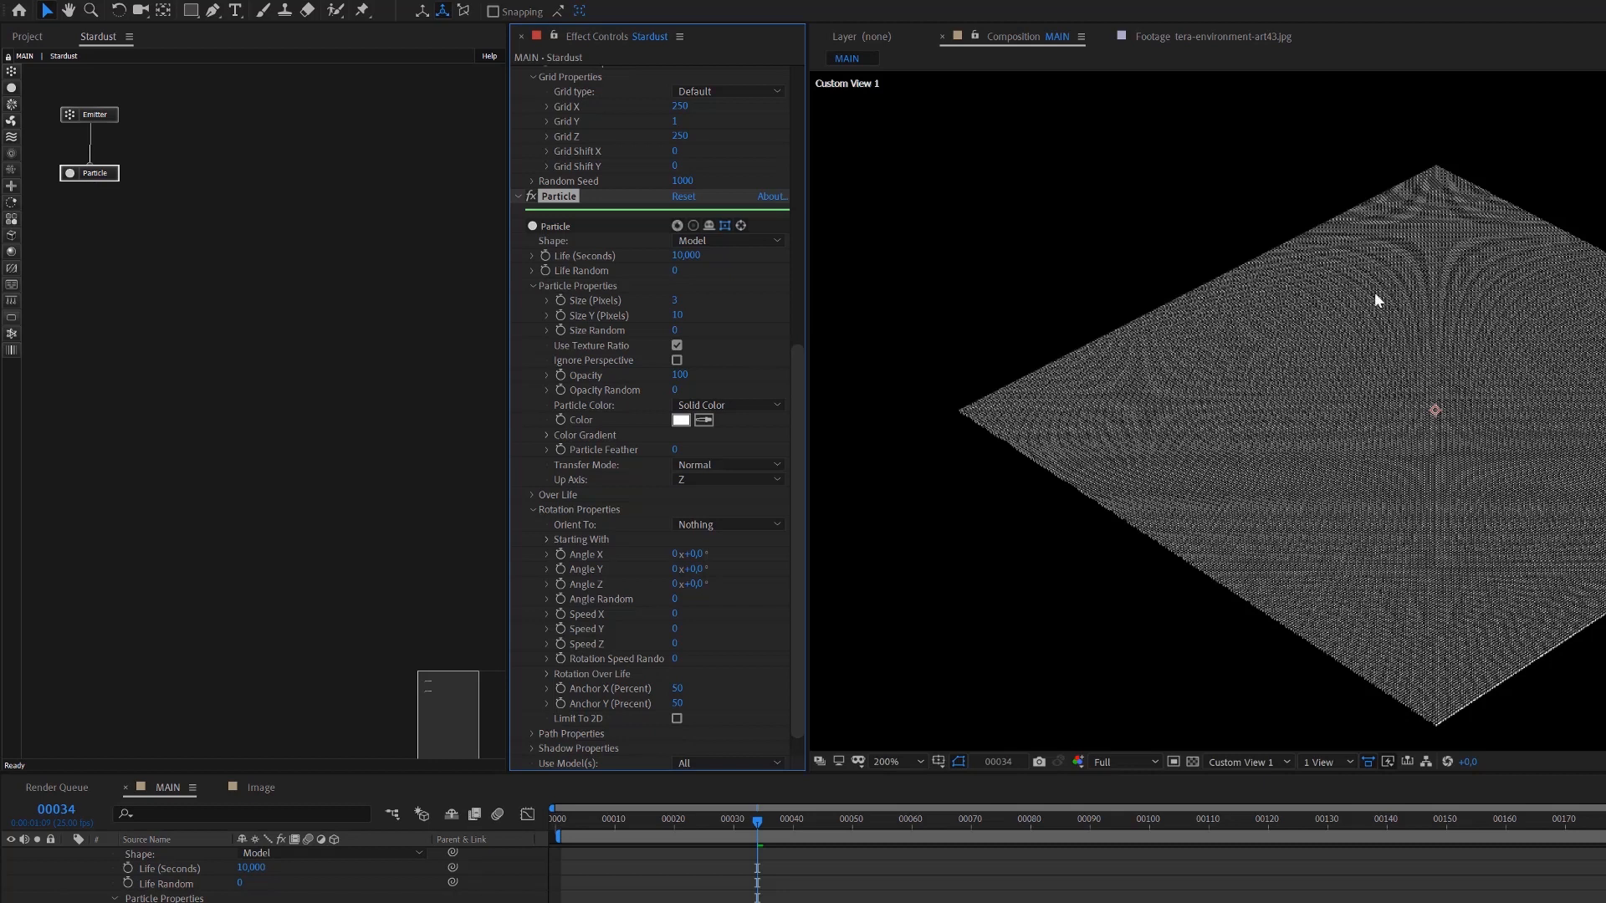
Add a Model node connected to the Particle node and set its model source to Primitive
click(14, 243)
drag(49, 237, 93, 178)
click(88, 212)
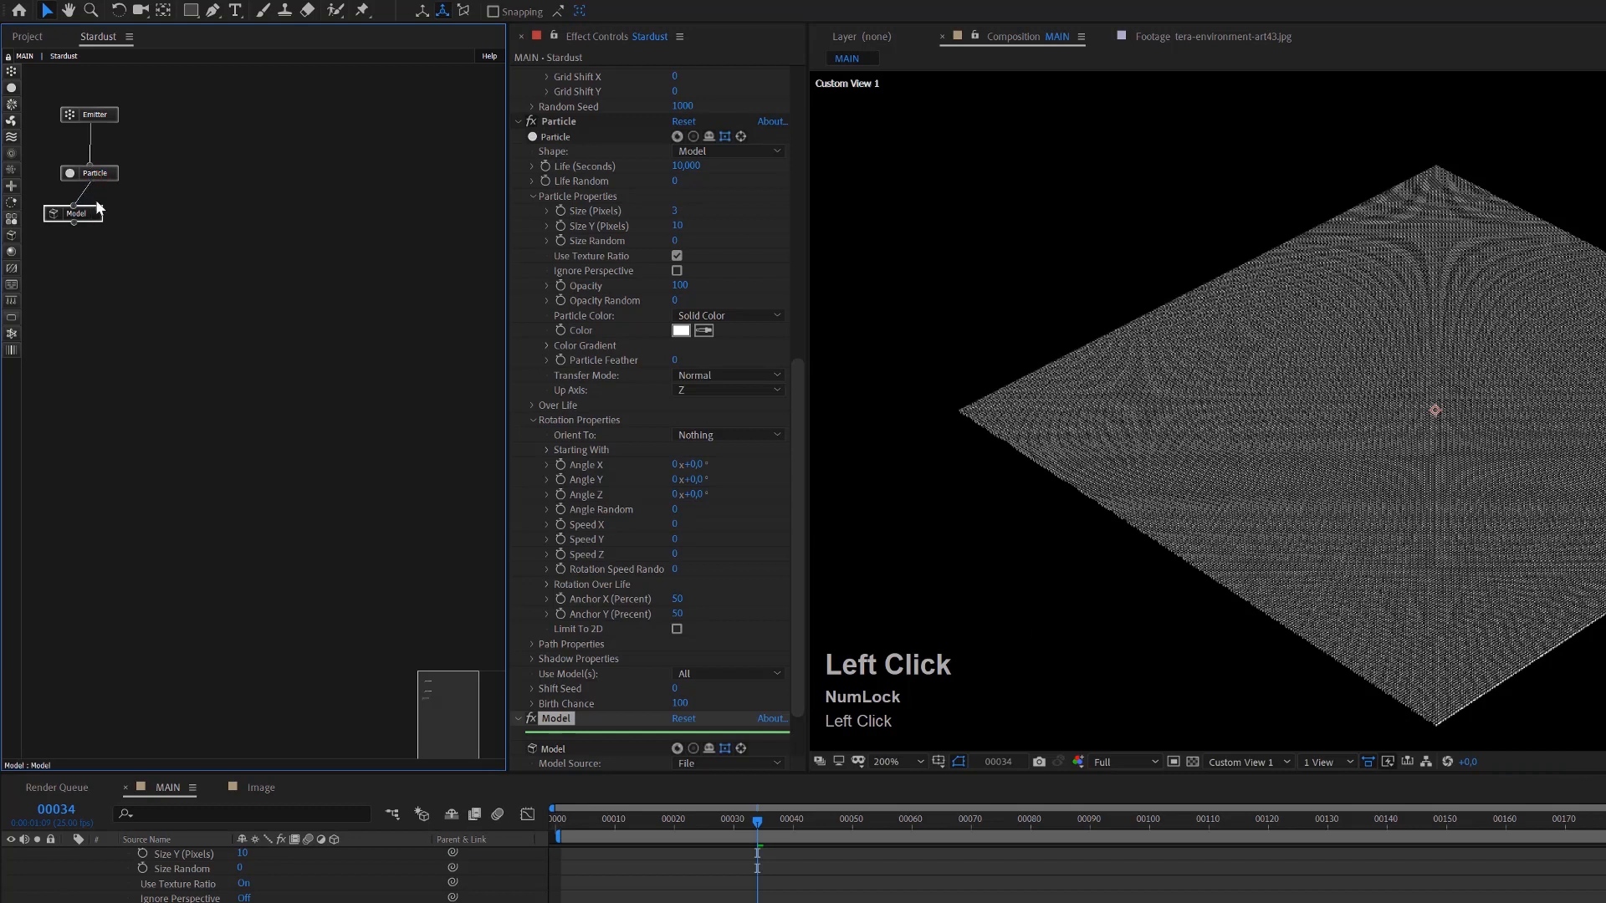
drag(800, 585, 751, 686)
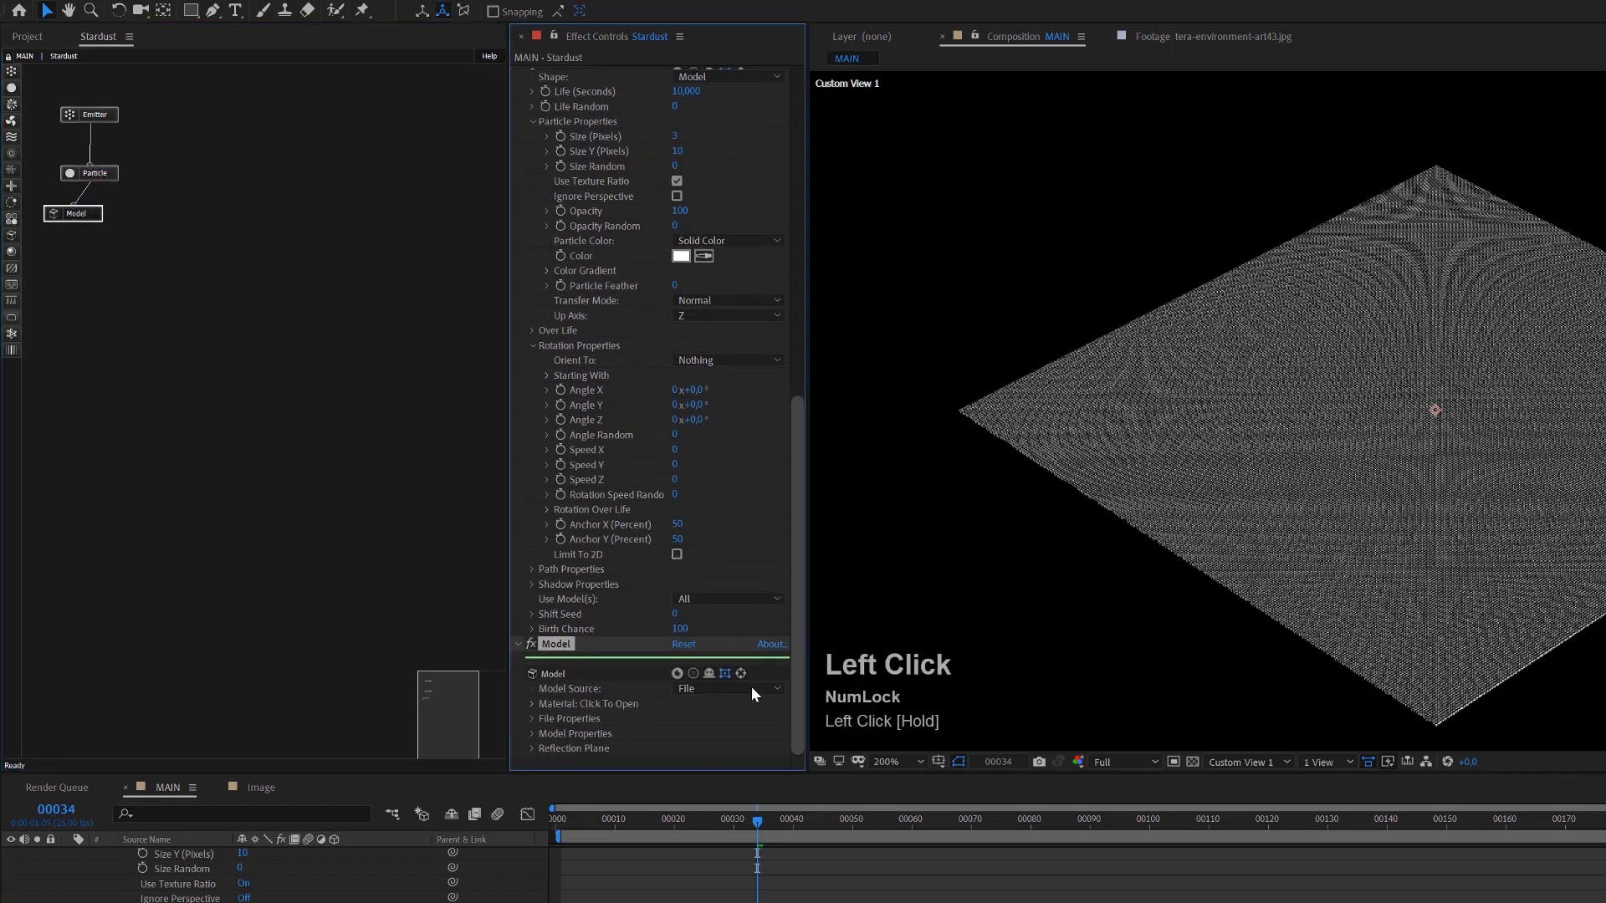
click(691, 687)
click(713, 726)
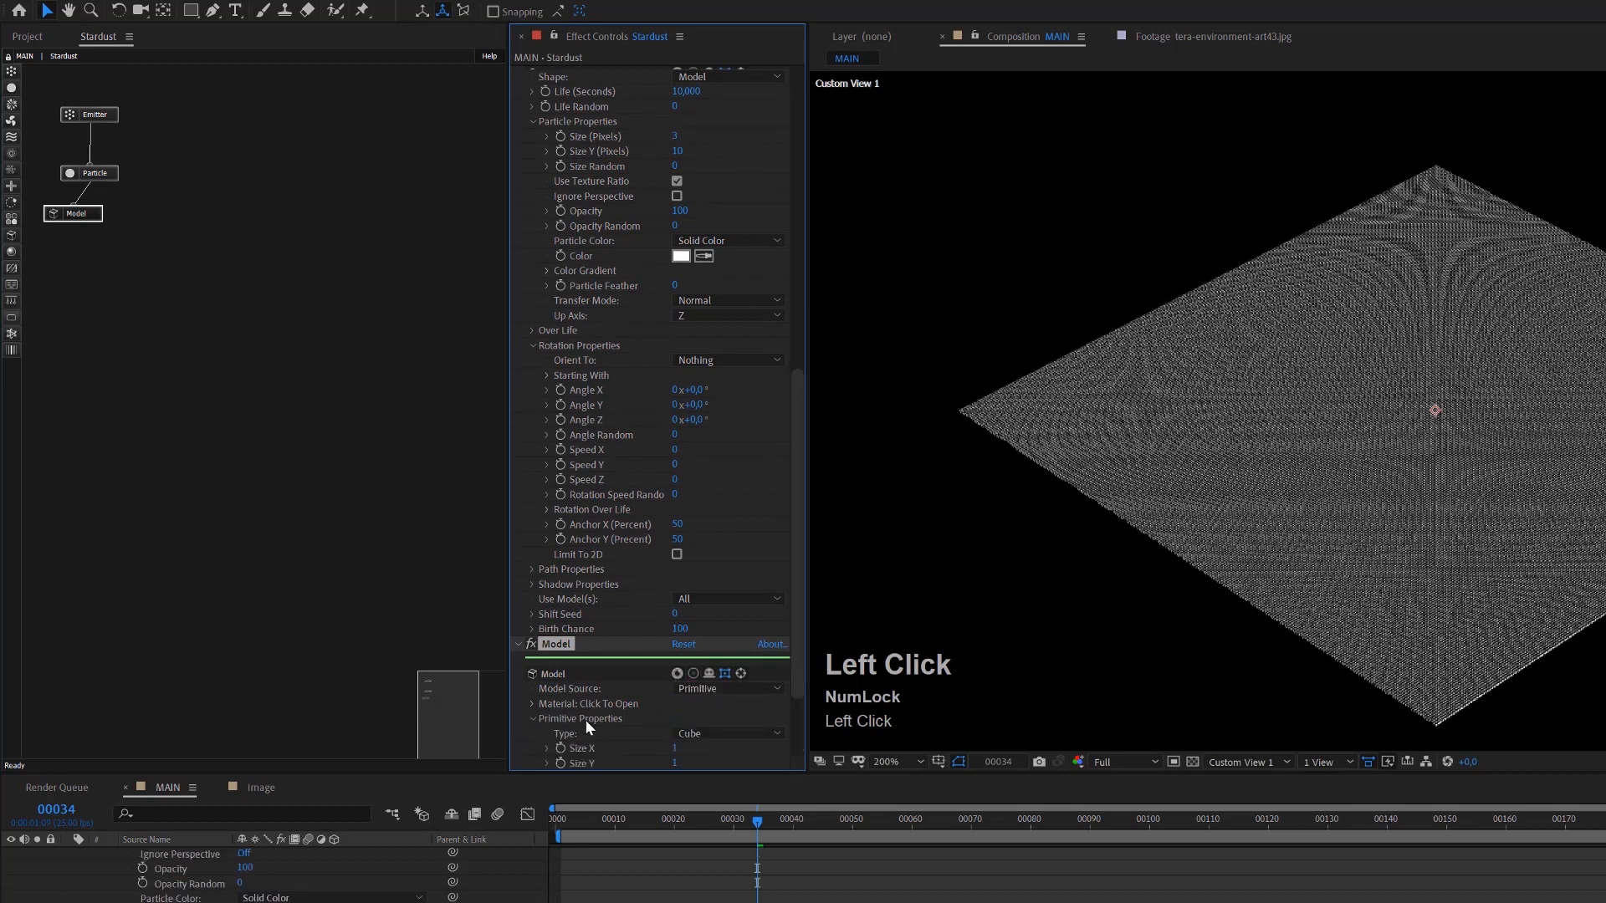
Set the cube primitive's X, Y and Z segments to 1 each
drag(801, 671, 796, 728)
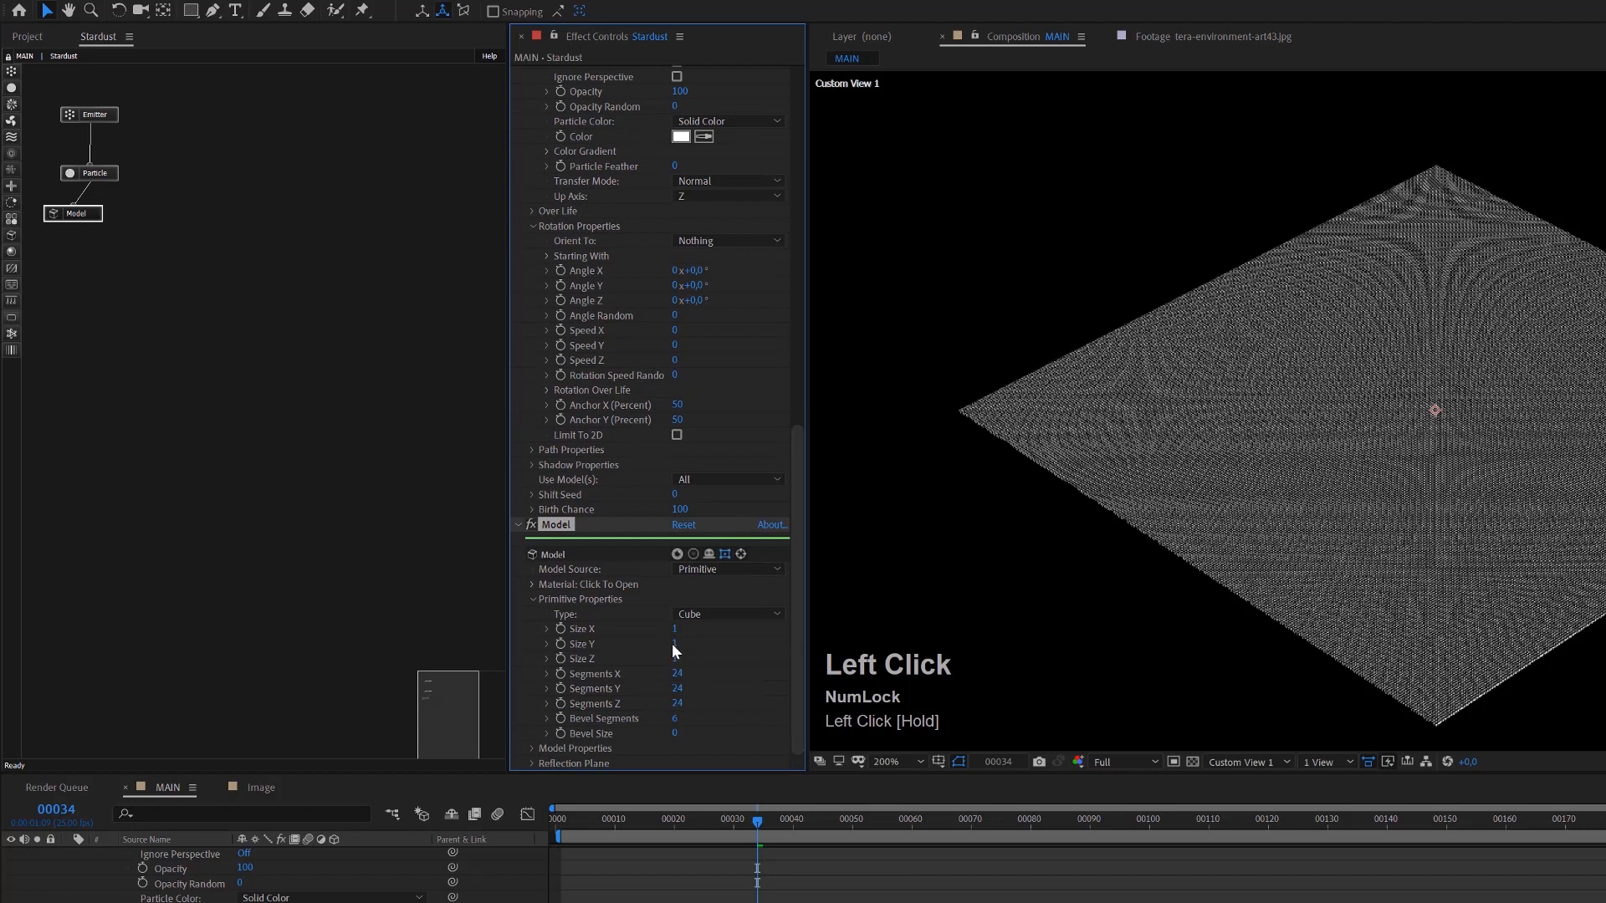
click(678, 675)
text(1)
click(679, 690)
text(1)
click(678, 690)
text(1)
key(Return)
click(680, 702)
text(1)
click(729, 705)
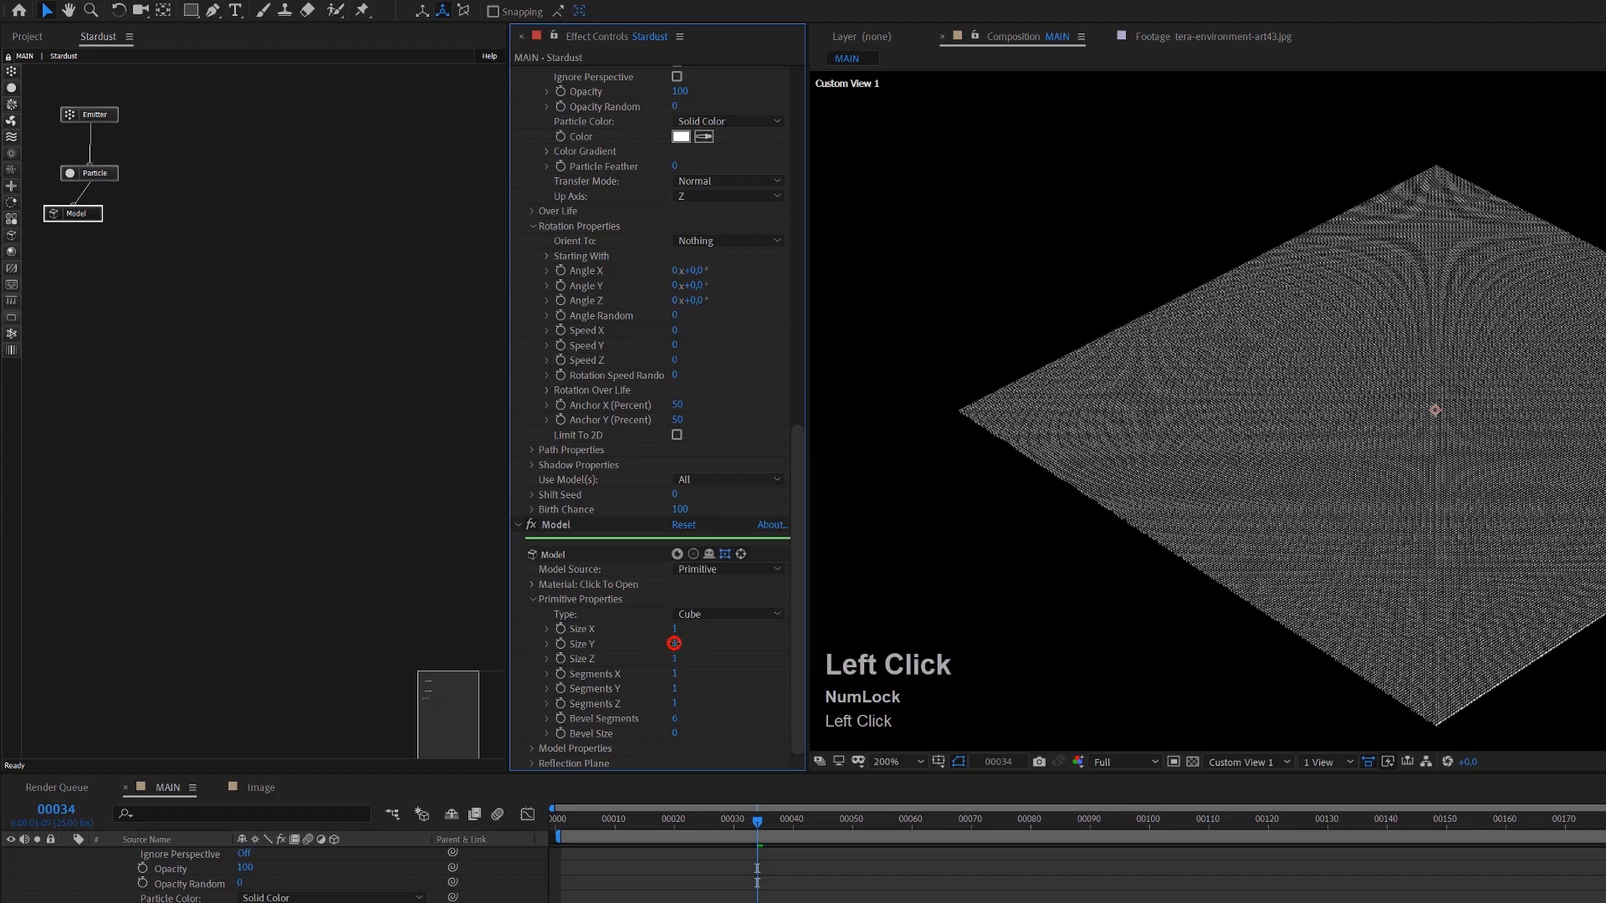
Try 20 for the cube primitive's Size Y and settle on 50
text(20)
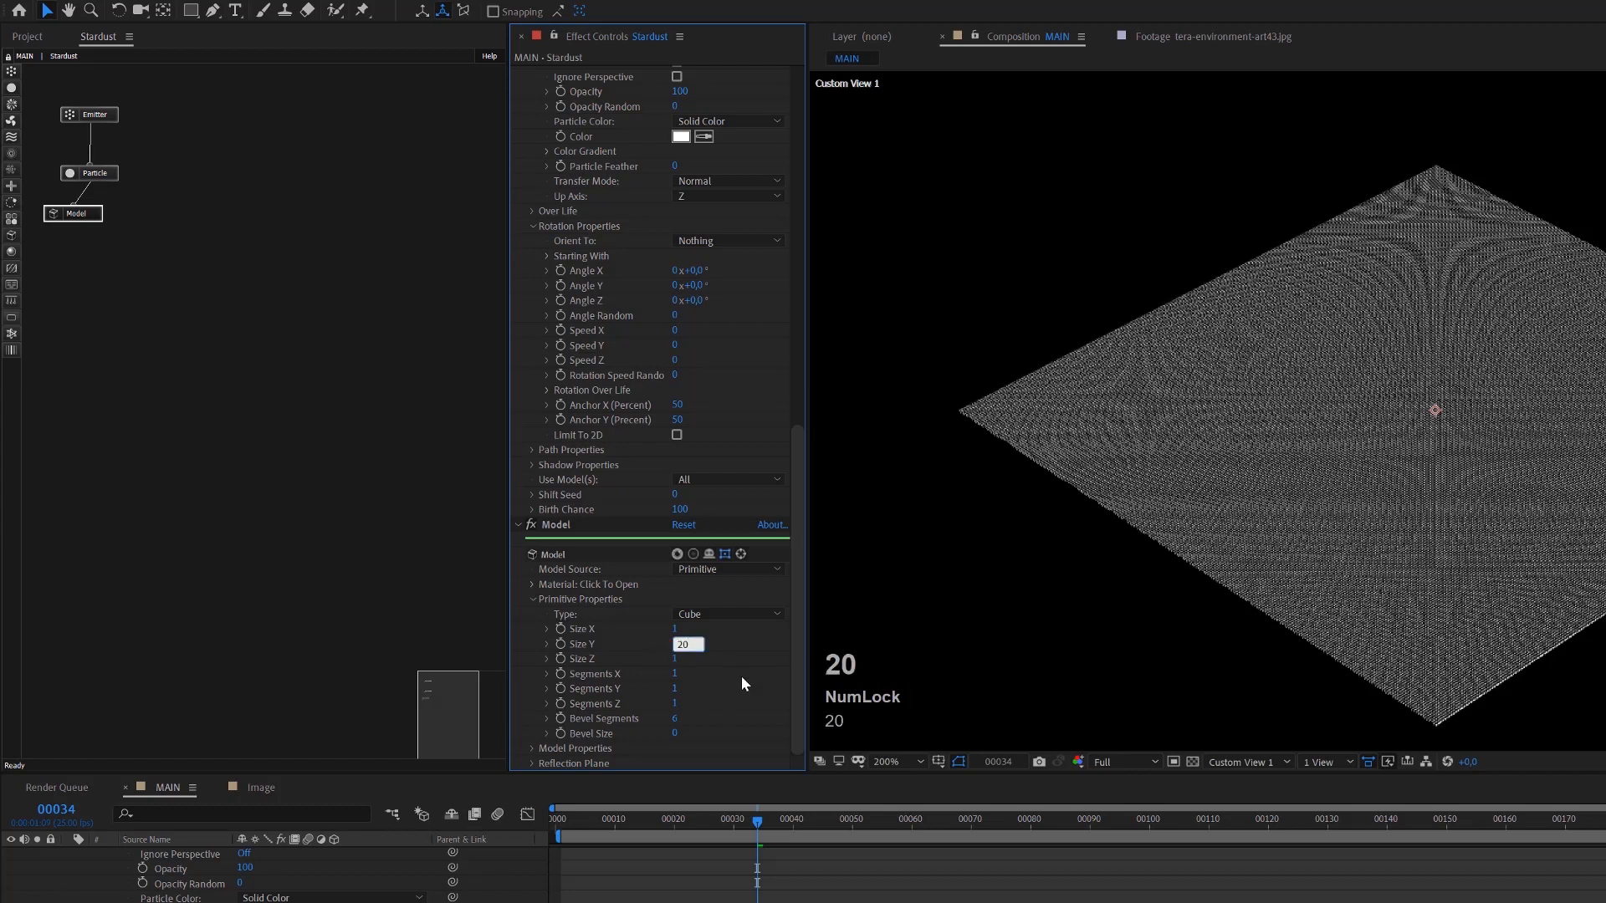
click(734, 674)
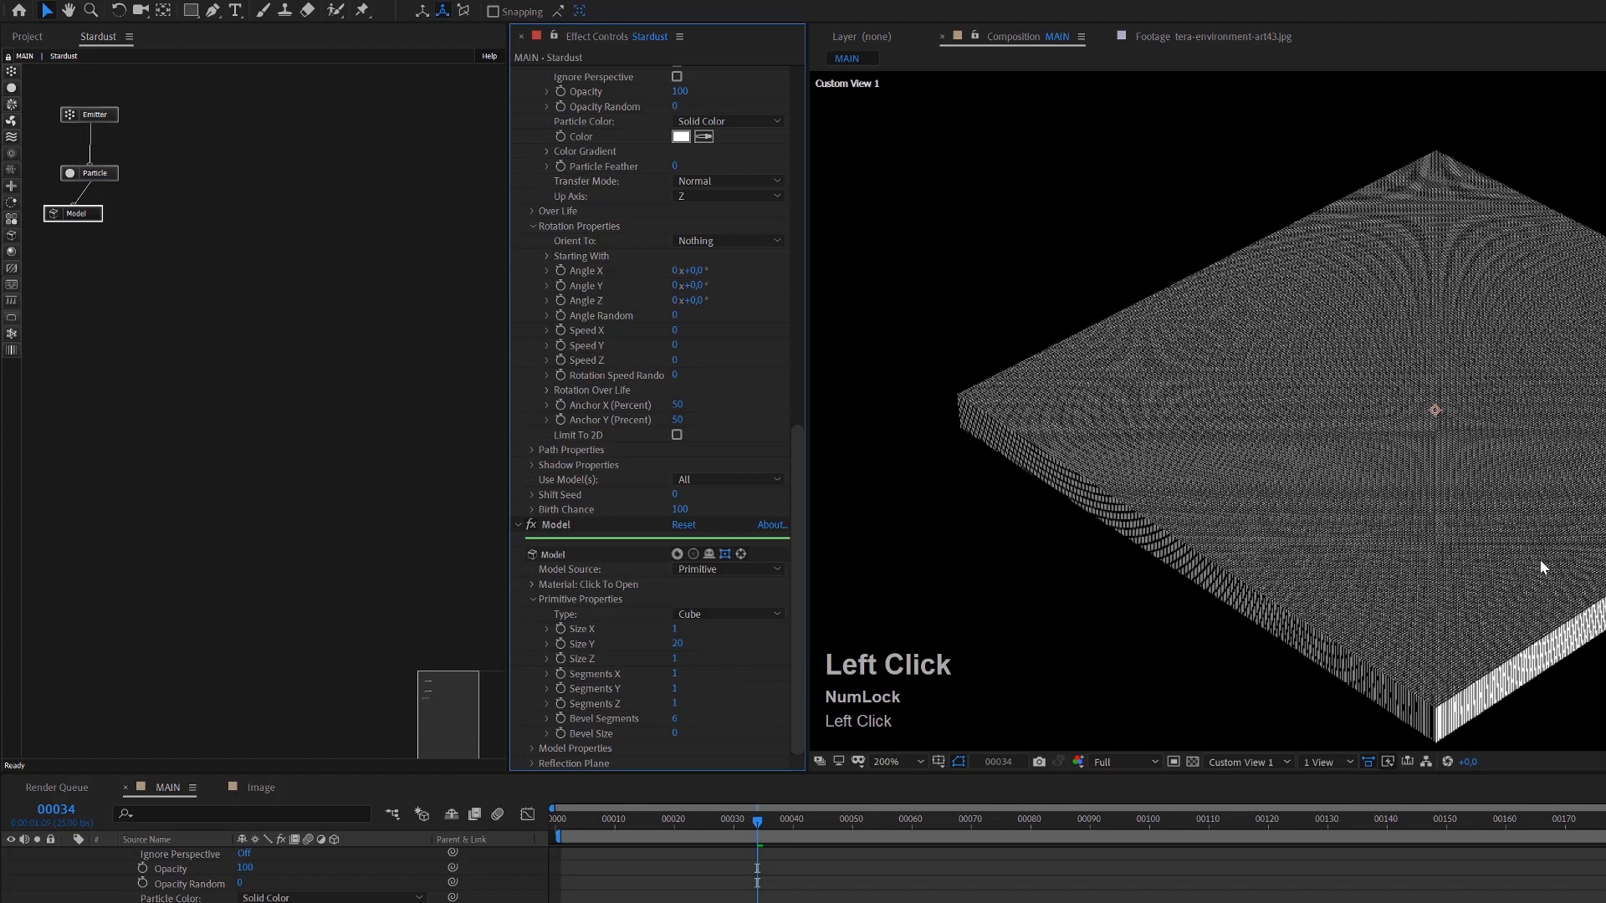
click(679, 644)
text(50)
click(726, 653)
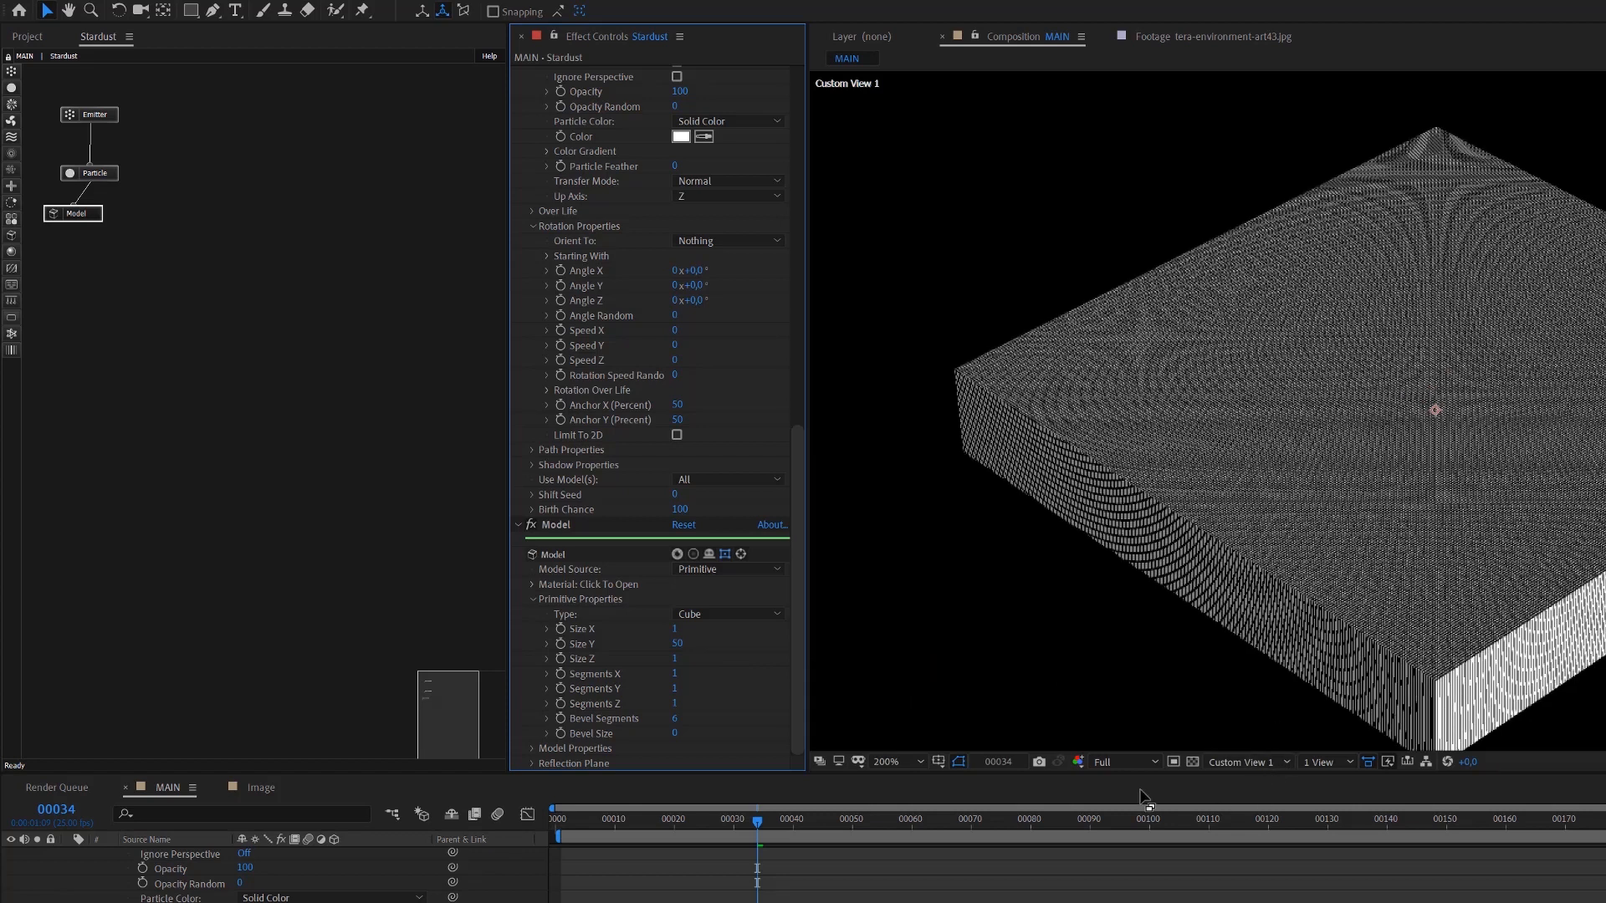
Switch the composition to the 4 Views layout and adjust the Top view's magnification
click(1321, 762)
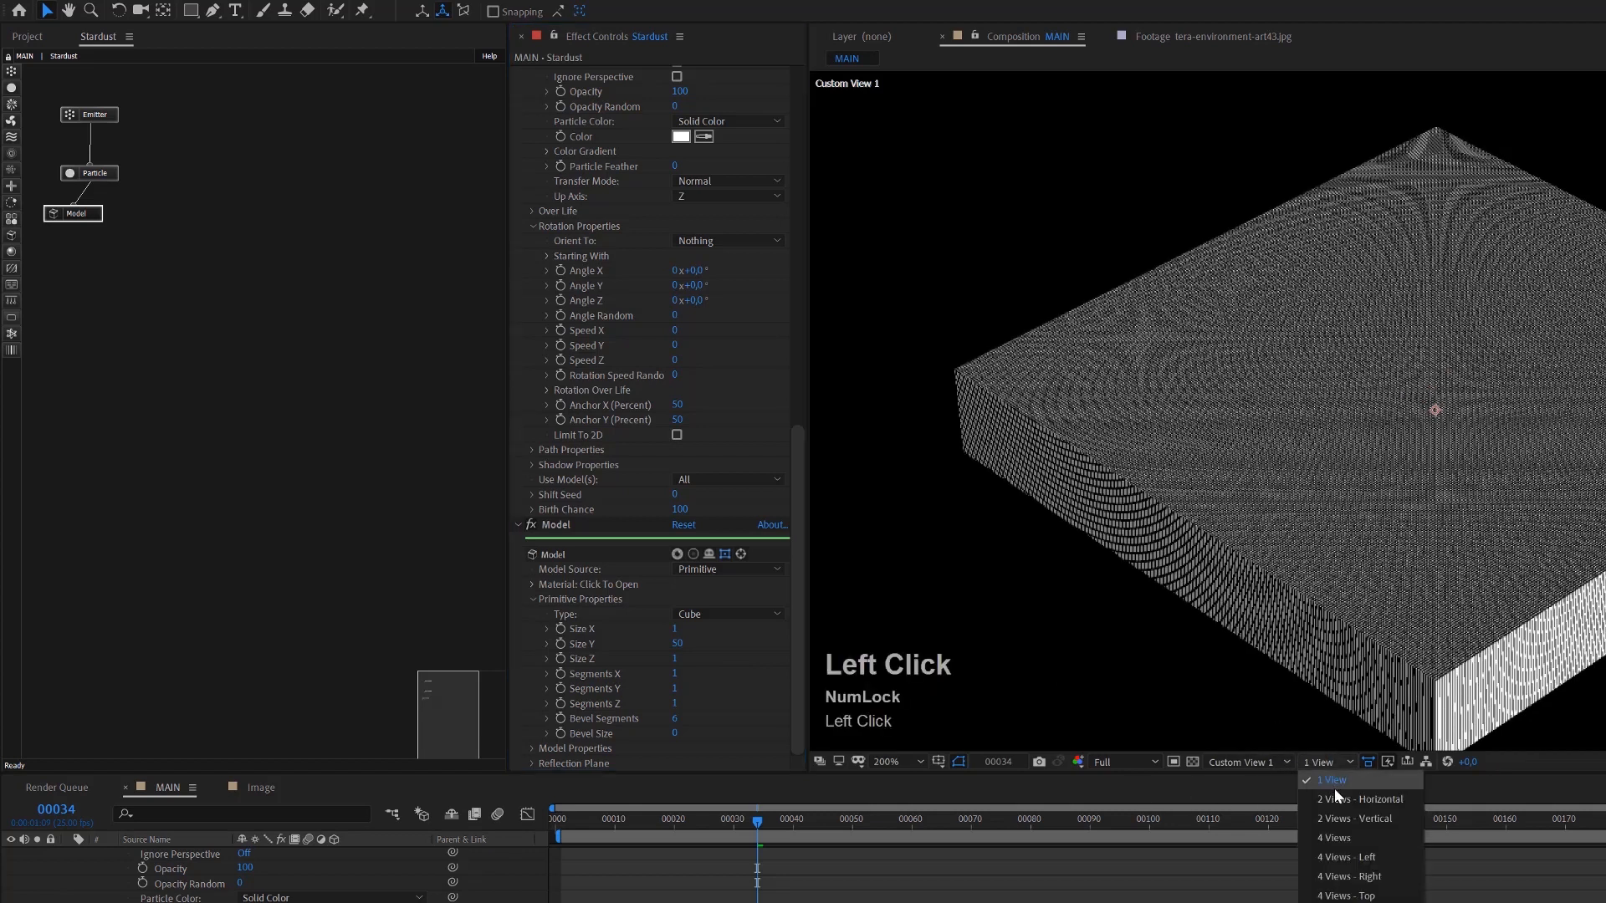
click(1343, 837)
scroll(1161, 224, up, 2)
scroll(1161, 225, up, 2)
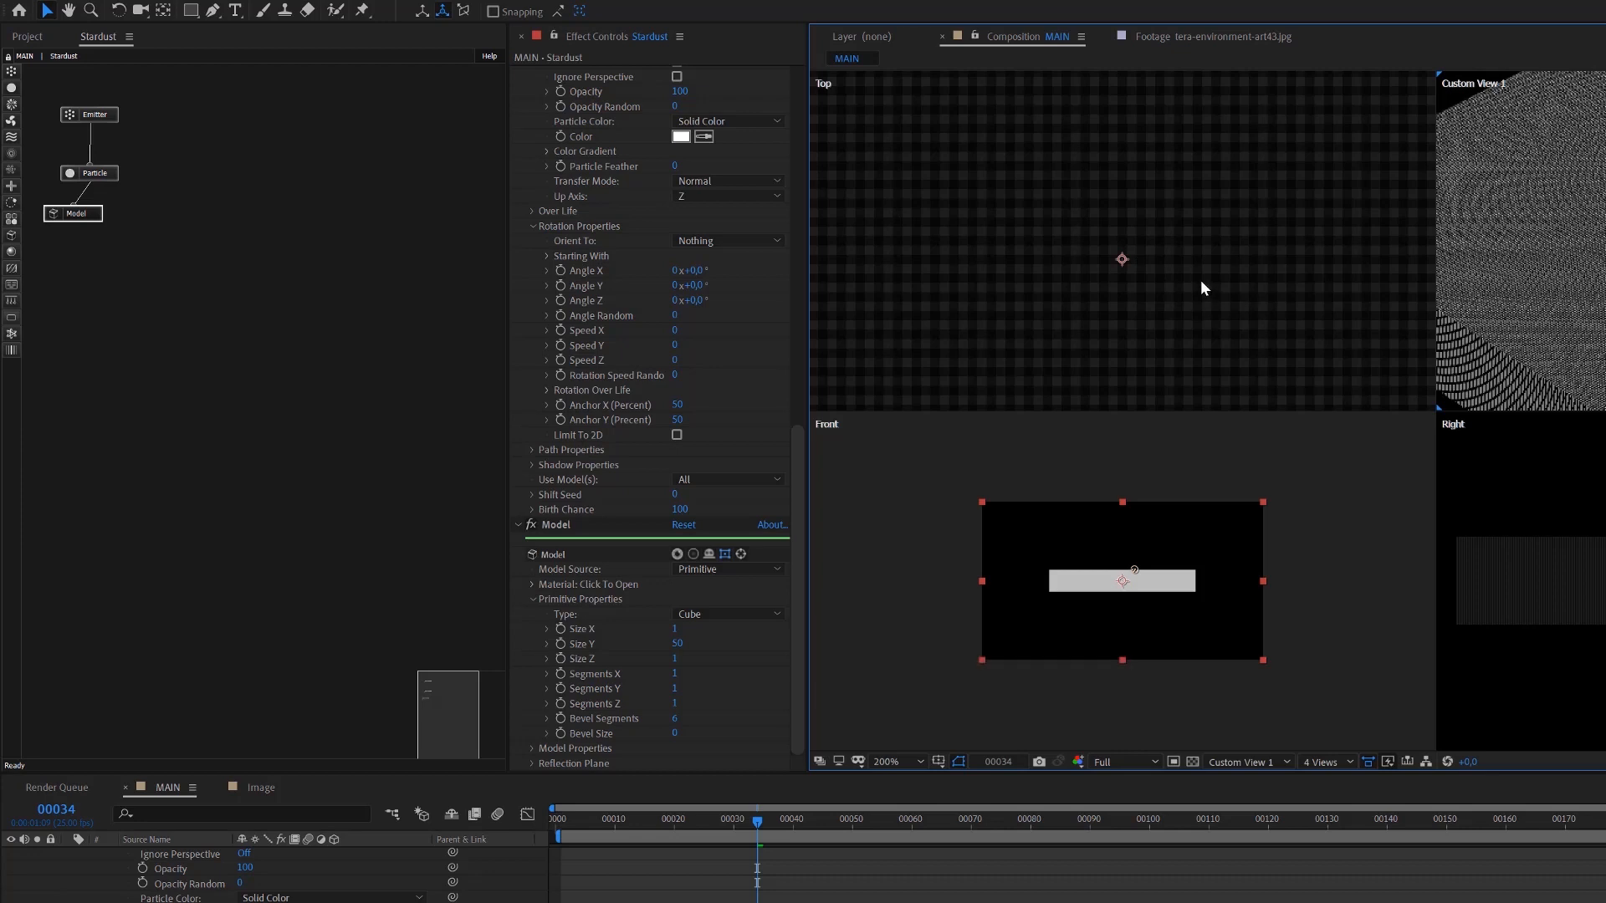
scroll(1158, 258, down, 2)
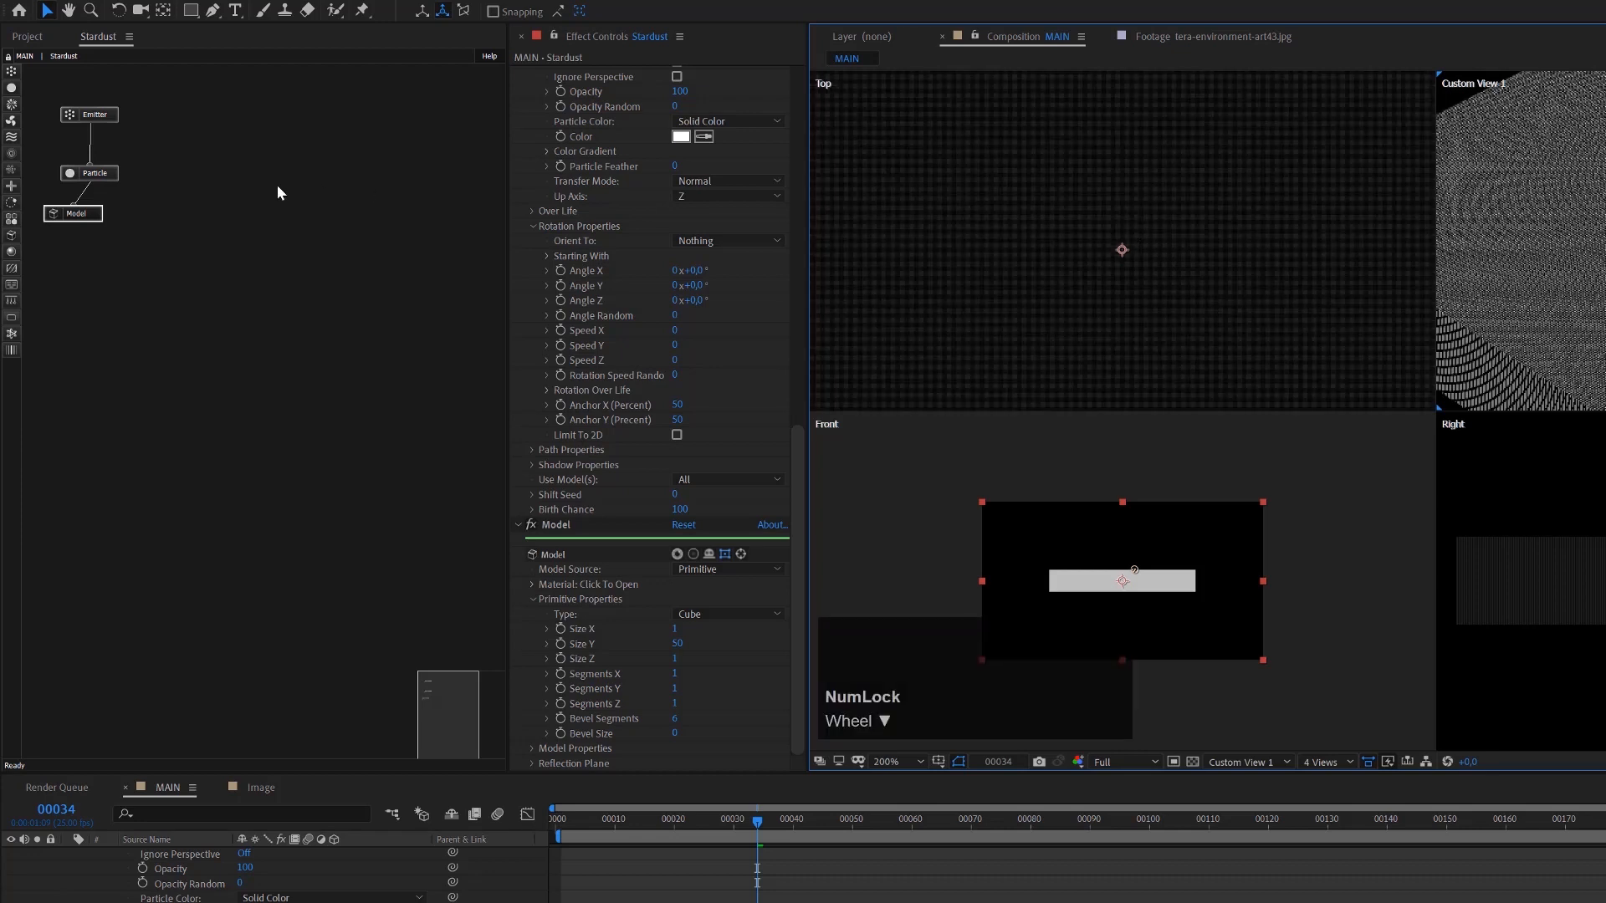
Add a null object above the parallel light and make it a 3D layer
click(98, 177)
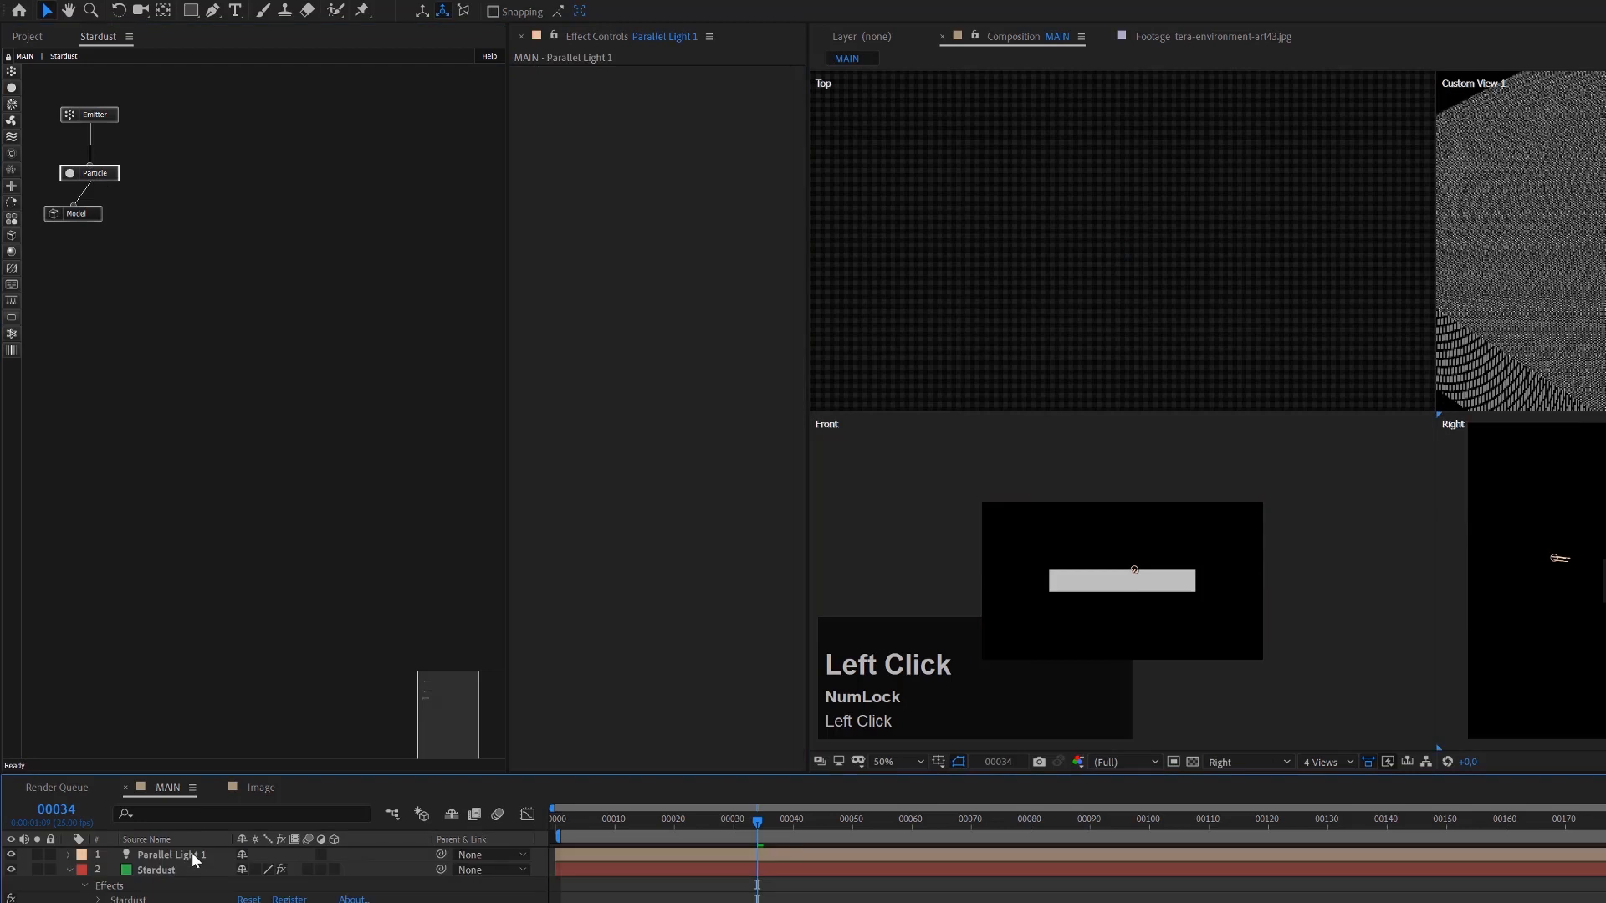
click(192, 855)
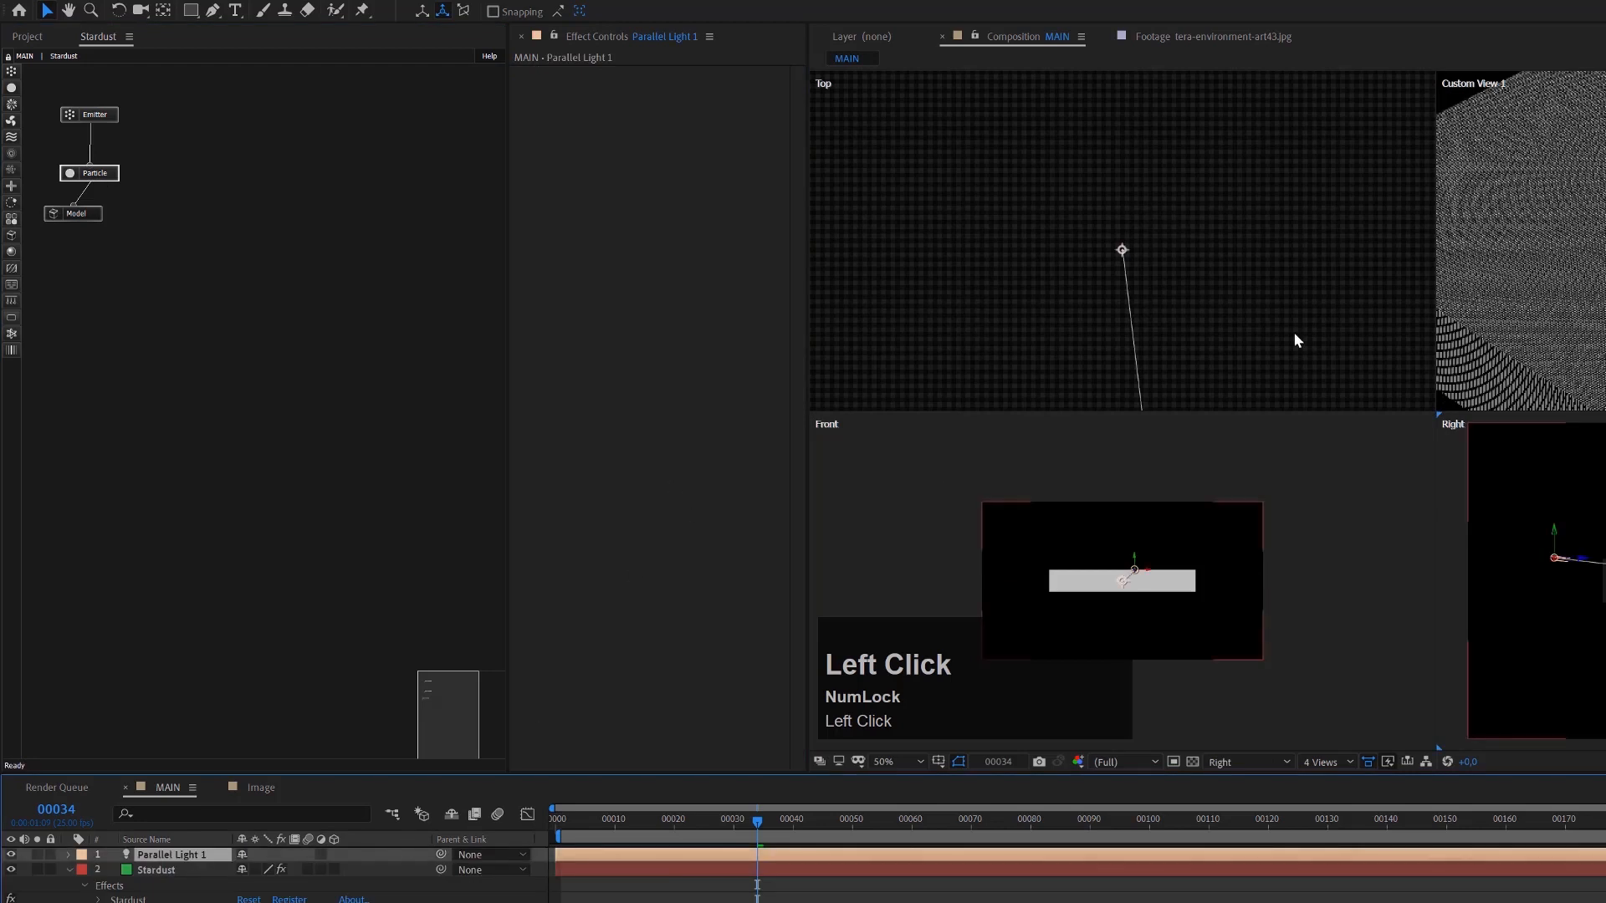
click(133, 0)
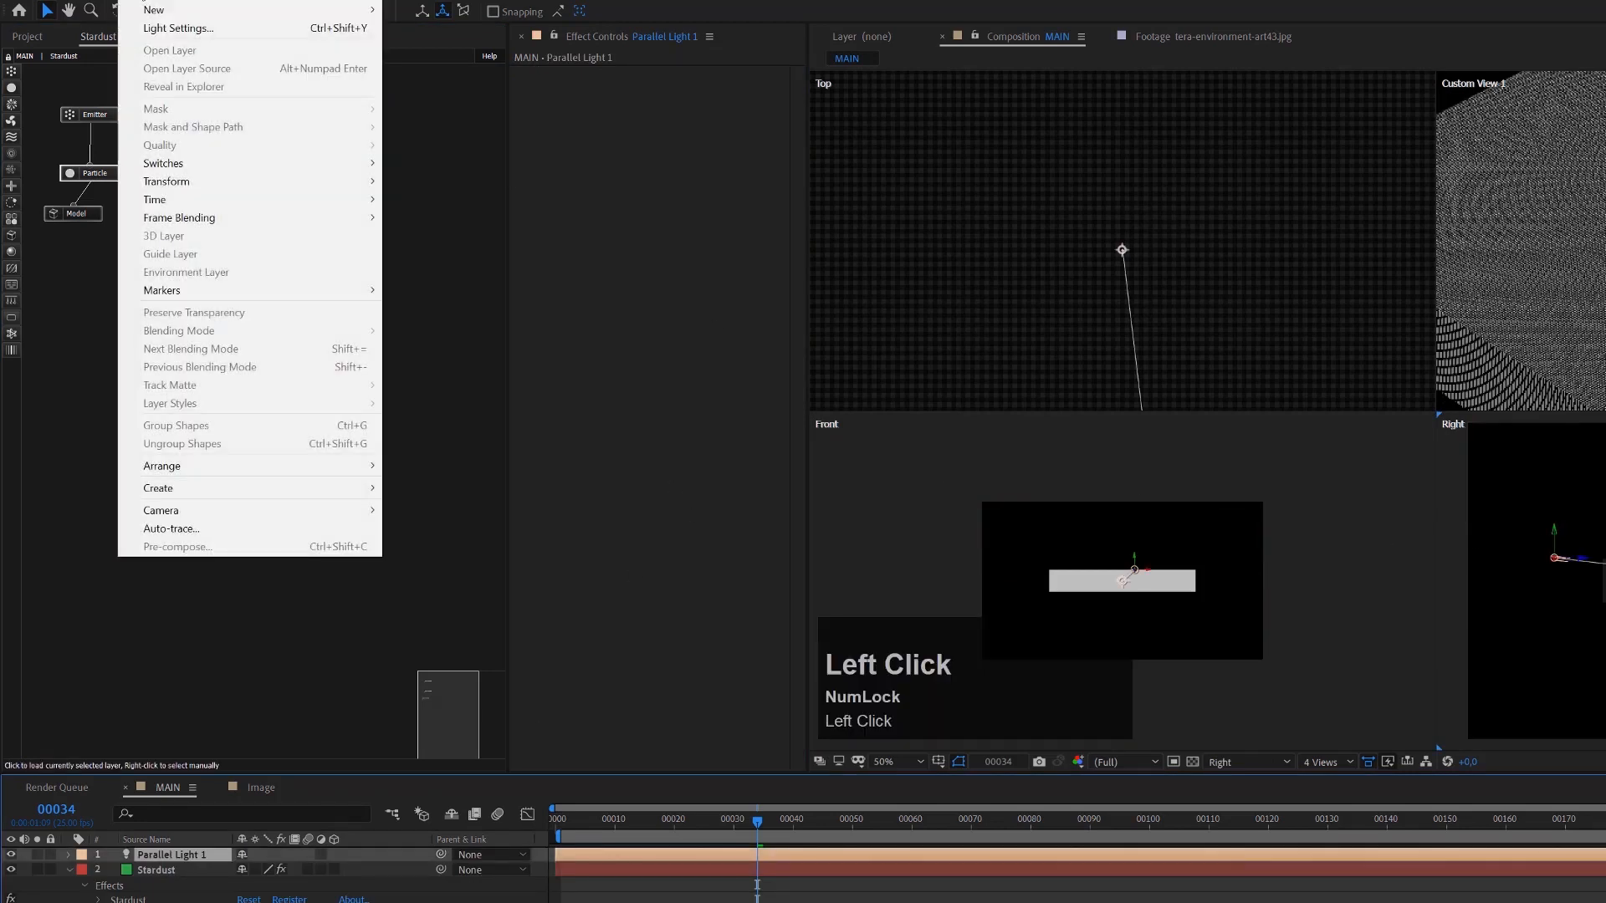
mouse_move(142, 11)
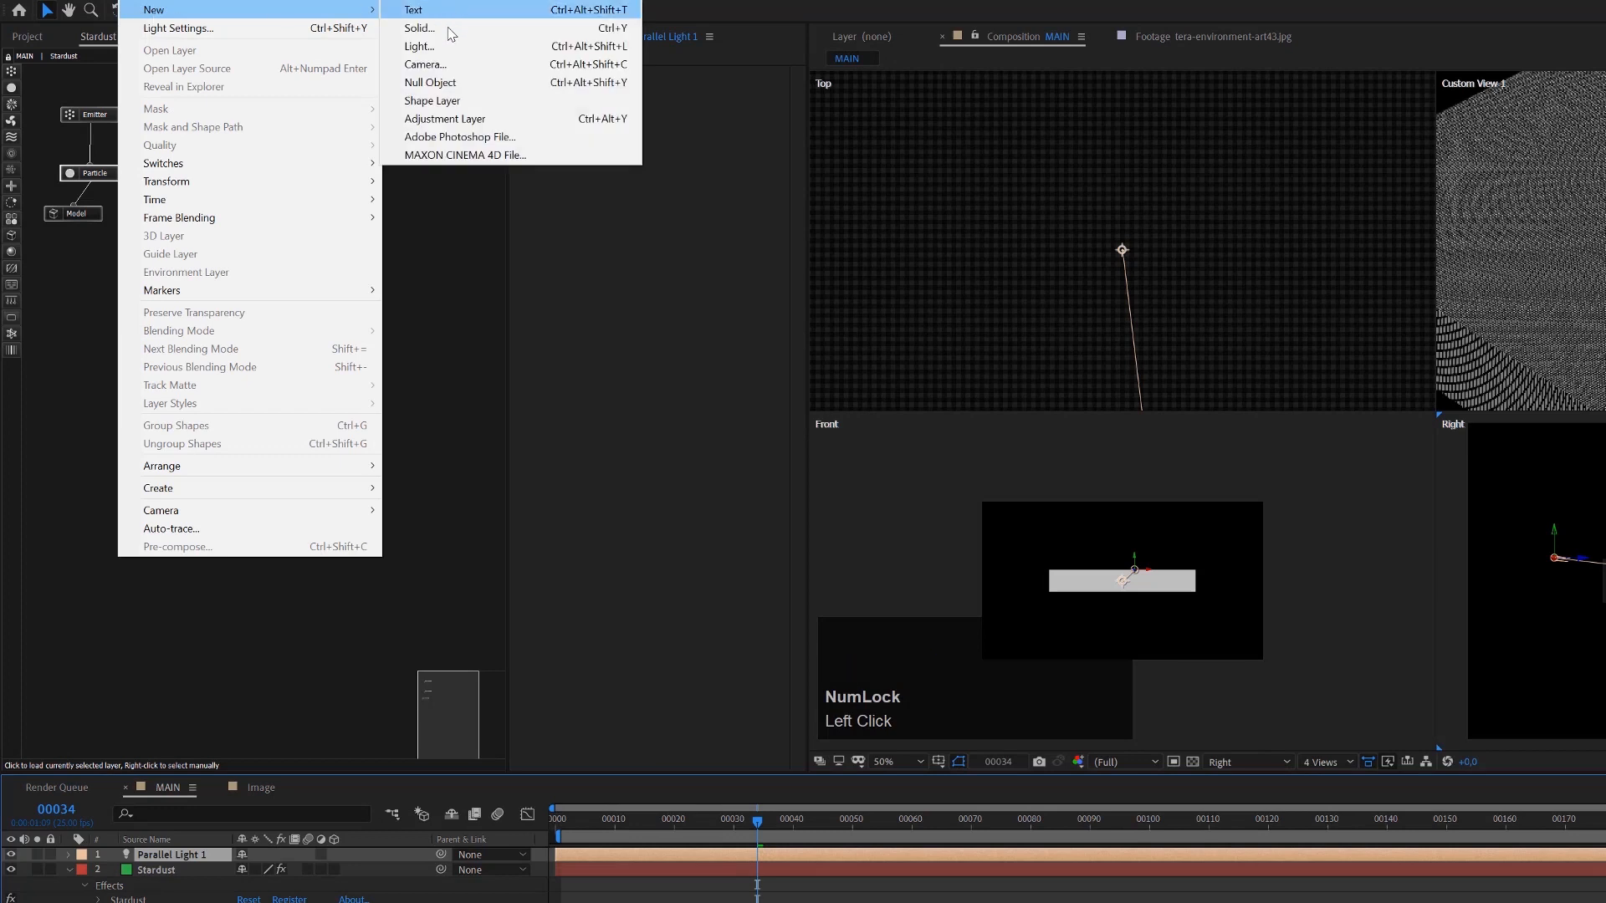
click(430, 82)
click(335, 854)
click(189, 870)
Rename the null layer as Light Null
click(184, 855)
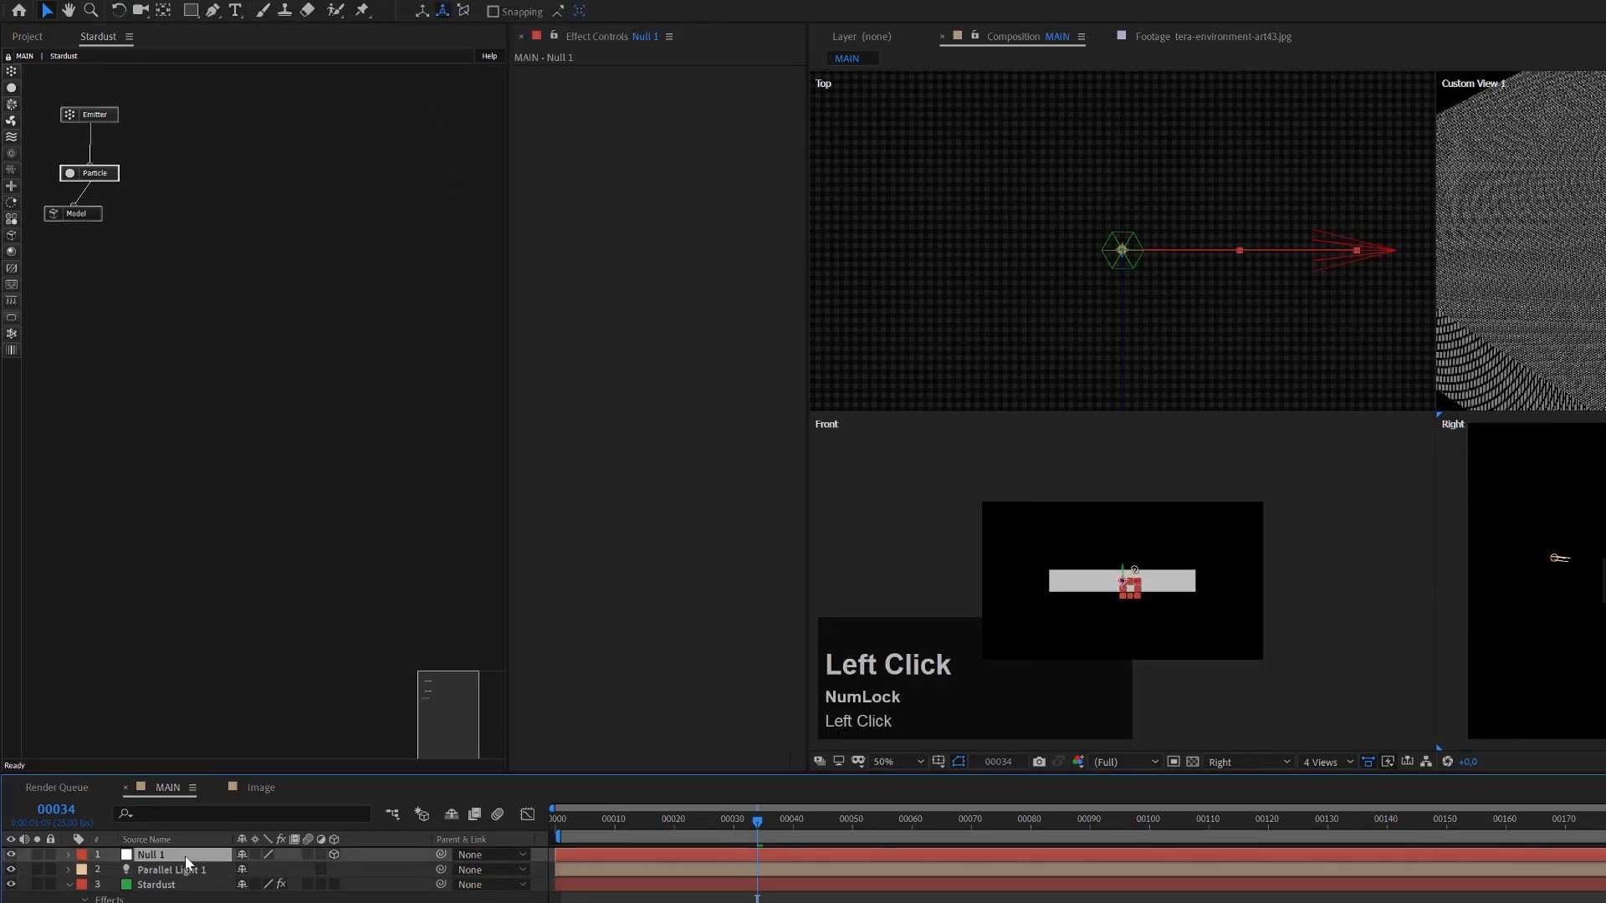
key(Return)
text(Light N)
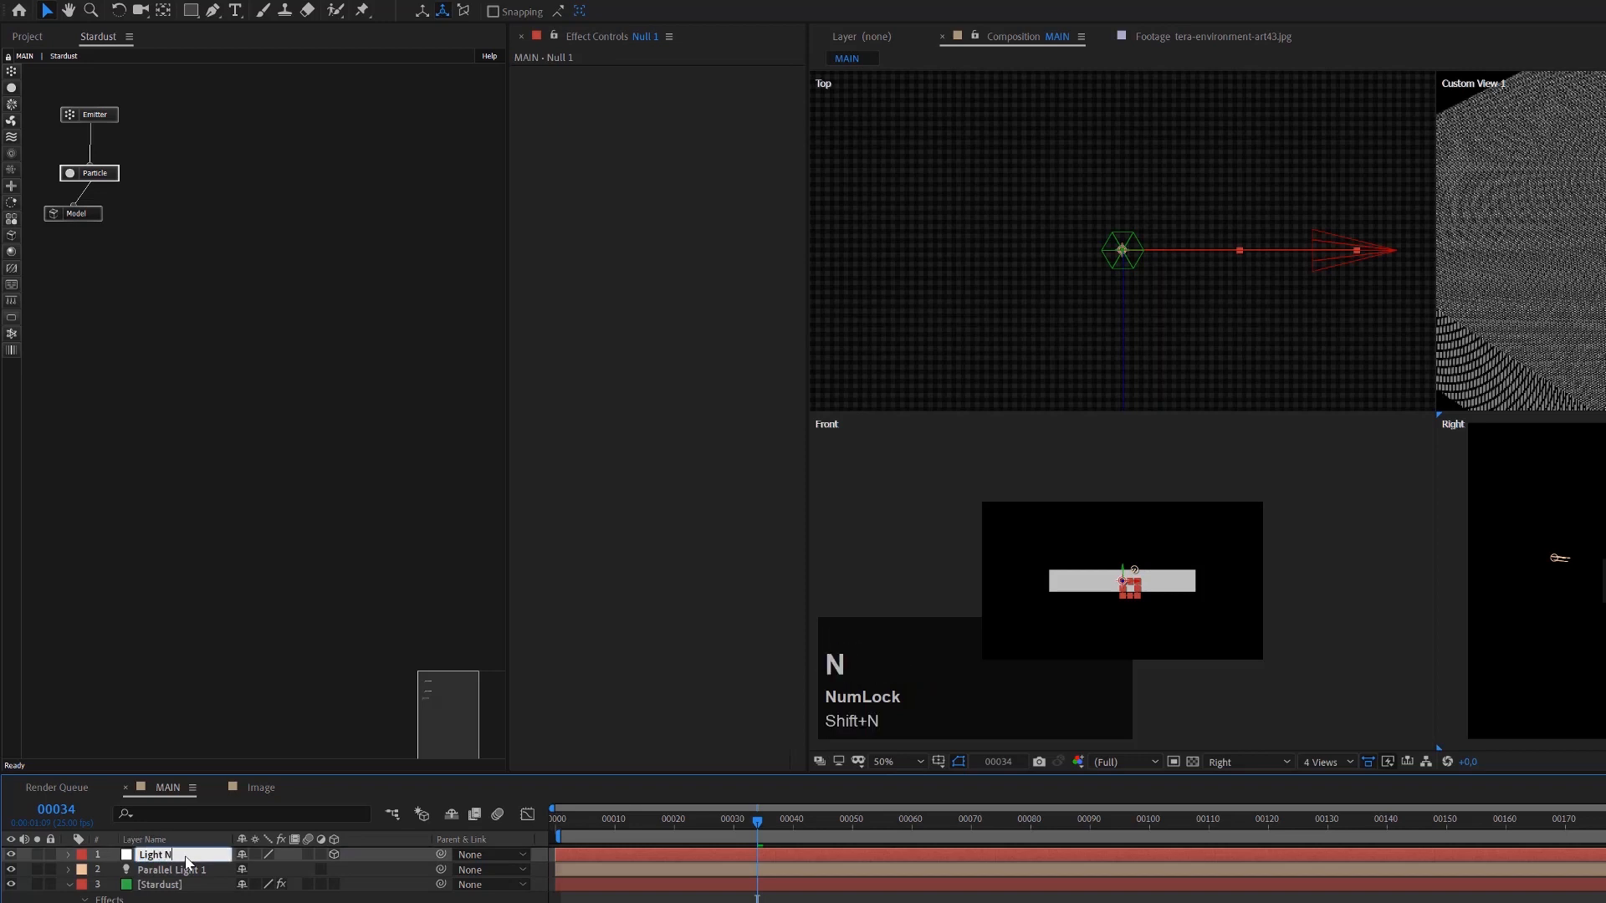
text(ull)
key(Return)
Link the parallel light's Point of Interest to the Light Null's position with an expression
click(186, 865)
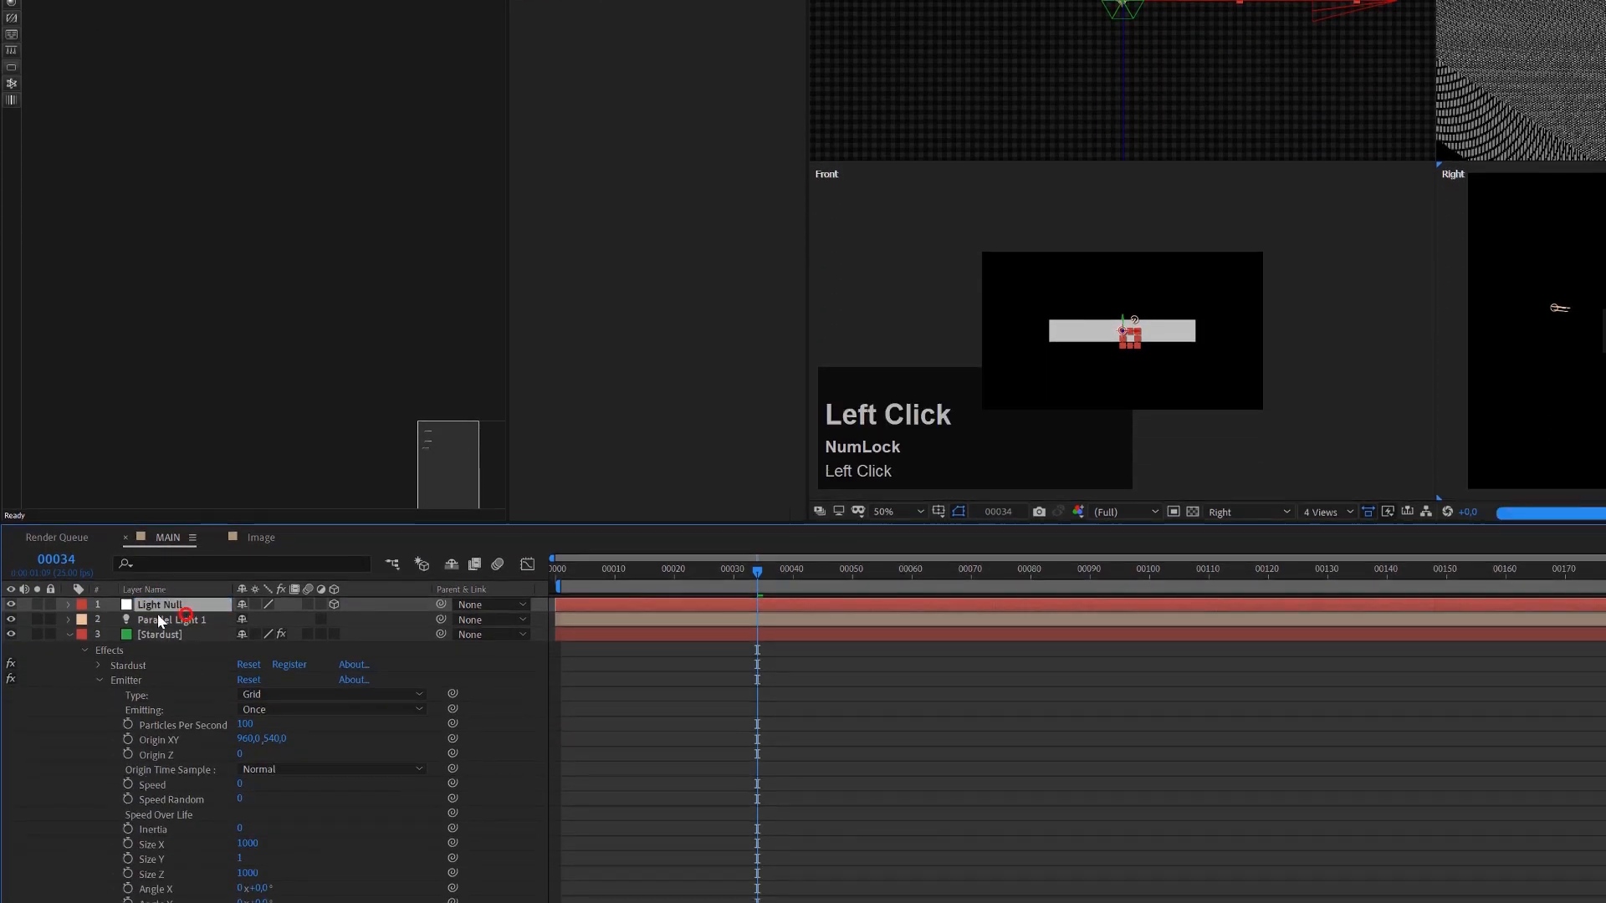
click(69, 621)
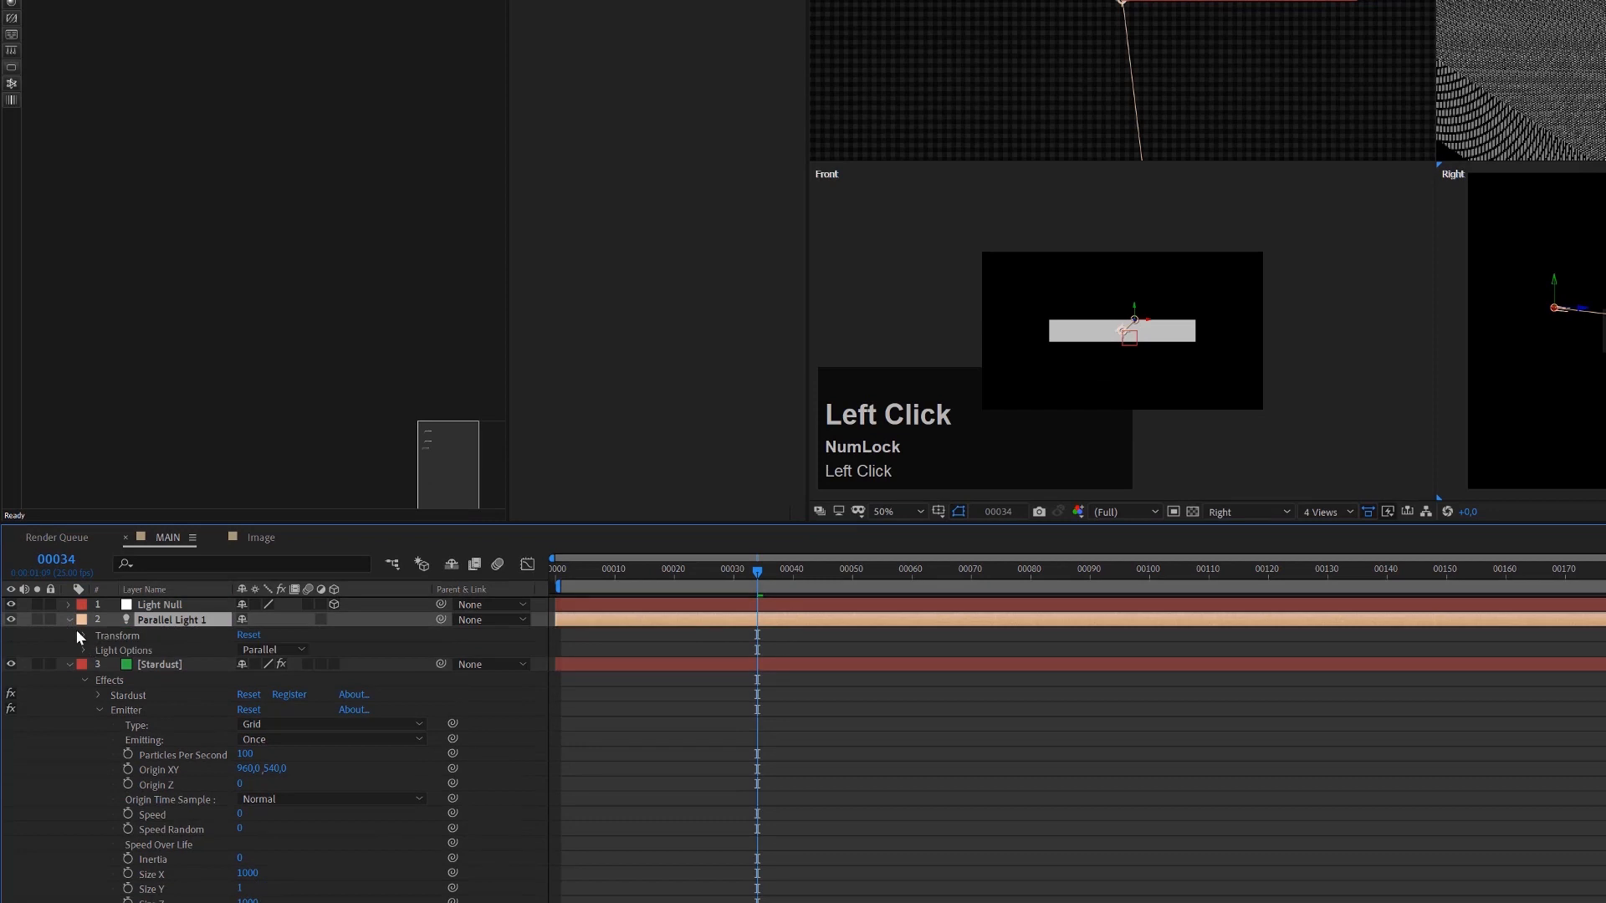
click(82, 638)
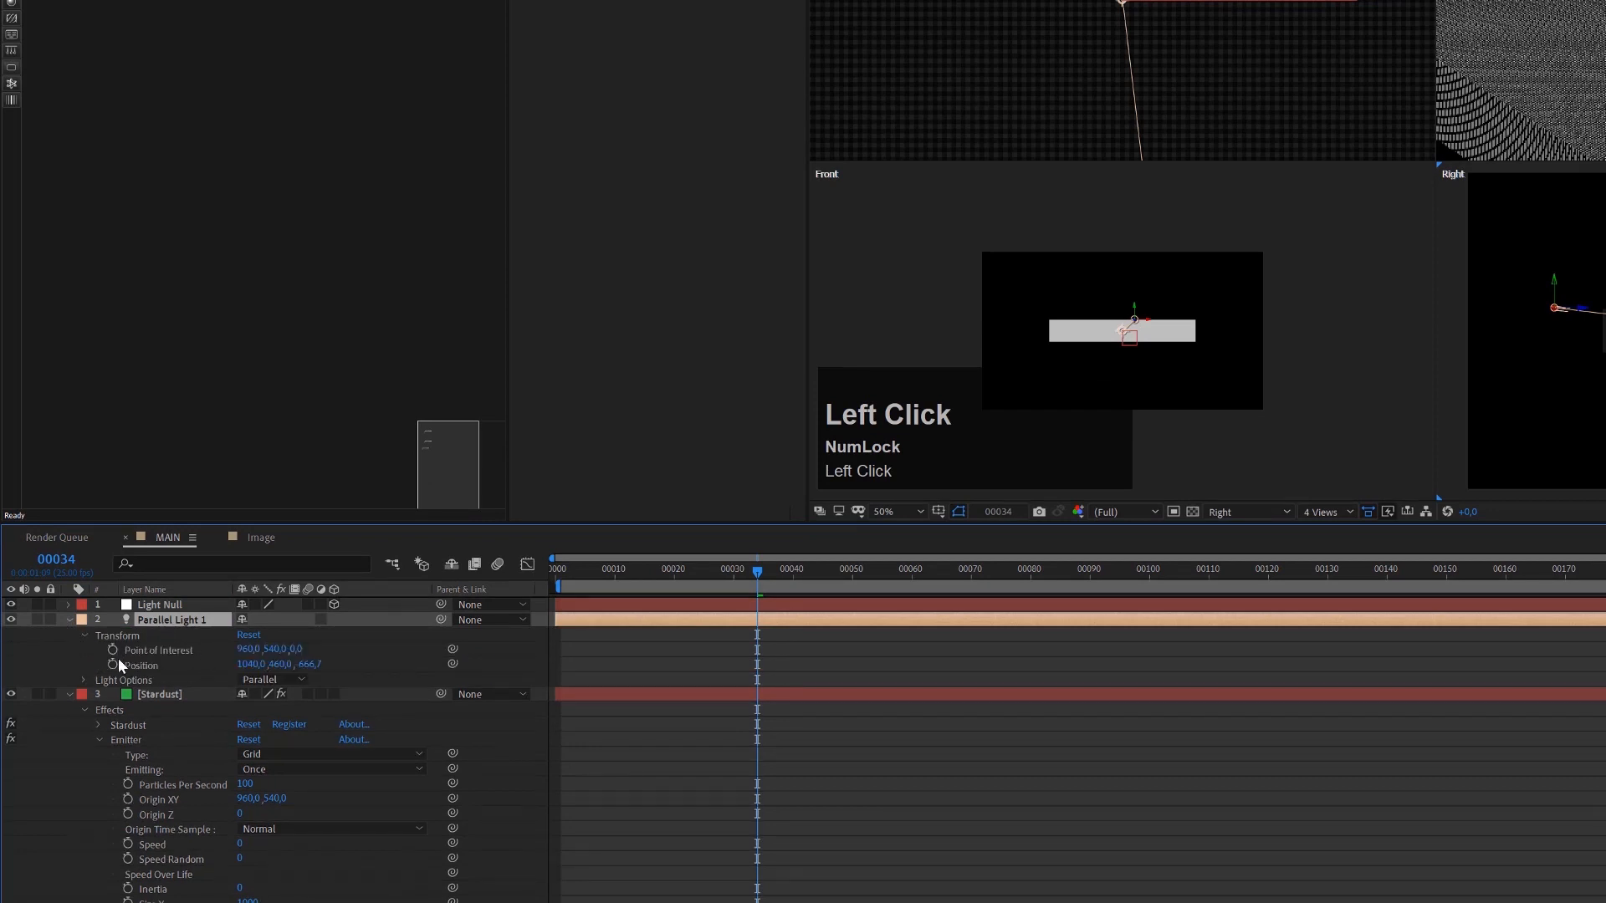
click(148, 609)
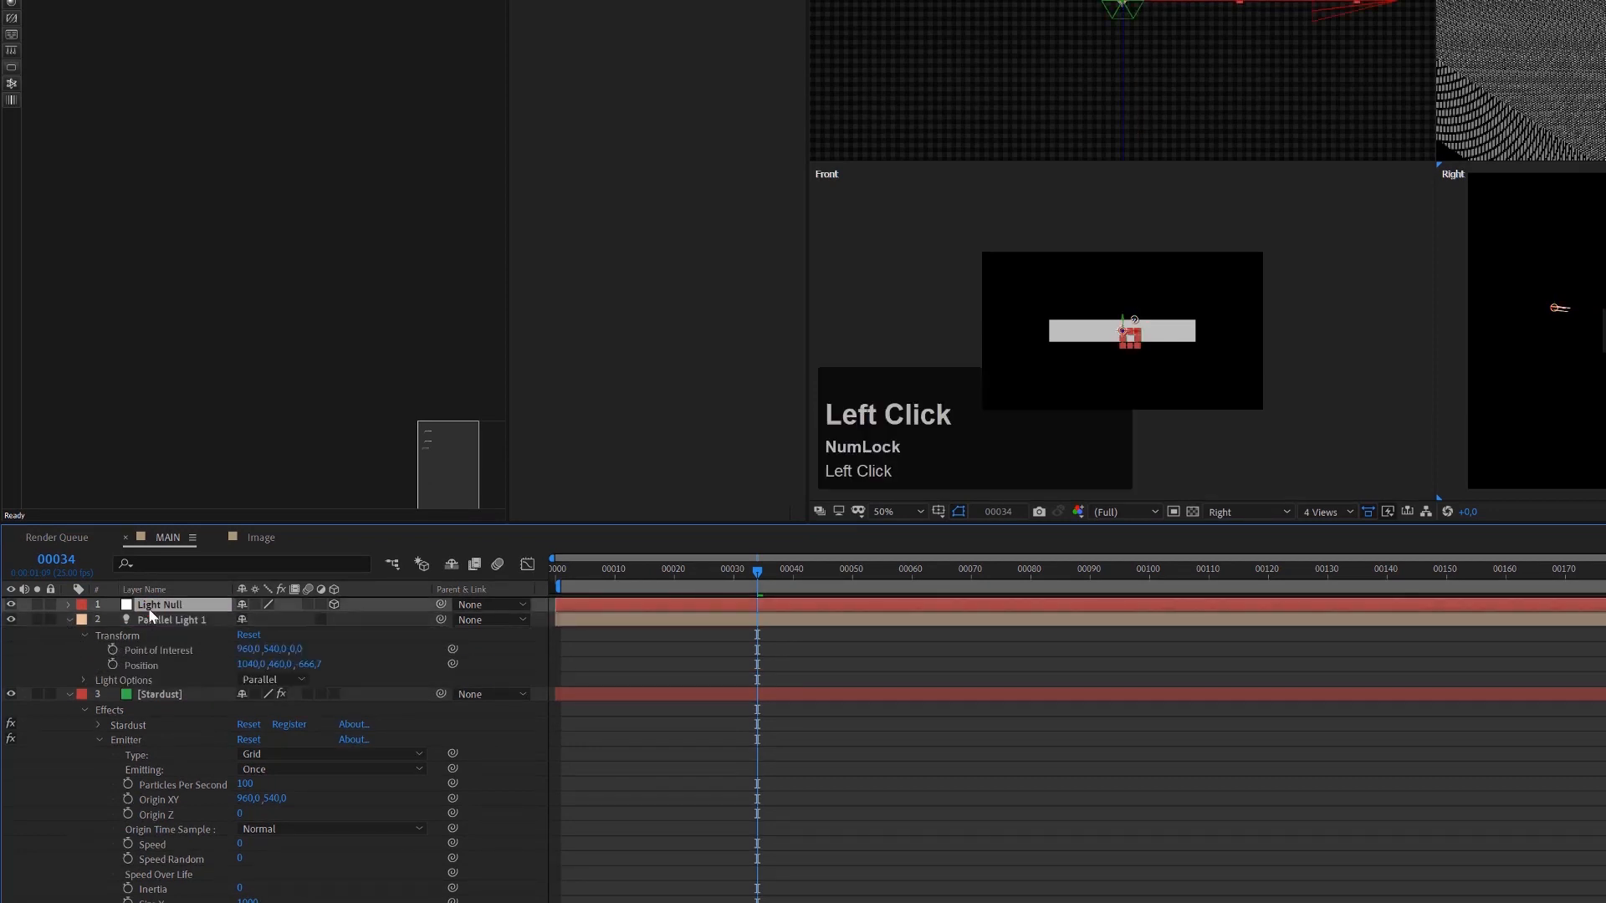
key(p)
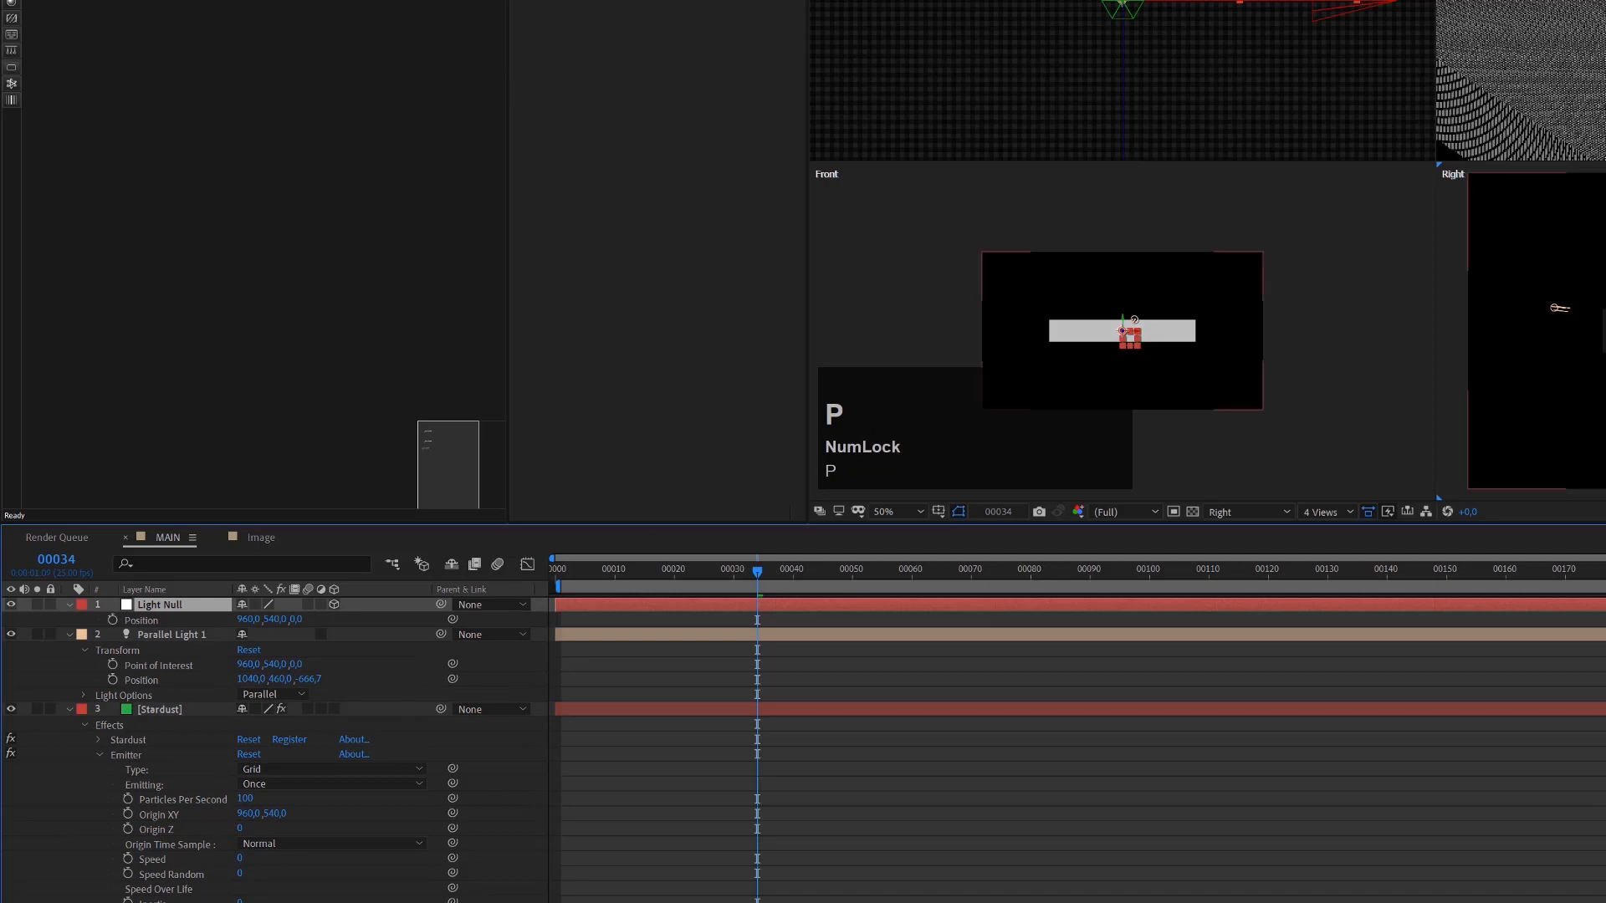
alt+click(112, 665)
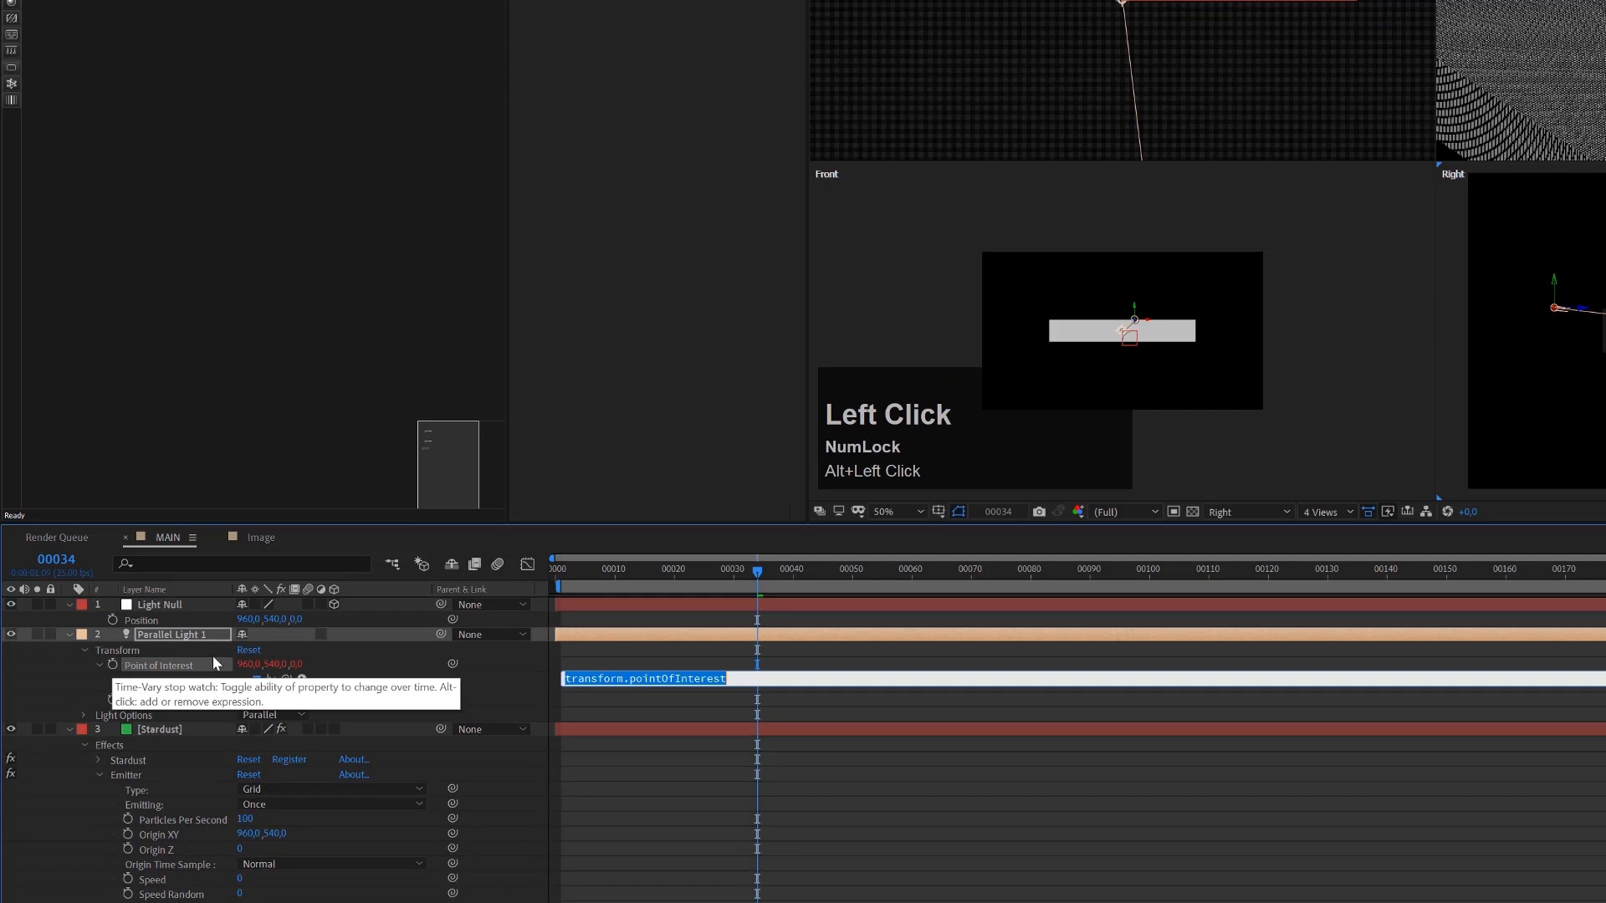
drag(287, 679, 151, 622)
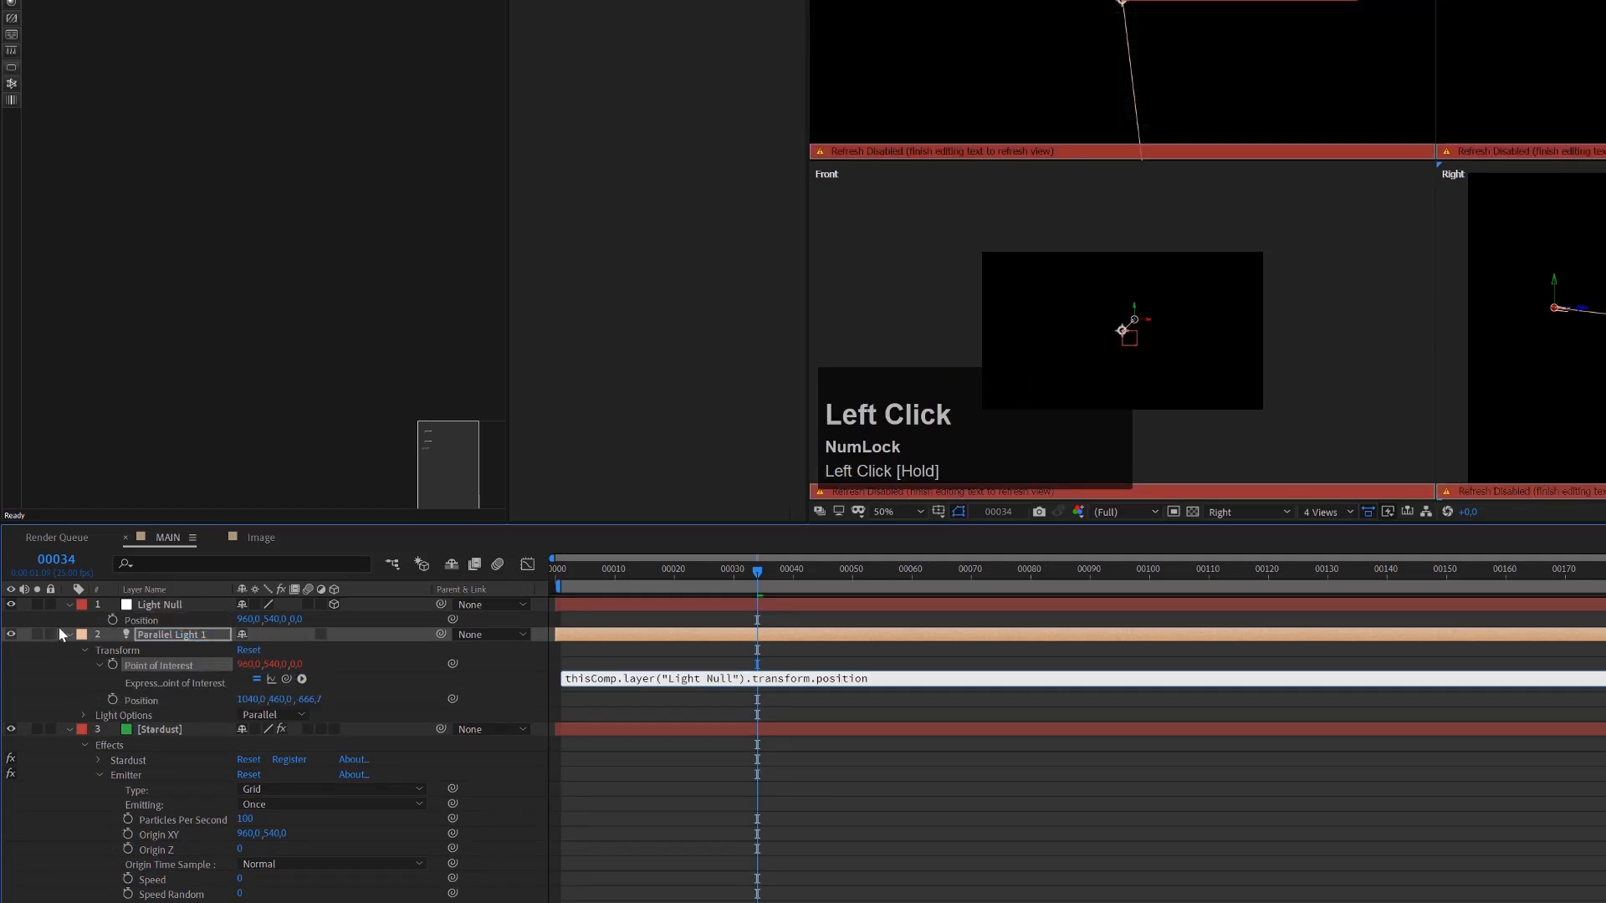
click(72, 660)
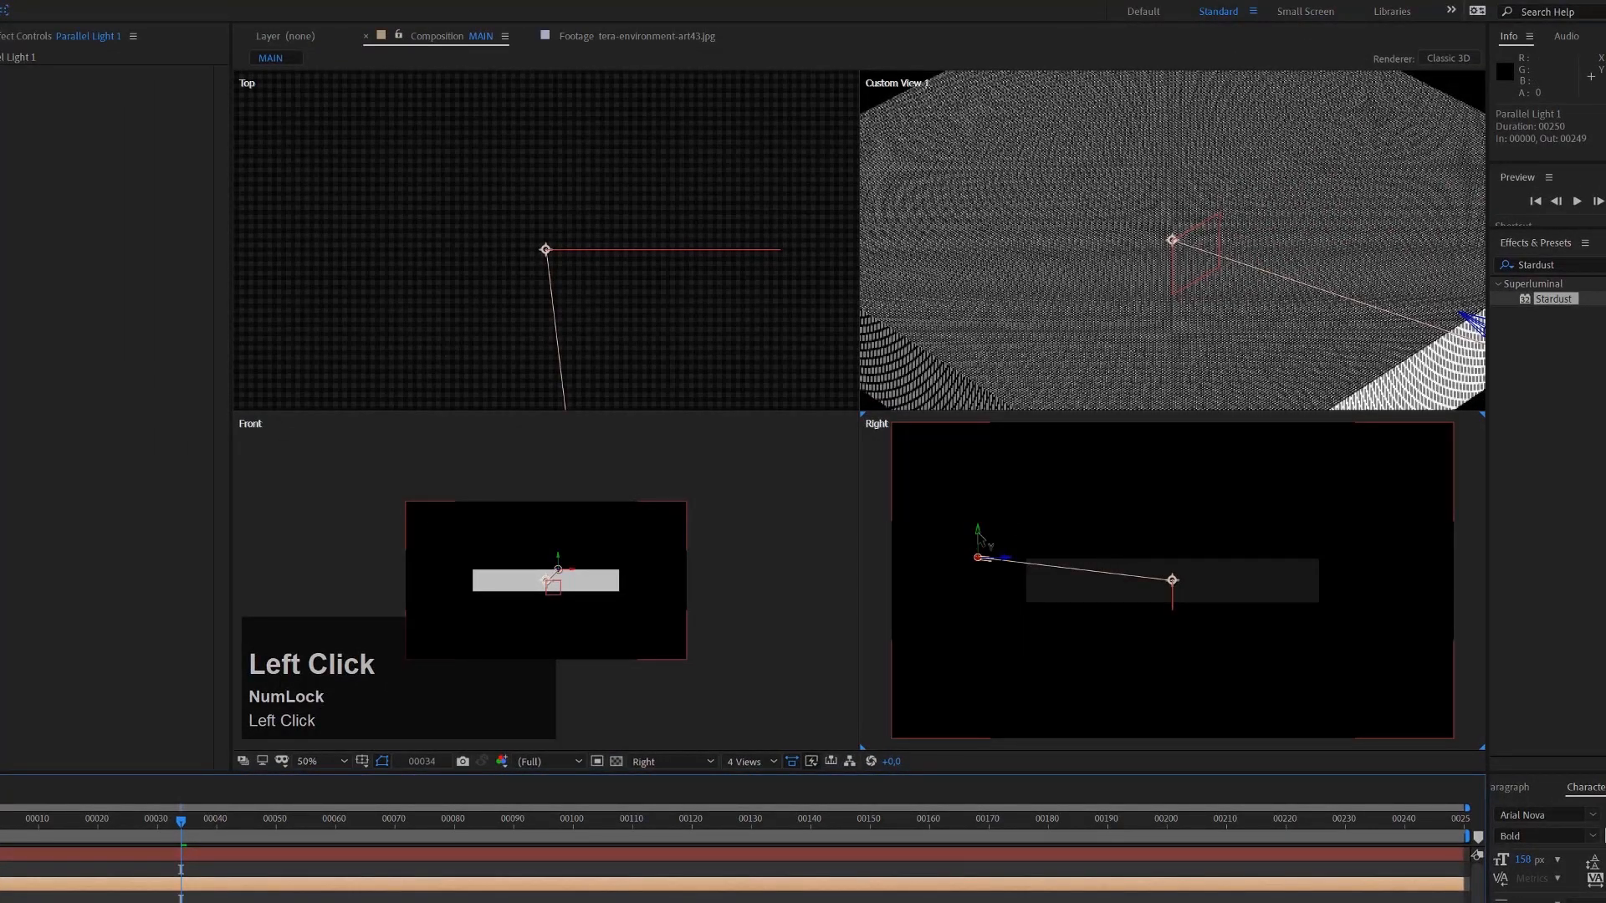
Raise the parallel light well above the grid in the Right view and shift it along positive X in the Top view
drag(982, 500, 1006, 432)
scroll(579, 326, down, 3)
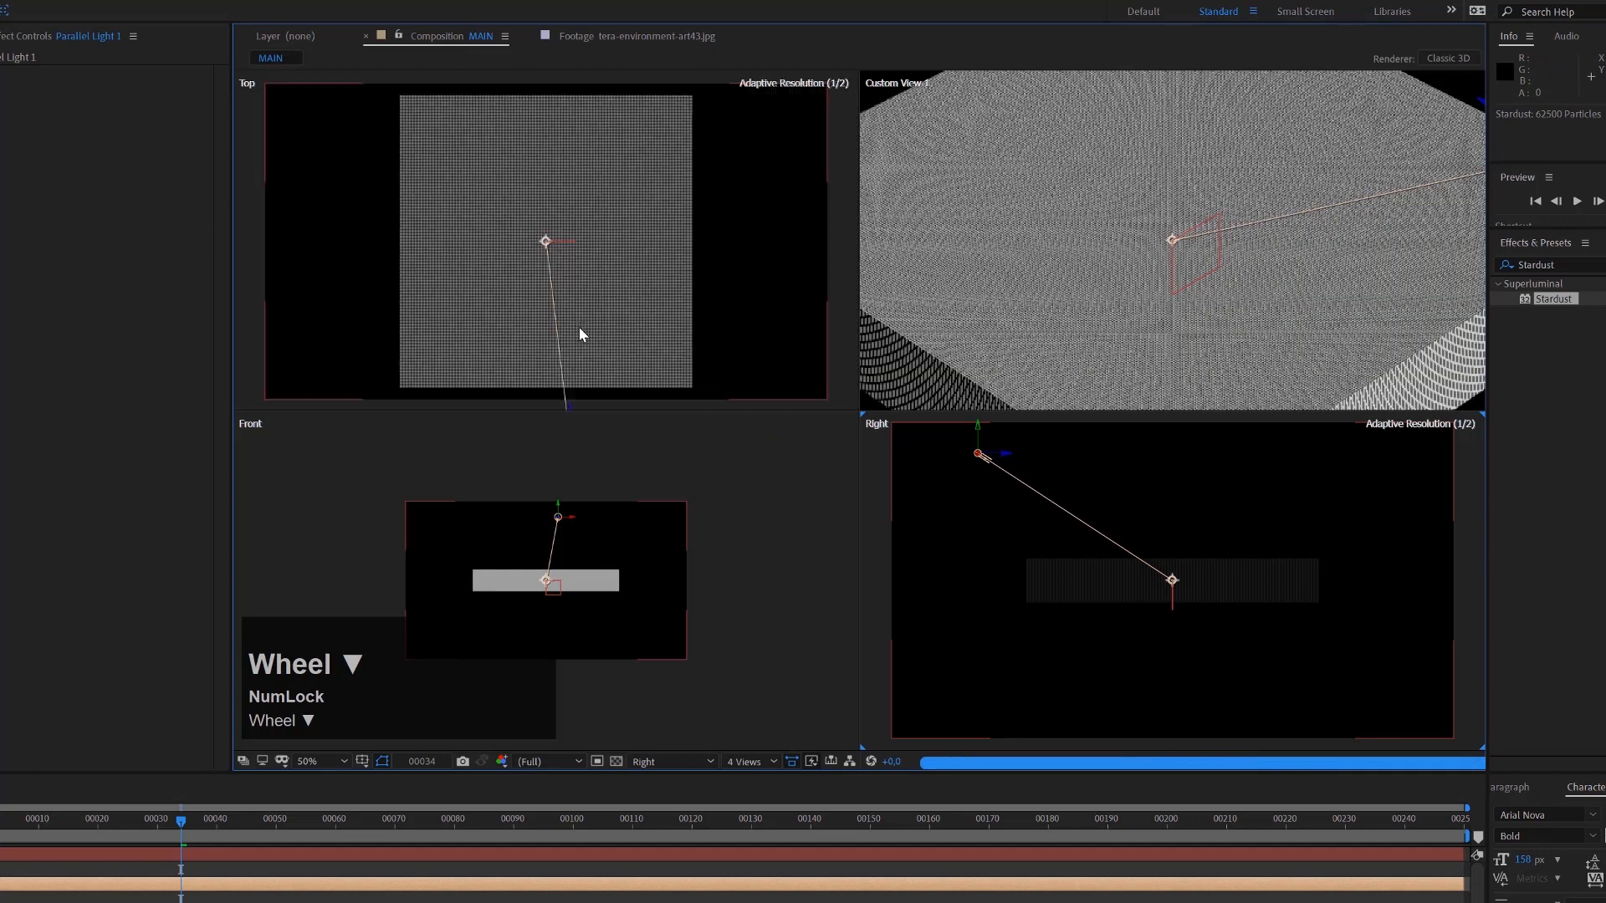
drag(578, 338, 676, 338)
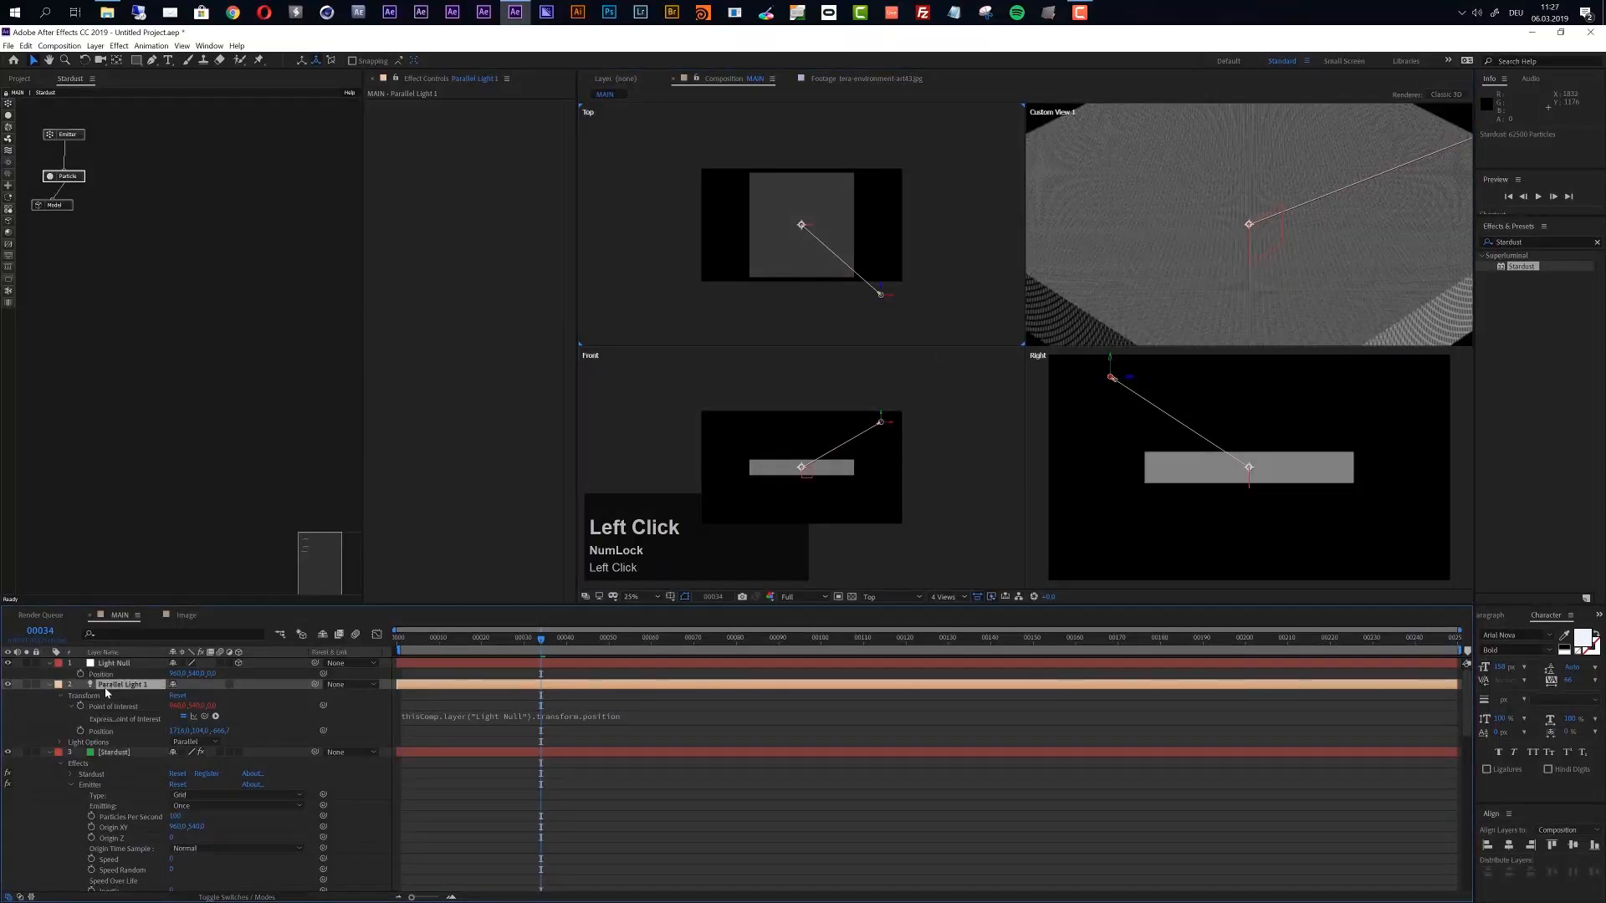
Set the parallel light's Falloff Distance to 3000
key(a)
key(a)
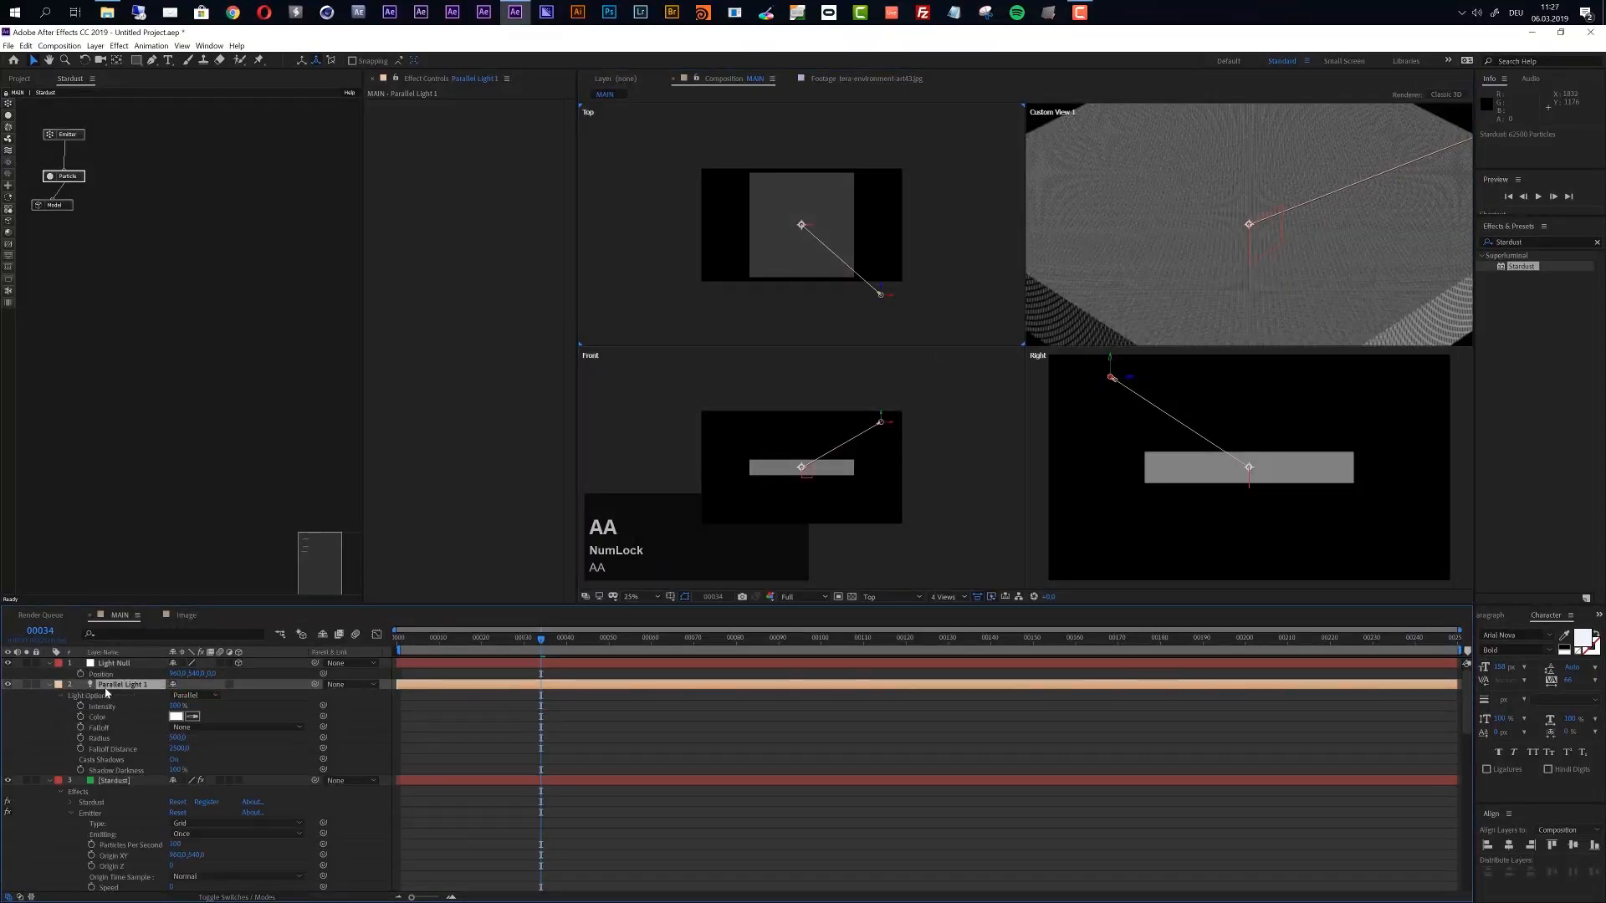
click(176, 750)
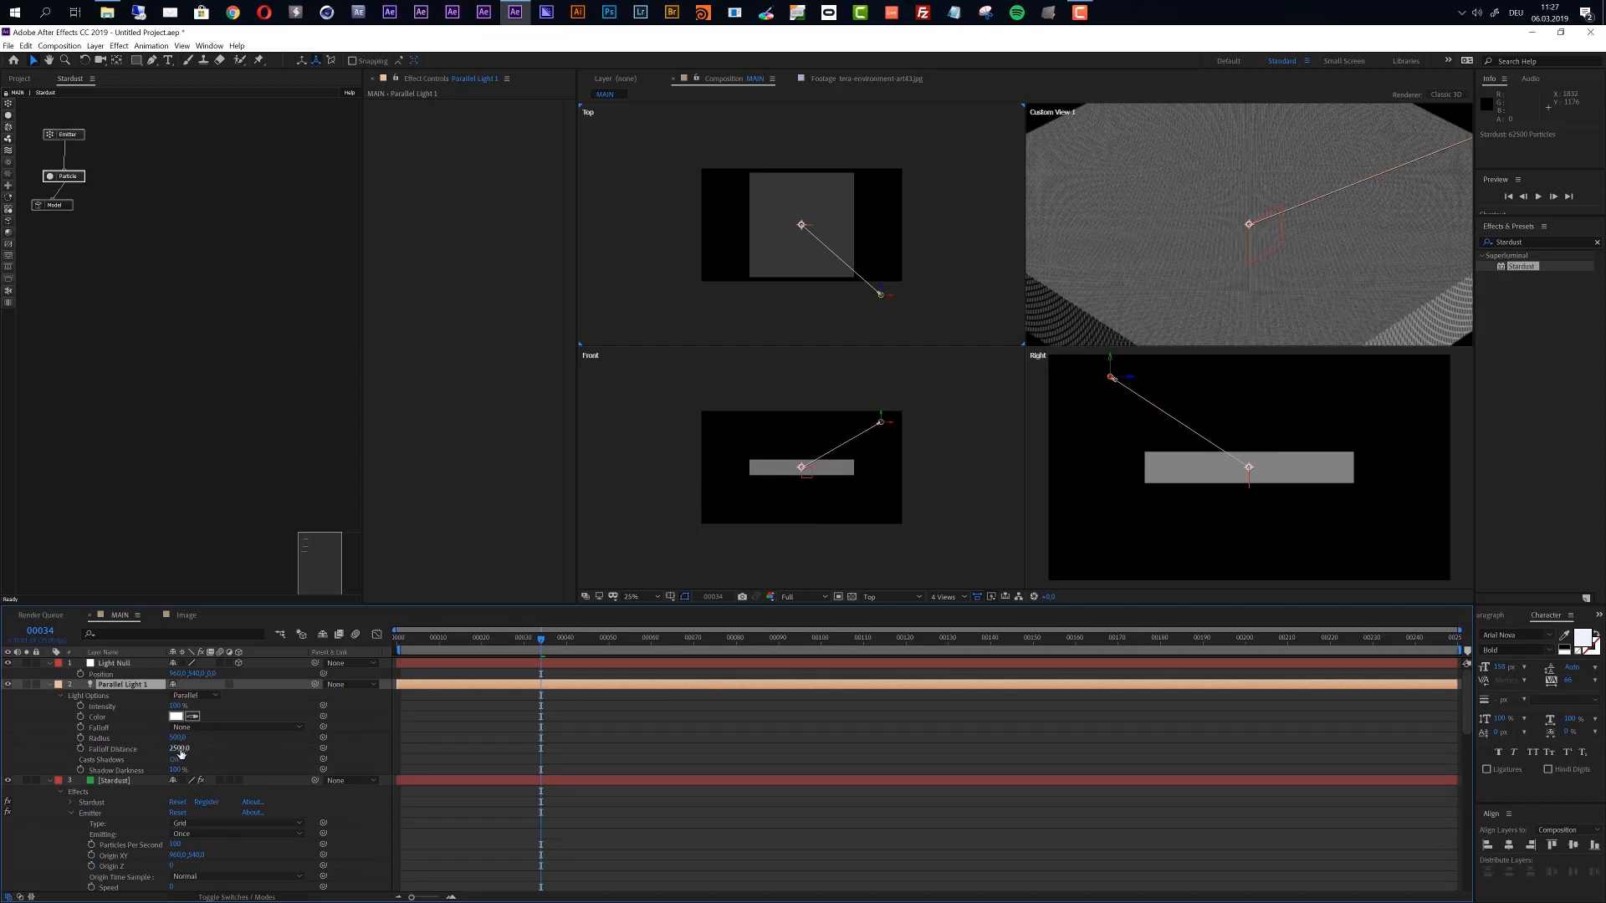
click(179, 749)
text(3)
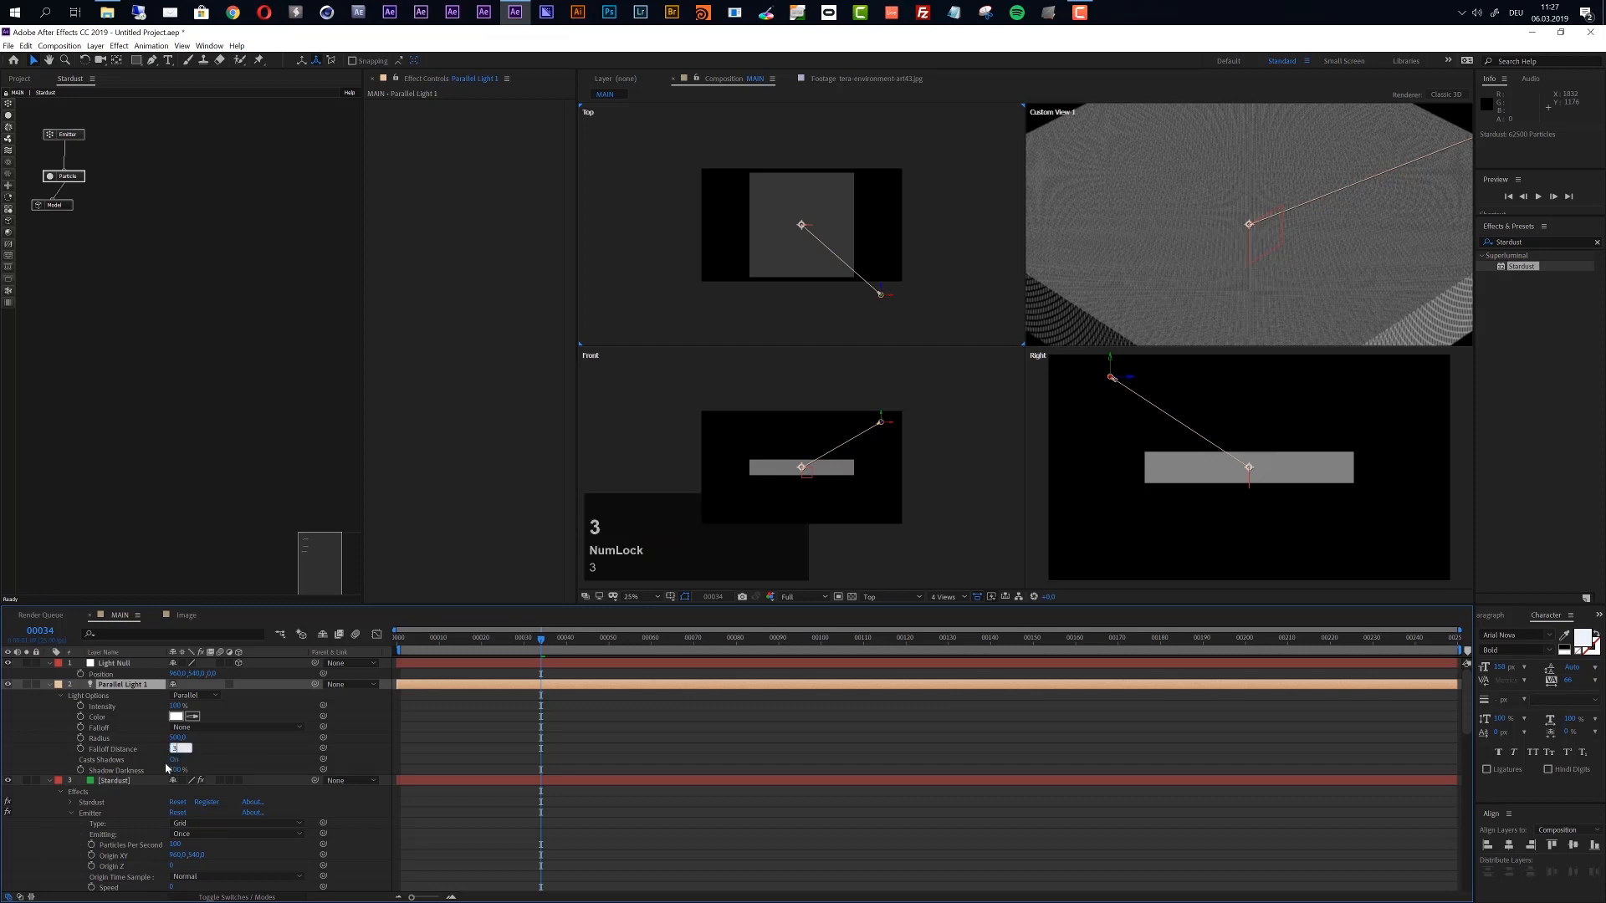
key(Return)
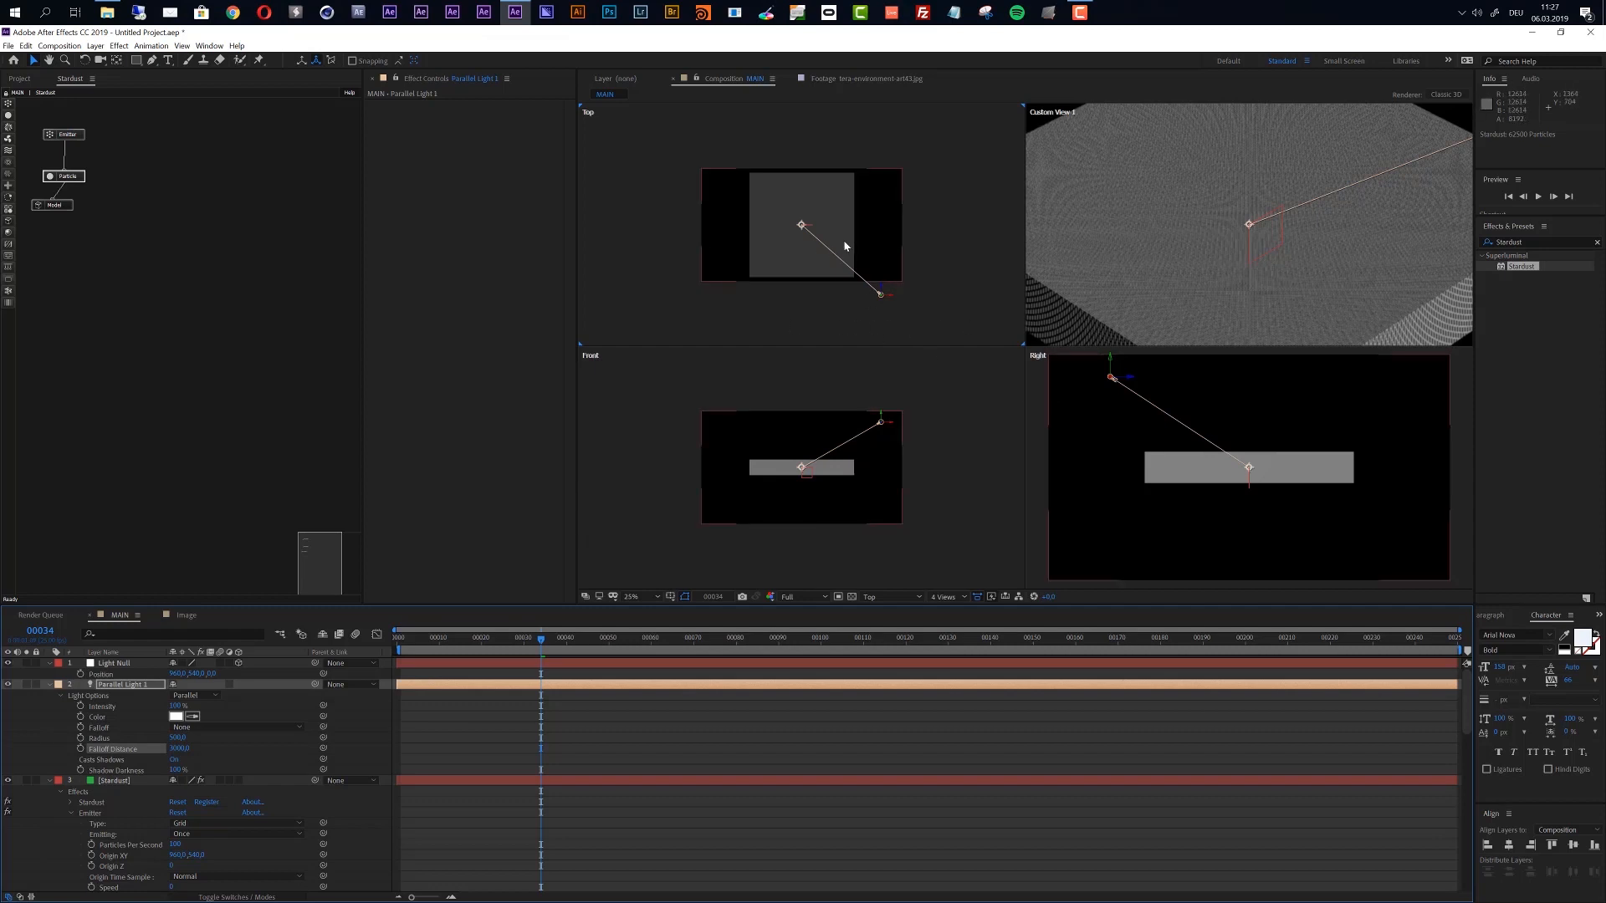
Set the Stardust particle's Size to 4 pixels and switch the composition to the 1 View layout
scroll(843, 241, up, 6)
scroll(843, 241, down, 1)
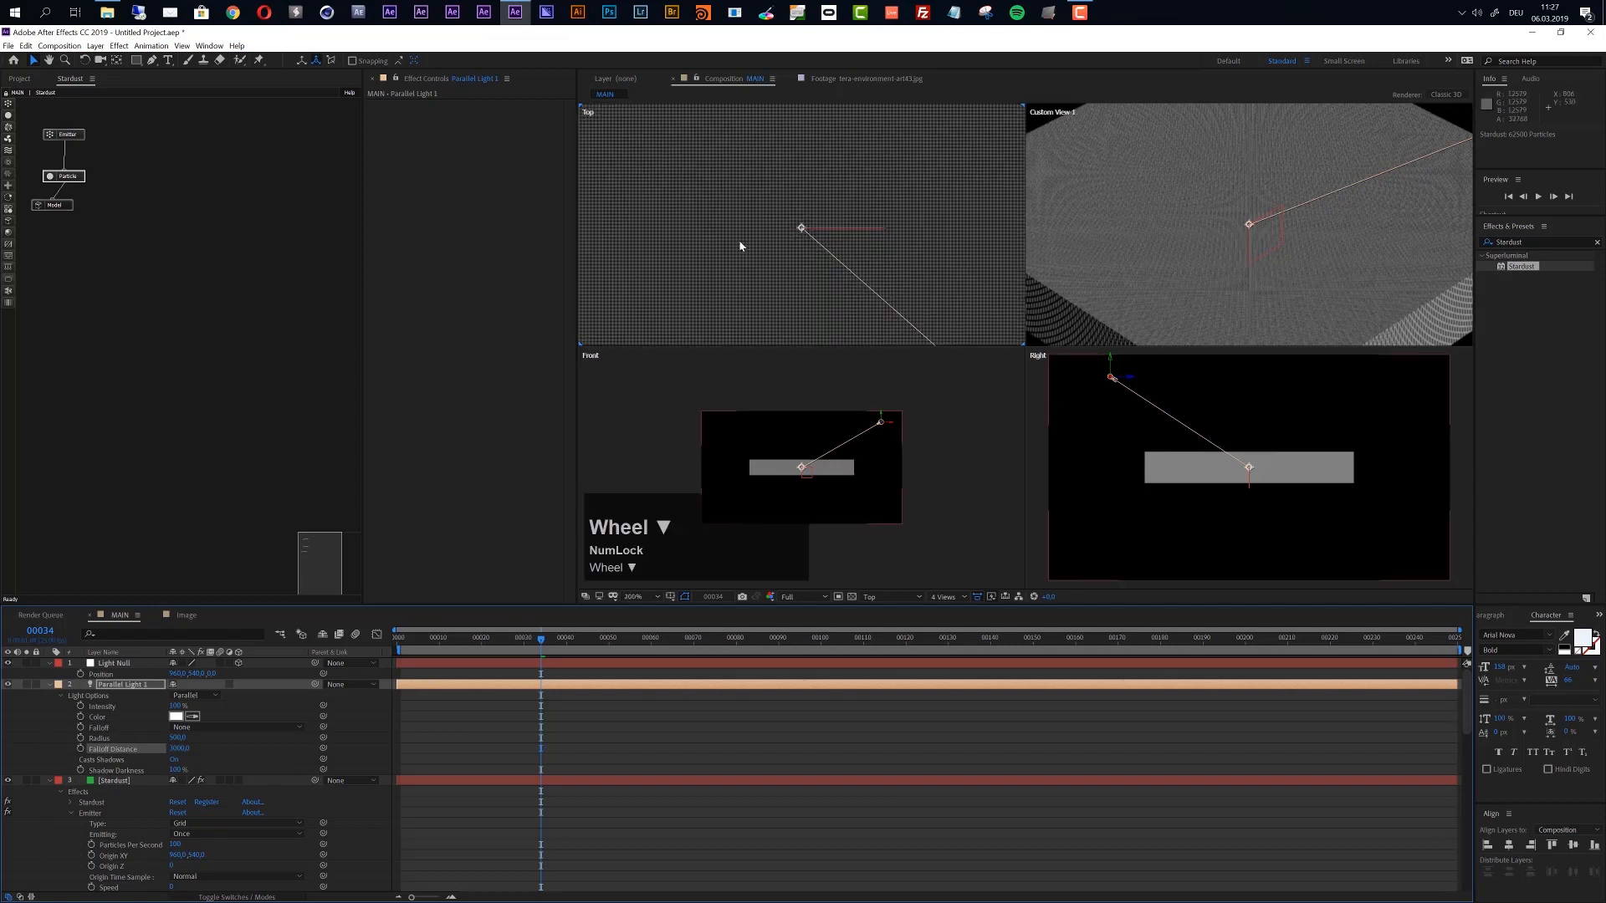
click(70, 177)
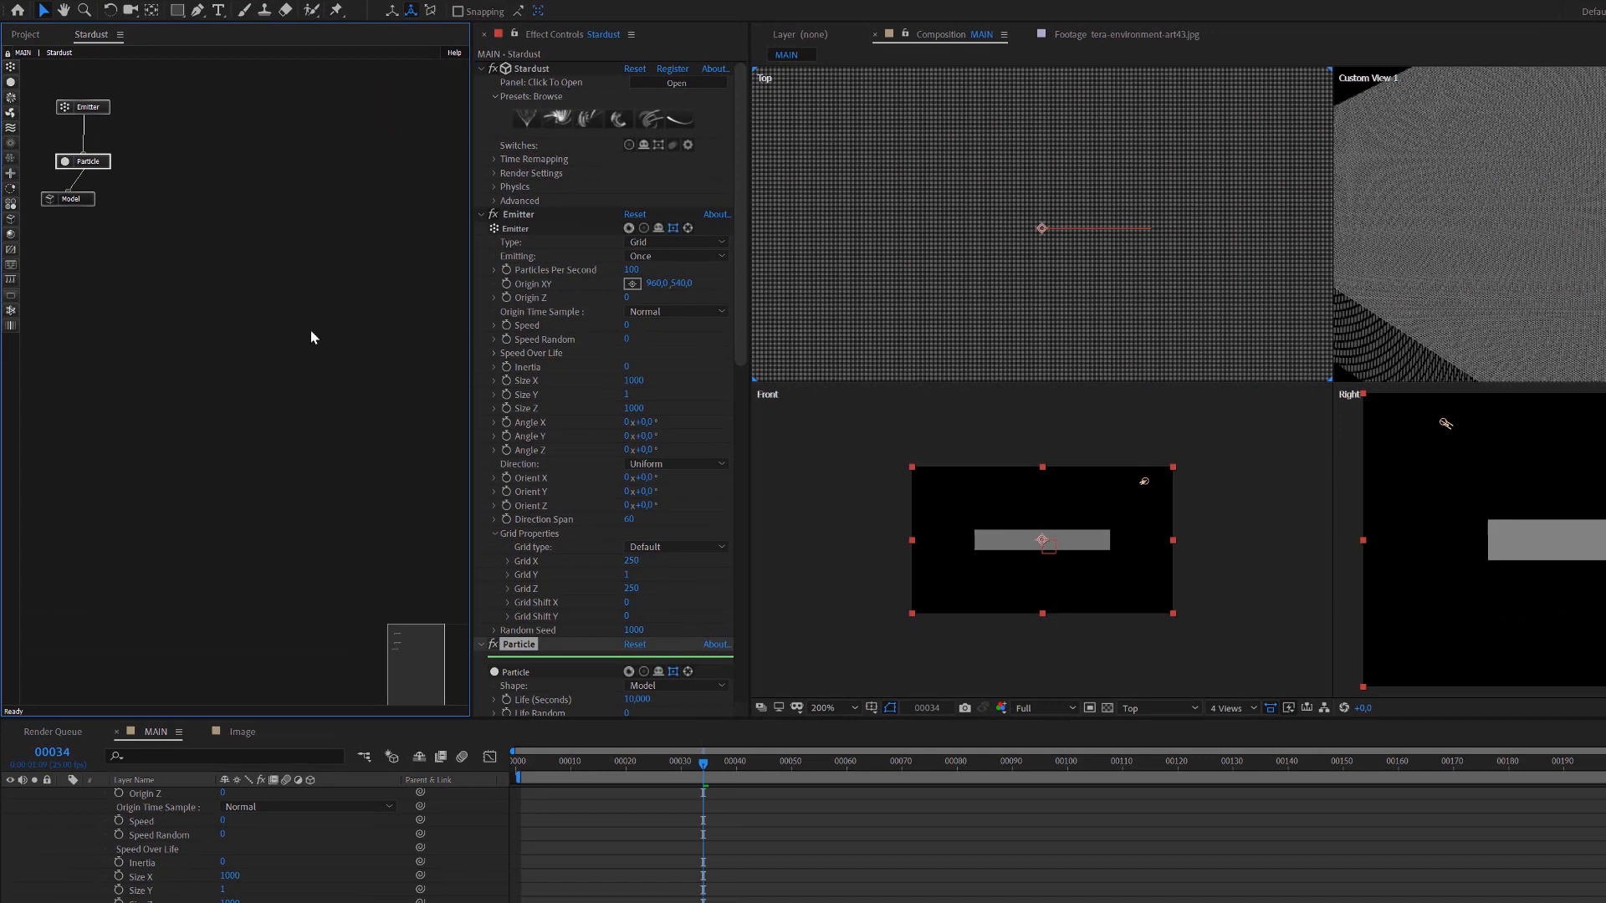
drag(741, 346, 747, 381)
click(628, 674)
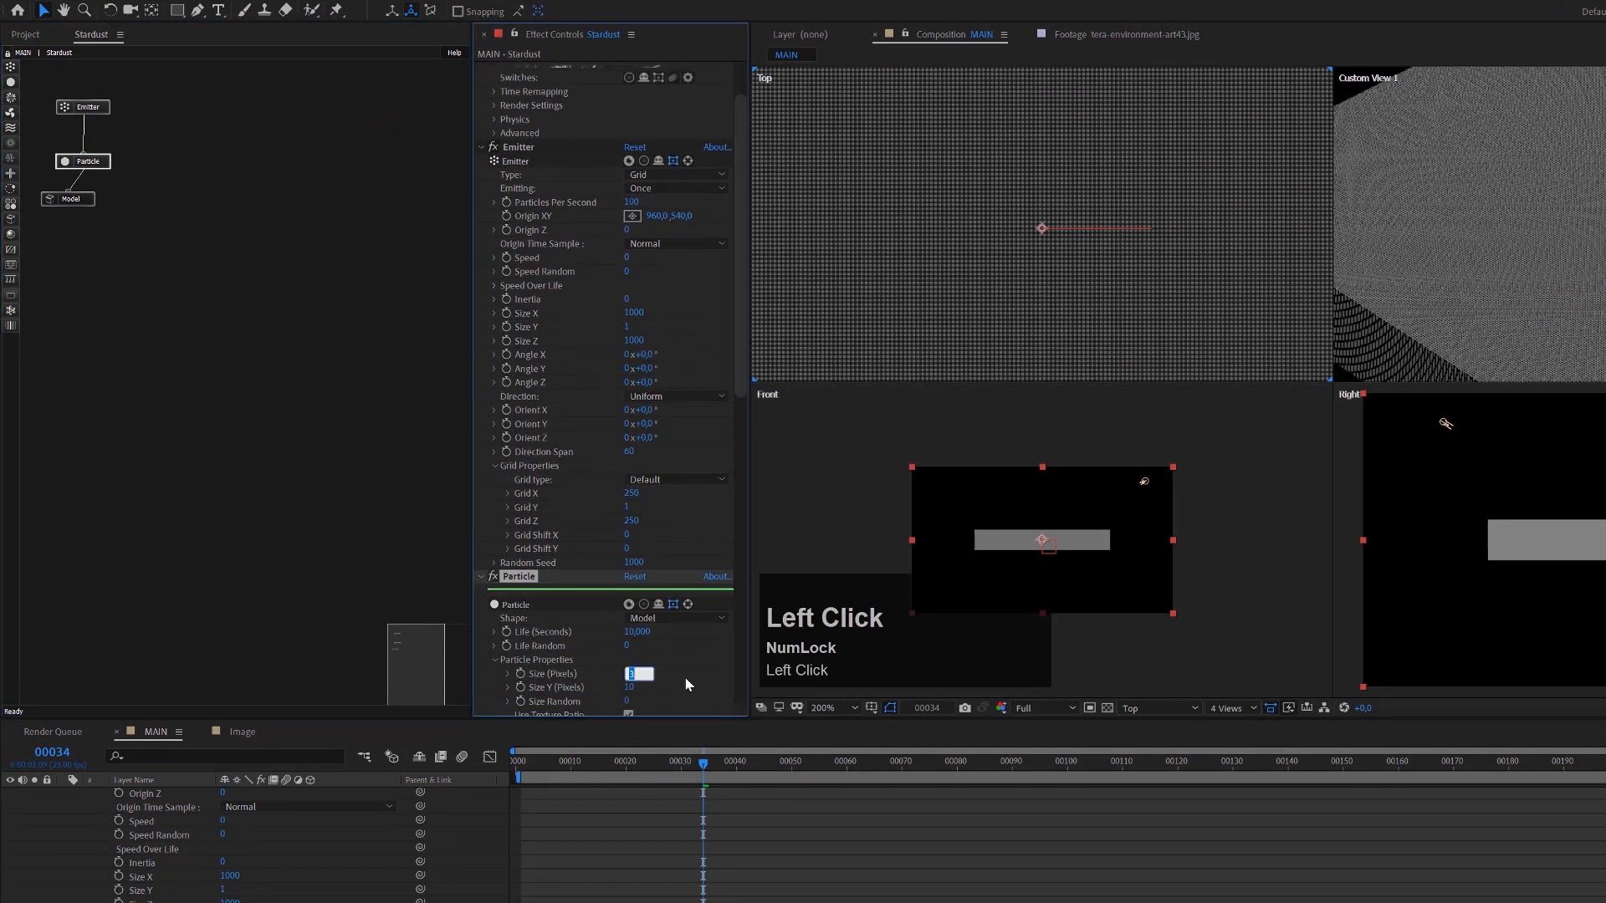
text(4)
key(Return)
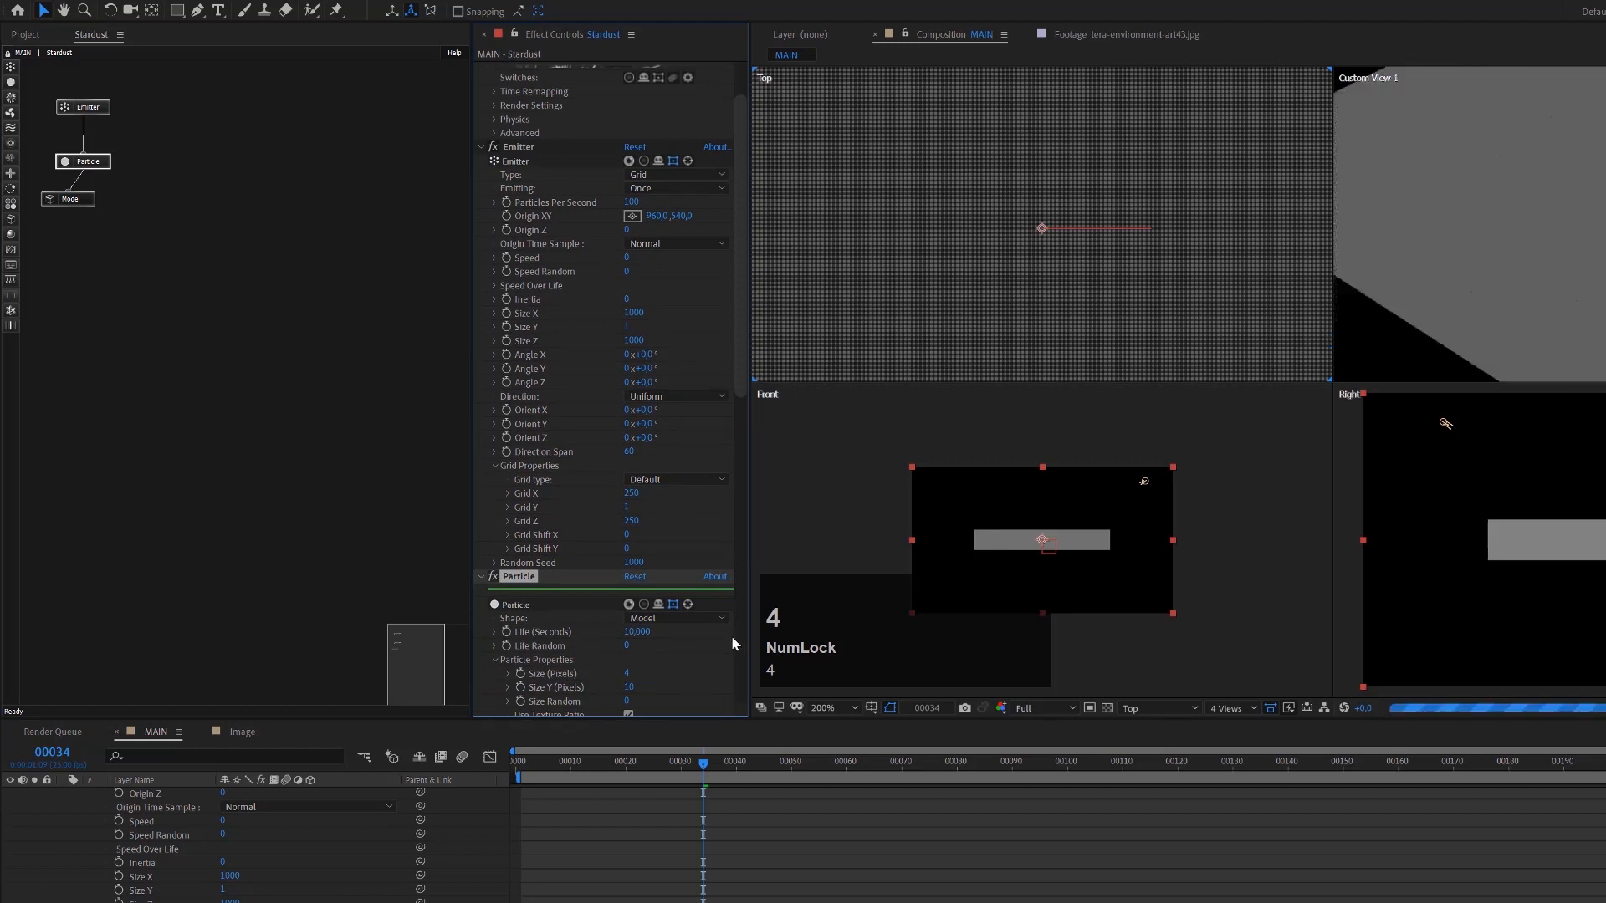
scroll(1025, 297, up, 3)
scroll(1027, 302, down, 3)
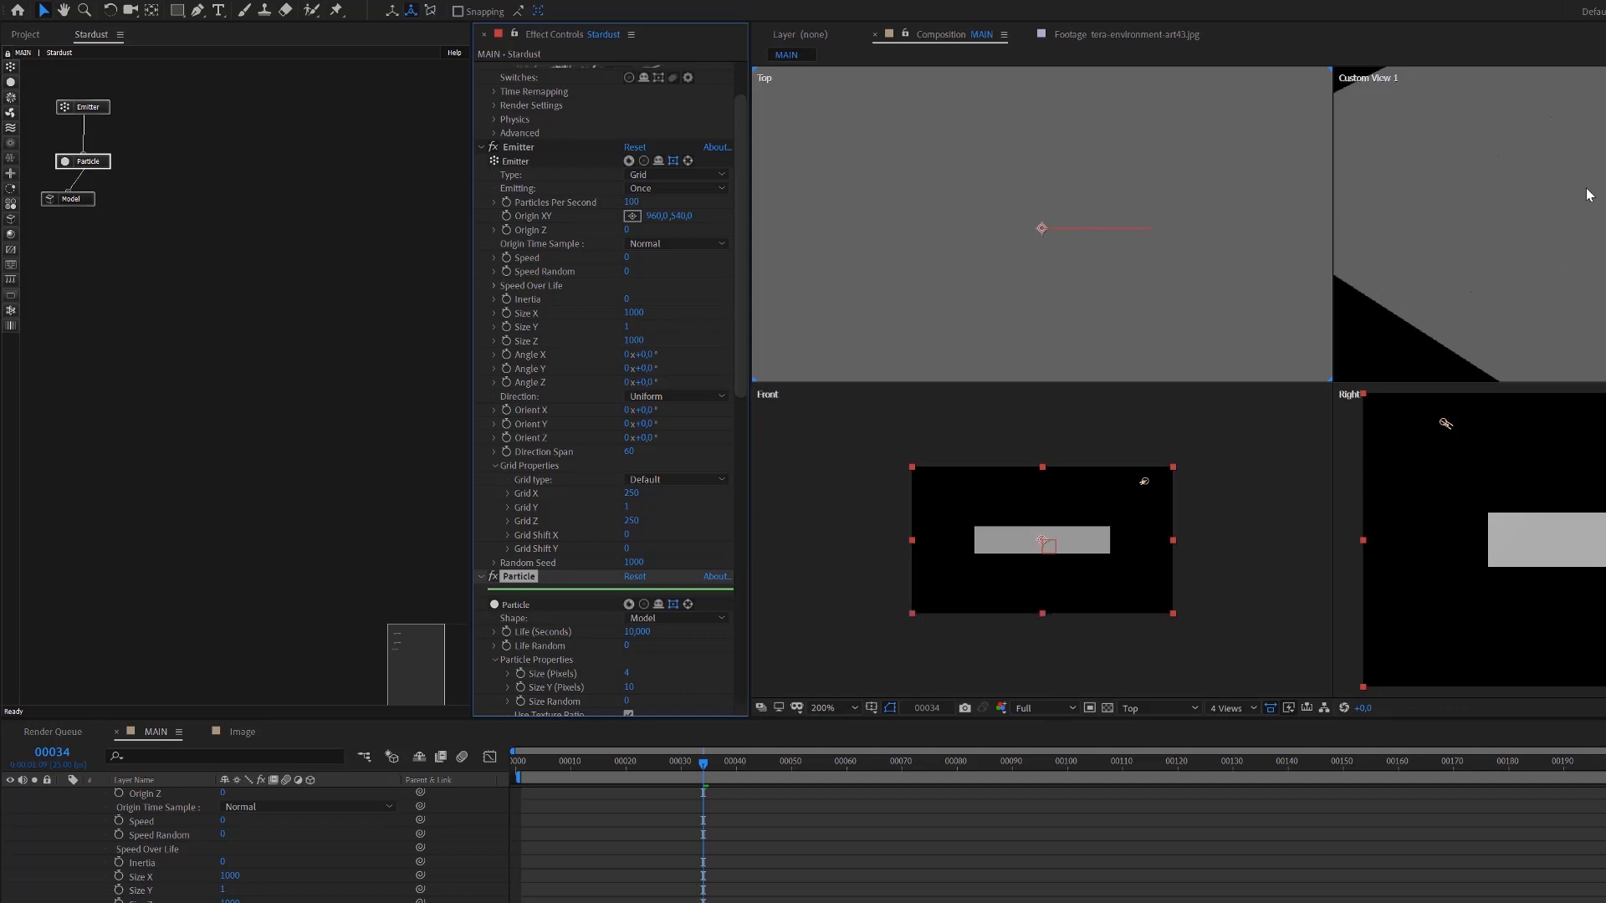
click(1231, 711)
click(1246, 740)
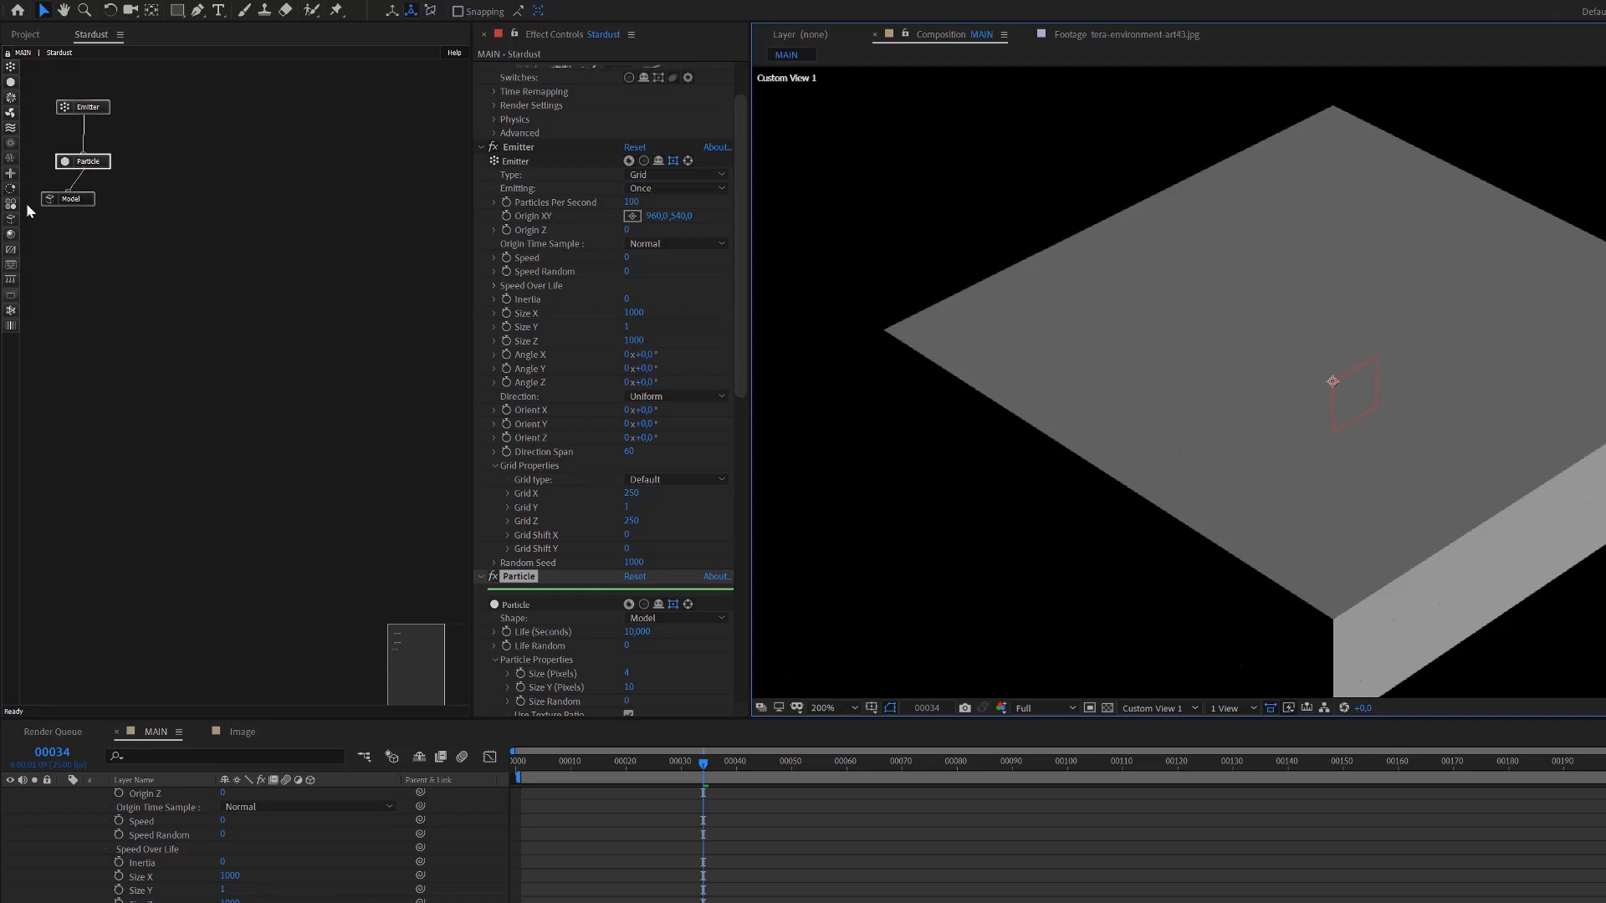
Attach a Field node to the Particle node and set its Field Type to Maps
drag(12, 144, 83, 163)
drag(149, 204, 148, 204)
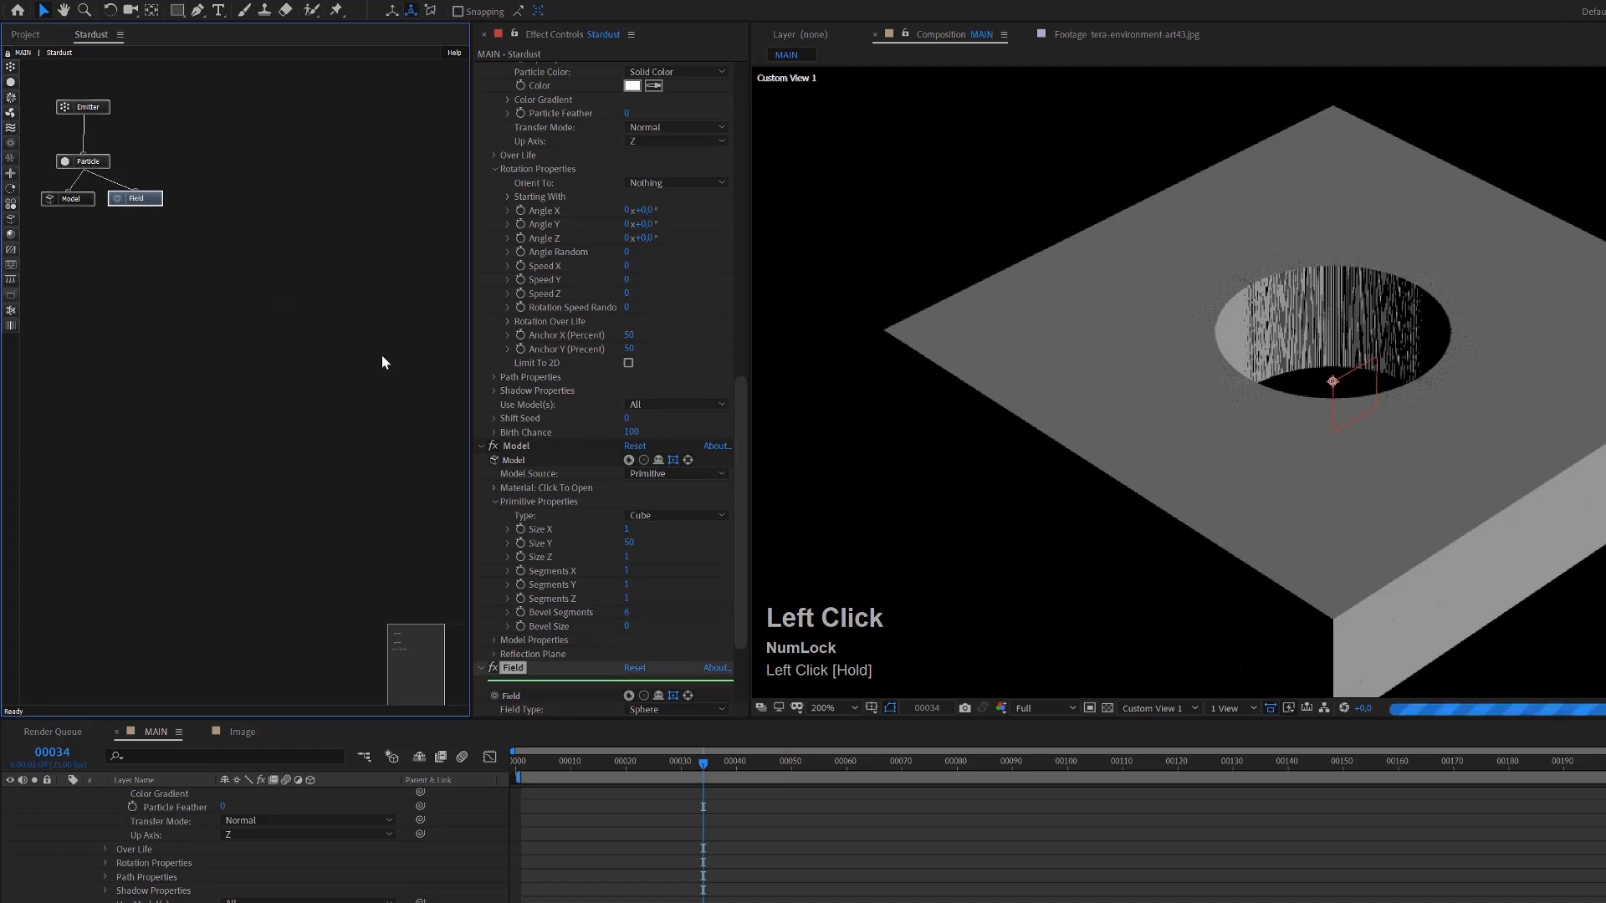
drag(745, 626, 747, 657)
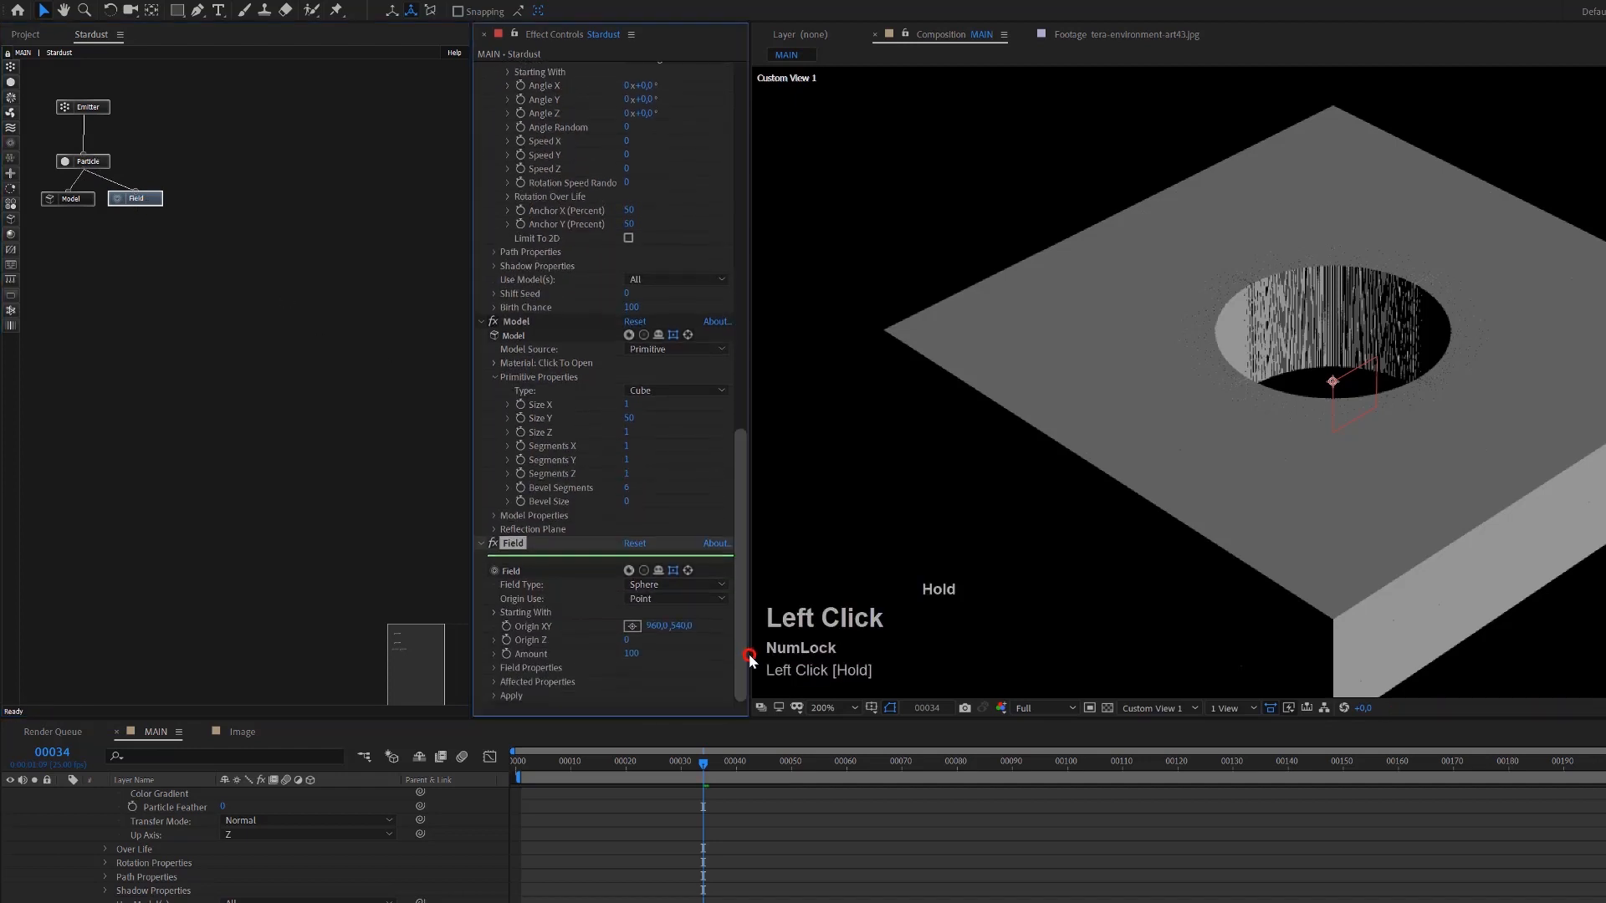
click(696, 589)
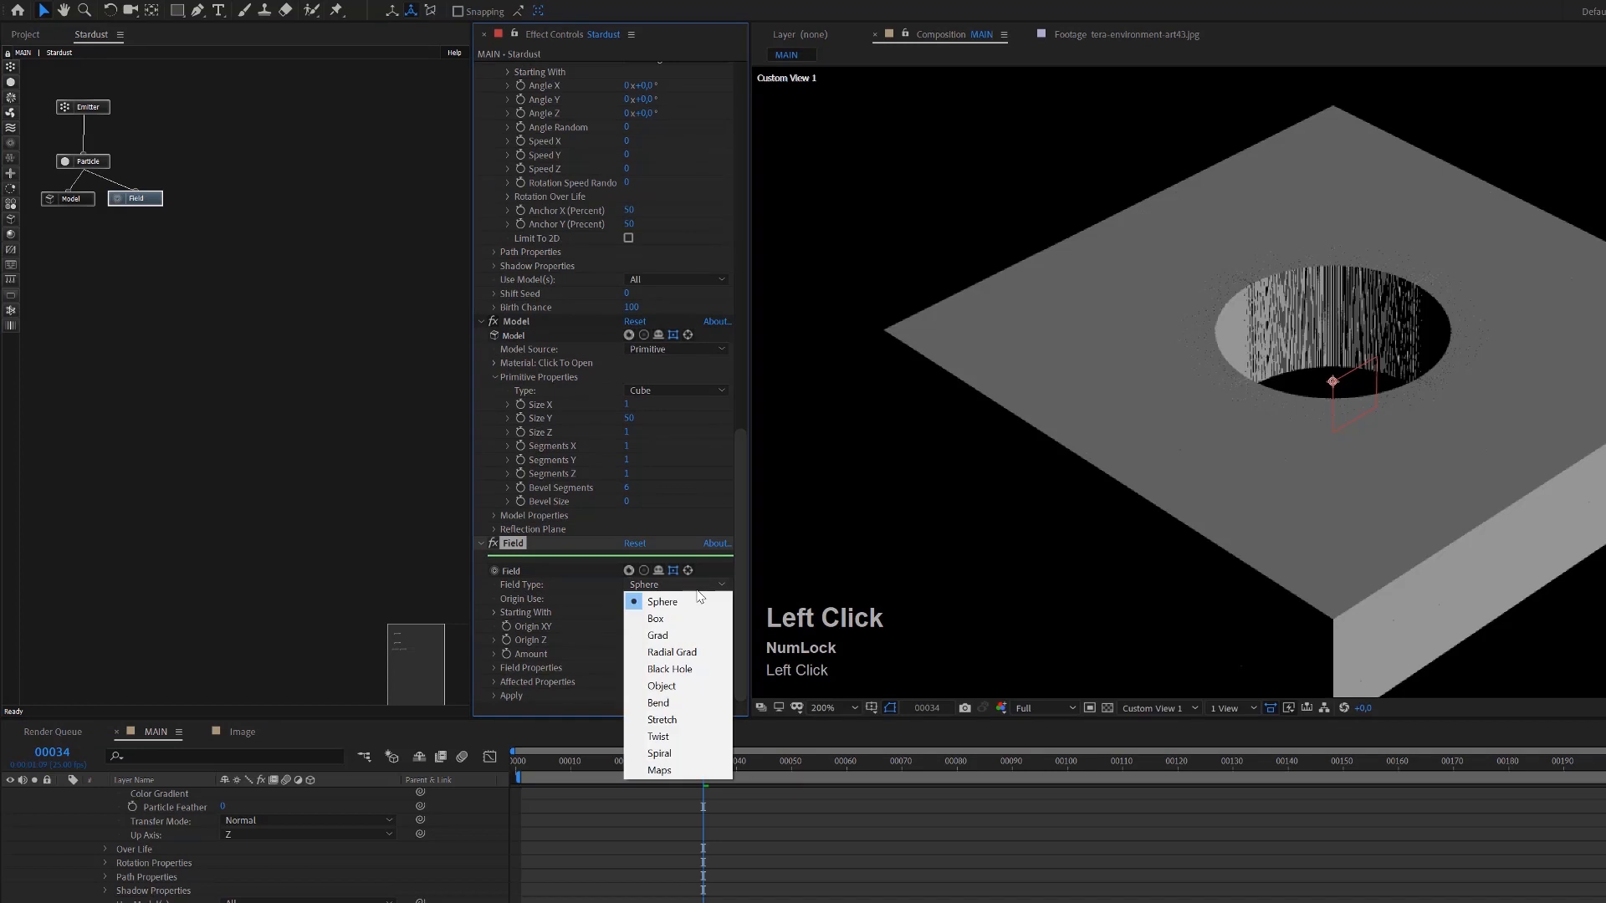
click(692, 771)
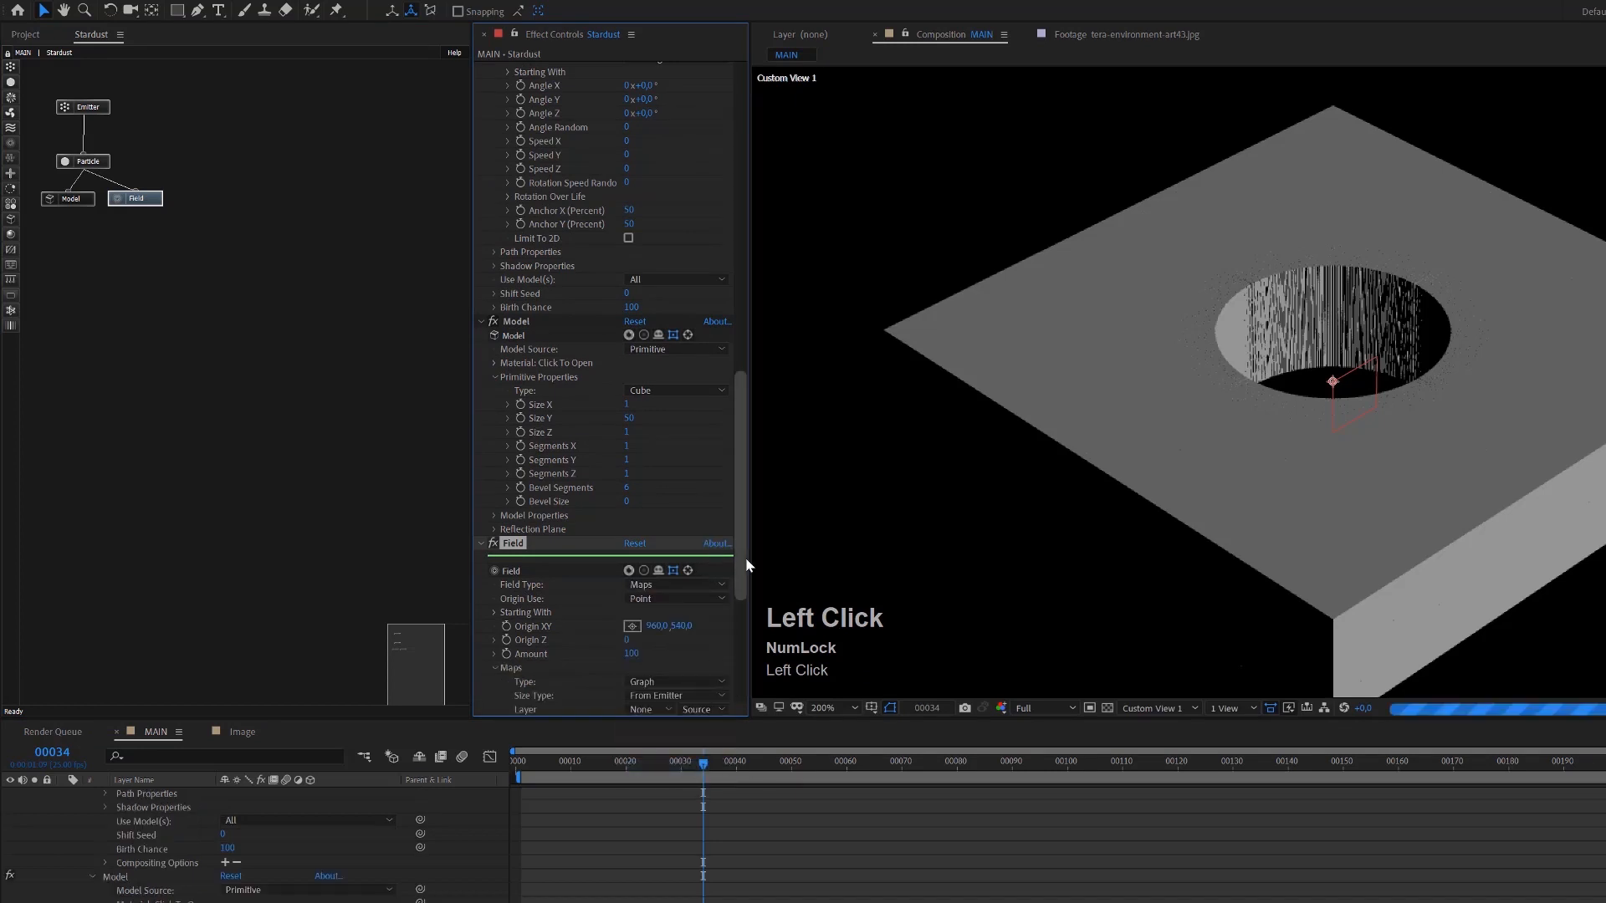
drag(745, 589, 745, 622)
Place the Image composition below the Stardust layer in MAIN and hide it
click(559, 860)
key(u)
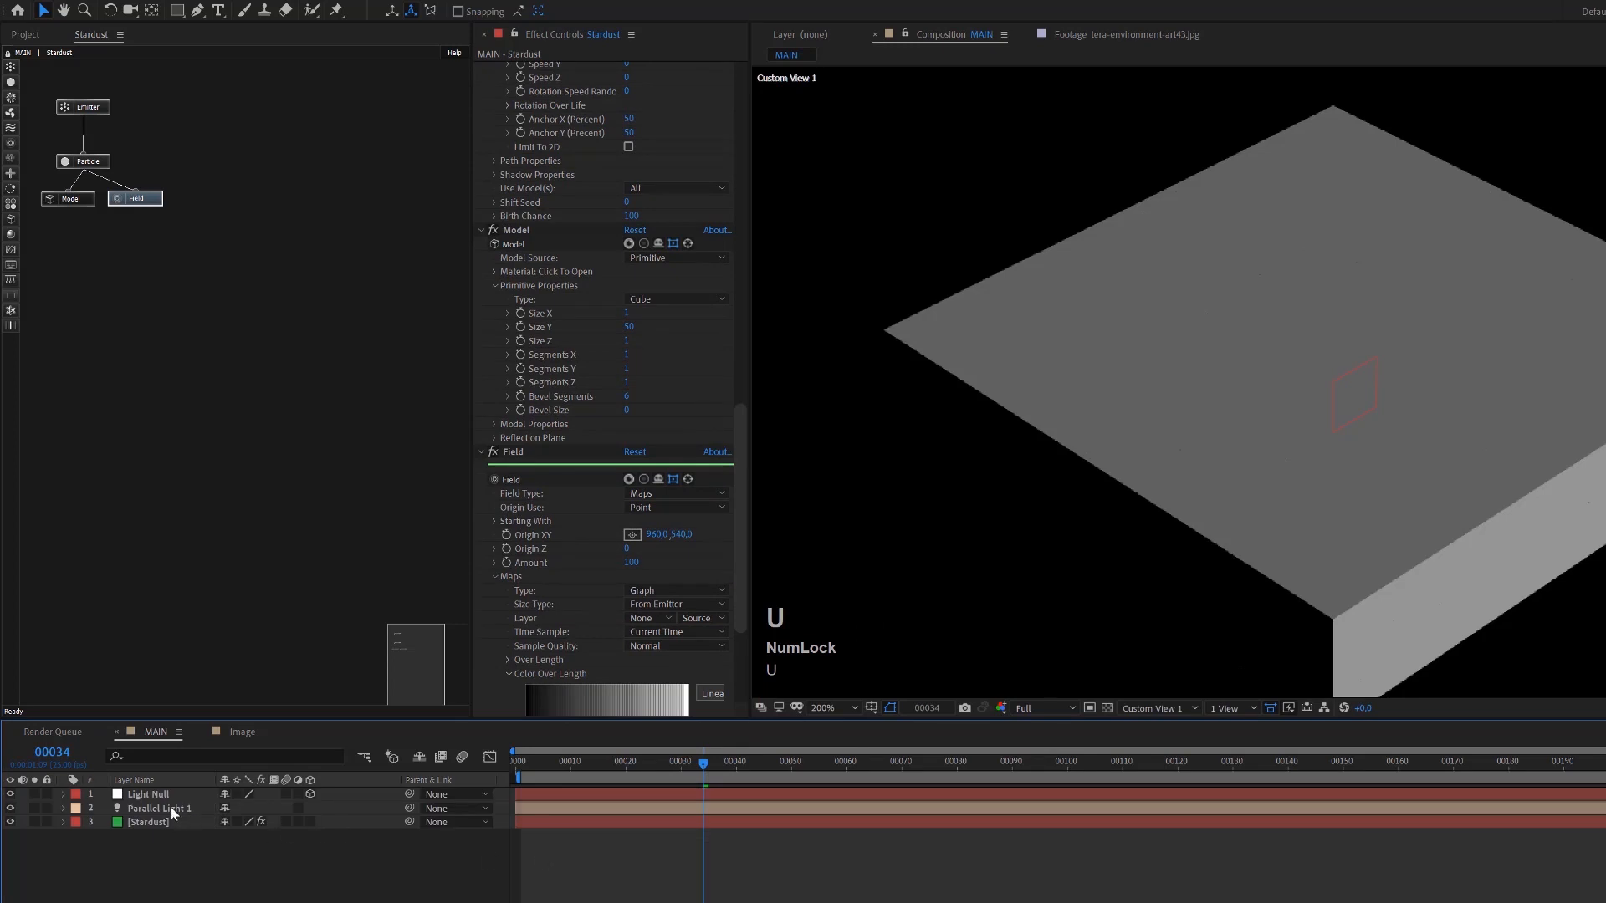
click(25, 34)
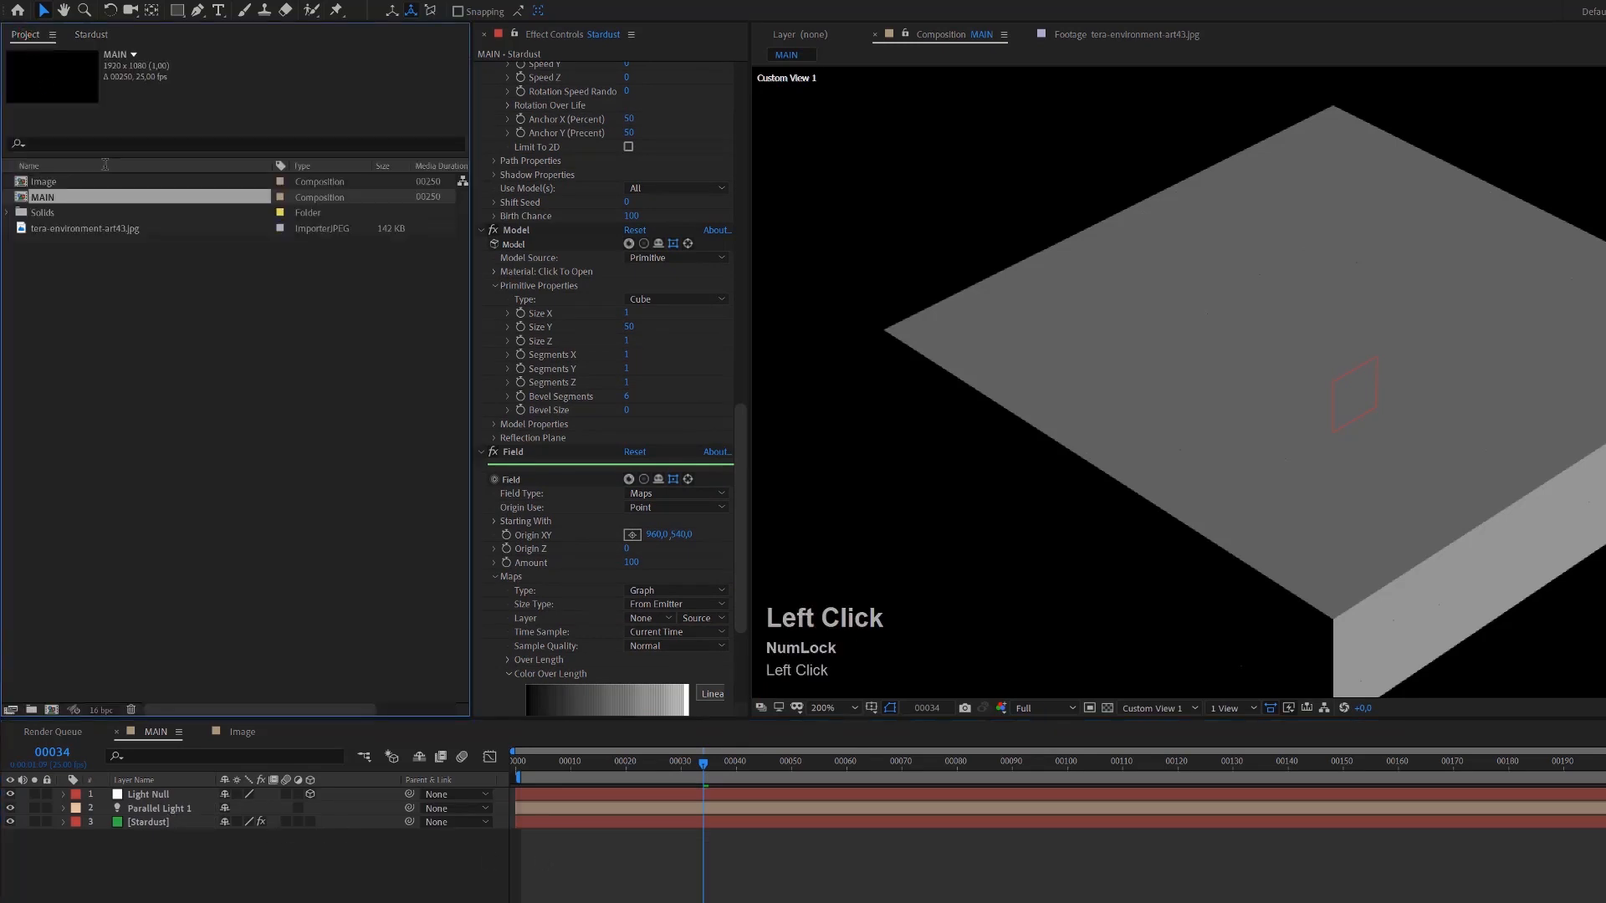
click(42, 182)
drag(54, 183, 203, 870)
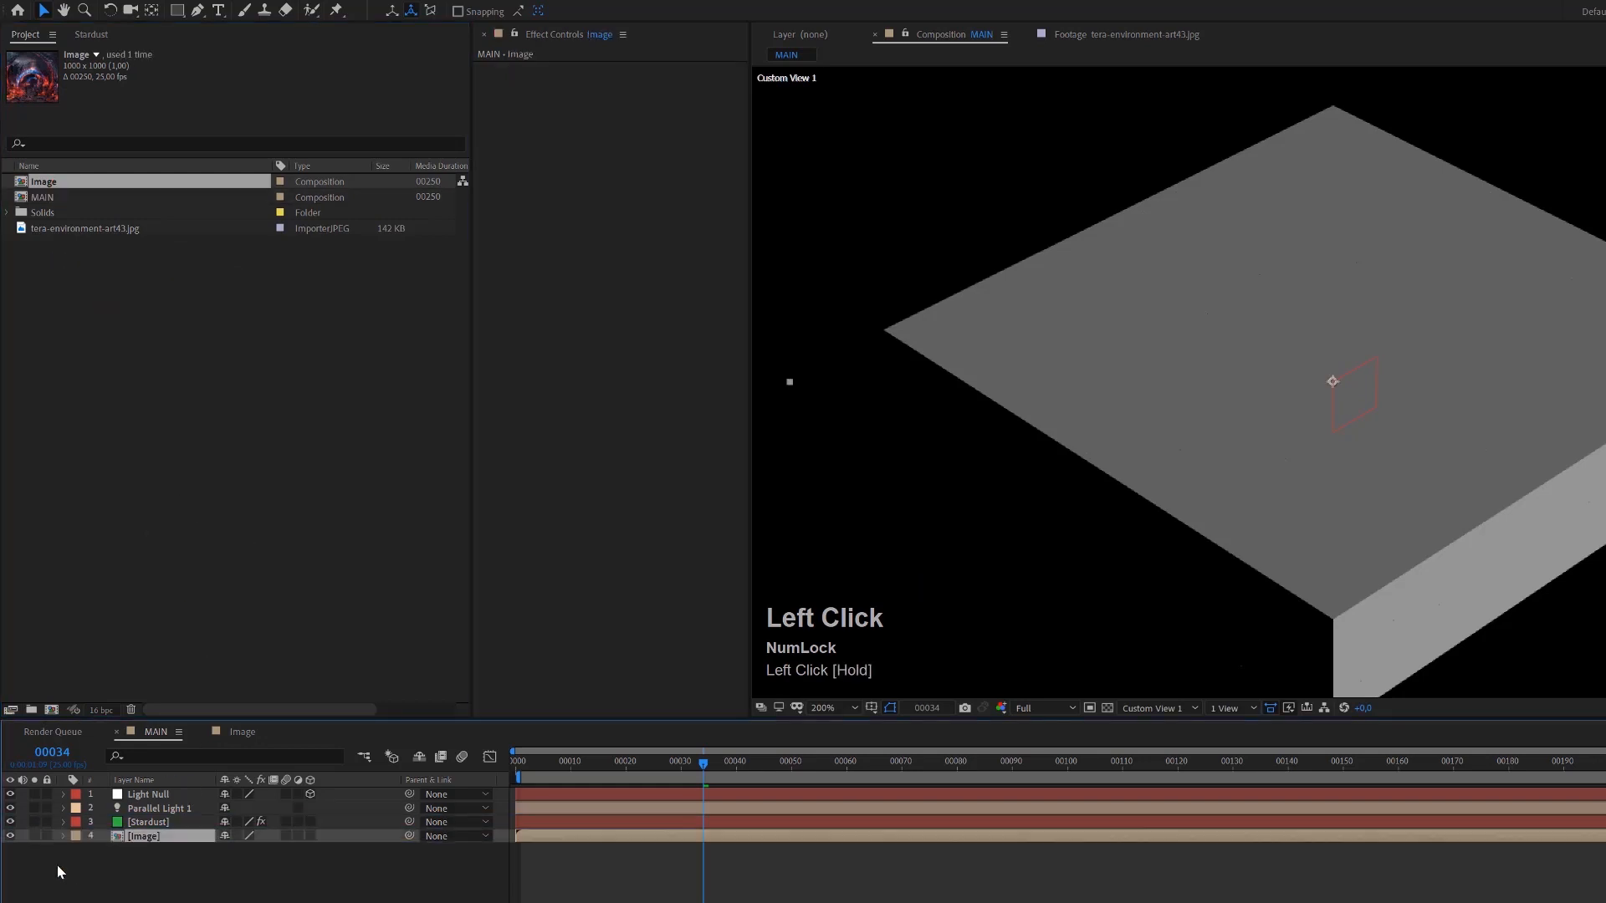
click(10, 836)
Set the field's map Type to Layer and choose the Image layer as its source
click(168, 822)
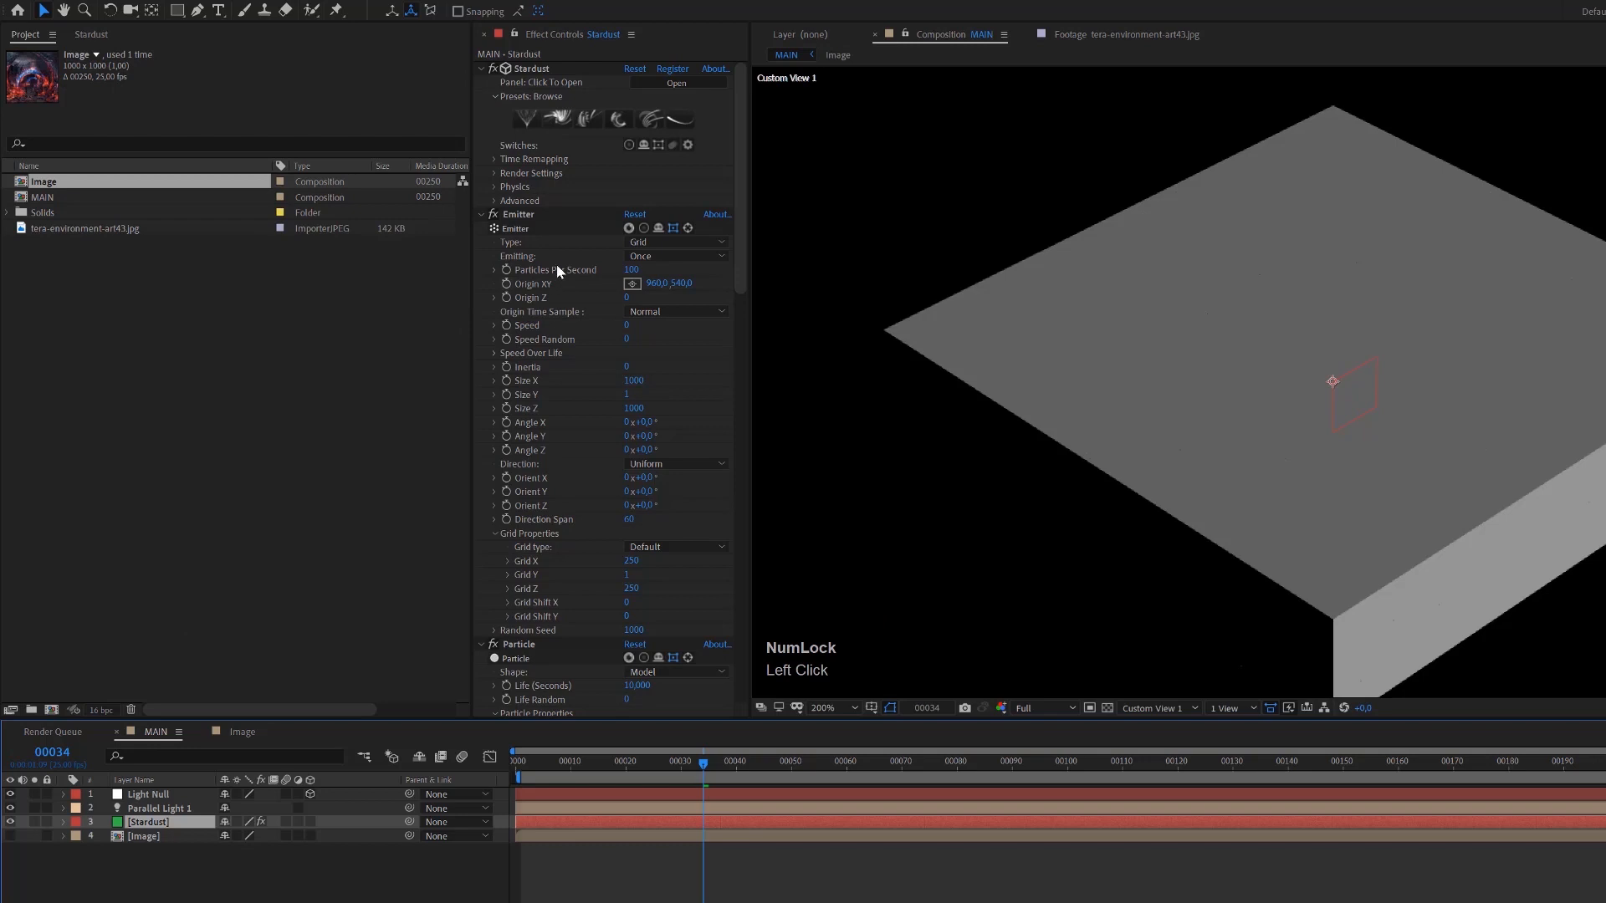
click(90, 34)
click(136, 198)
drag(740, 485, 745, 588)
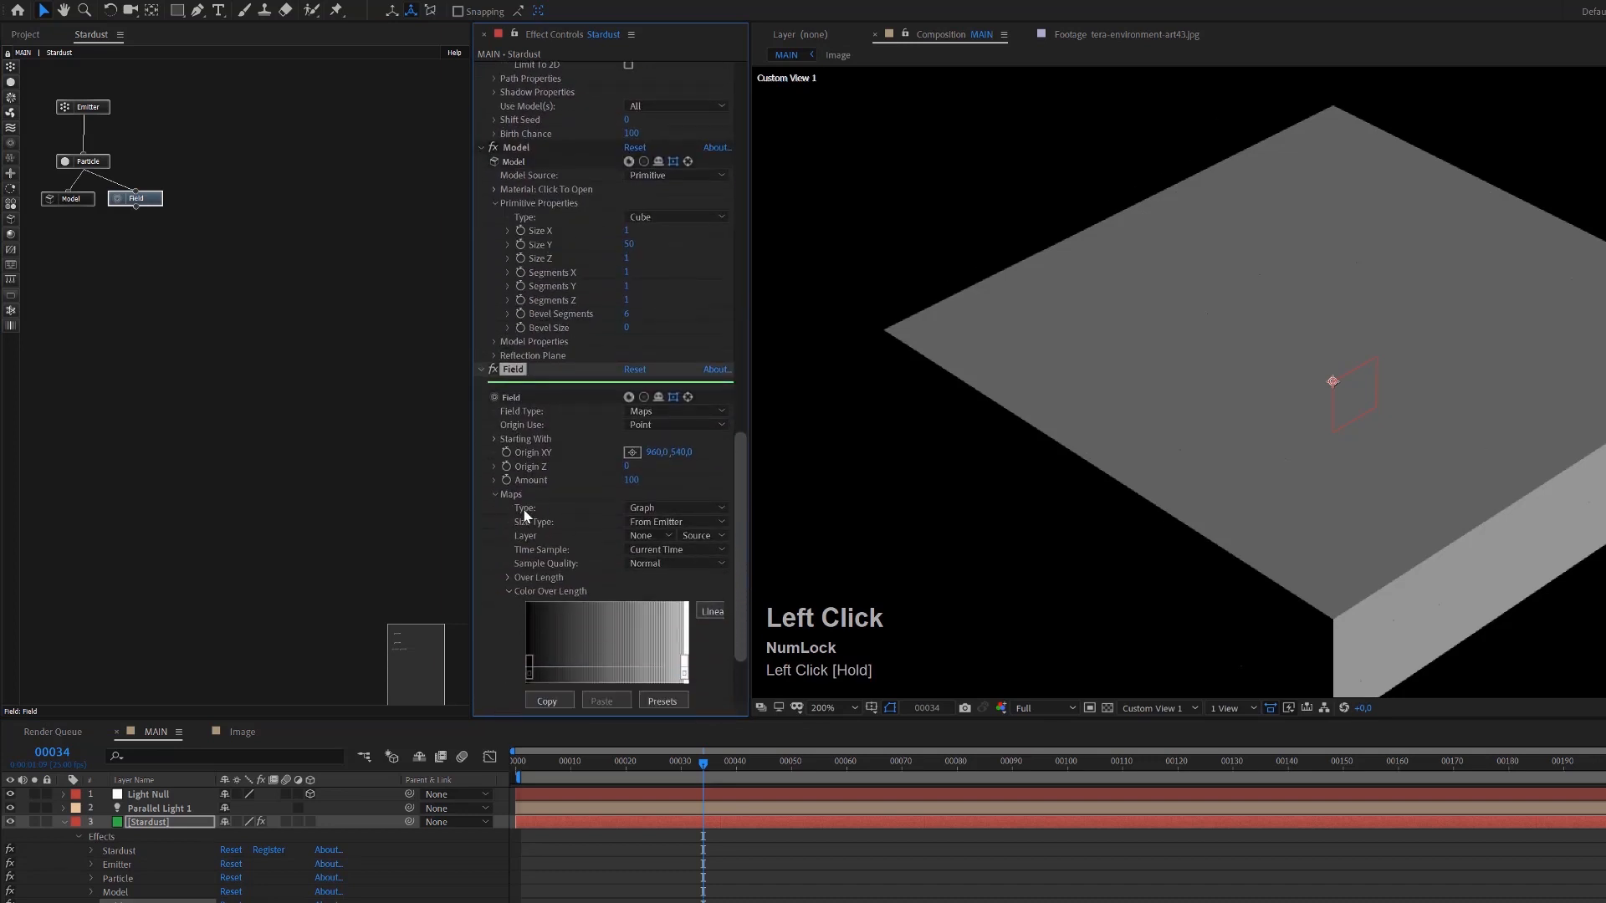
click(649, 510)
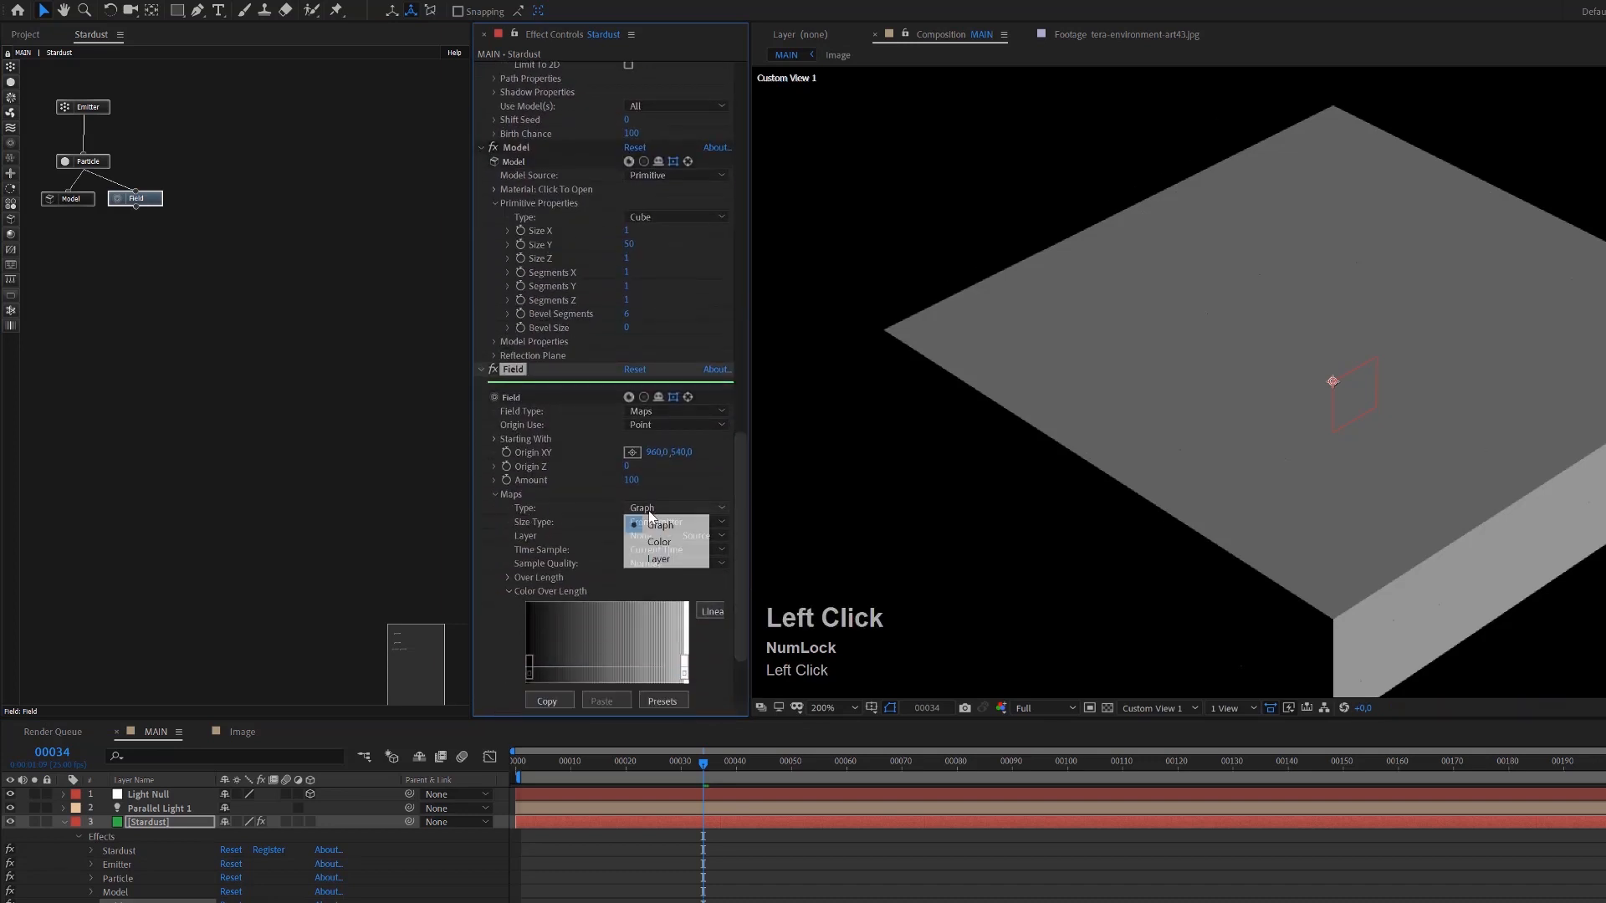
click(659, 540)
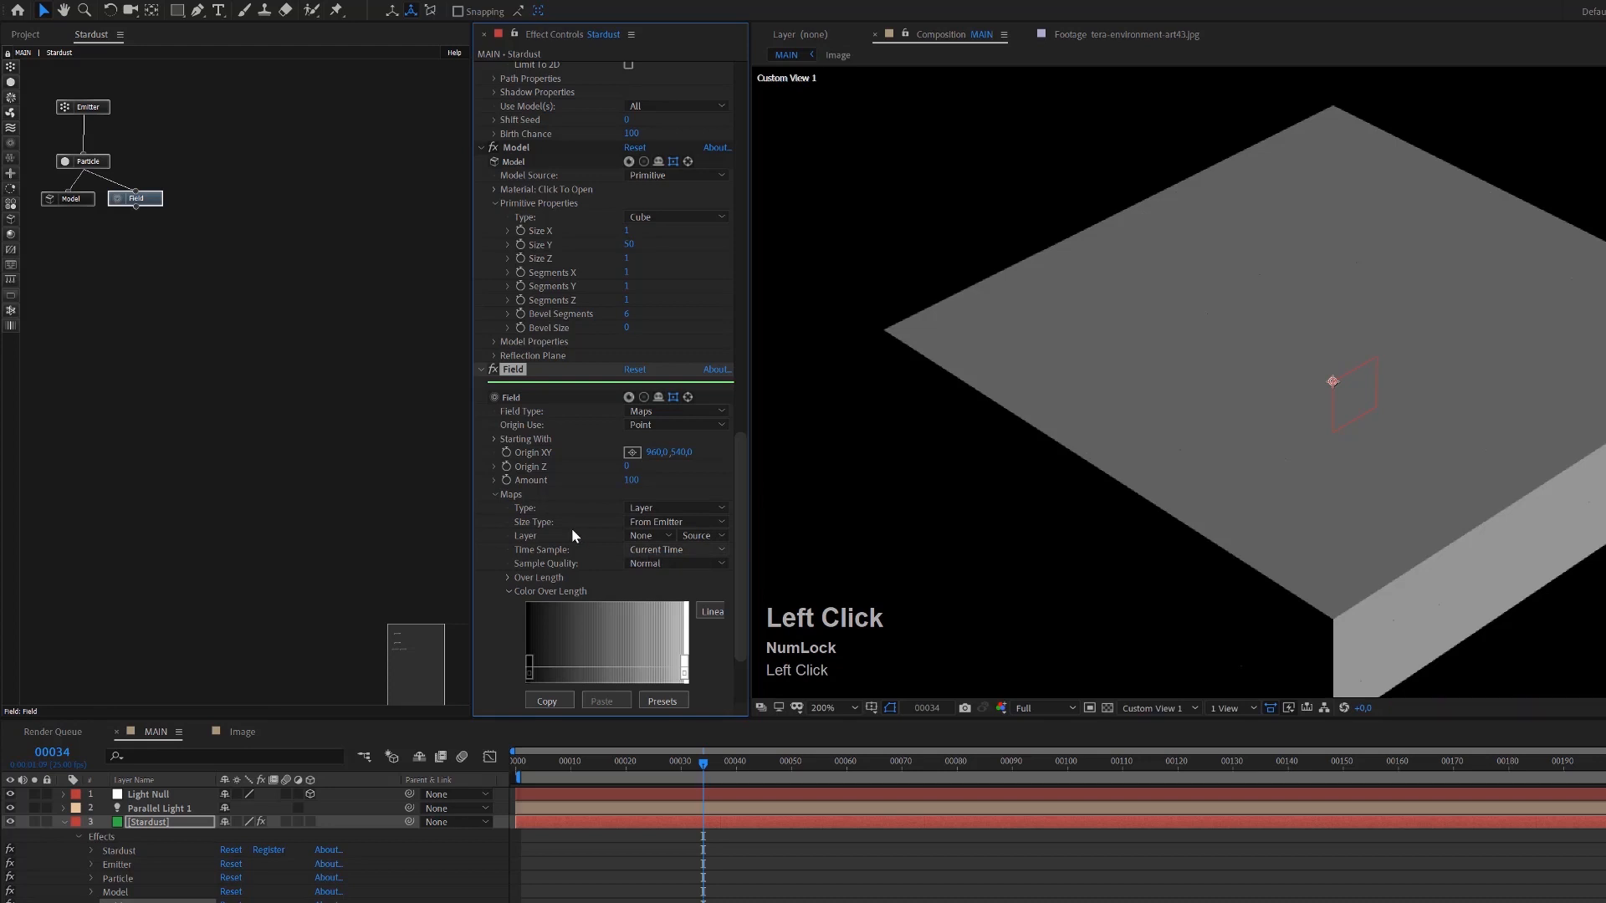
click(650, 536)
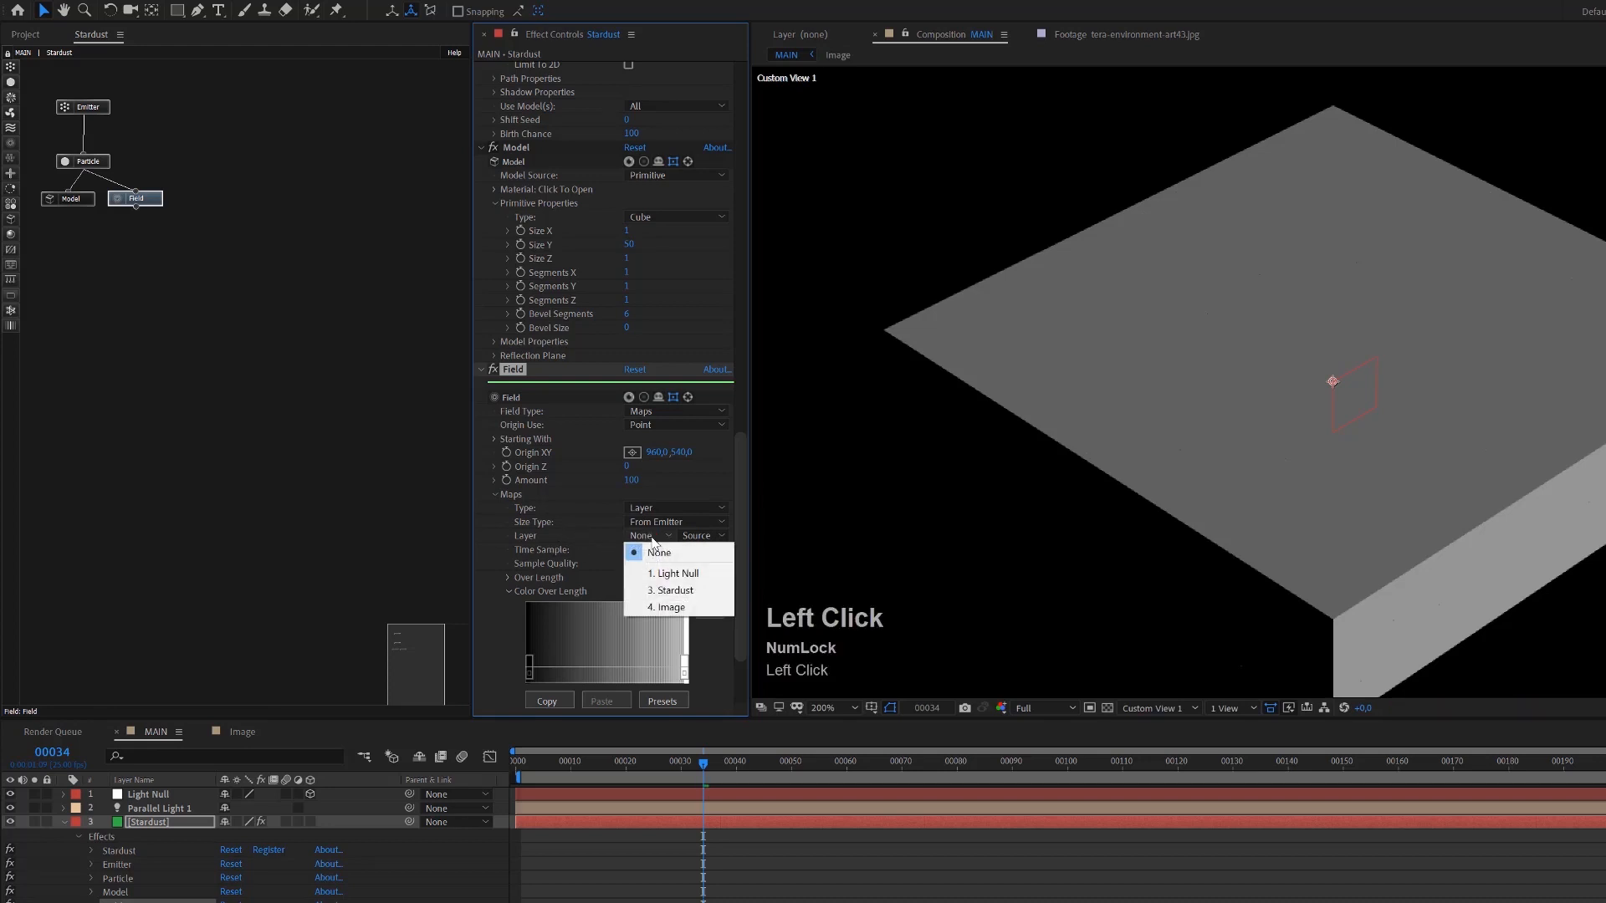
click(676, 608)
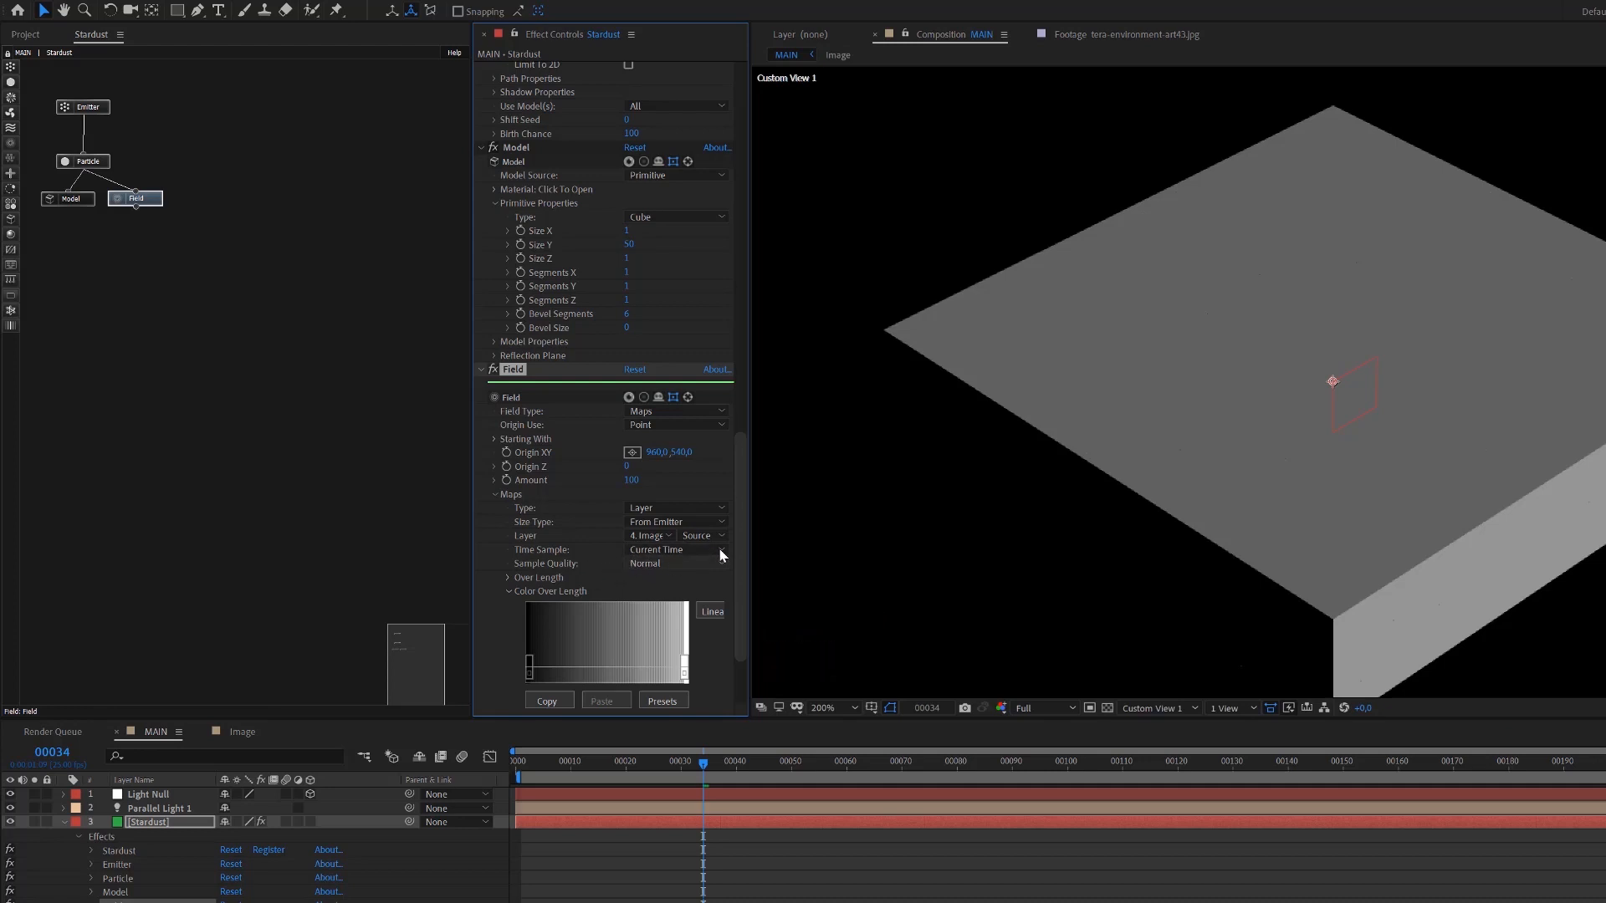
Make the field's map affect Color and project it along XZ
mouse_move(737, 574)
mouse_down()
mouse_move(738, 616)
mouse_move(529, 622)
mouse_up()
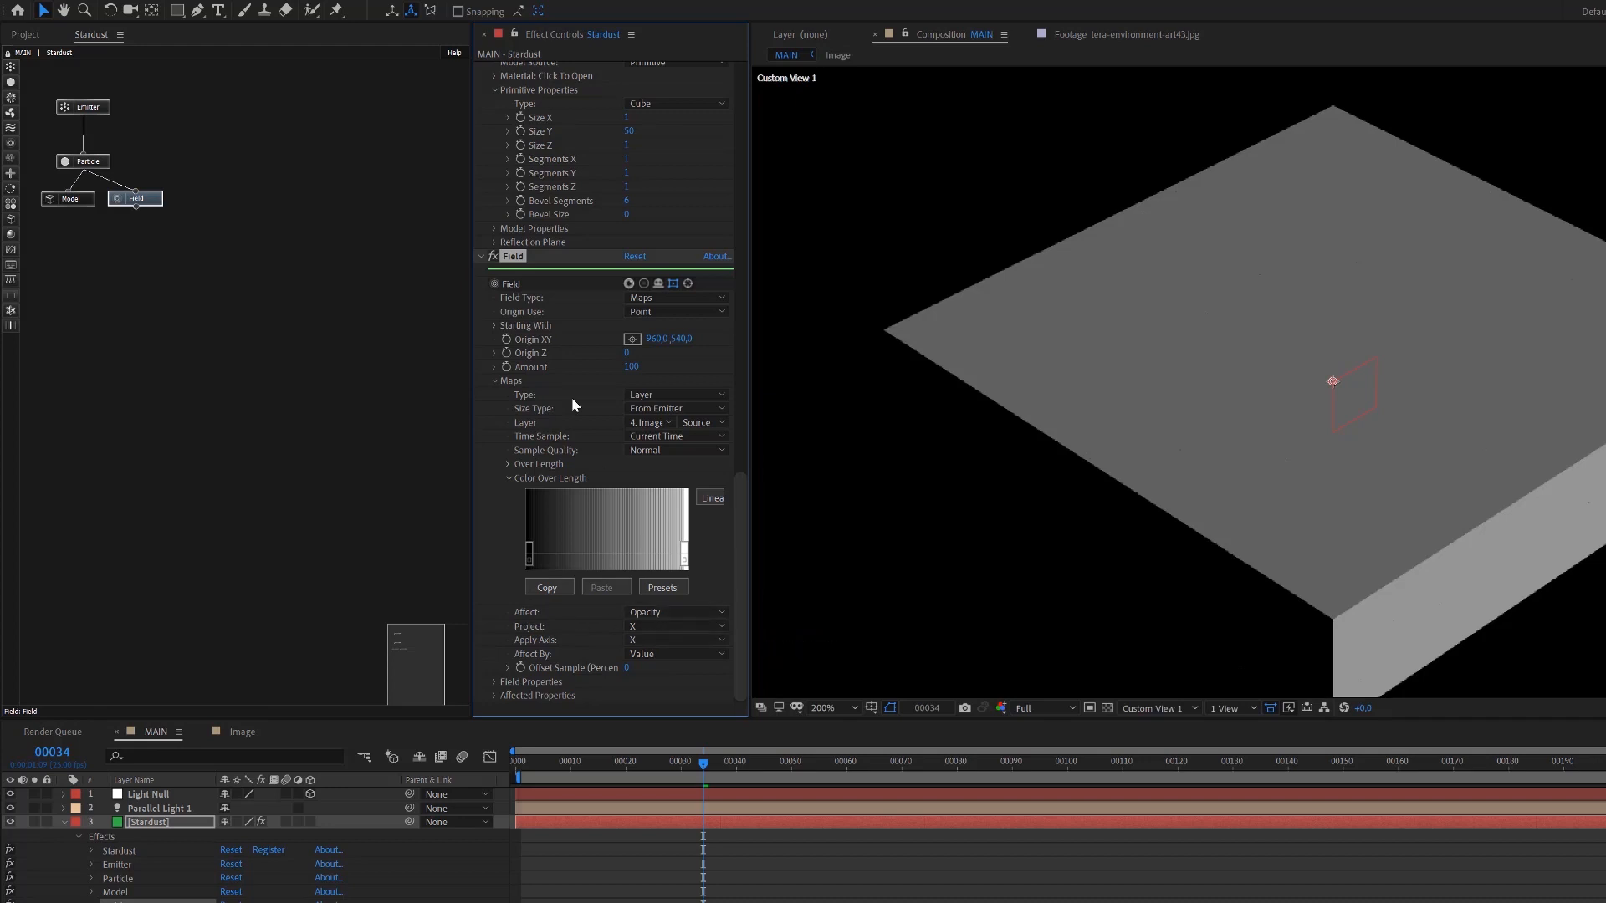
click(651, 609)
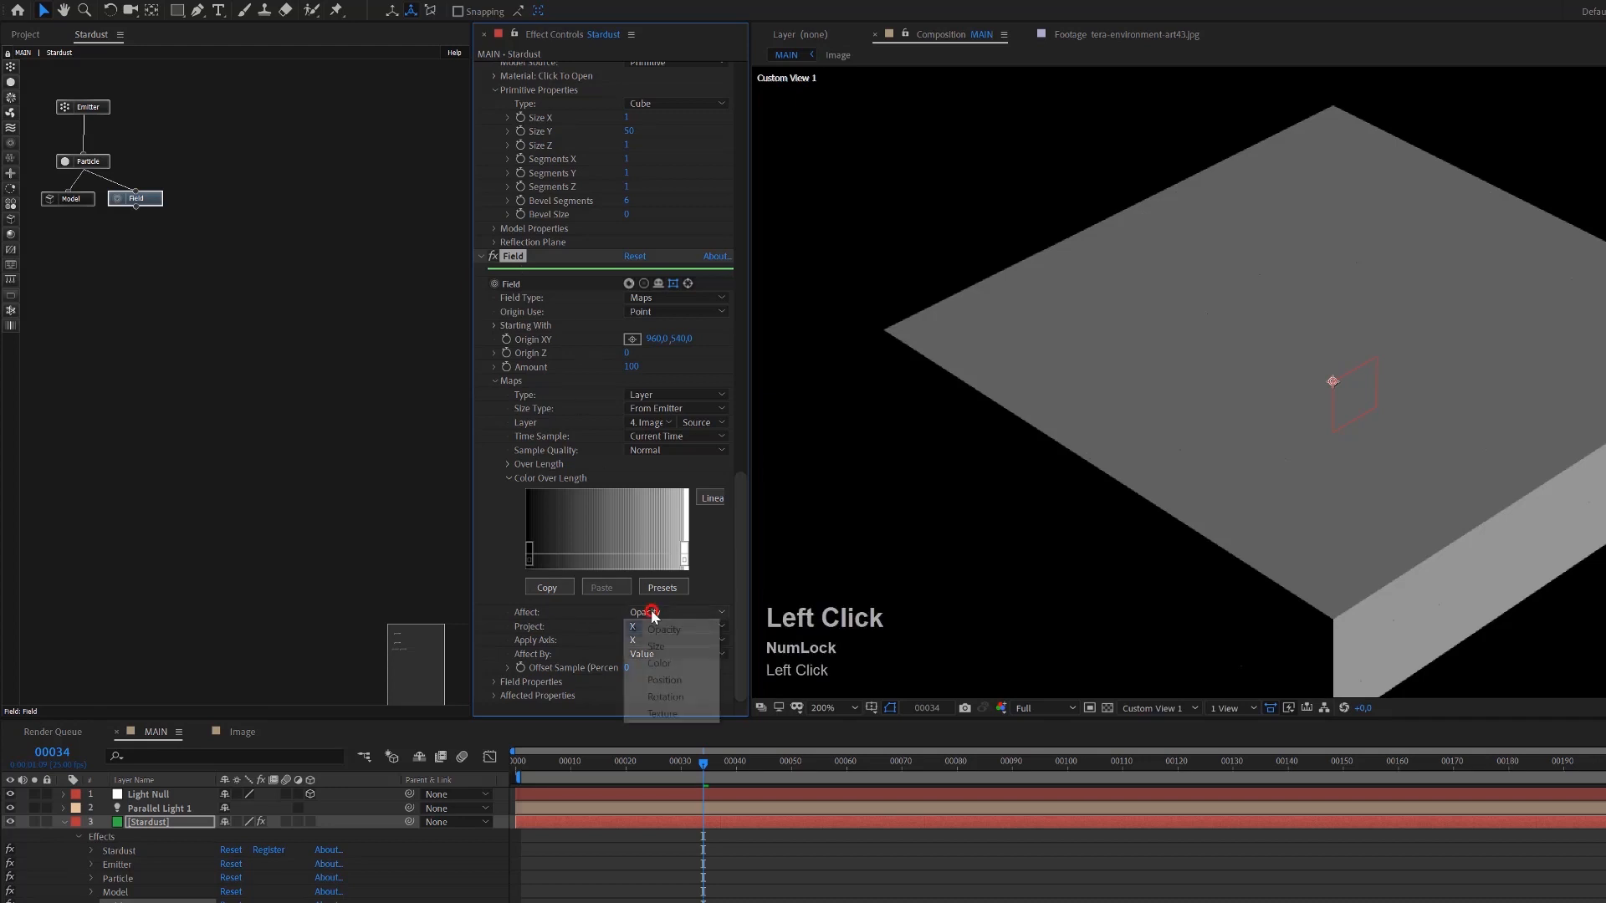
click(669, 660)
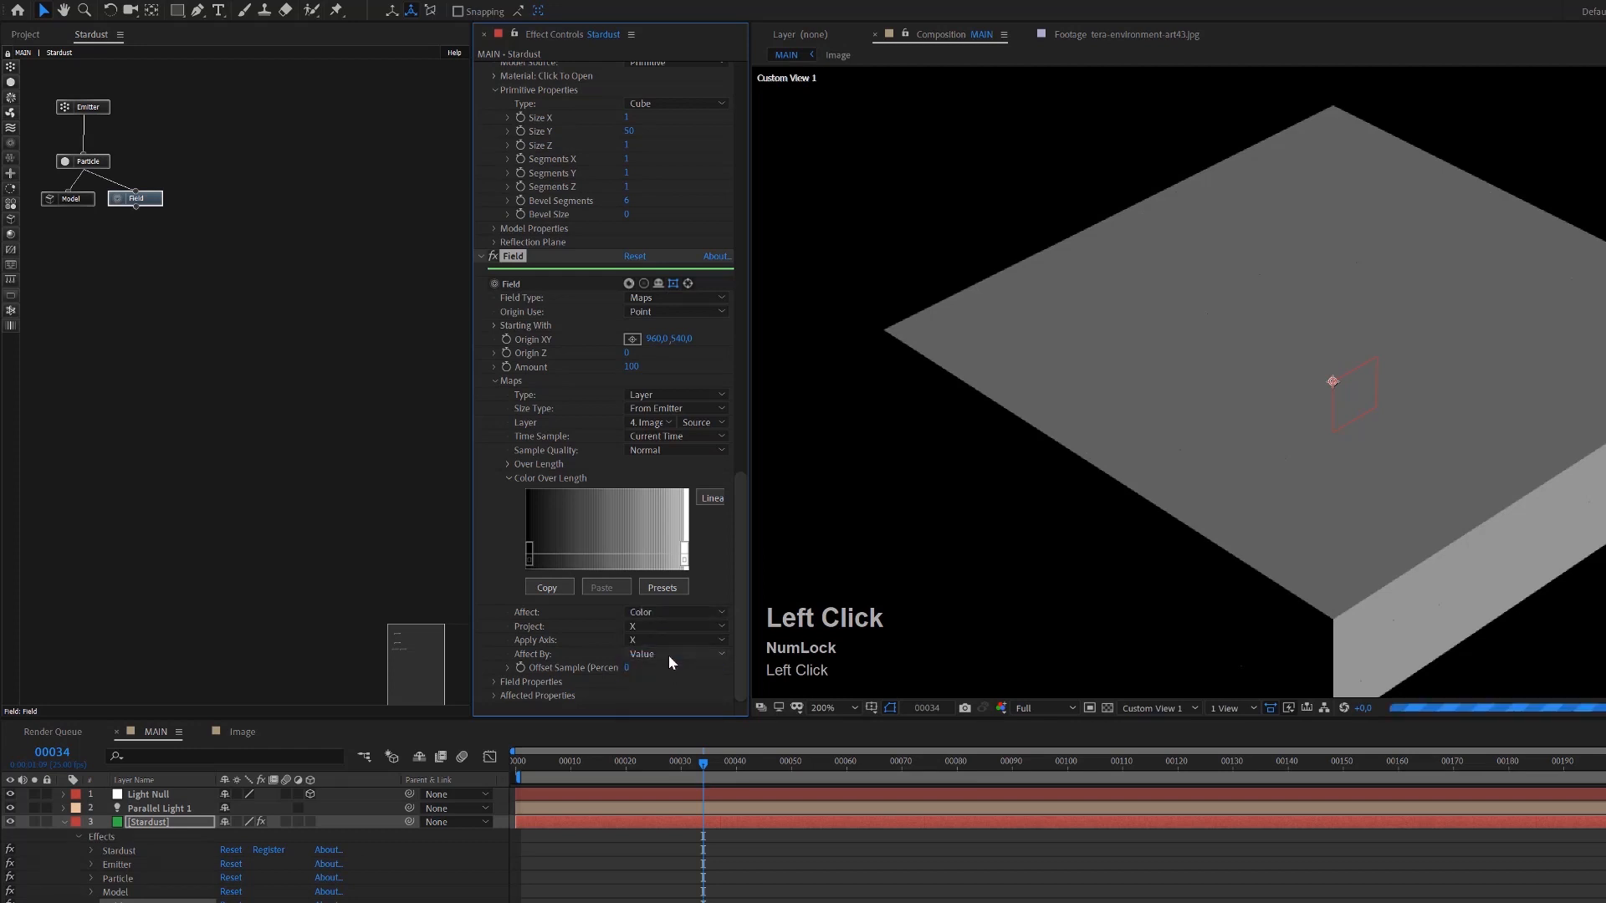
click(650, 634)
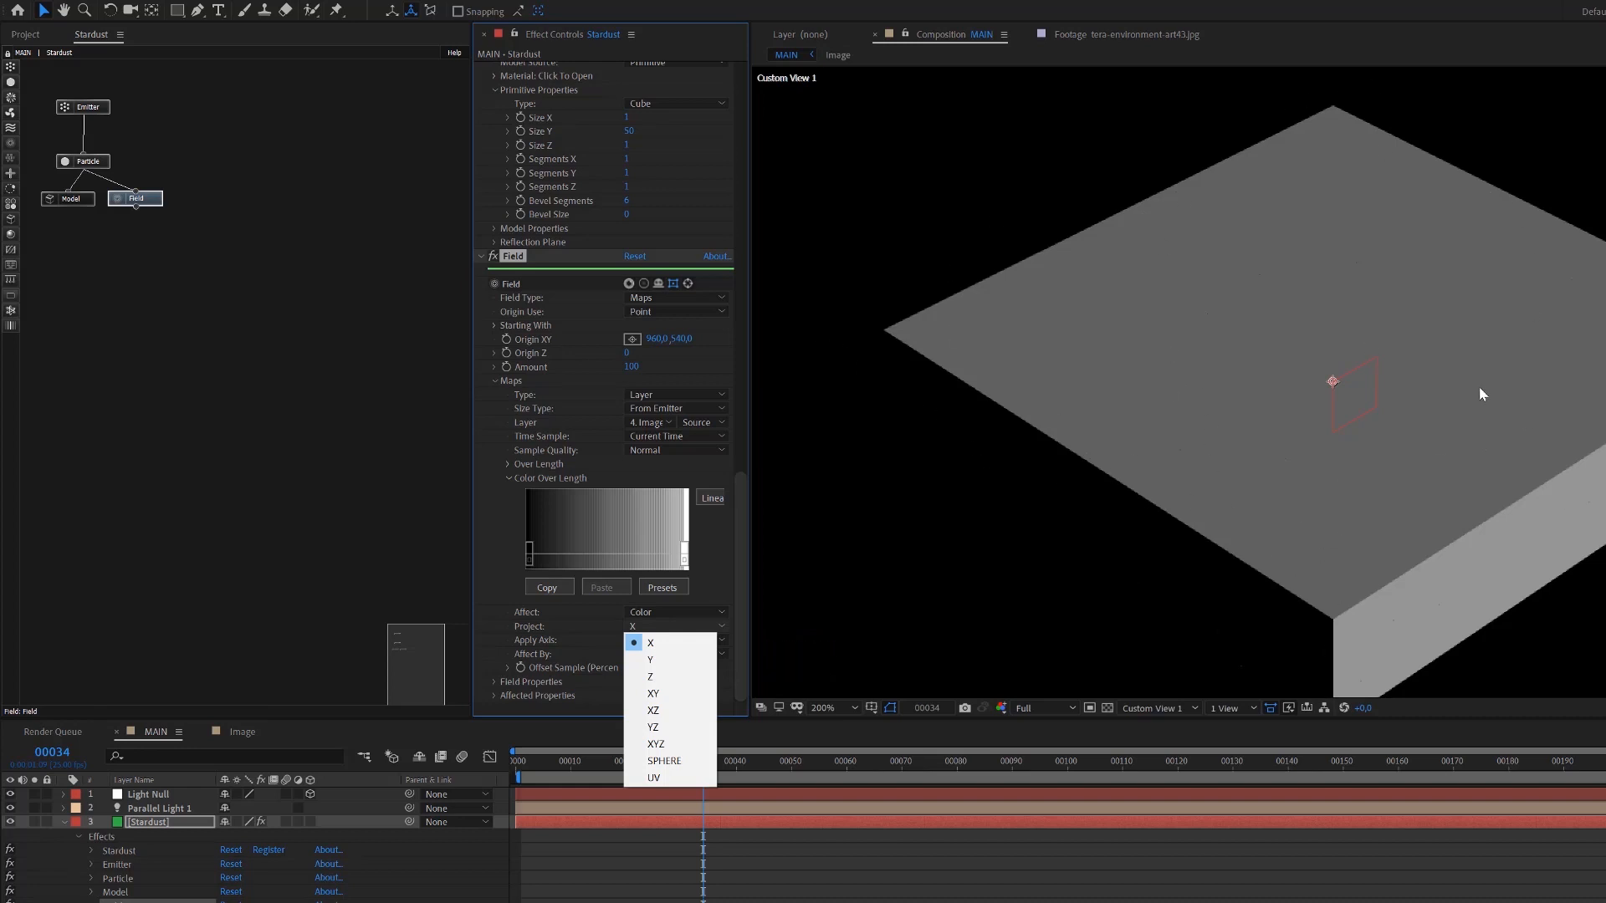
click(667, 712)
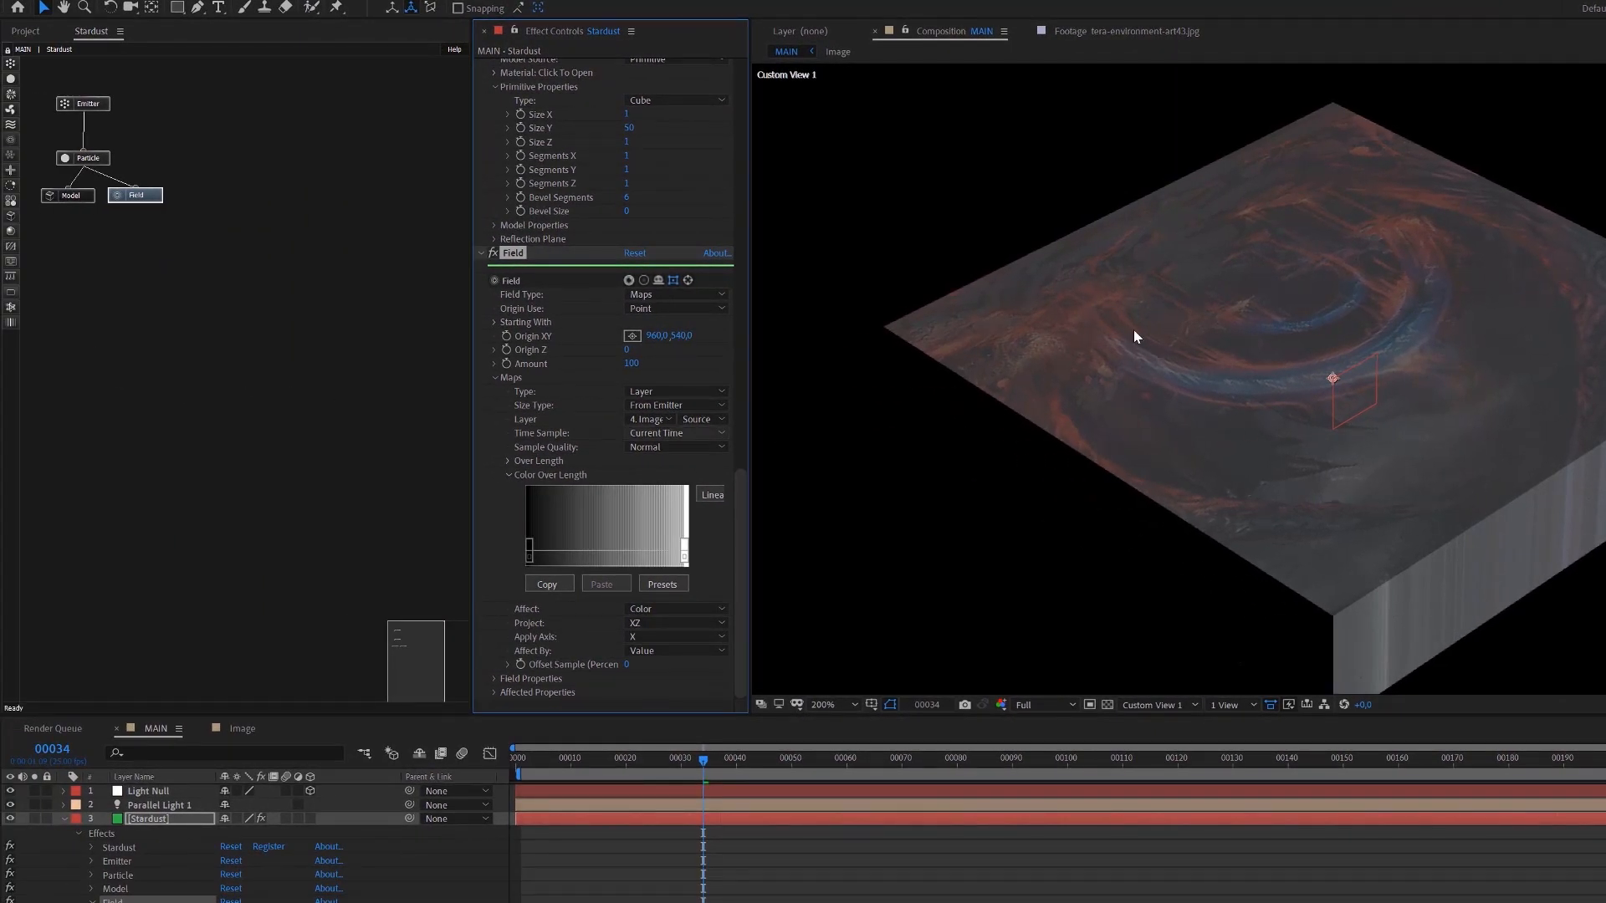
Attach a Material node to the Model node and align it directly beneath
click(74, 199)
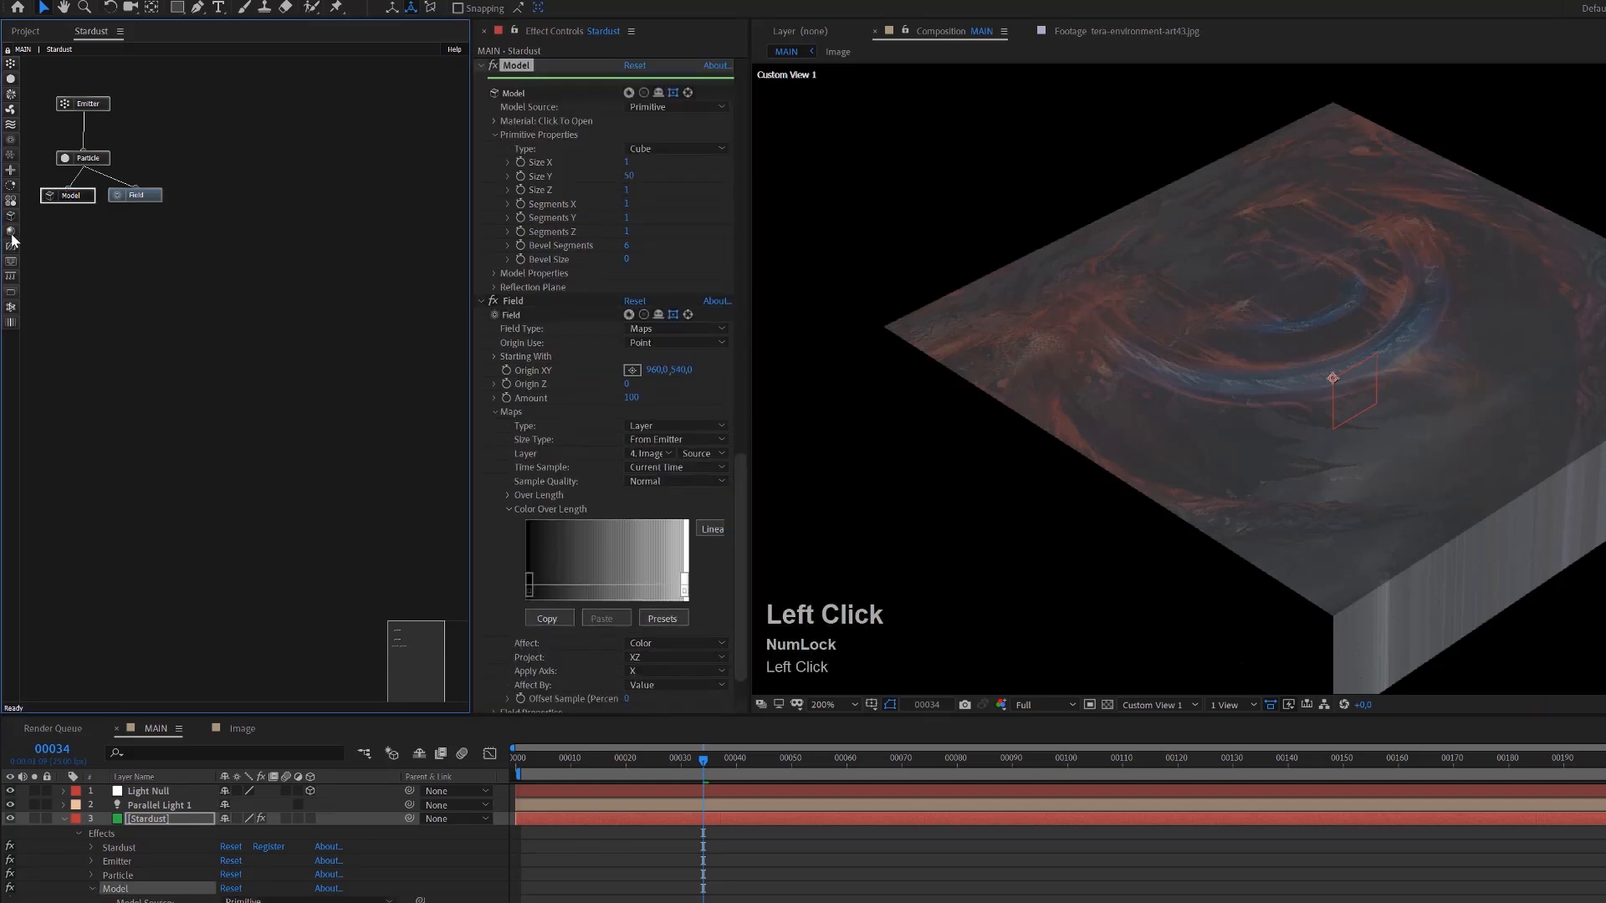
drag(12, 234, 68, 203)
click(59, 236)
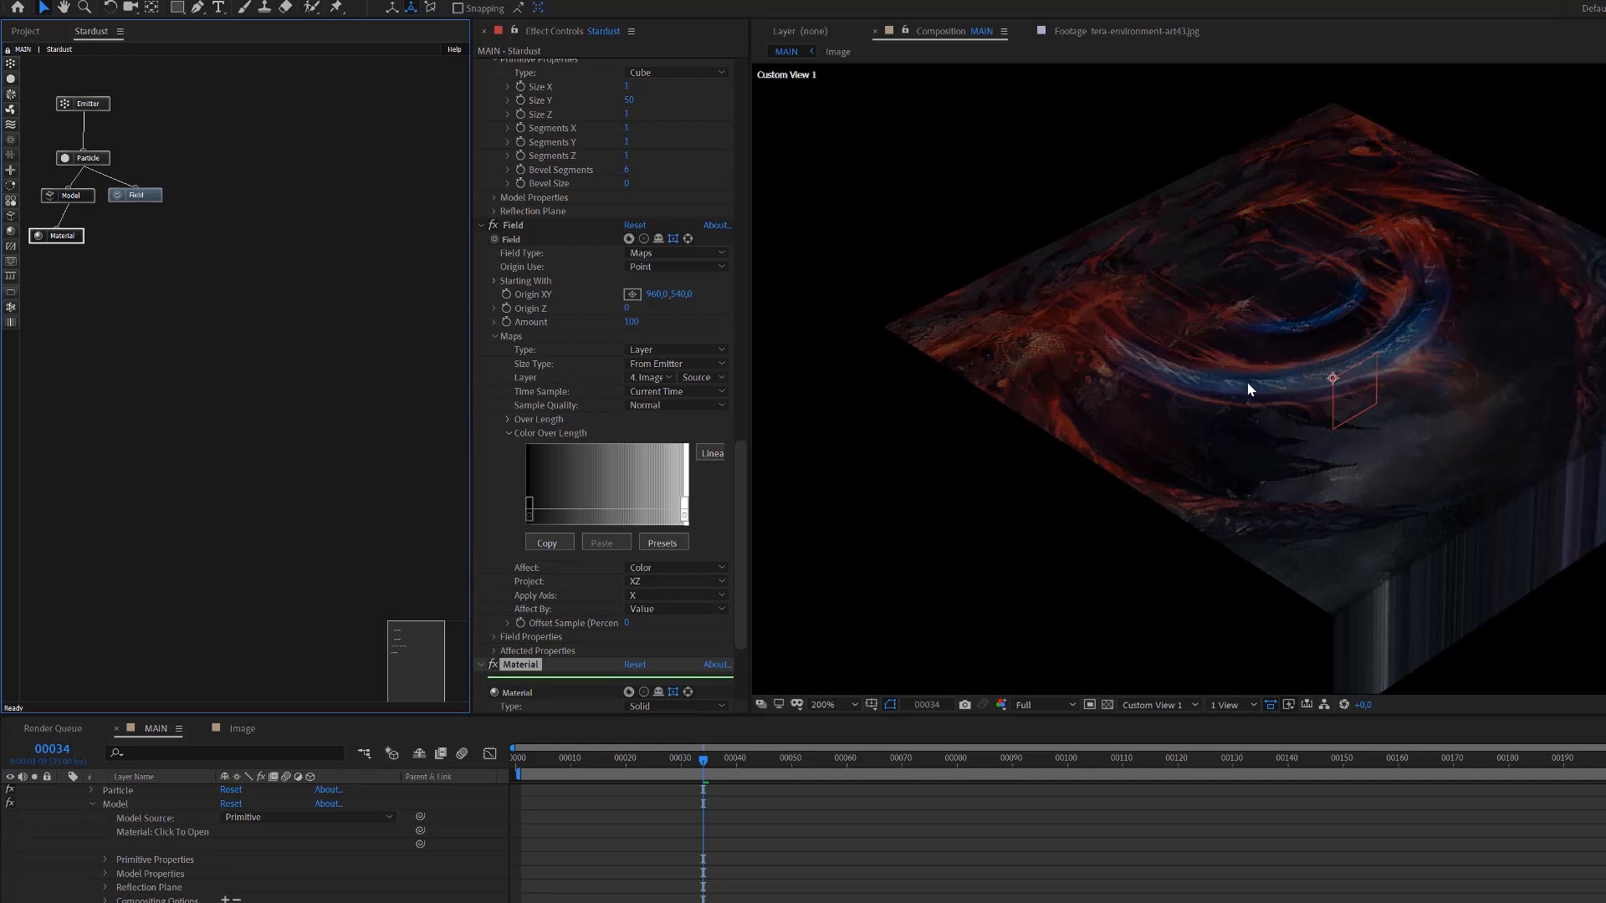
drag(58, 236, 71, 228)
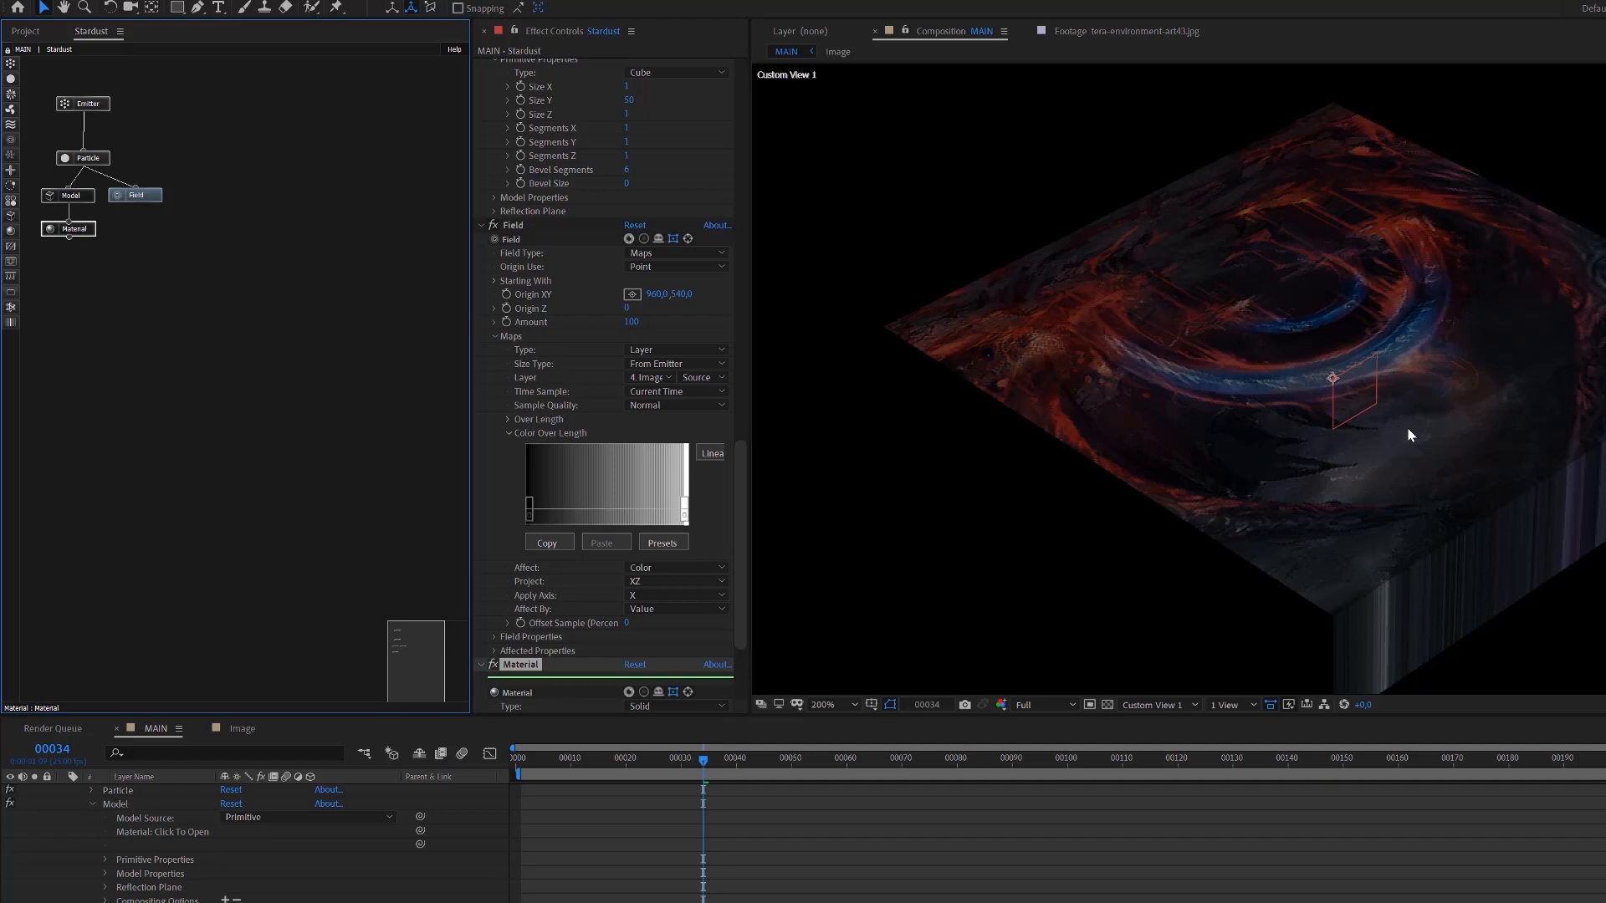
Frame the image-coloured cube grid close up from an angle to examine its surface
scroll(1300, 423, down, 2)
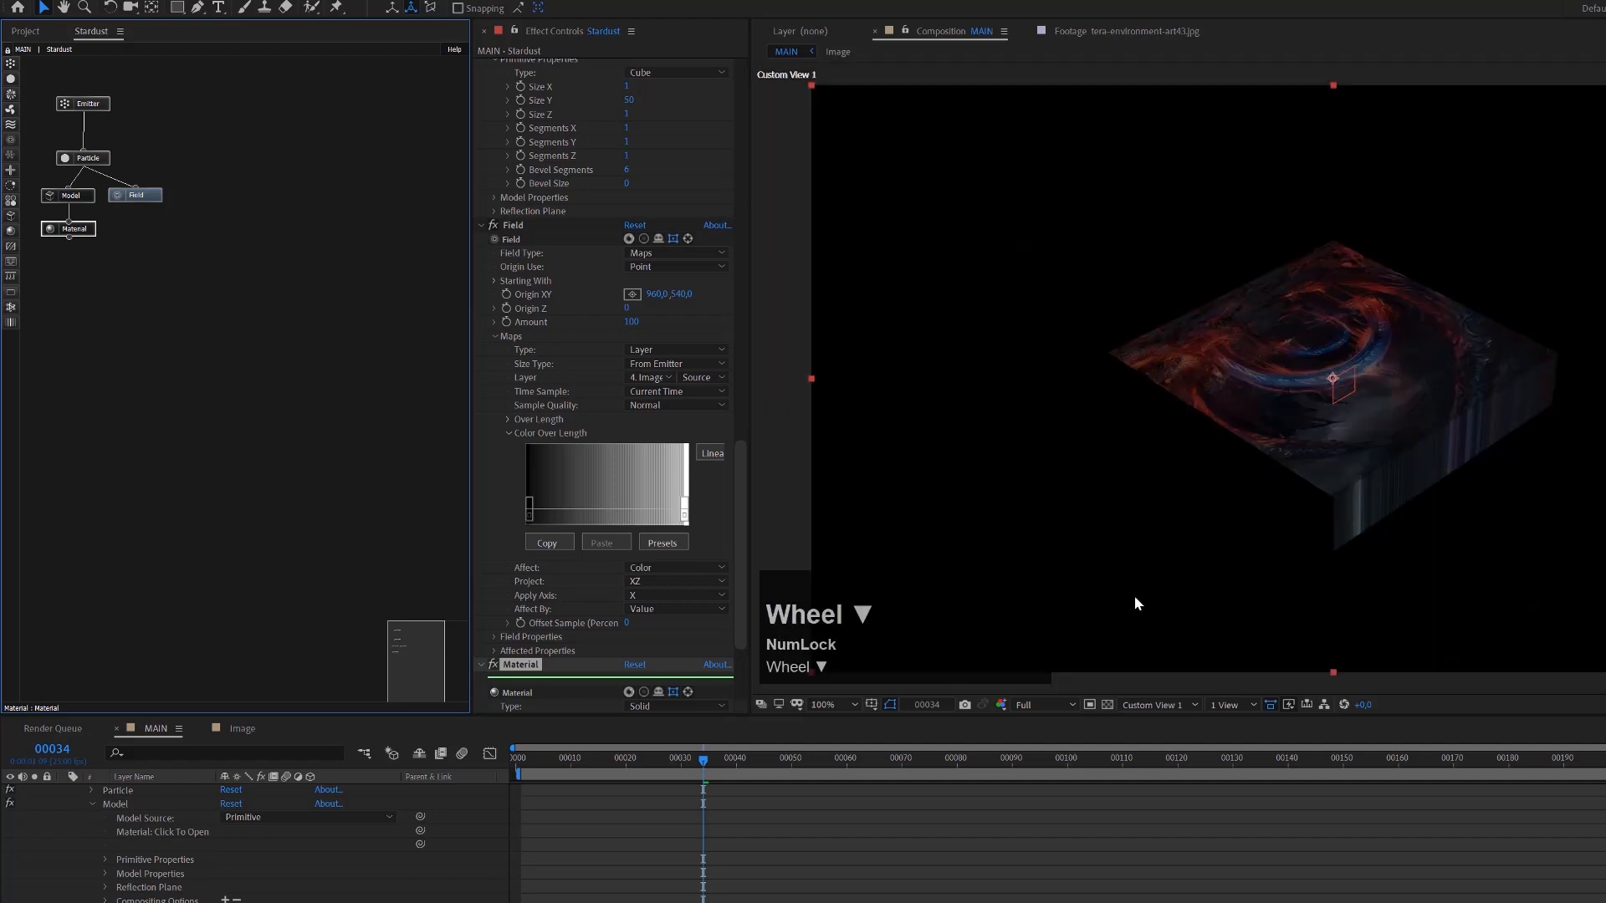
key(c)
key(c)
key(c)
drag(1329, 453, 1556, 160)
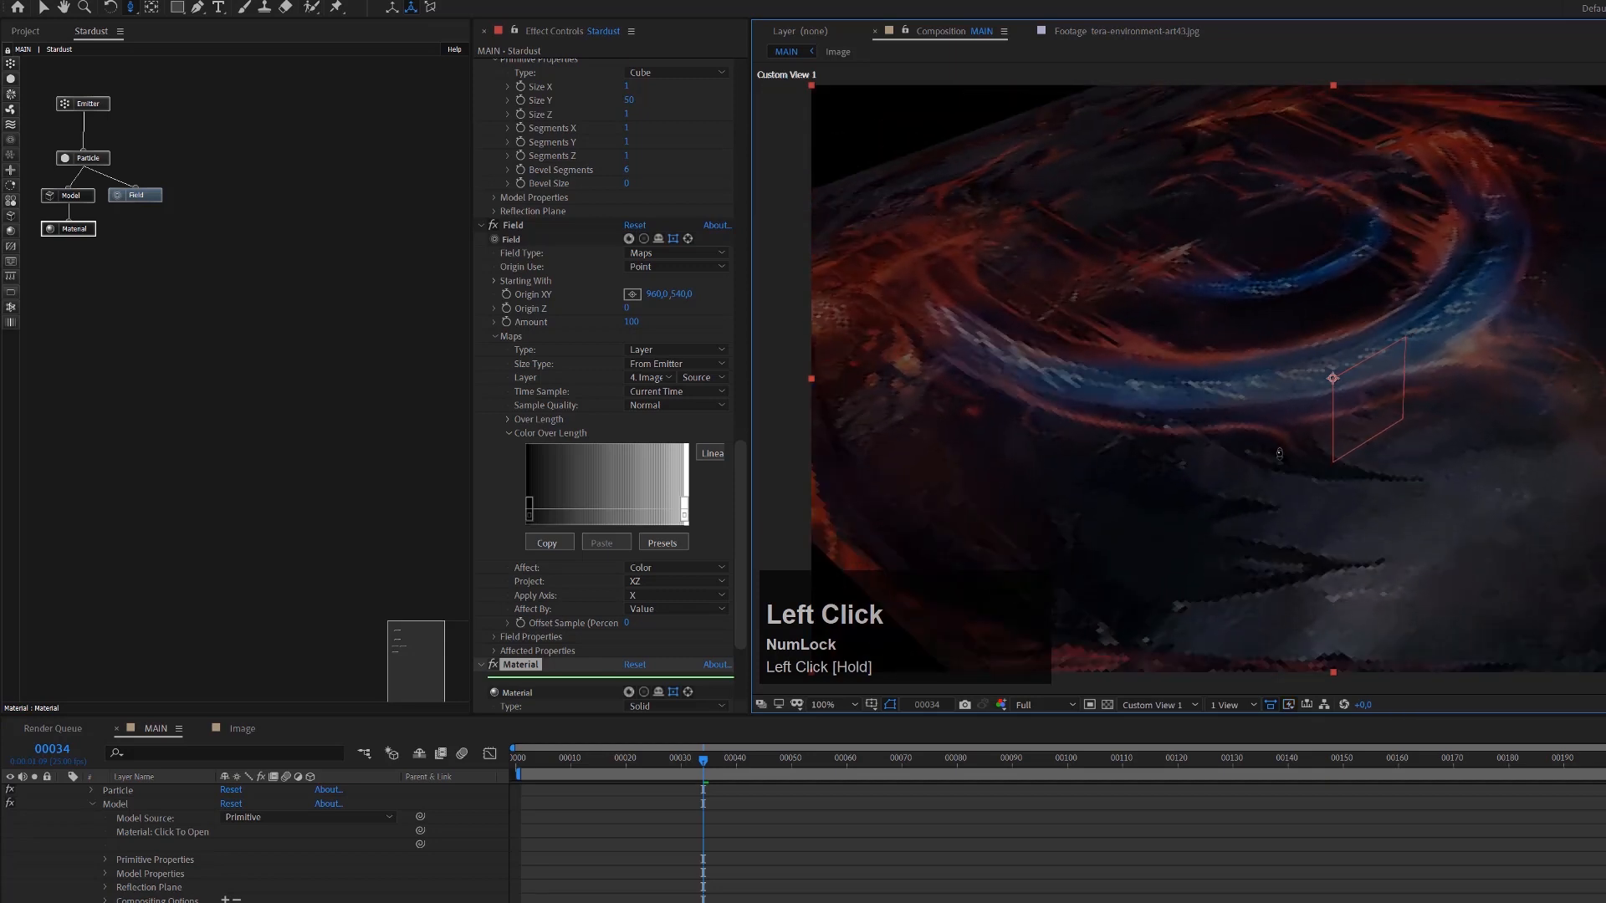
drag(1182, 449, 1177, 448)
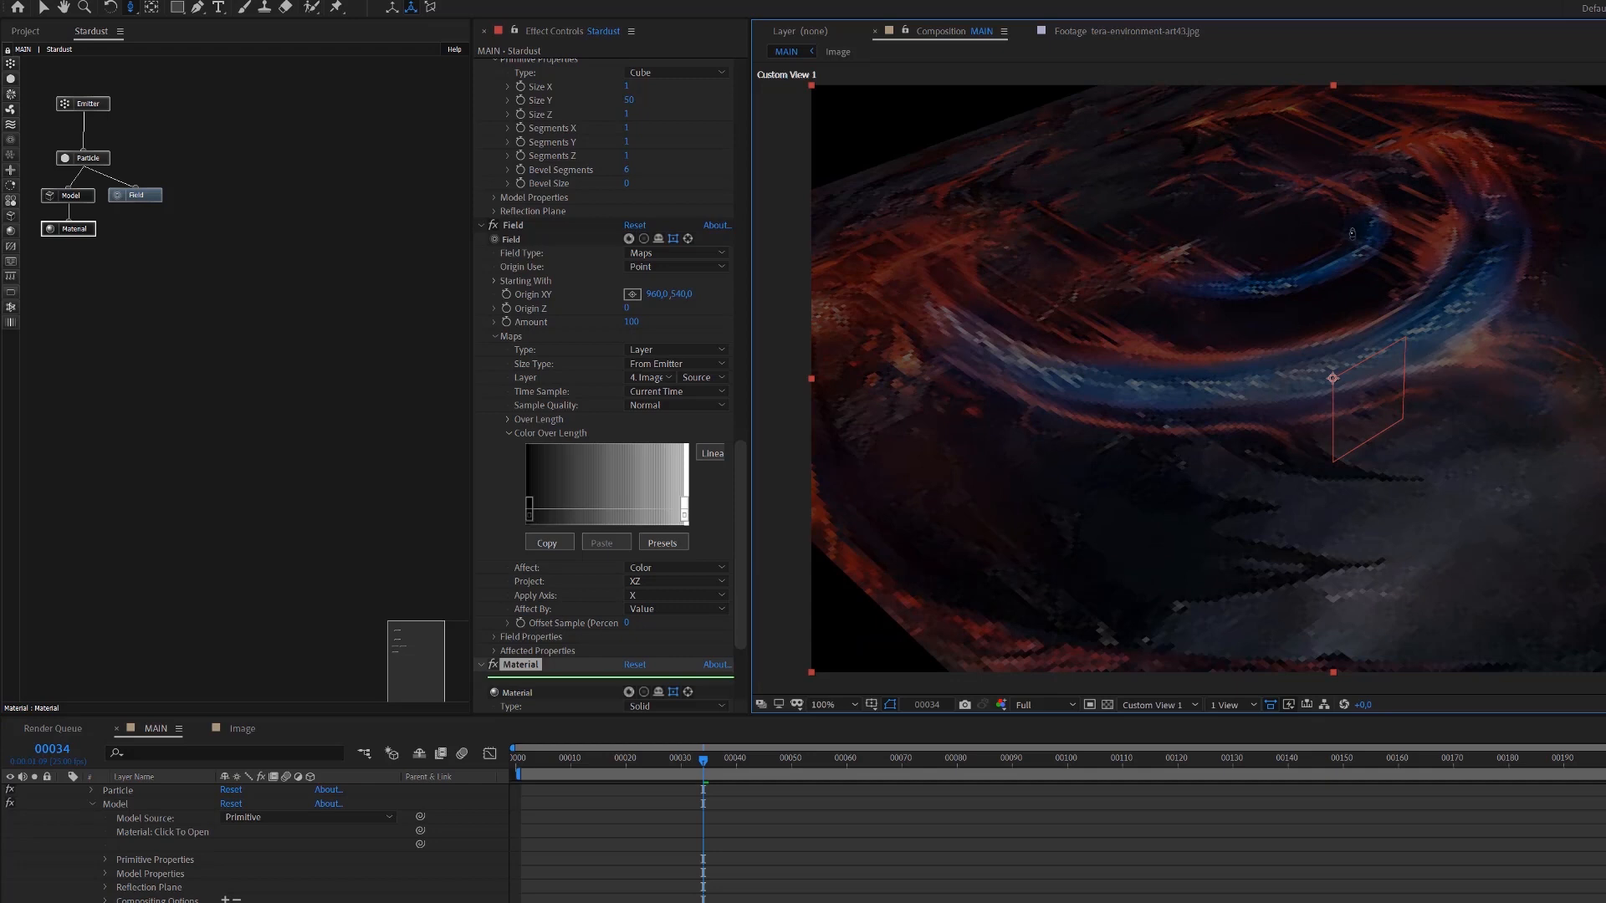
Rename the Field effect to Color Field
click(148, 198)
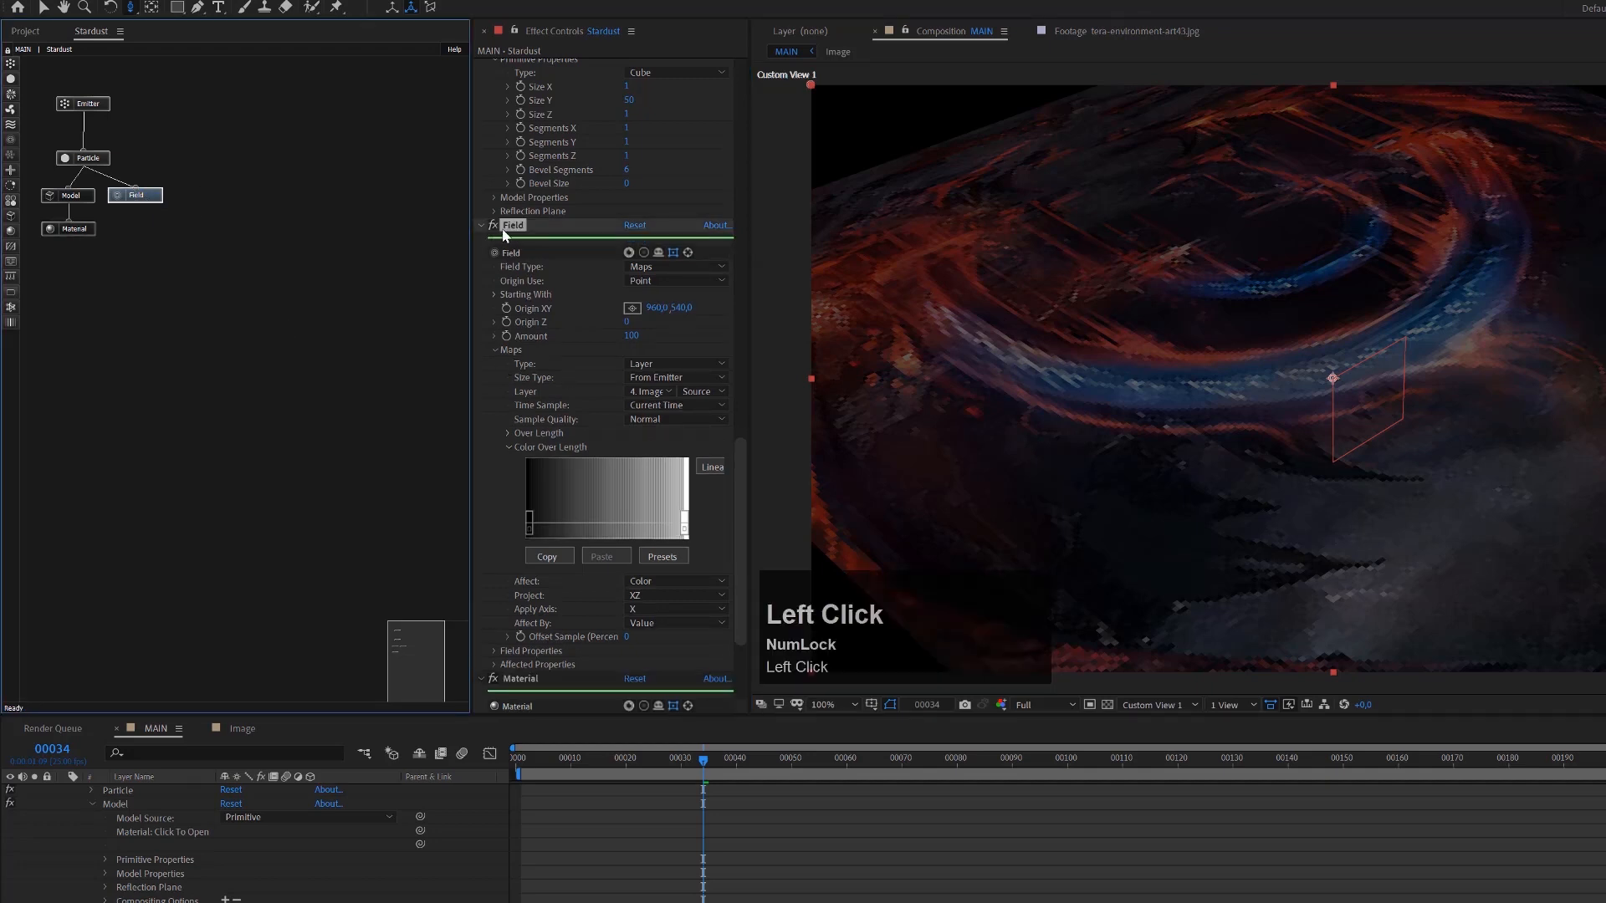
key(Return)
key(Right)
key(Left)
text(Color)
key(Return)
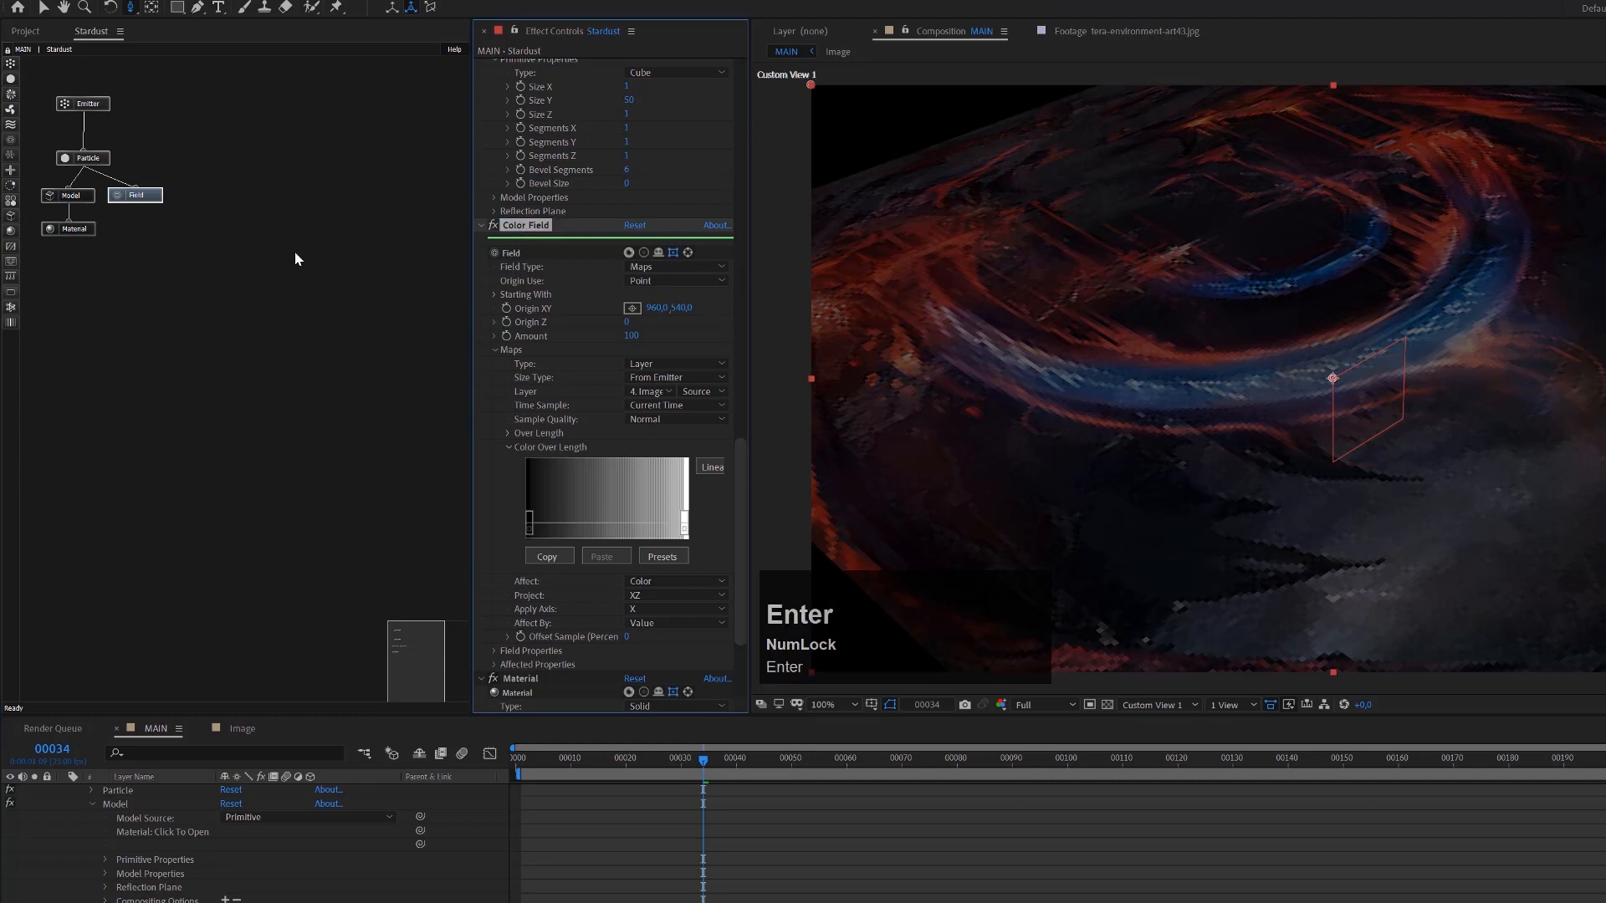
click(210, 243)
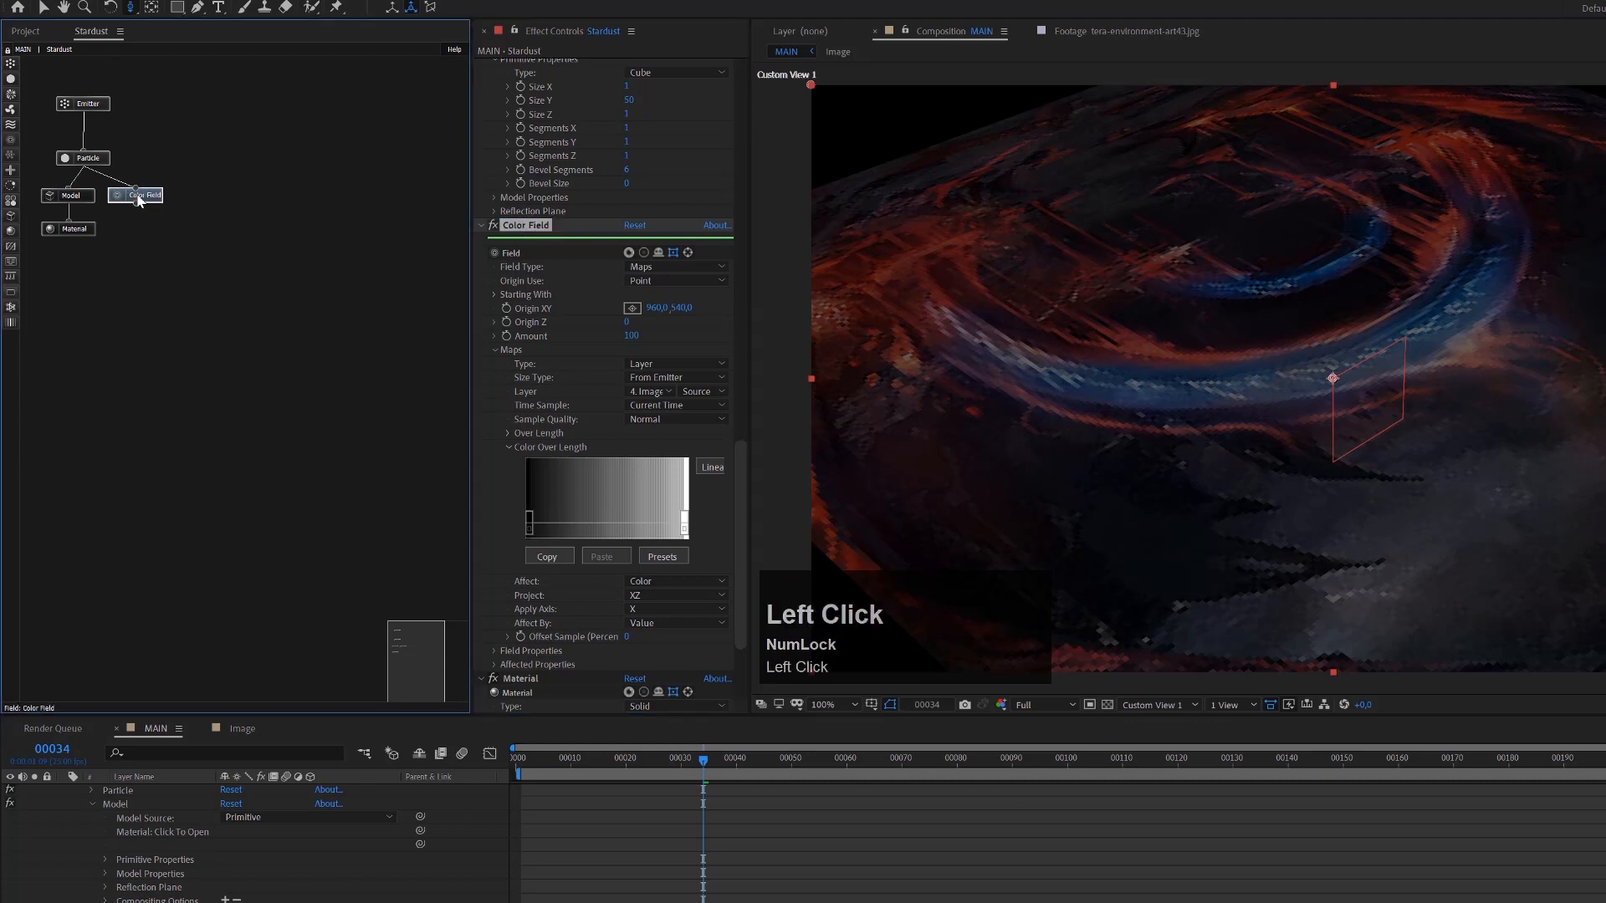
Duplicate the Color Field node and connect the copy beneath the original
key(ctrl+d)
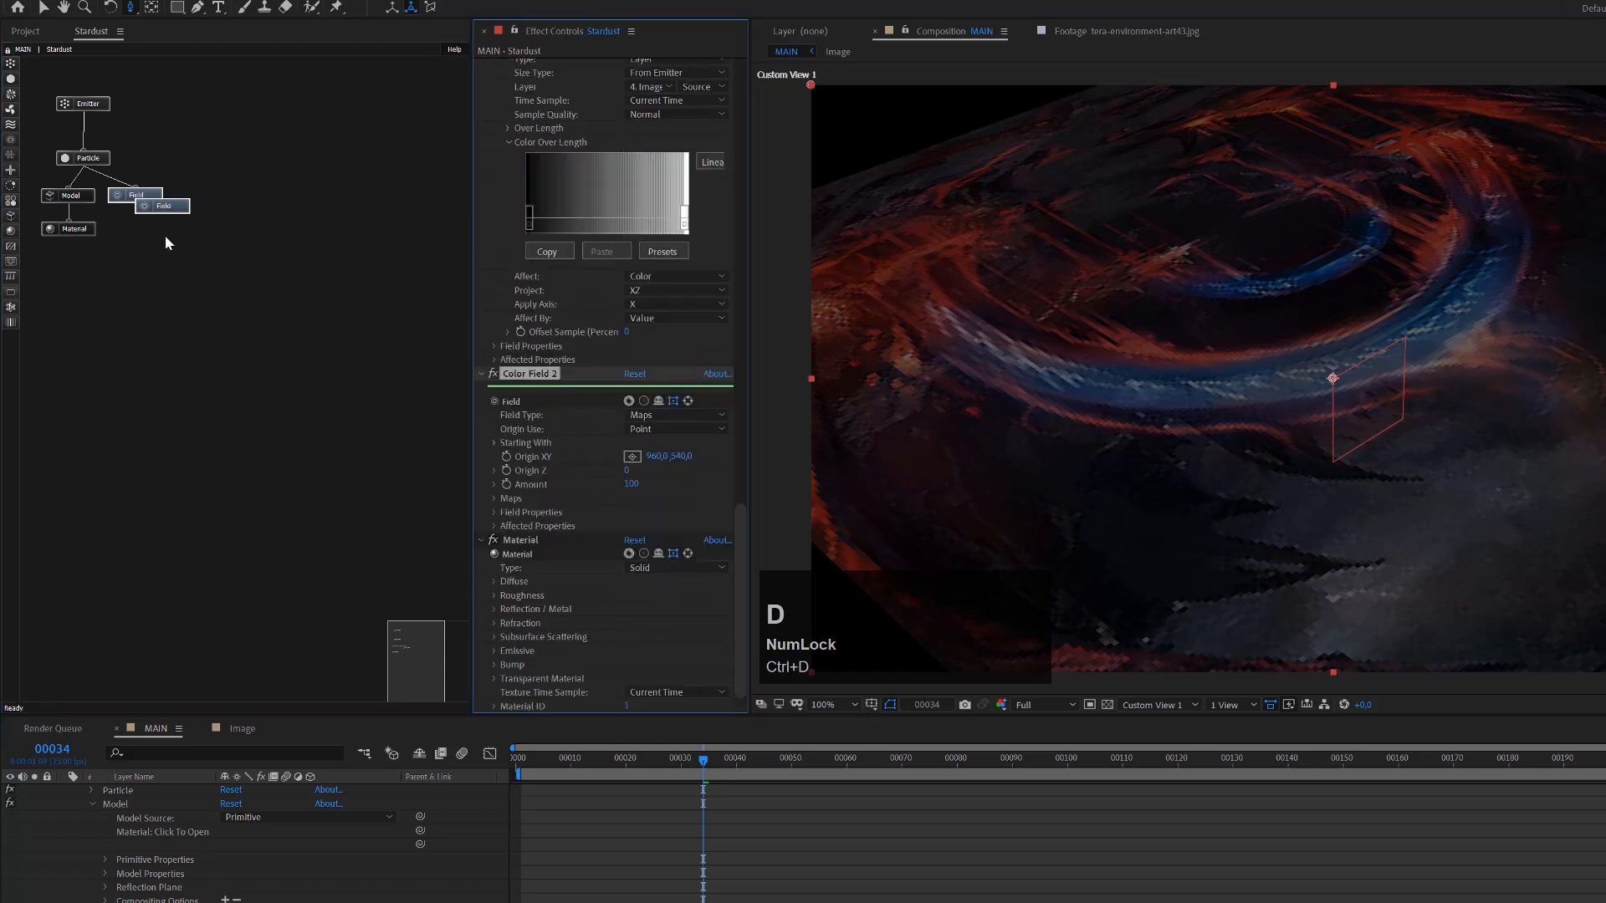
drag(171, 211, 146, 233)
click(140, 197)
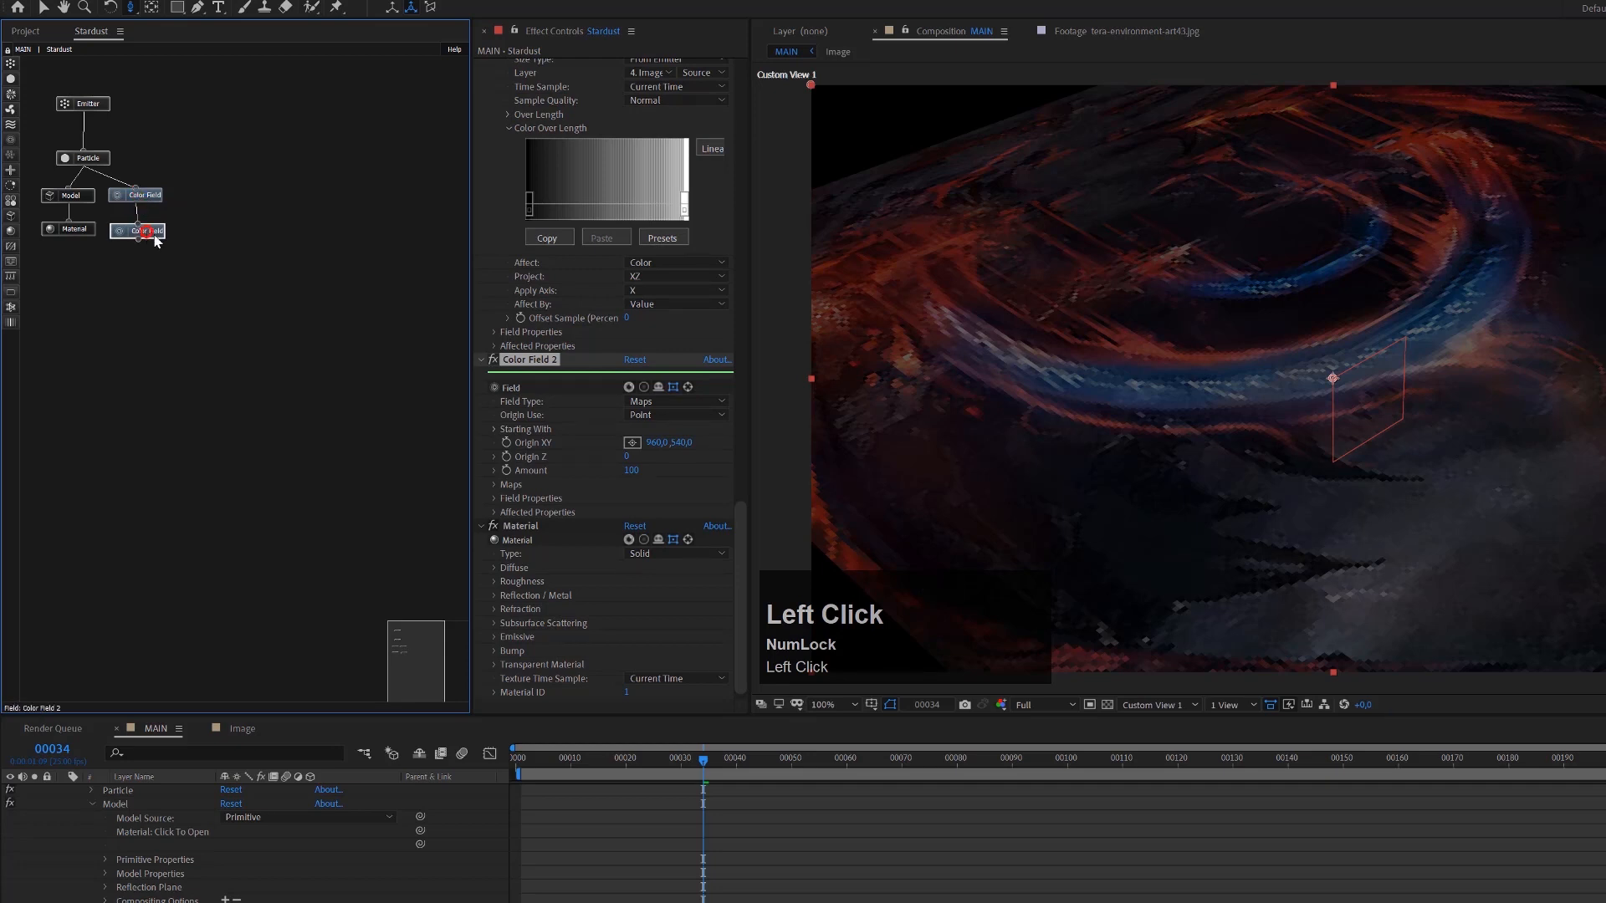
Rename the duplicated field effect to Position Field
click(529, 366)
key(Return)
text(Position Field)
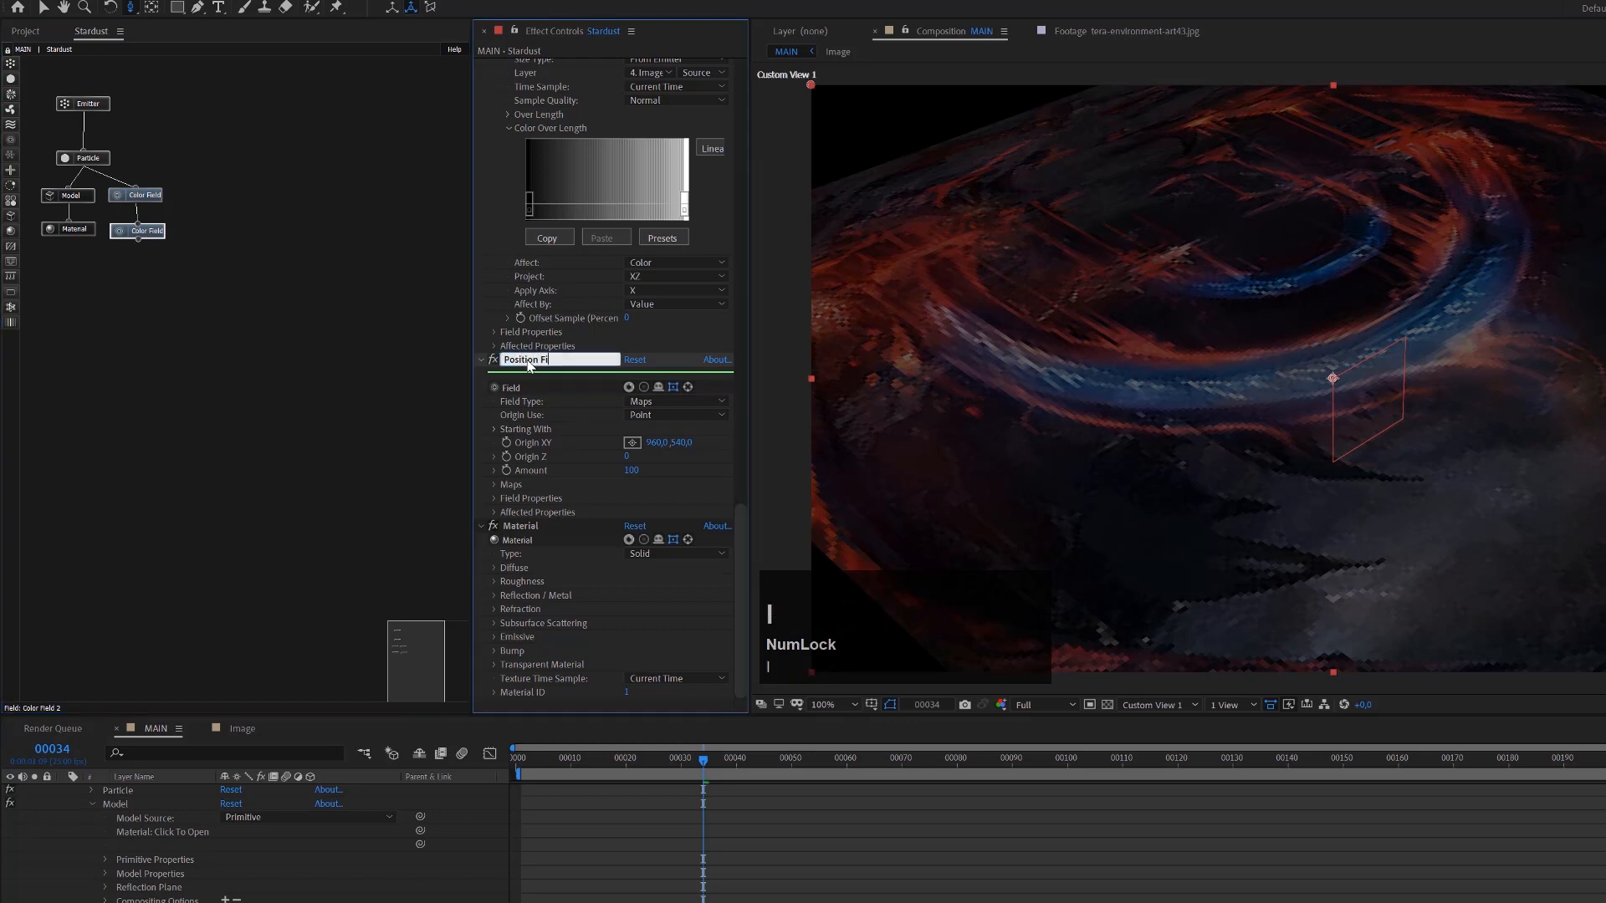
click(582, 449)
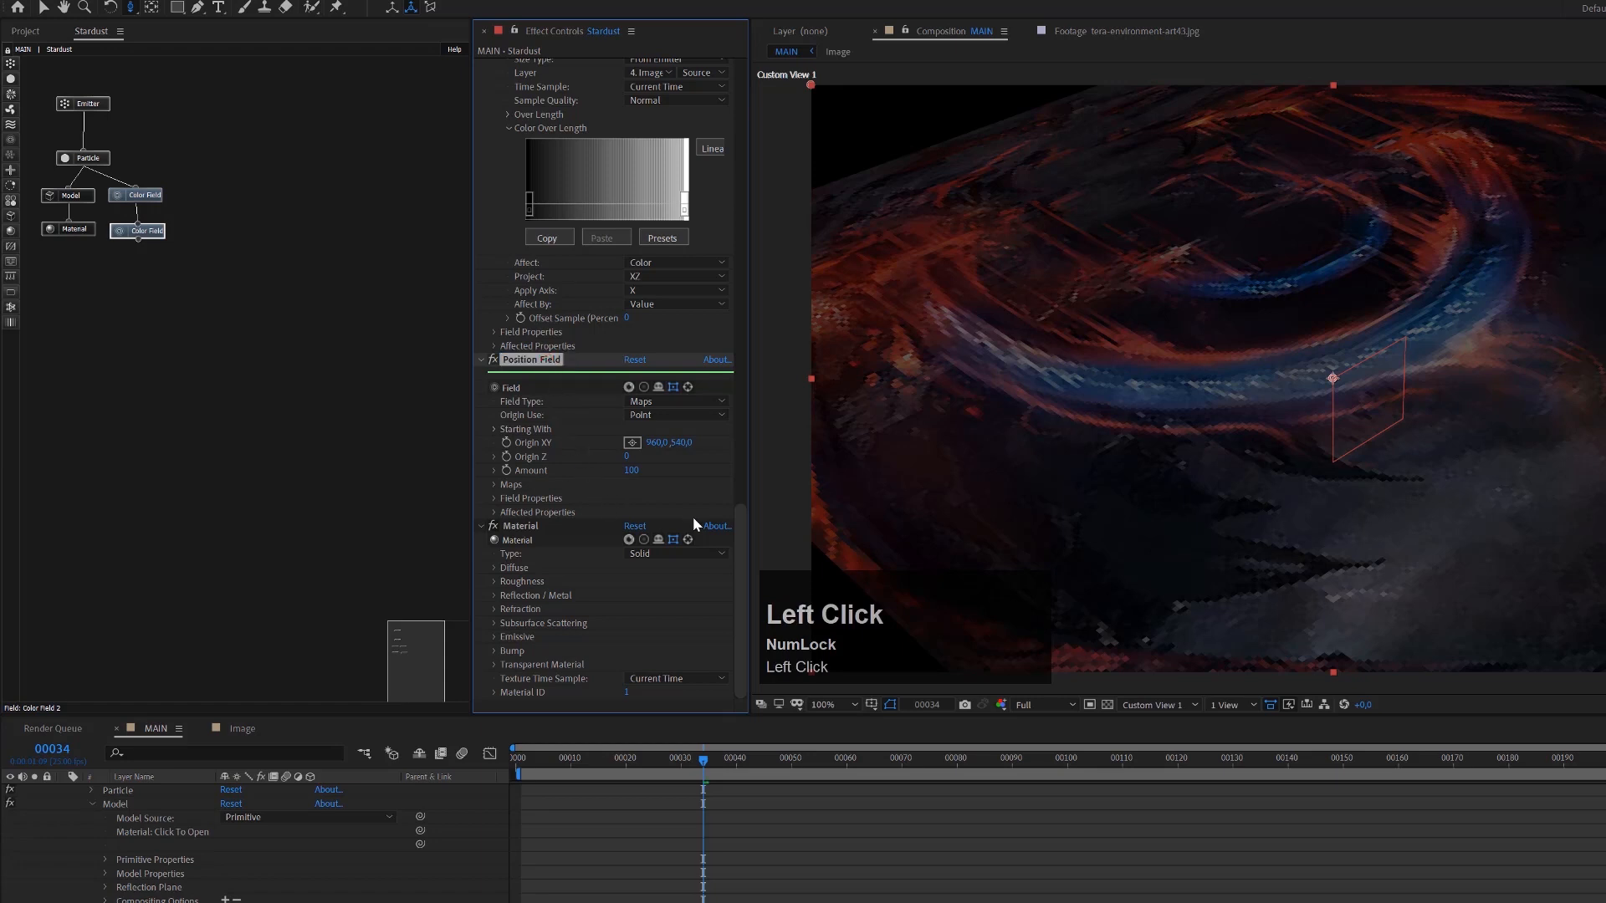
Make the Position Field's map affect Position and apply it on the Y axis
click(495, 485)
scroll(605, 450, down, 2)
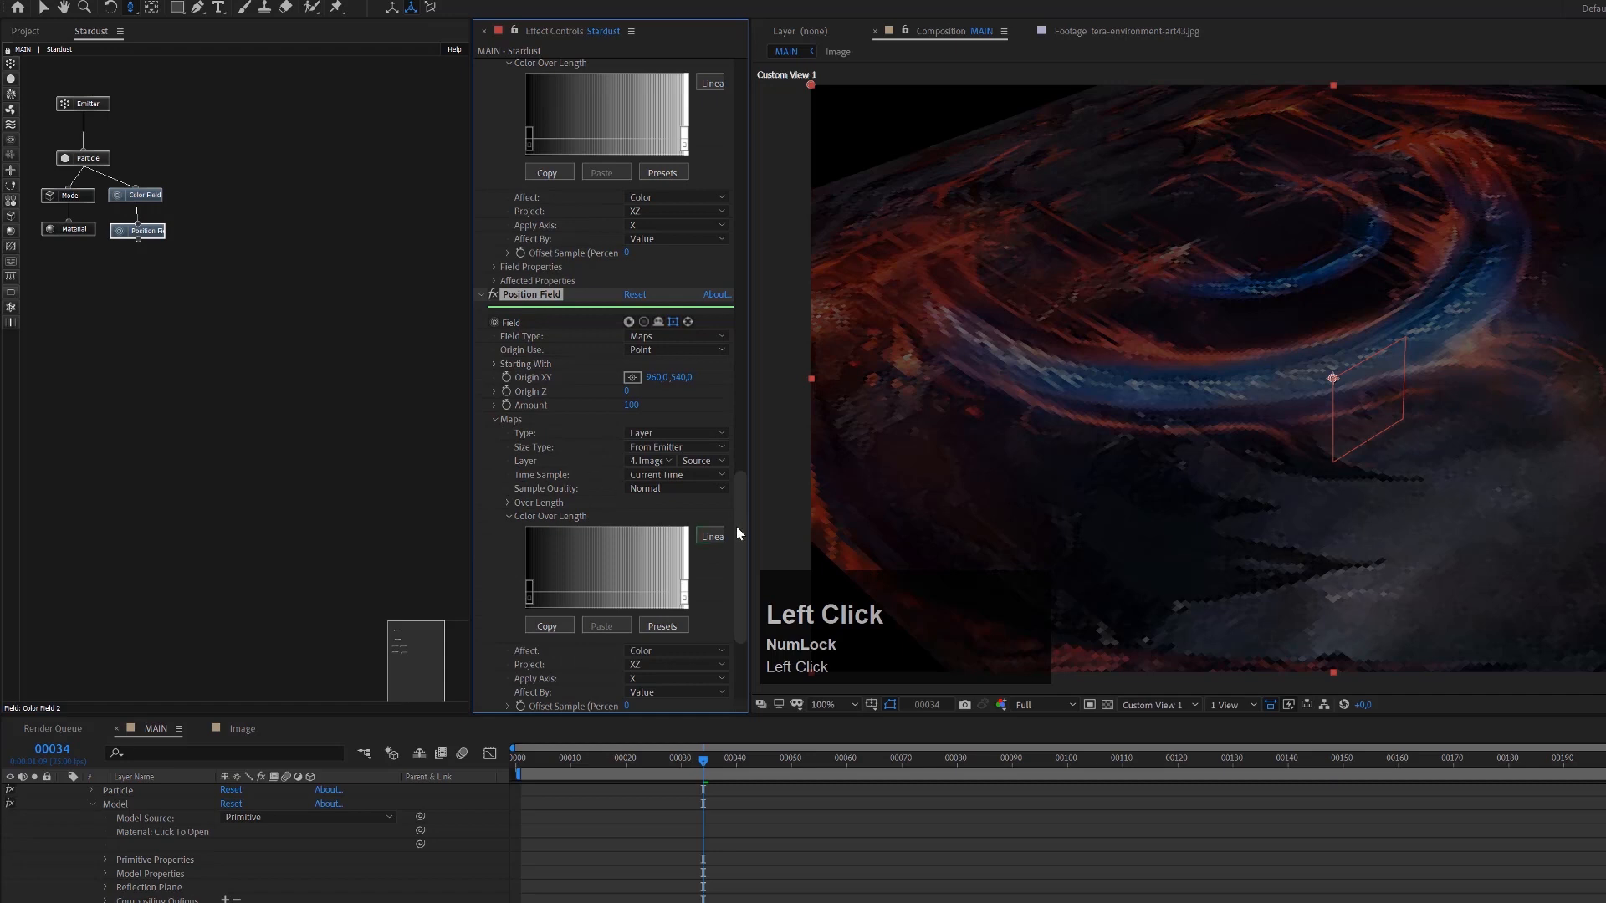
drag(742, 549, 739, 591)
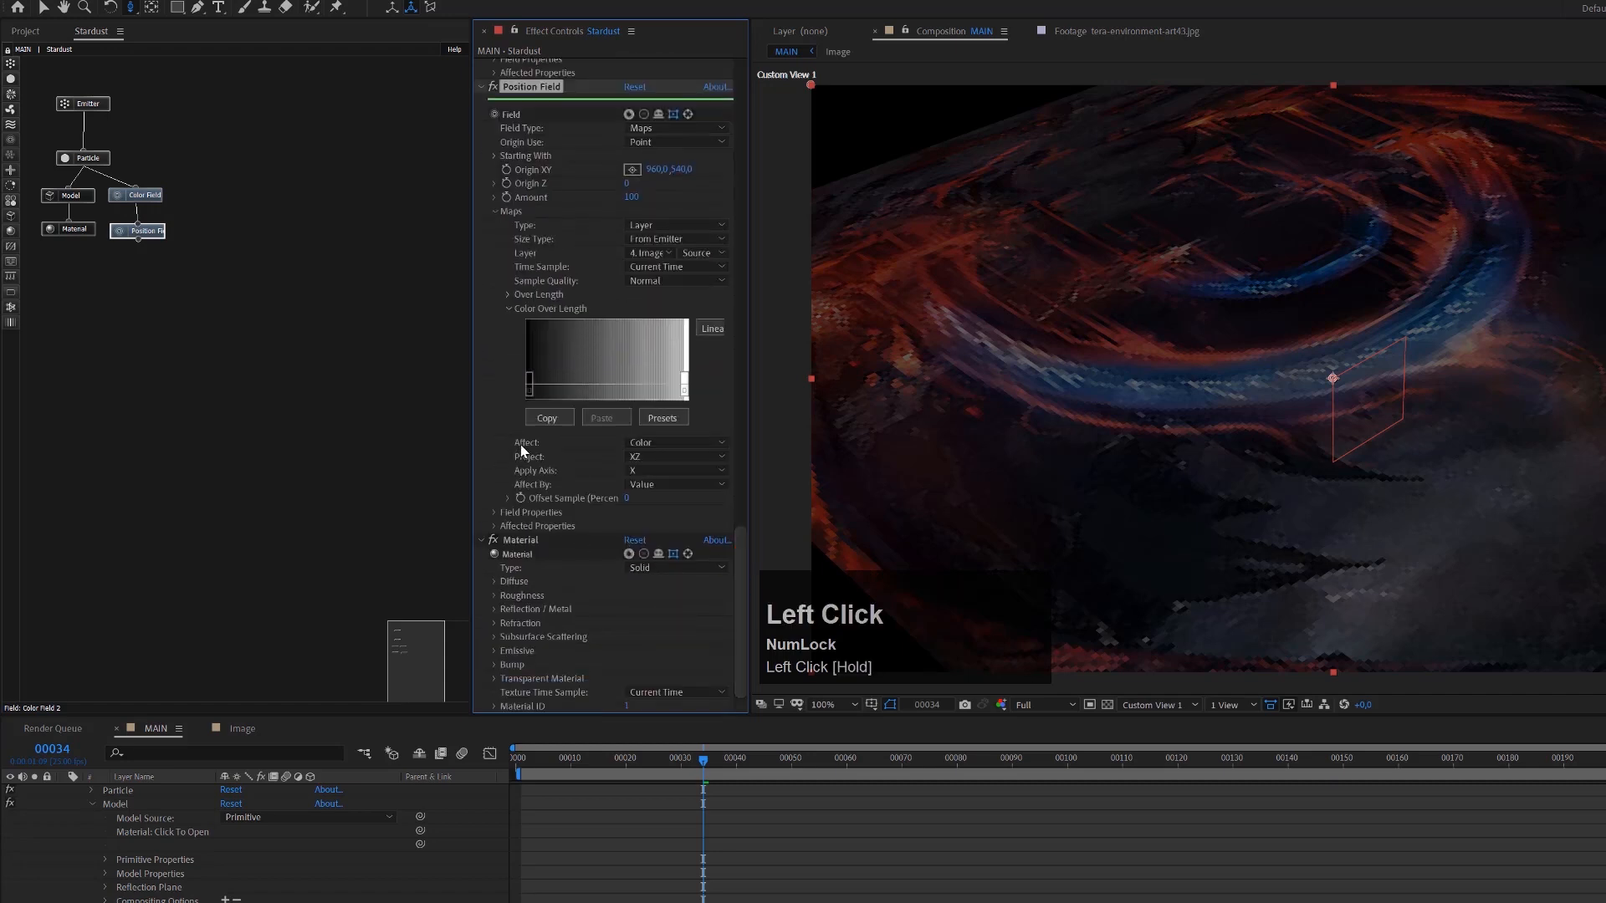
click(661, 443)
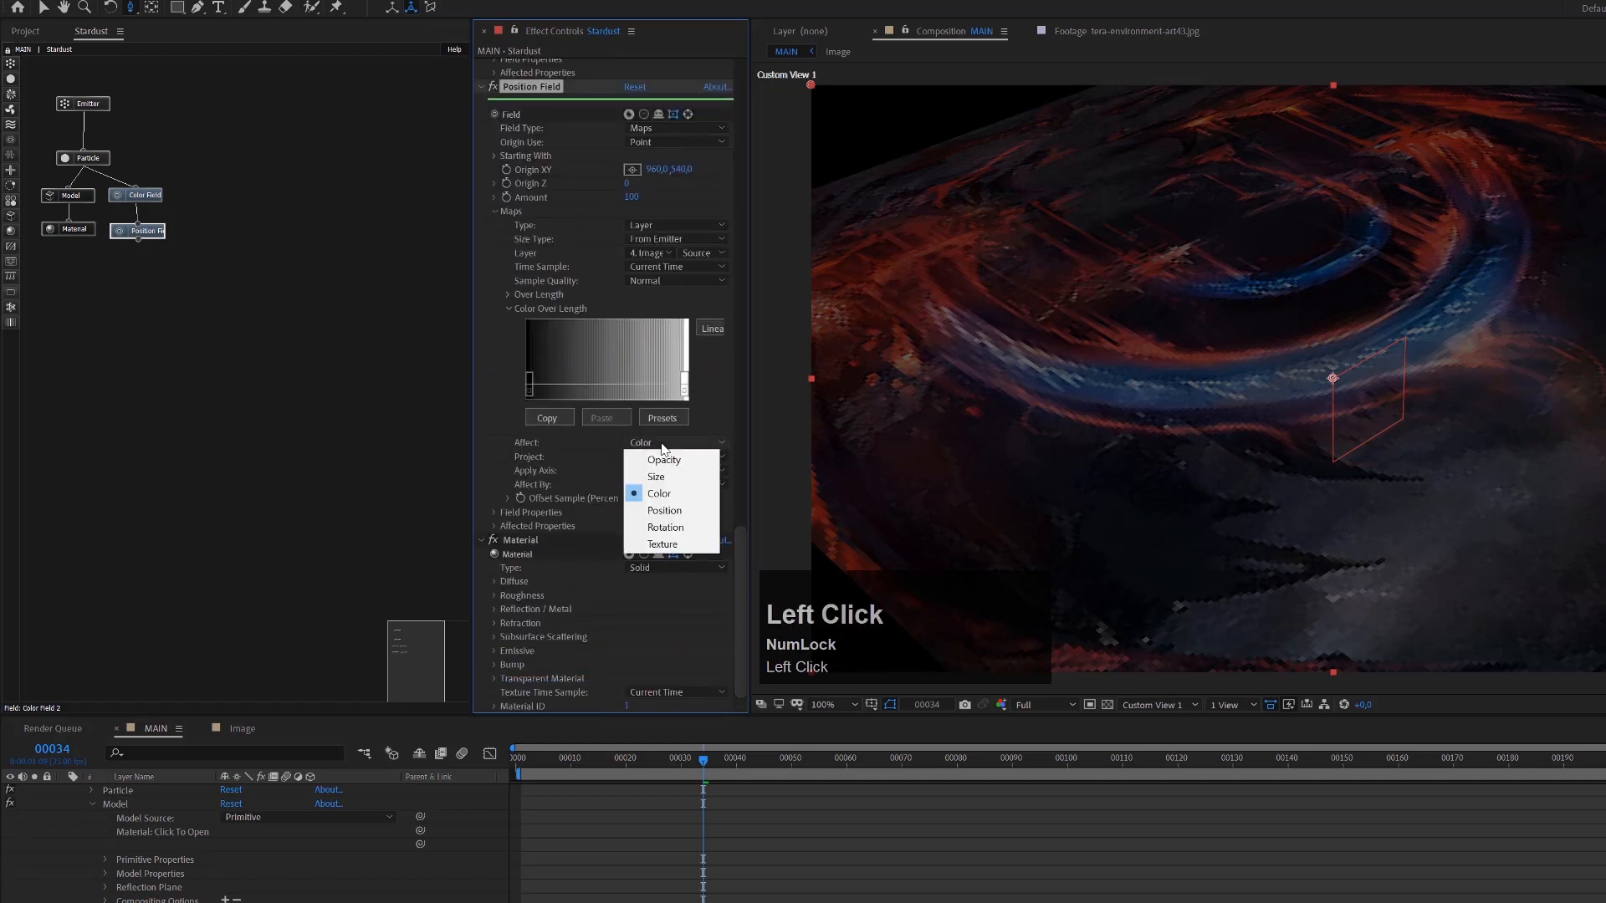
click(670, 510)
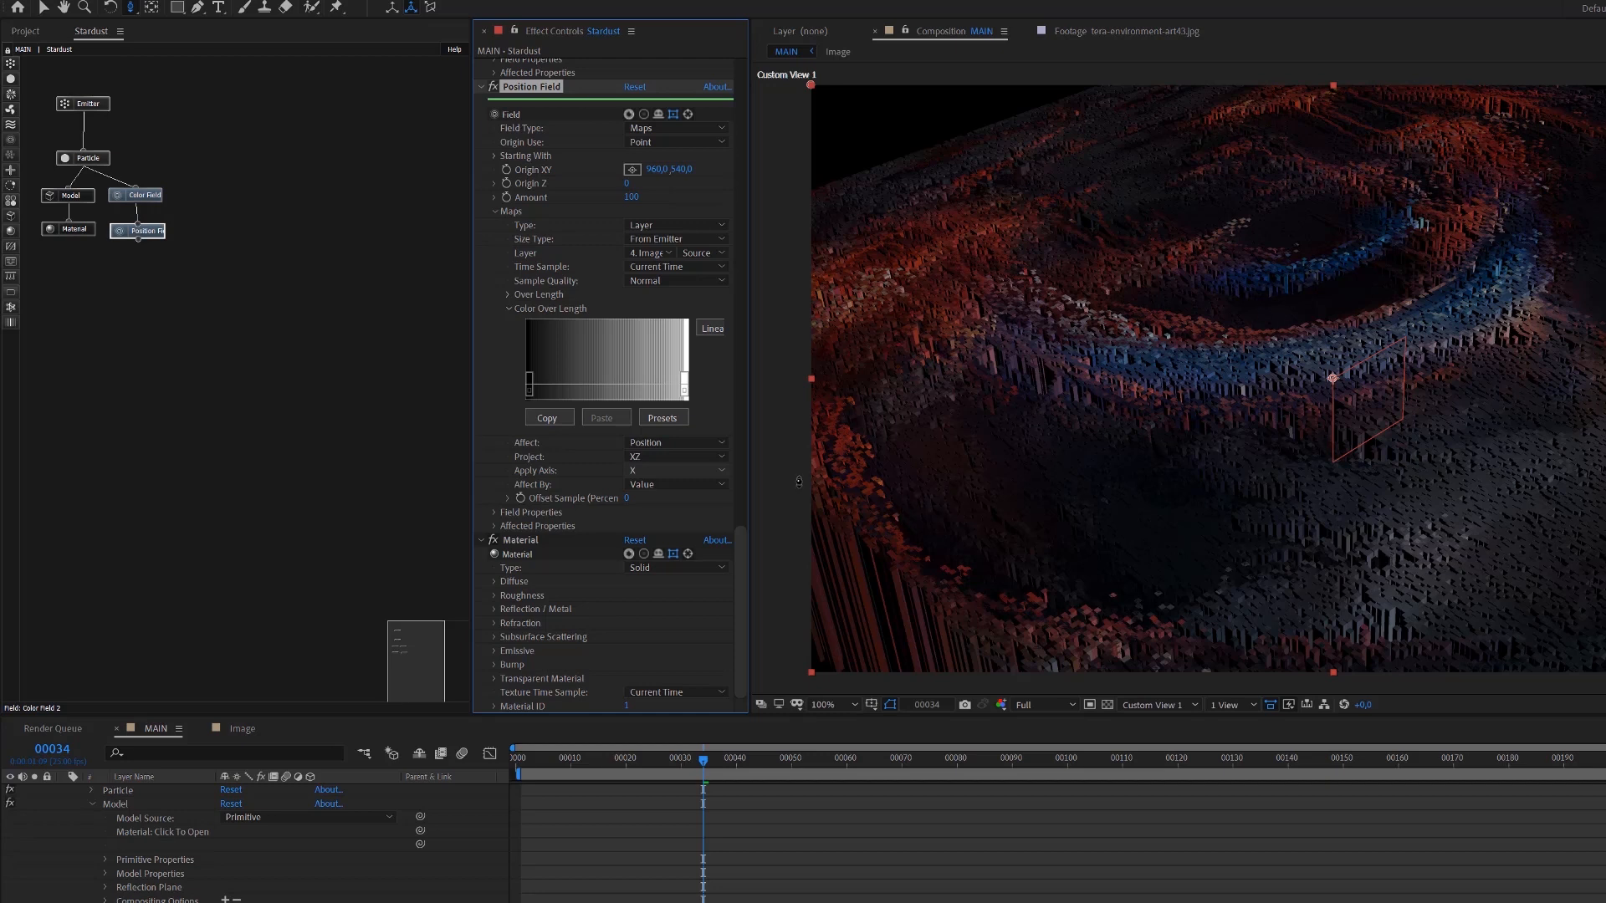
click(649, 471)
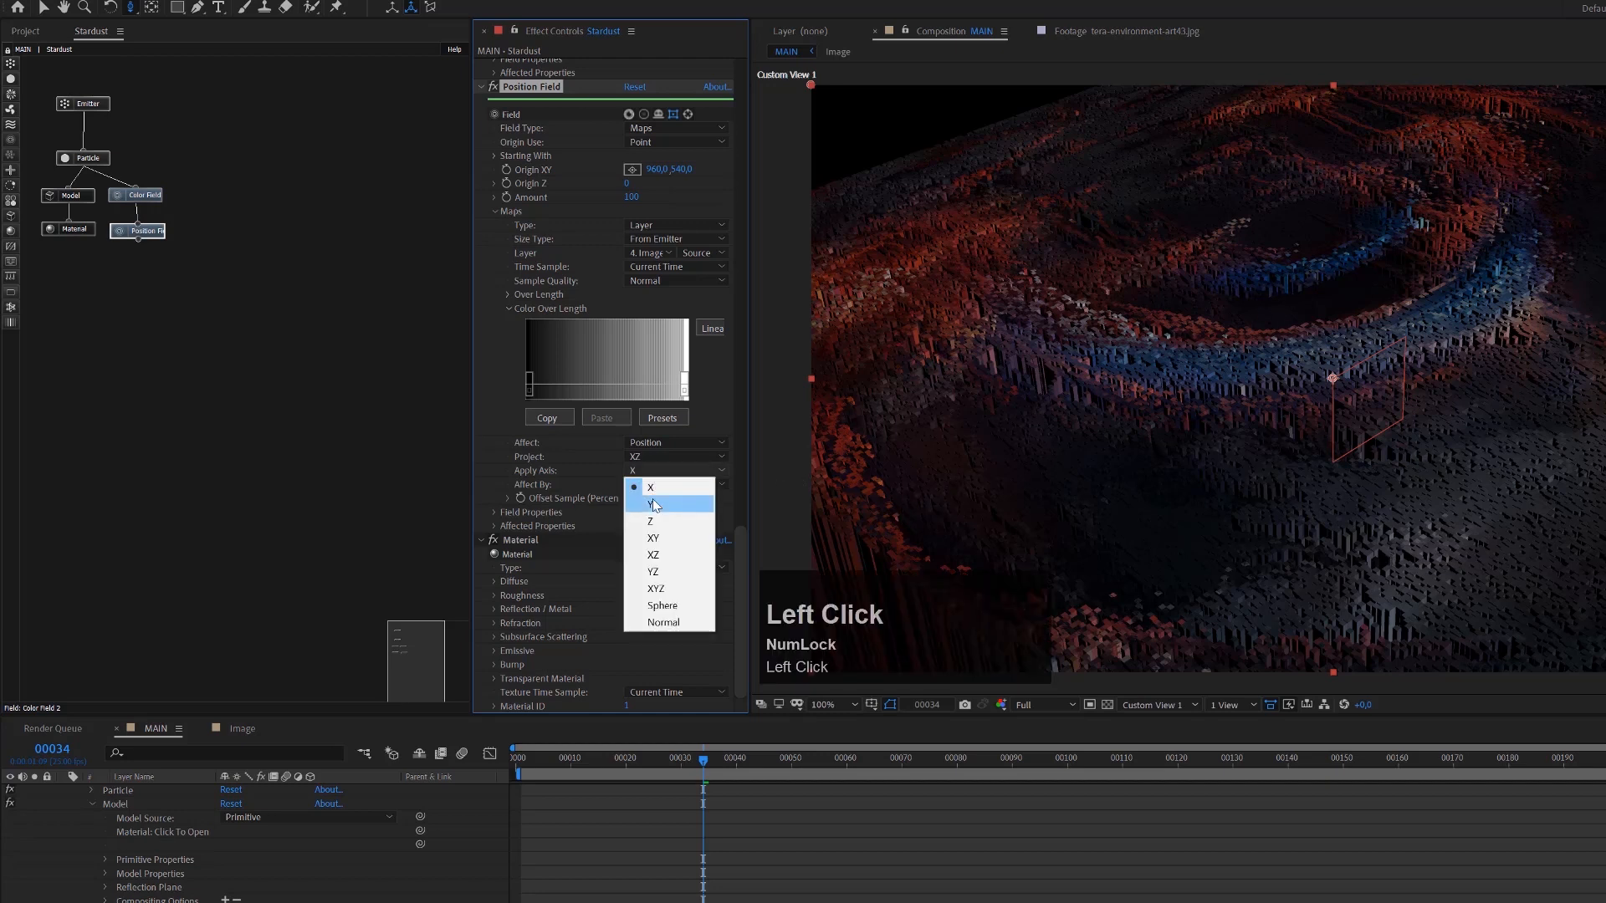
click(653, 502)
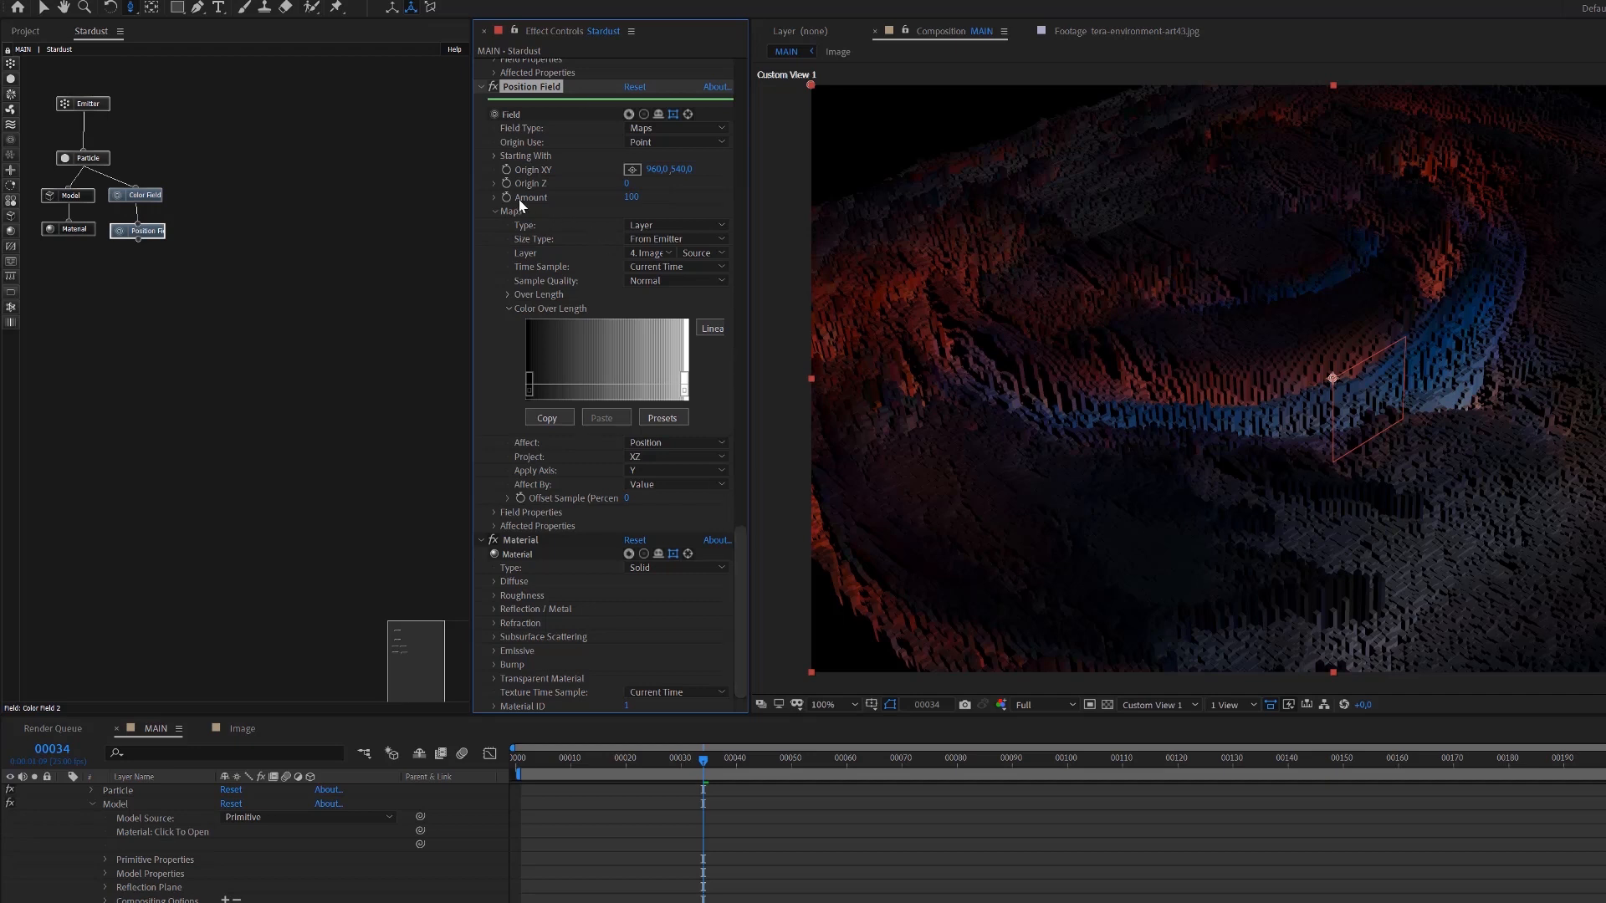
Set the Position Field's Amount to -100 and expand its Affected Properties
click(632, 197)
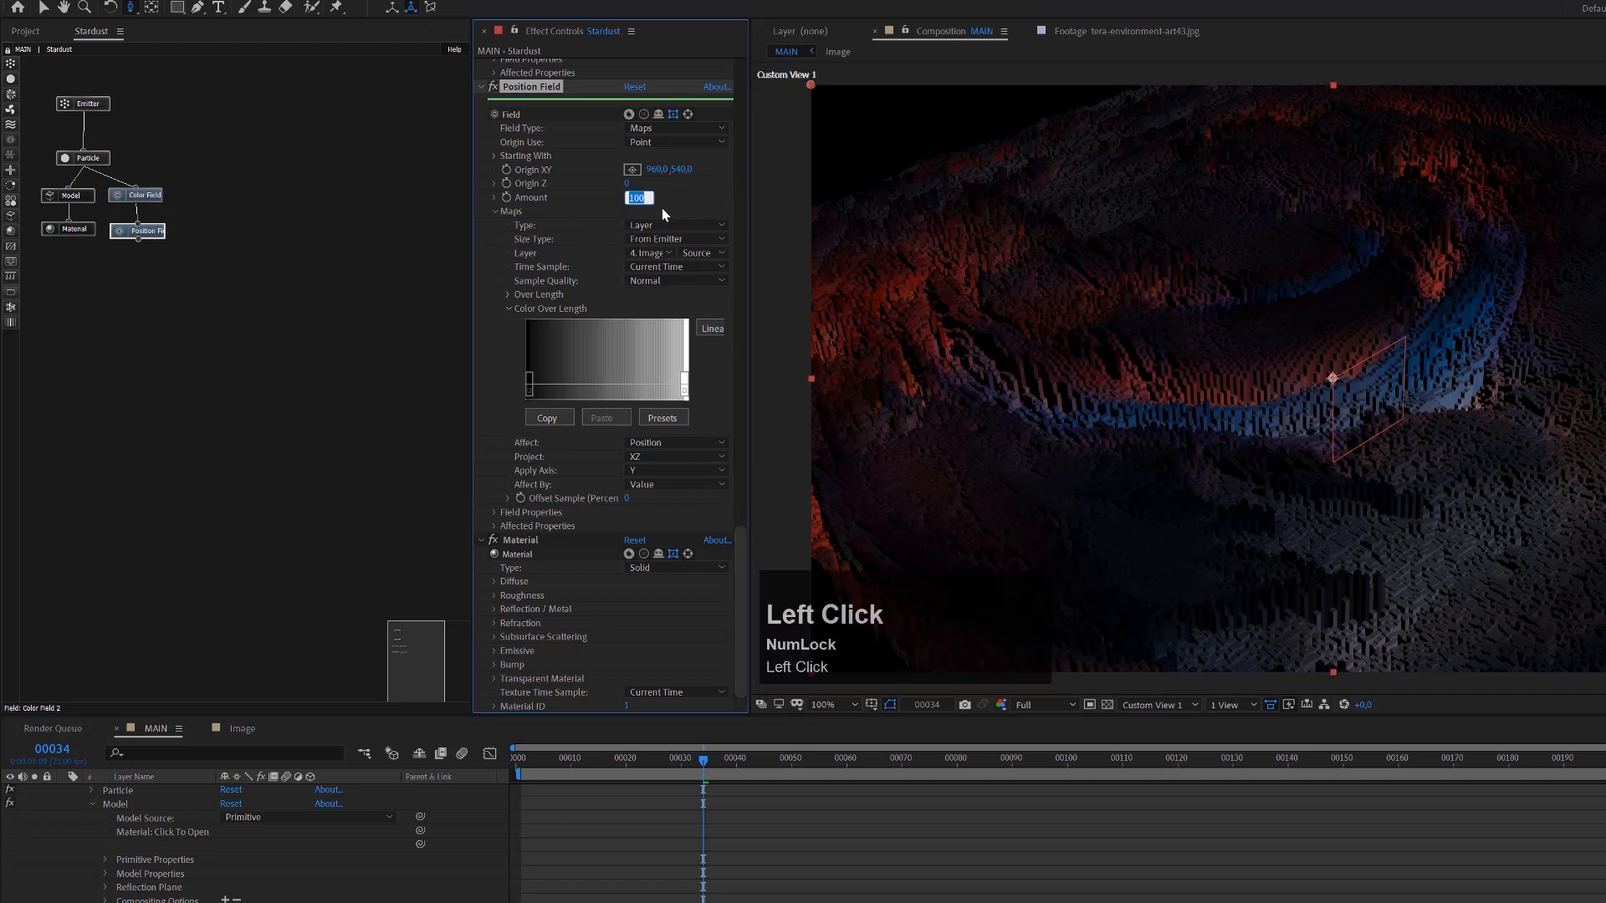
key(Left)
text(-)
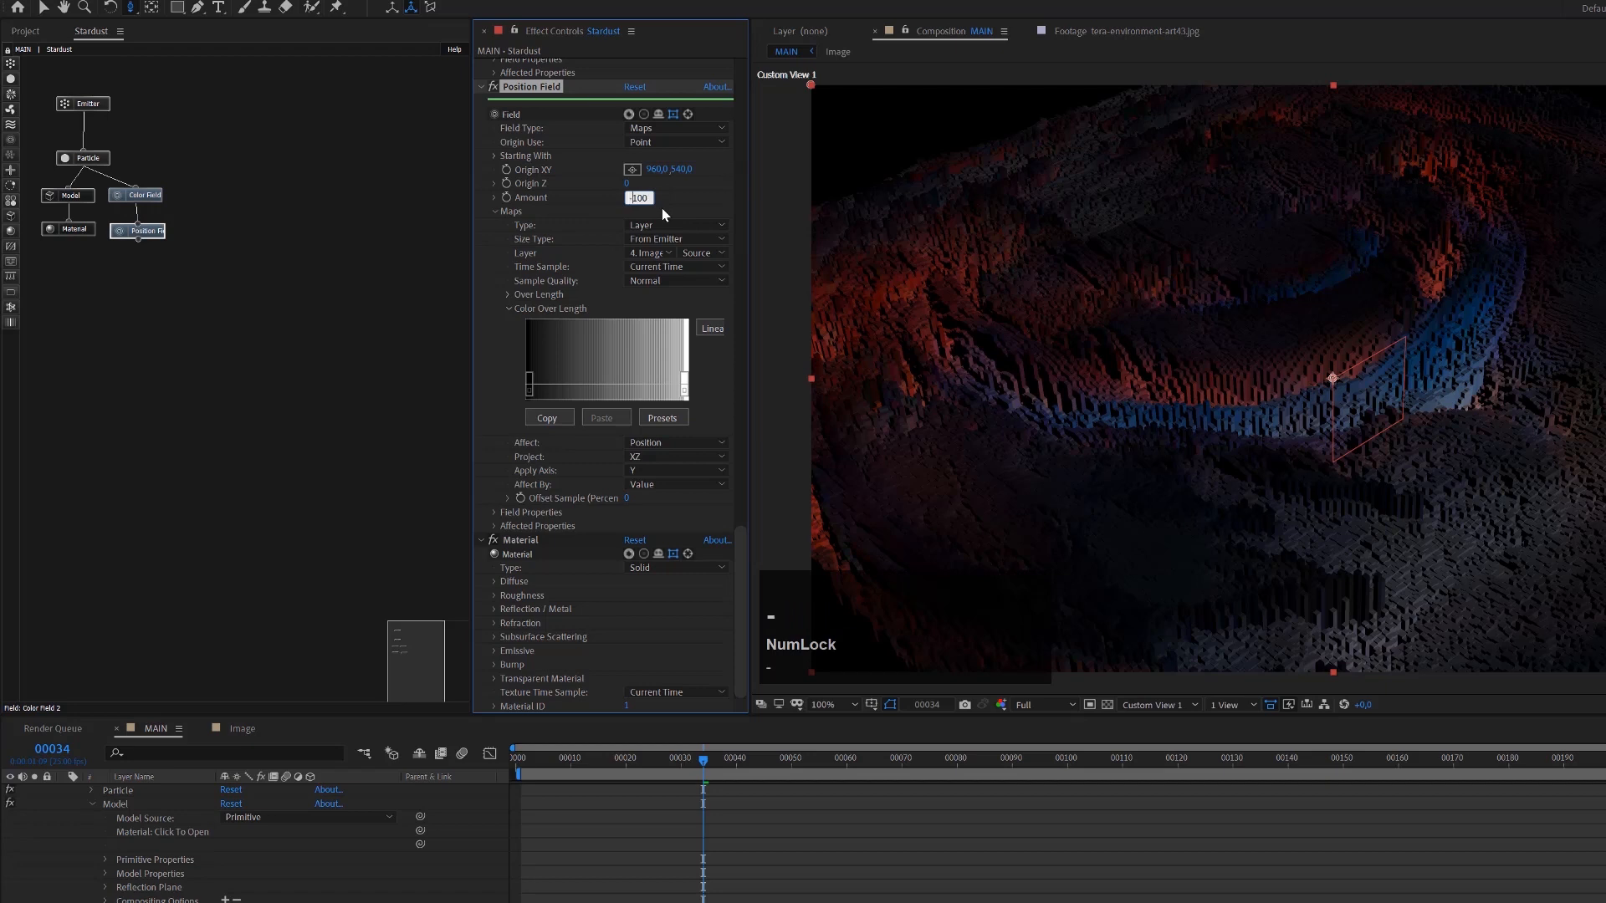
key(Return)
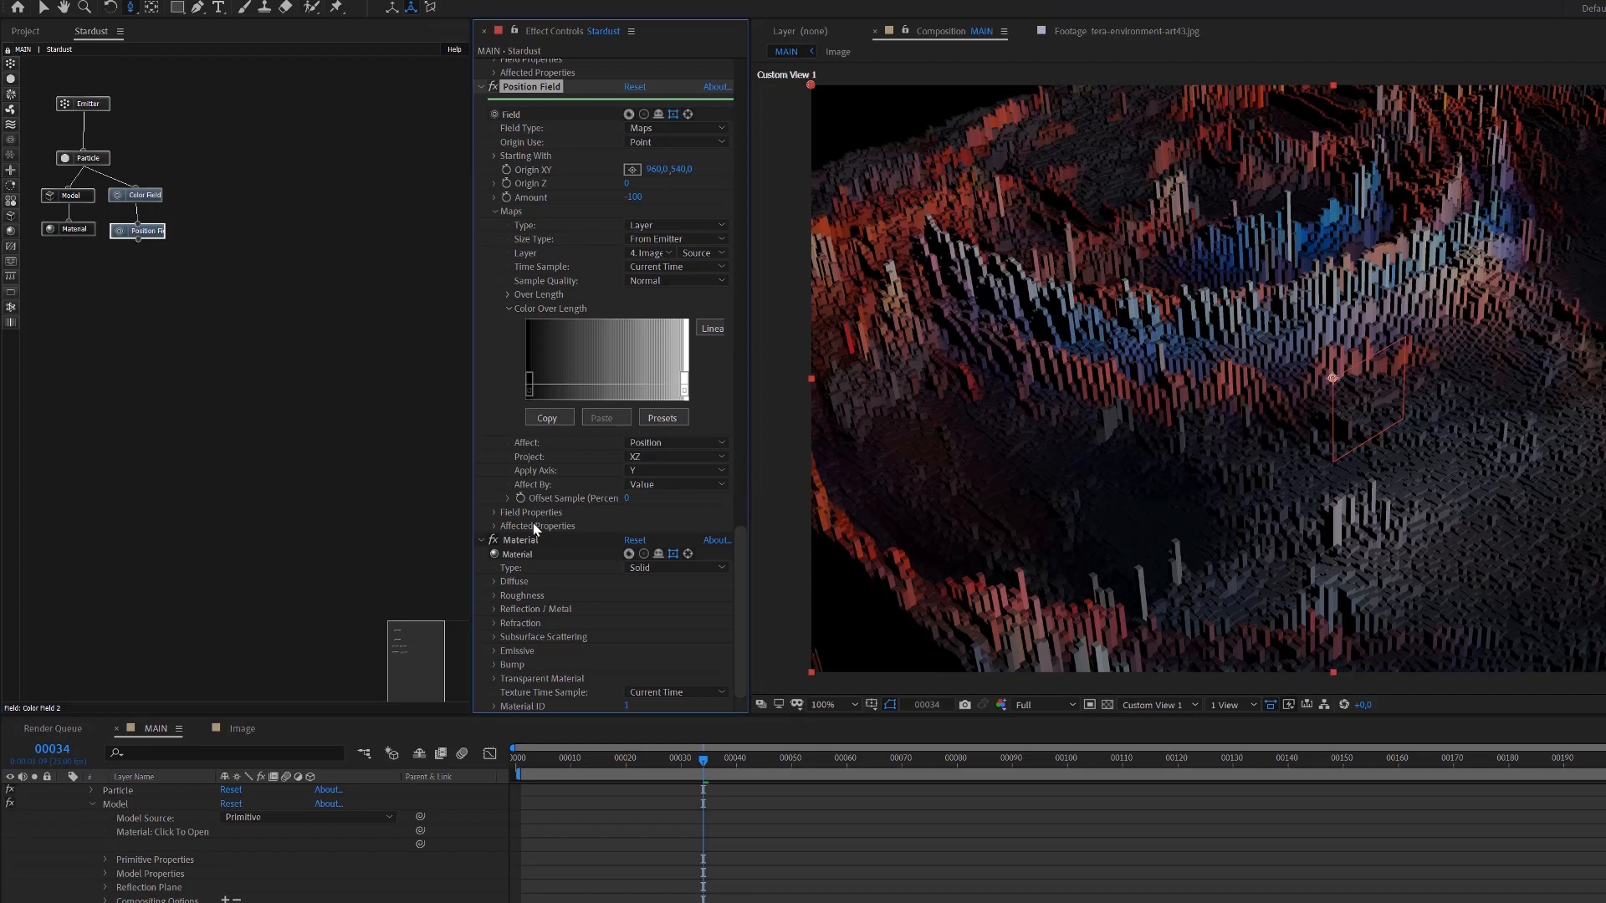
click(493, 525)
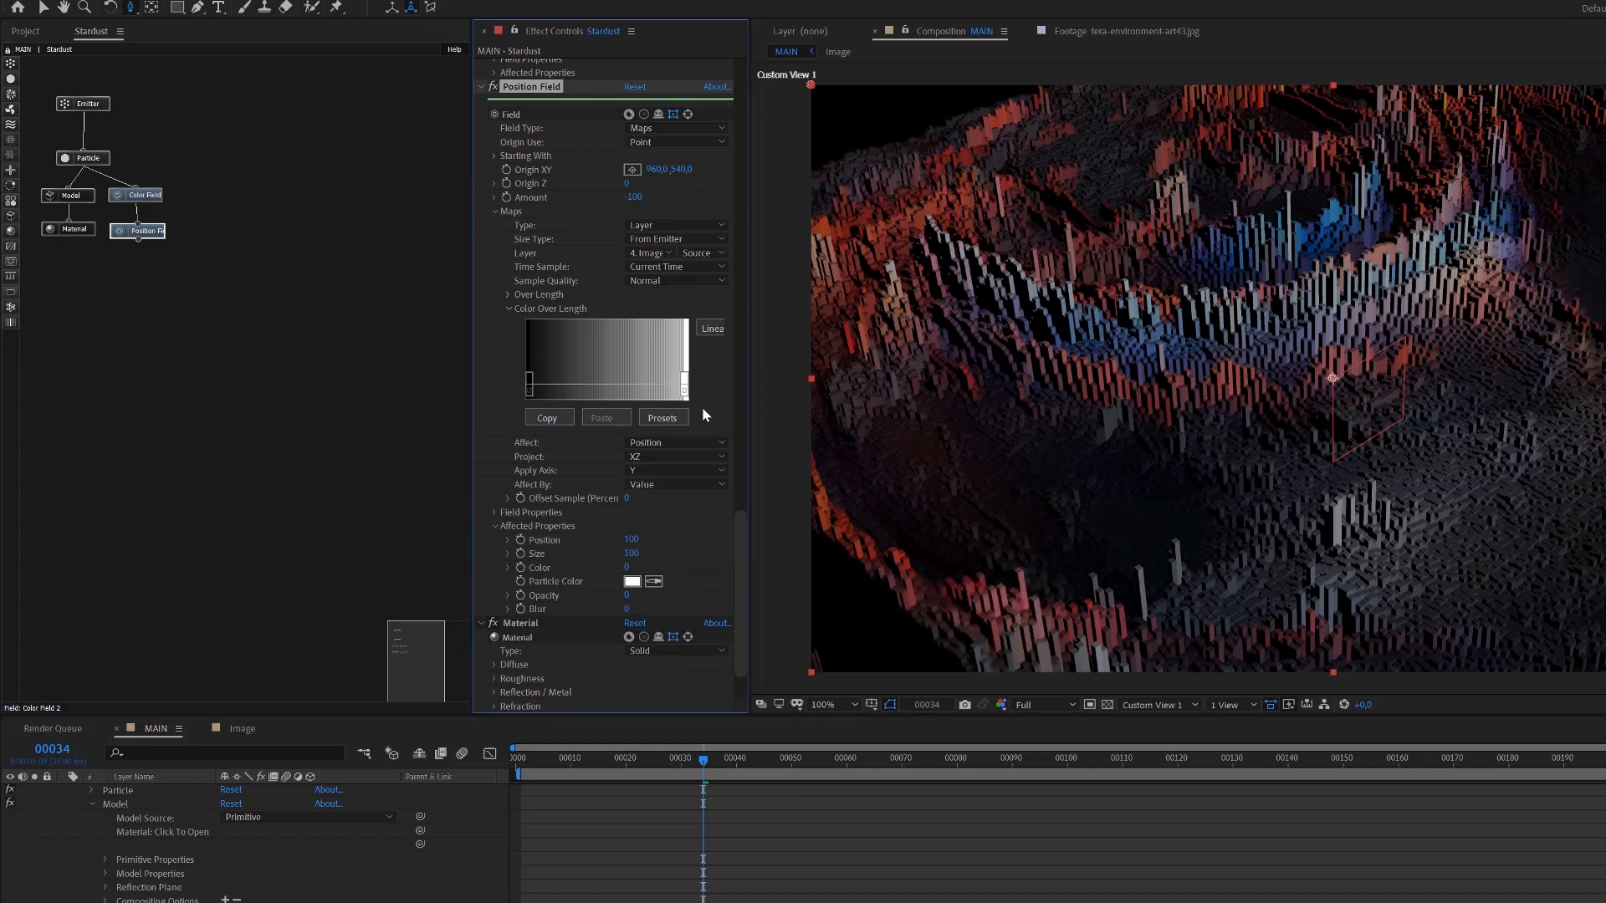
Try an Amount of -35 on the Position Field and return it to -100
click(639, 201)
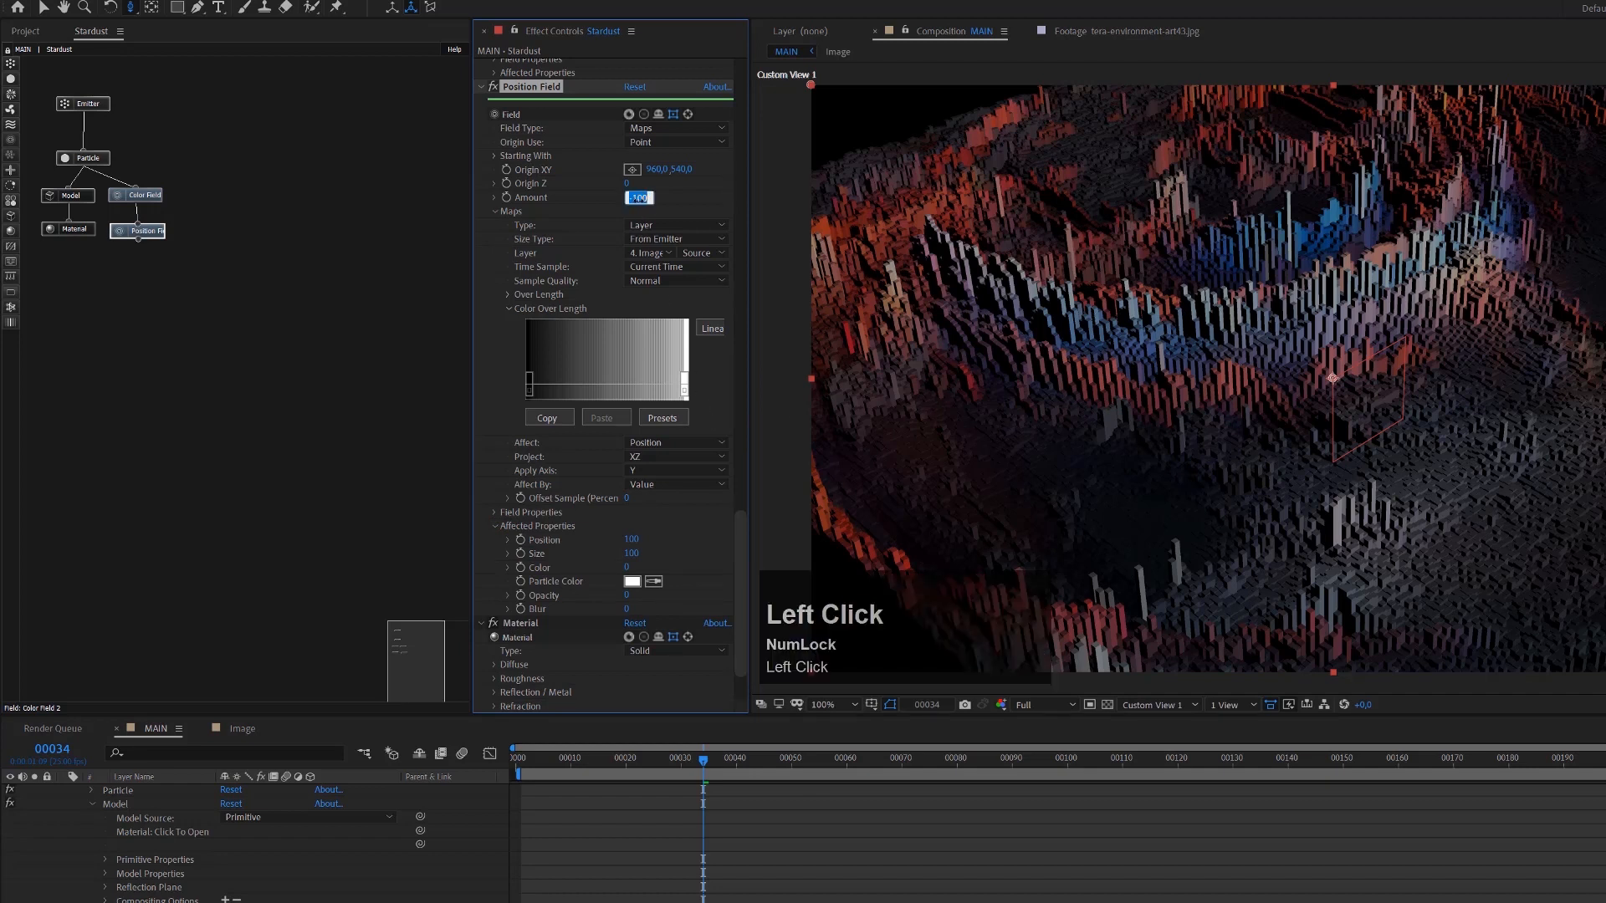
text(-35)
key(Return)
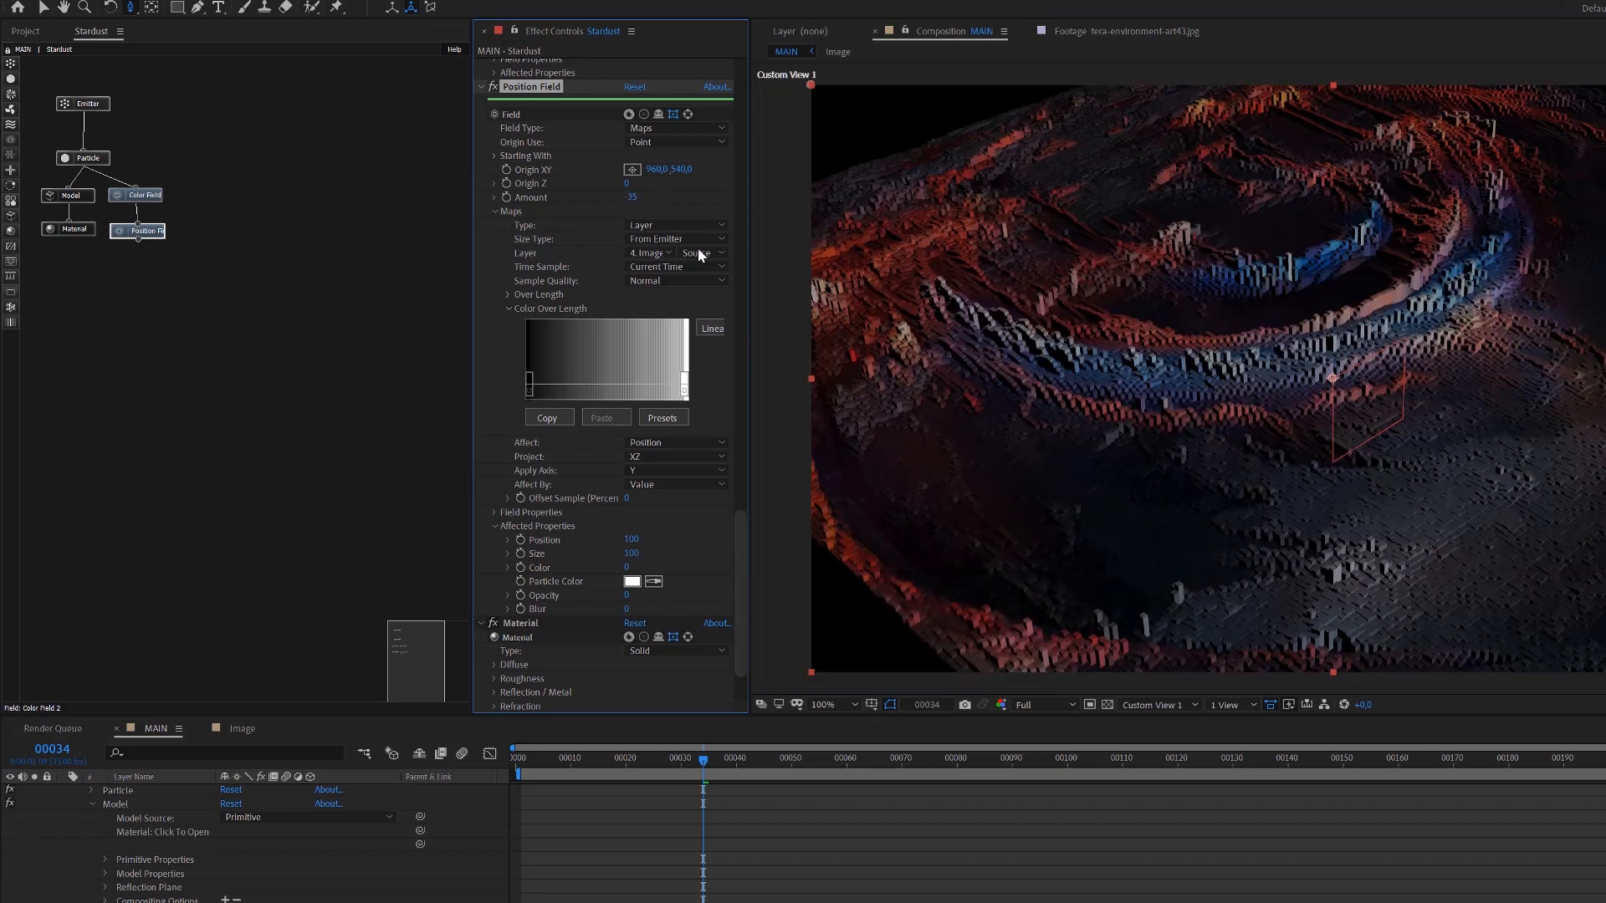
click(630, 199)
text(-)
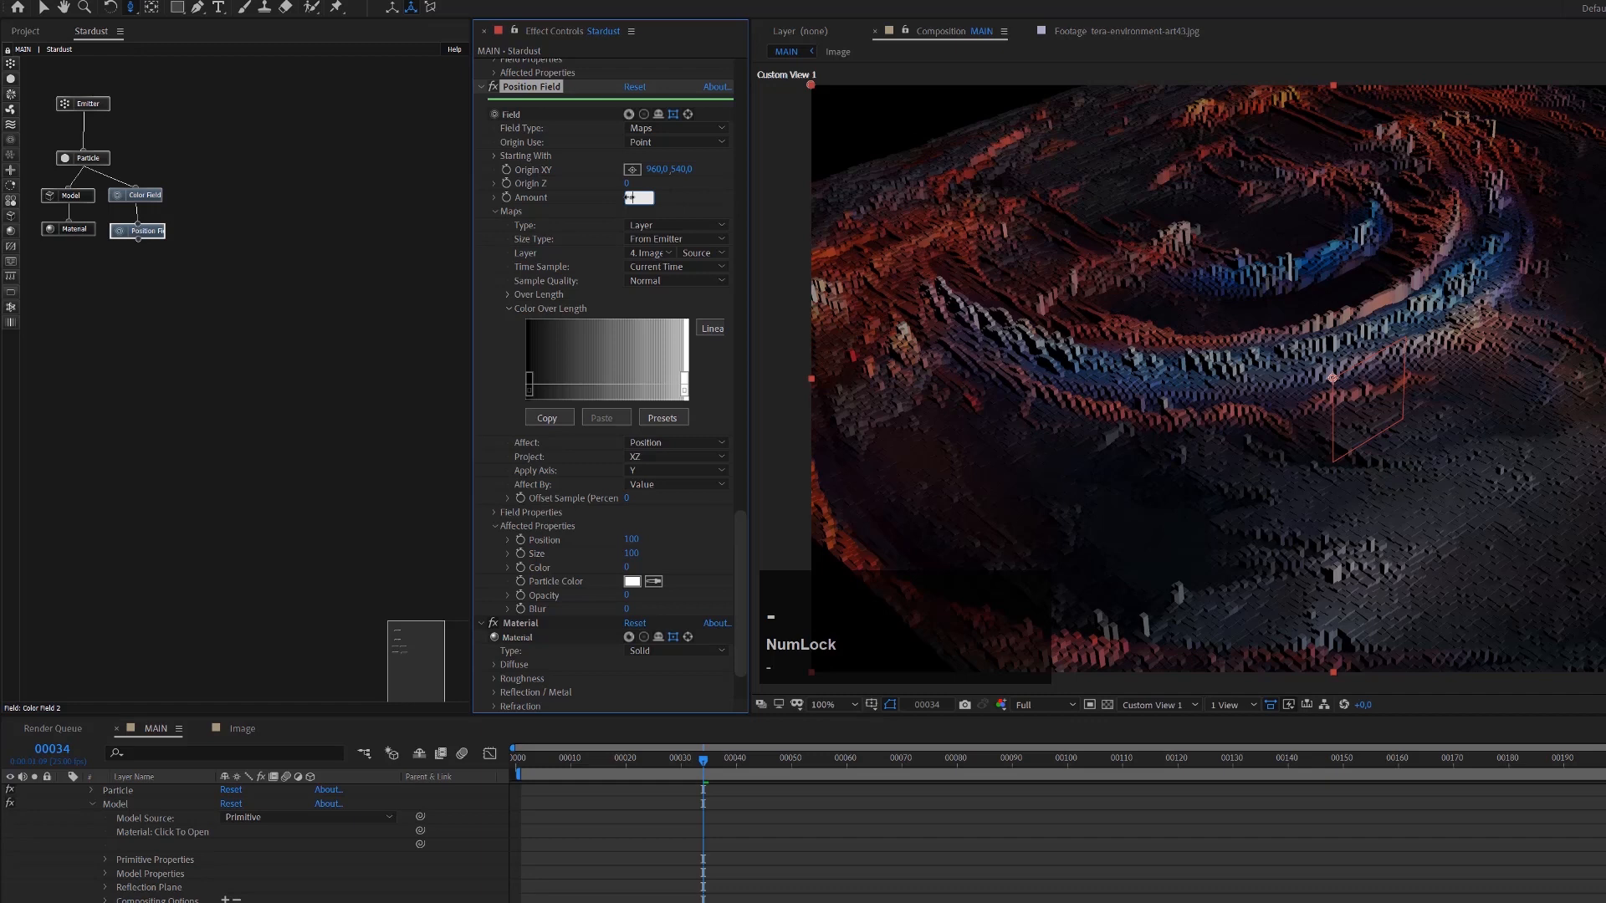
text(100)
key(Return)
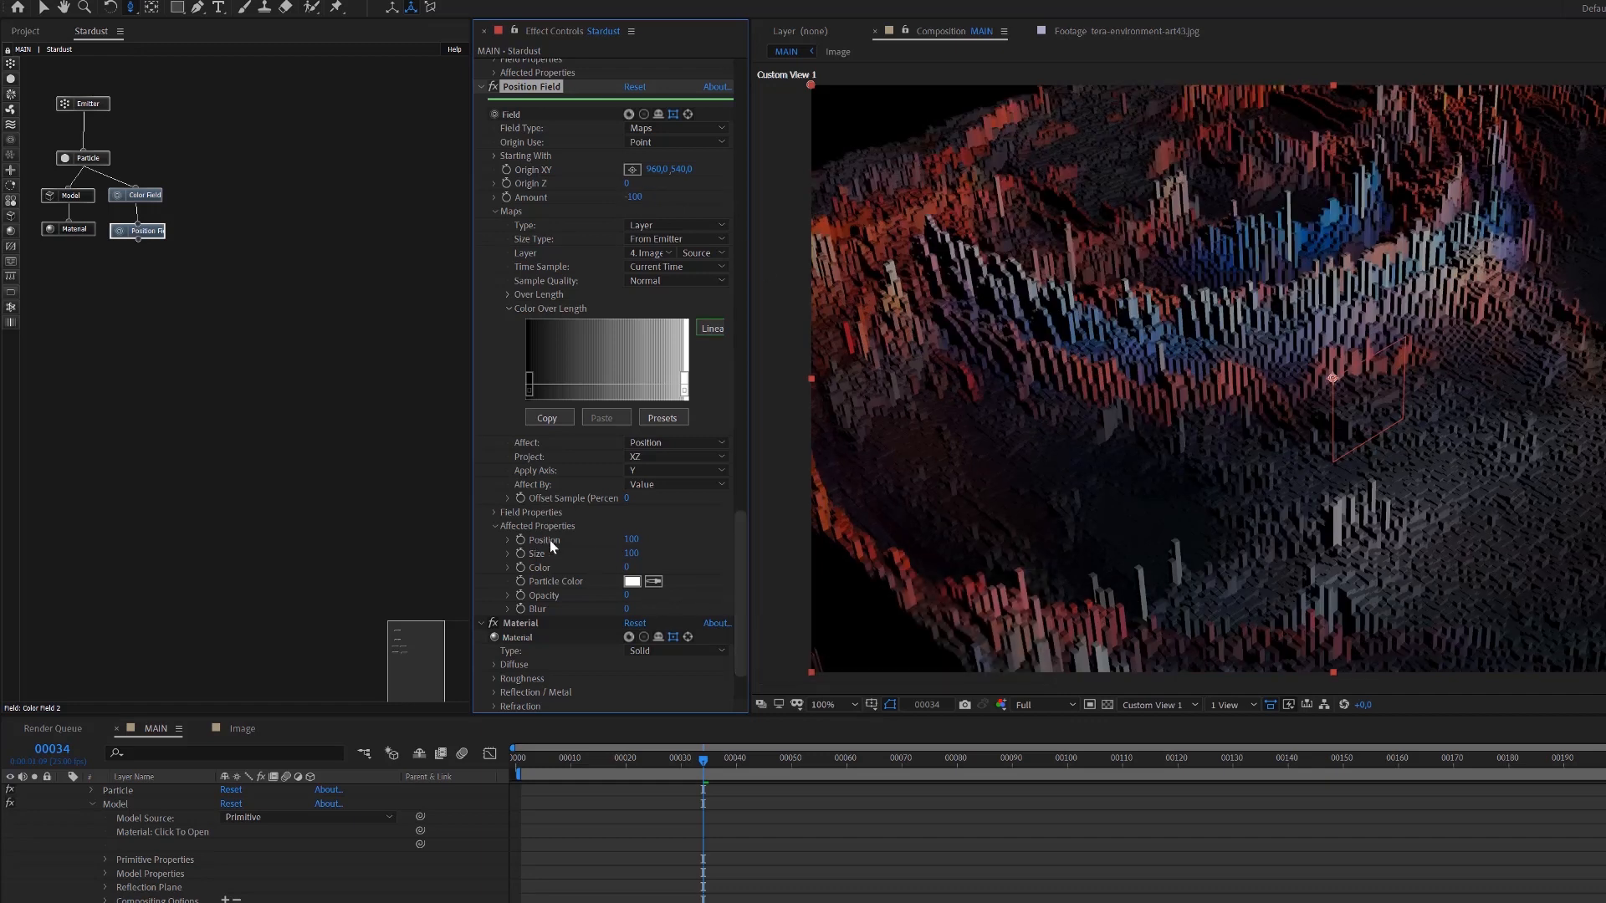
Try a Position value of 25 in the Position Field's Affected Properties
click(633, 539)
text(25)
key(Return)
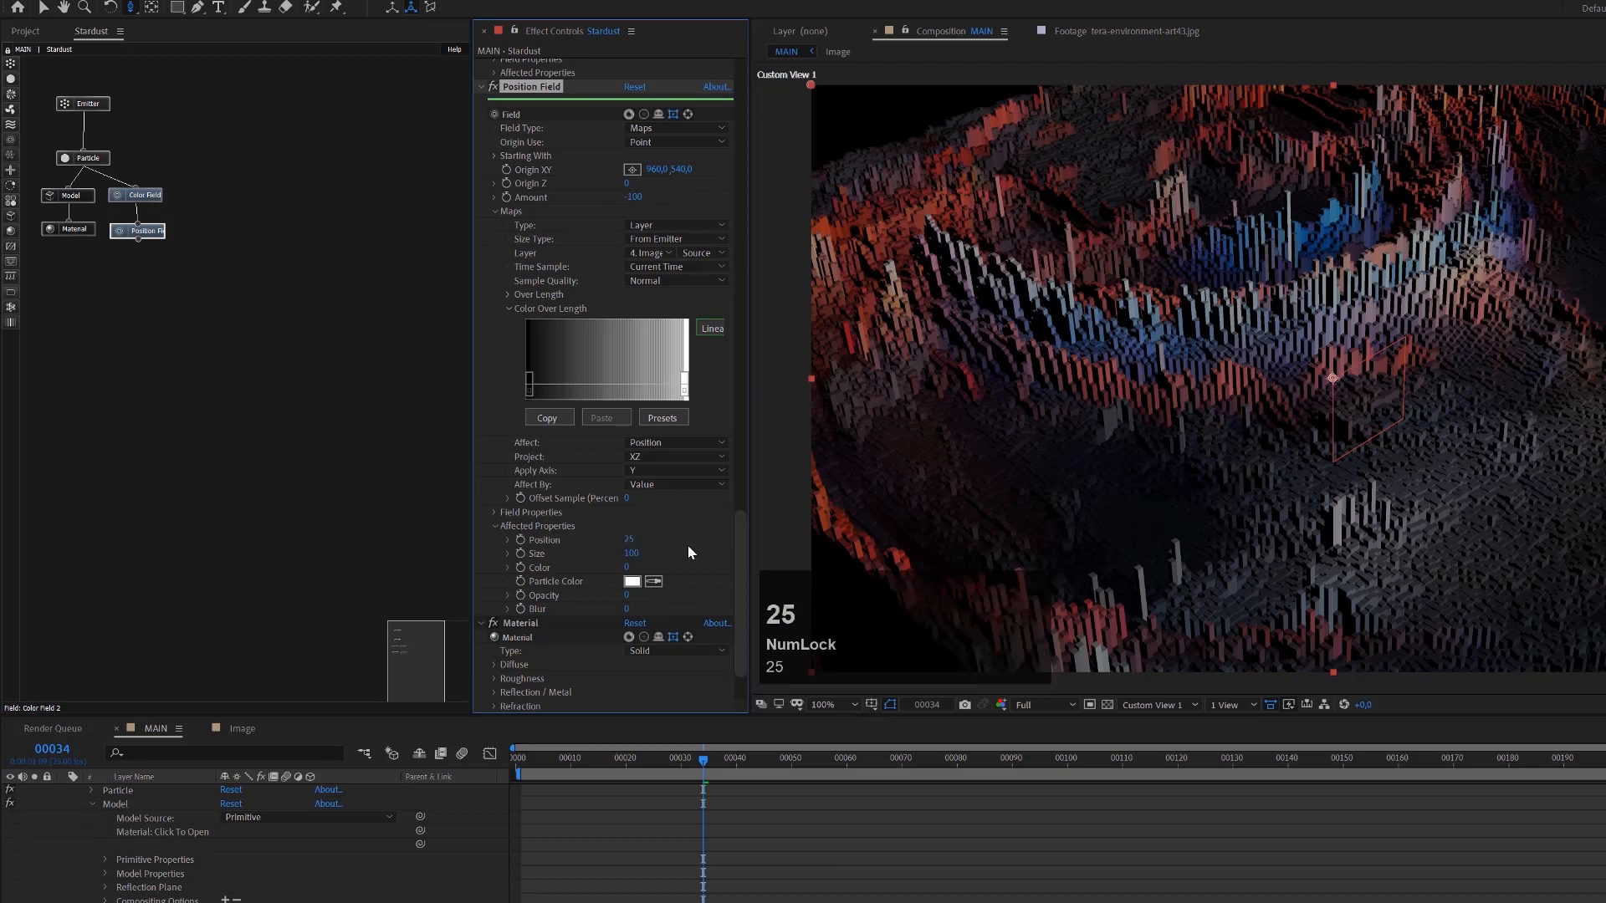
Try a Position value of 150 in the Position Field's Affected Properties and set it to 100
click(630, 540)
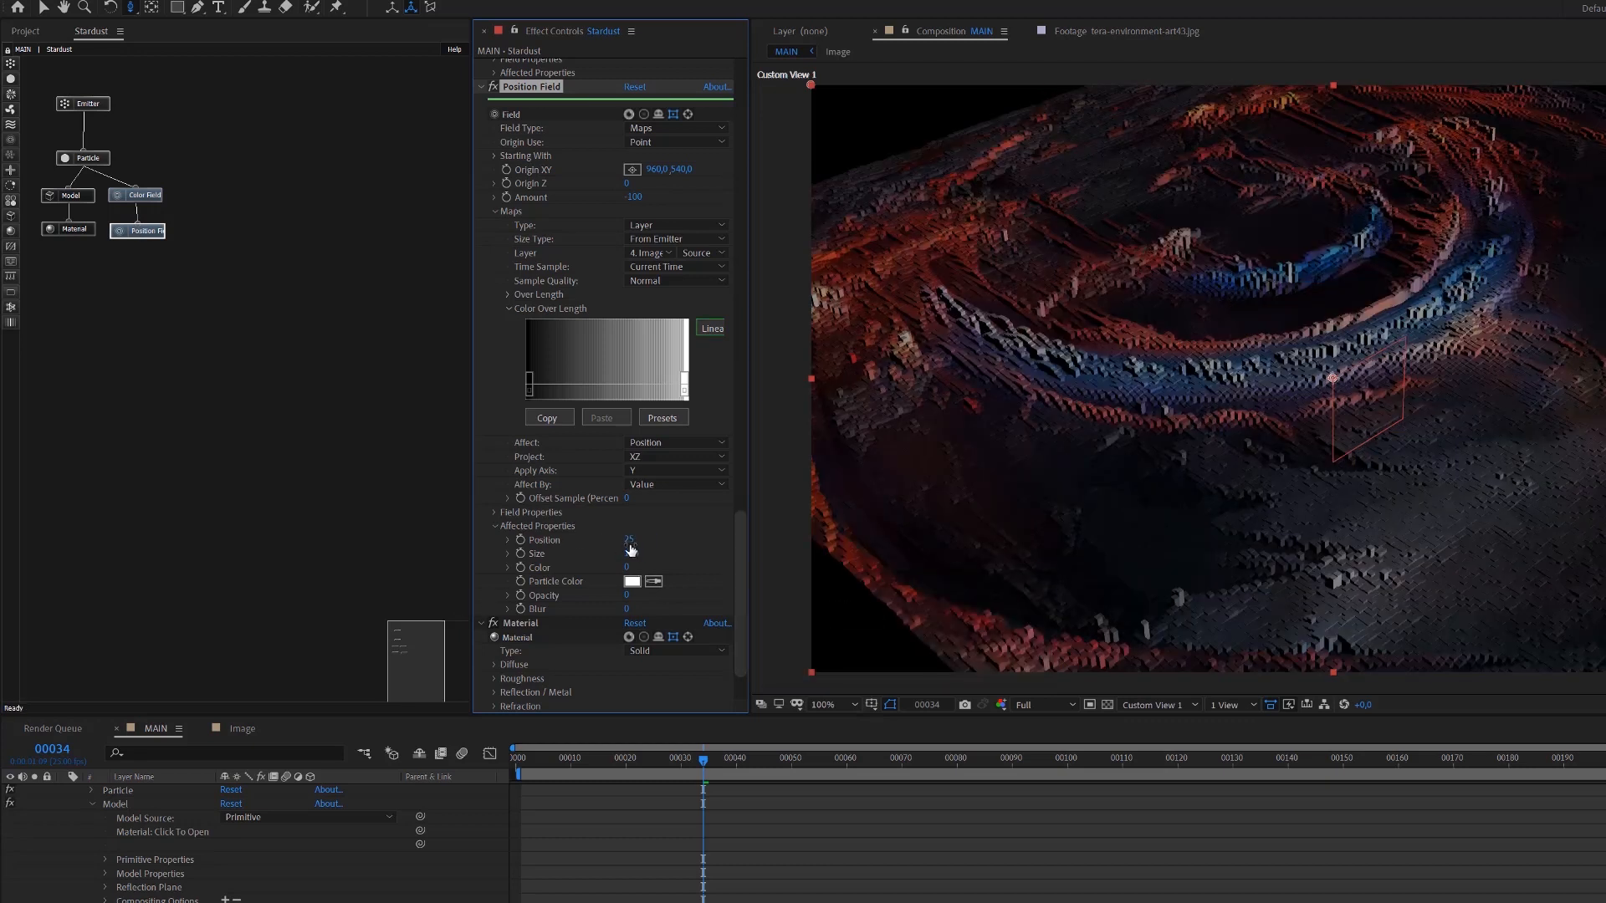
text(150)
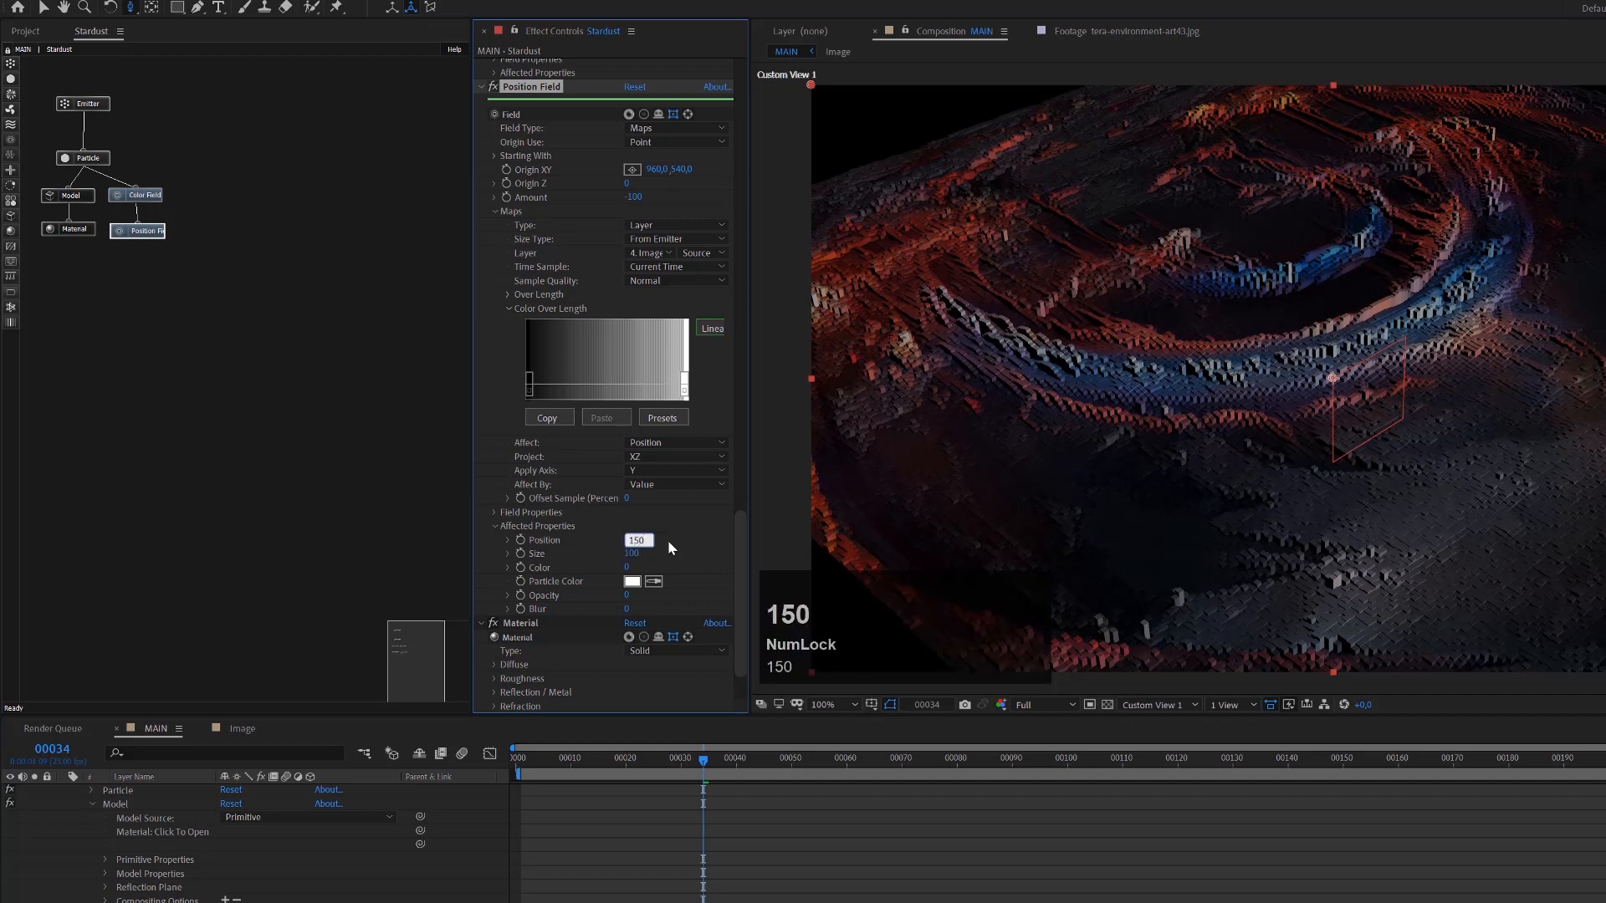
key(Return)
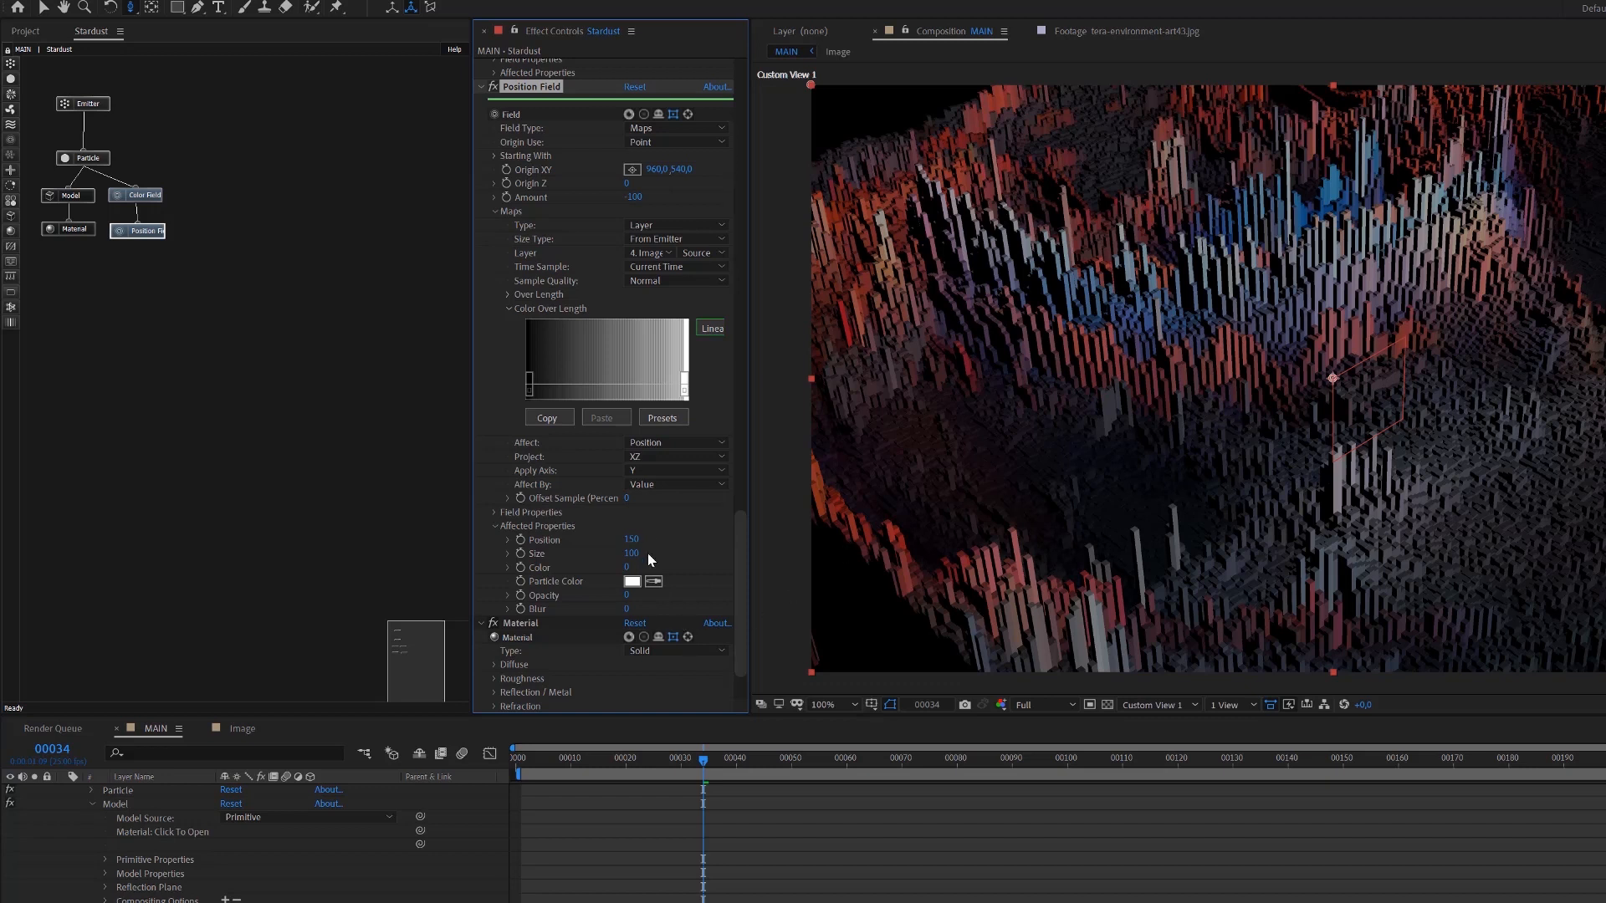
text(100)
key(Return)
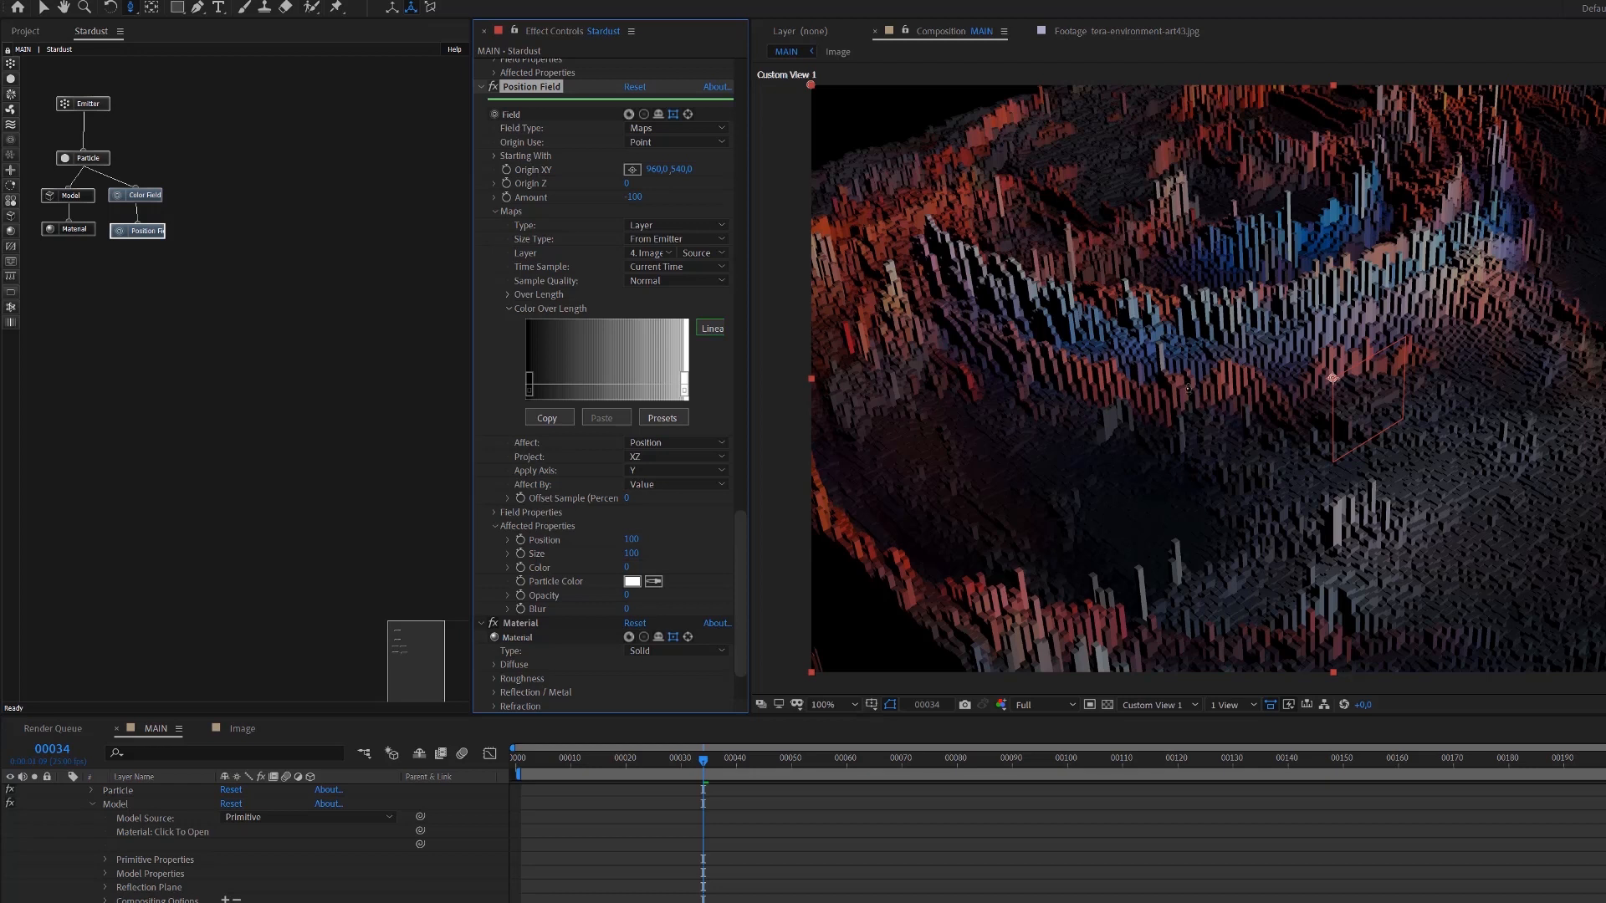
Set the Bevel Segments of the Model node's cube primitive to 2
drag(1255, 368, 1326, 171)
drag(1331, 164, 1280, 270)
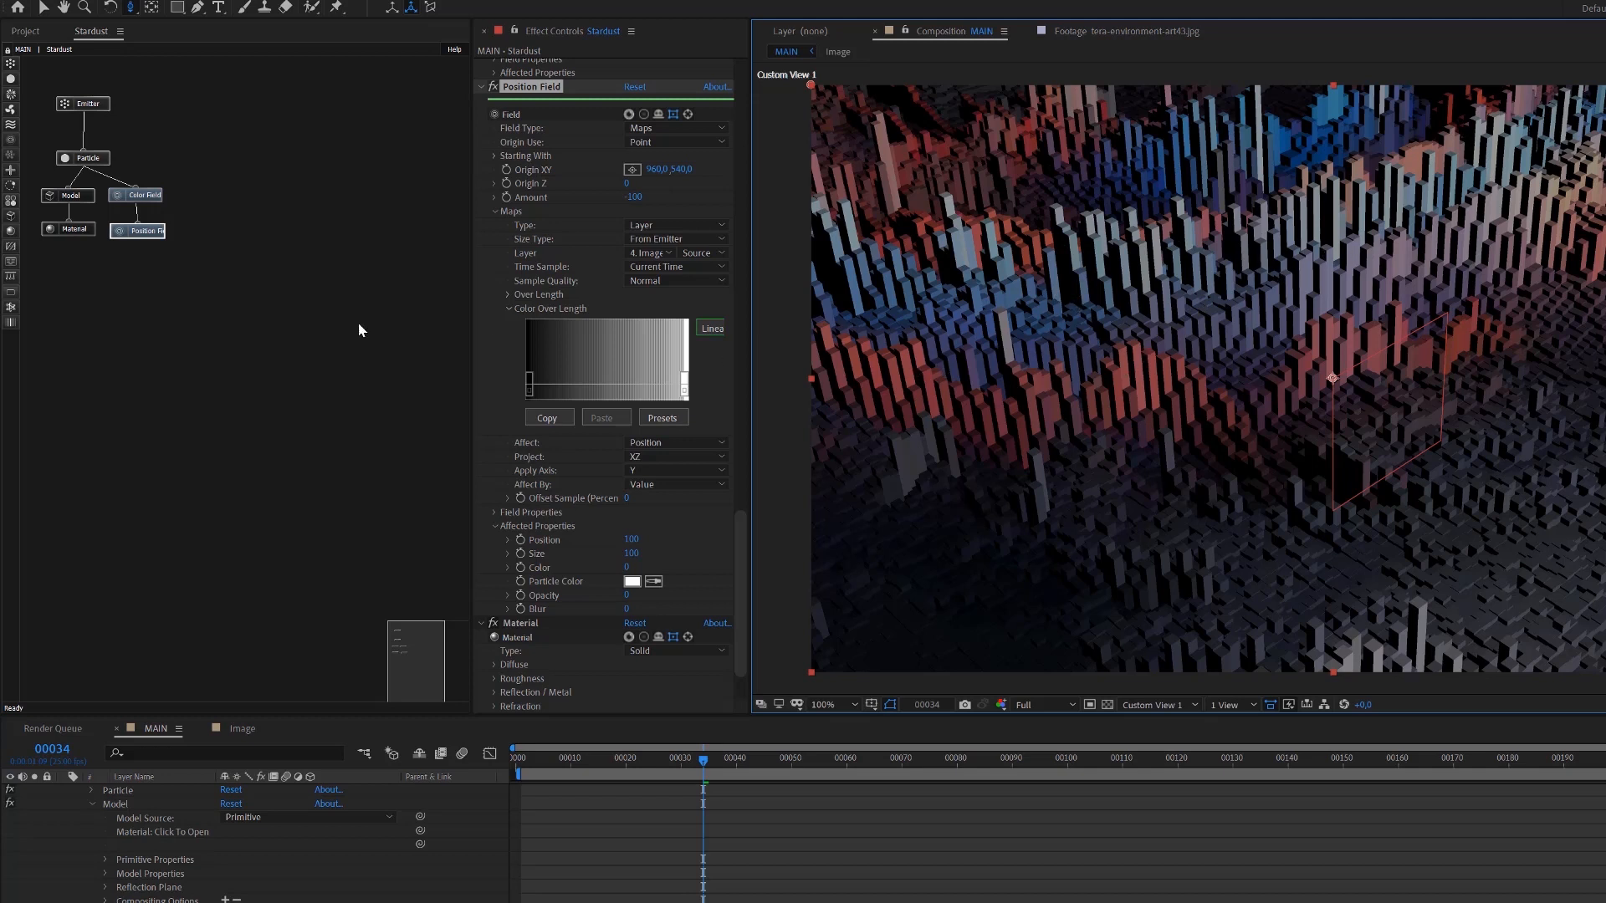
click(78, 191)
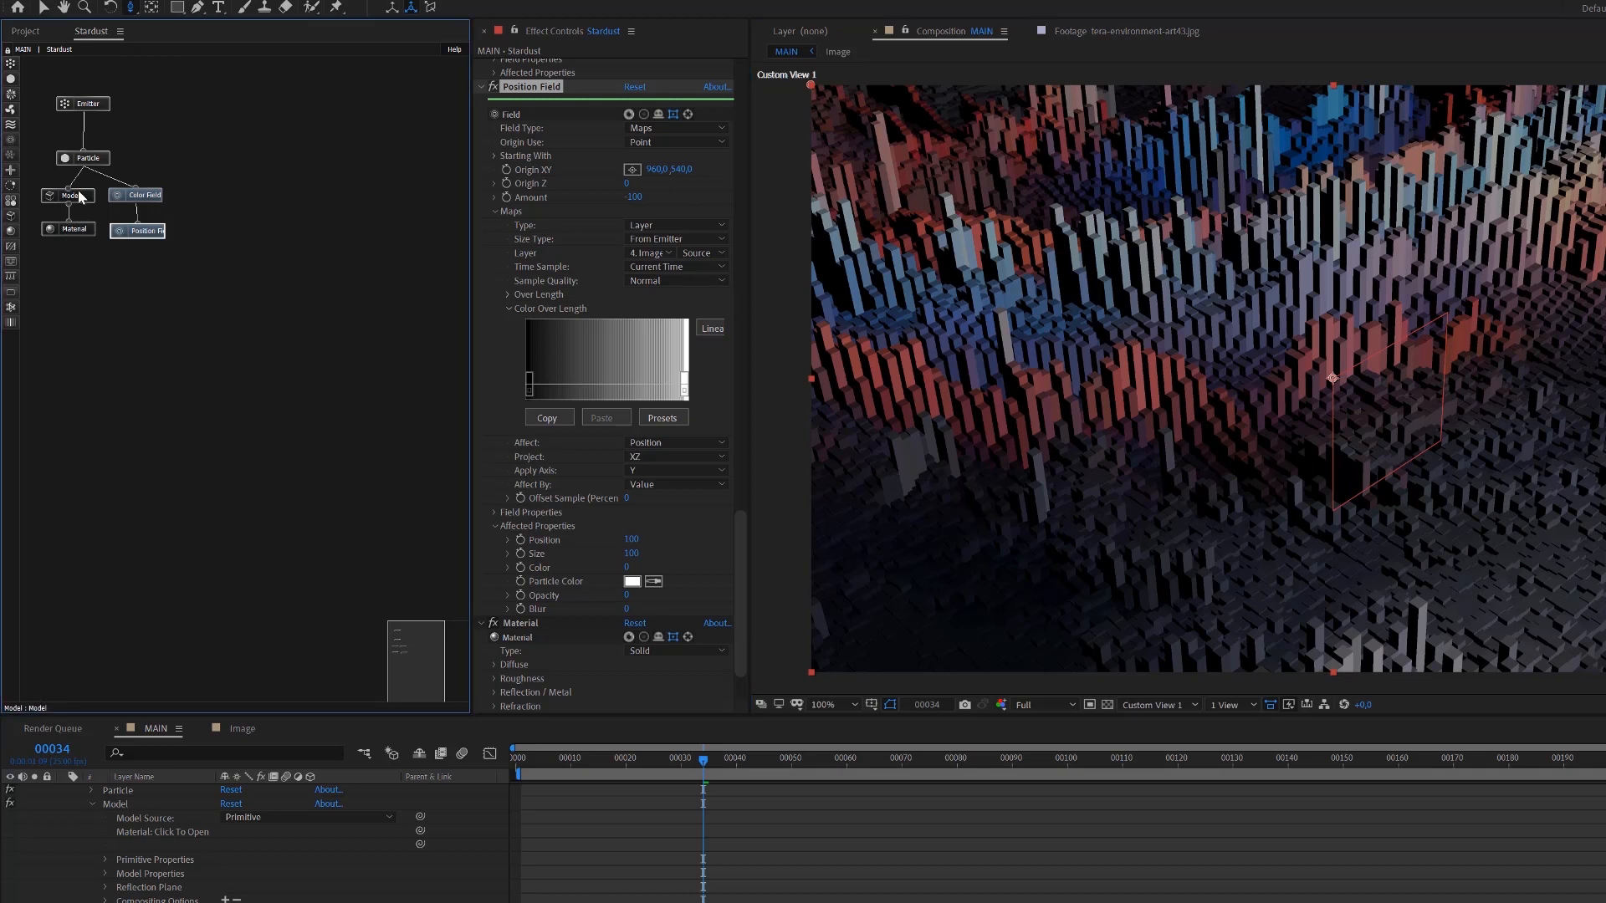
drag(744, 450, 738, 393)
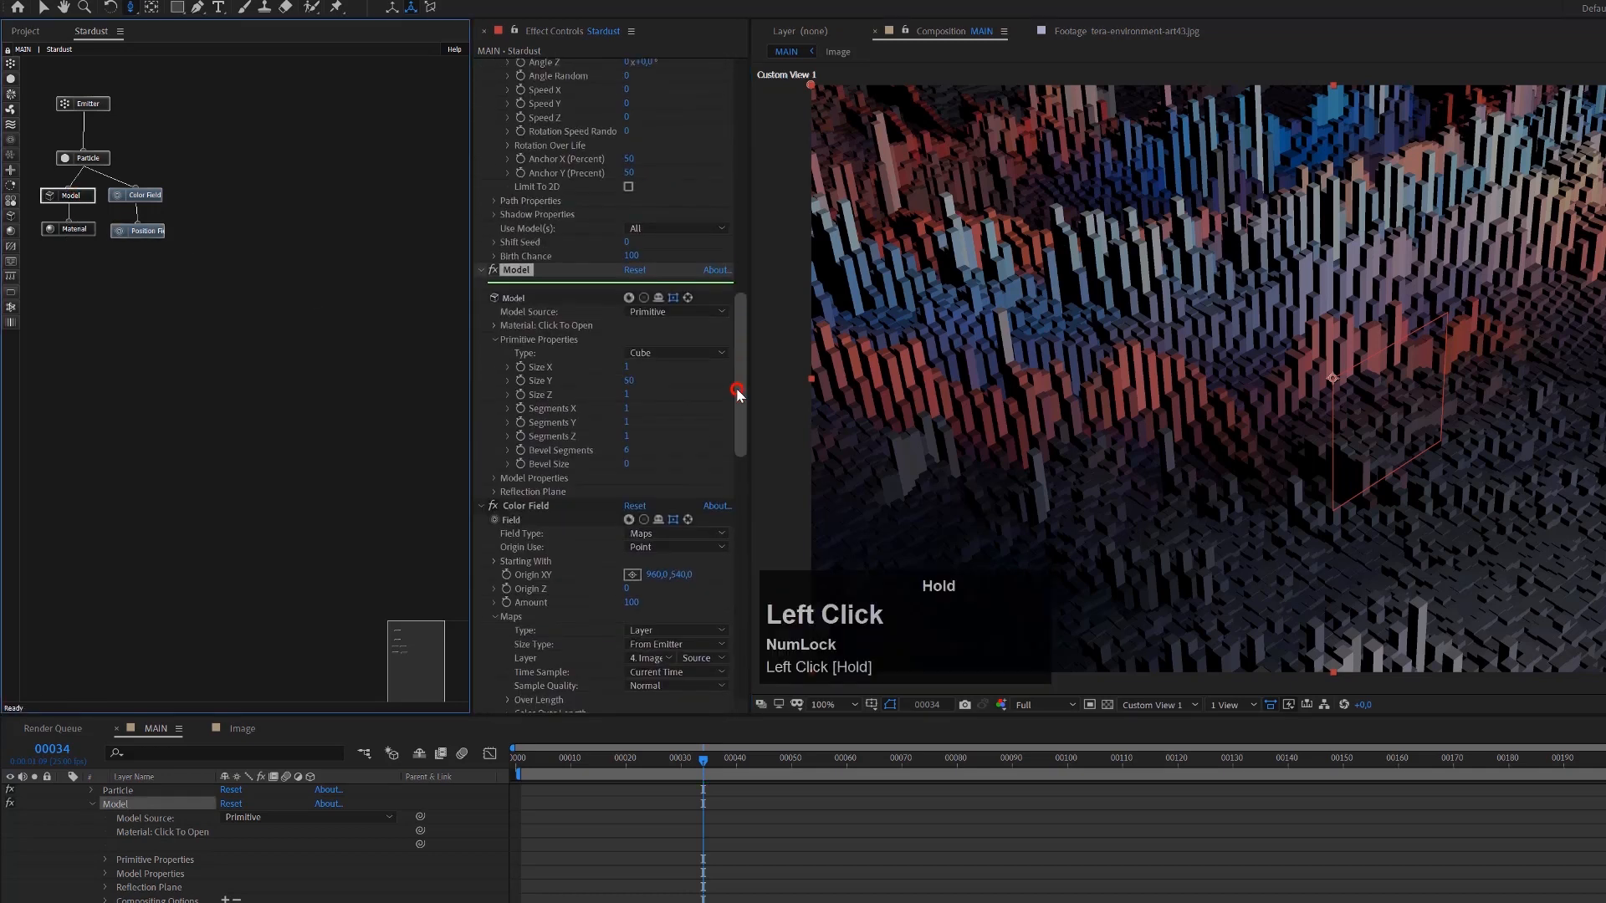
click(629, 450)
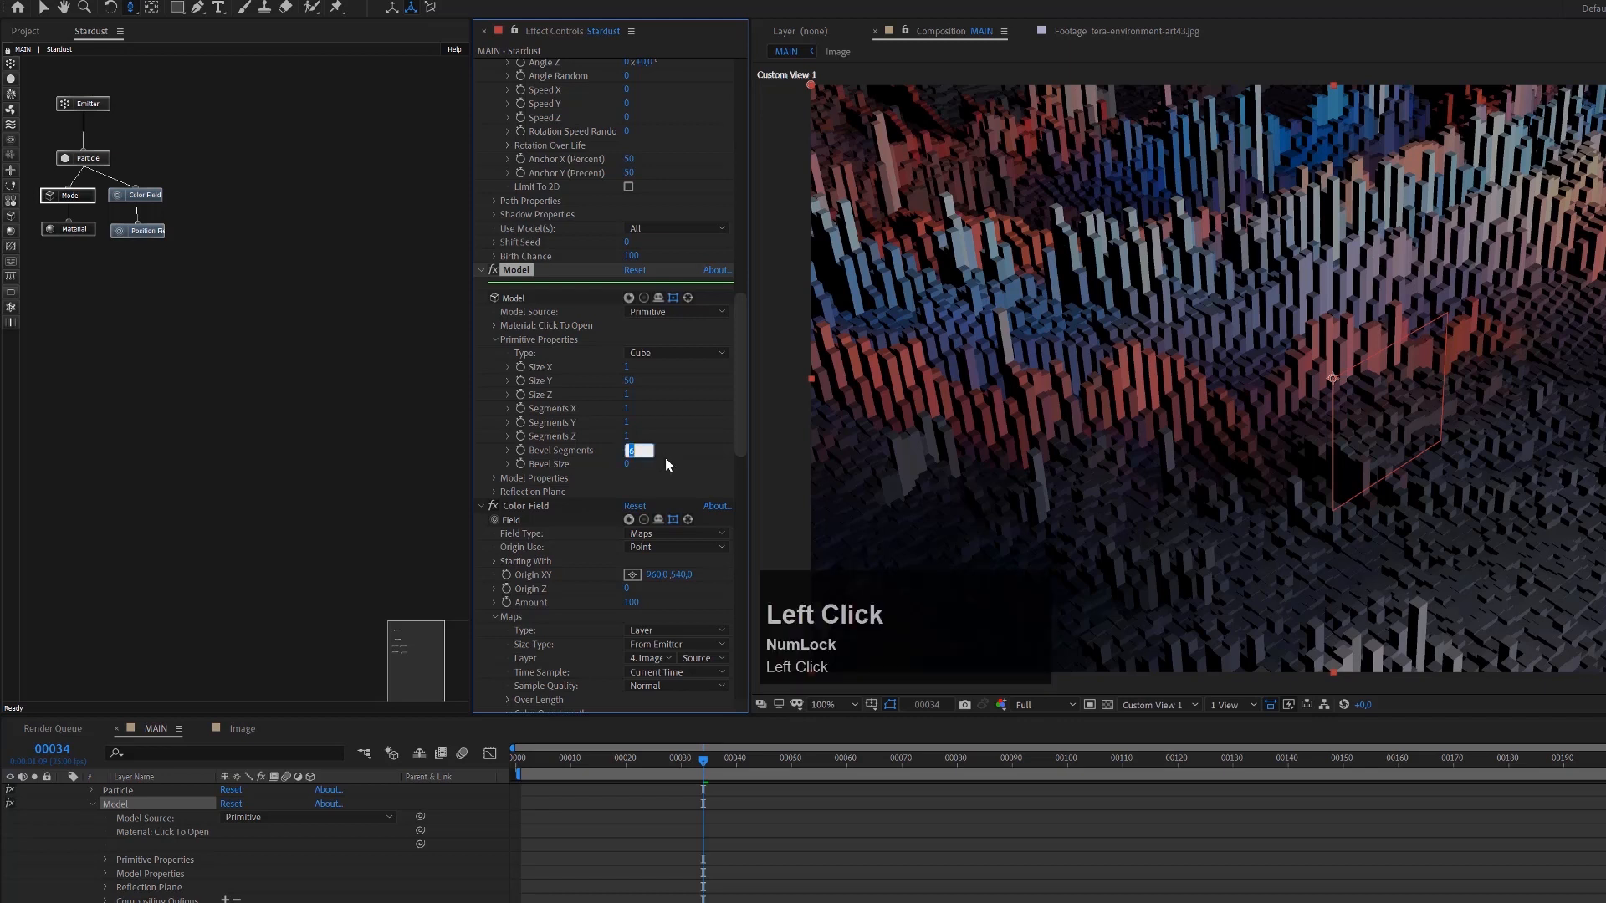
text(2)
click(661, 474)
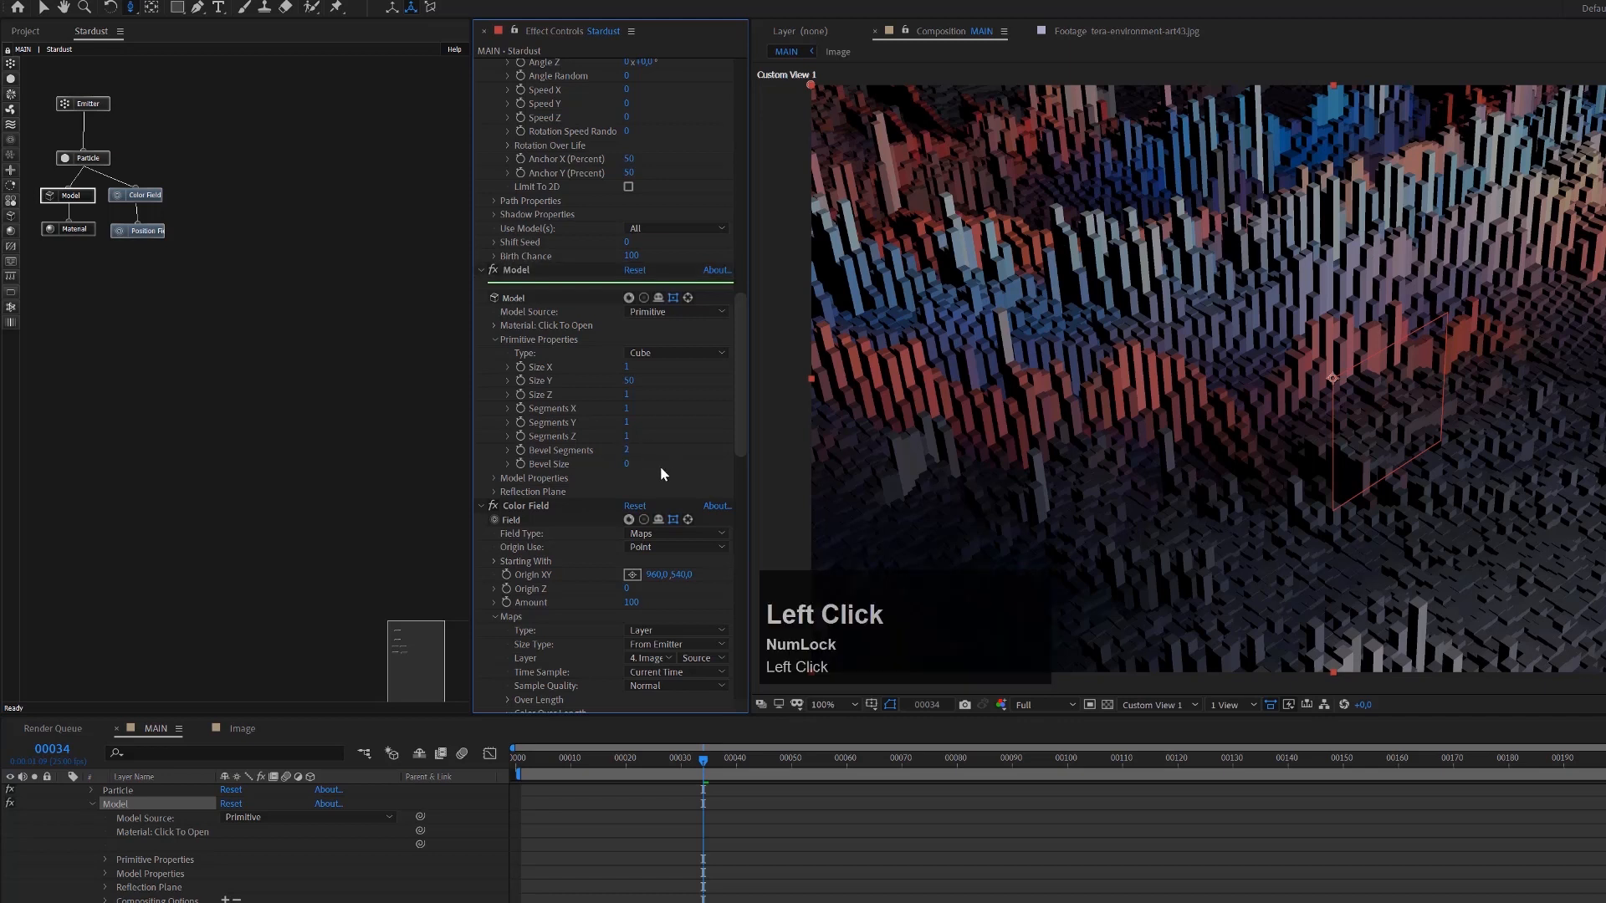
Try Bevel Size values of 0.1 and 1 on the Model's cube
click(627, 464)
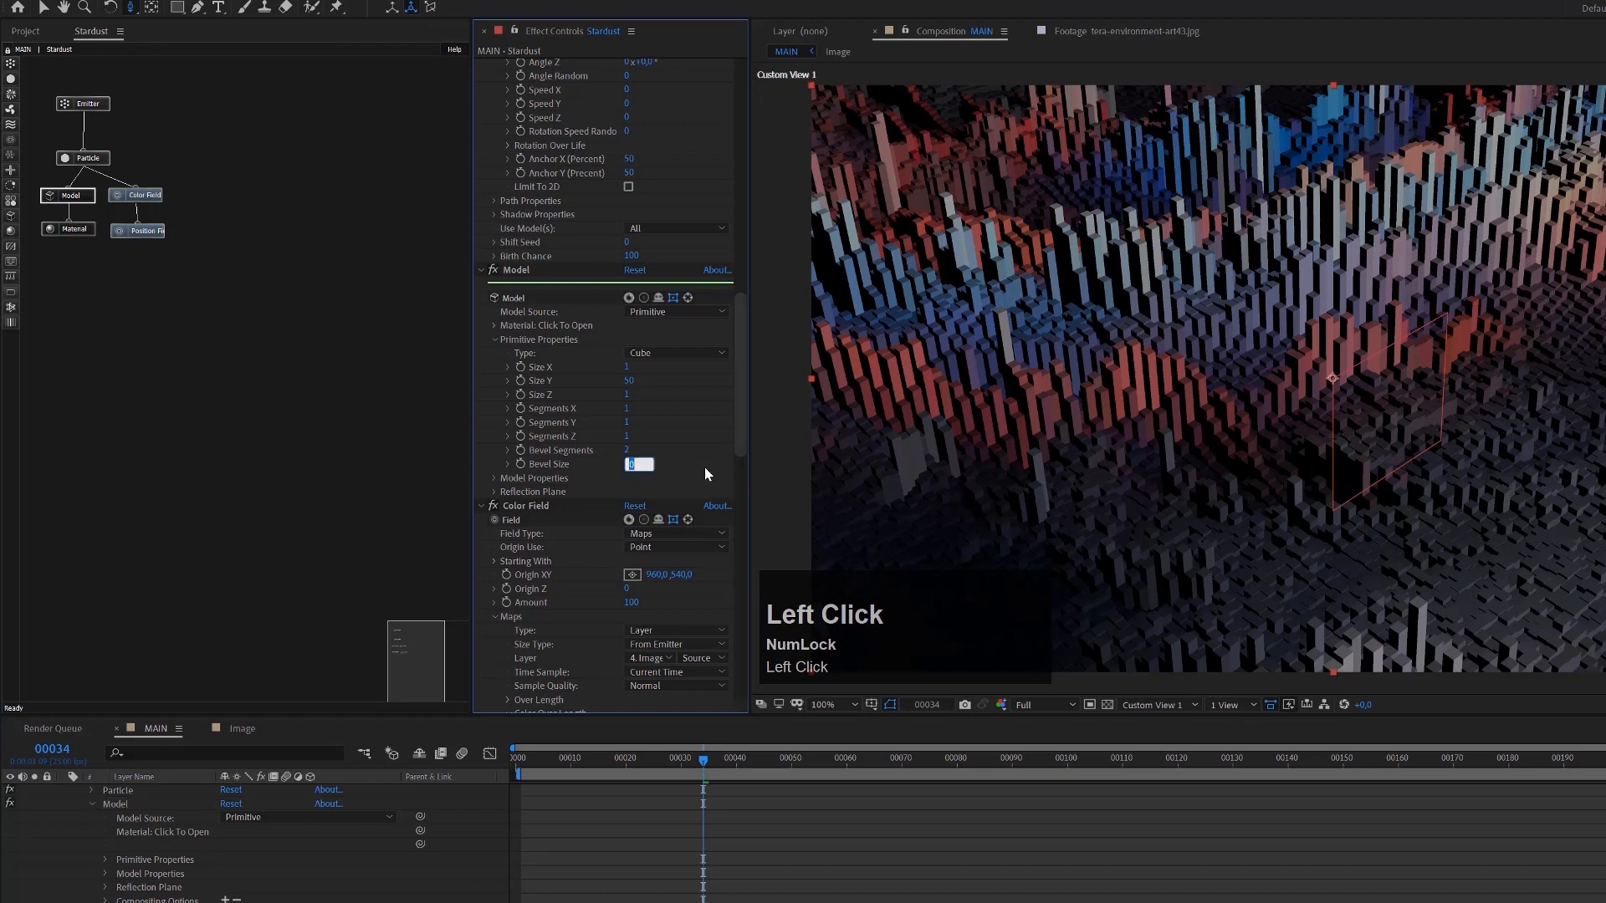
text(,)
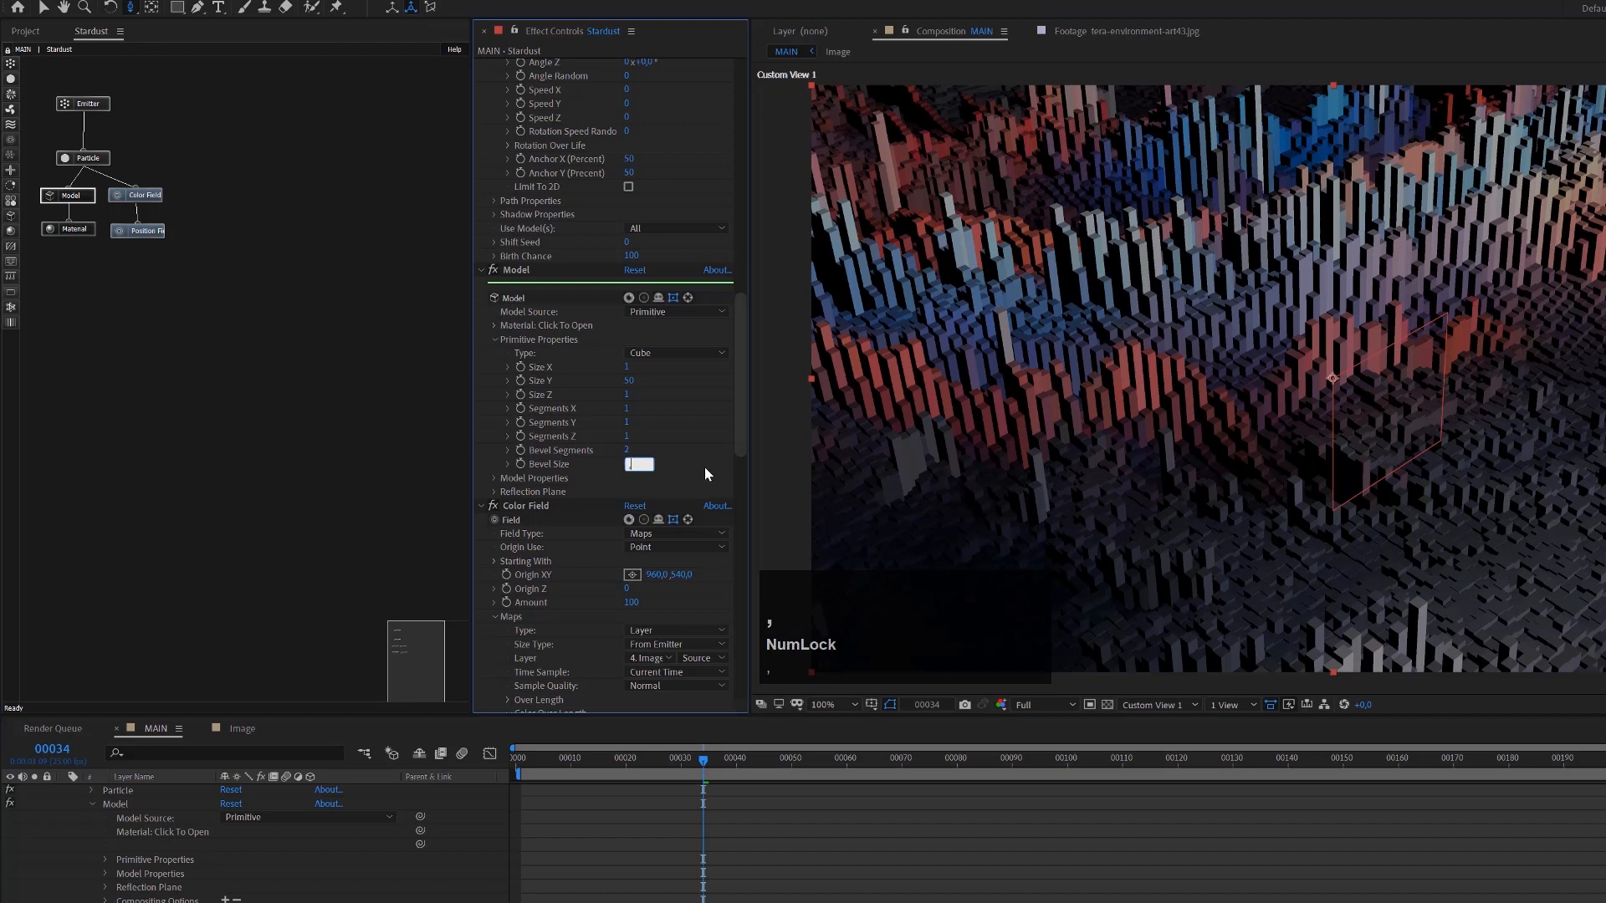
text(1)
key(Return)
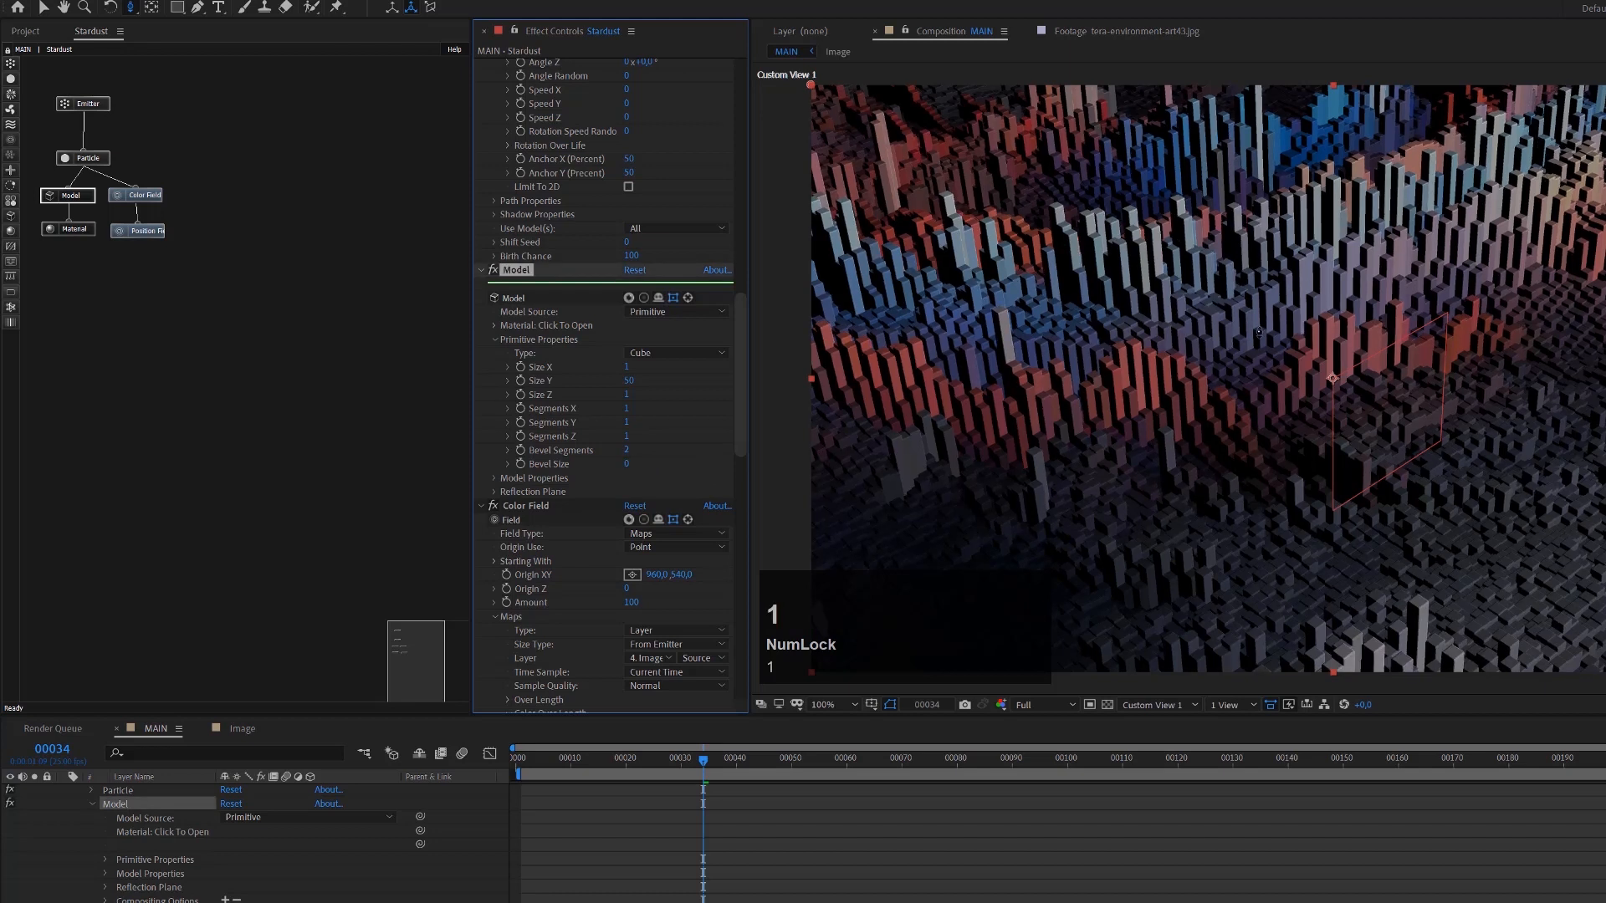
click(628, 464)
text(1)
click(672, 472)
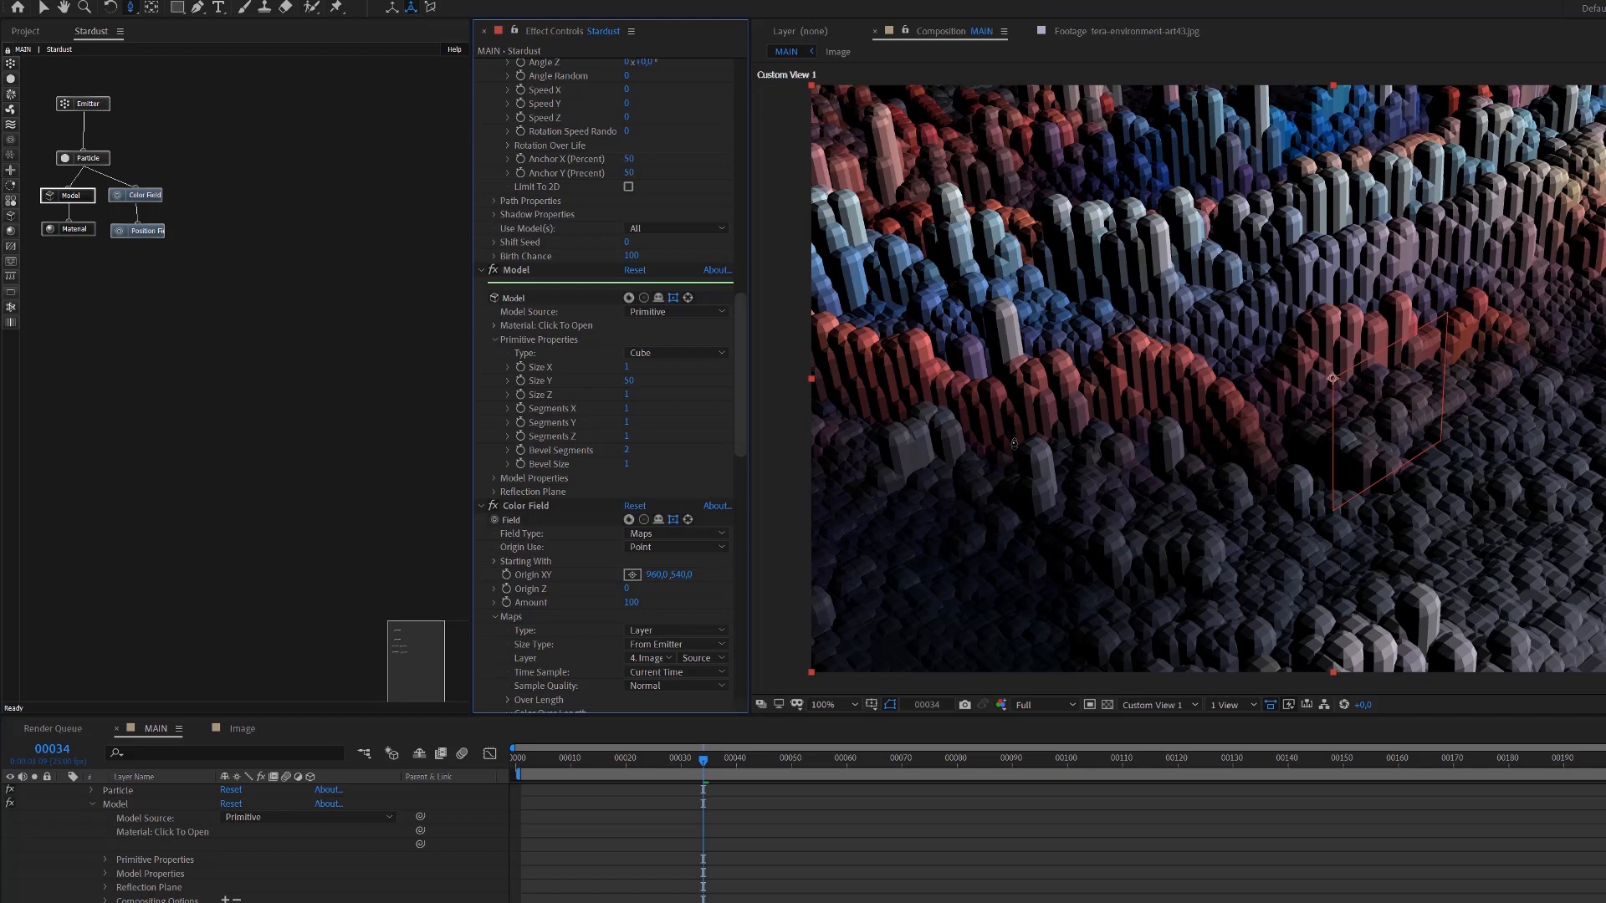
Reduce the cube's Bevel Size and return it to 0
click(628, 464)
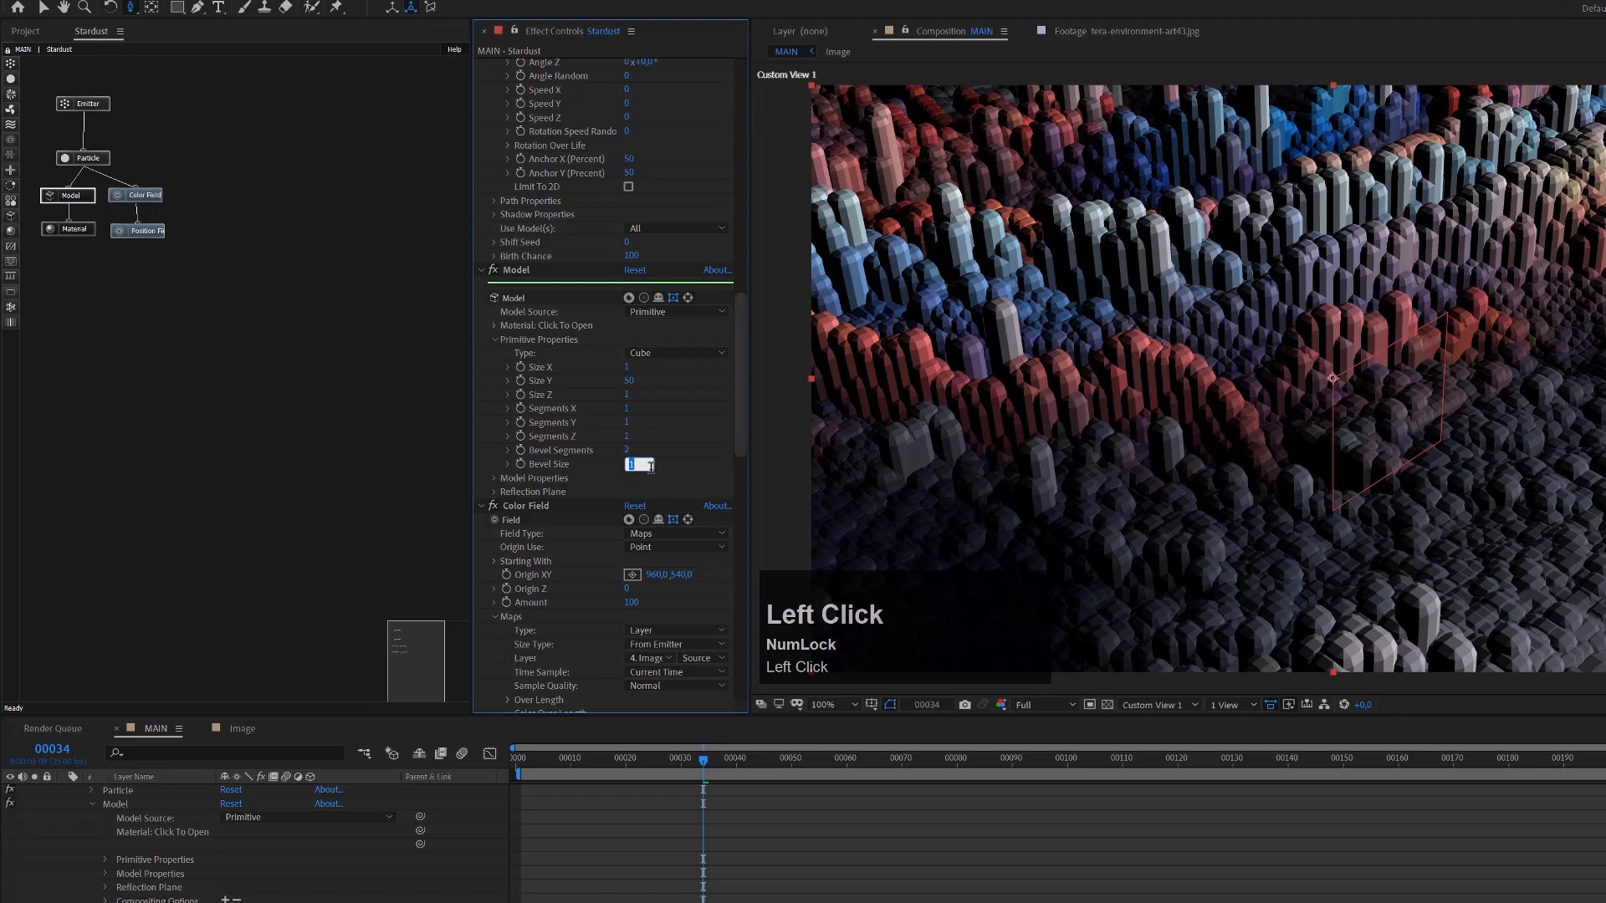
text(0)
key(Return)
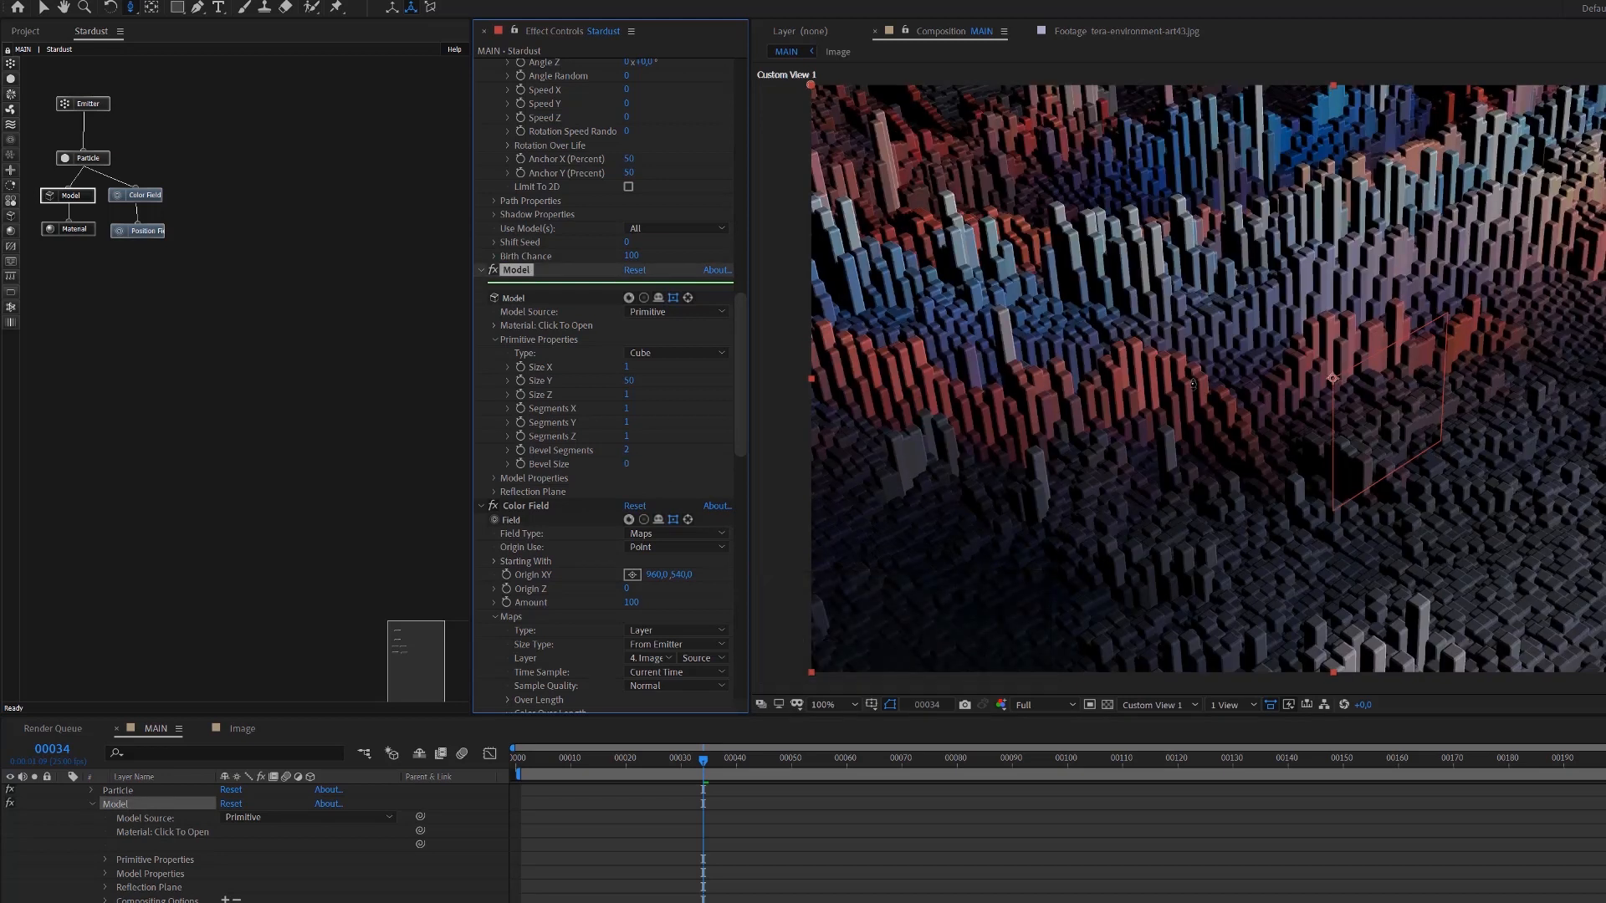
click(629, 465)
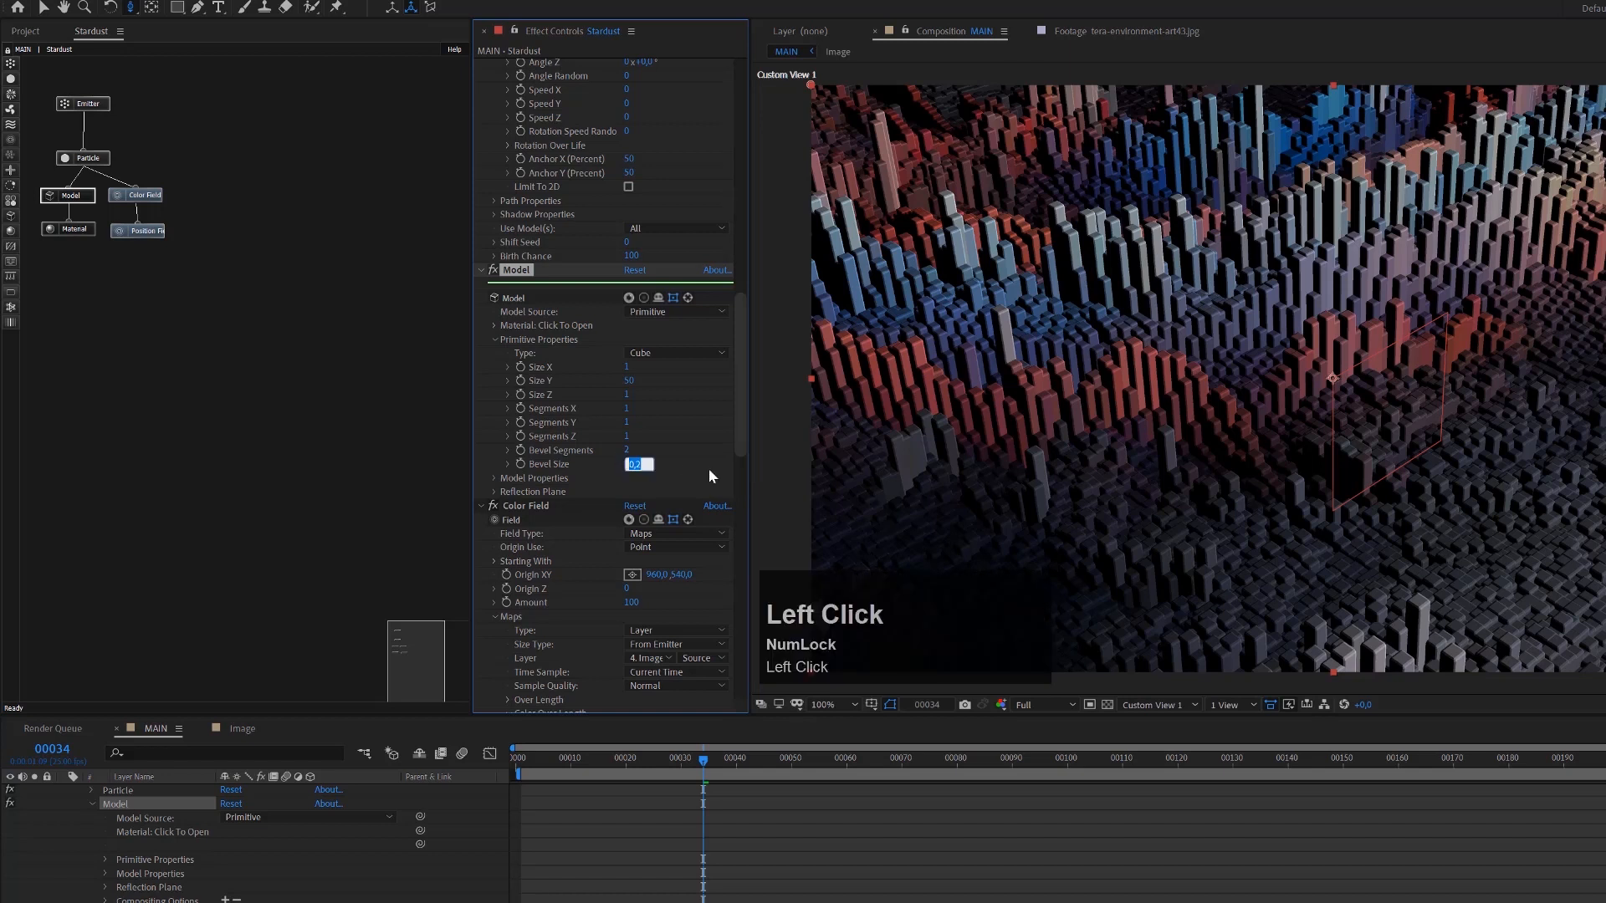
text(0)
key(Return)
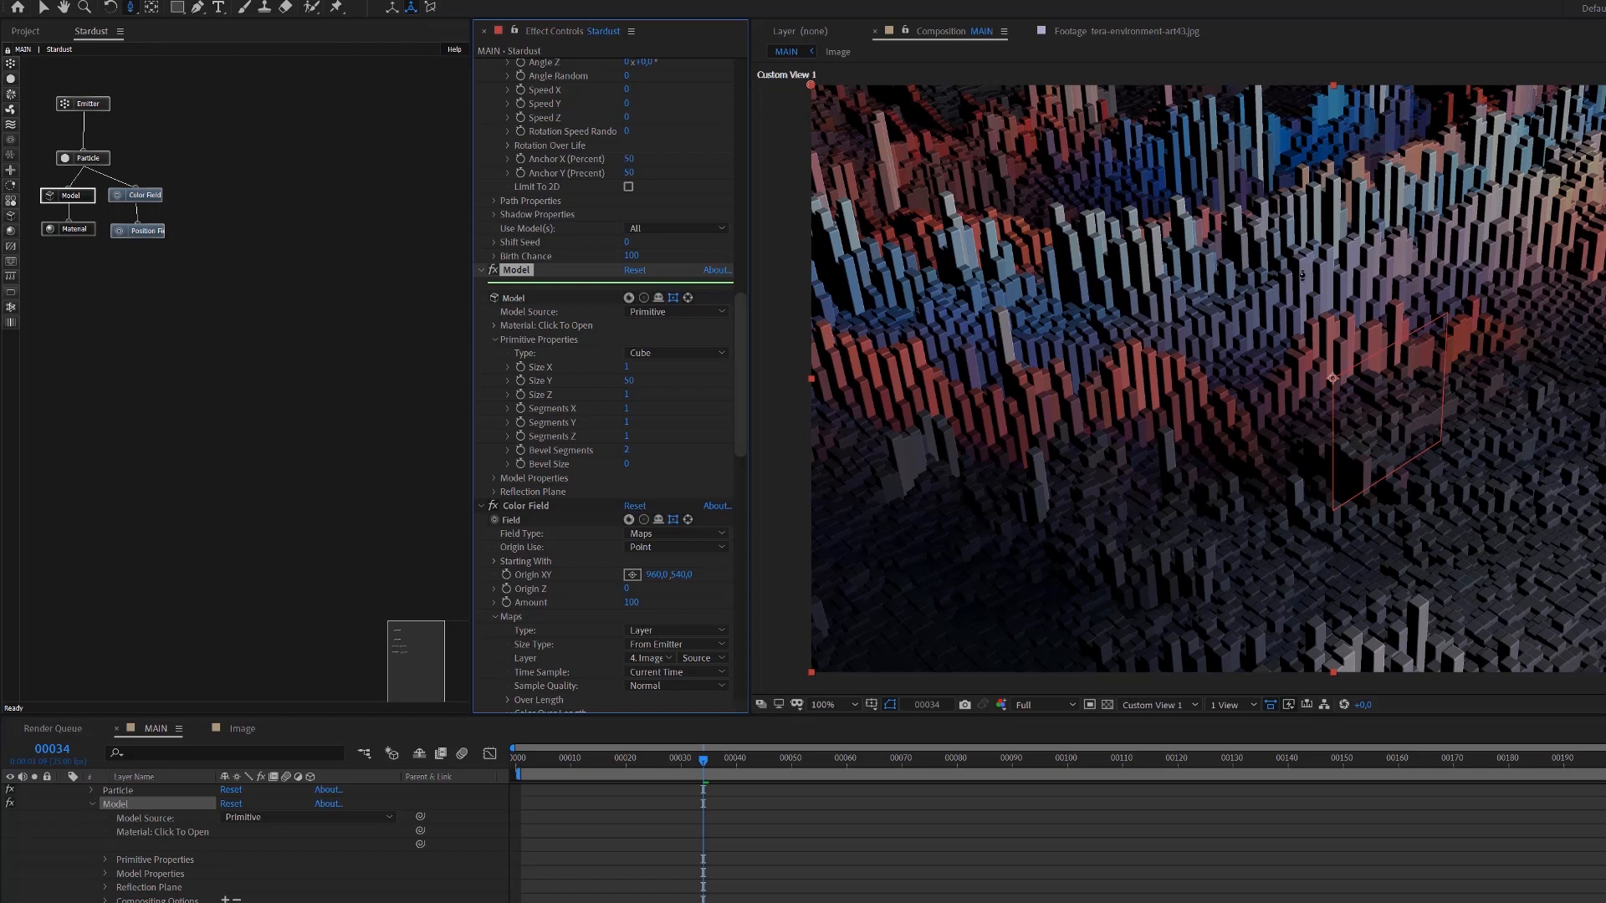
Apply the Fast Box Blur effect to the picture layer in the Image composition
drag(1261, 303, 1408, 242)
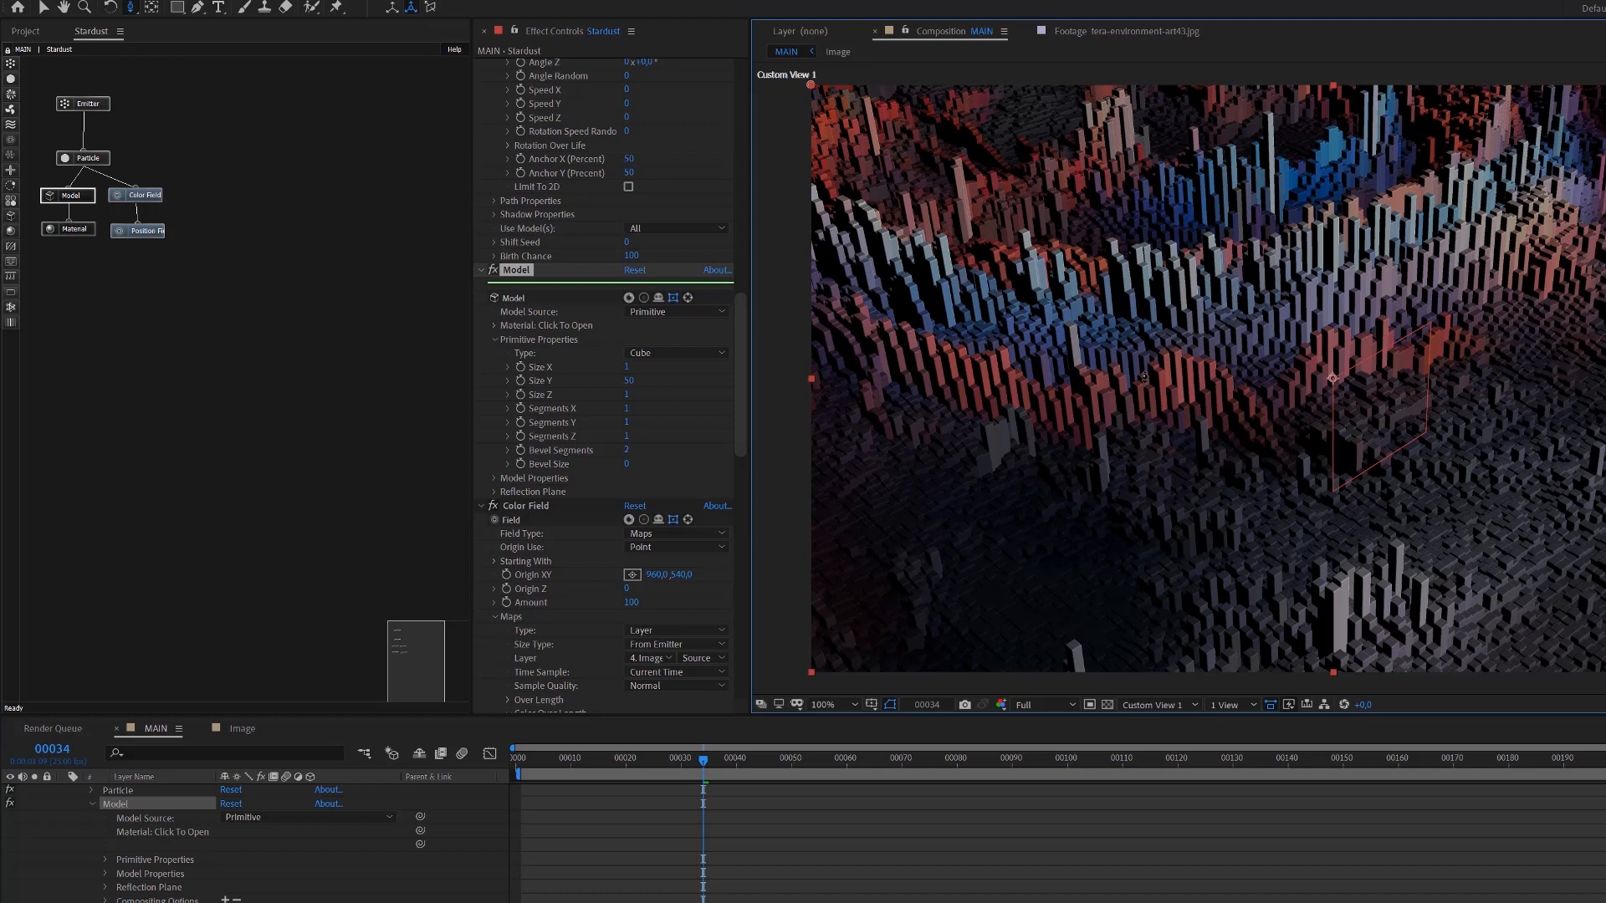
click(242, 730)
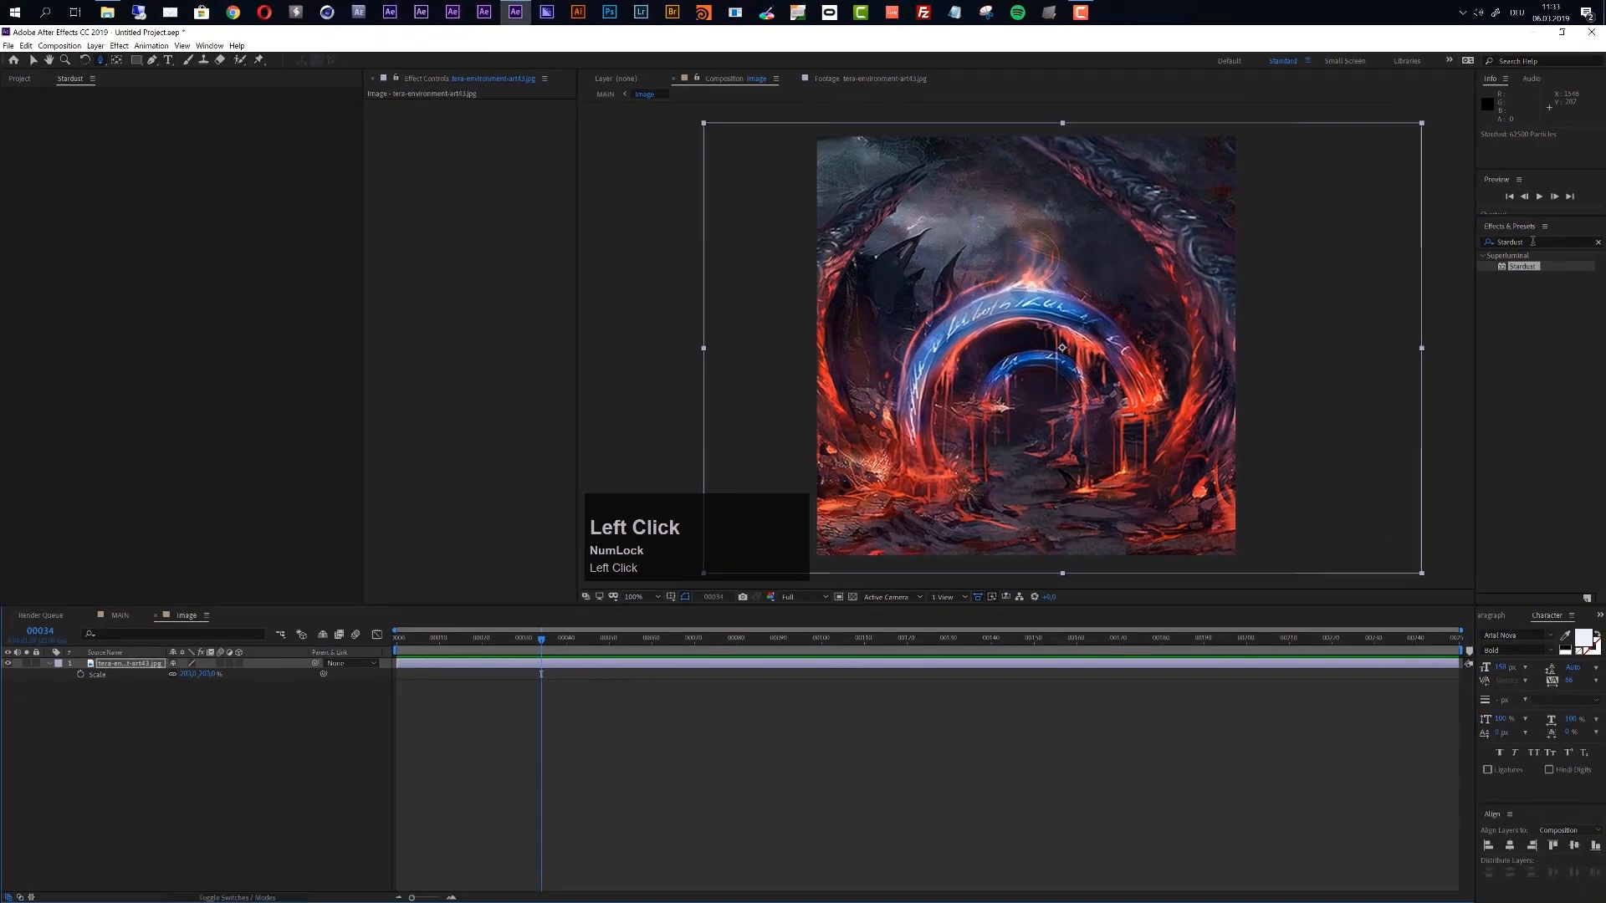
click(1532, 242)
text(blur)
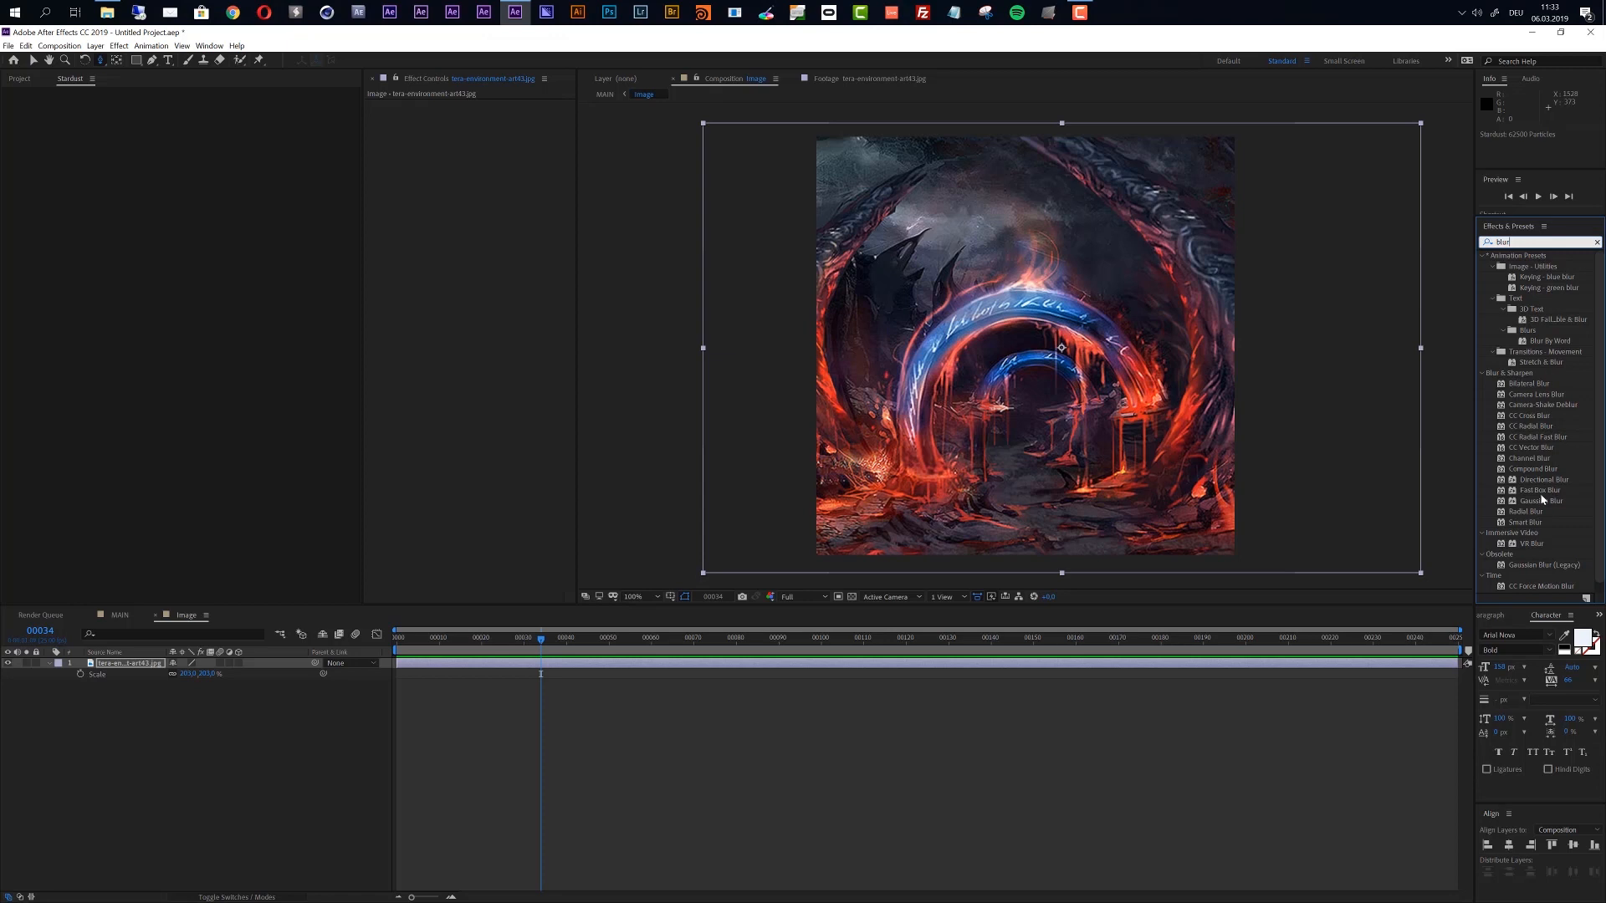
drag(1544, 495, 757, 664)
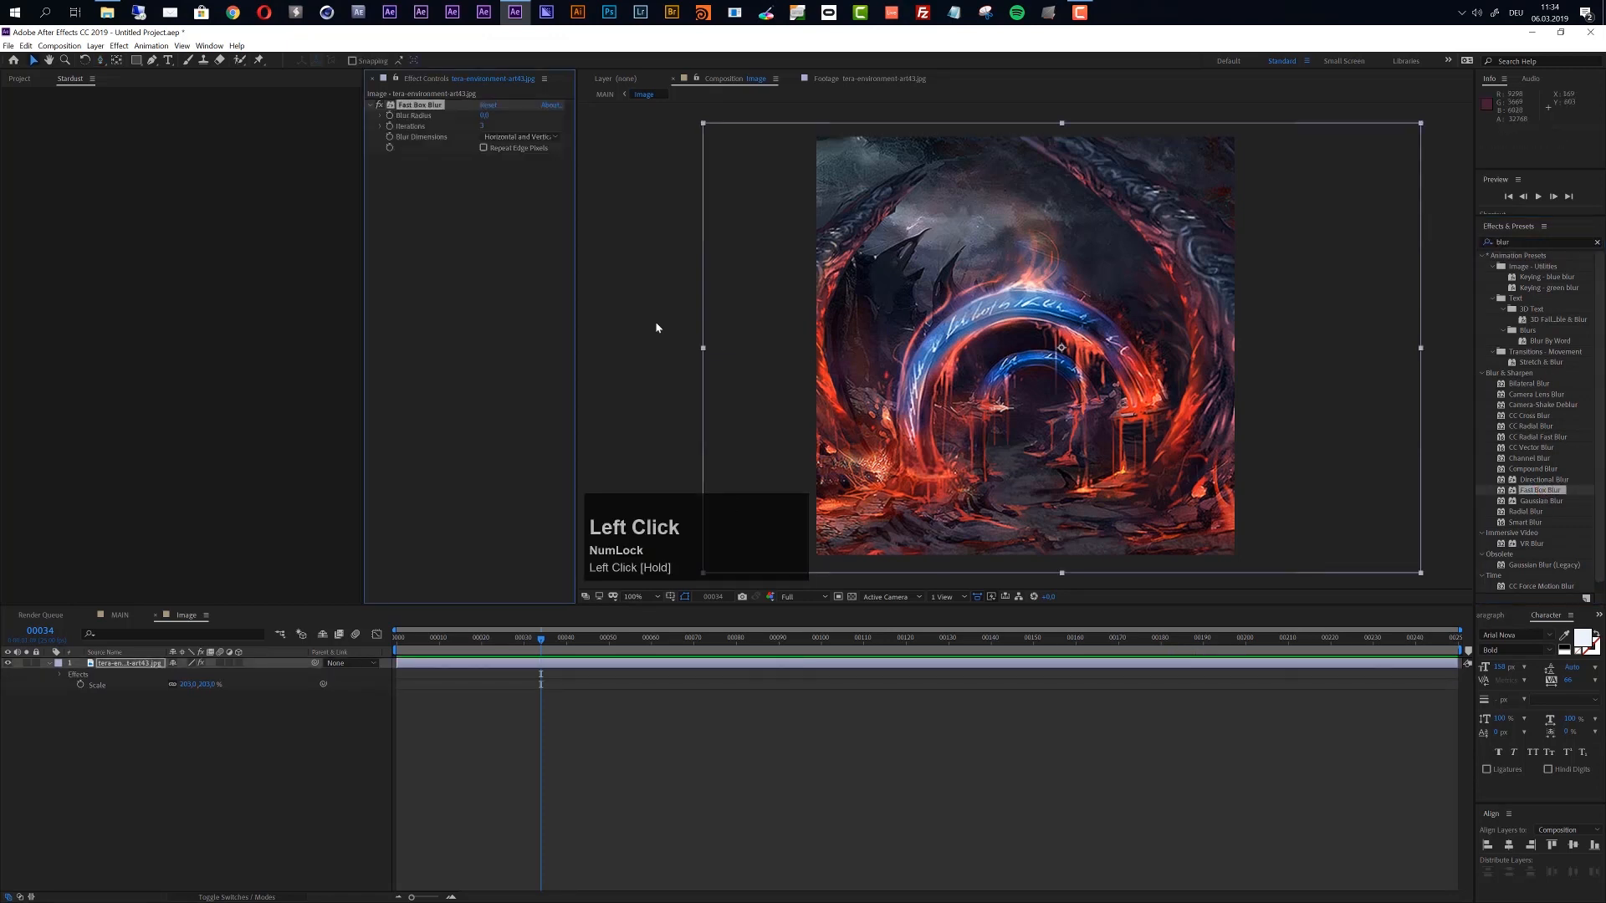
Try a Blur Radius of 1 on the Fast Box Blur and check the landscape in the MAIN composition
scroll(1026, 347, up, 2)
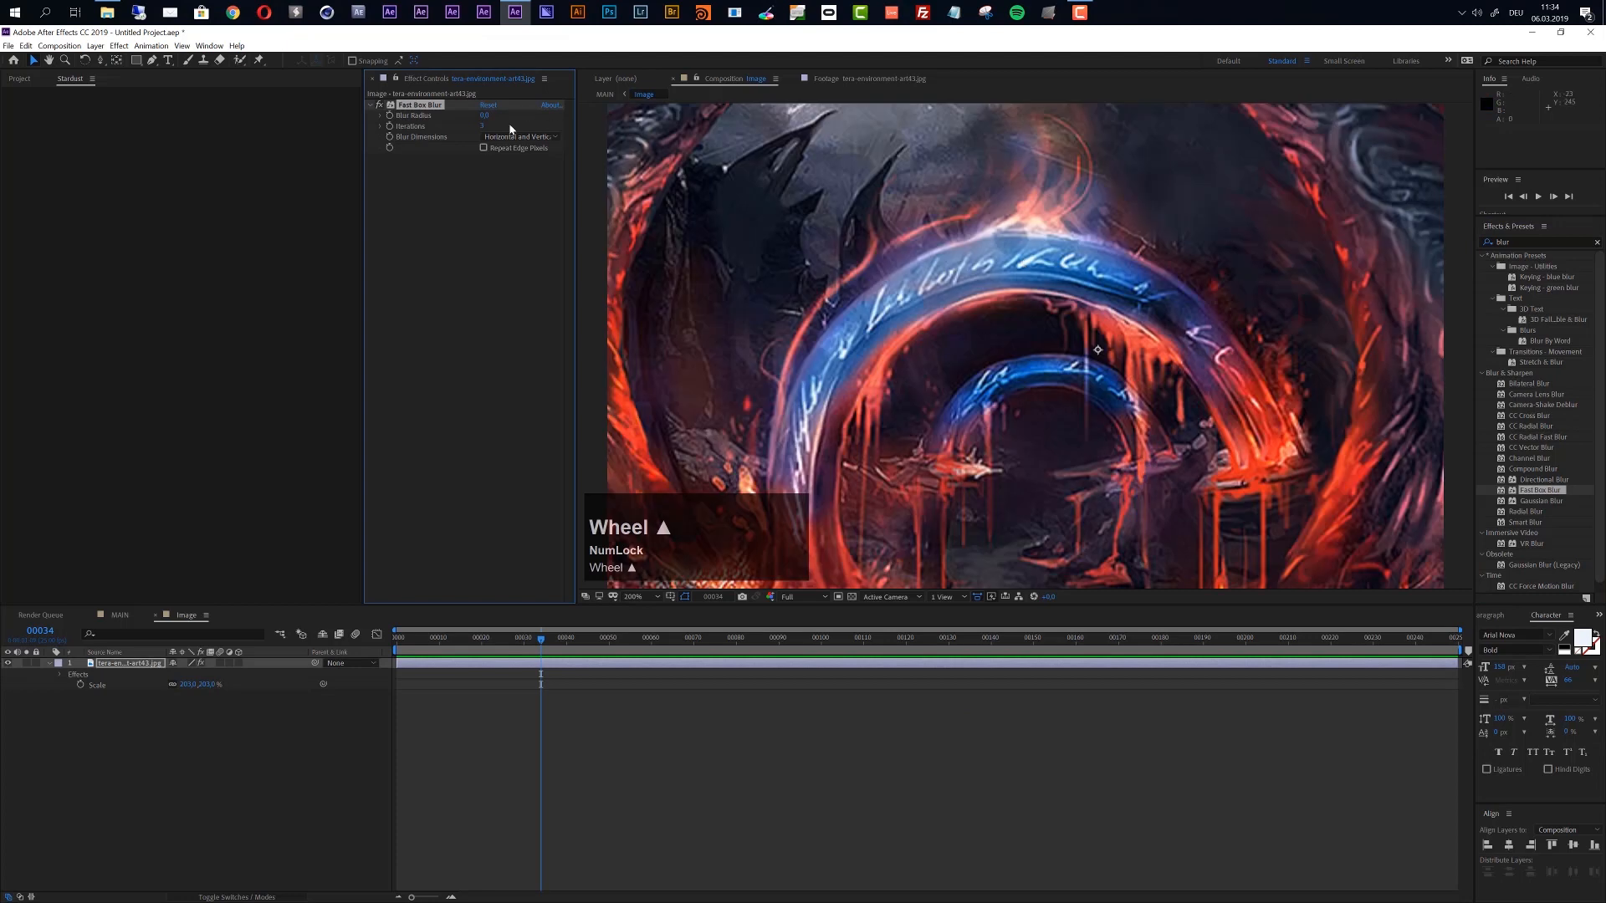
click(484, 116)
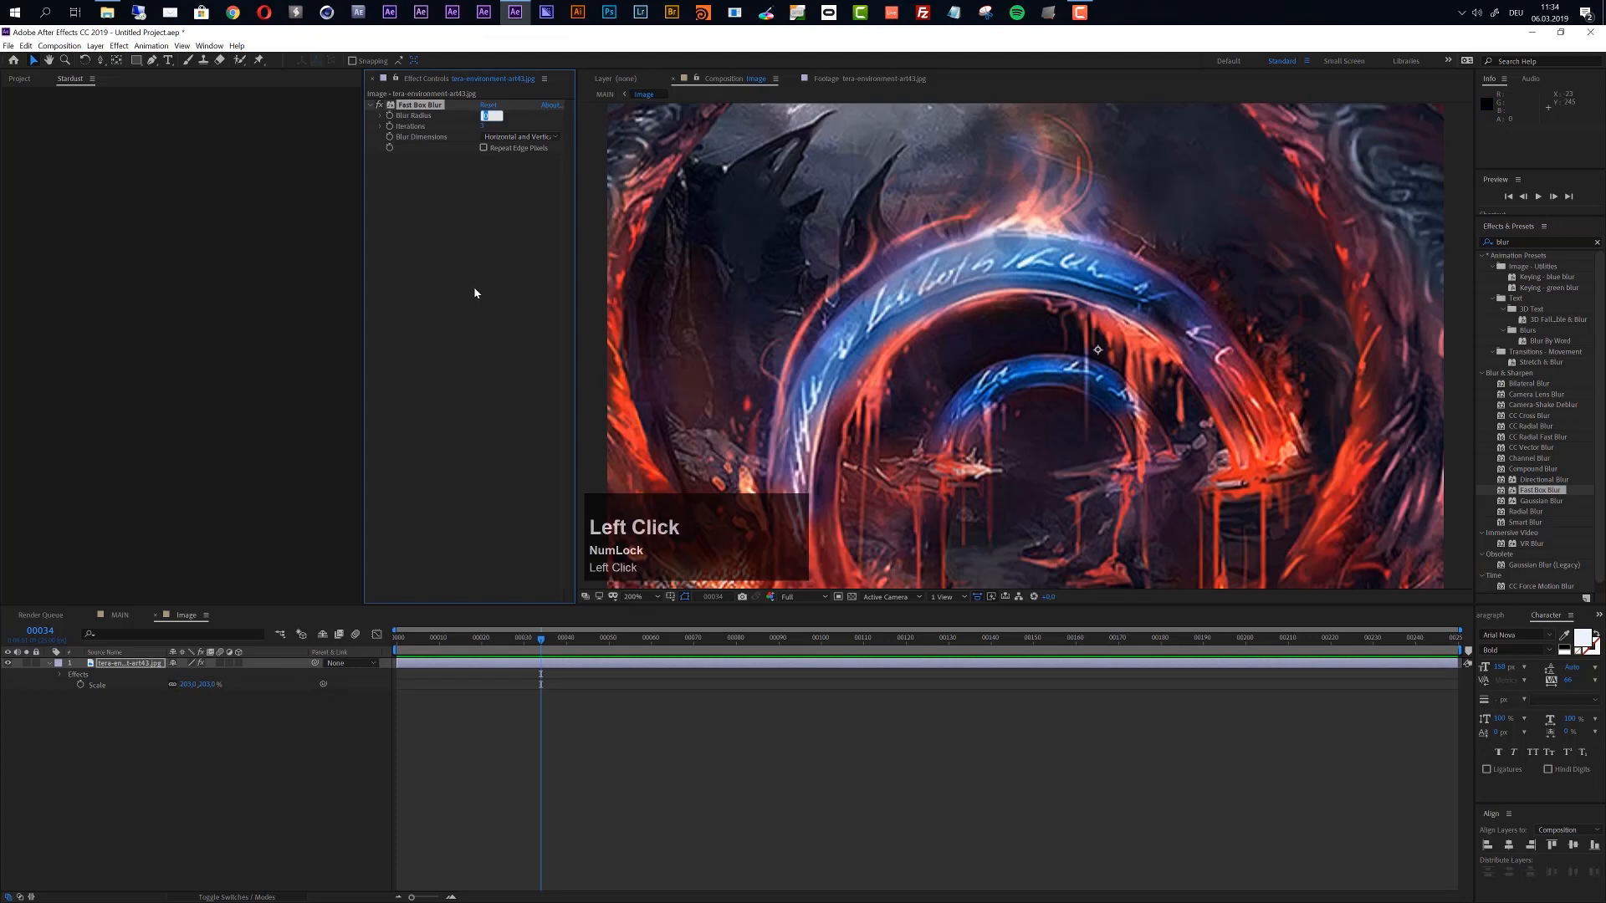
text(1)
key(Return)
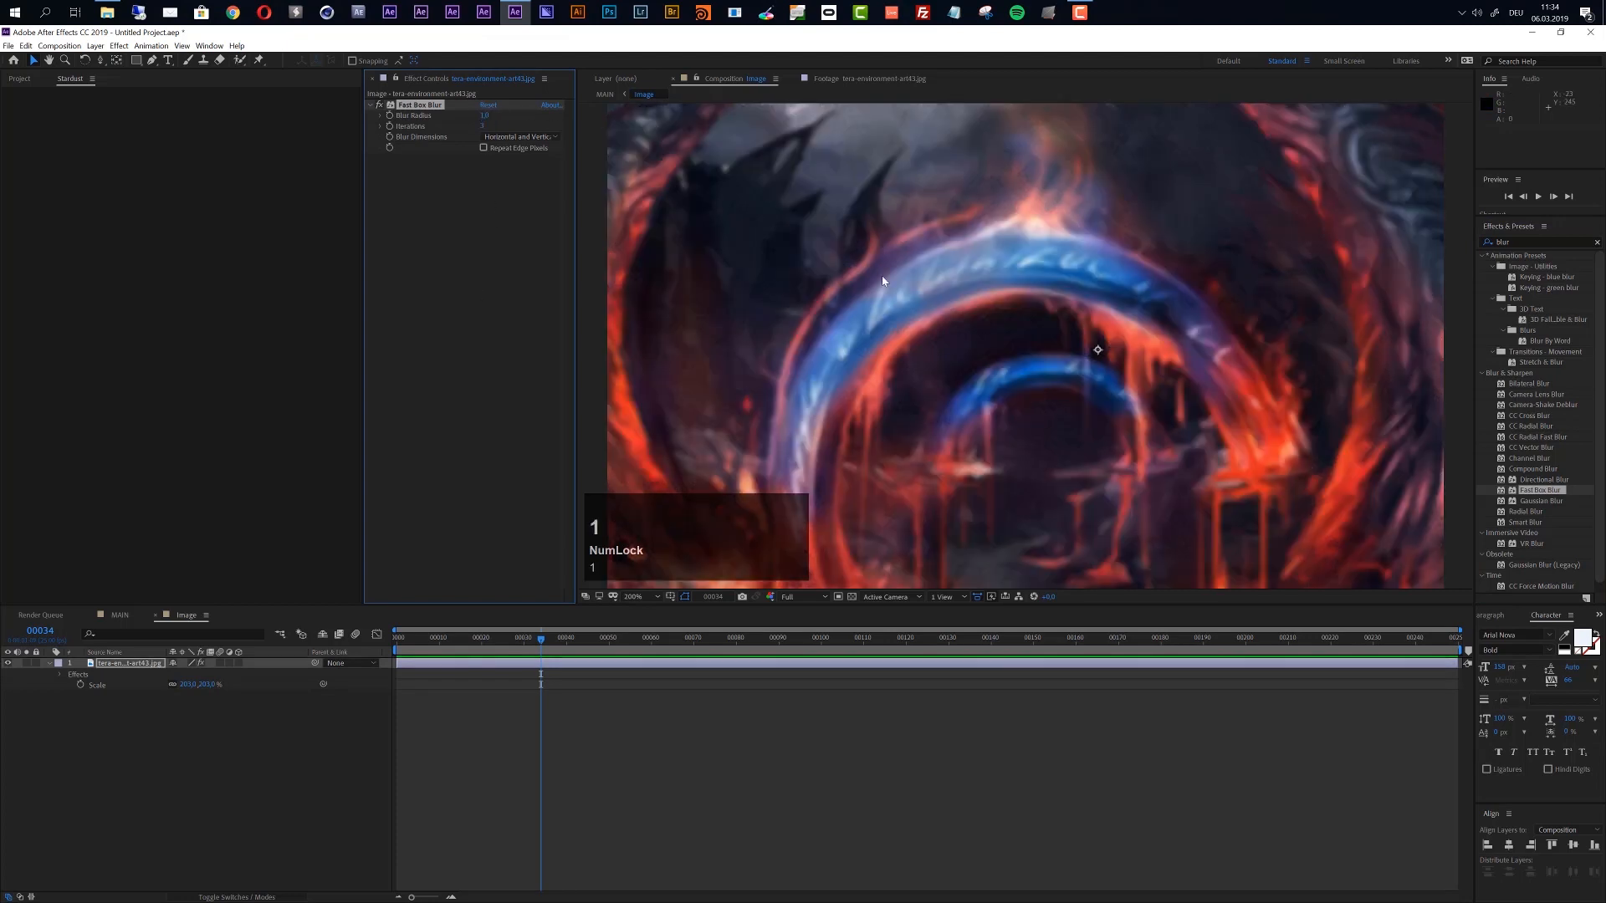
click(118, 615)
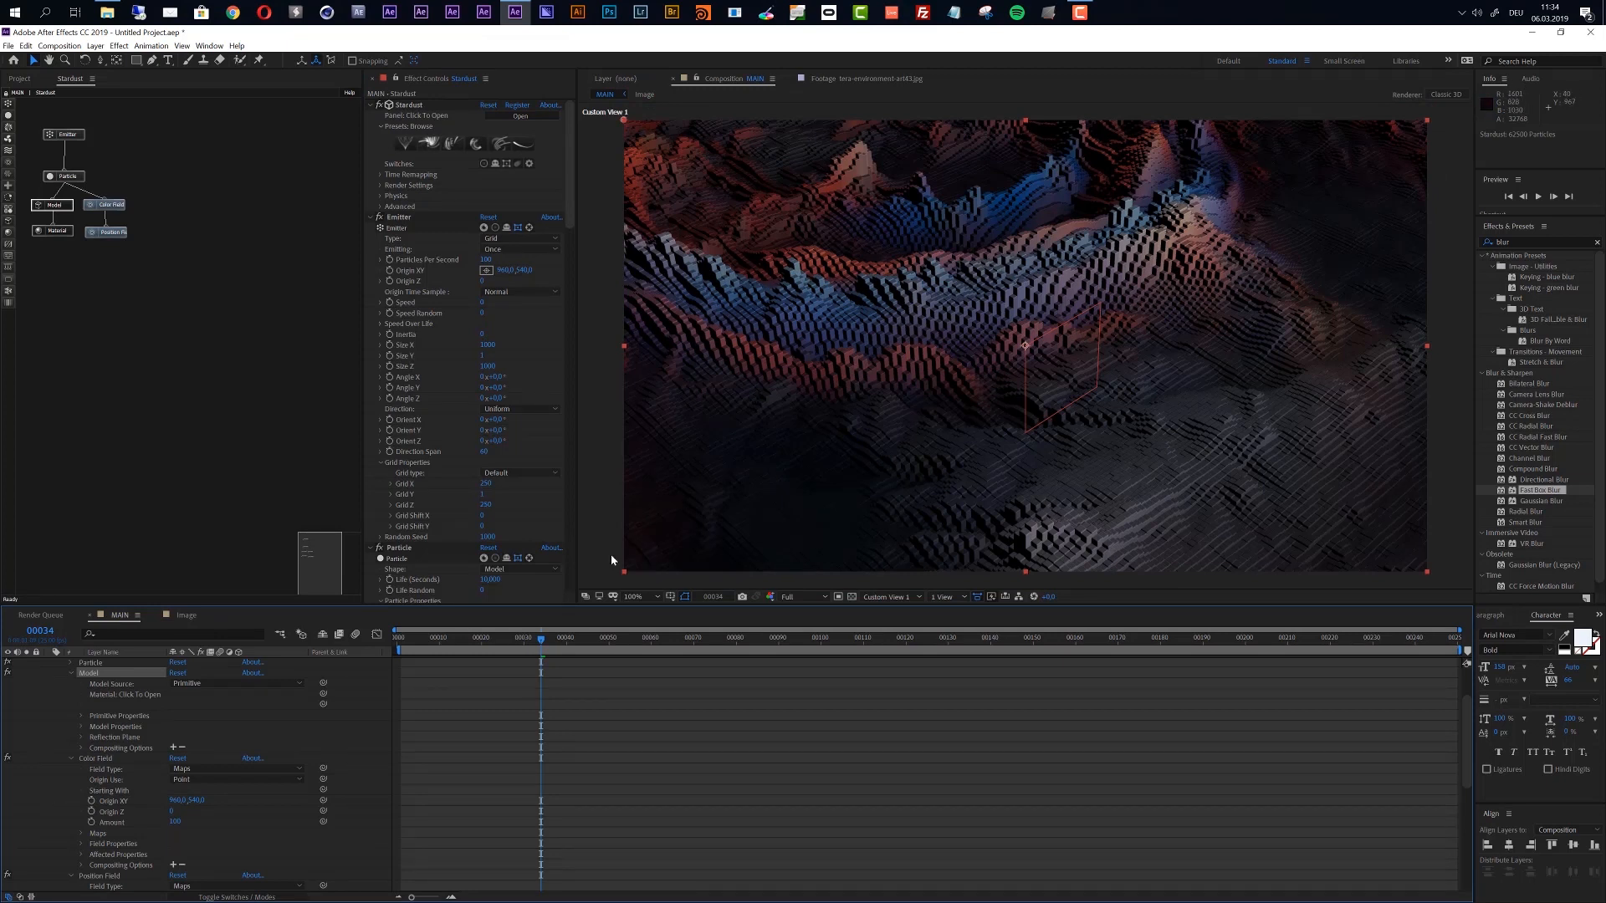
Set the Fast Box Blur's Blur Radius to 0.3 in the Image composition and return to the MAIN composition
click(187, 616)
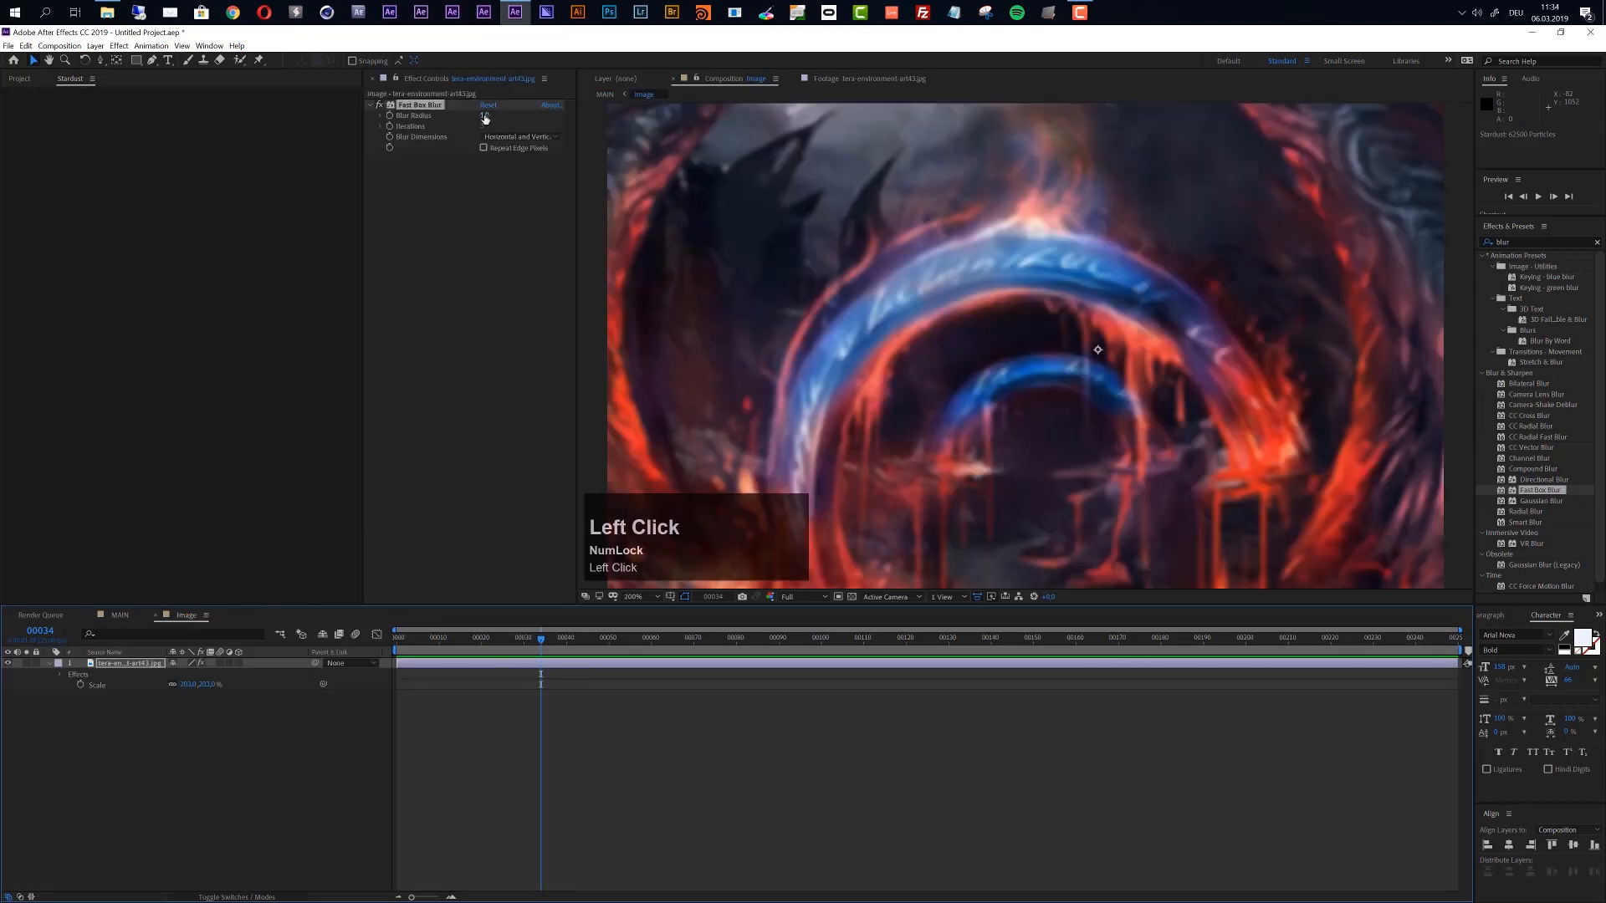
text(,3)
key(Return)
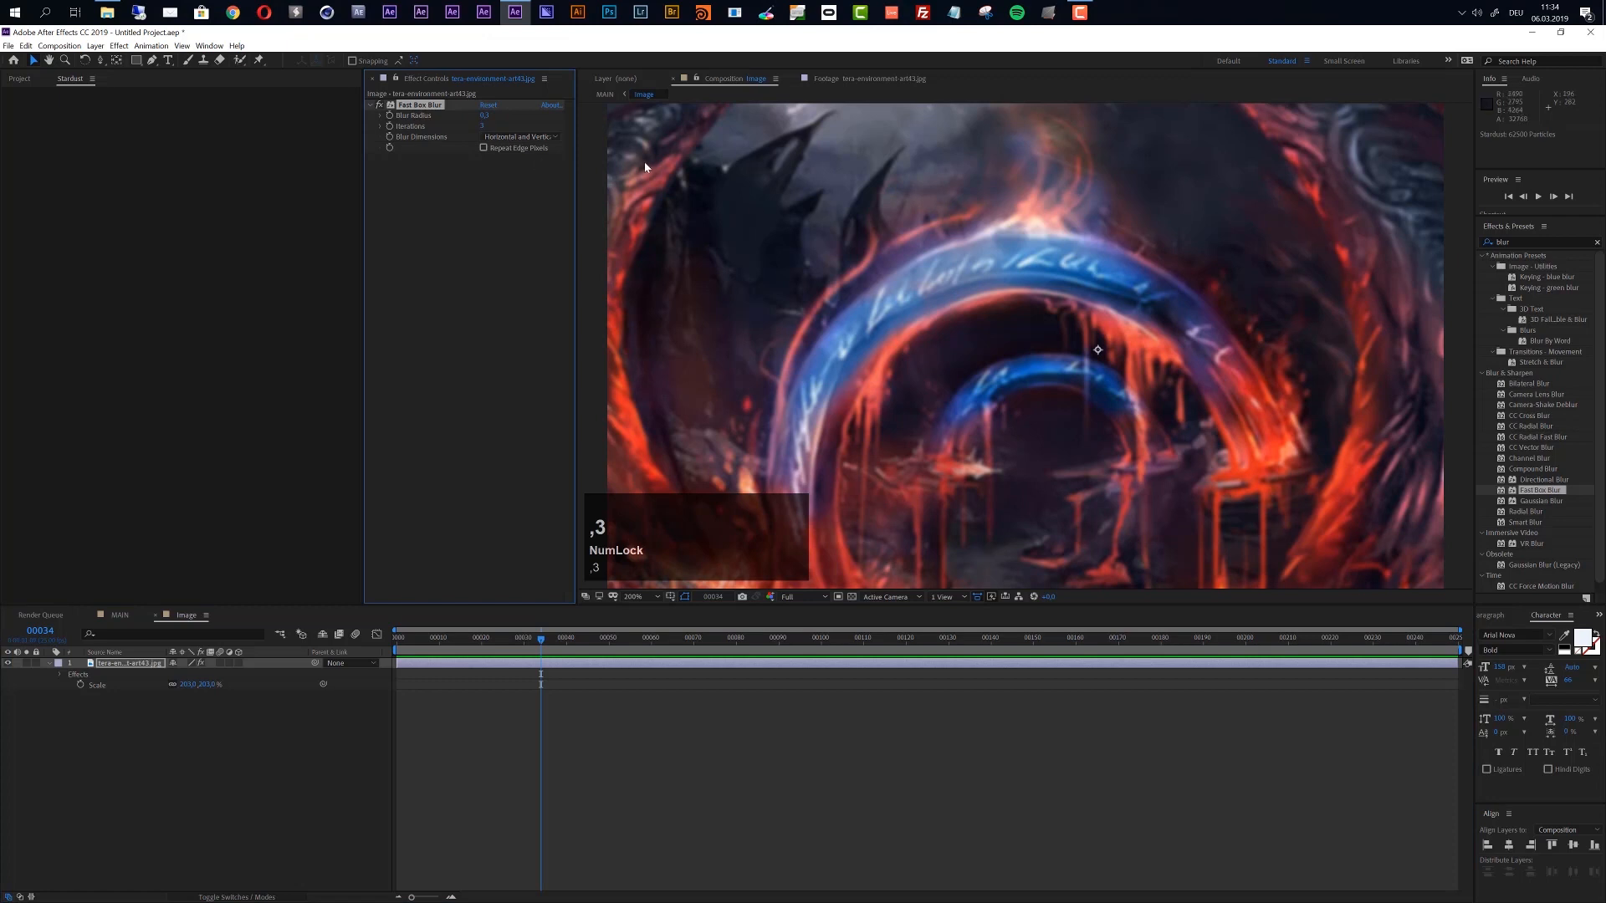
click(120, 615)
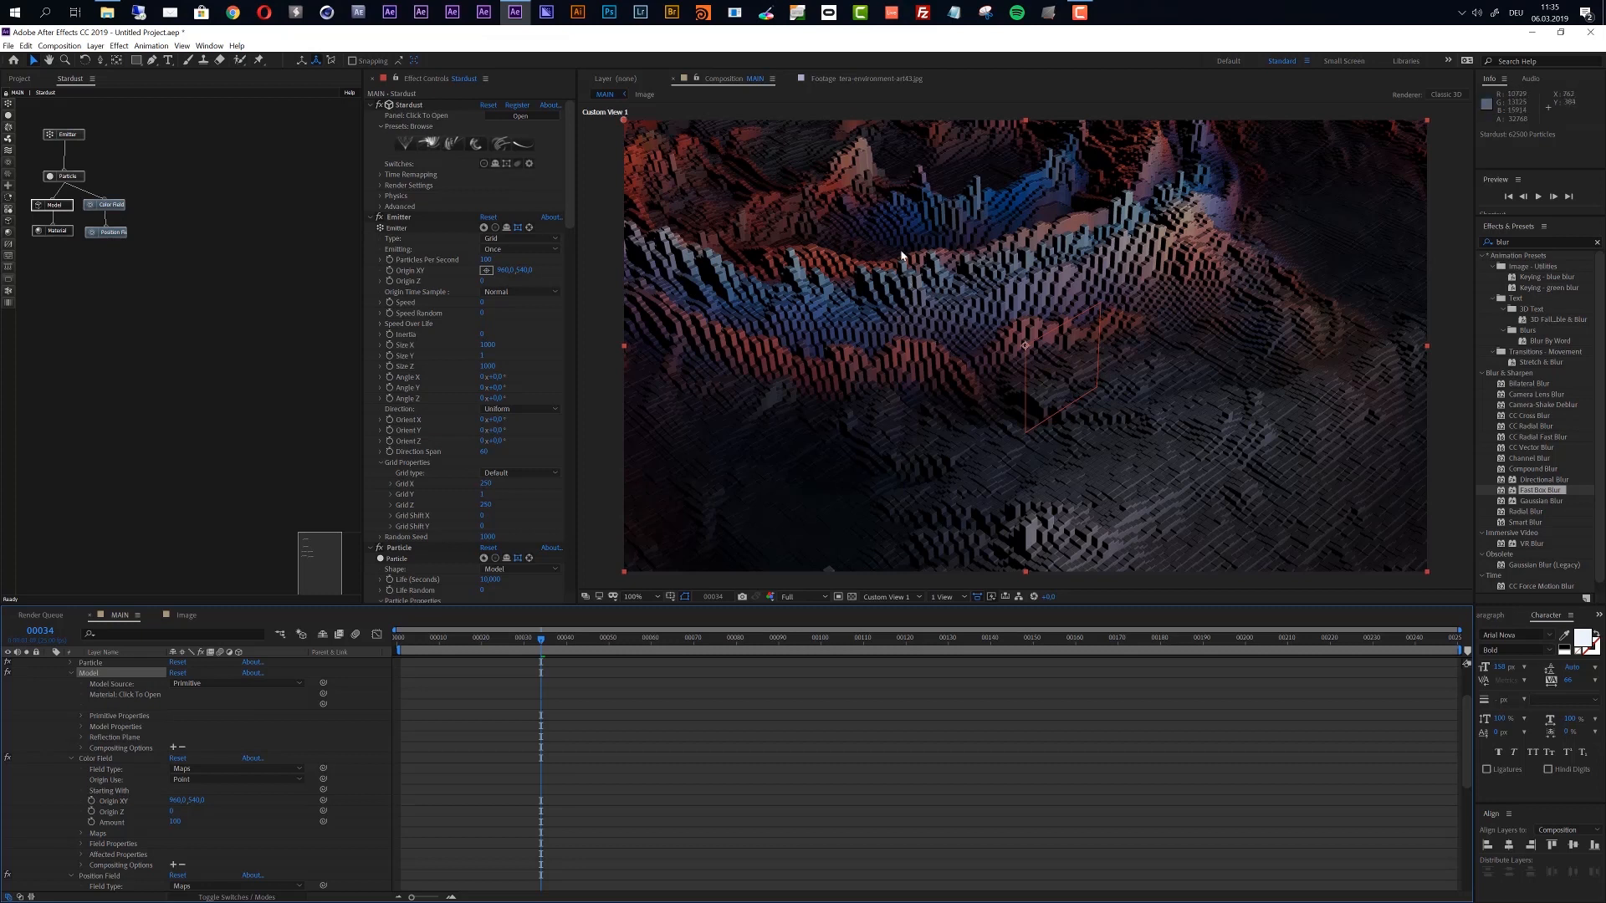
Display the MAIN composition in a 4 Views layout with Custom View 1 replacing the Active Camera view
click(906, 599)
click(890, 609)
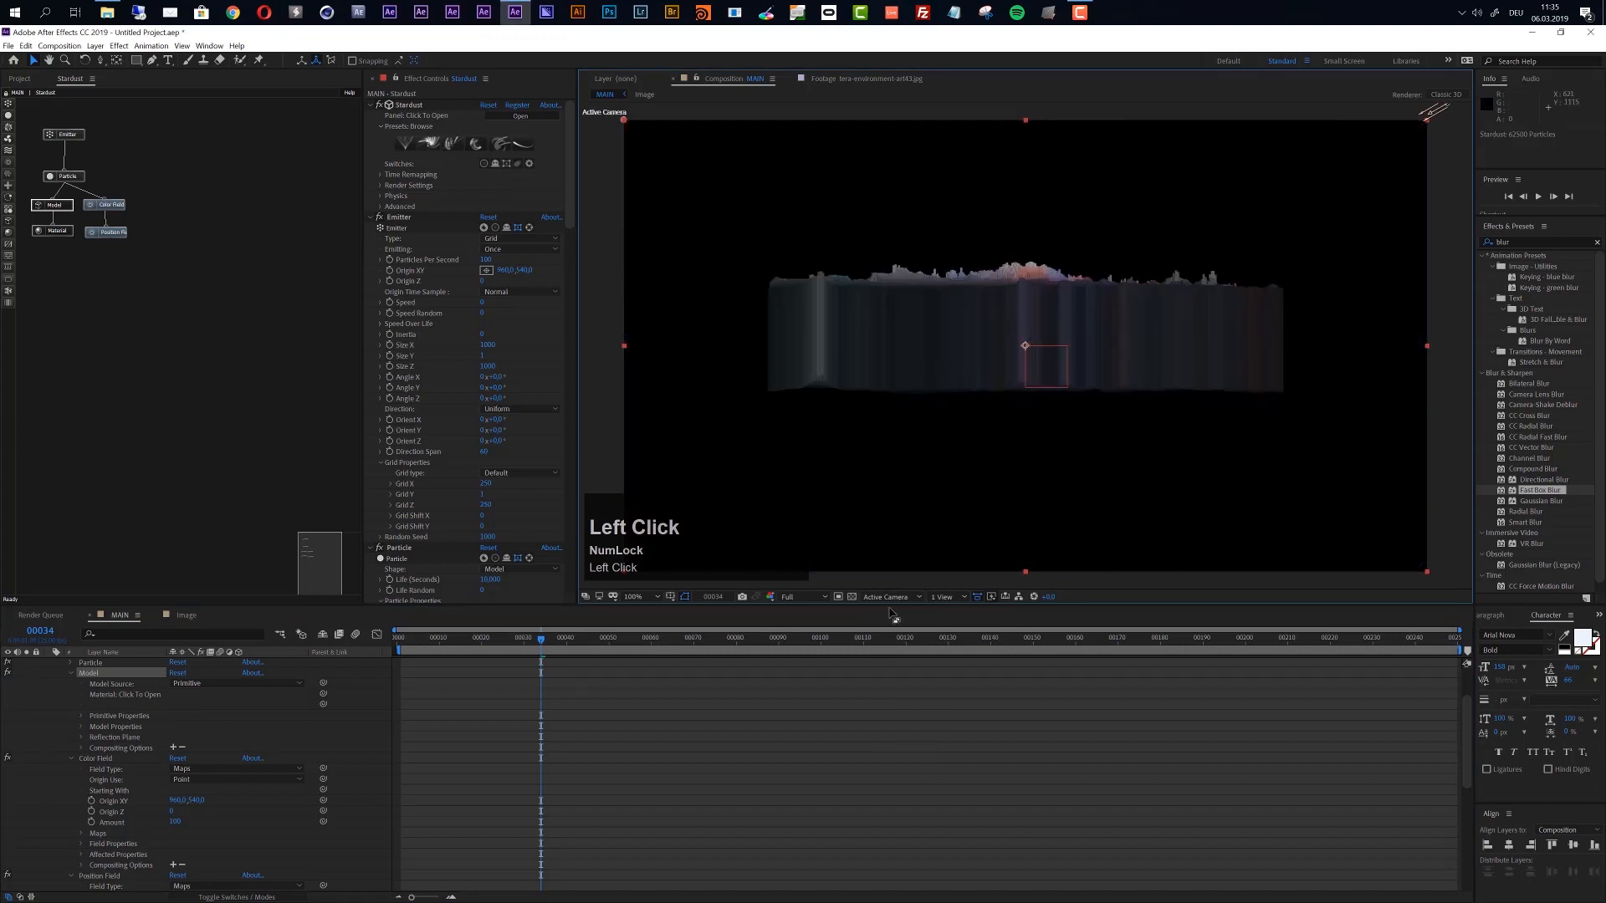
click(897, 600)
click(956, 597)
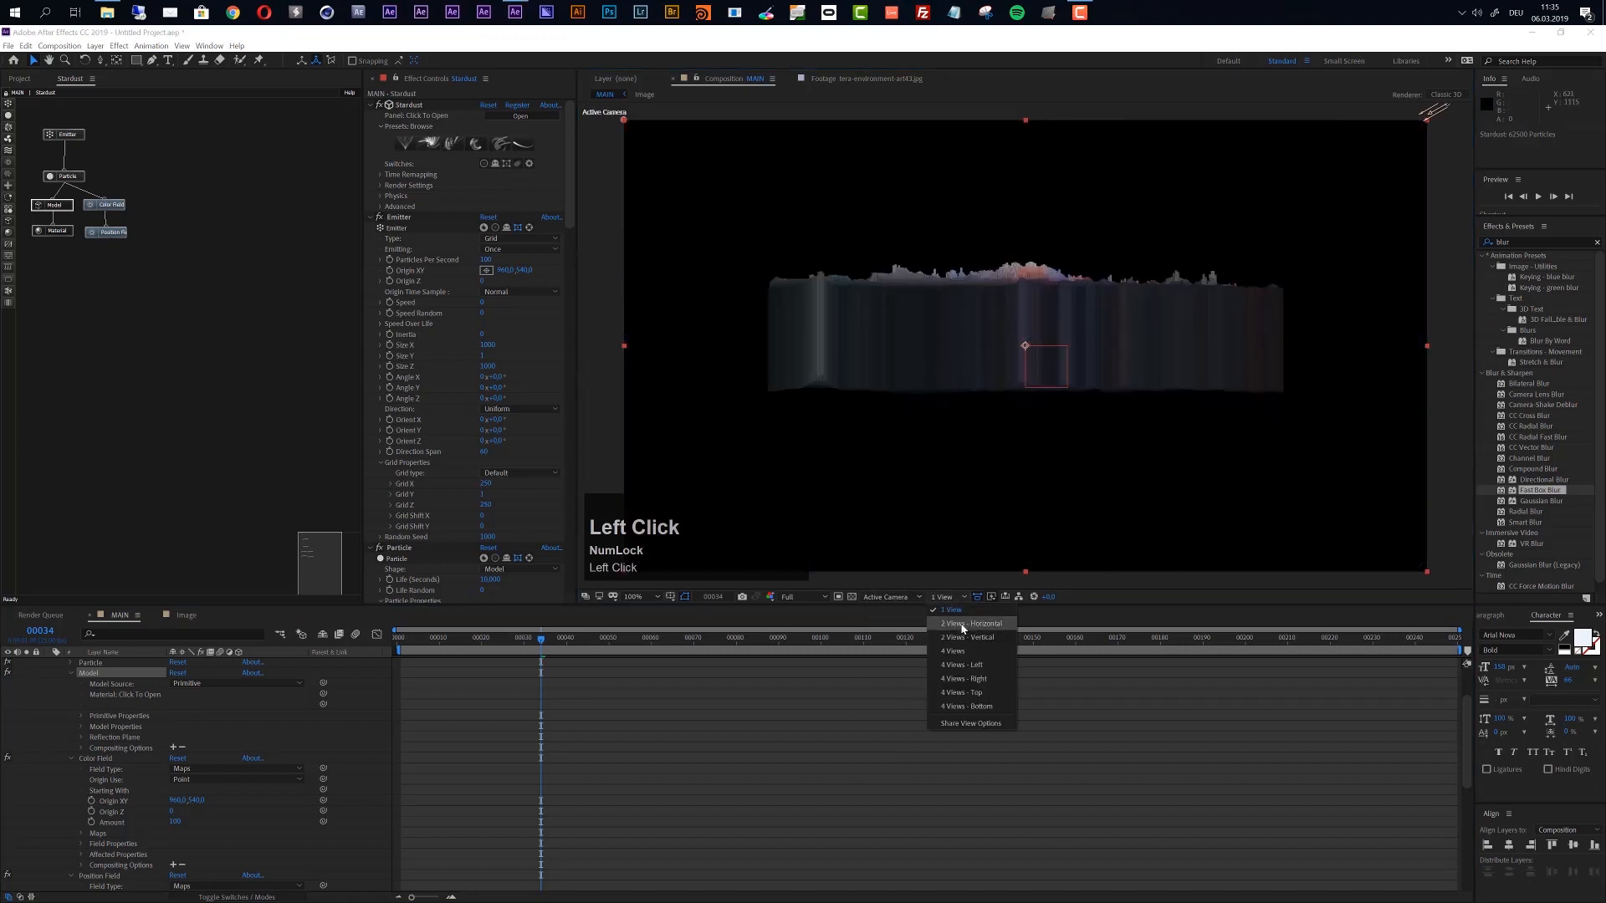
click(954, 652)
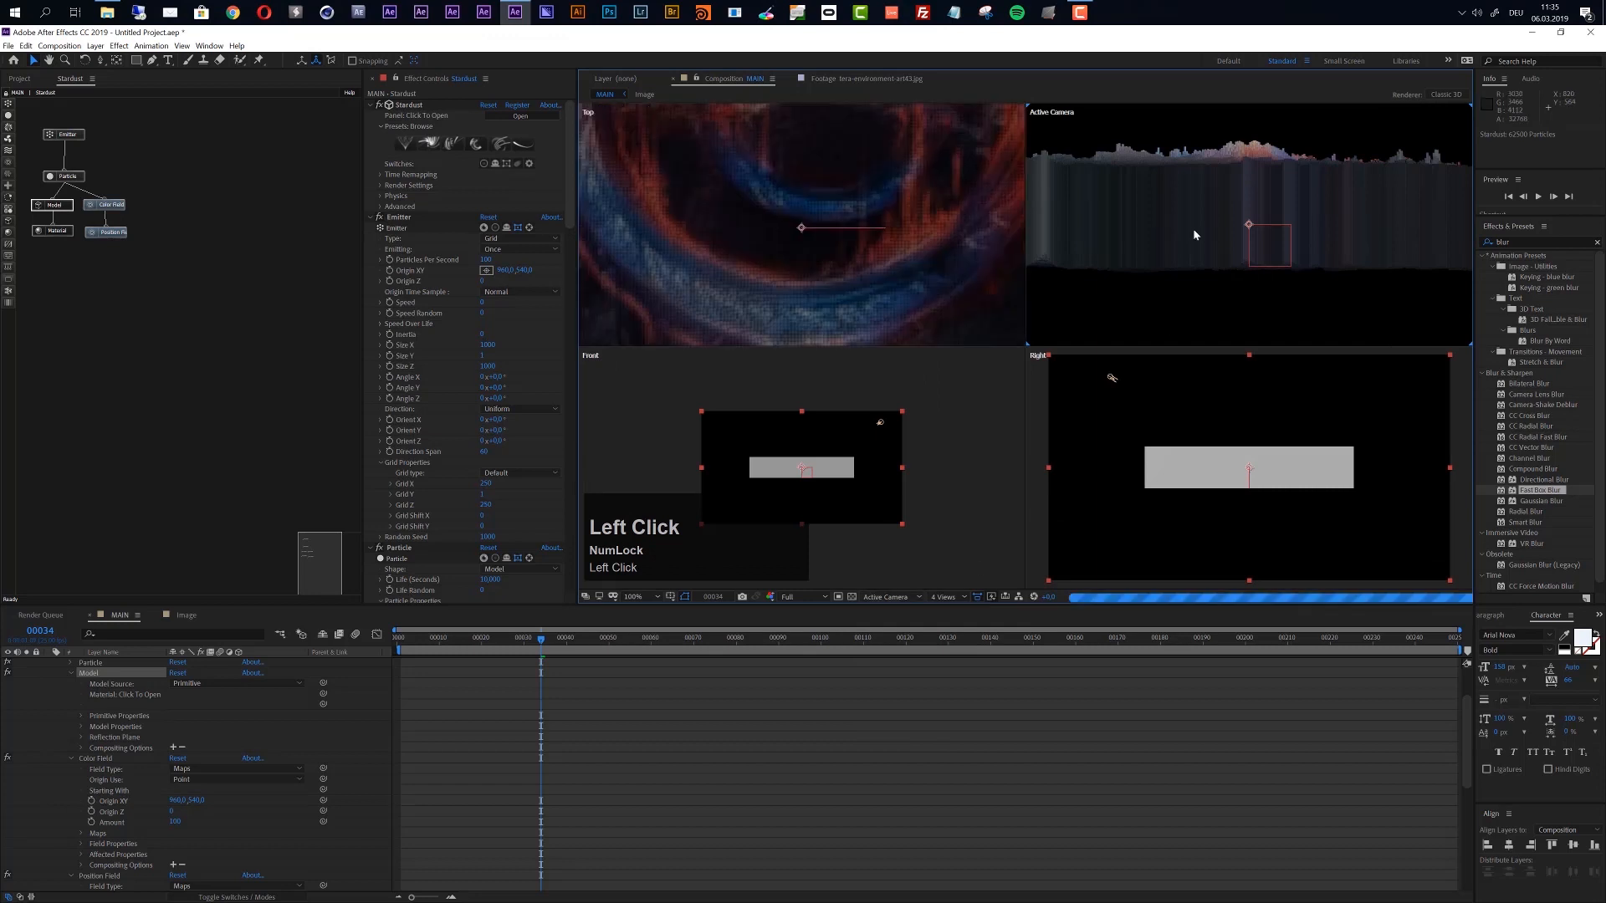
click(902, 600)
click(891, 714)
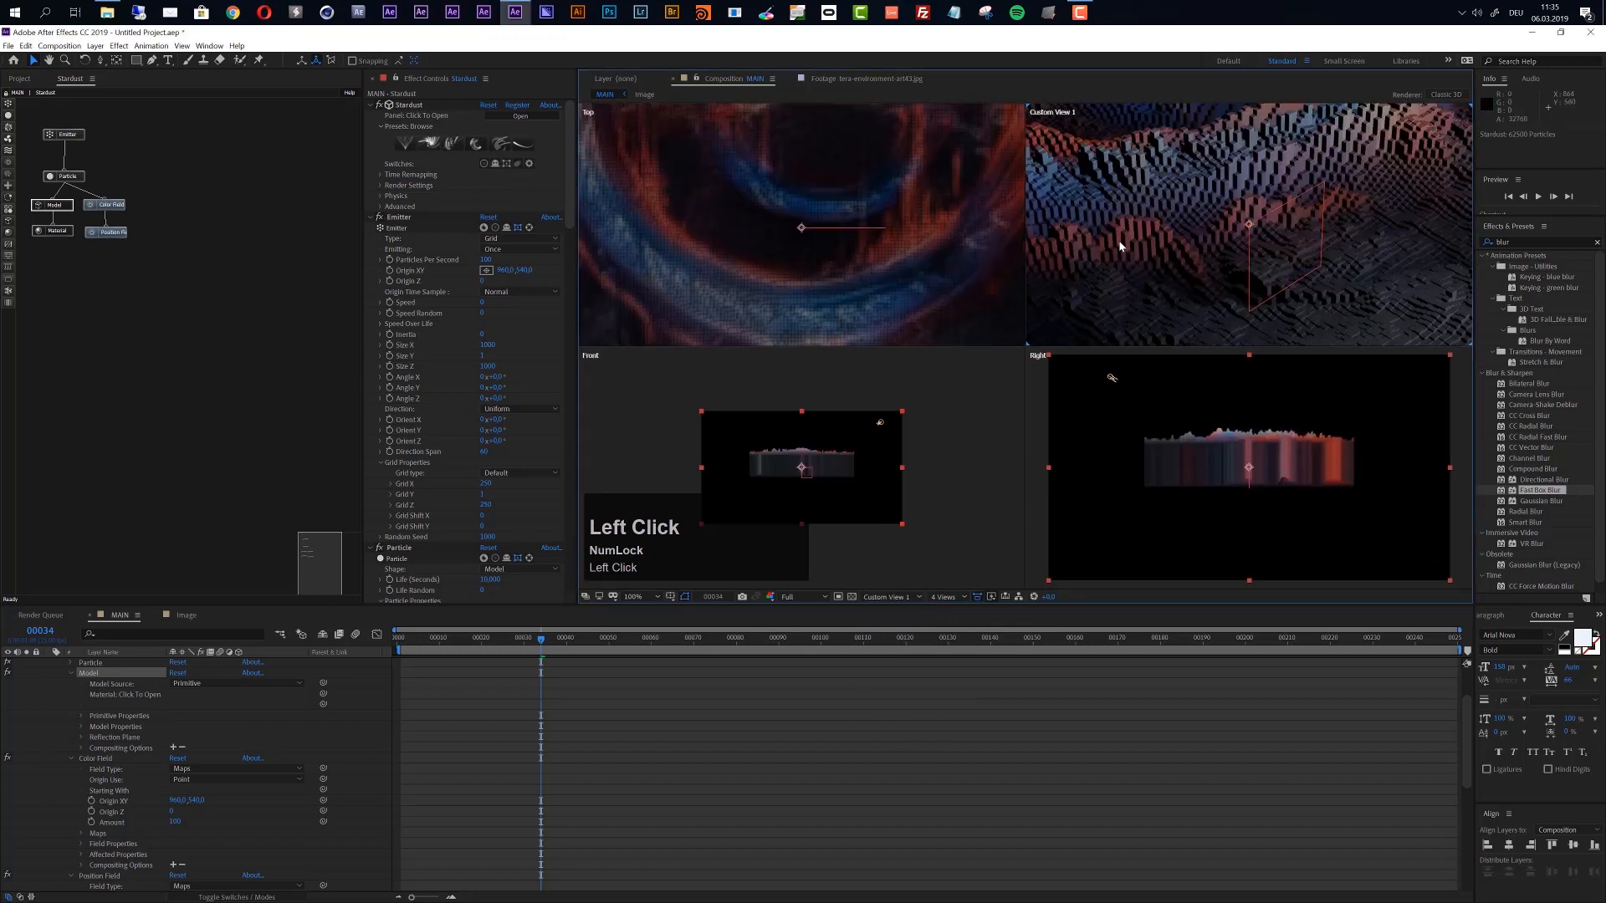
scroll(843, 249, down, 2)
scroll(843, 250, down, 1)
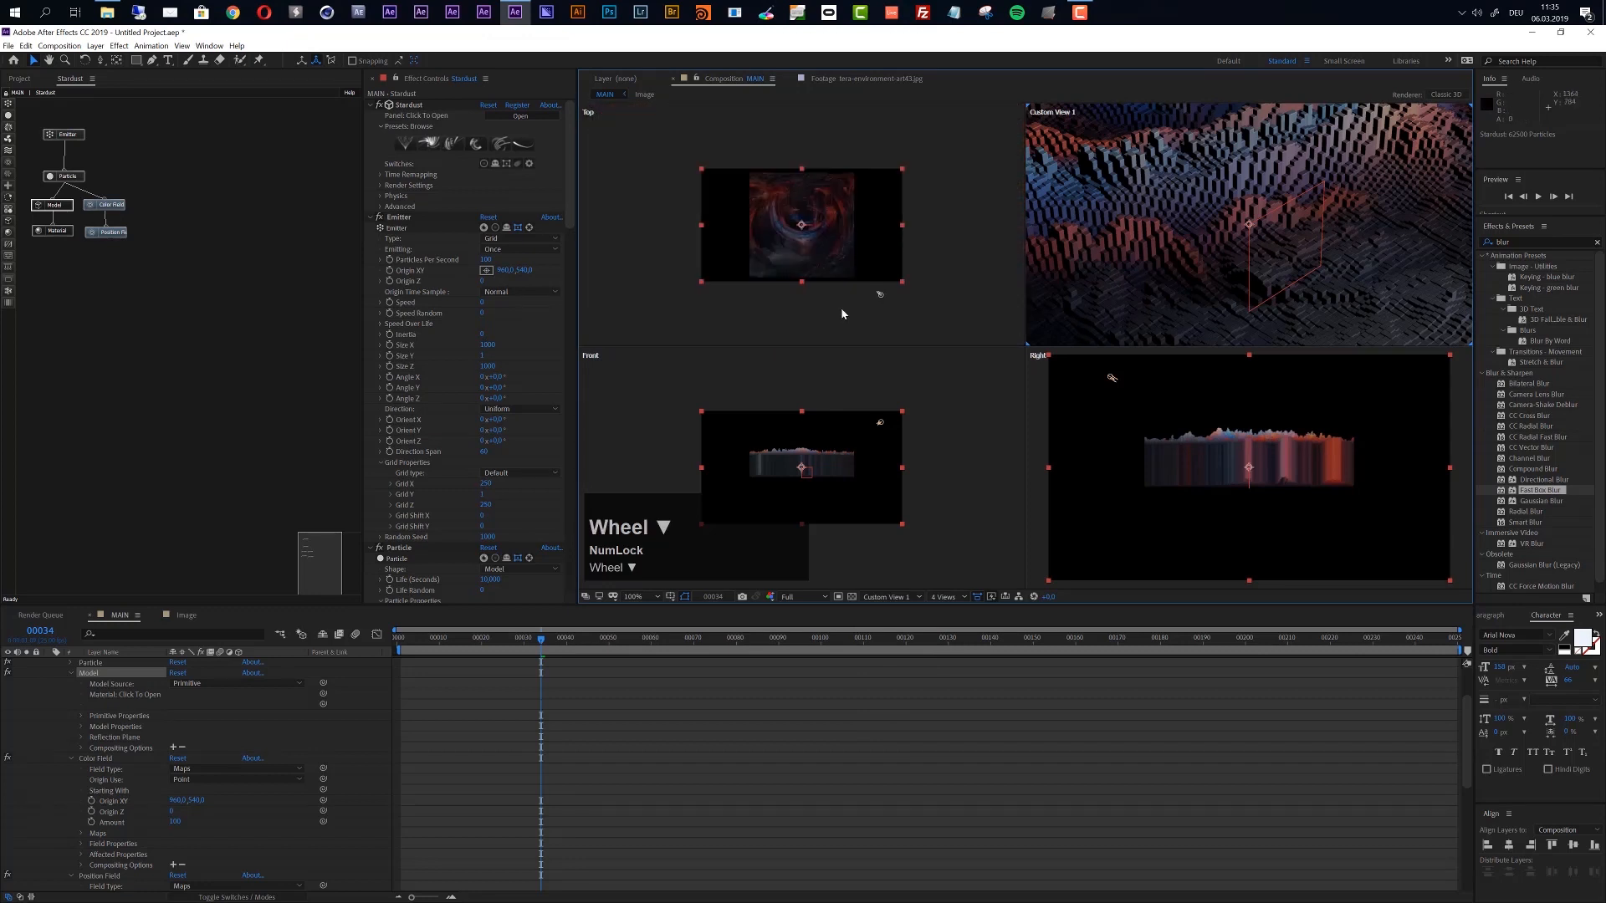
Collapse the expanded Stardust properties in the timeline and rename the Parallel Light 1 layer as Fill Light
click(57, 714)
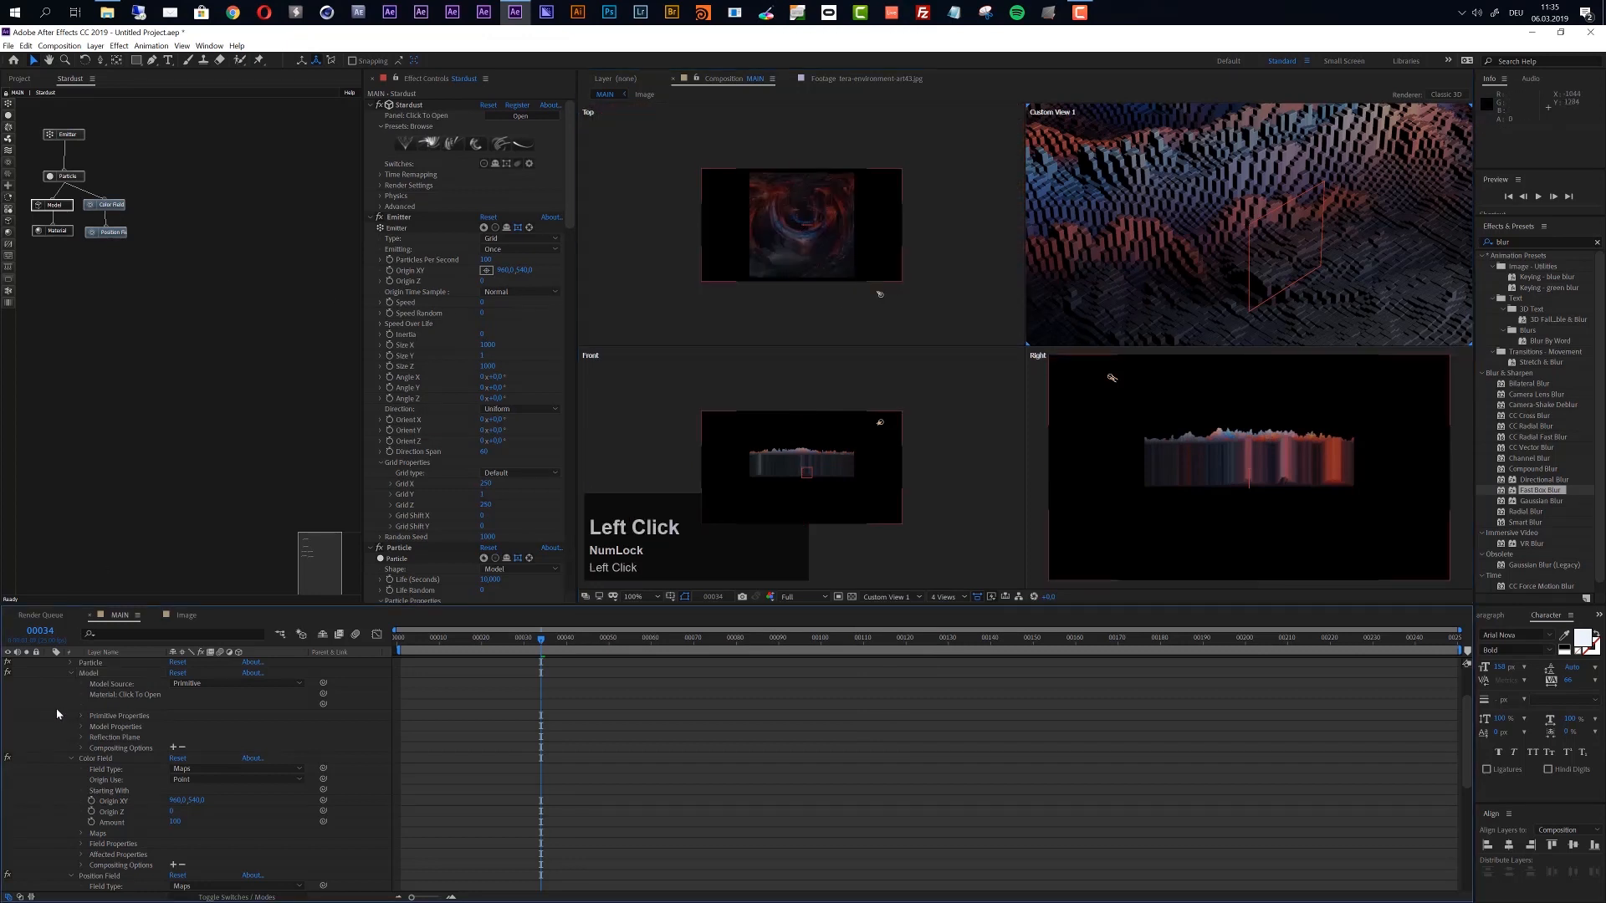
key(u)
click(118, 682)
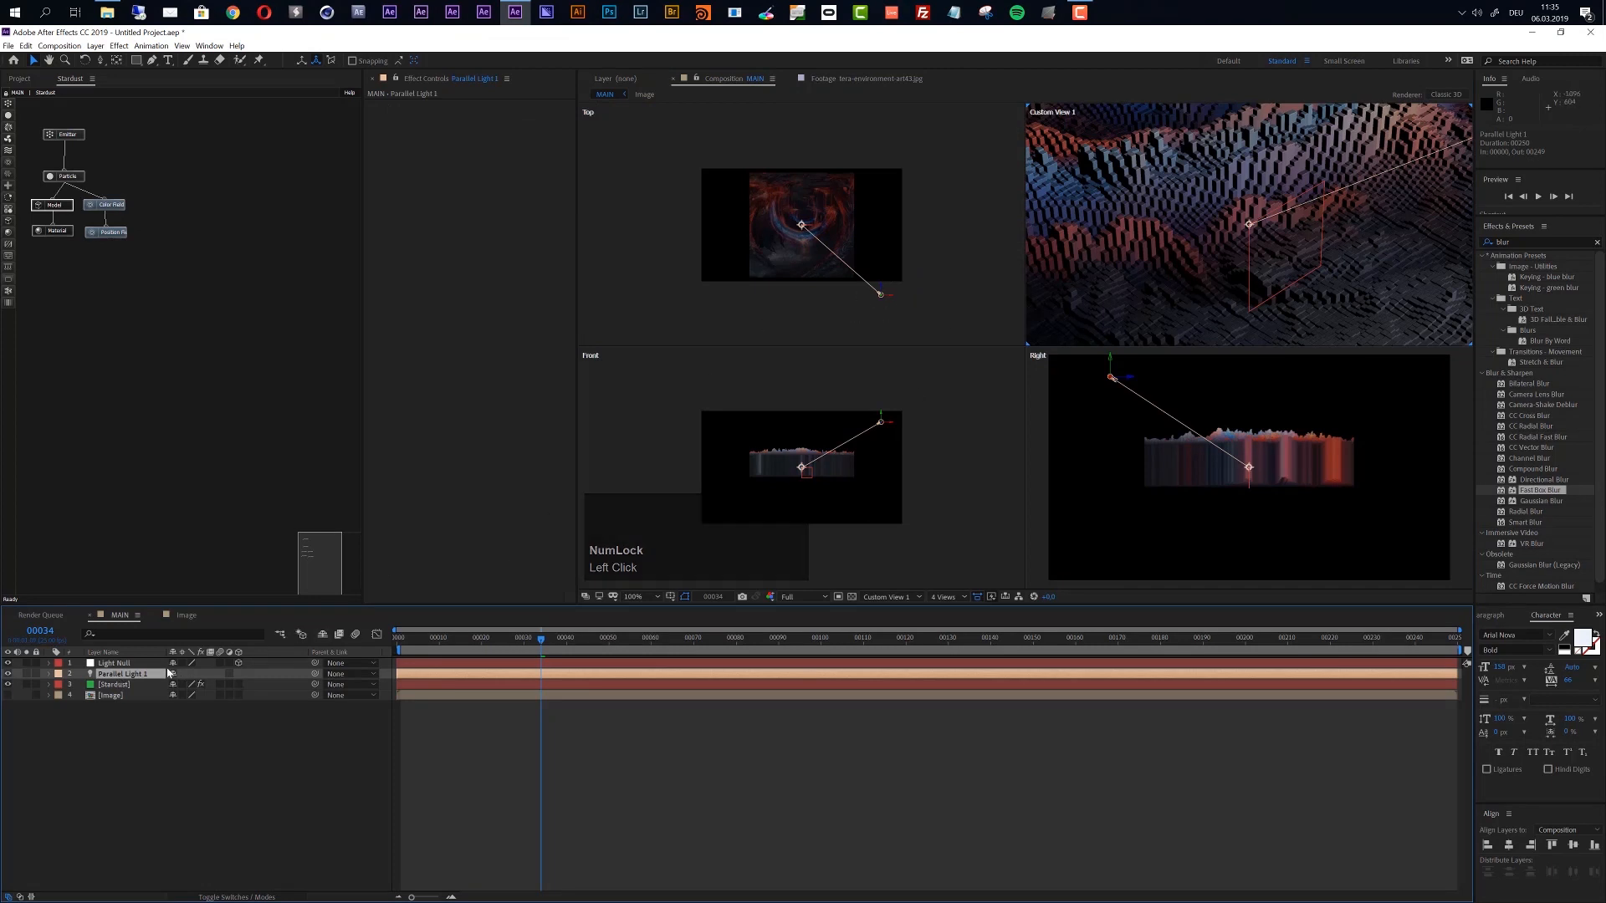
click(131, 680)
key(Return)
text(F)
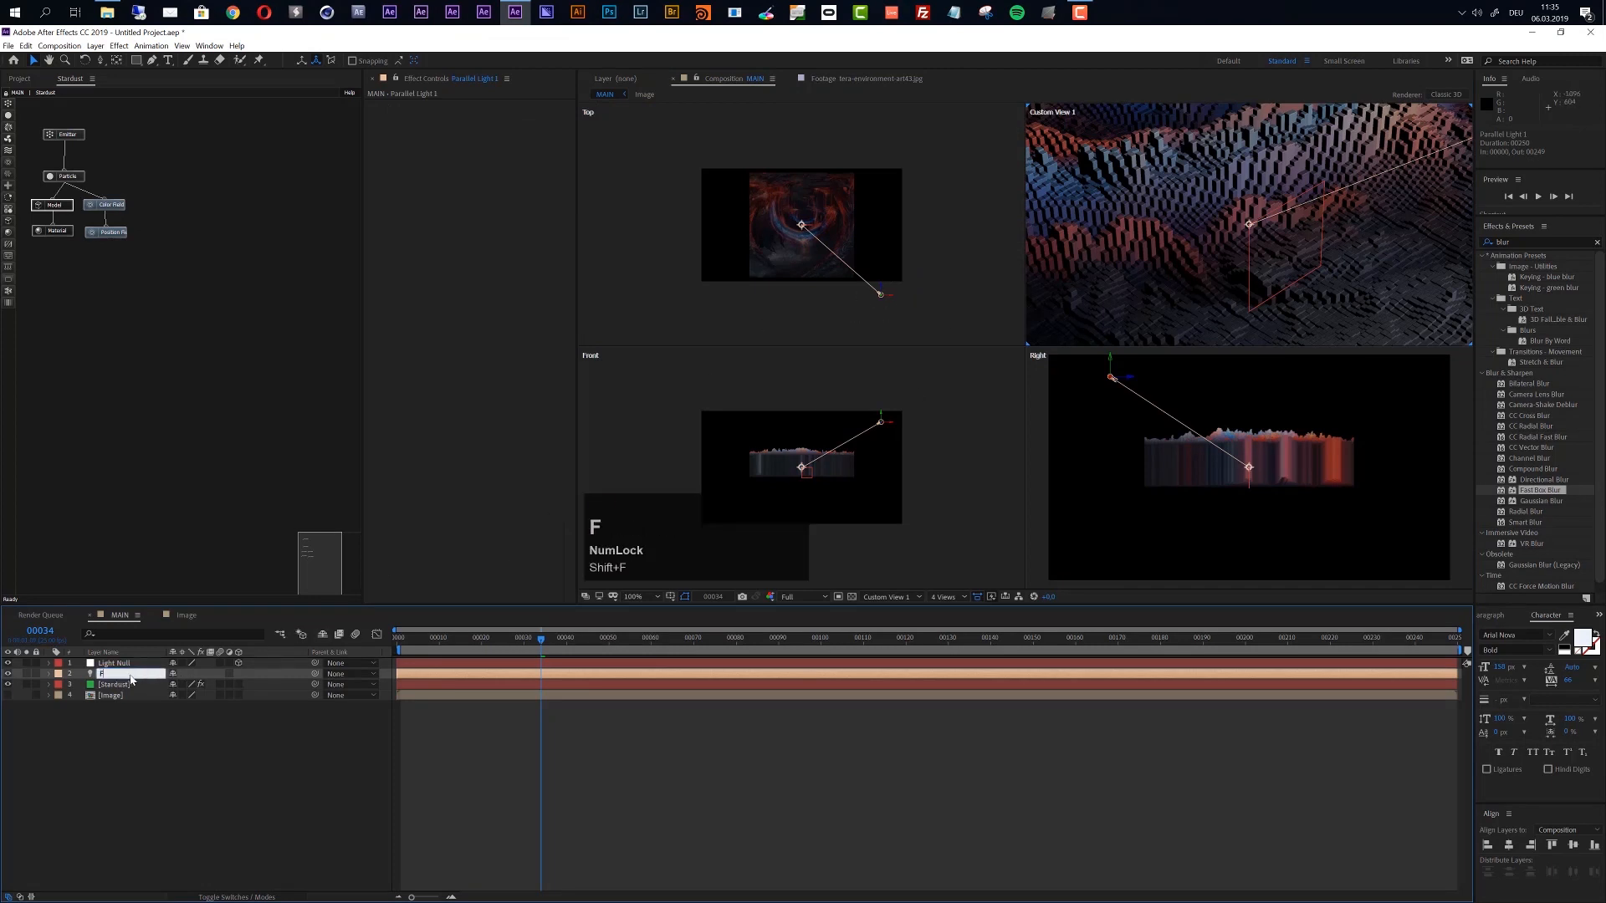
text(ill Light)
key(Return)
Duplicate the Fill Light, name the copy KeyLight and move it to the opposite front corner of the landscape in the Top view
click(131, 680)
key(ctrl+d)
key(Return)
text(Key)
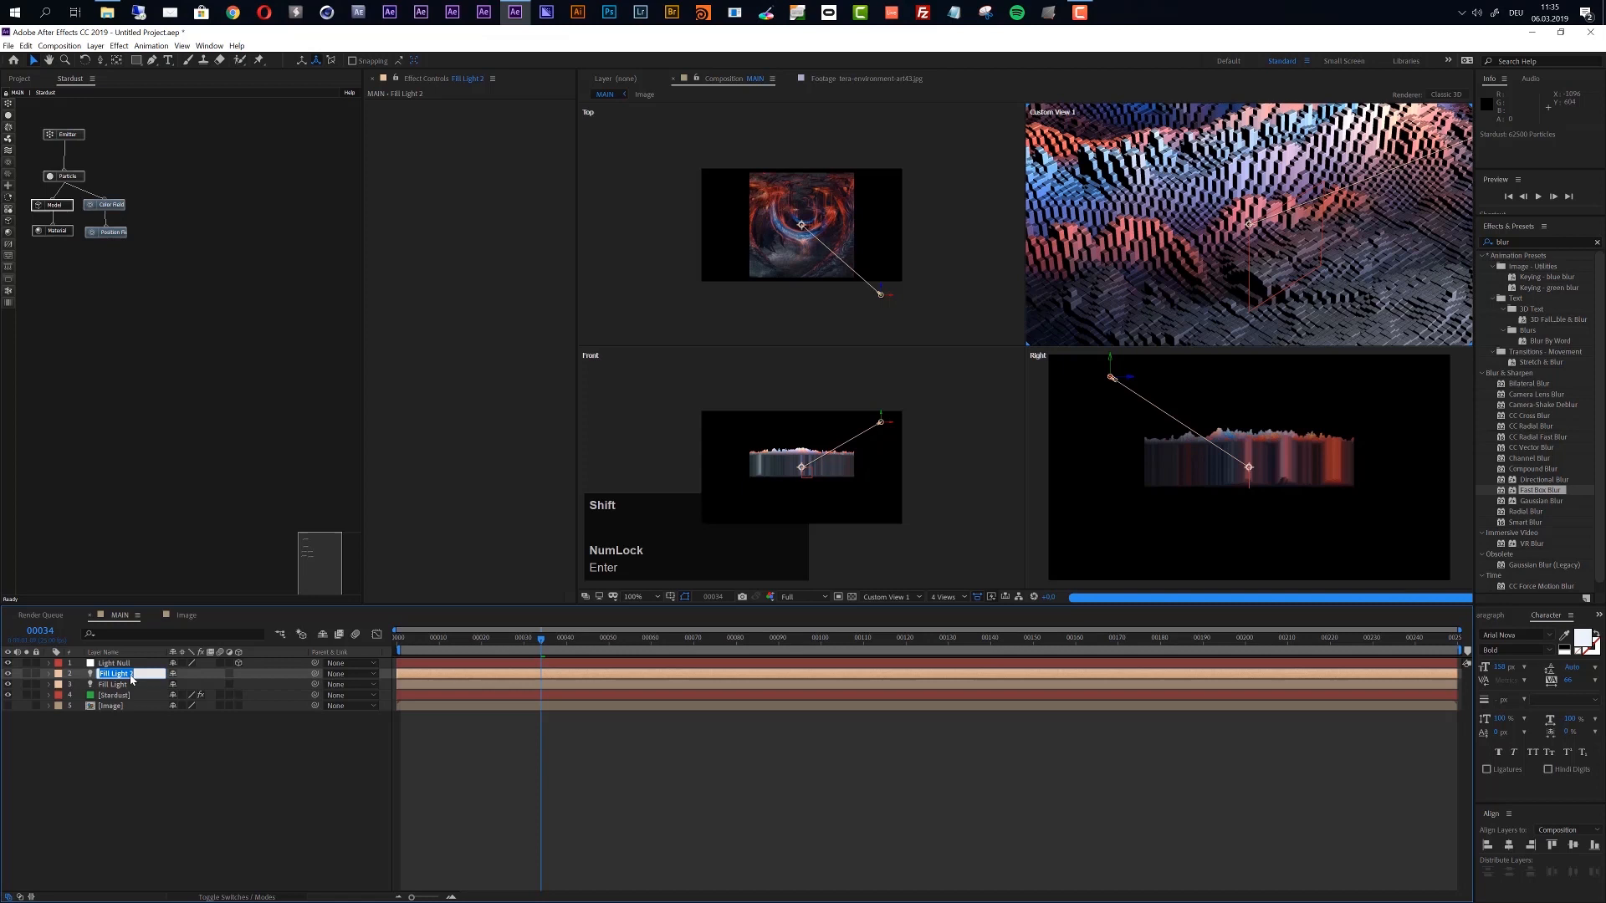
text(Light)
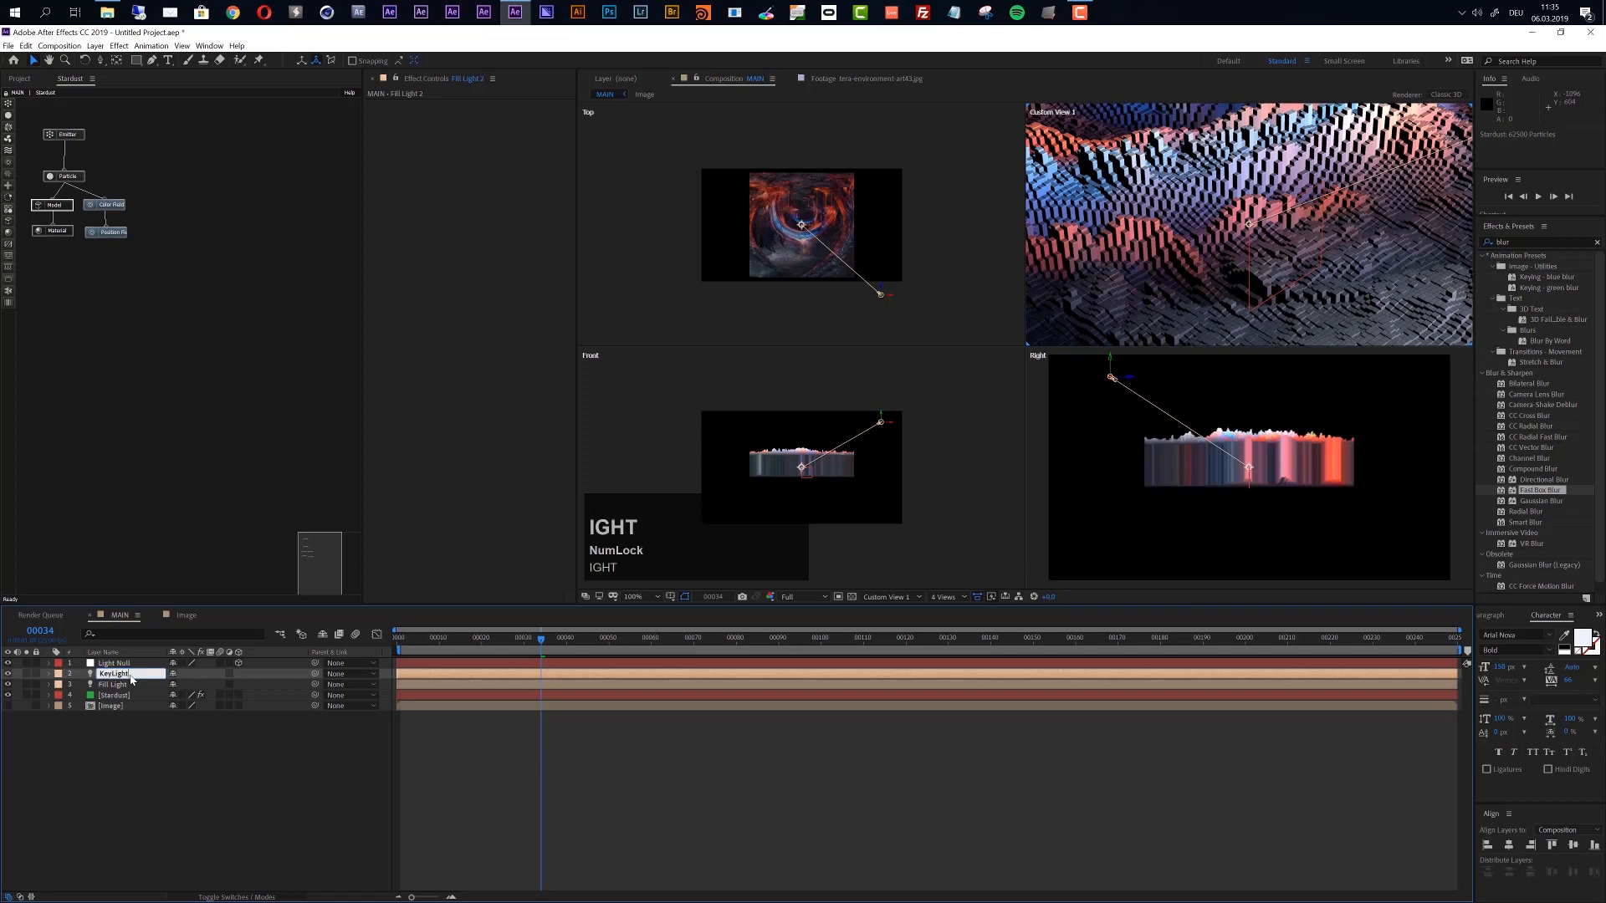
key(Return)
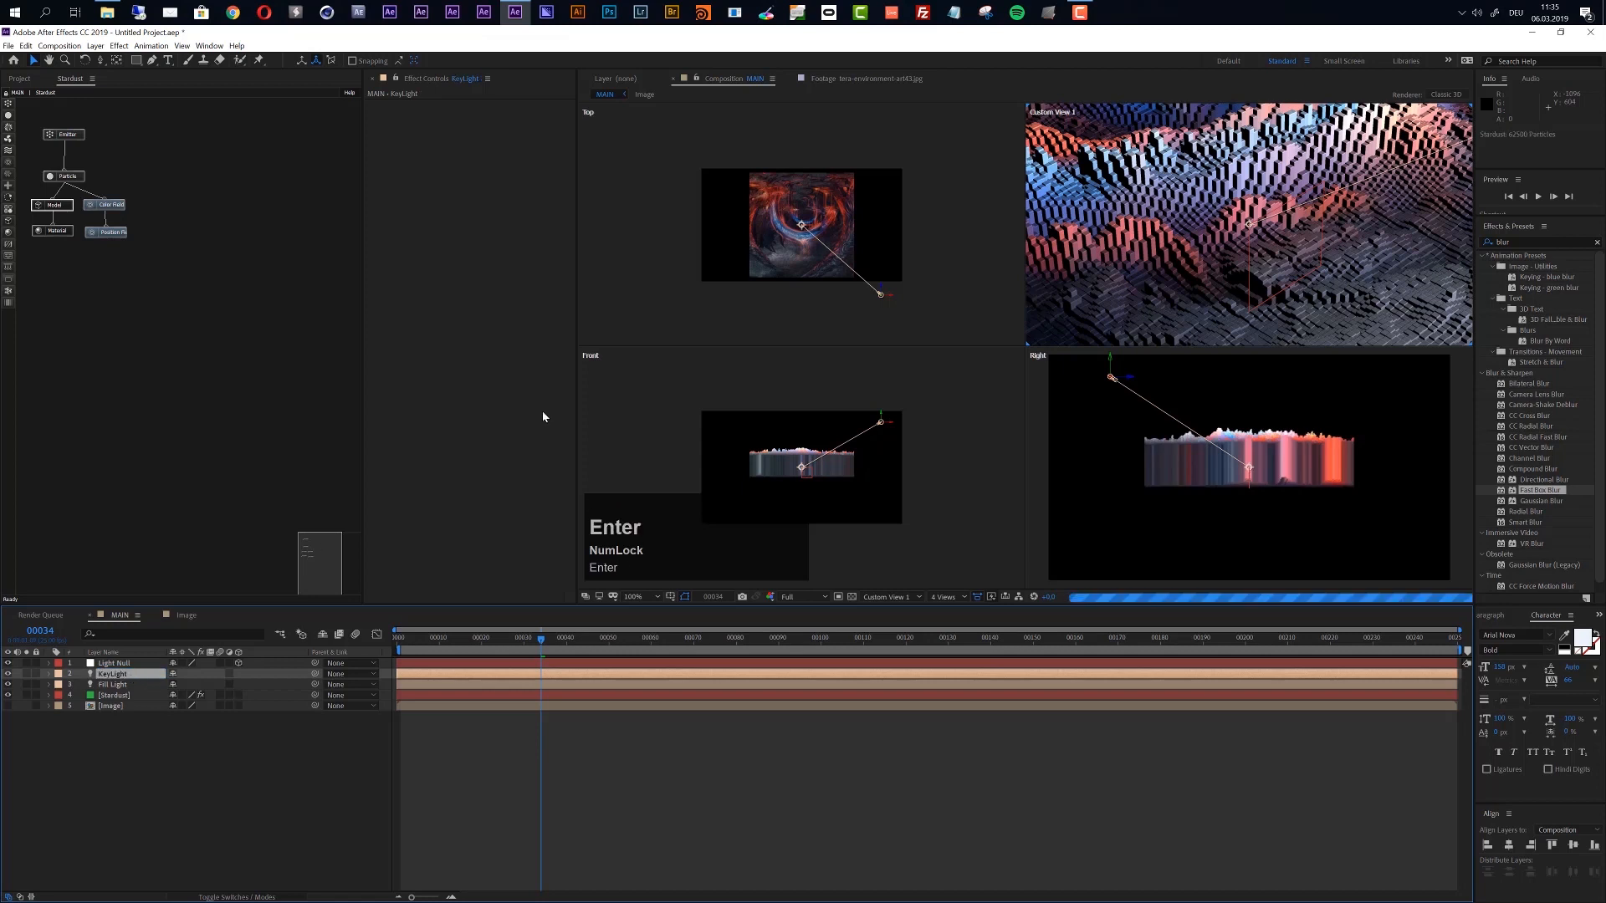
click(892, 296)
drag(891, 296, 727, 294)
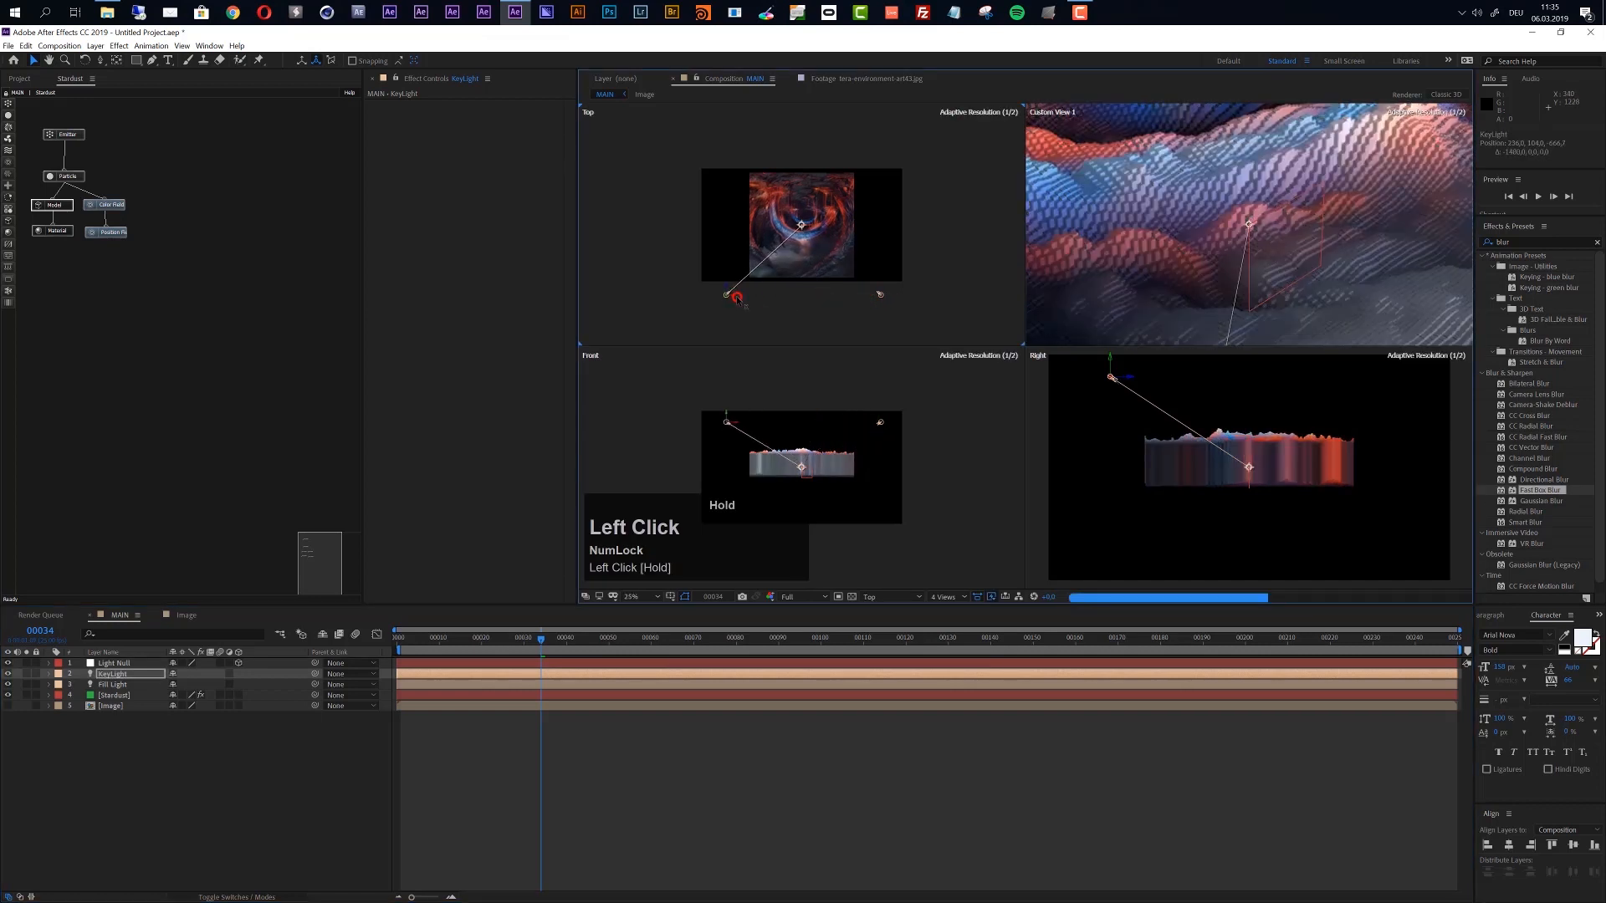
Duplicate the KeyLight, name the copy Back Light and move it behind the landscape in the Top view
click(123, 676)
key(Return)
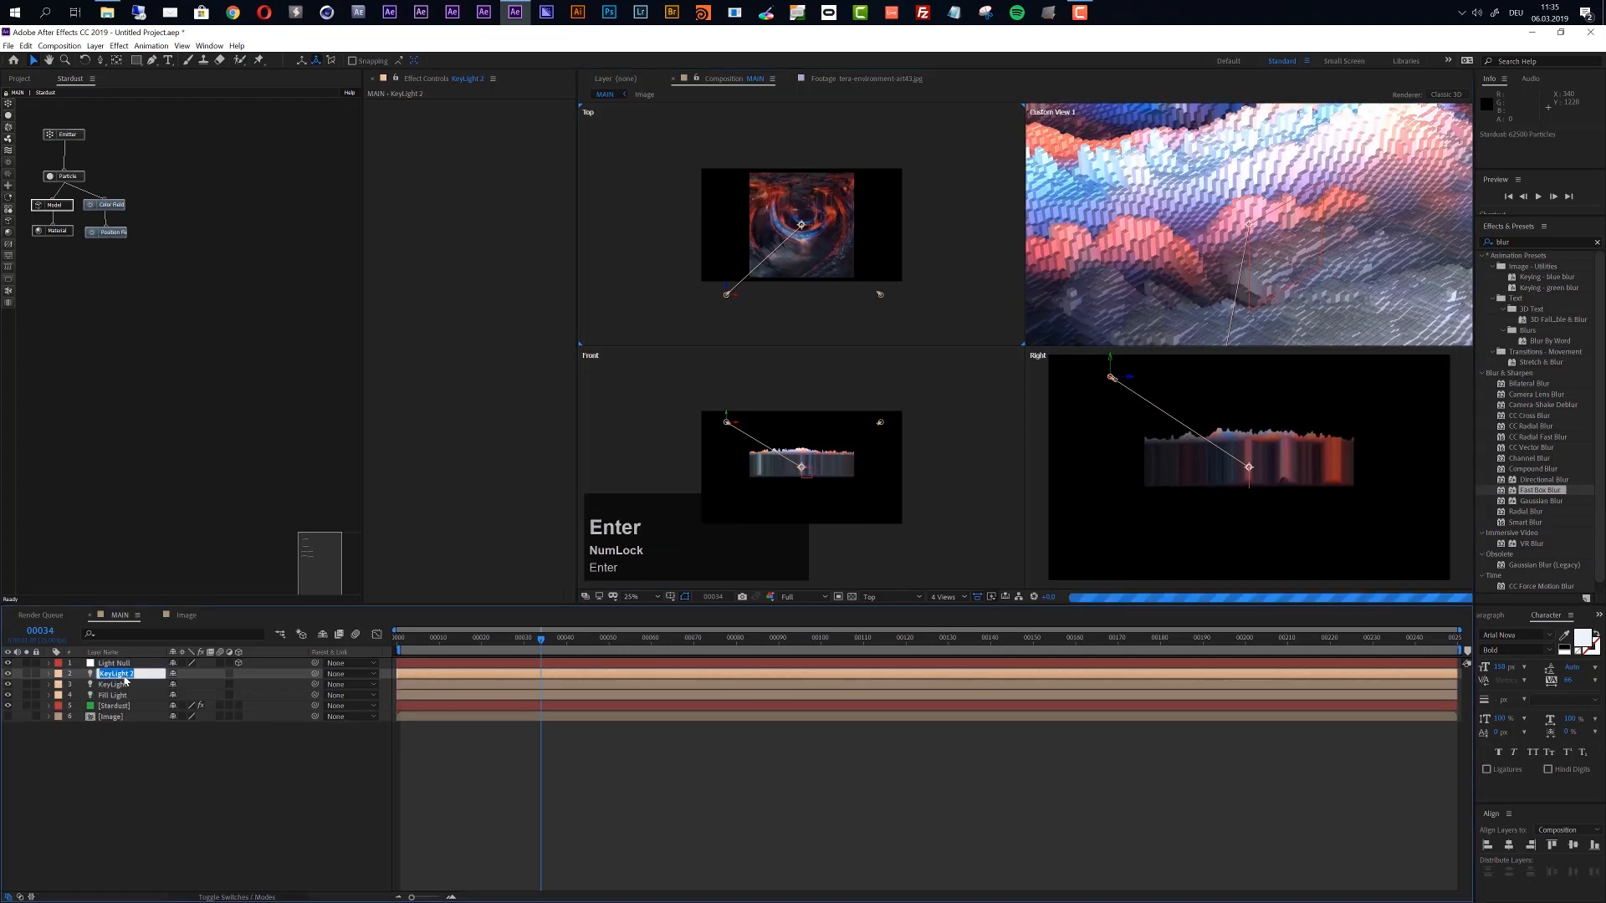
text(Back Light)
key(Return)
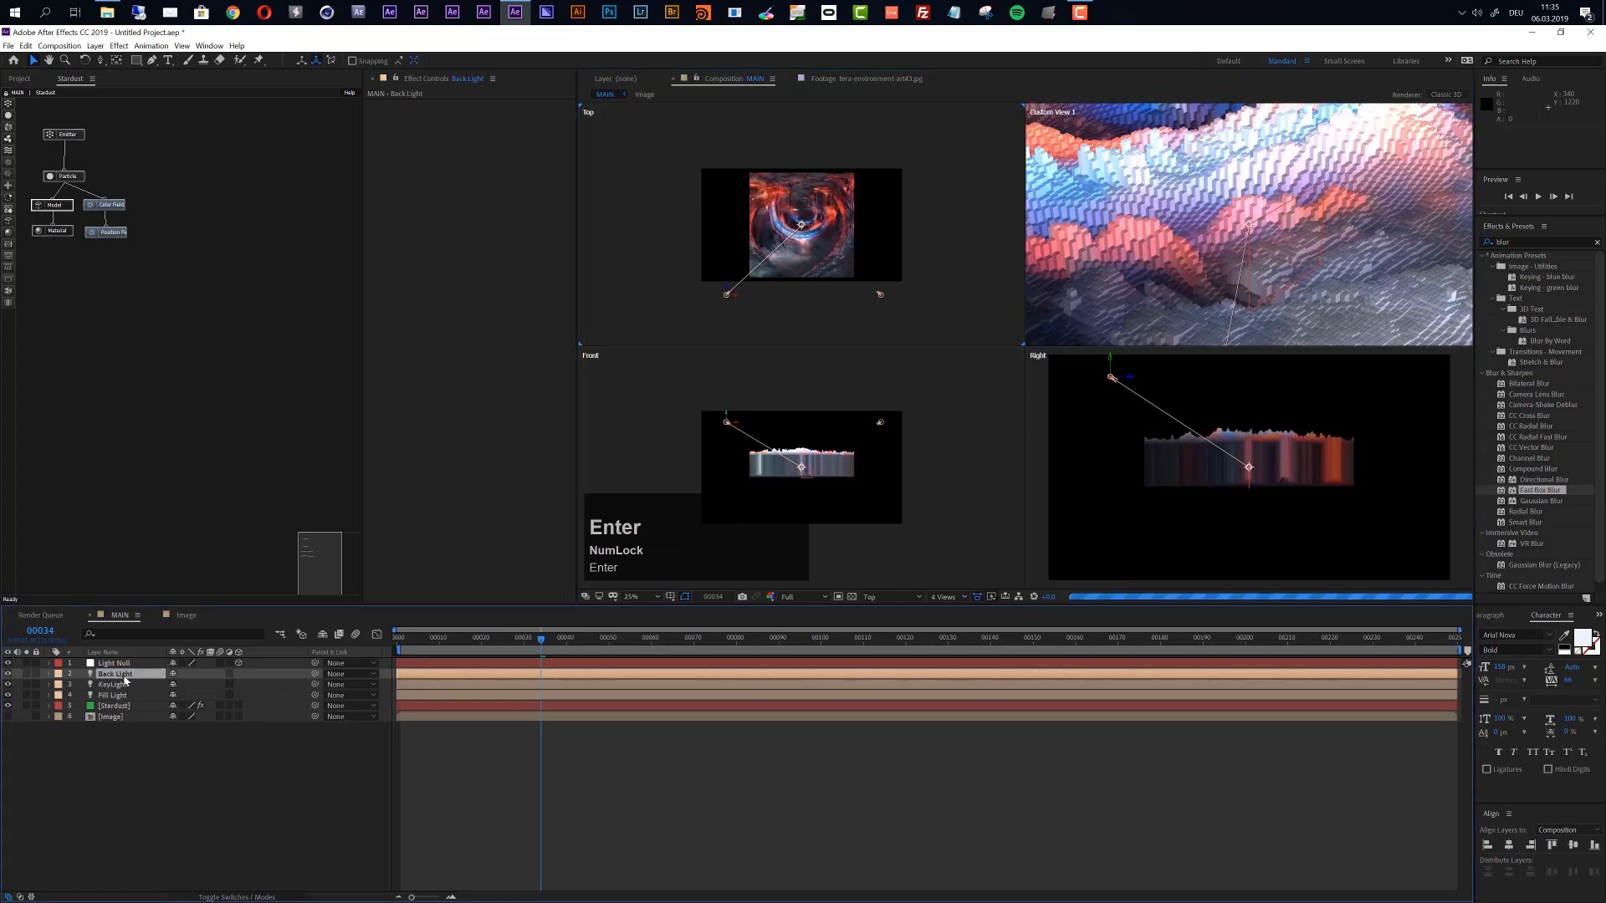
mouse_move(726, 290)
mouse_down()
mouse_move(753, 137)
mouse_move(734, 143)
mouse_move(793, 151)
mouse_up()
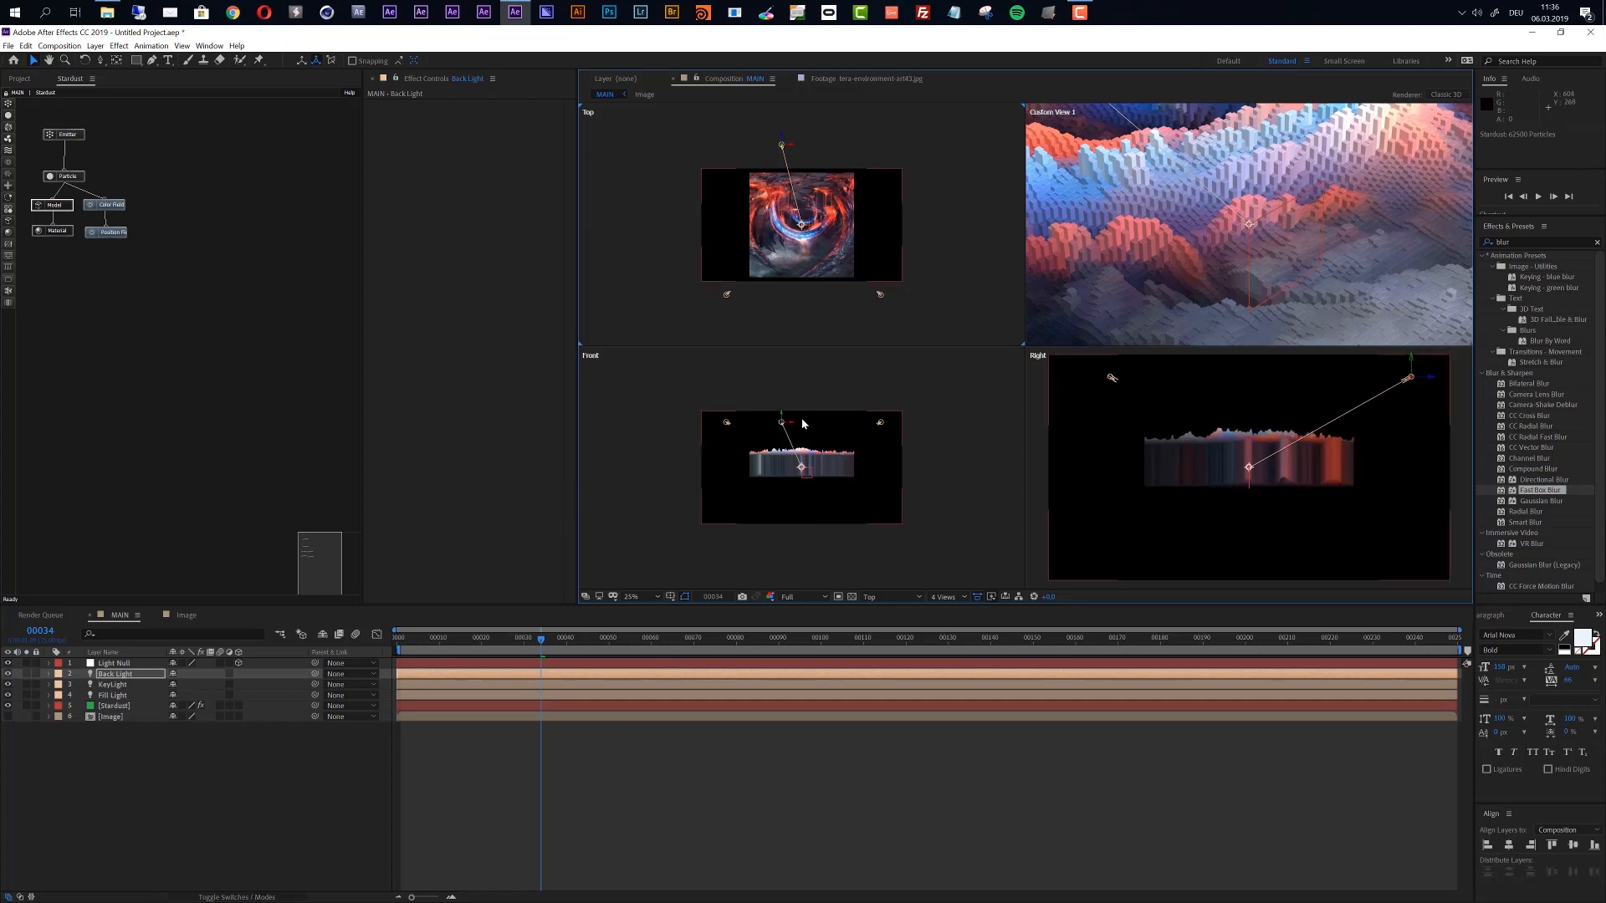
Lower the Back Light, Fill Light and KeyLight slightly towards the landscape in the Front view
drag(781, 416, 784, 426)
click(882, 424)
drag(881, 415, 881, 437)
click(727, 421)
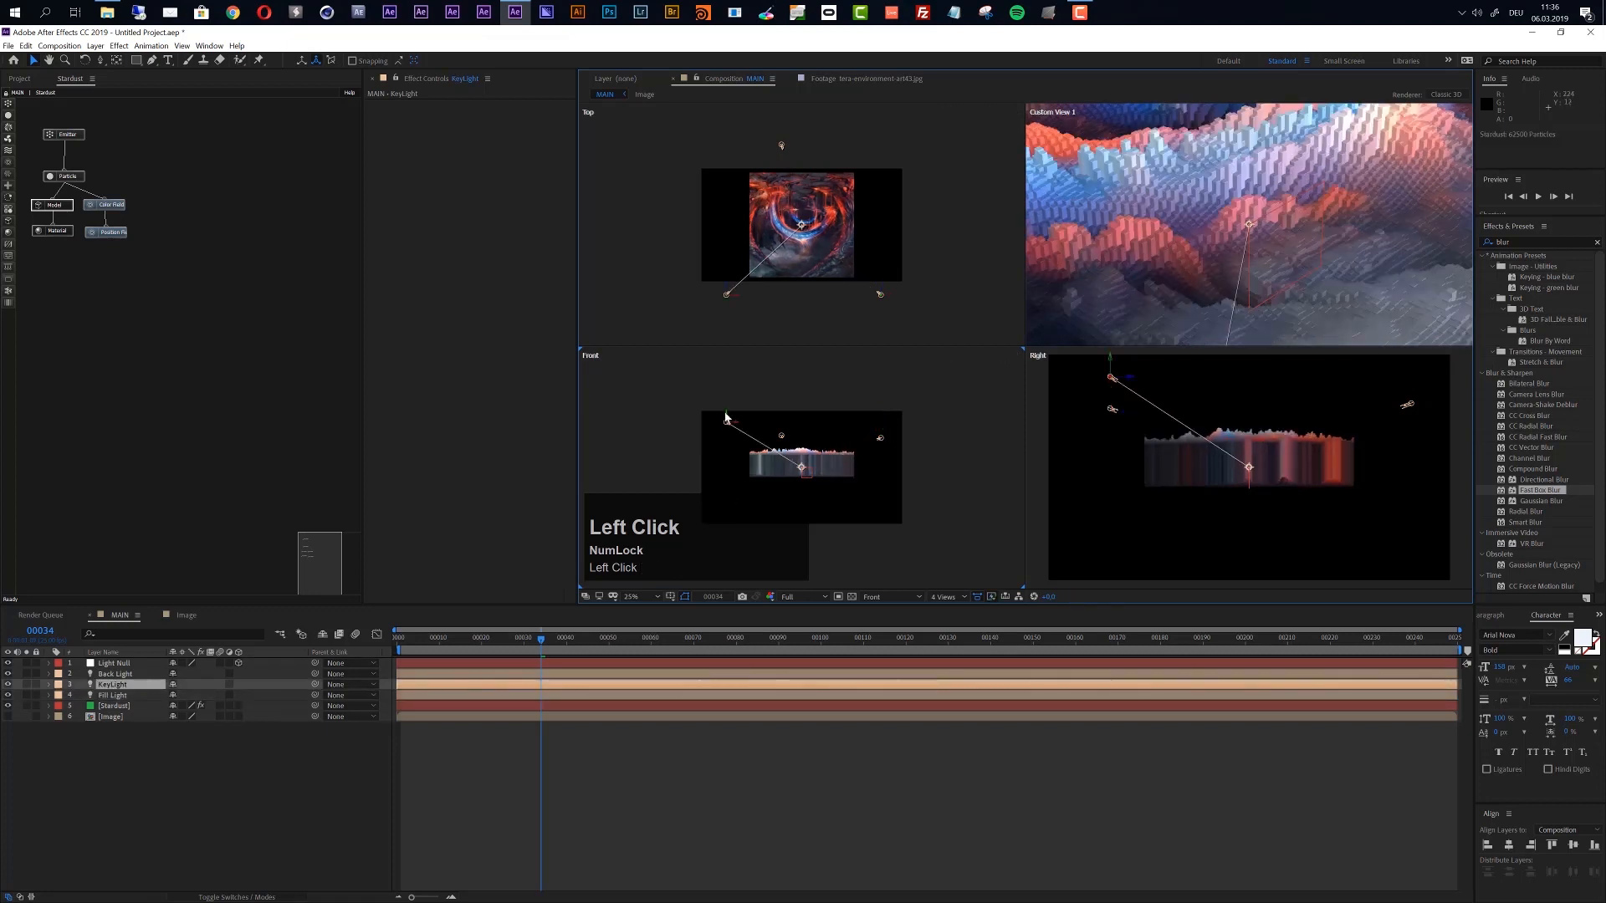
drag(727, 418, 727, 424)
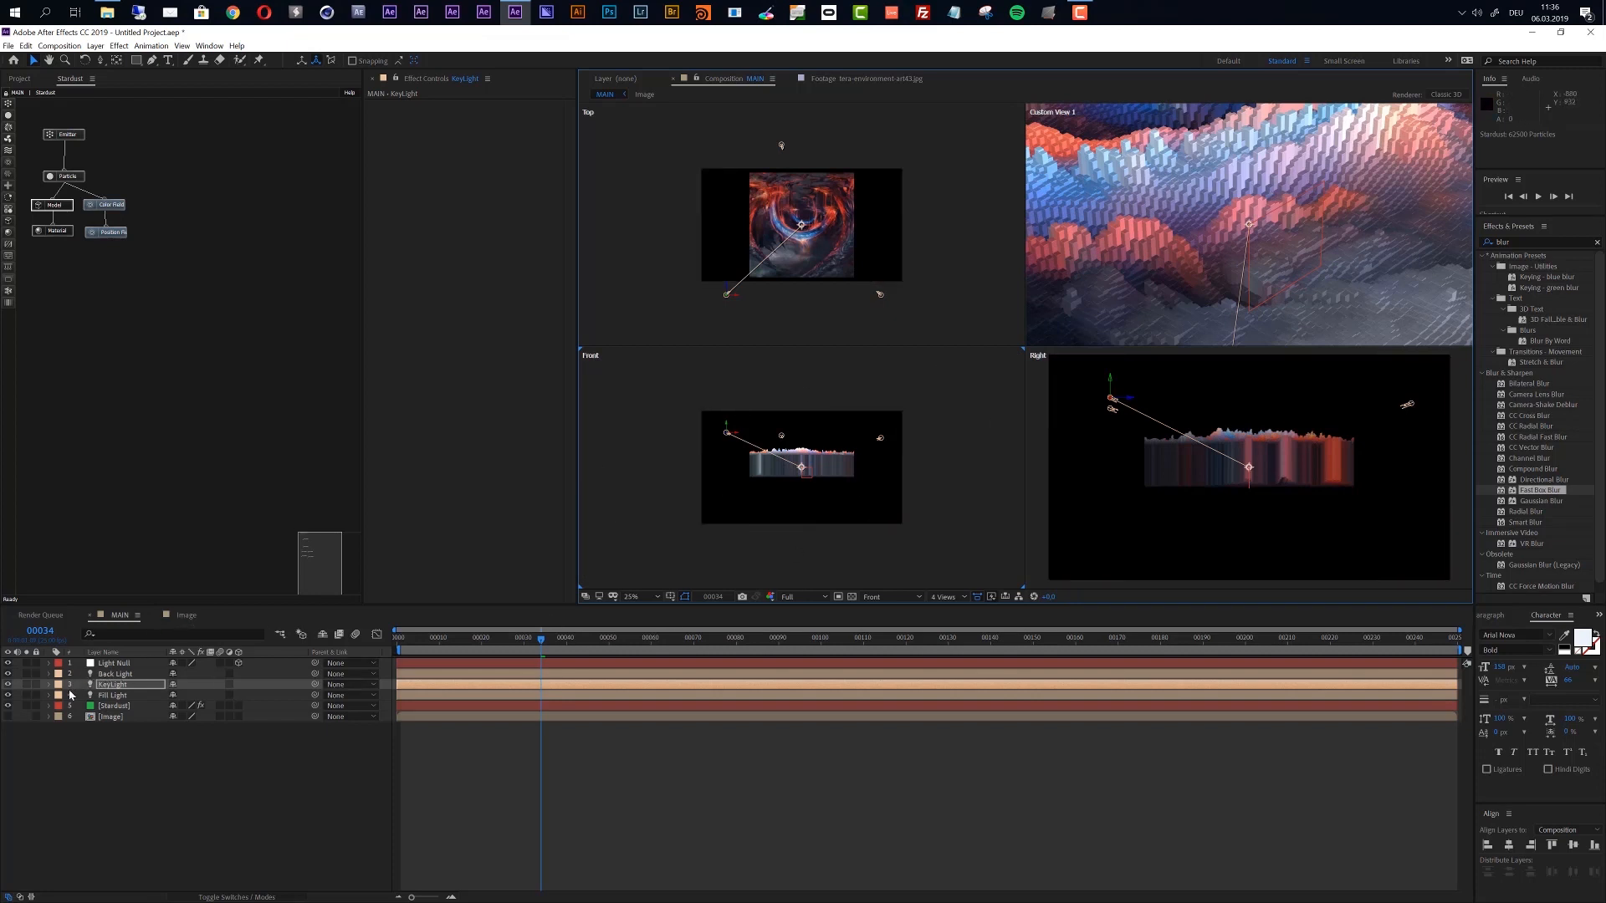
Set the Fill Light's Intensity to 60% in its Light Options
click(113, 695)
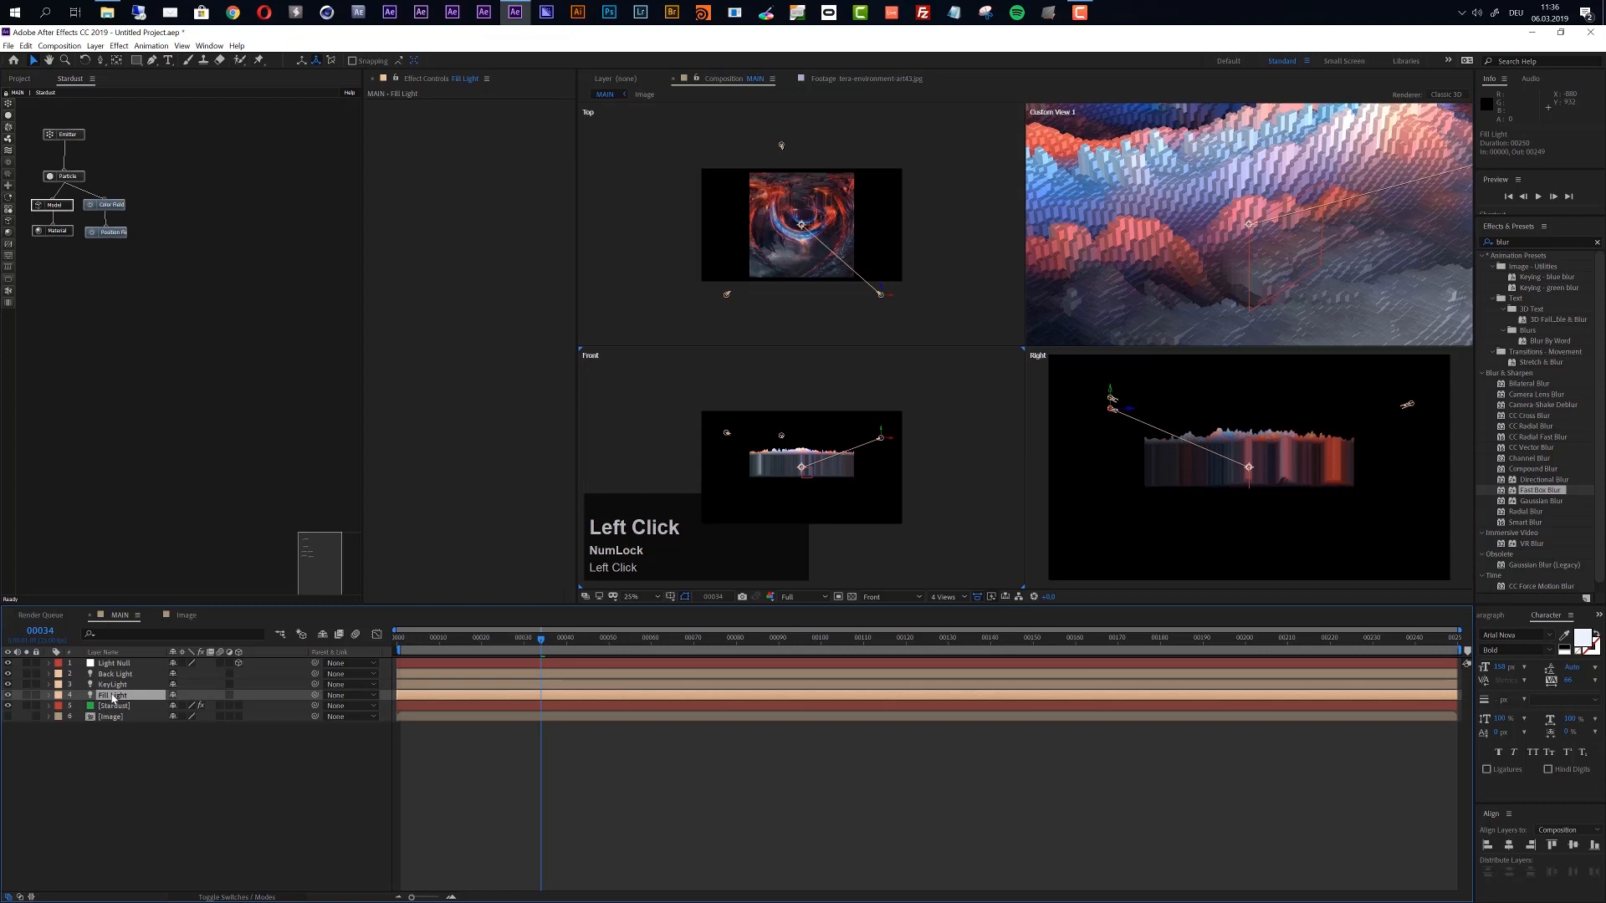
key(a)
key(a)
click(176, 717)
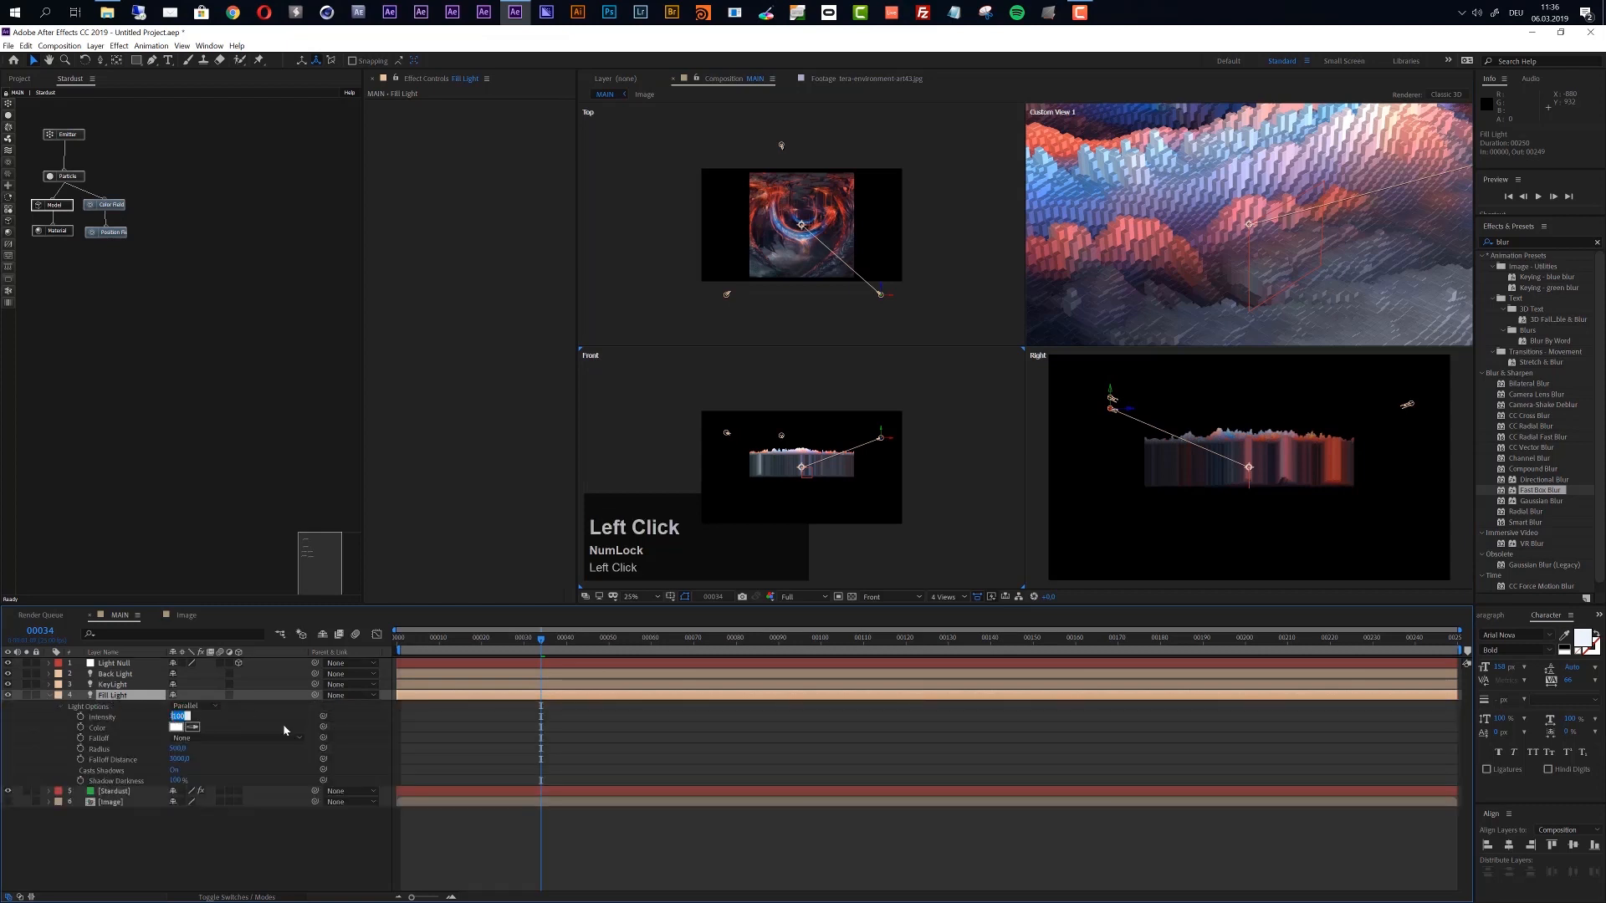
text(60)
key(Return)
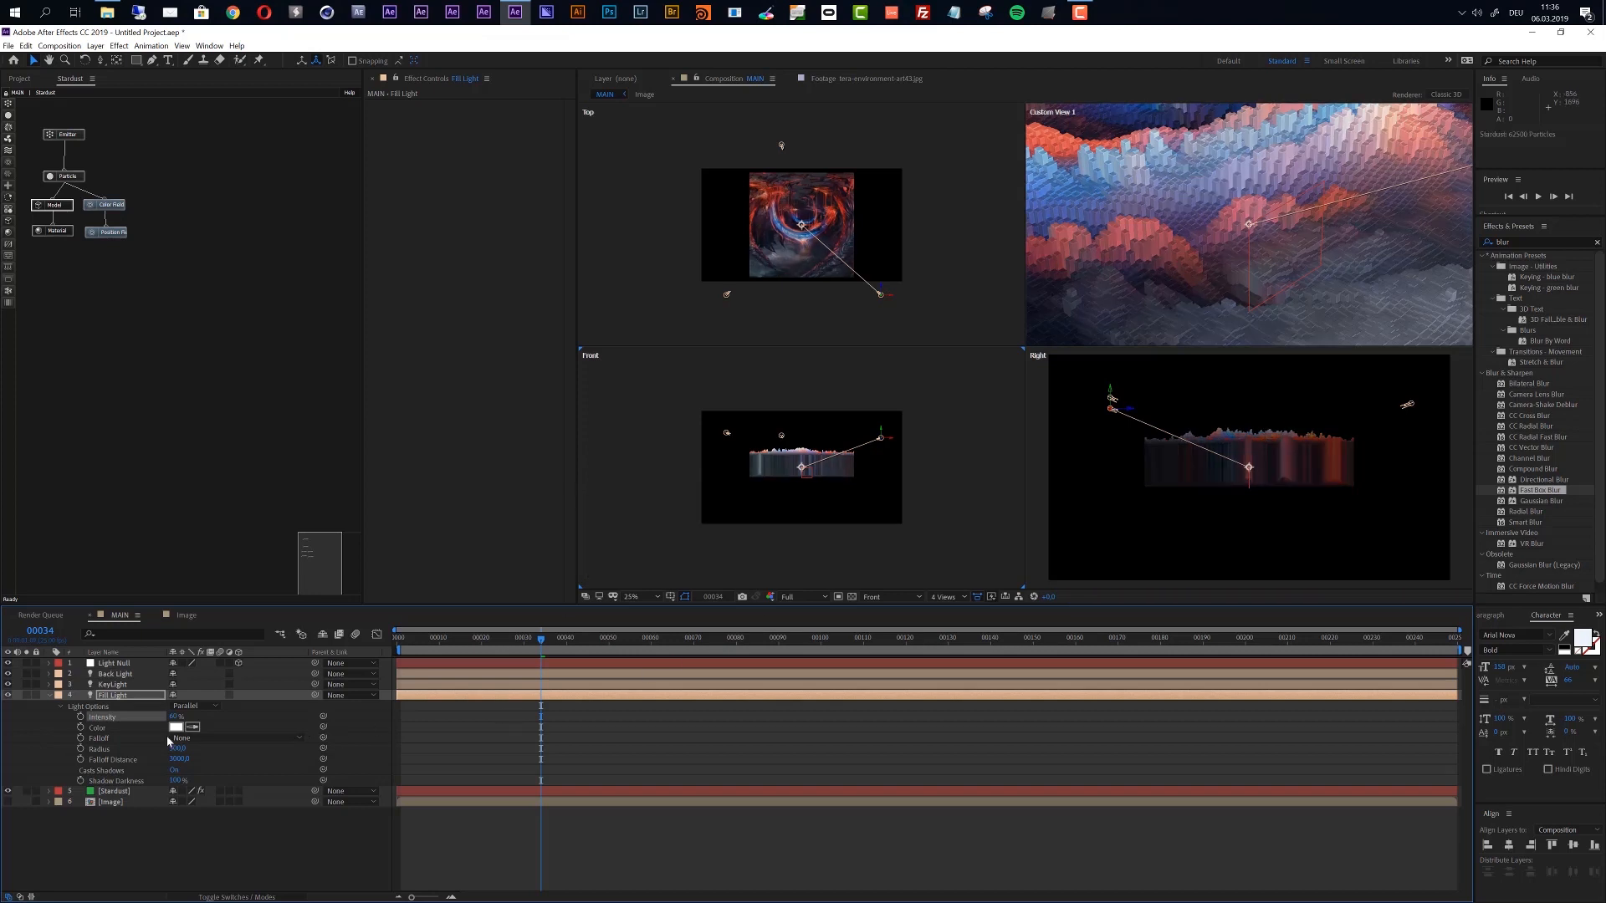
Set the KeyLight's Color to a pale warm yellow, FFECC2, in its Light Options
click(118, 686)
key(a)
key(a)
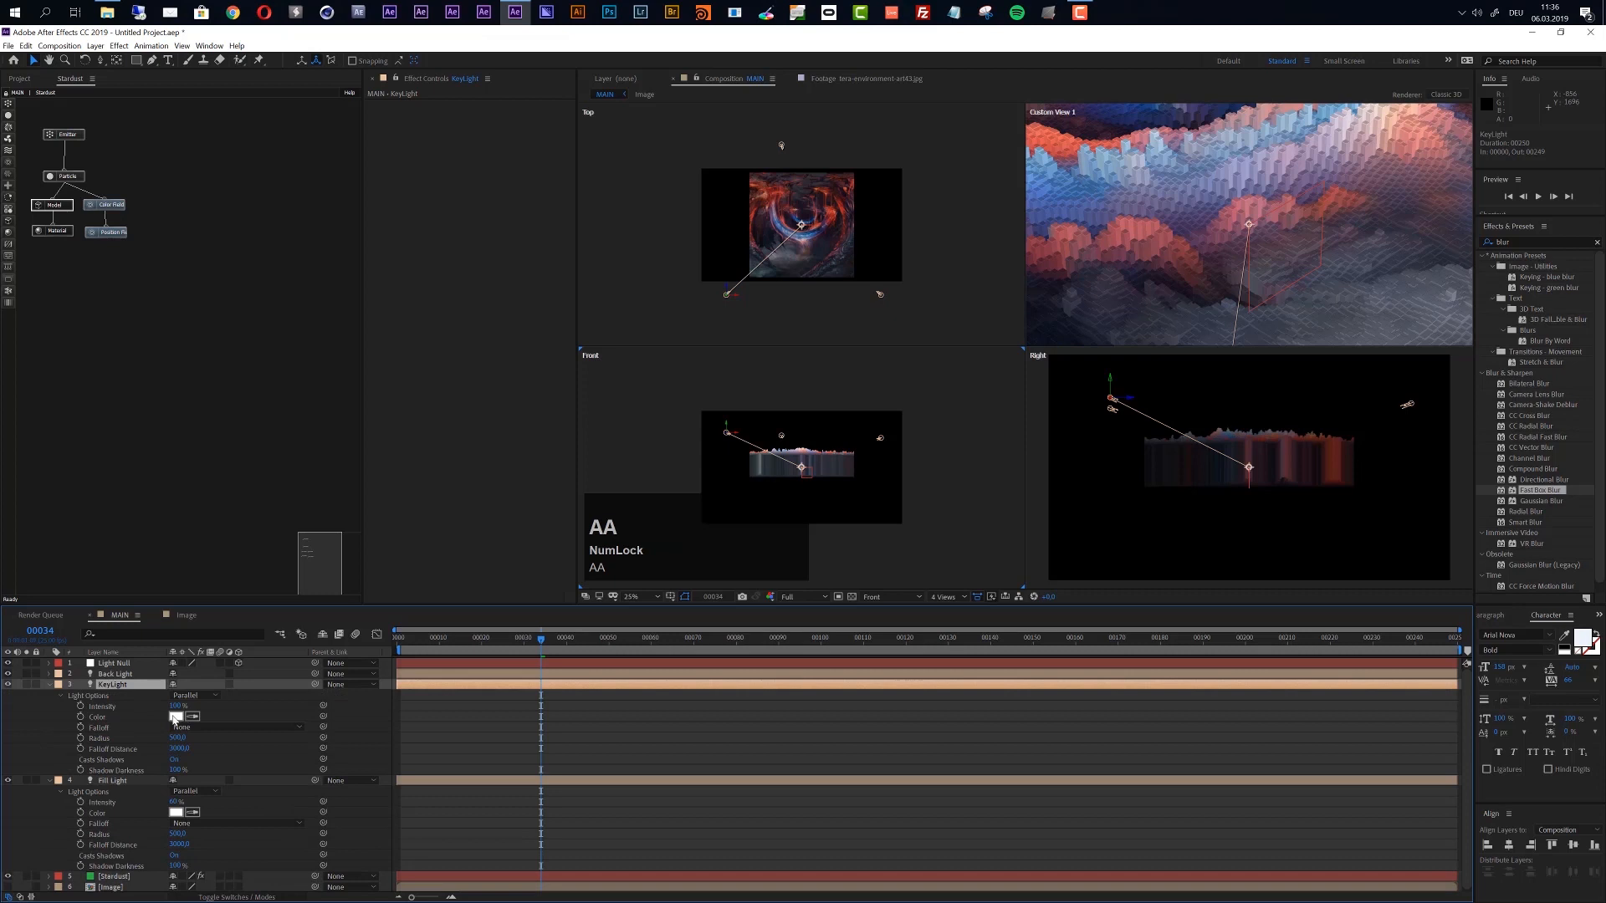
click(176, 717)
drag(191, 228, 190, 236)
click(53, 90)
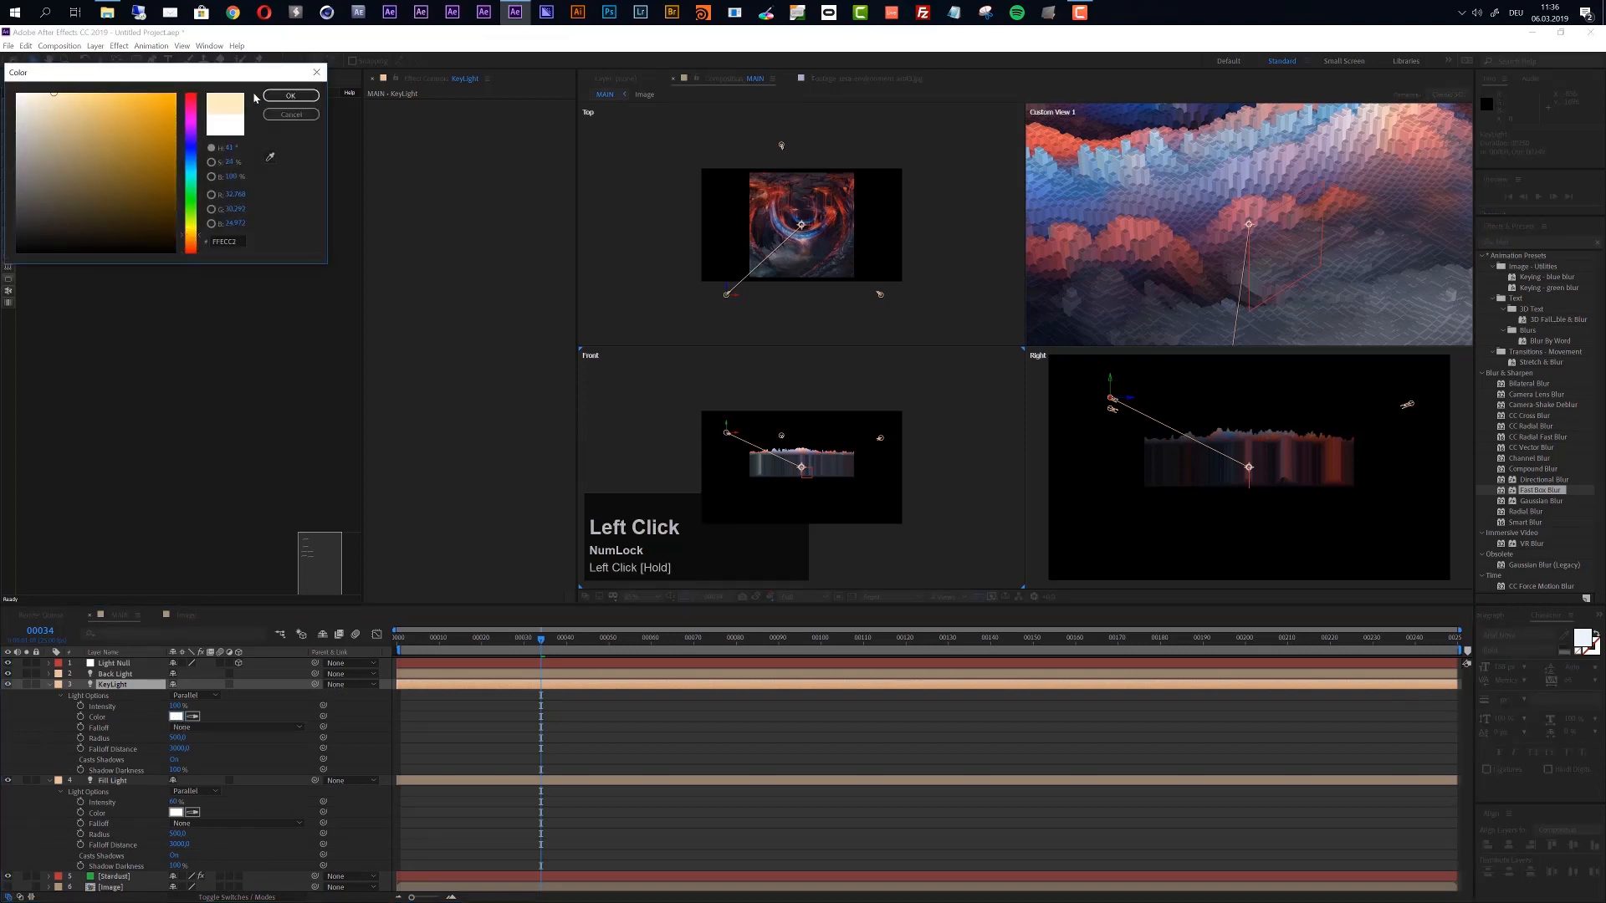
click(290, 95)
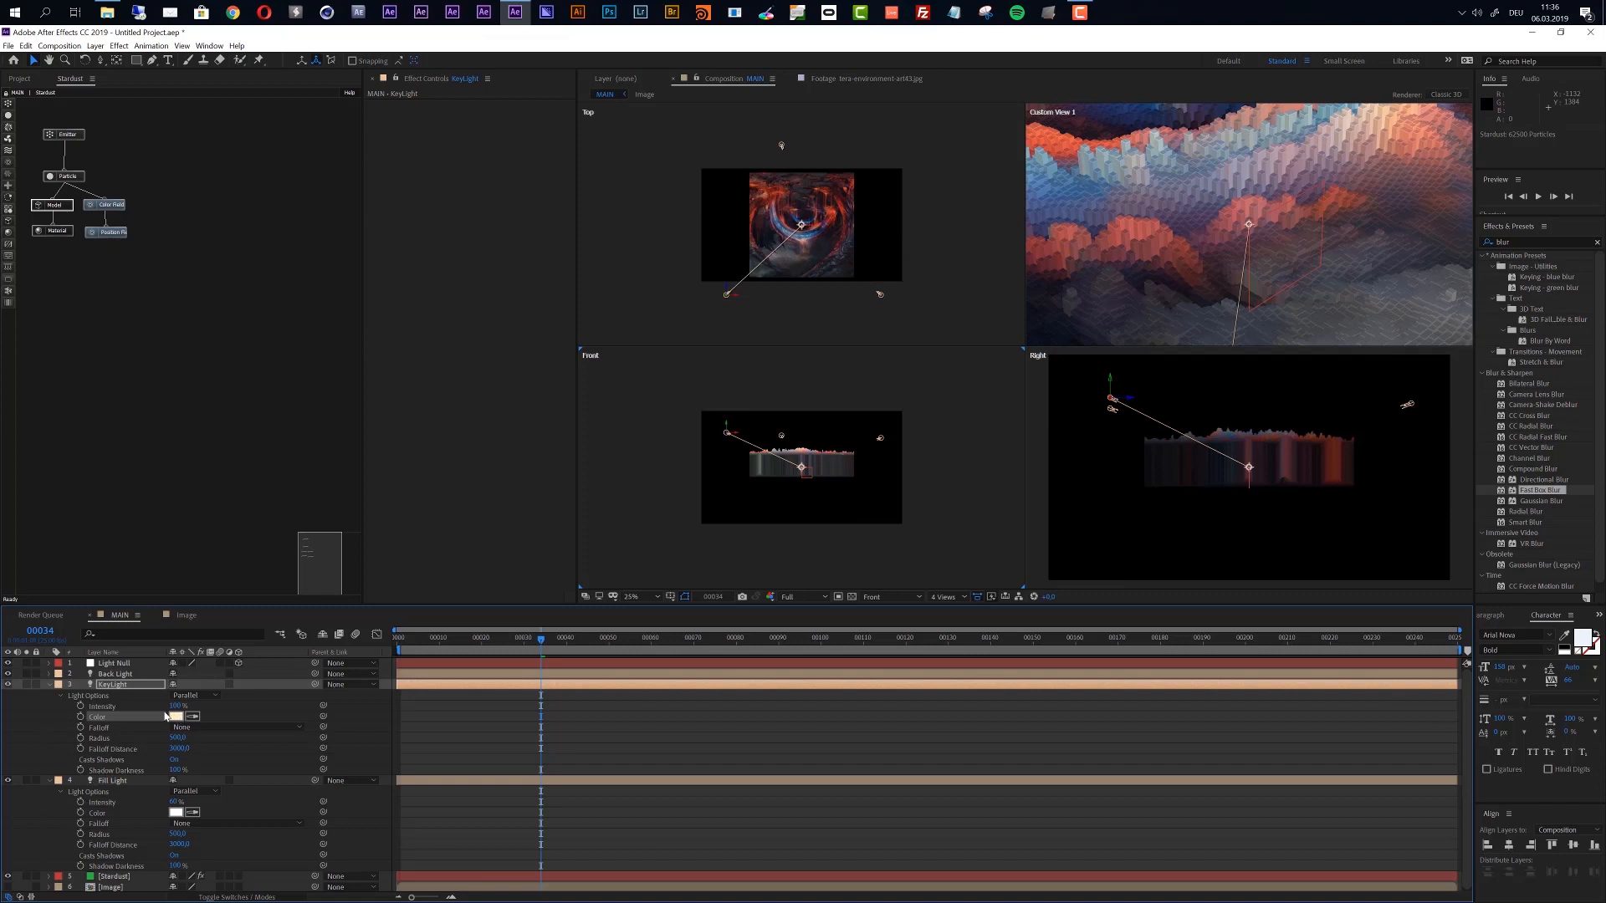
Set the Back Light's Color to a light blue in its Light Options
click(111, 674)
key(a)
key(a)
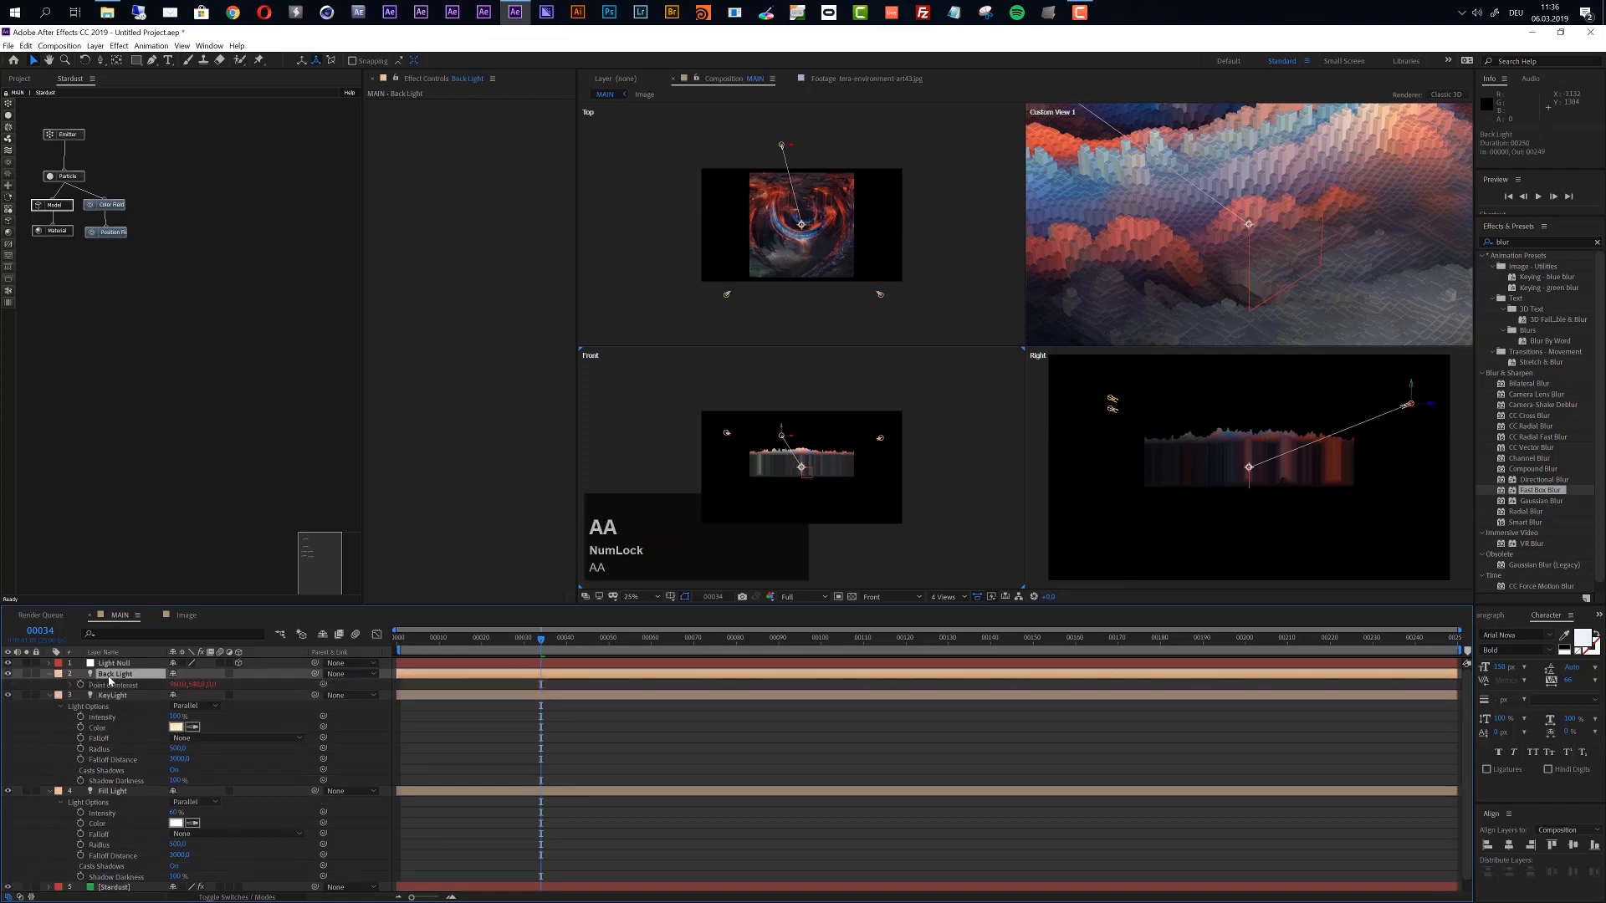
click(176, 706)
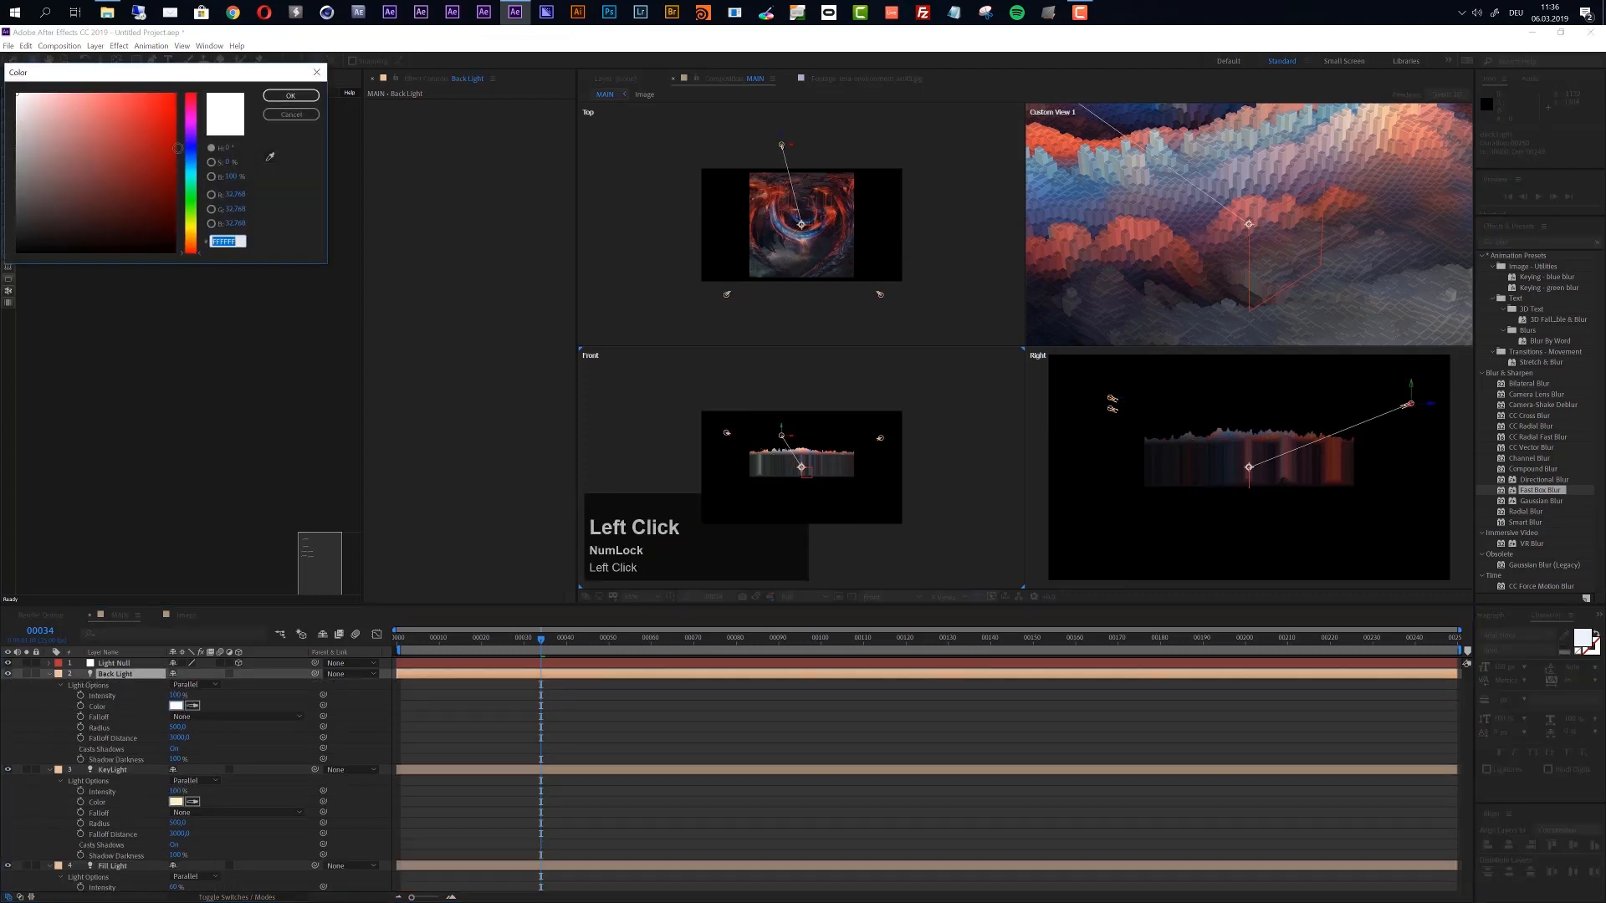
click(194, 170)
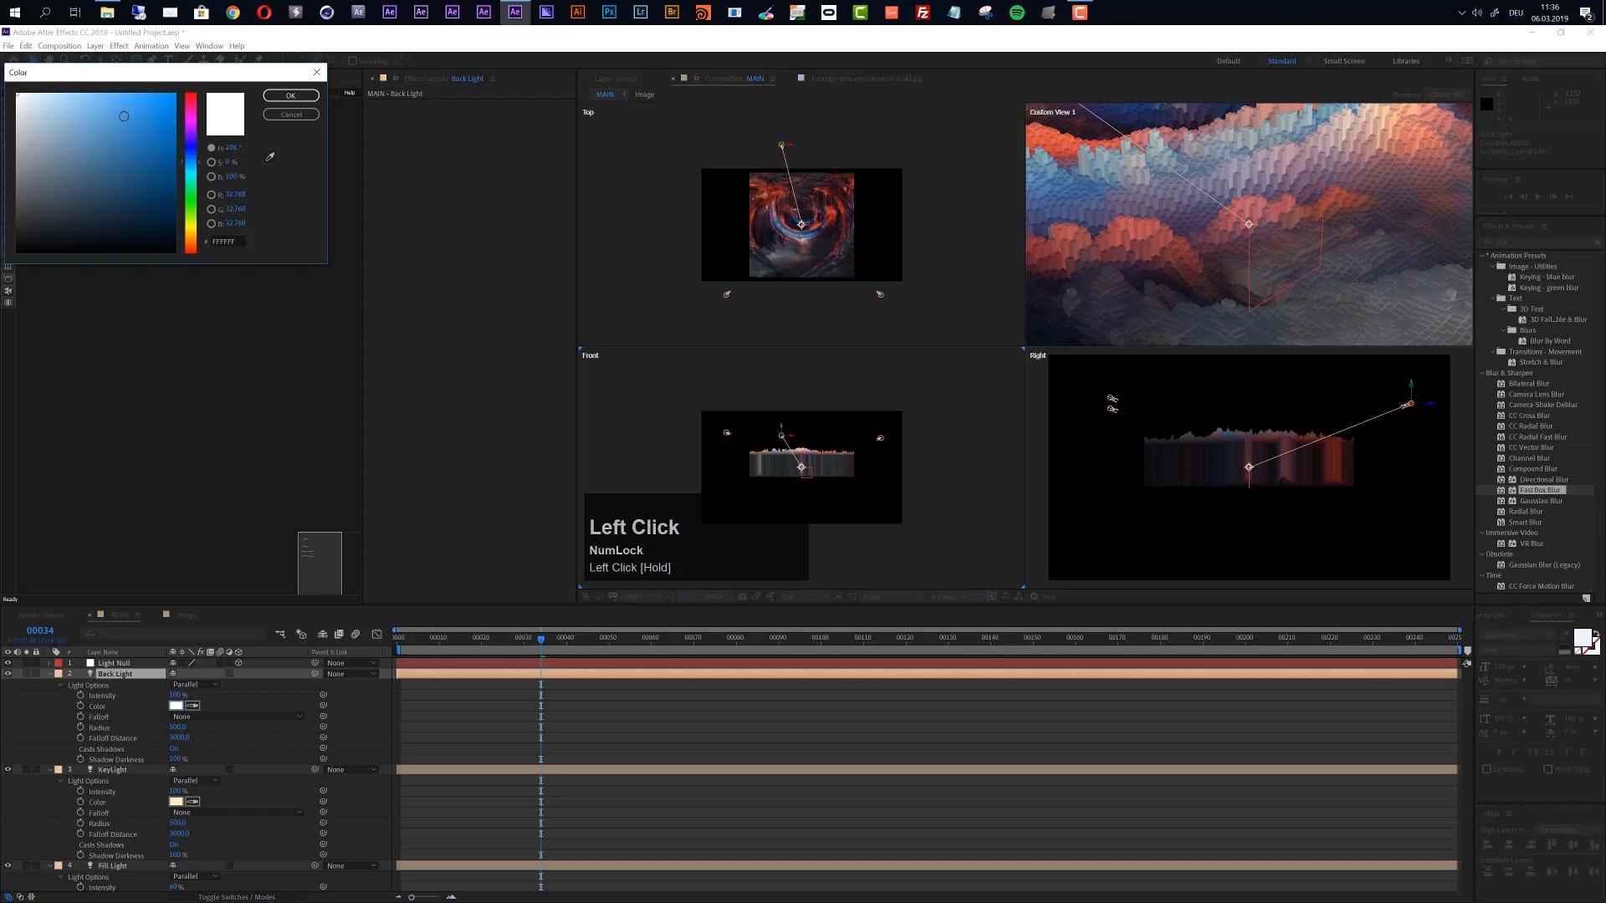
click(76, 96)
click(290, 95)
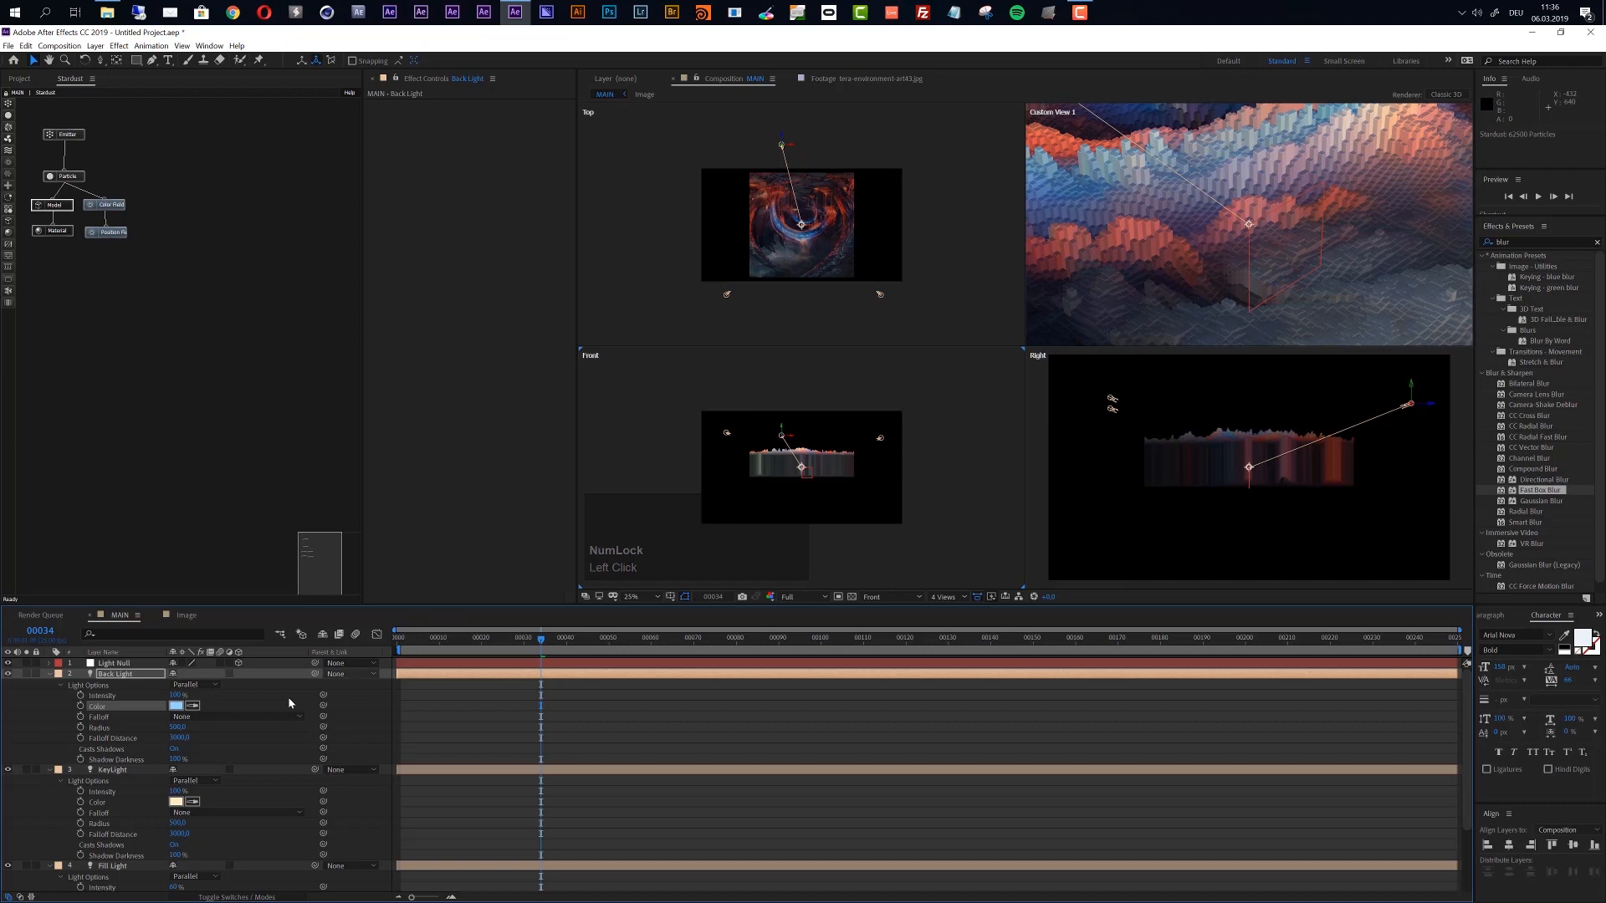
Set the Back Light's Intensity to 125% and raise the light high above the landscape in the Front view
click(175, 695)
text(125)
key(Return)
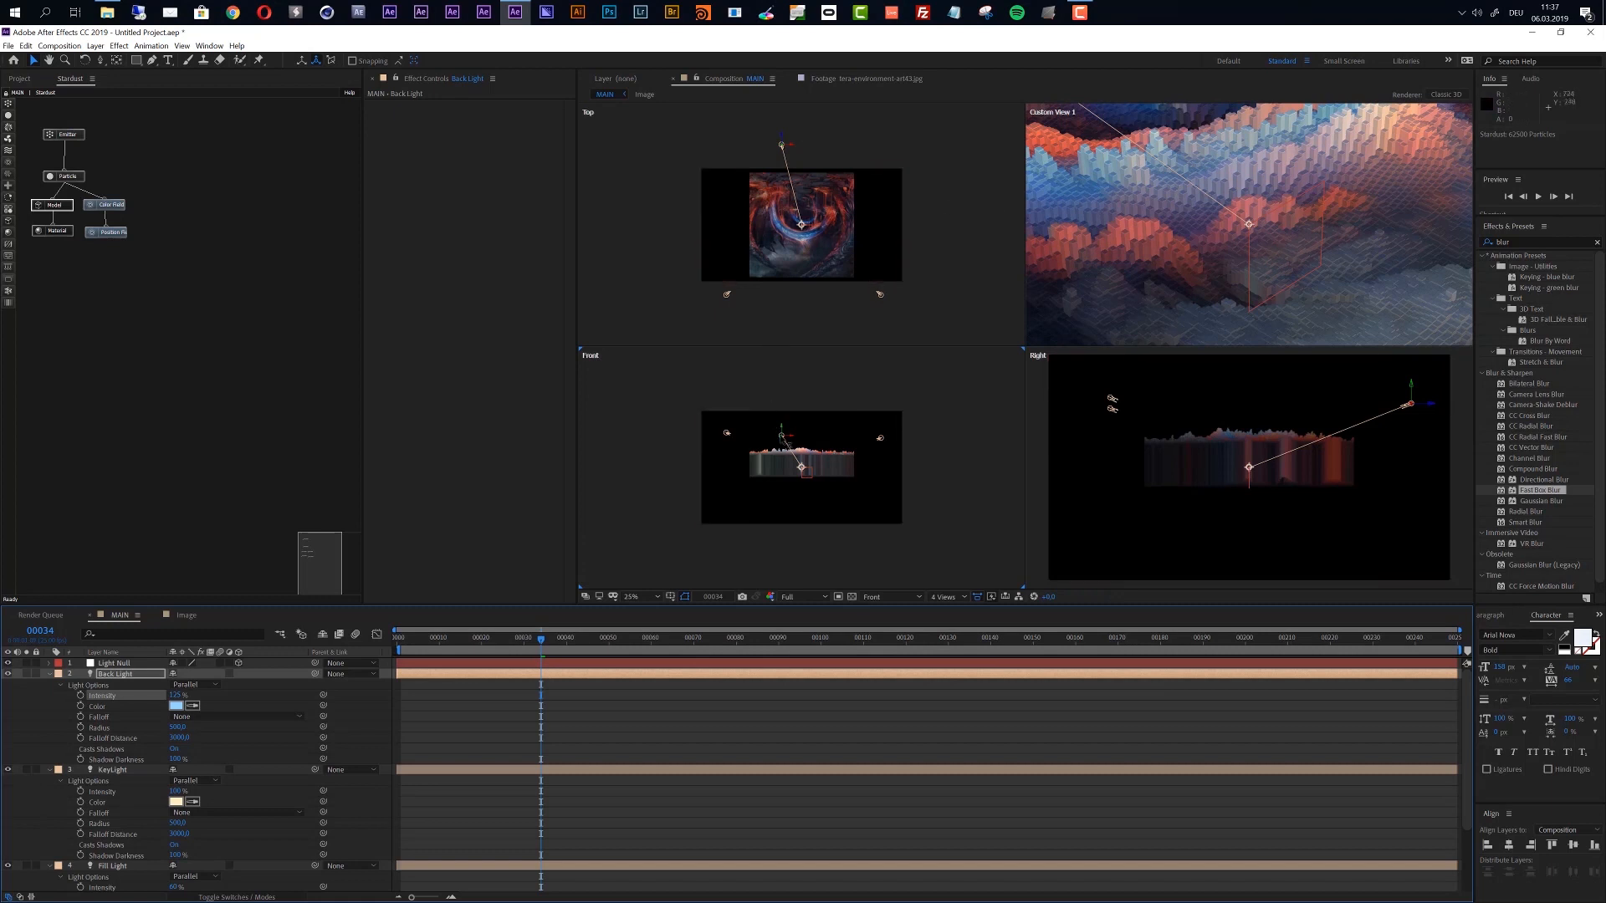
drag(782, 430, 788, 359)
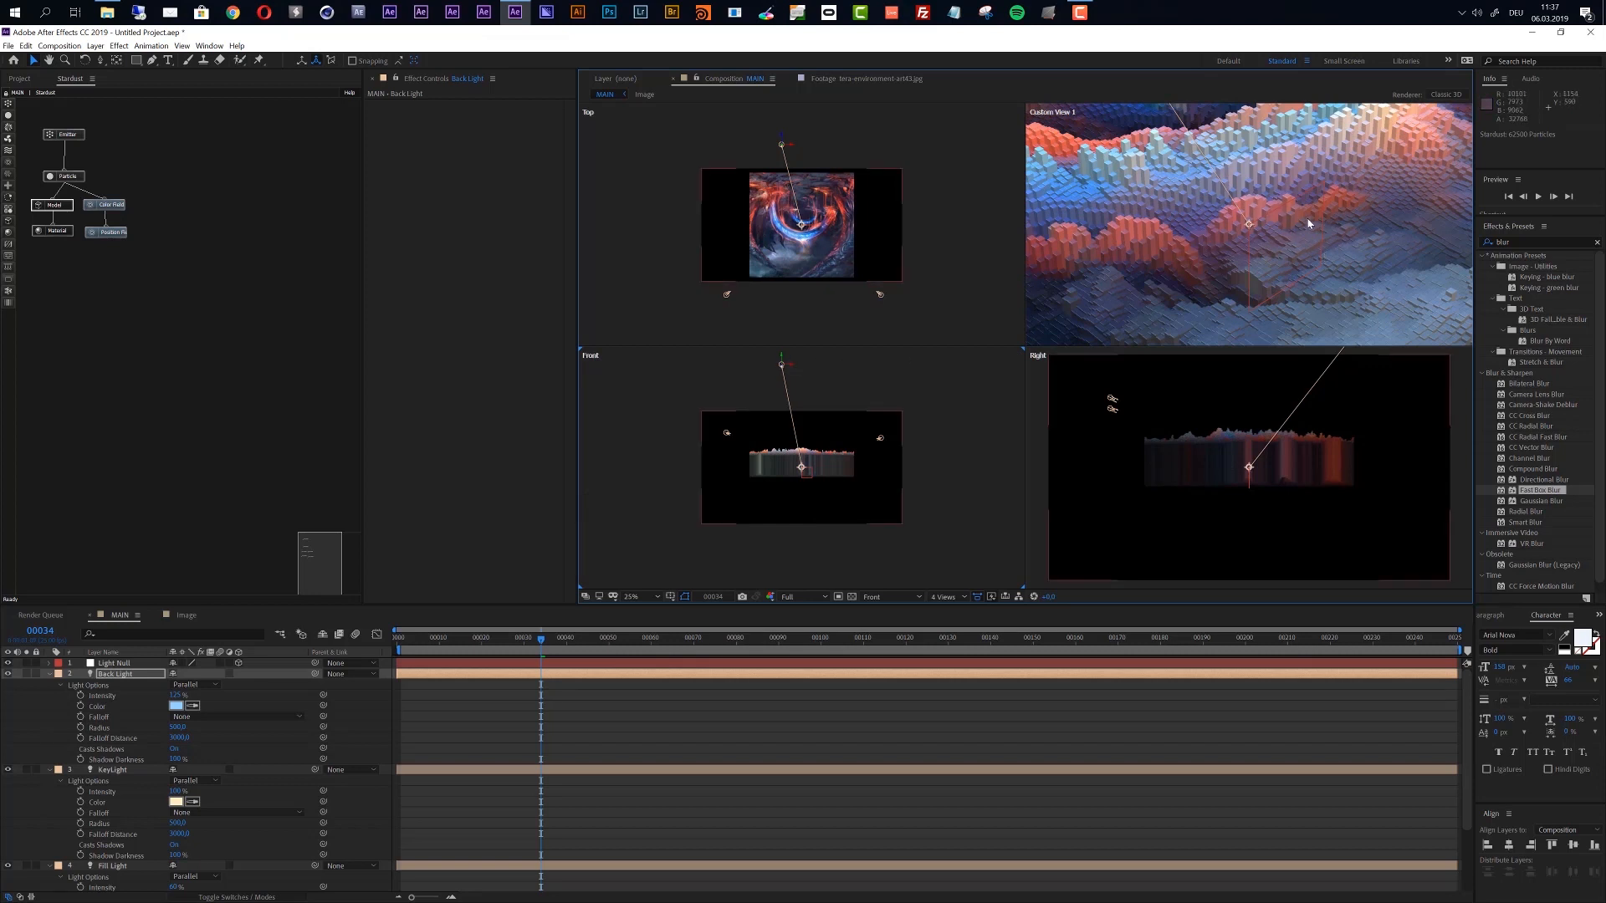
Switch the composition to a 1 View layout showing Custom View 1 and inspect the lit landscape
click(940, 603)
click(949, 617)
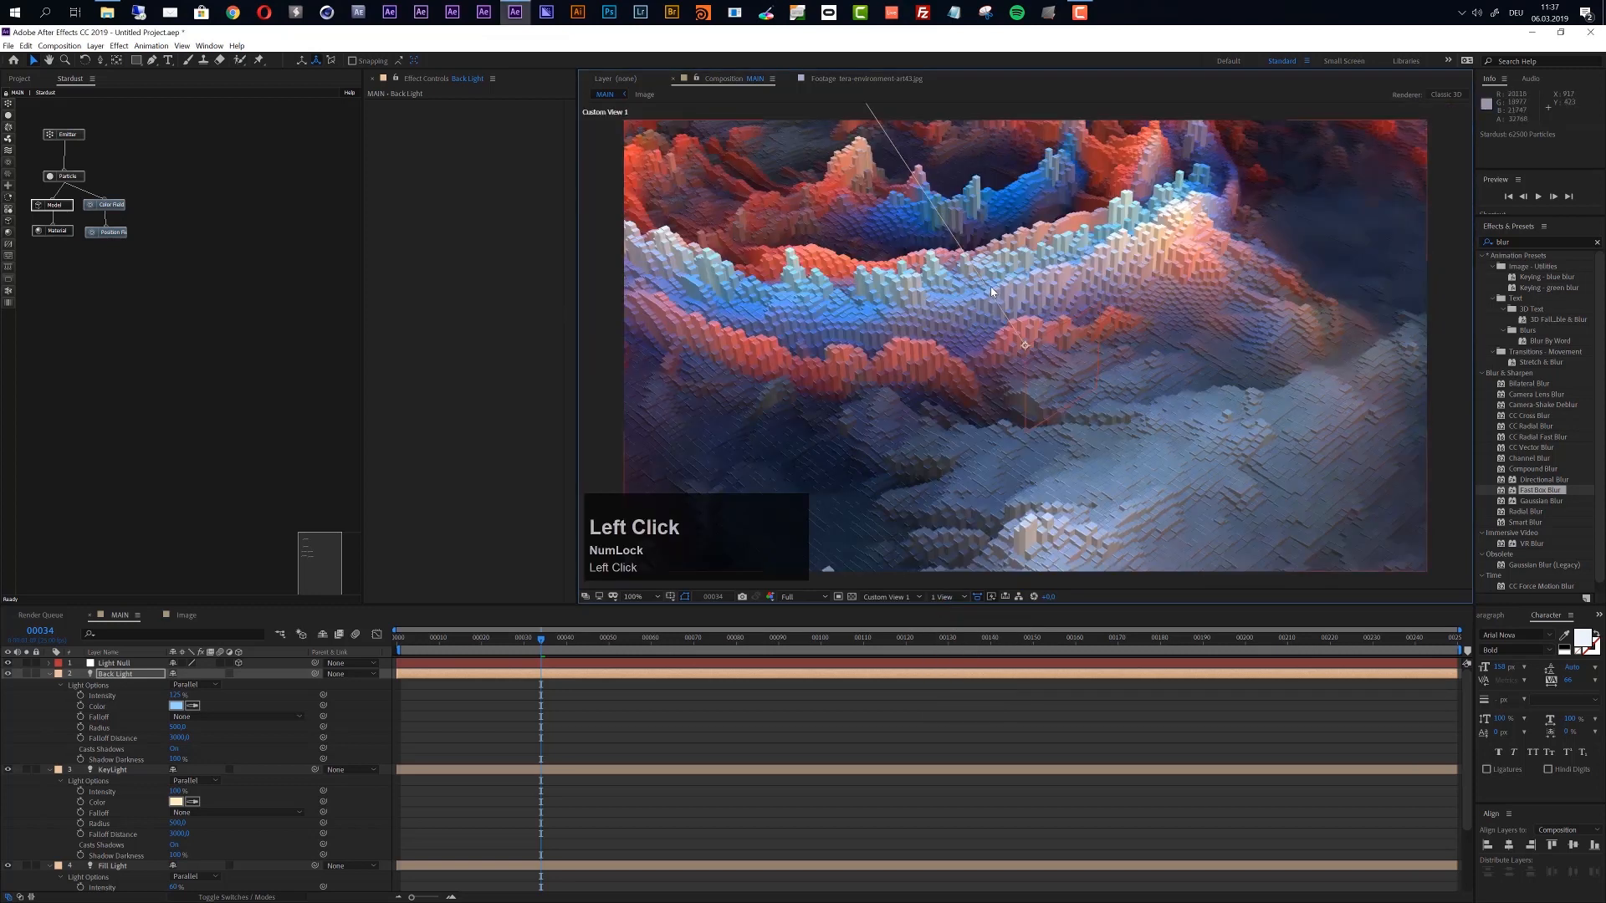
scroll(997, 298, up, 2)
scroll(997, 299, up, 1)
scroll(997, 298, down, 2)
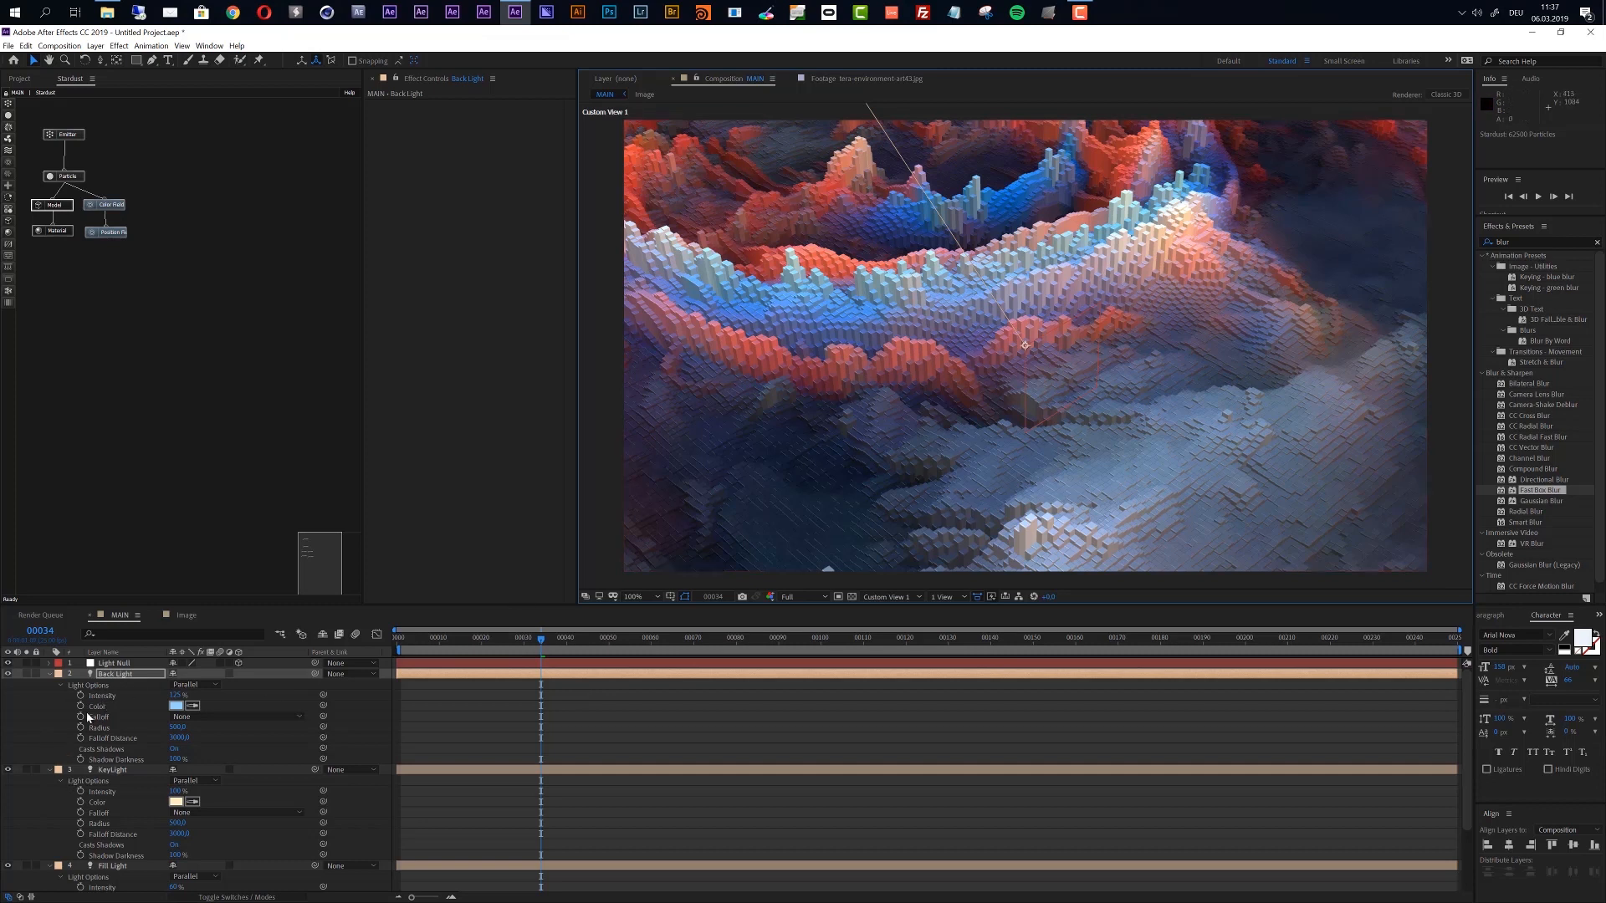
Turn off Casts Shadows for the KeyLight and the Back Light
click(49, 674)
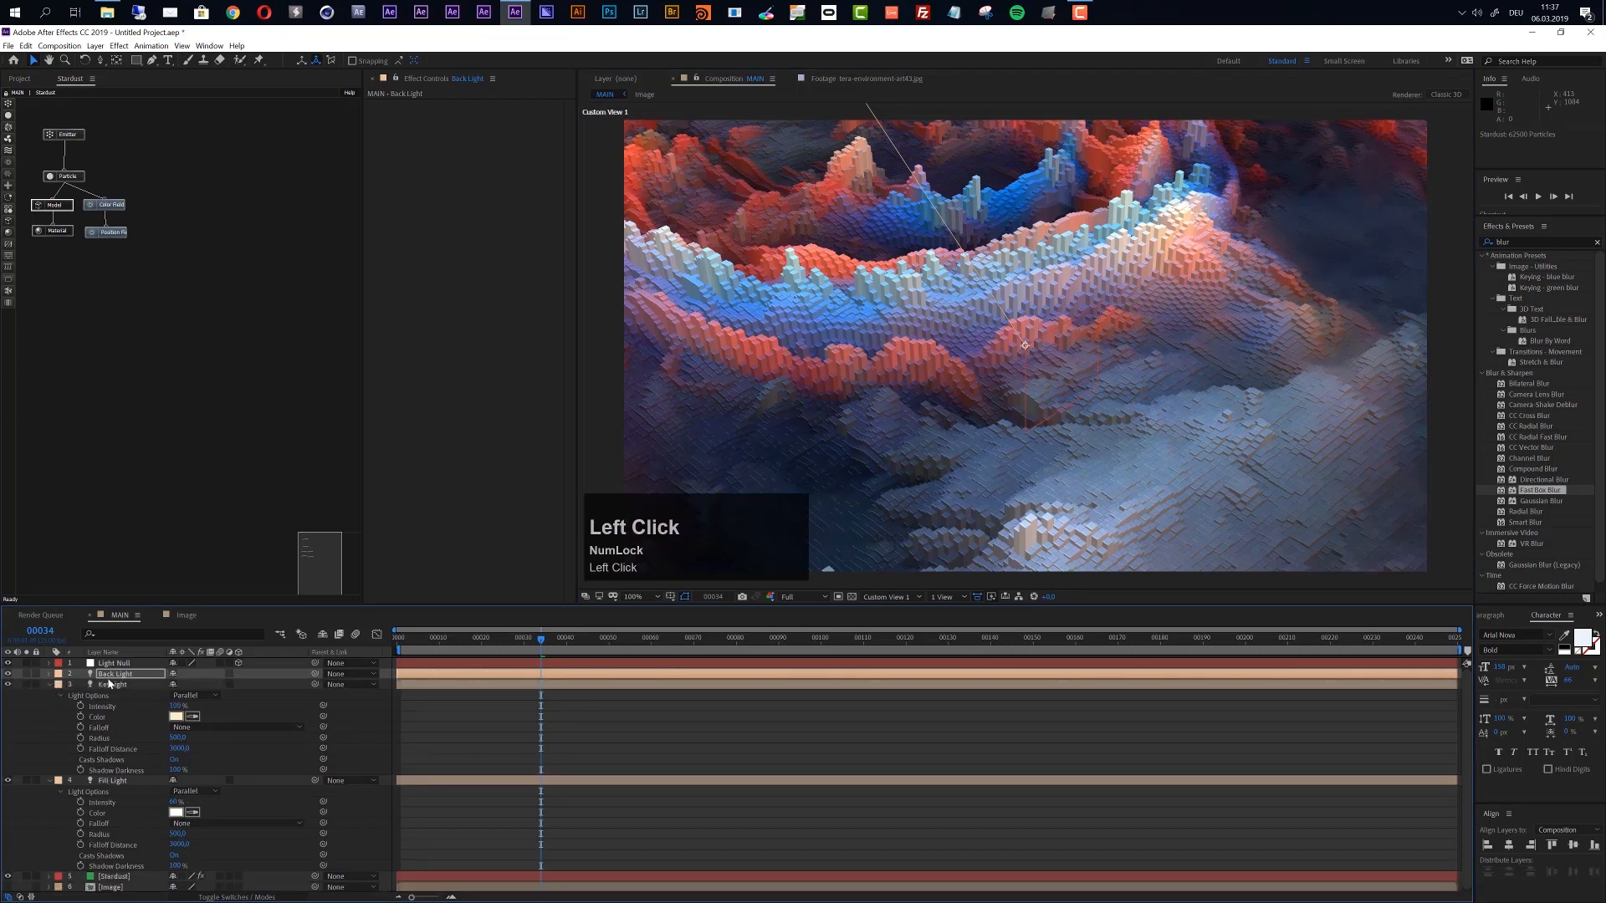
key(a)
key(a)
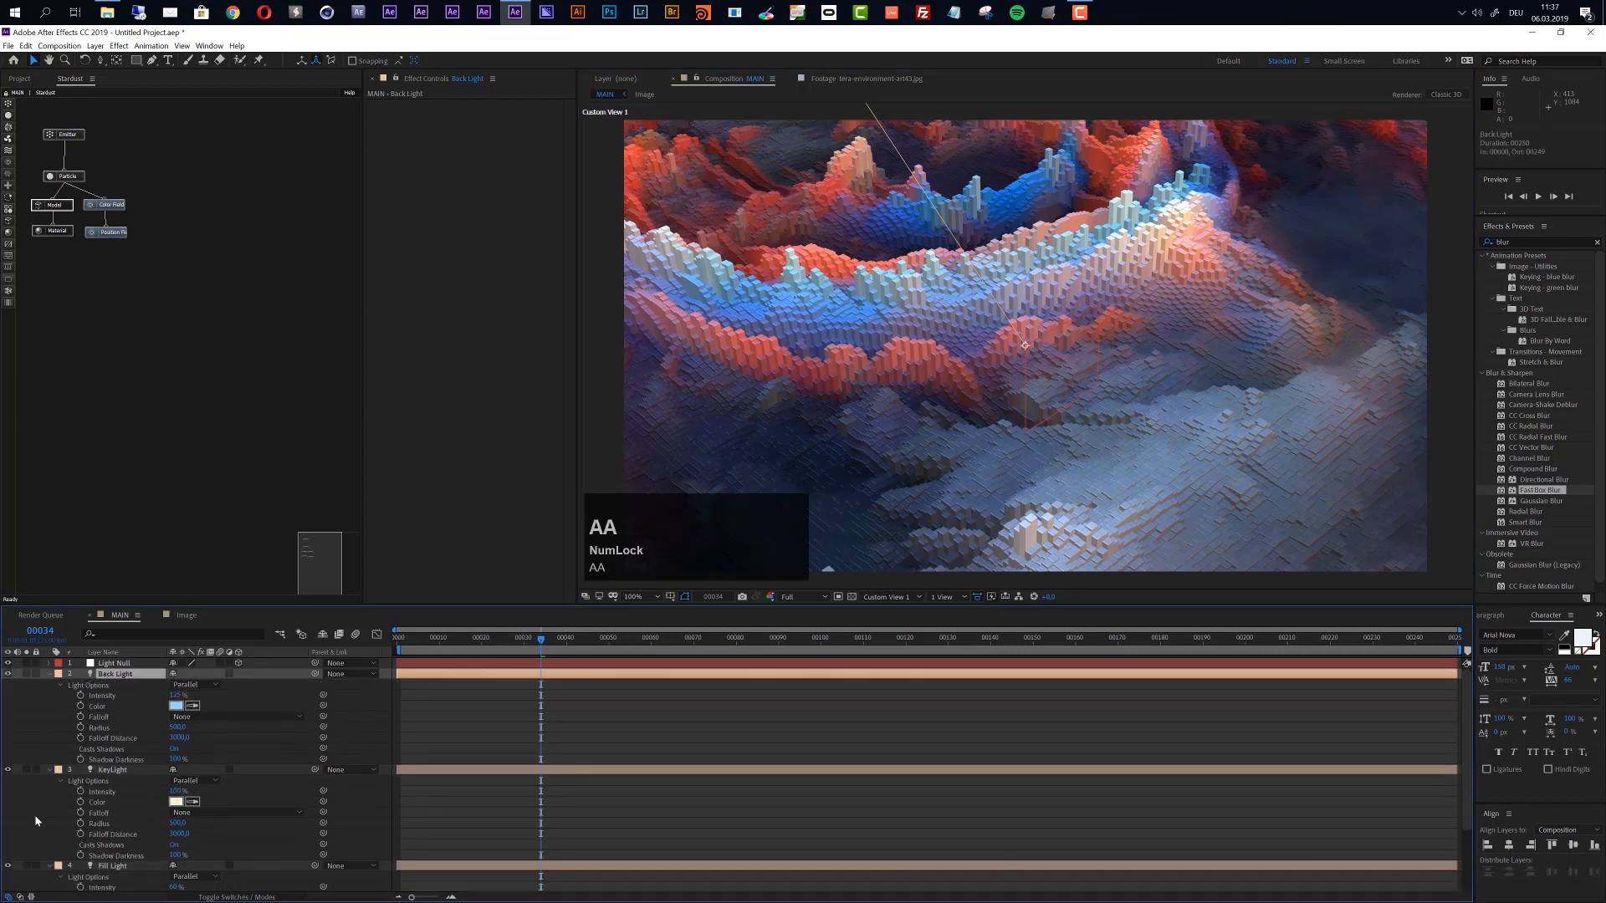
scroll(42, 815, down, 4)
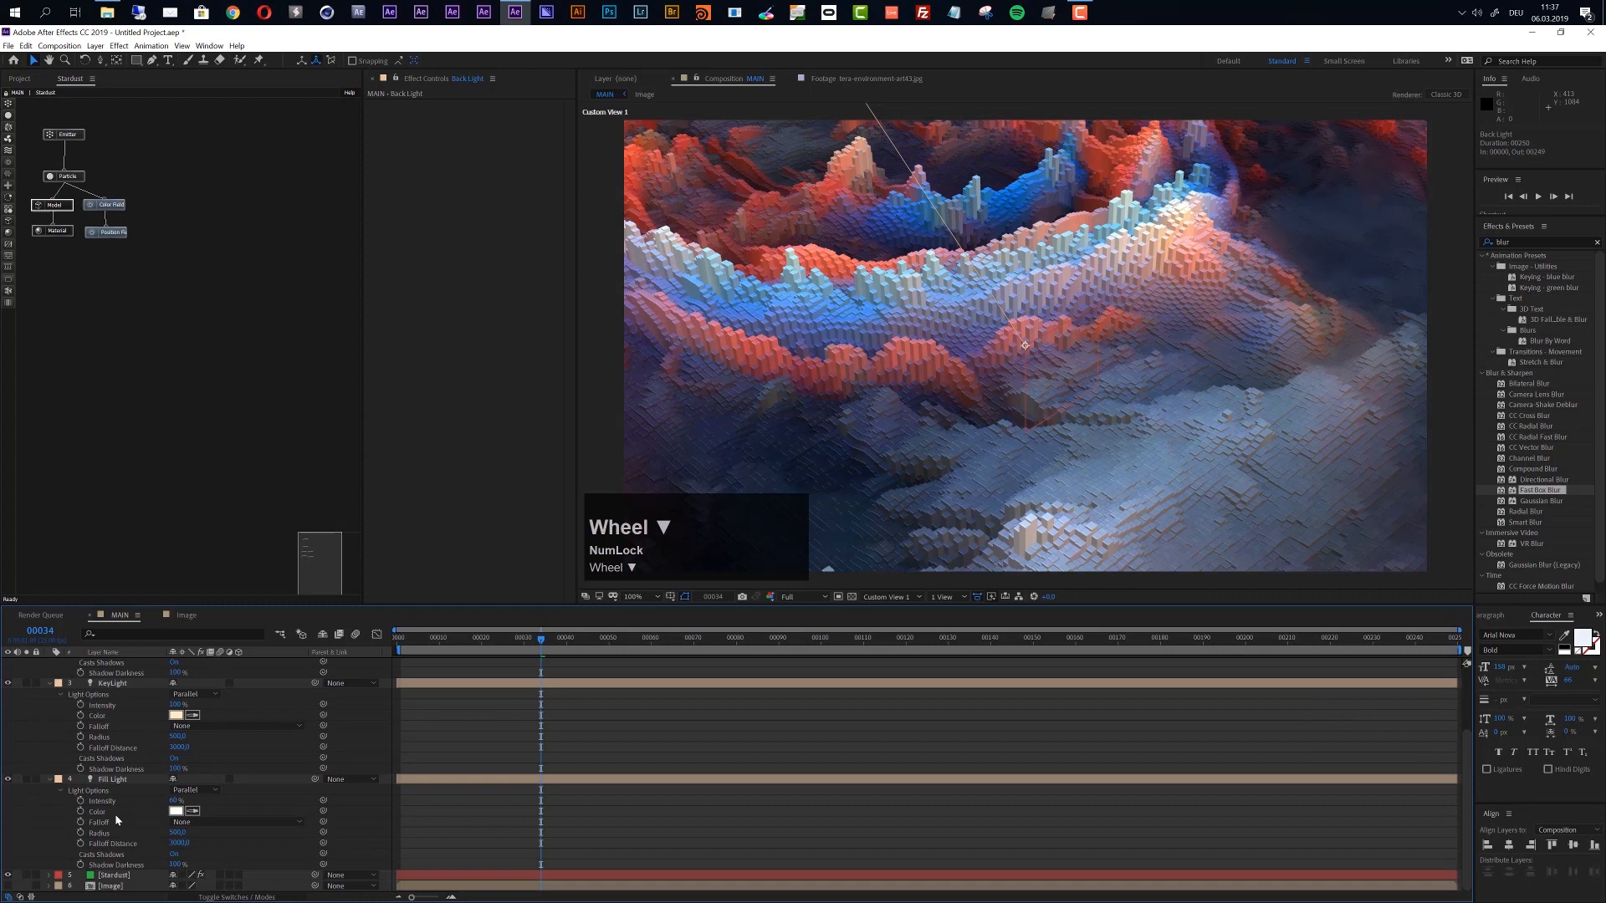
click(173, 758)
scroll(244, 764, up, 2)
scroll(244, 764, up, 3)
click(174, 748)
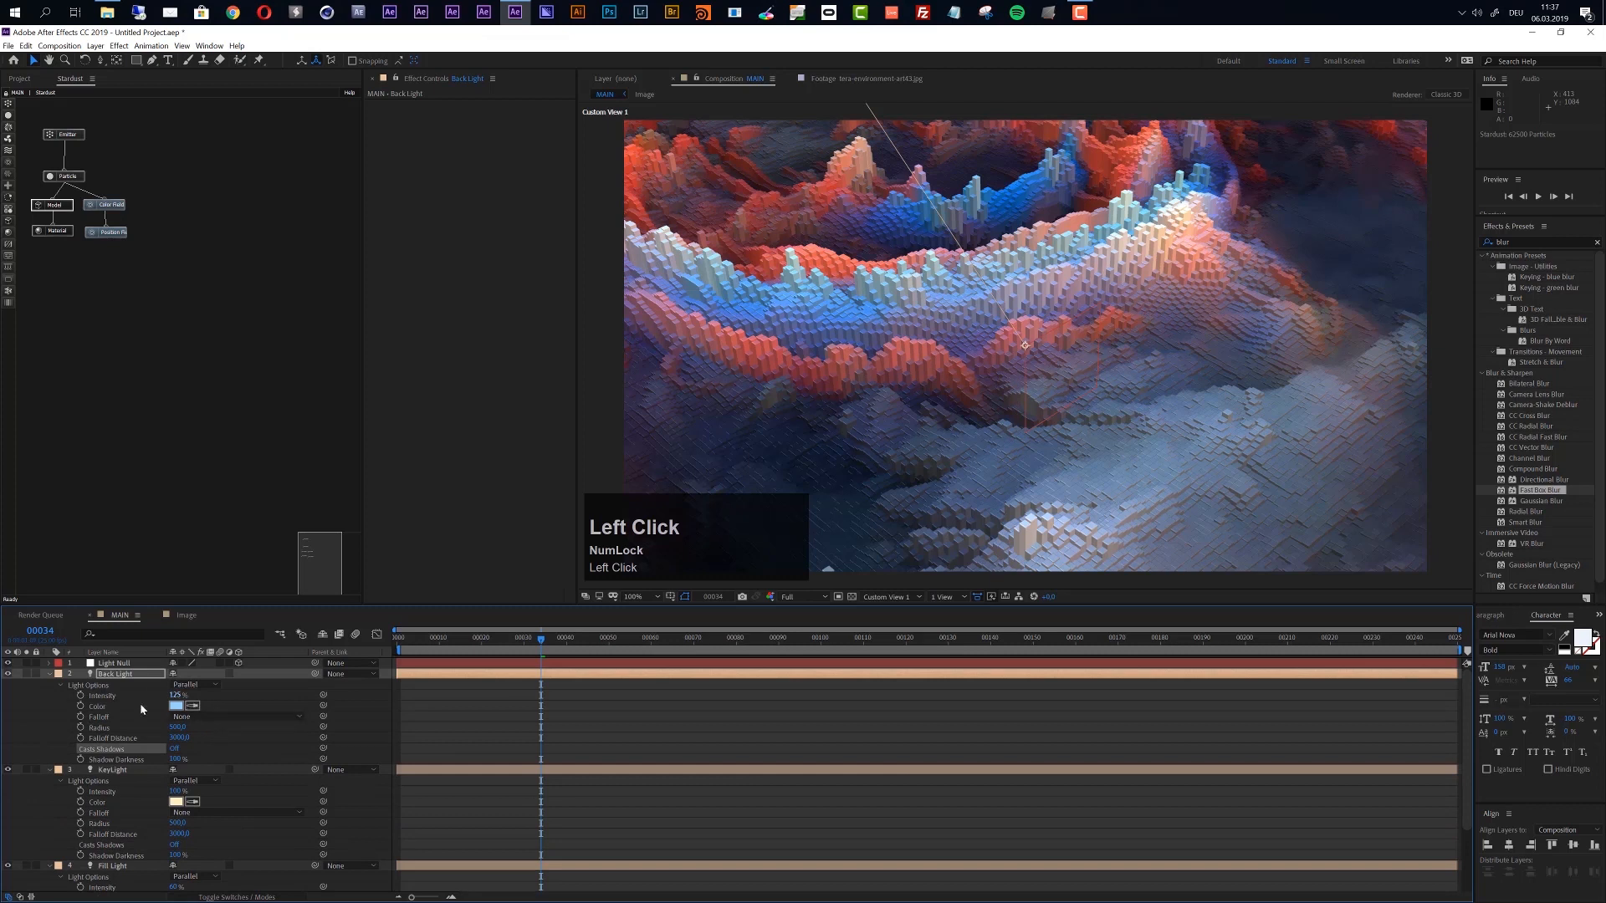
Turn on Shadows in the Render Settings of the Stardust layer's effect
scroll(117, 874, down, 5)
click(118, 877)
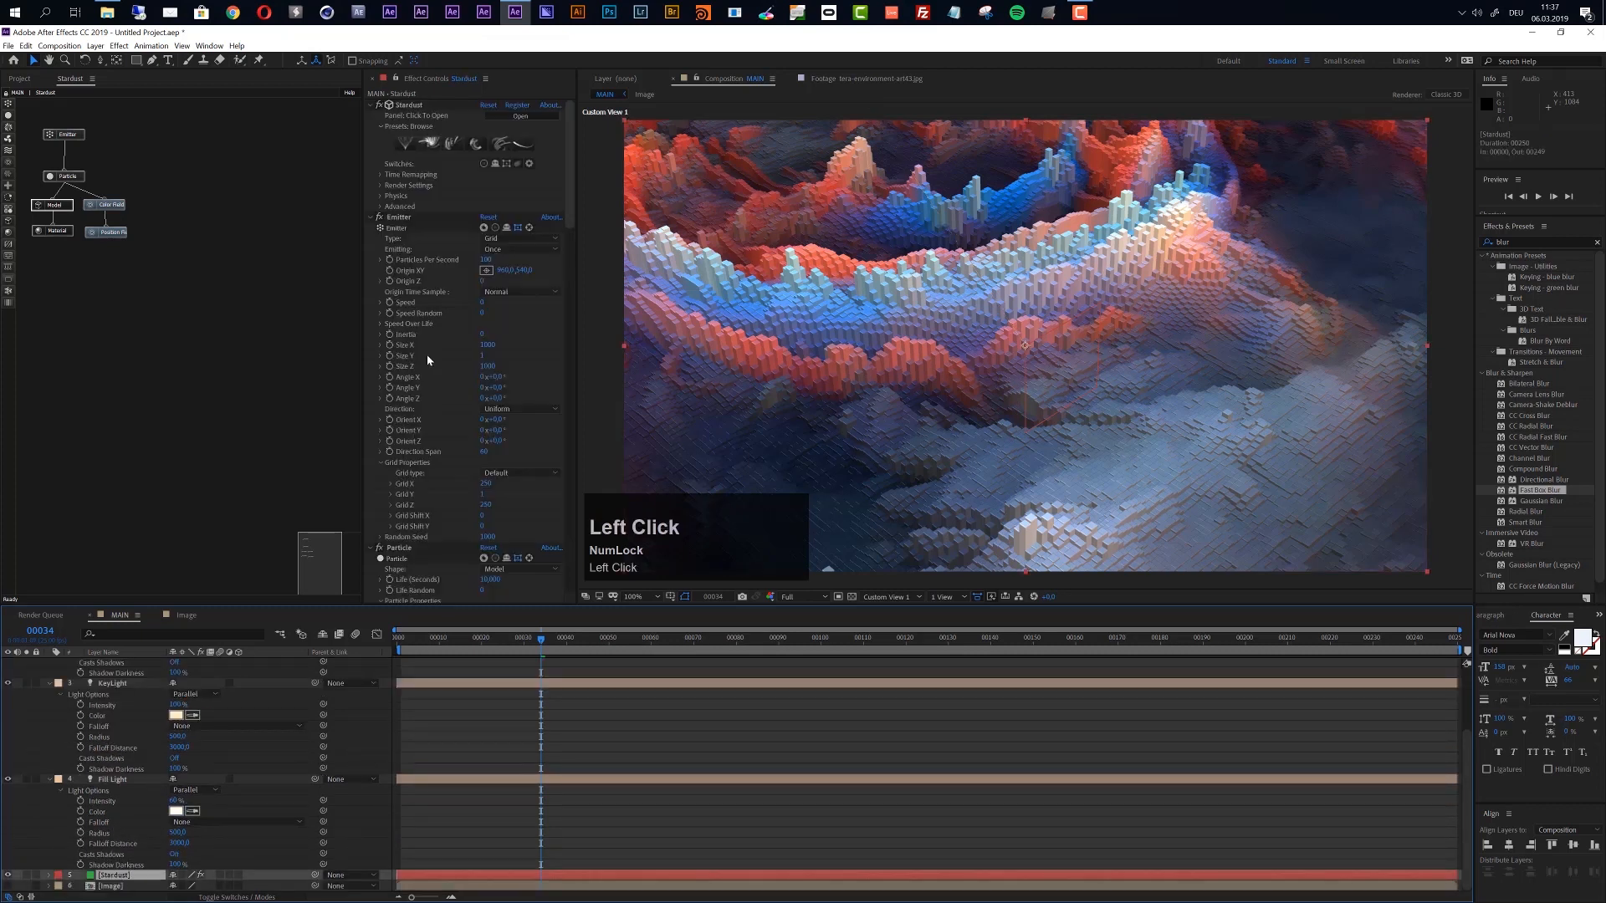
click(381, 190)
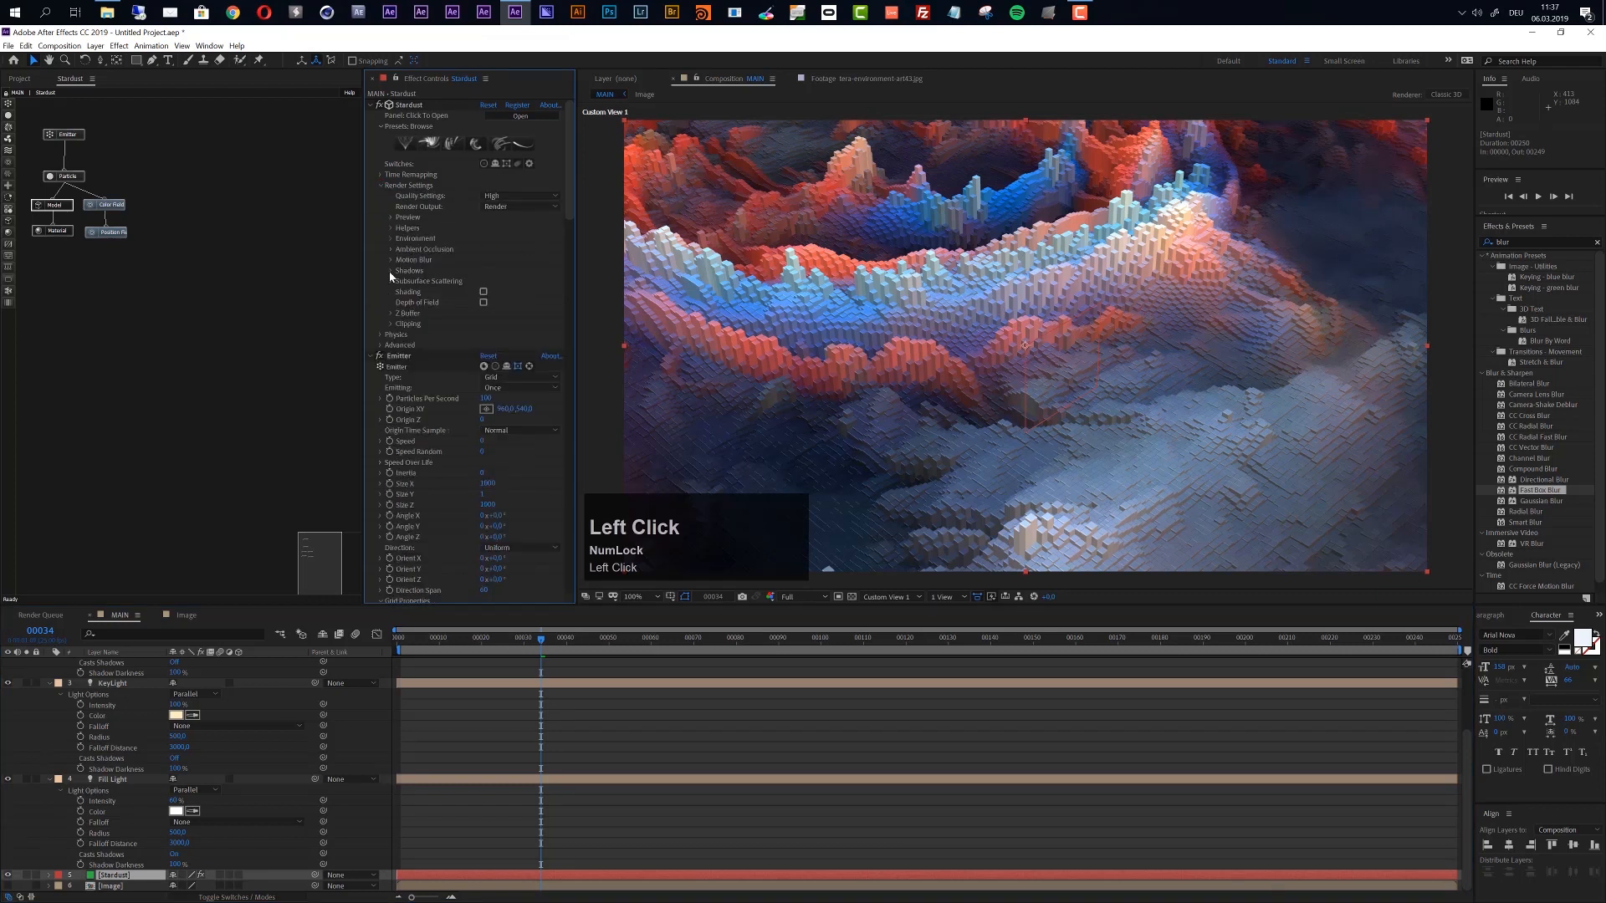
click(391, 273)
click(484, 282)
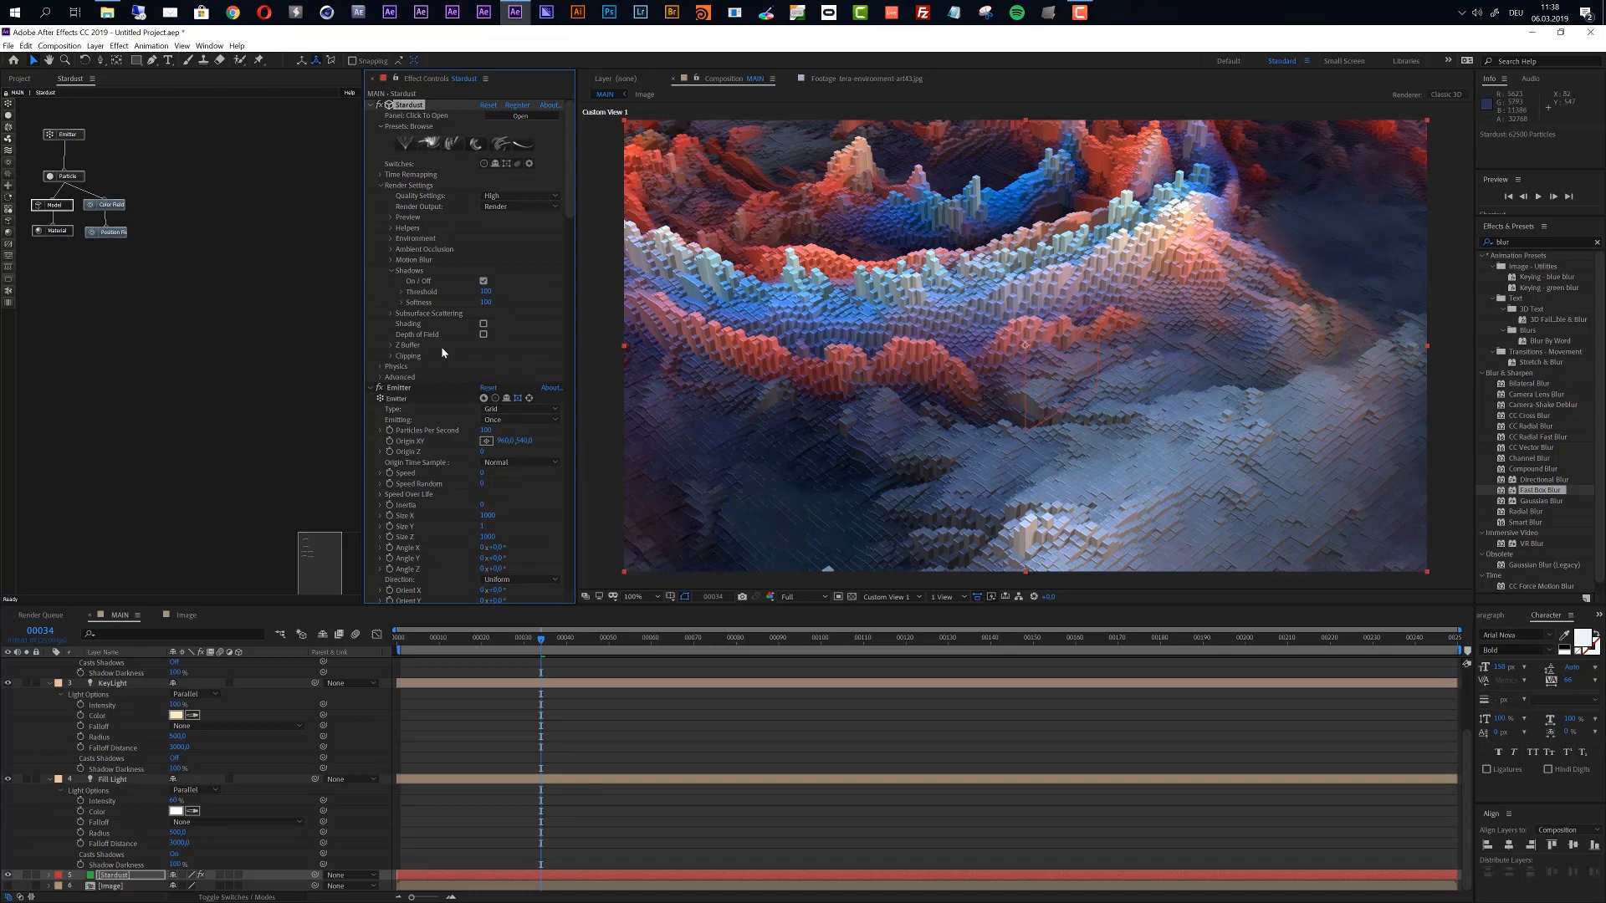
Turn on Ambient Occlusion in Stardust's Render Settings and set its Radius to 25
click(390, 250)
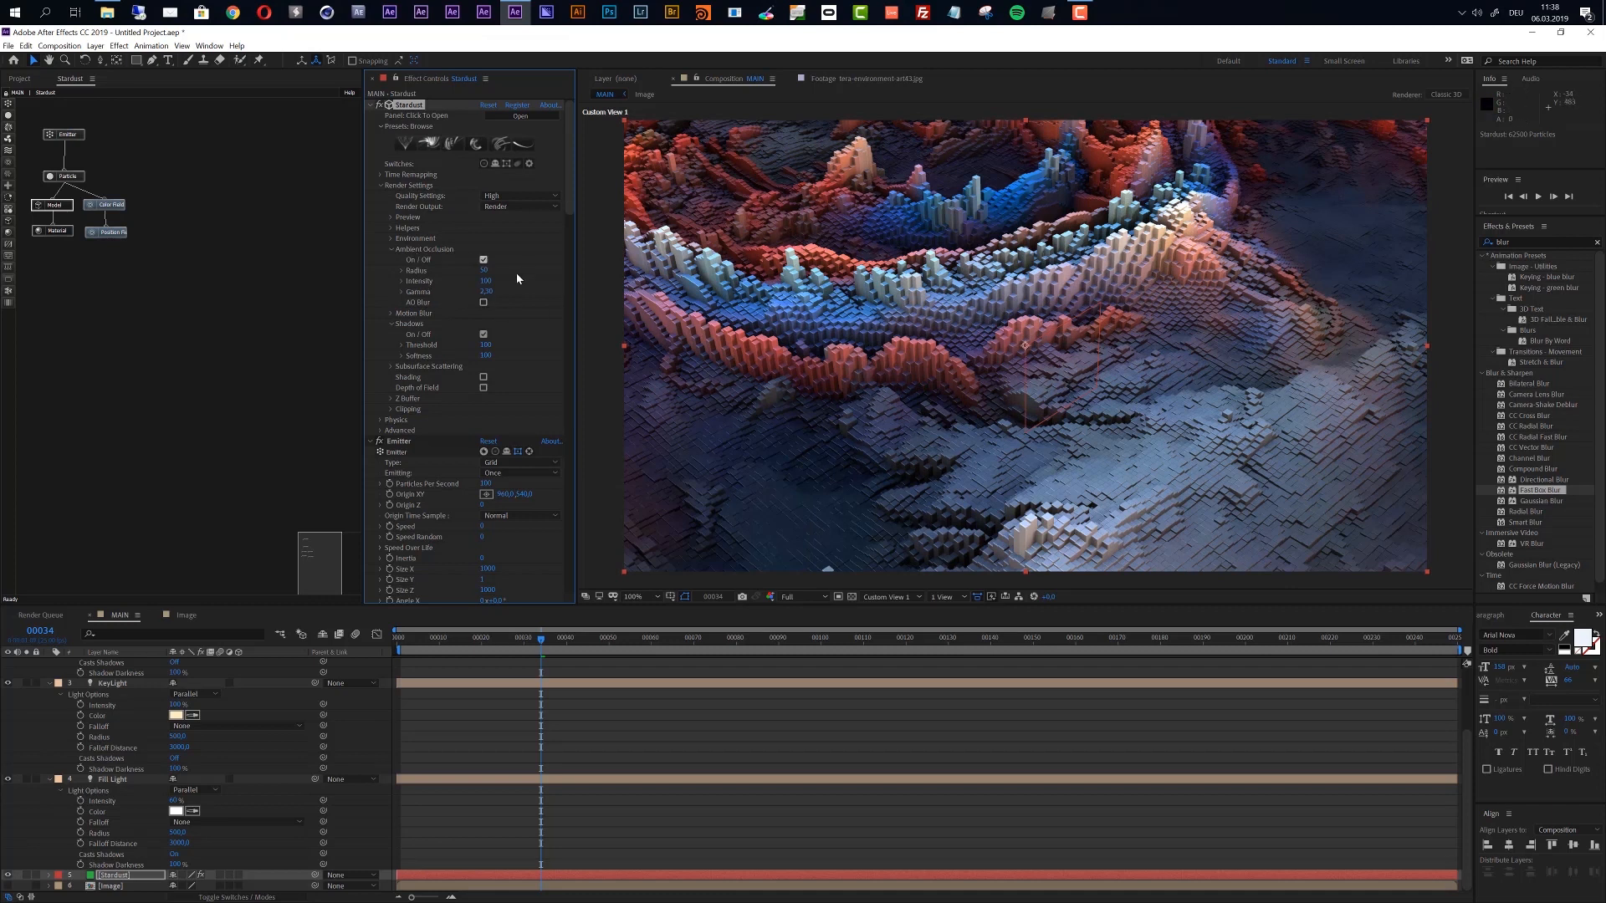
click(483, 272)
text(25)
key(Return)
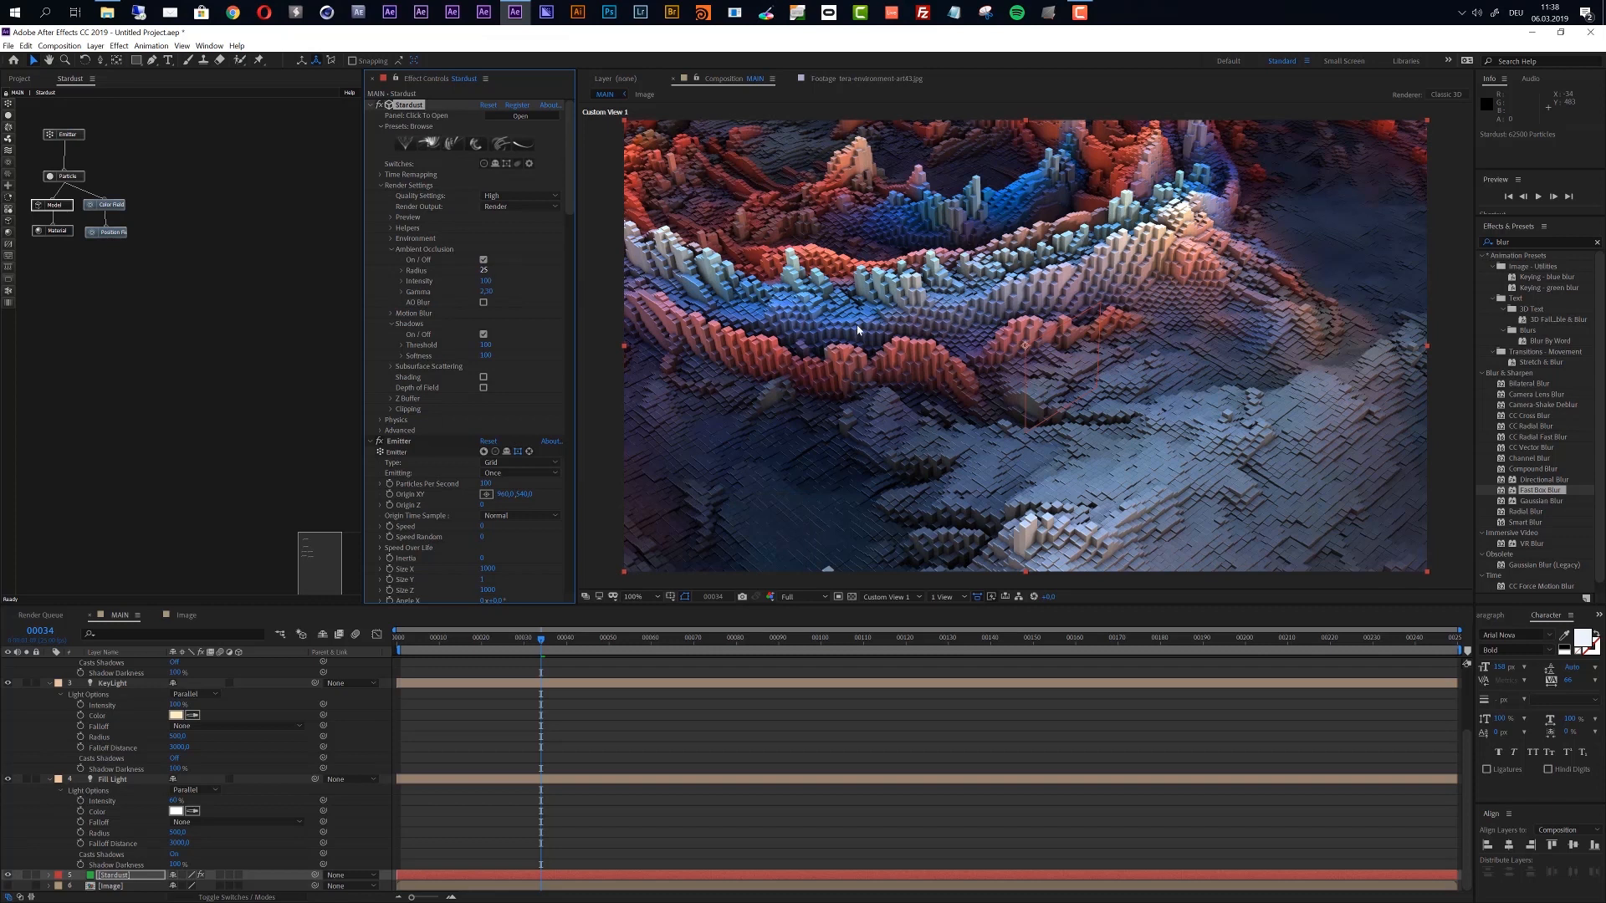
Set the Ambient Occlusion Radius to 10 and Intensity to 60, then compare the render with the occlusion off and on
click(488, 272)
text(10)
click(1142, 381)
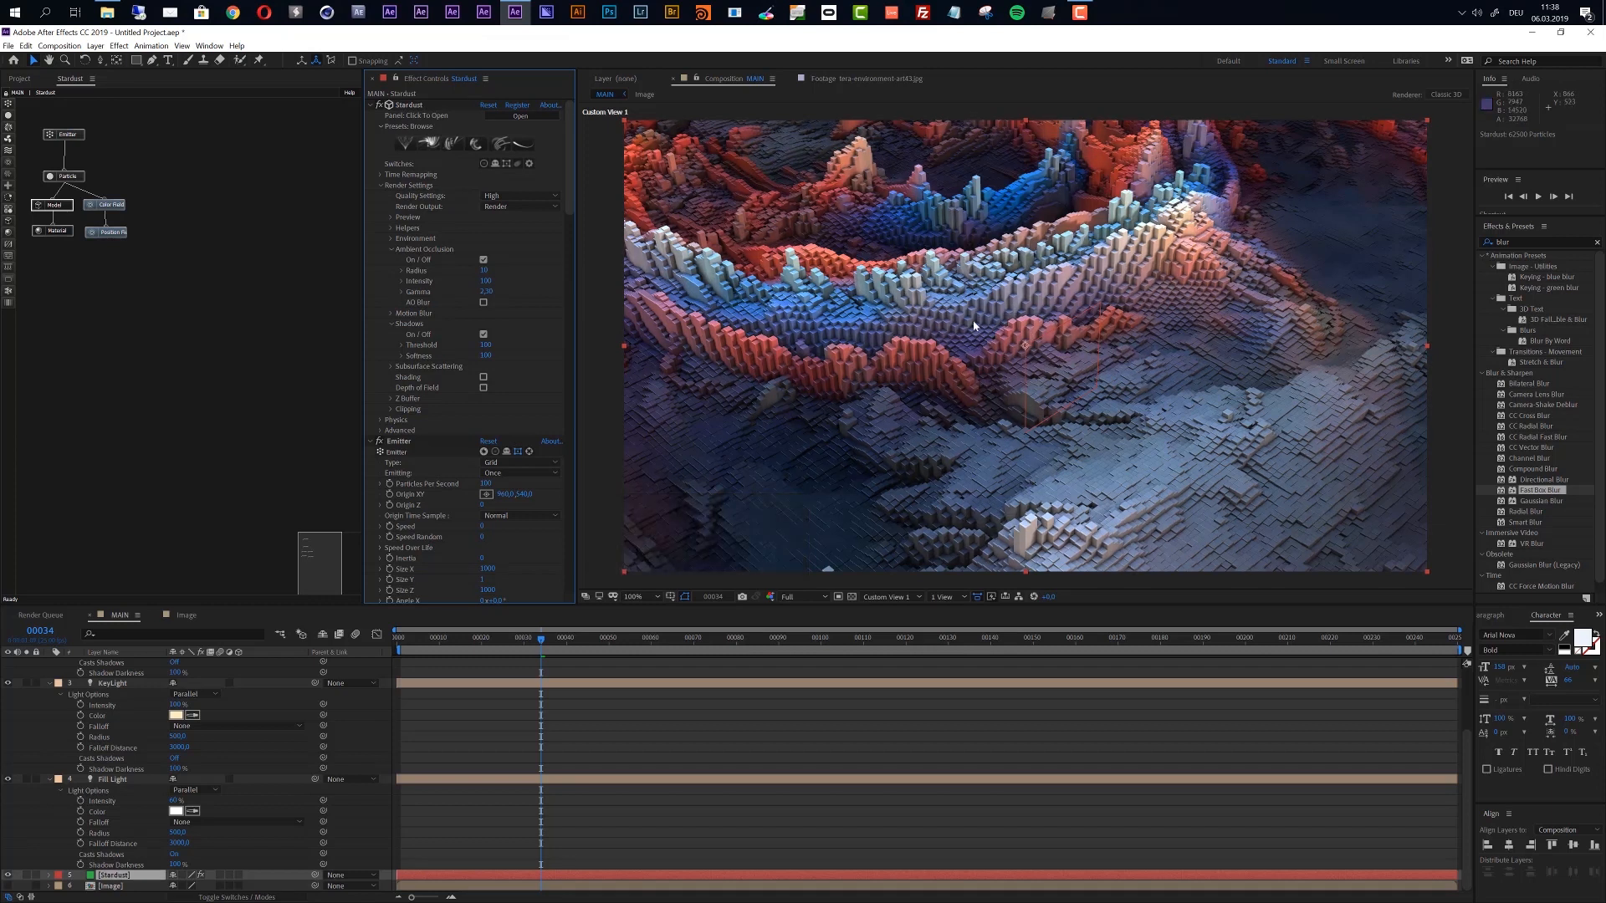
click(484, 282)
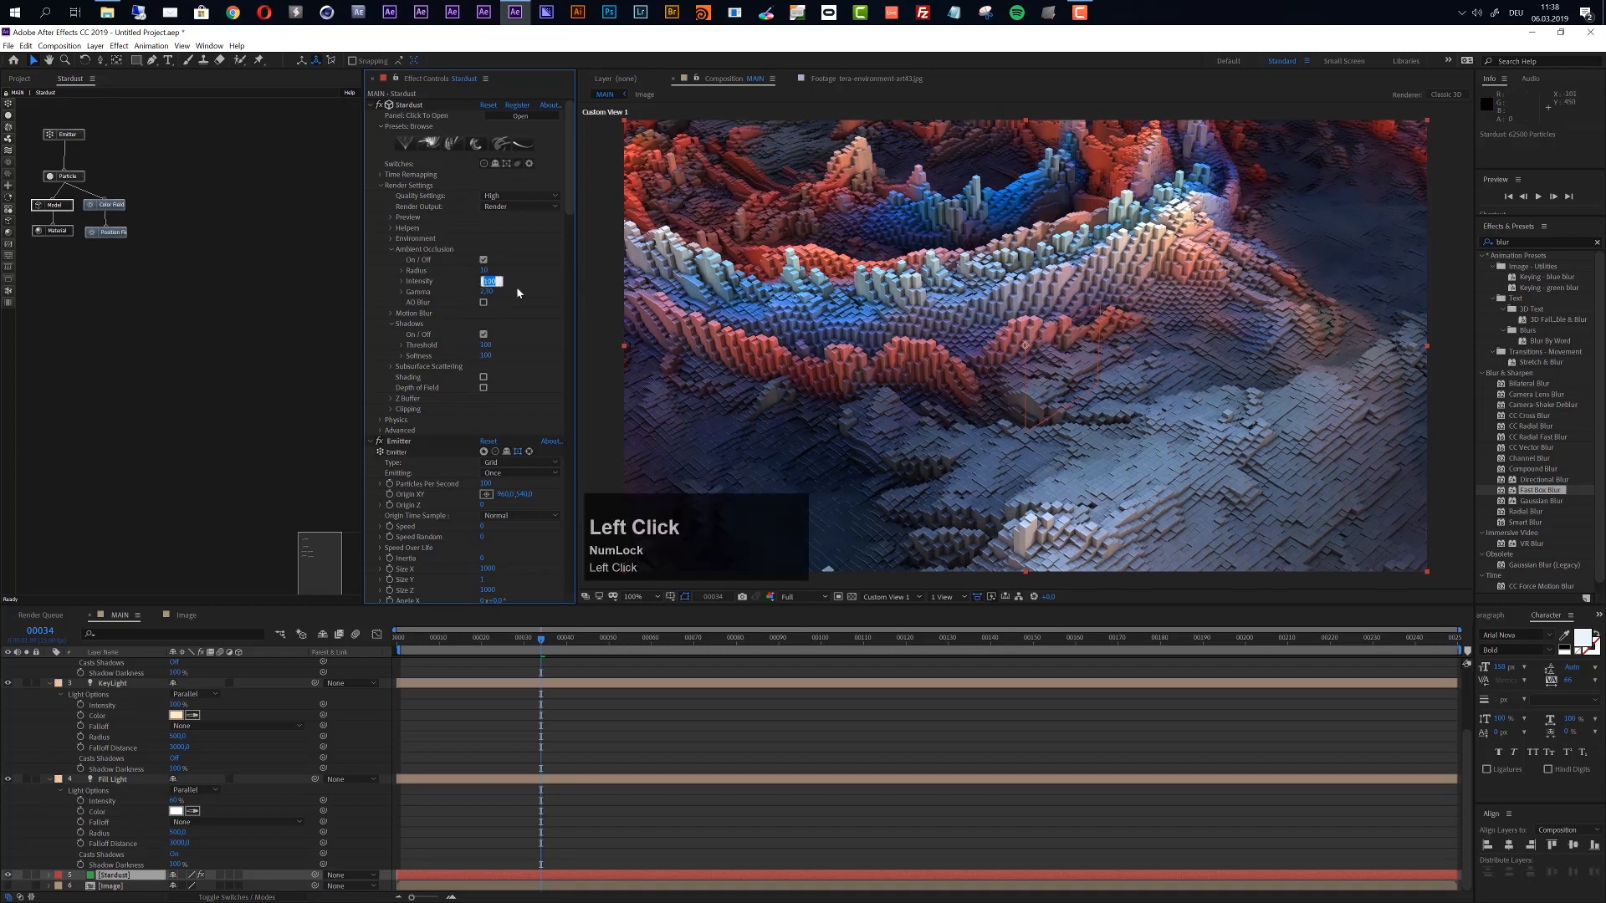
text(60)
key(Return)
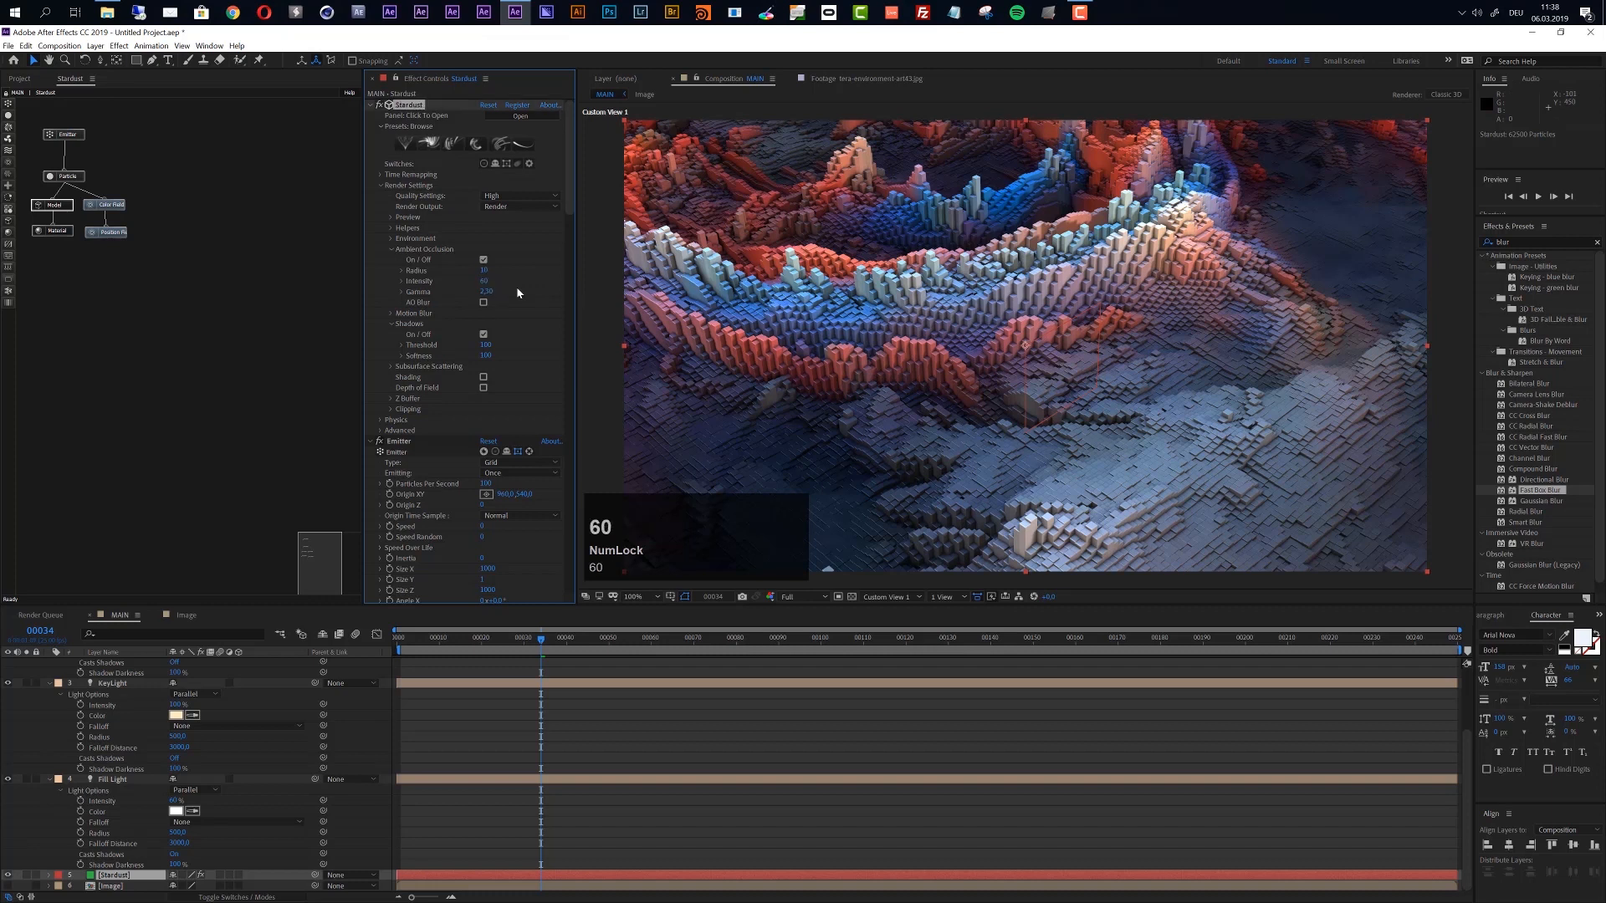
click(484, 260)
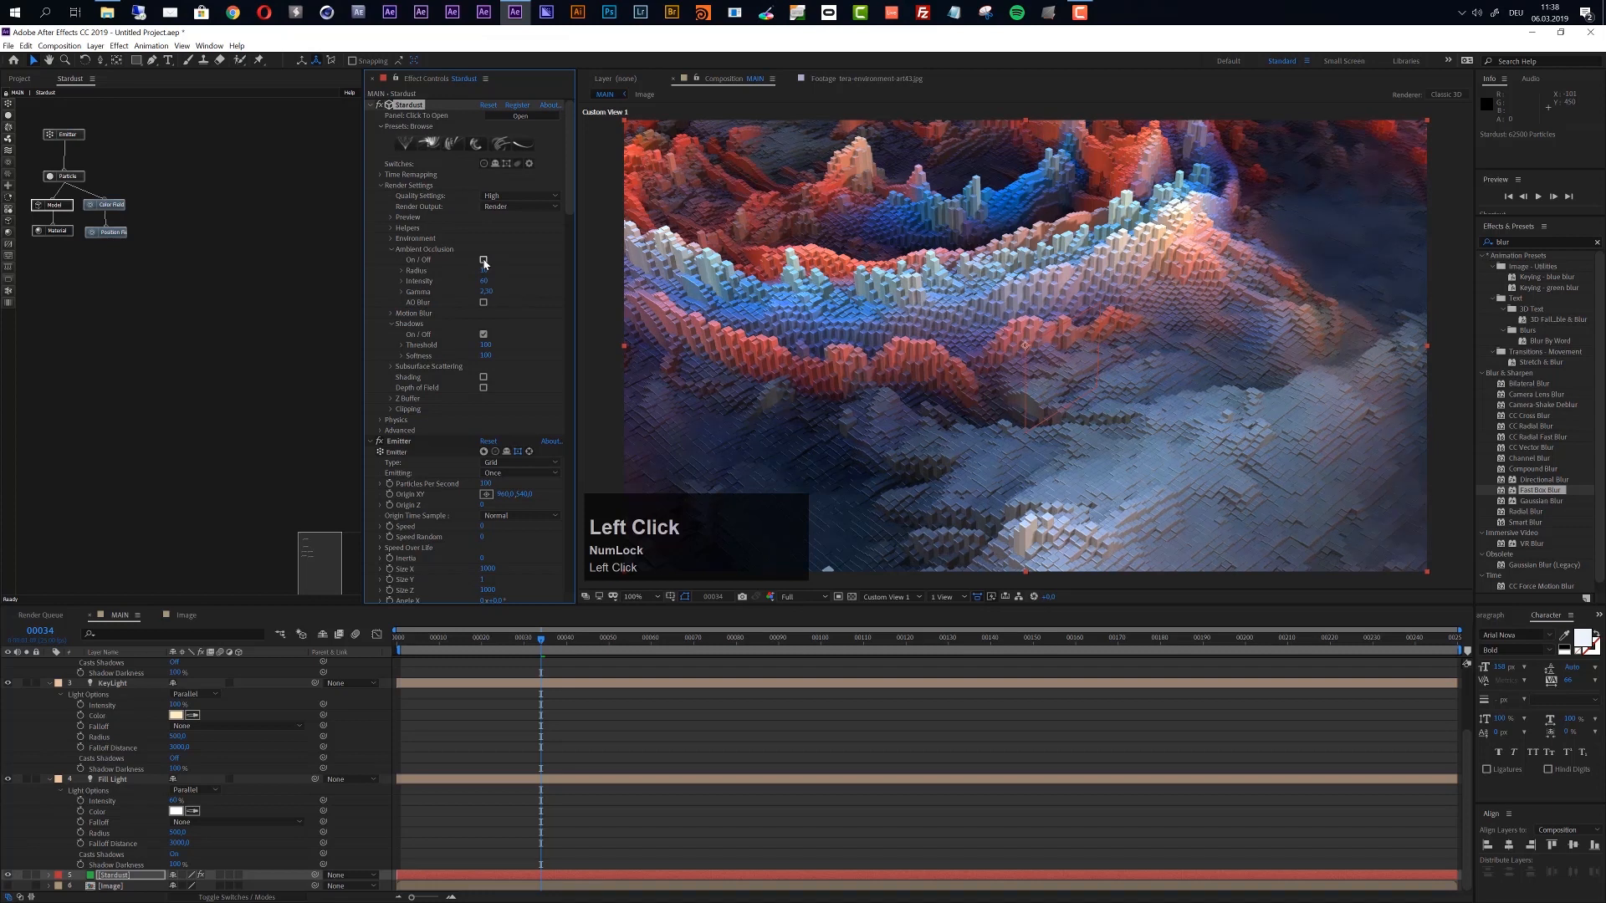
click(484, 260)
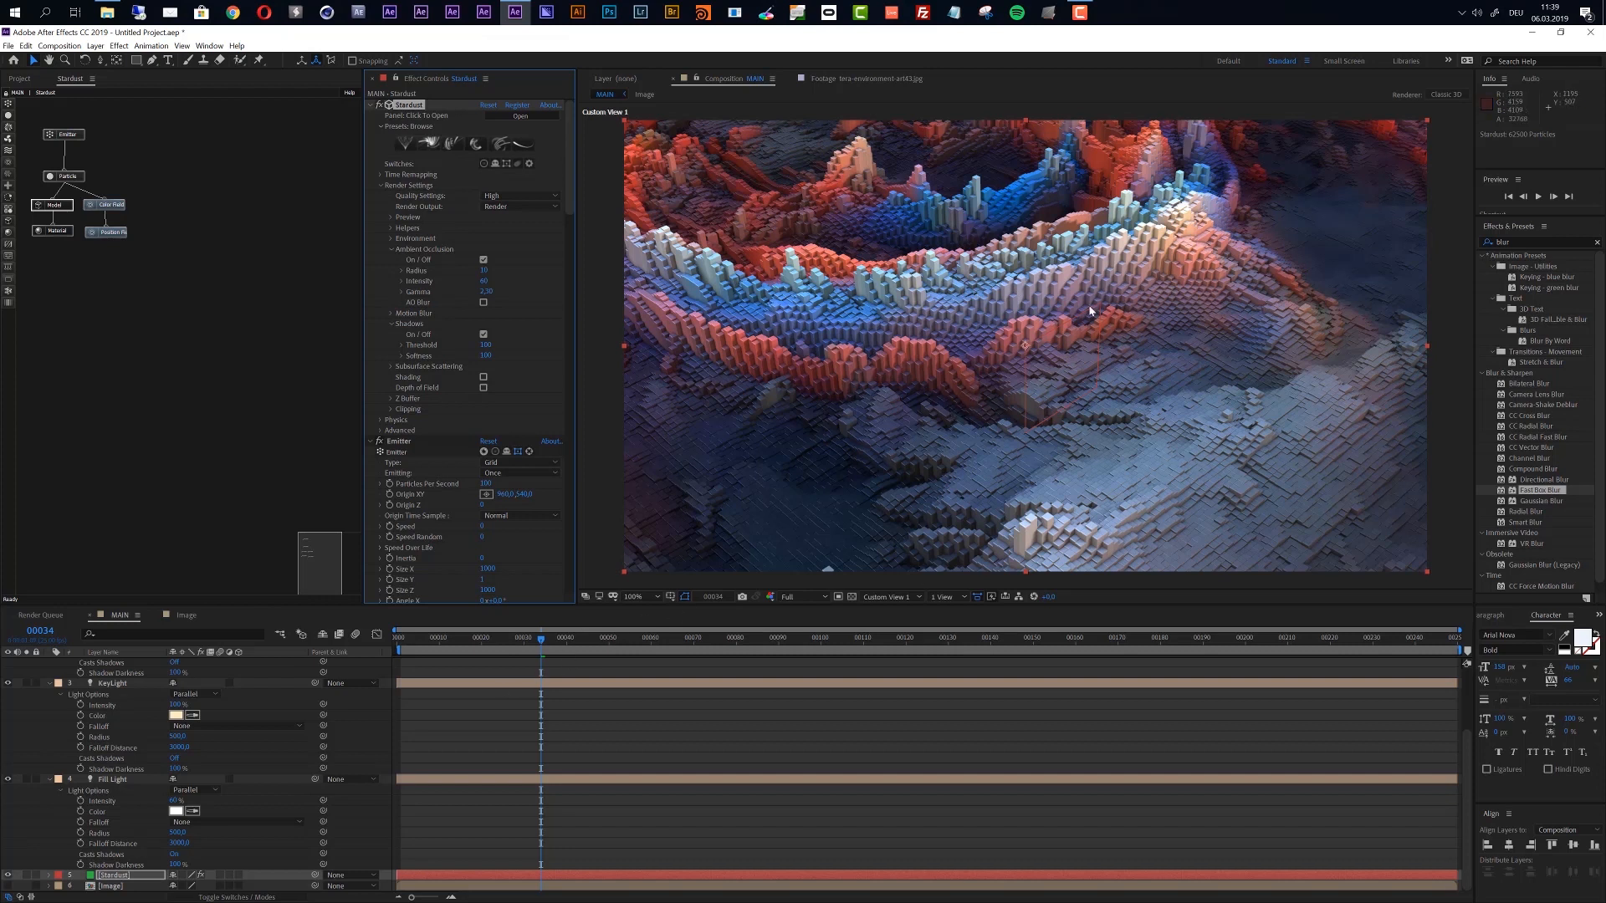
At frame 21, add a Turbulence node below the Position Field node and set its Position offset to 100
click(489, 647)
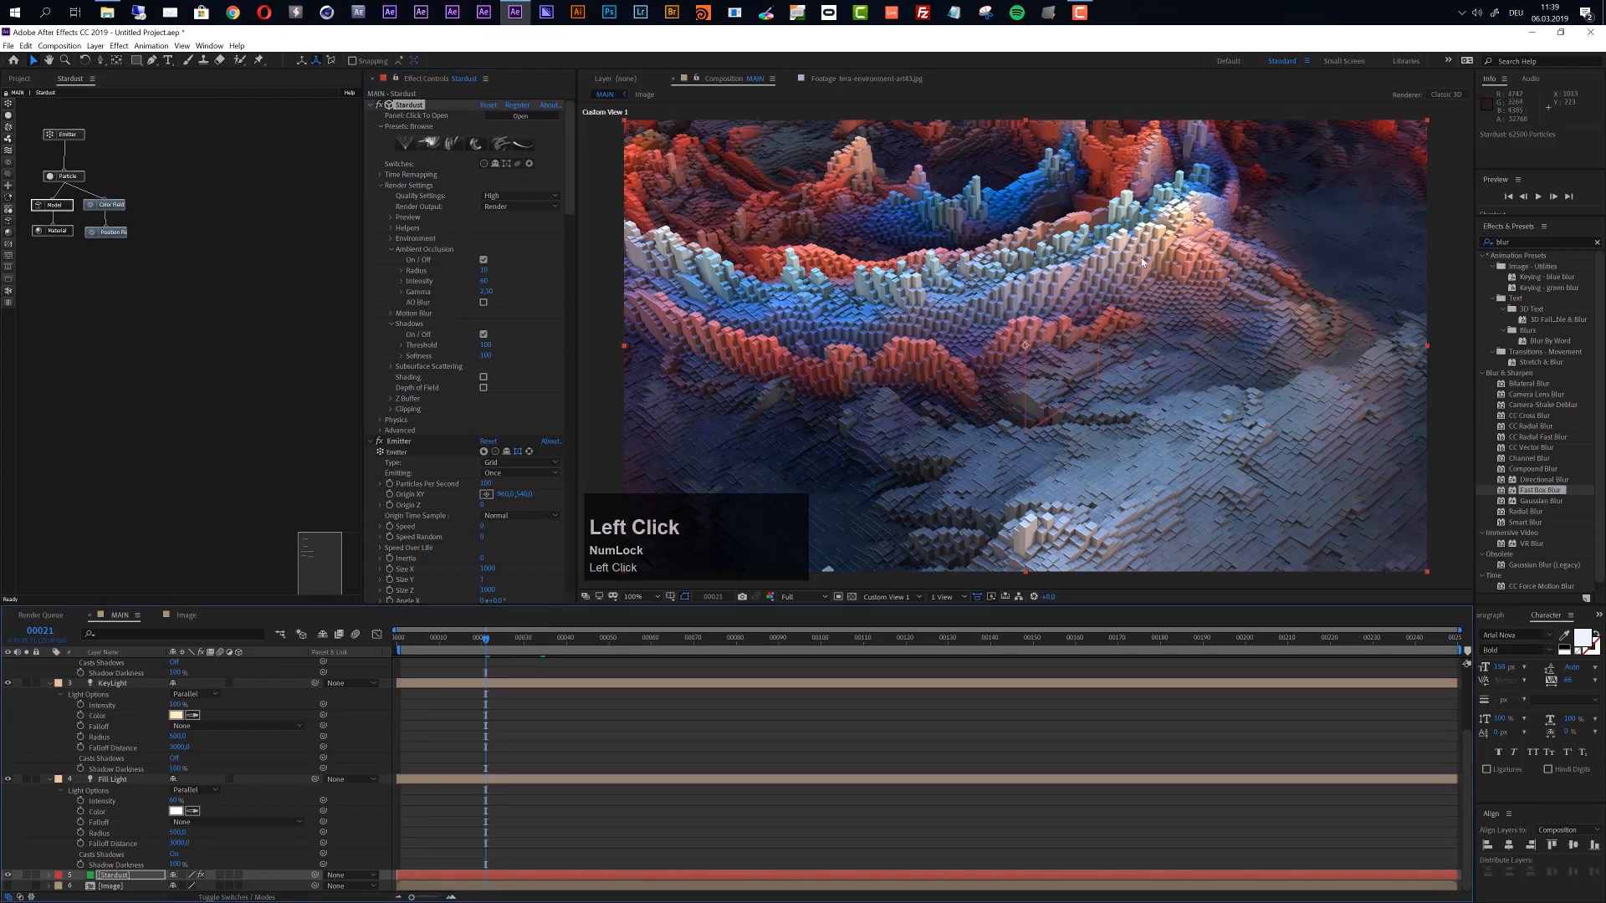
click(489, 641)
drag(8, 151, 118, 264)
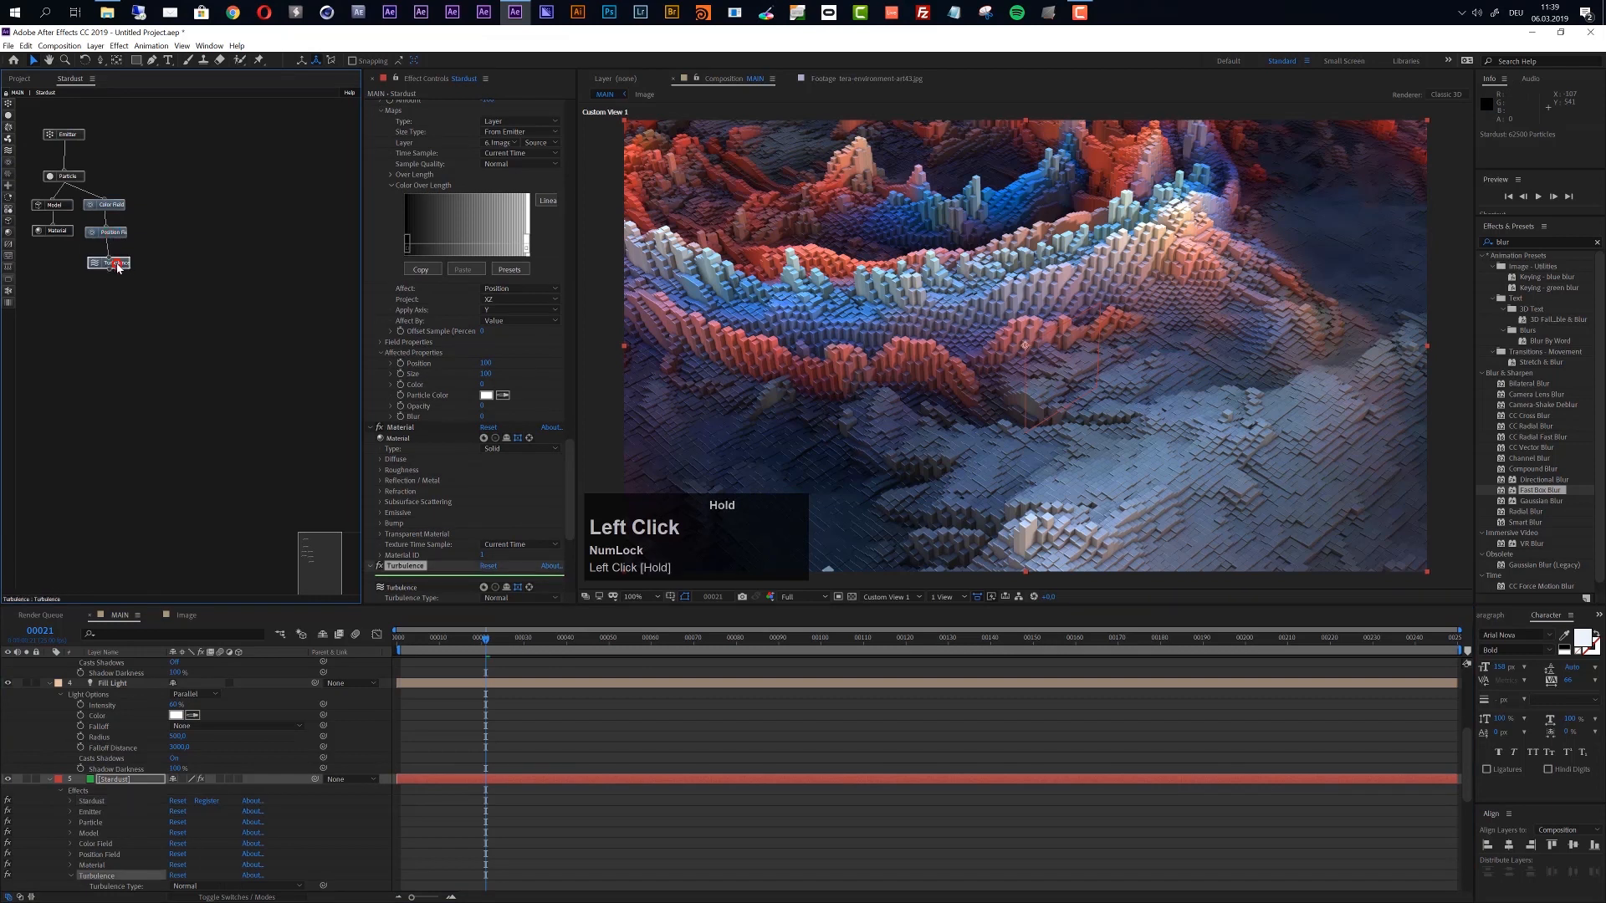
drag(569, 475, 573, 517)
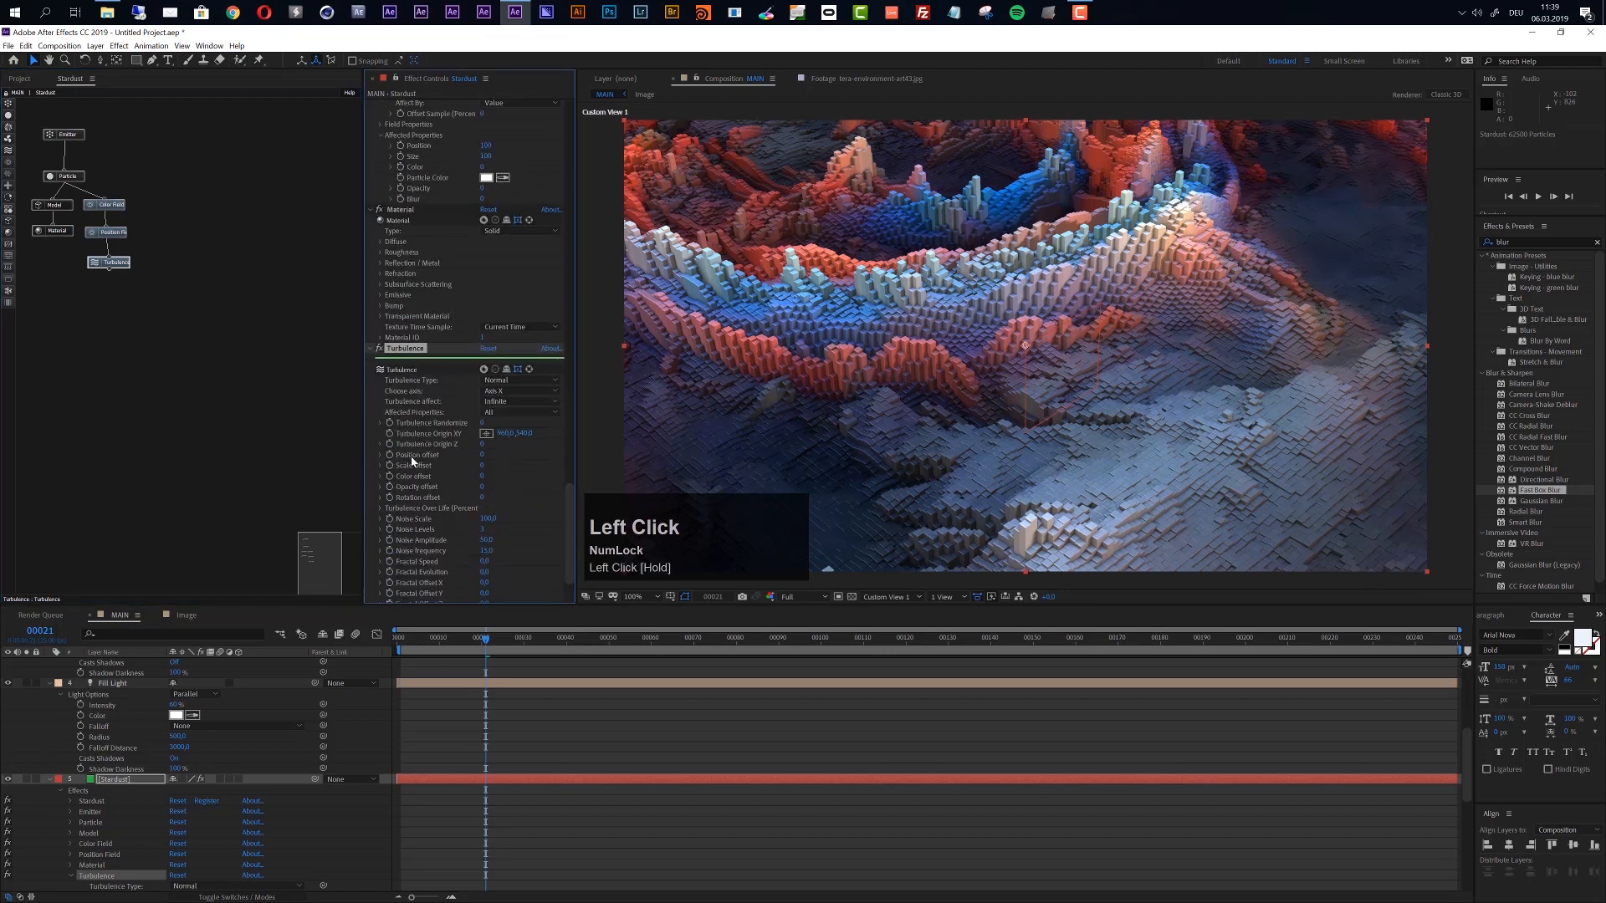
click(485, 458)
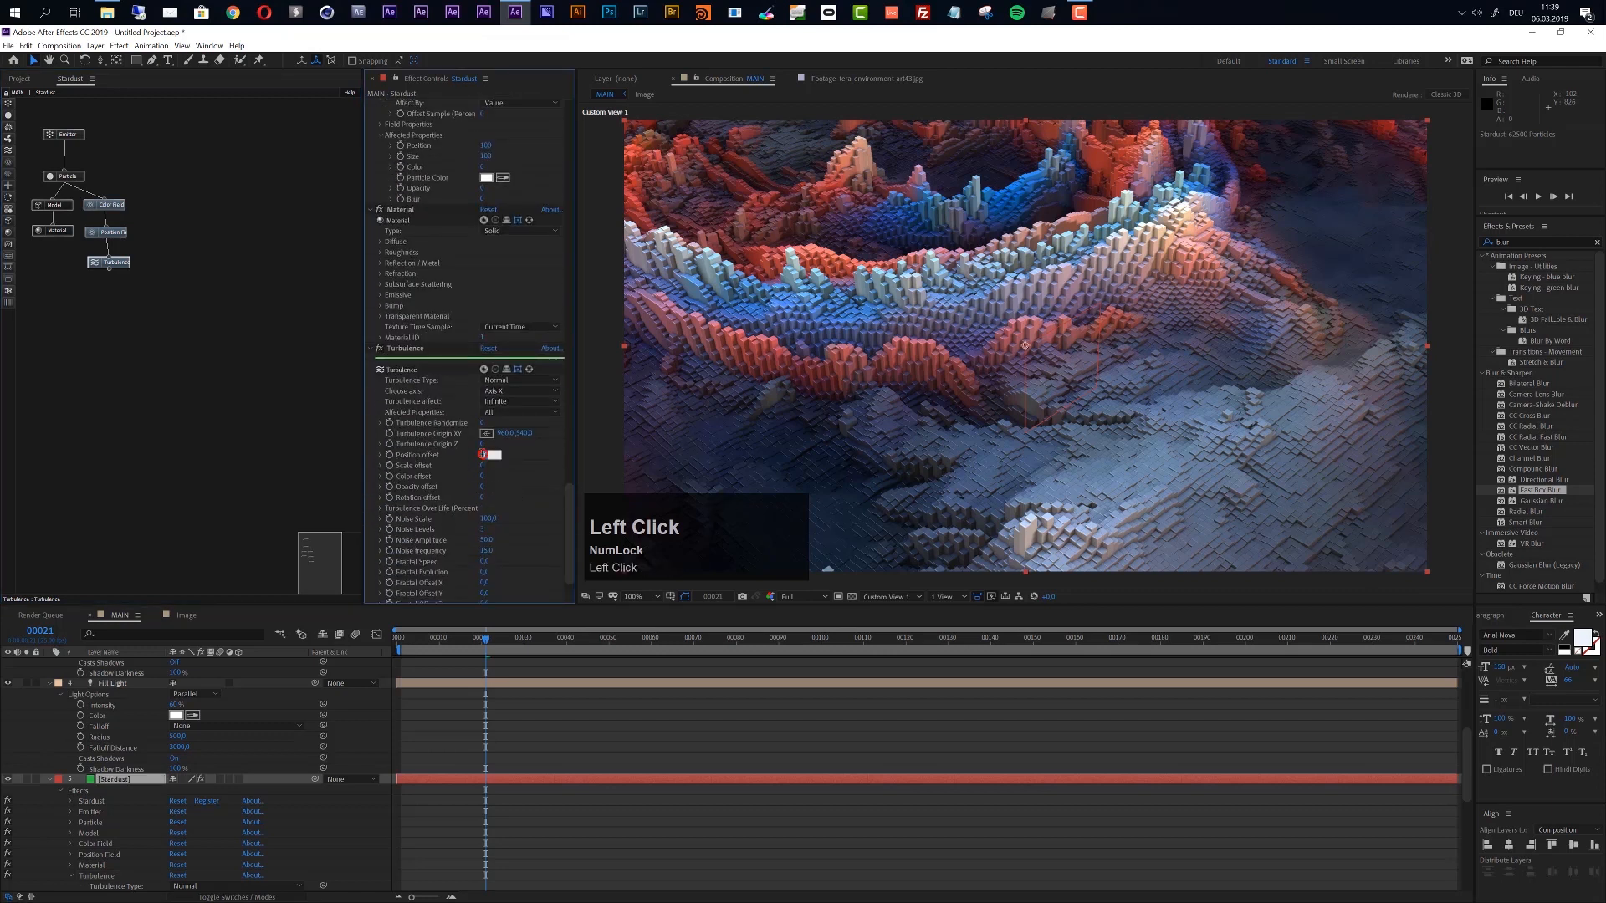
text(100)
key(Return)
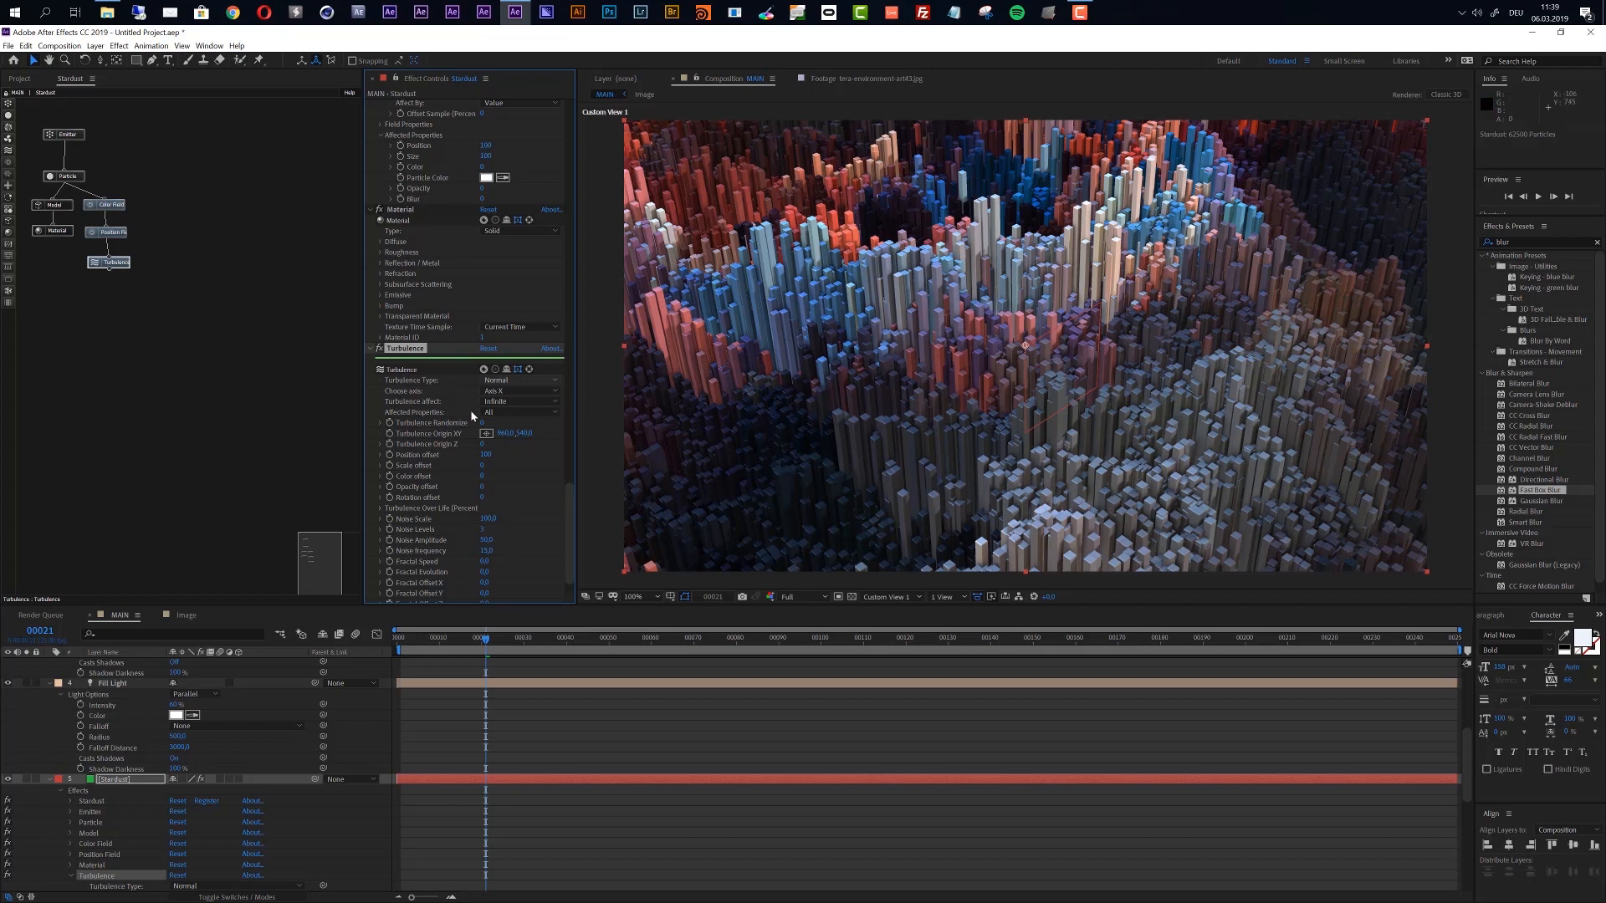
Set the Turbulence Type to Axis and choose Axis Y
click(511, 382)
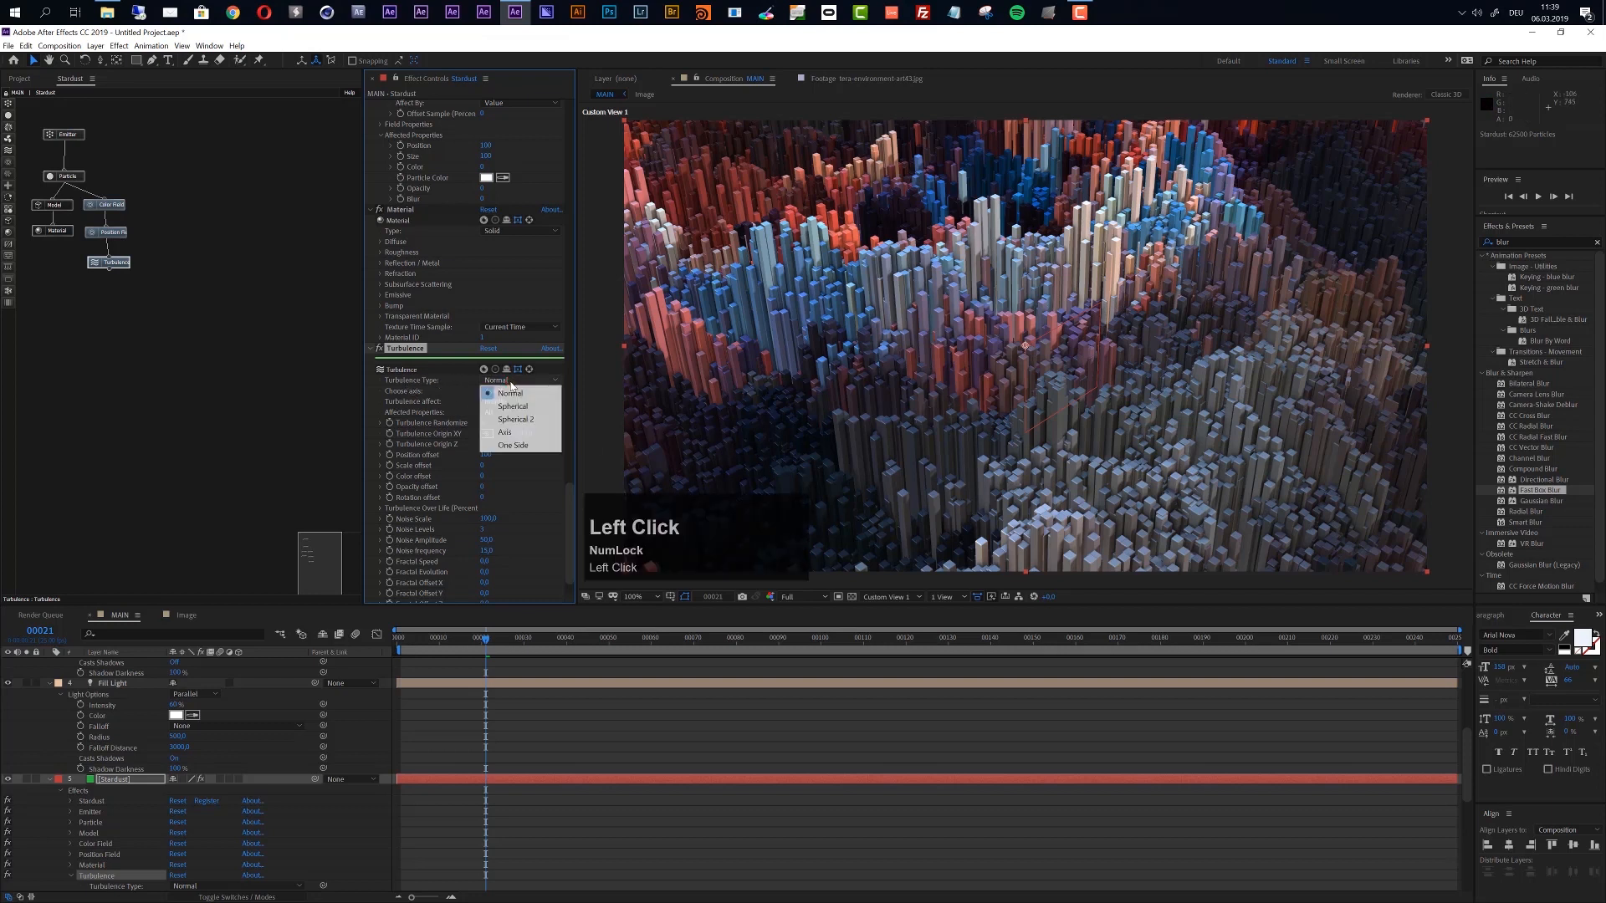
click(503, 432)
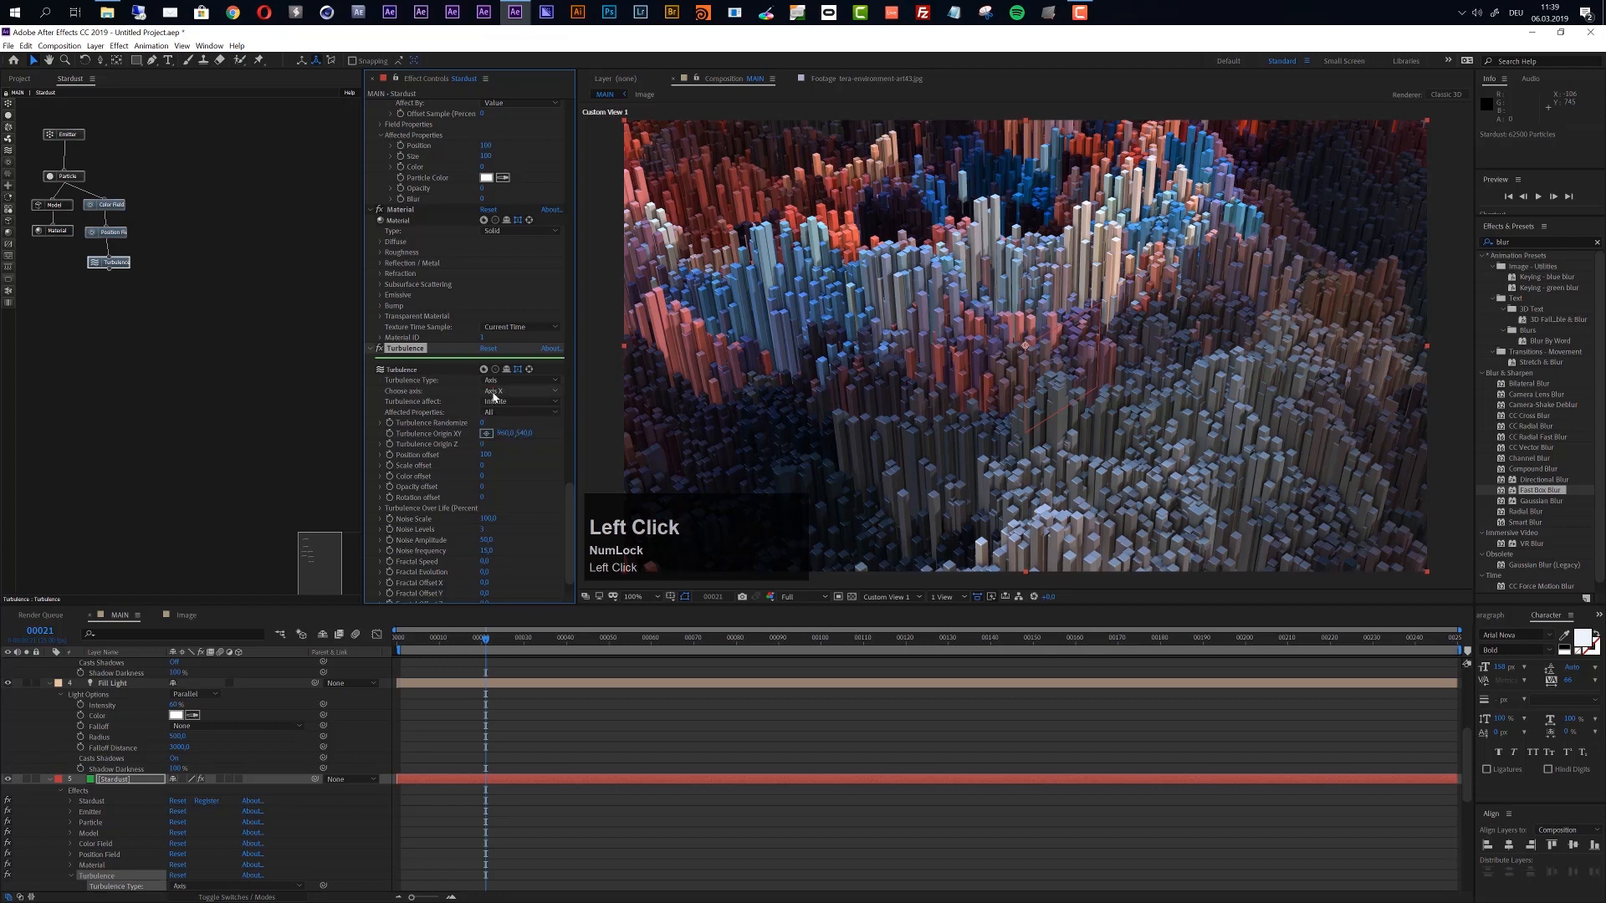
click(496, 391)
click(502, 414)
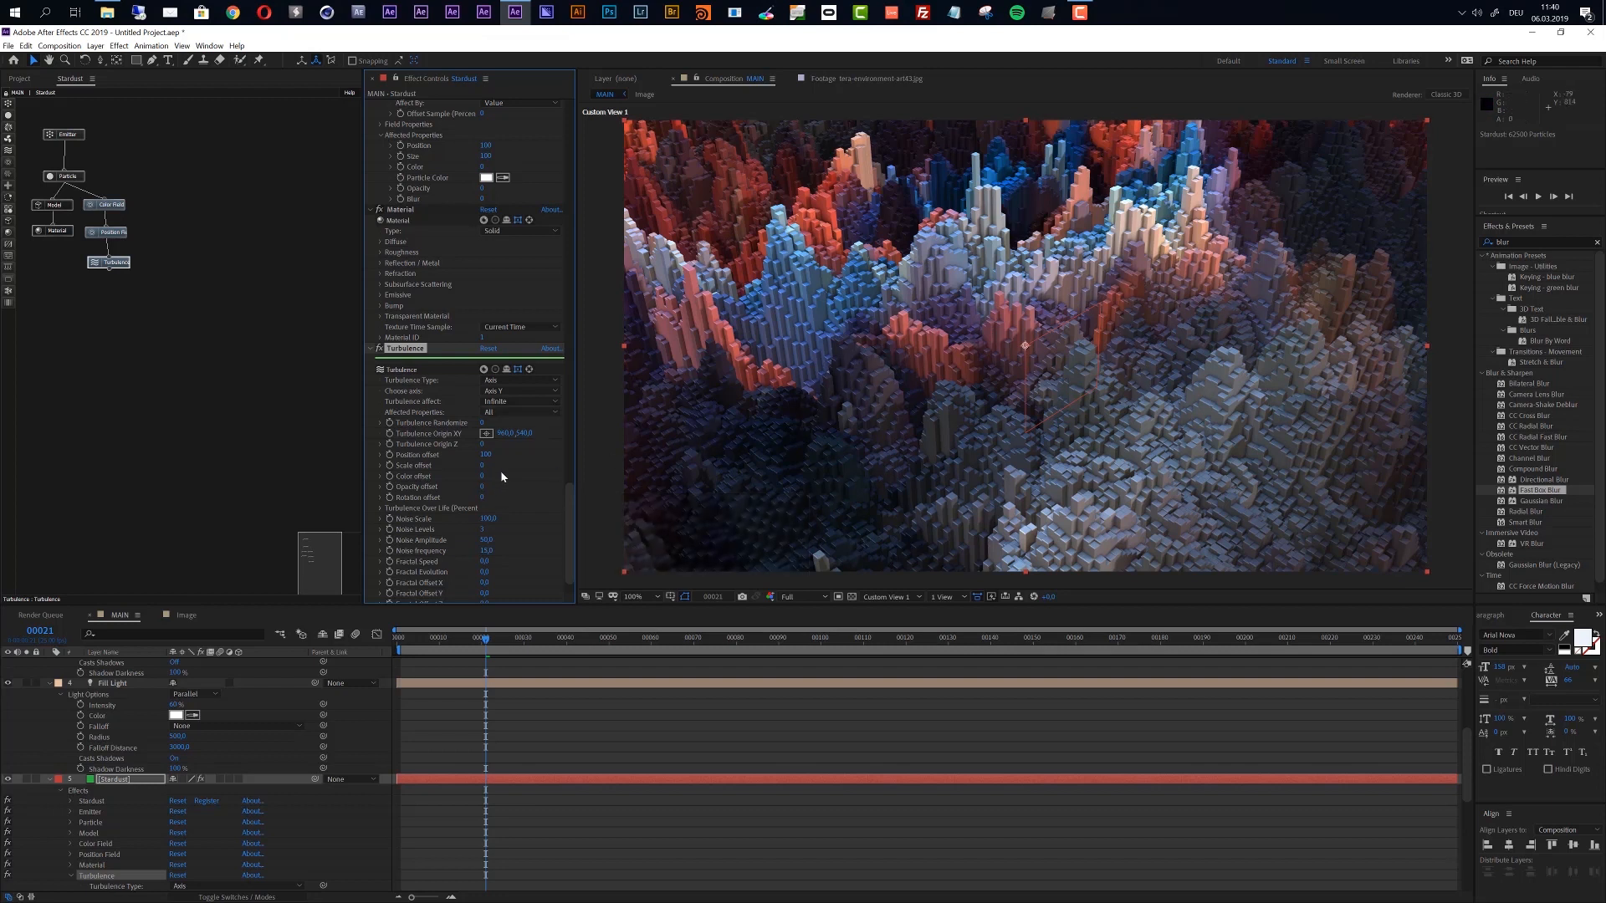
Set the Turbulence node's Noise Scale to 300 and its Position offset to 75
click(489, 519)
text(300)
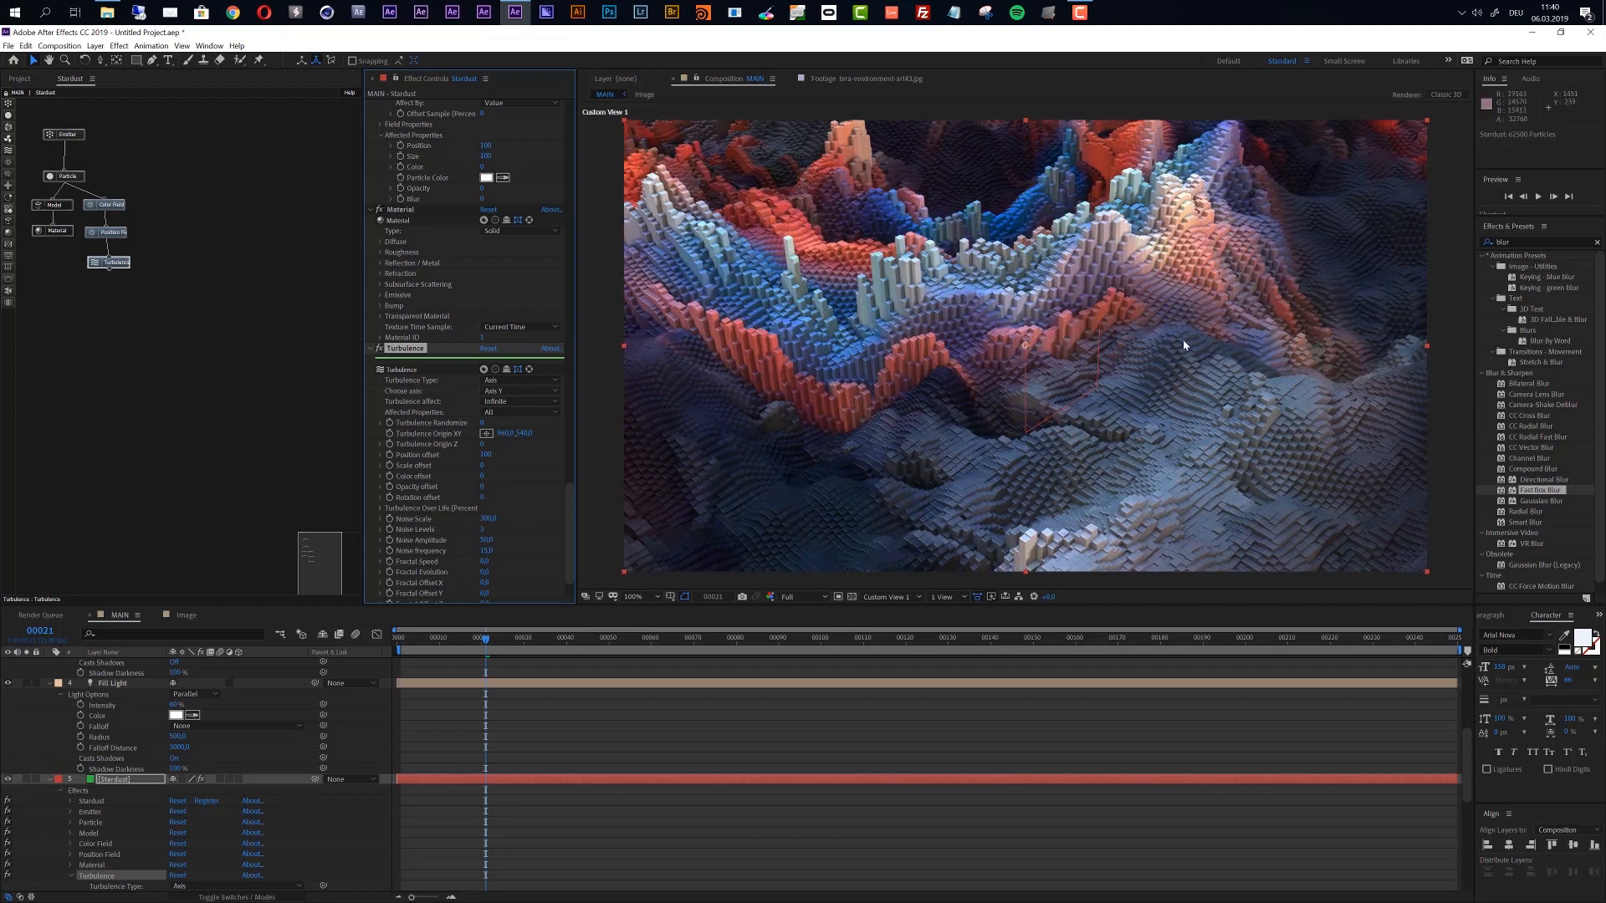
click(486, 456)
text(75)
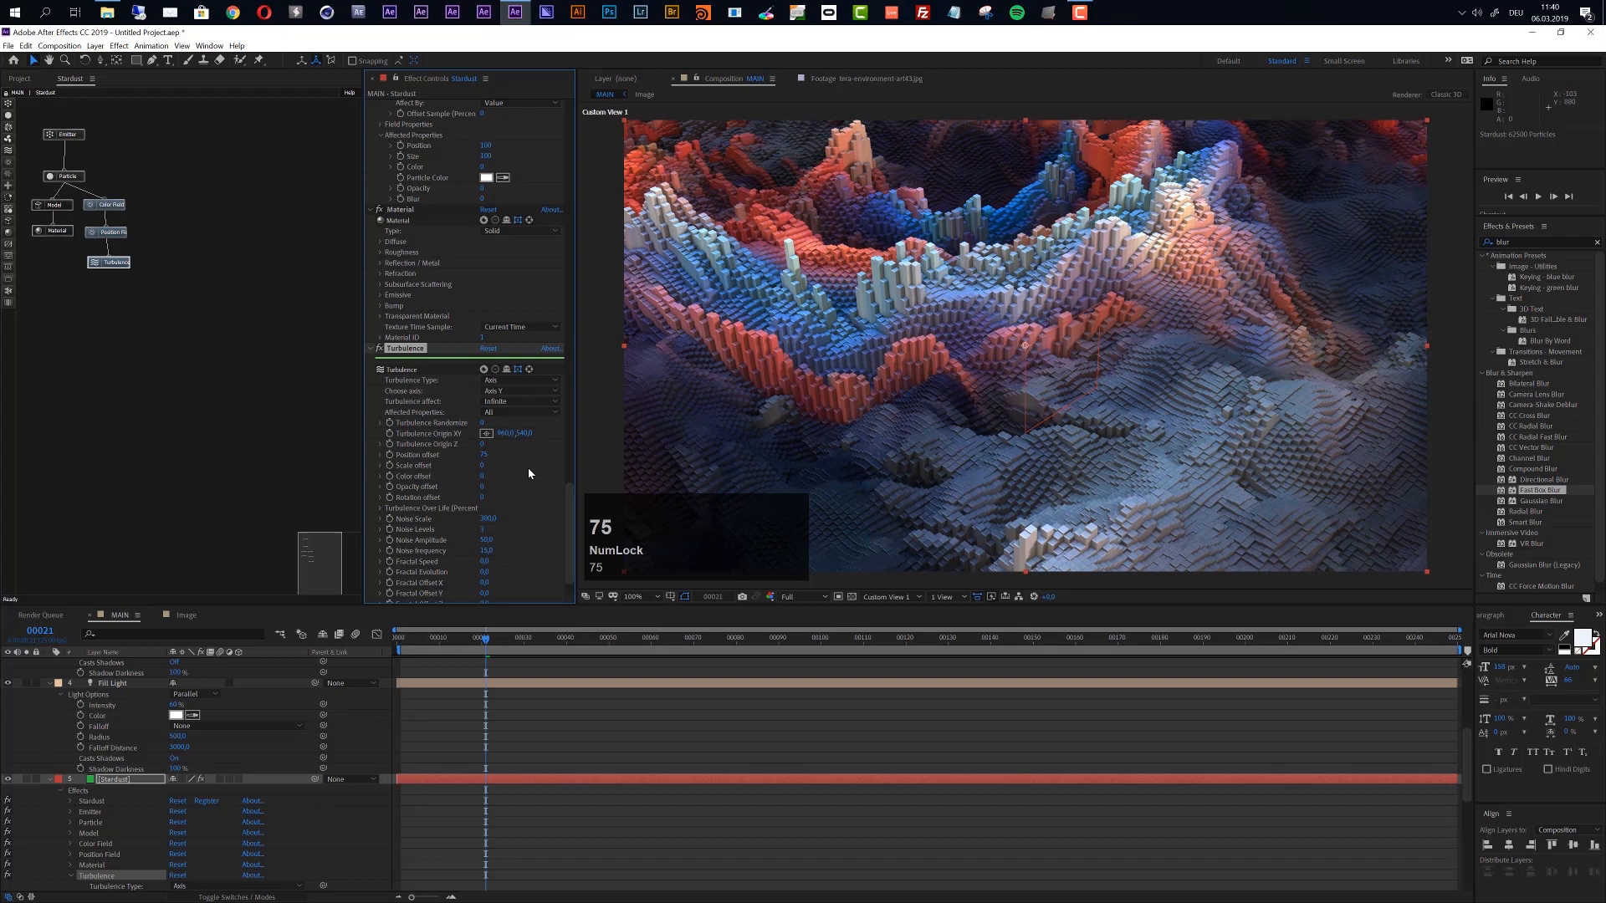
Set the Turbulence node's Fractal Speed to 5 and preview the resulting terrain motion
click(533, 647)
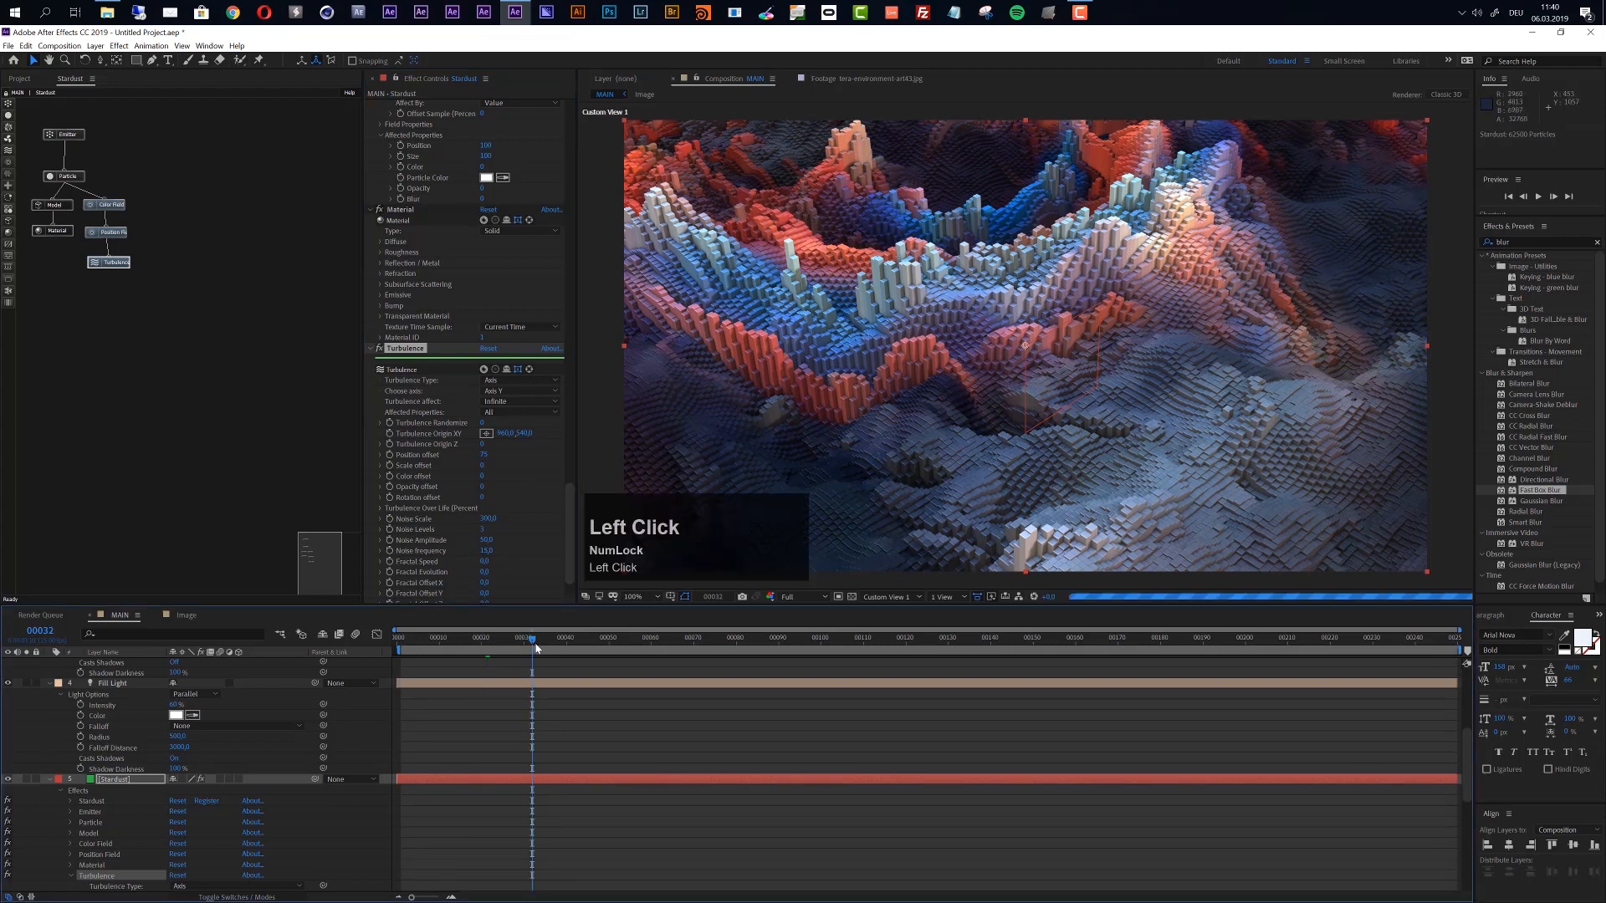
click(486, 643)
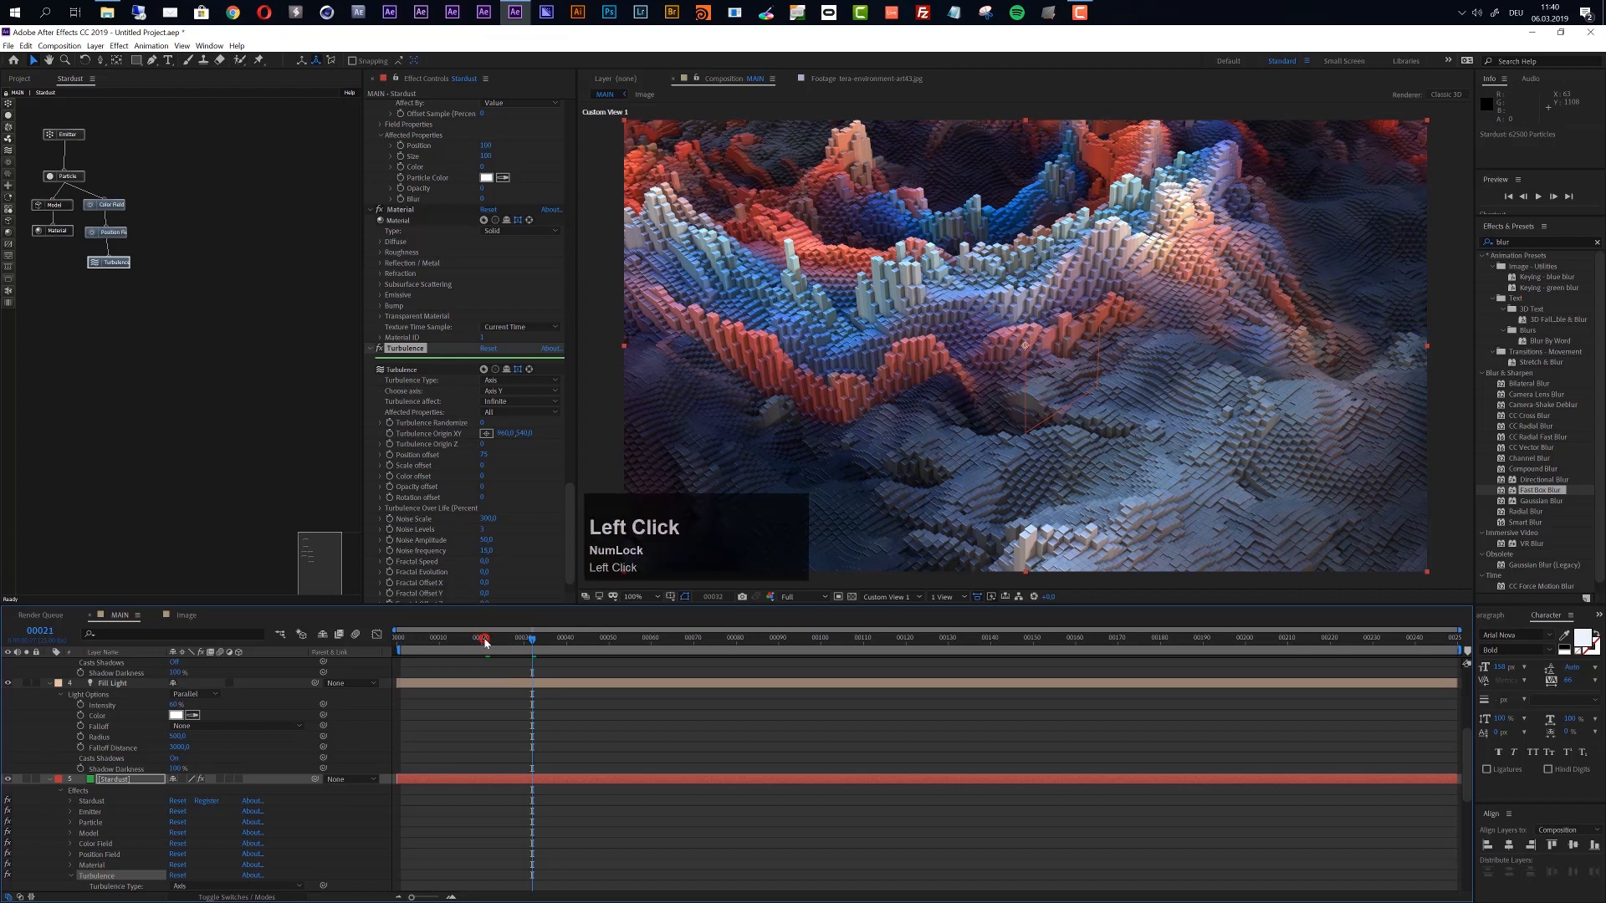
click(485, 561)
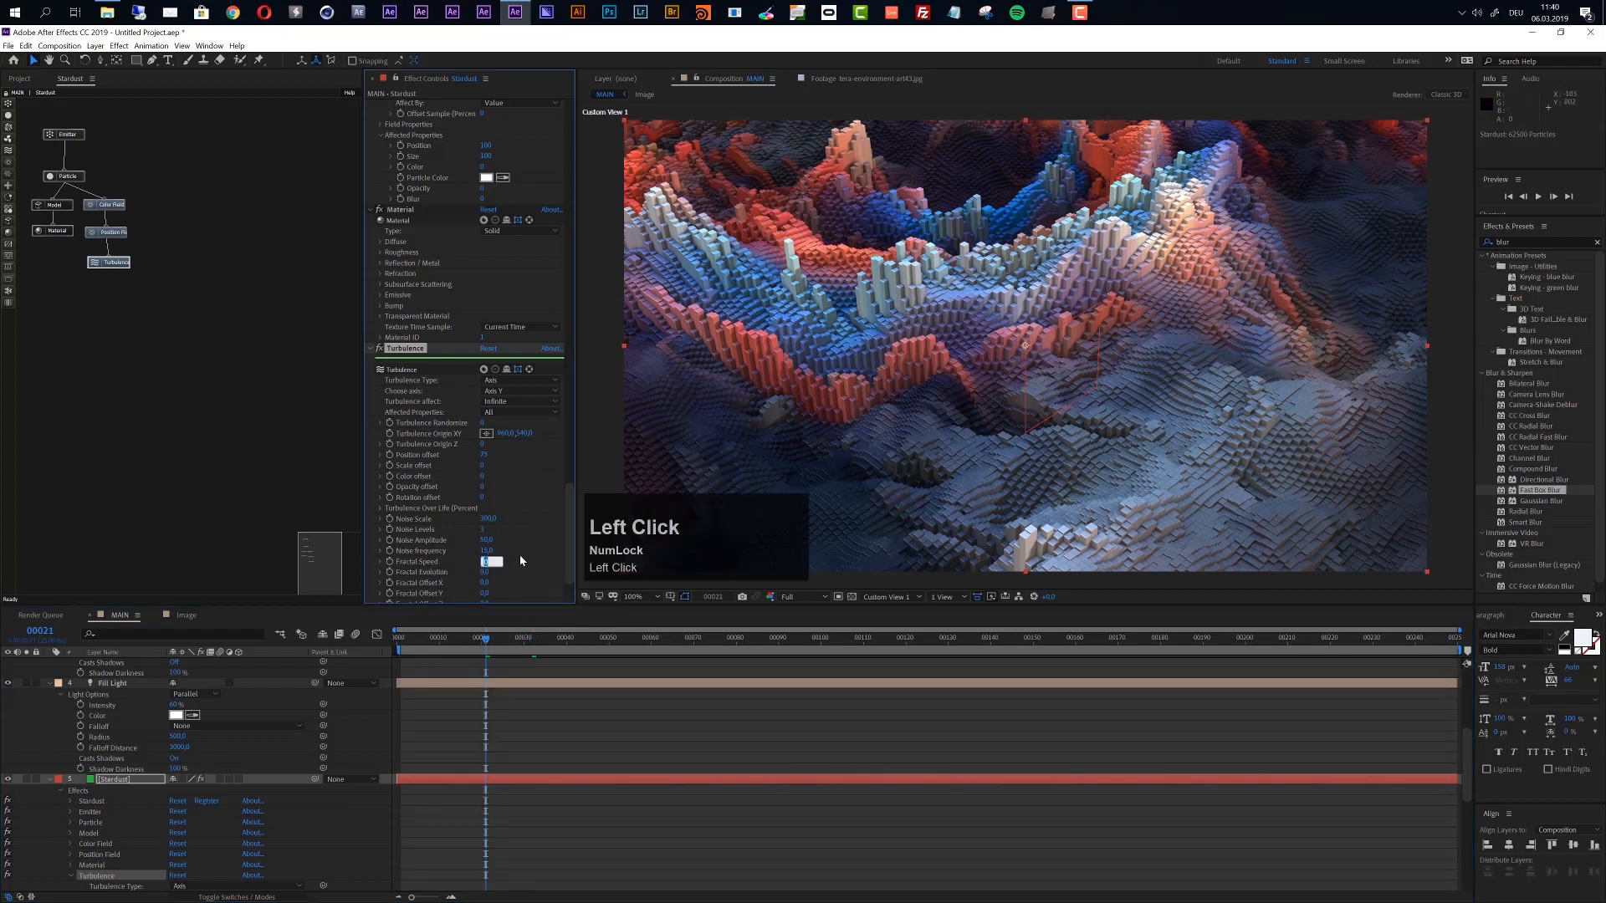
text(5,)
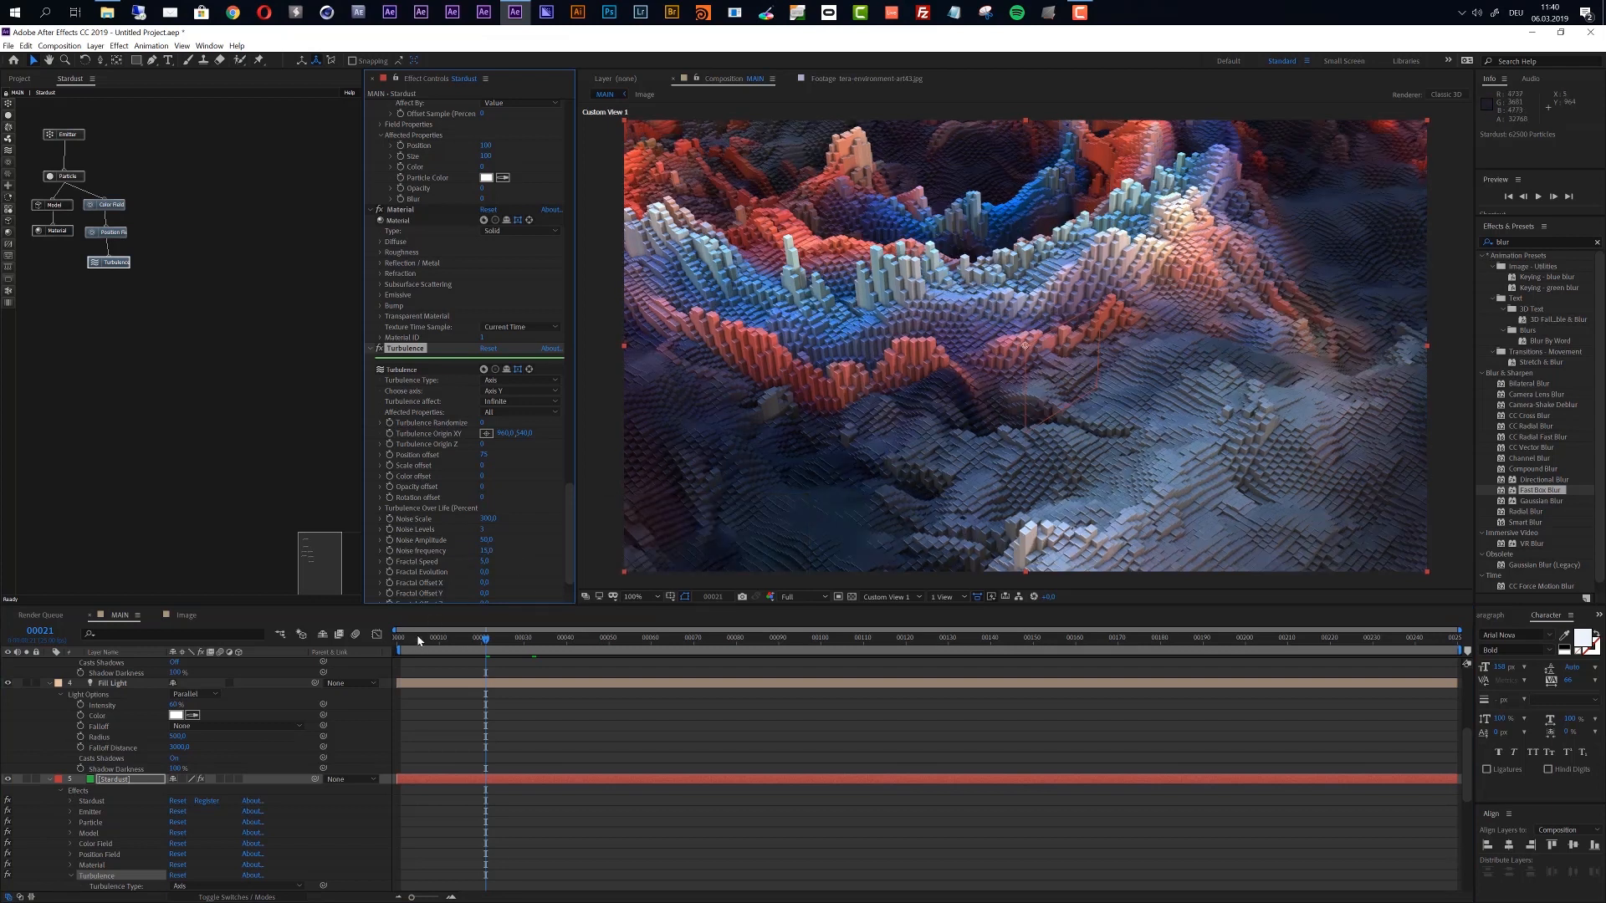
key(space)
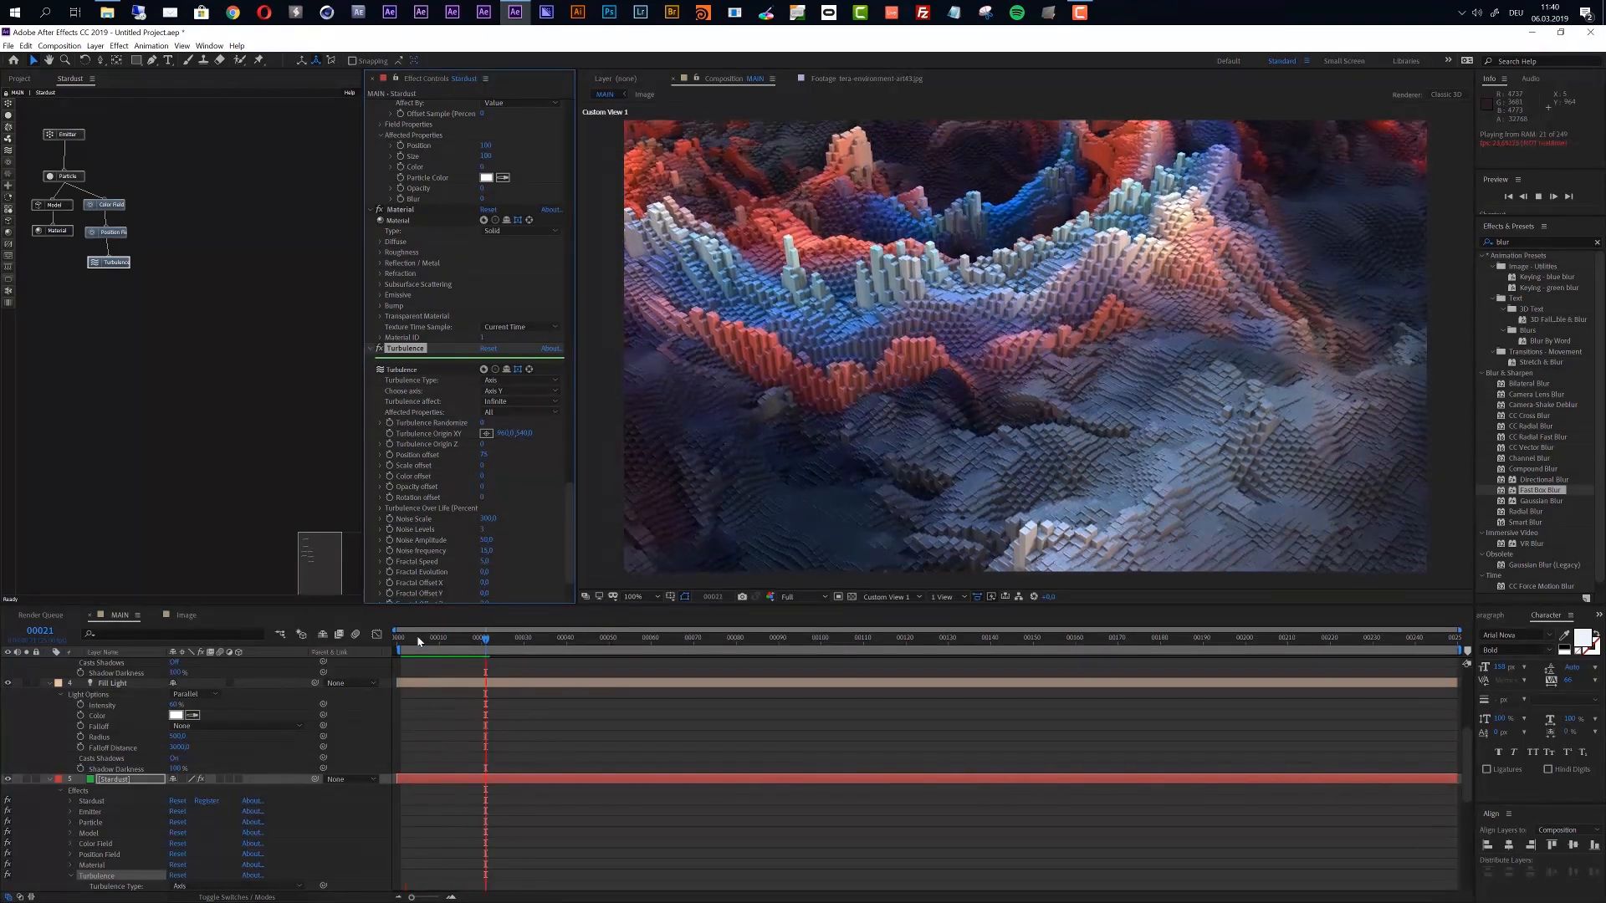
key(space)
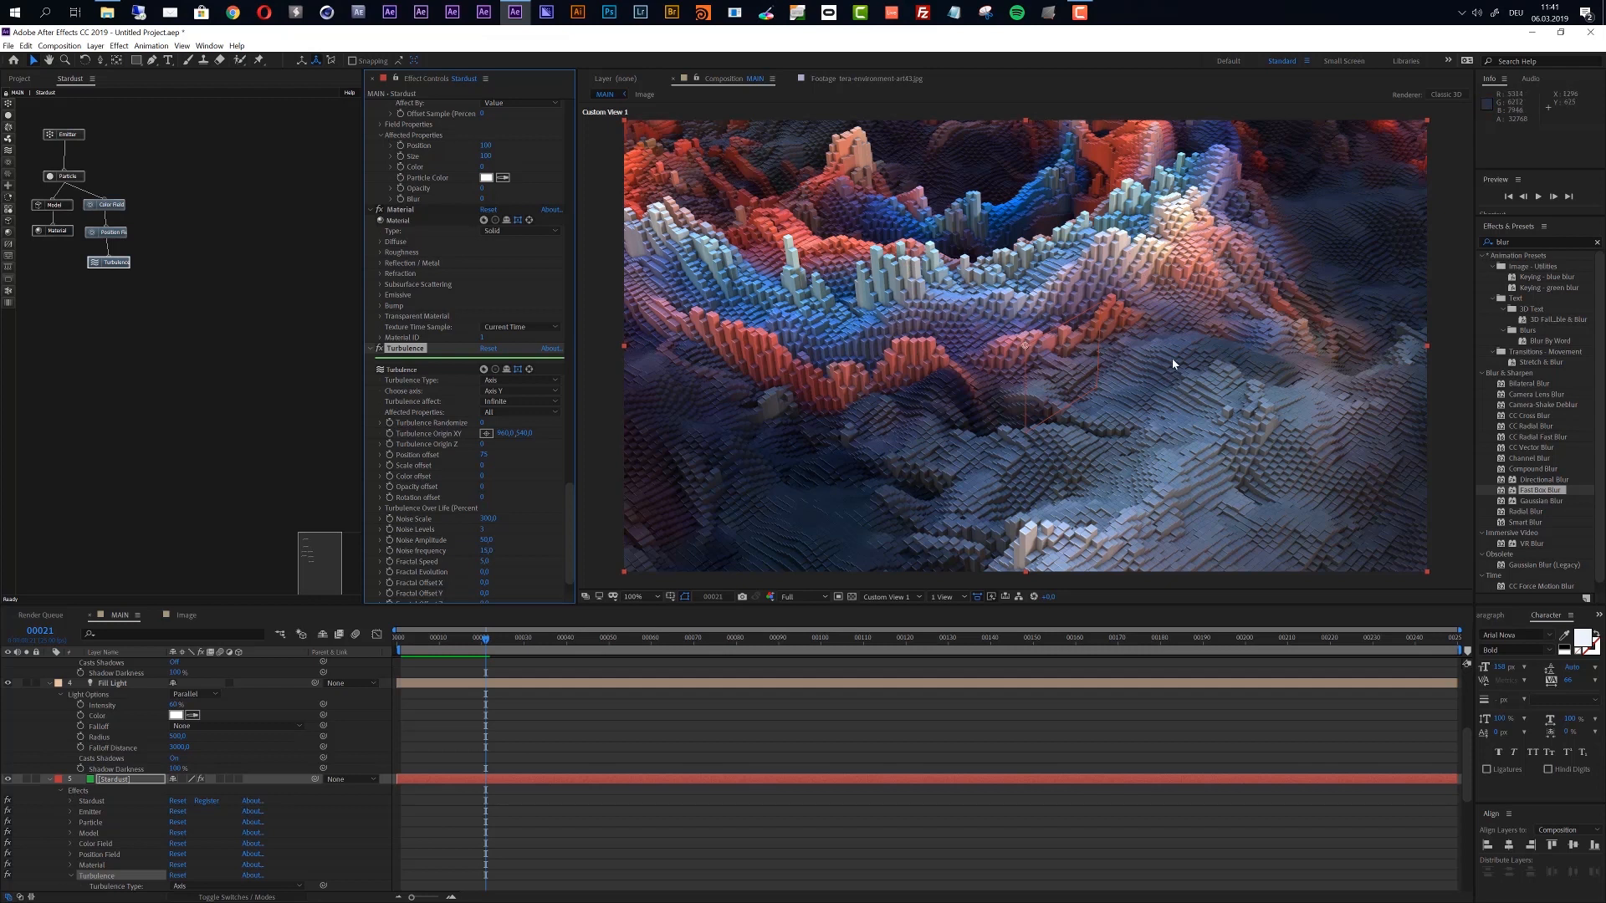
Show the Active Camera view and add a two-node camera with the 15mm preset
click(872, 596)
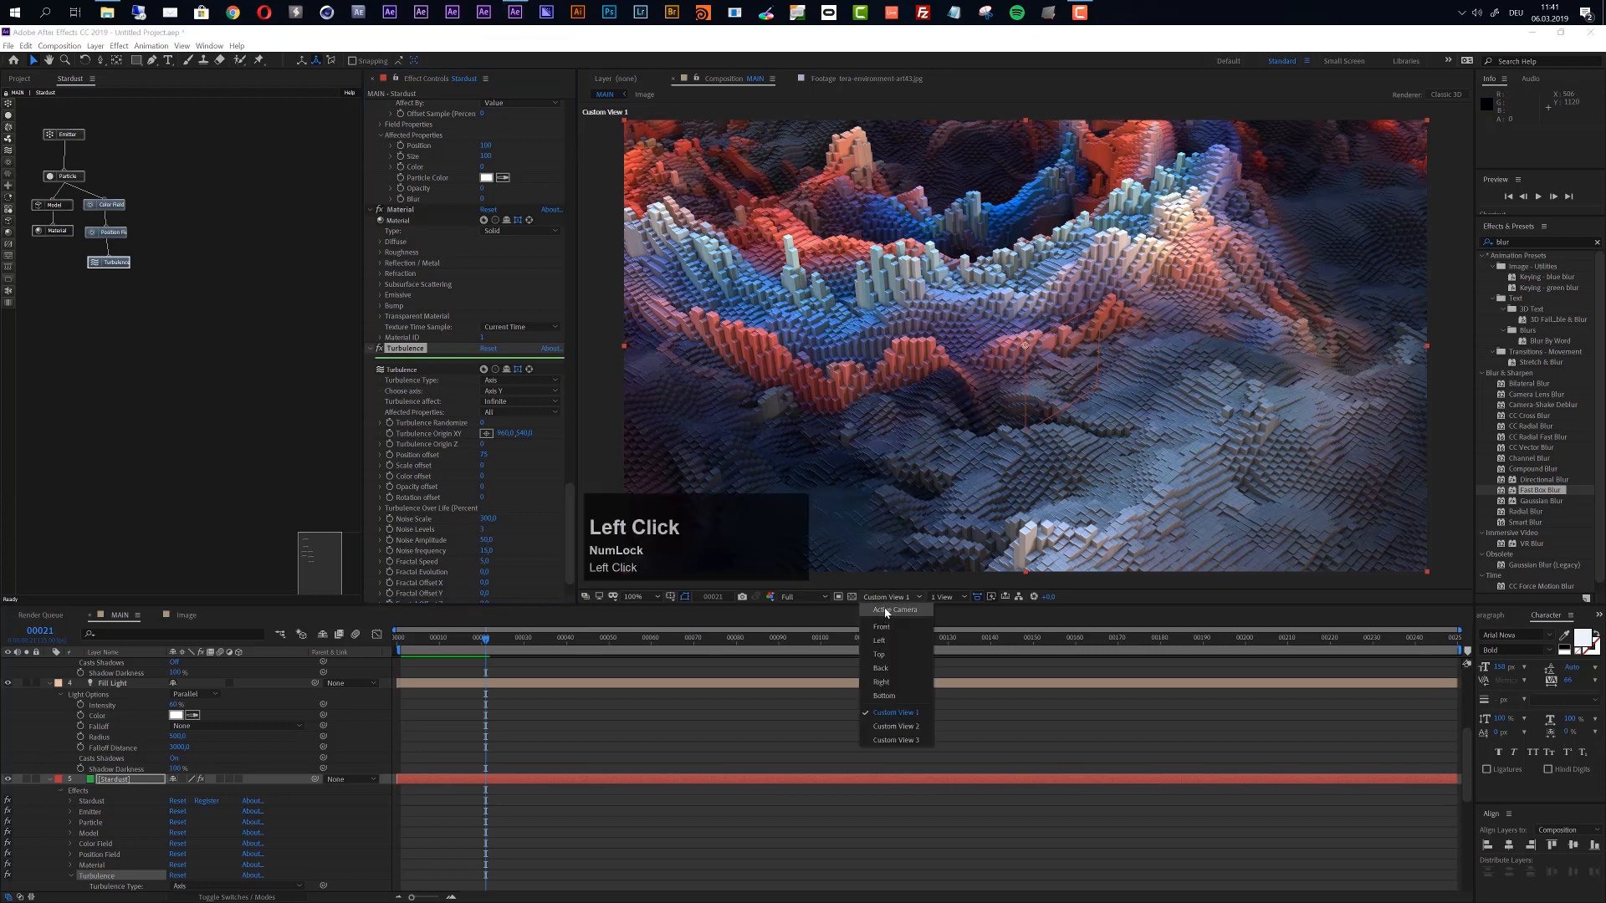
click(891, 613)
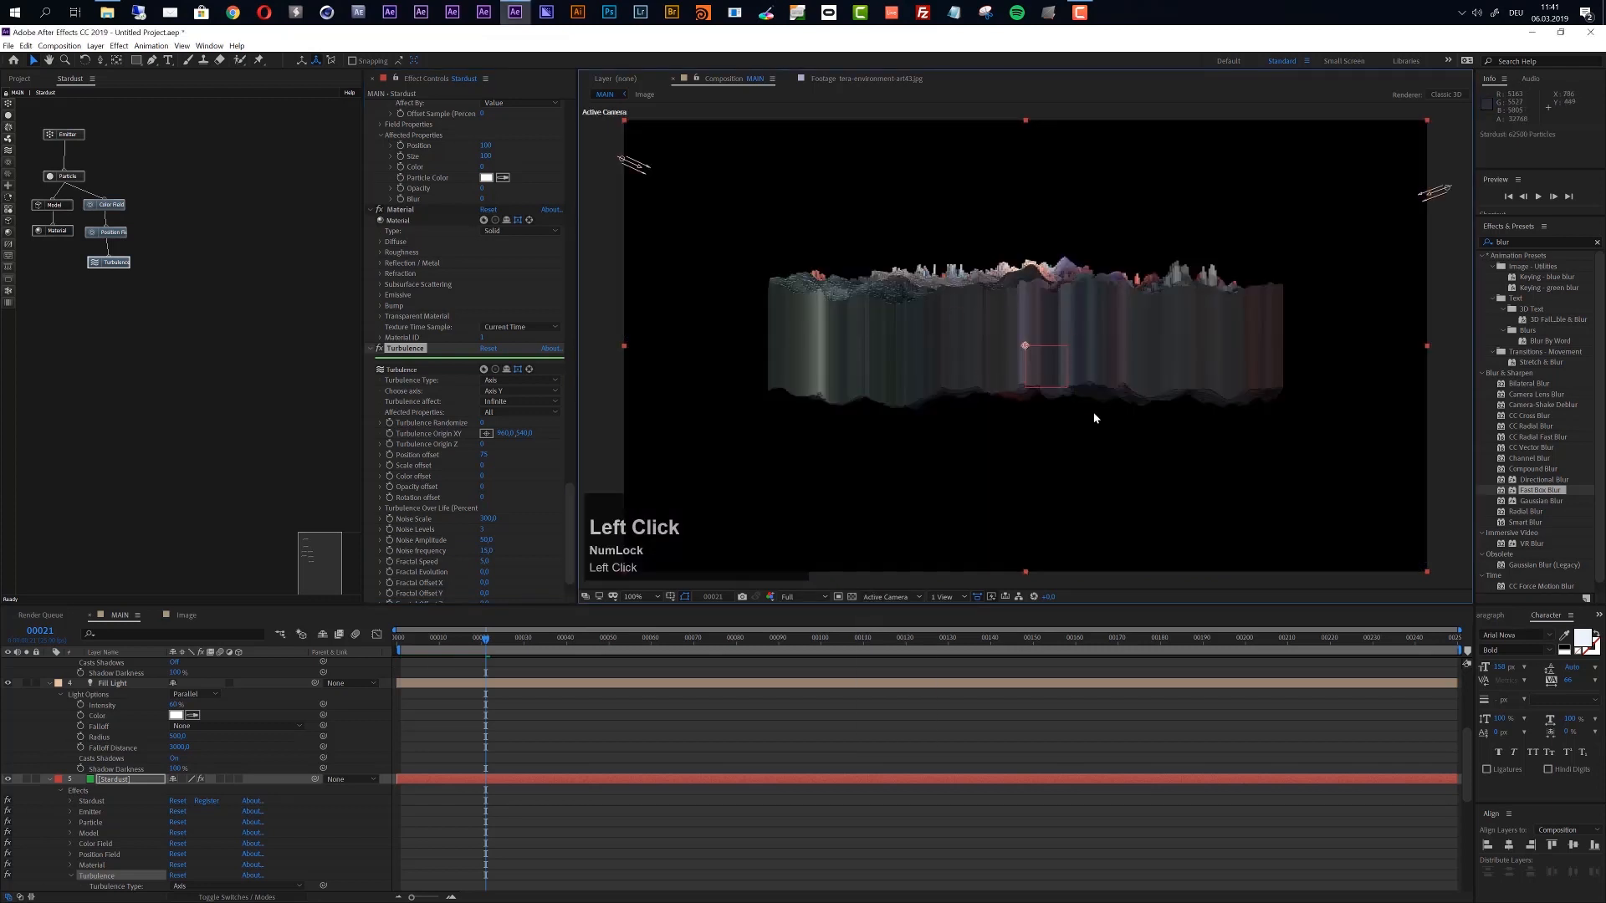
click(92, 46)
mouse_move(181, 61)
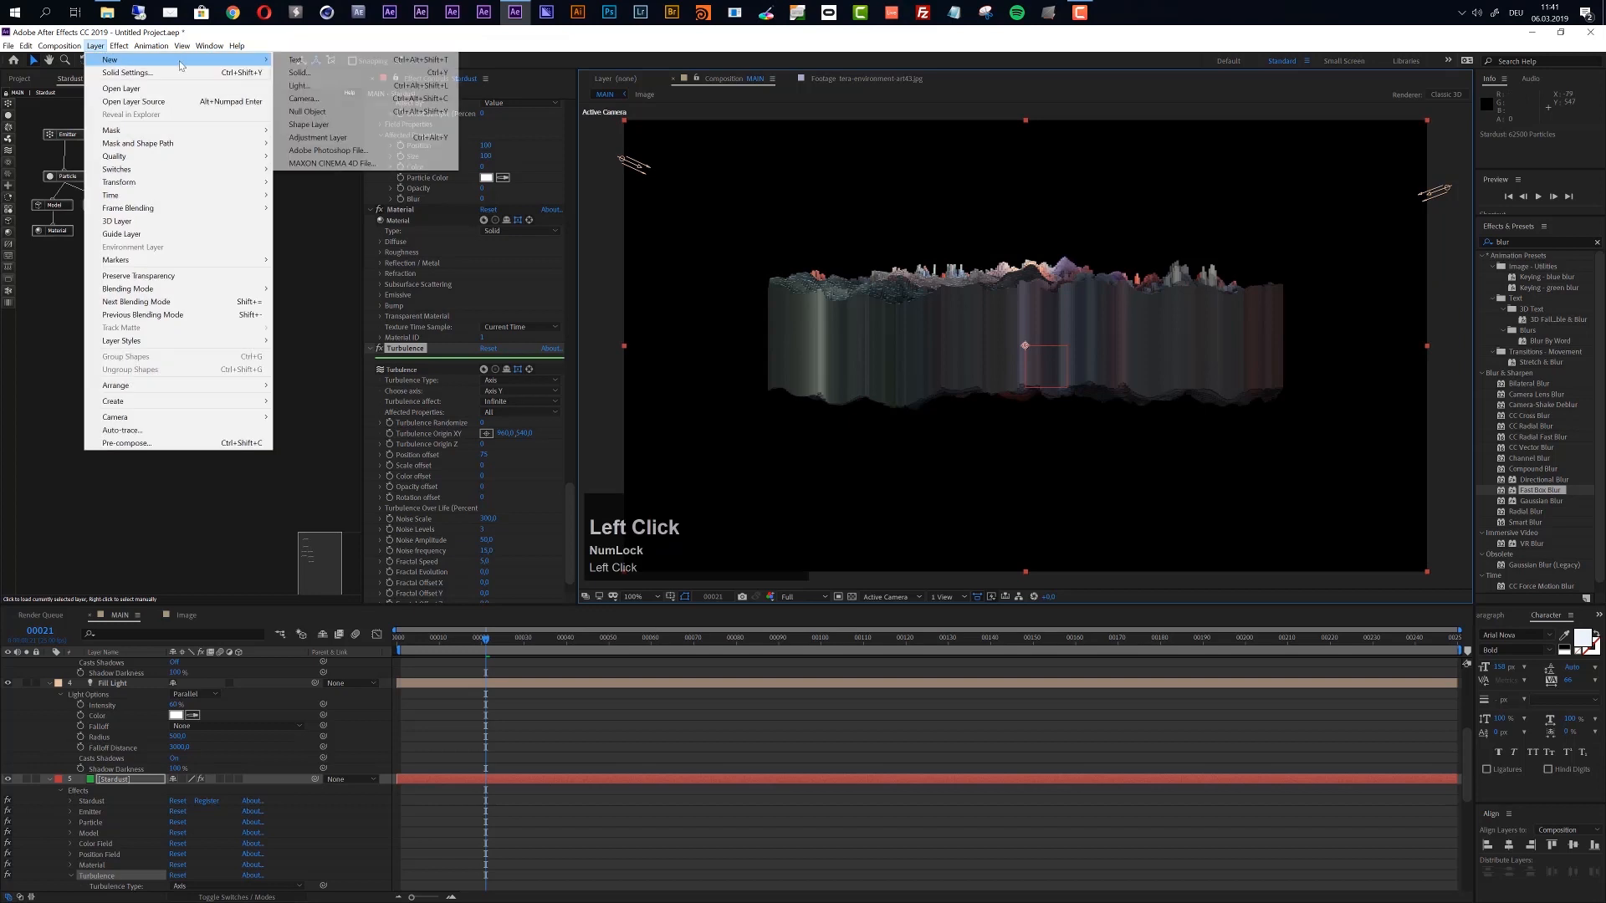
click(358, 100)
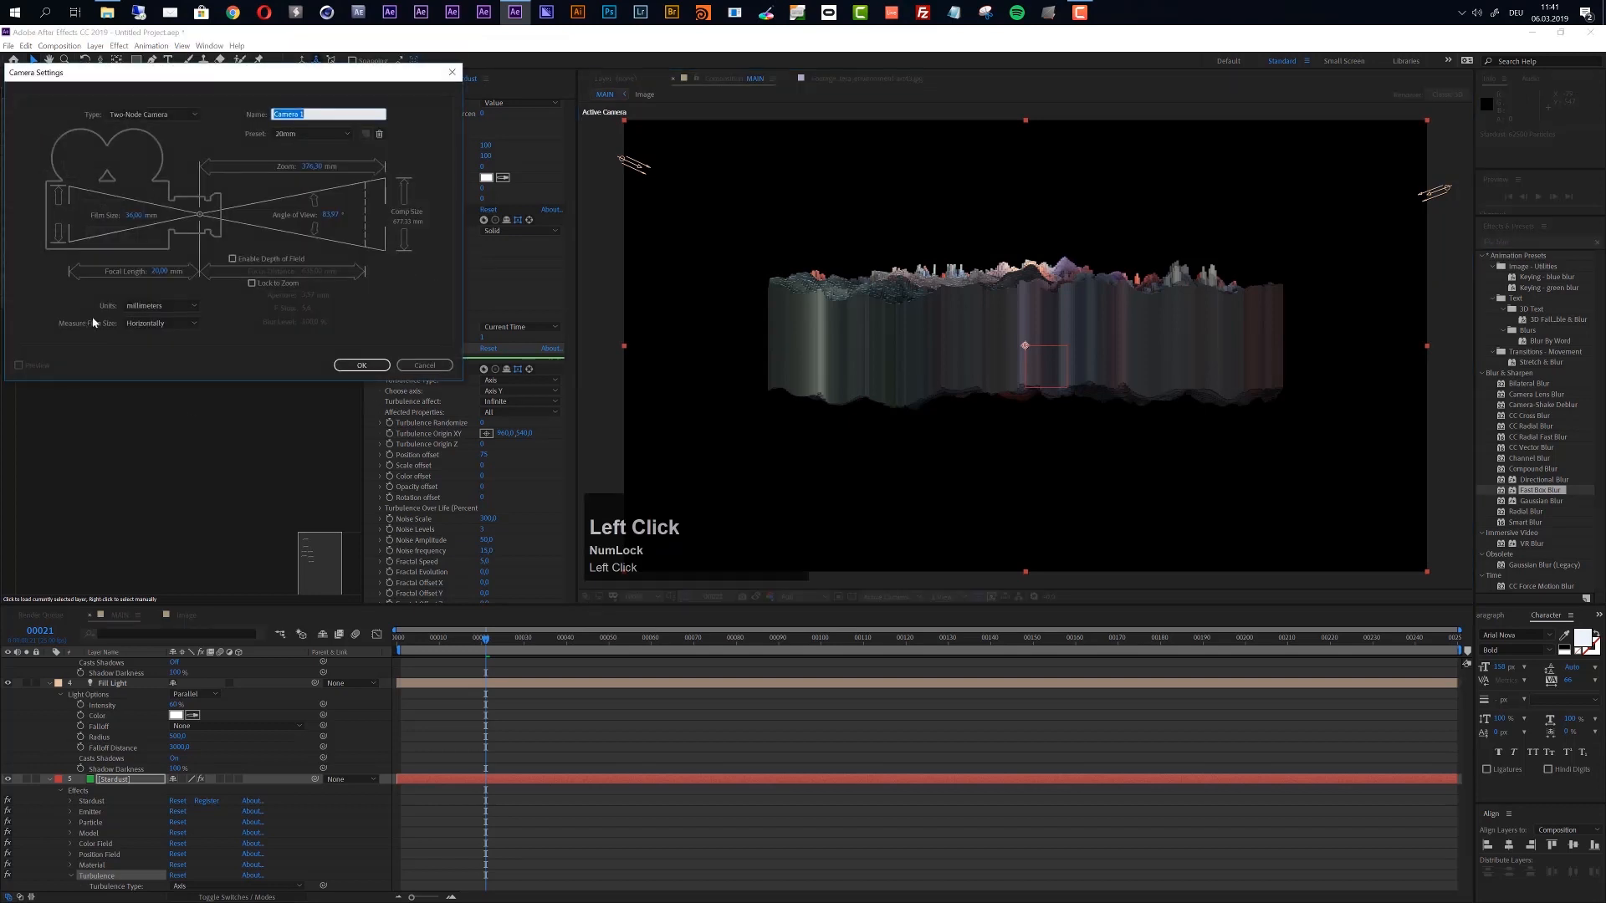
click(295, 137)
click(295, 165)
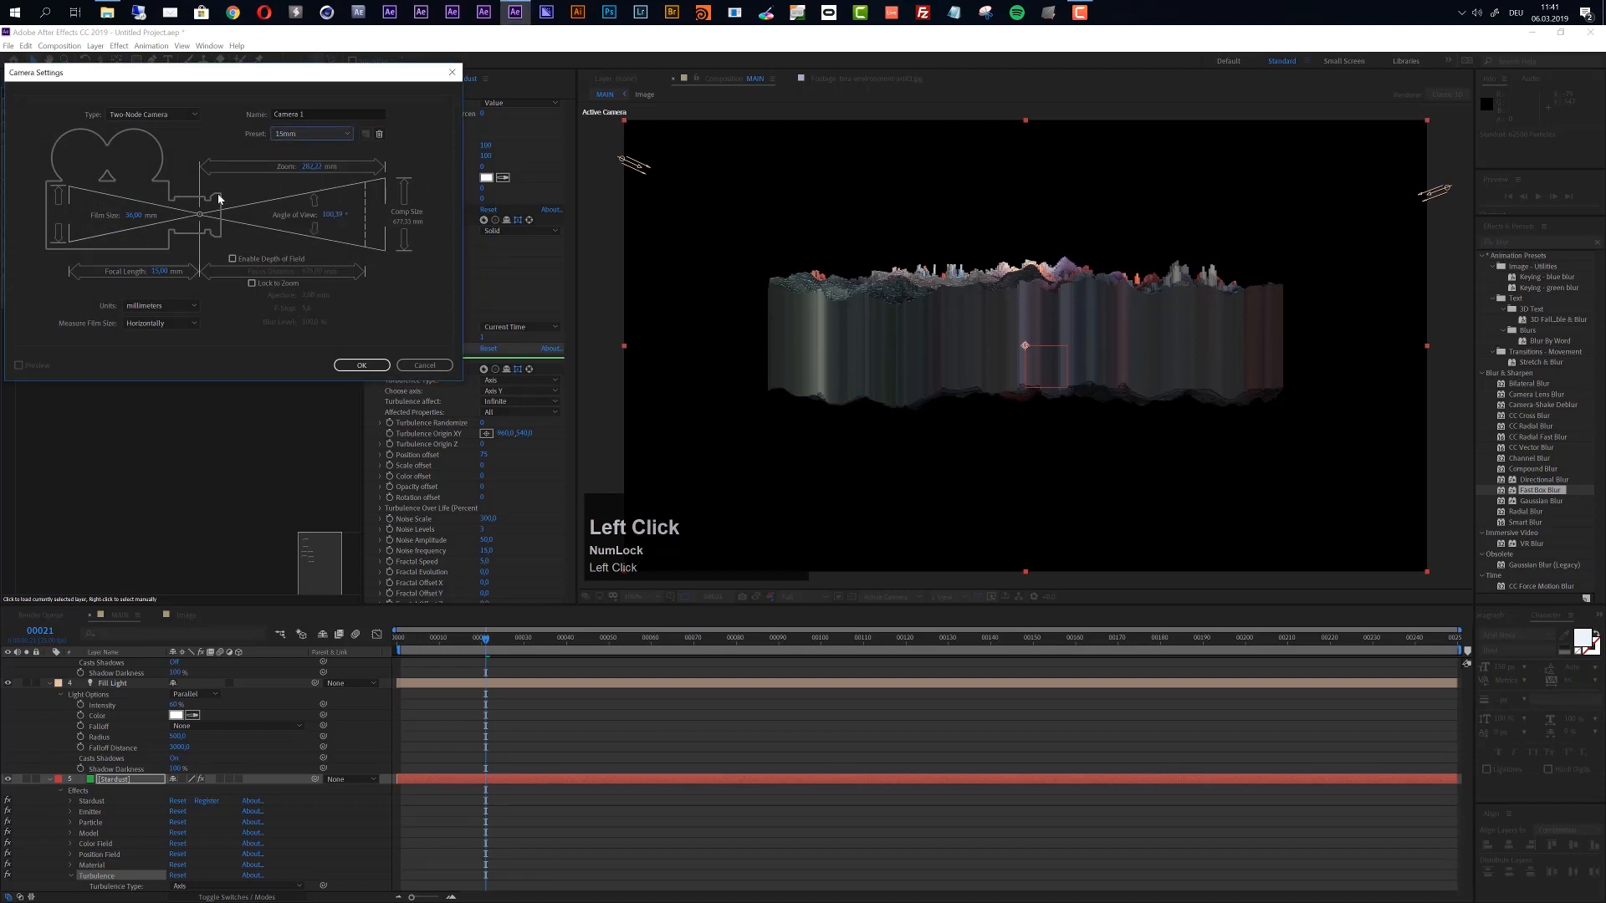
click(359, 365)
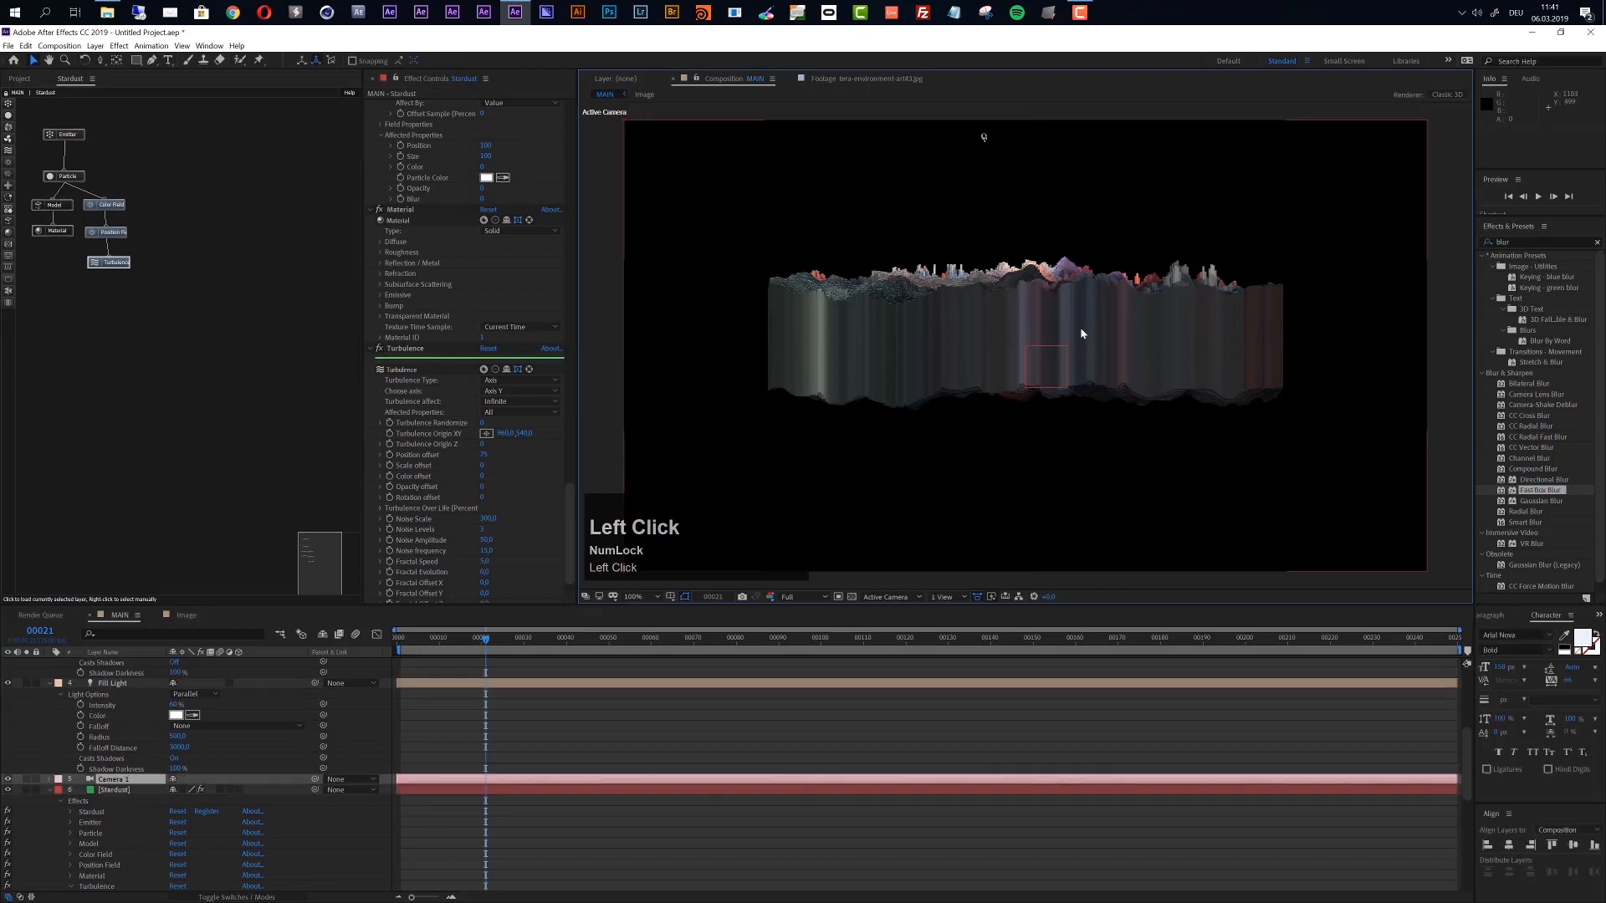
Create an orbit null for Camera 1 and give both the null and the camera the Yellow label
click(123, 771)
click(94, 45)
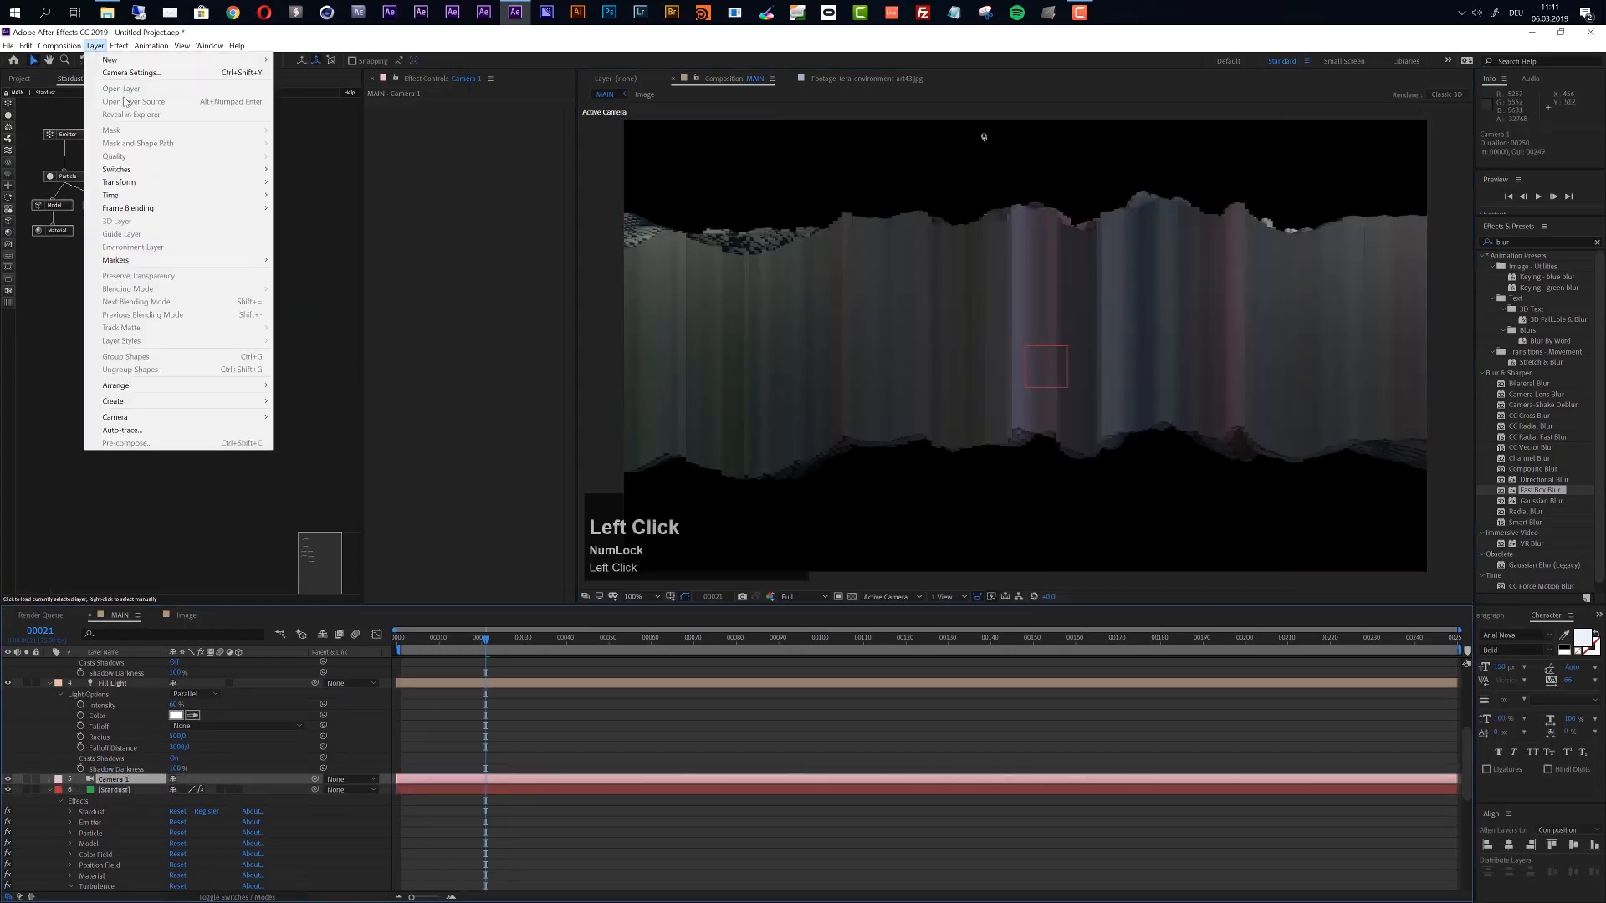
mouse_move(259, 416)
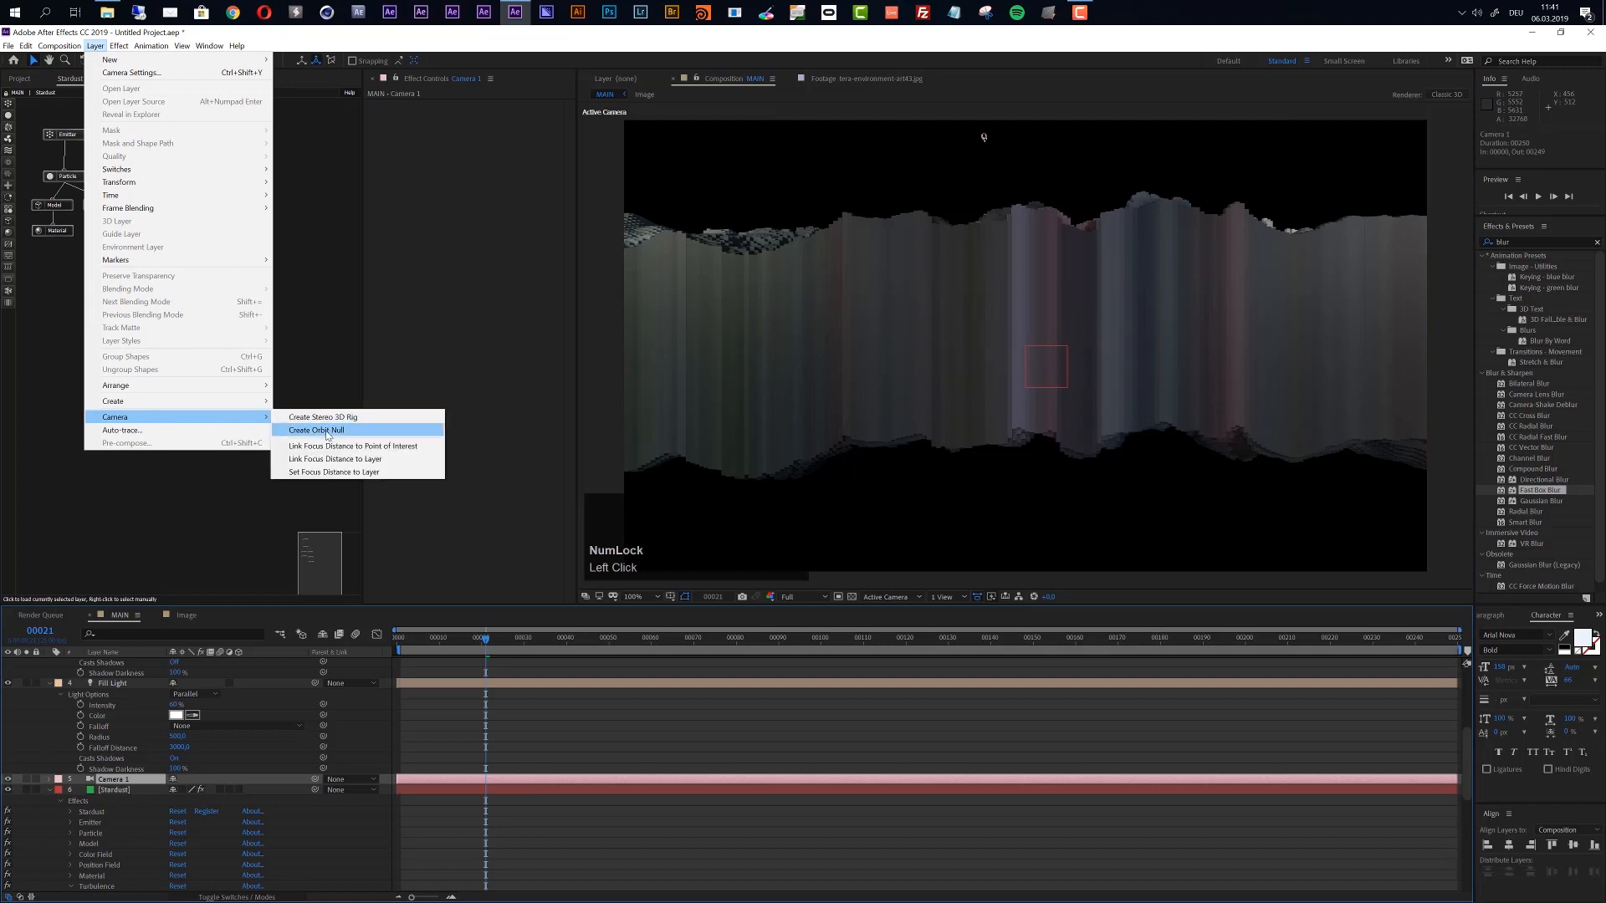
click(326, 431)
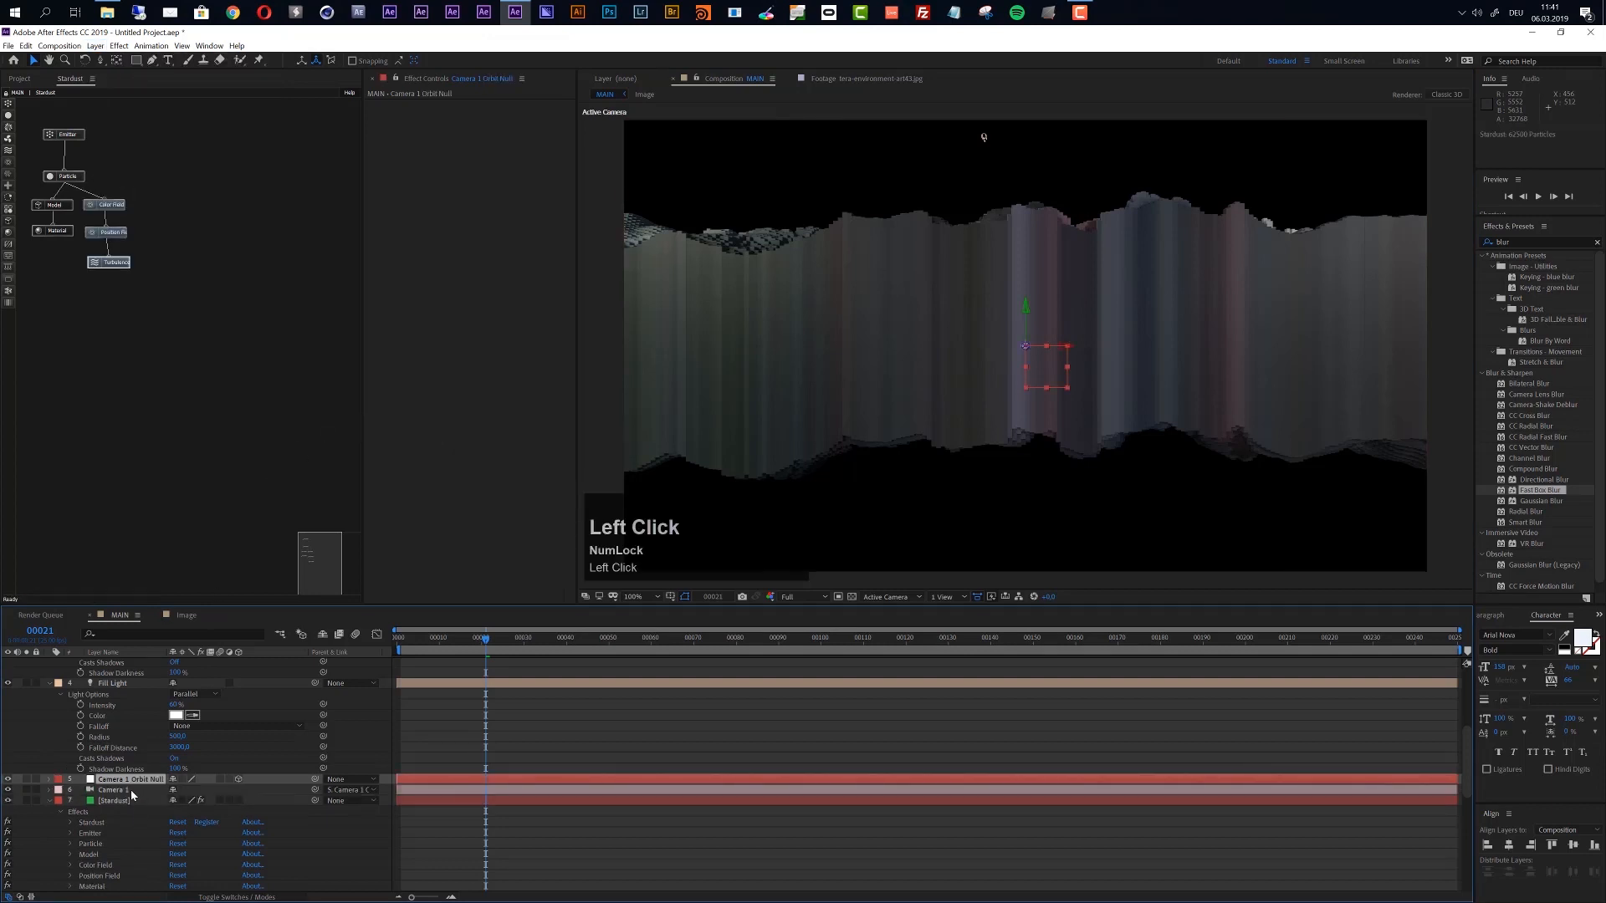
shift+click(131, 789)
click(57, 792)
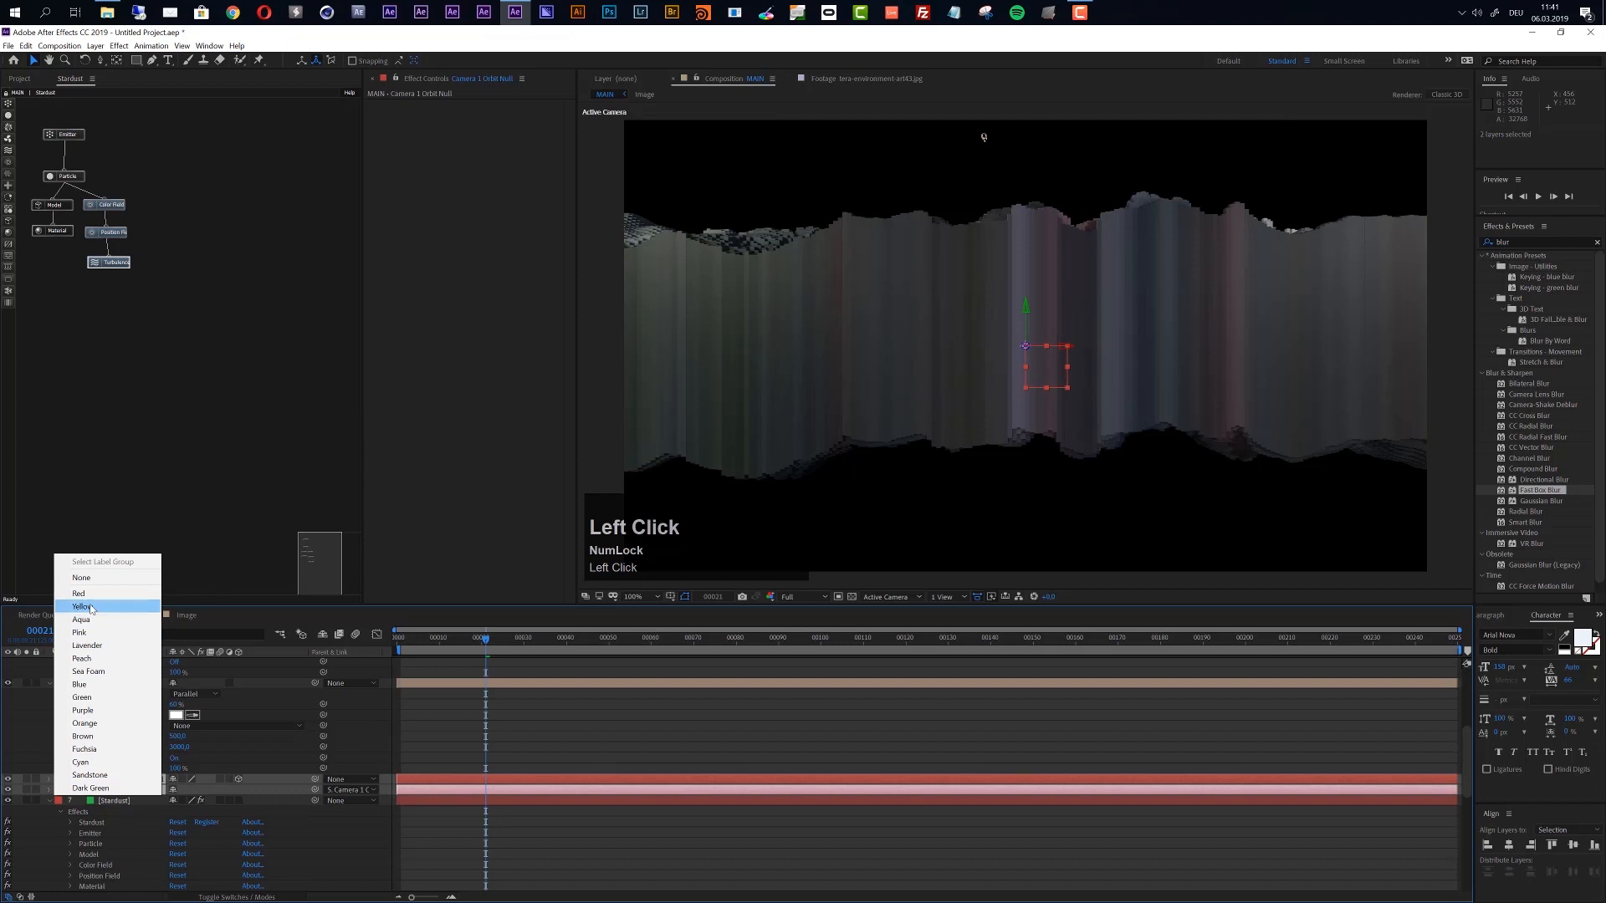
click(88, 607)
Reveal the rotation properties of the Camera 1 Orbit Null layer in the timeline
click(124, 778)
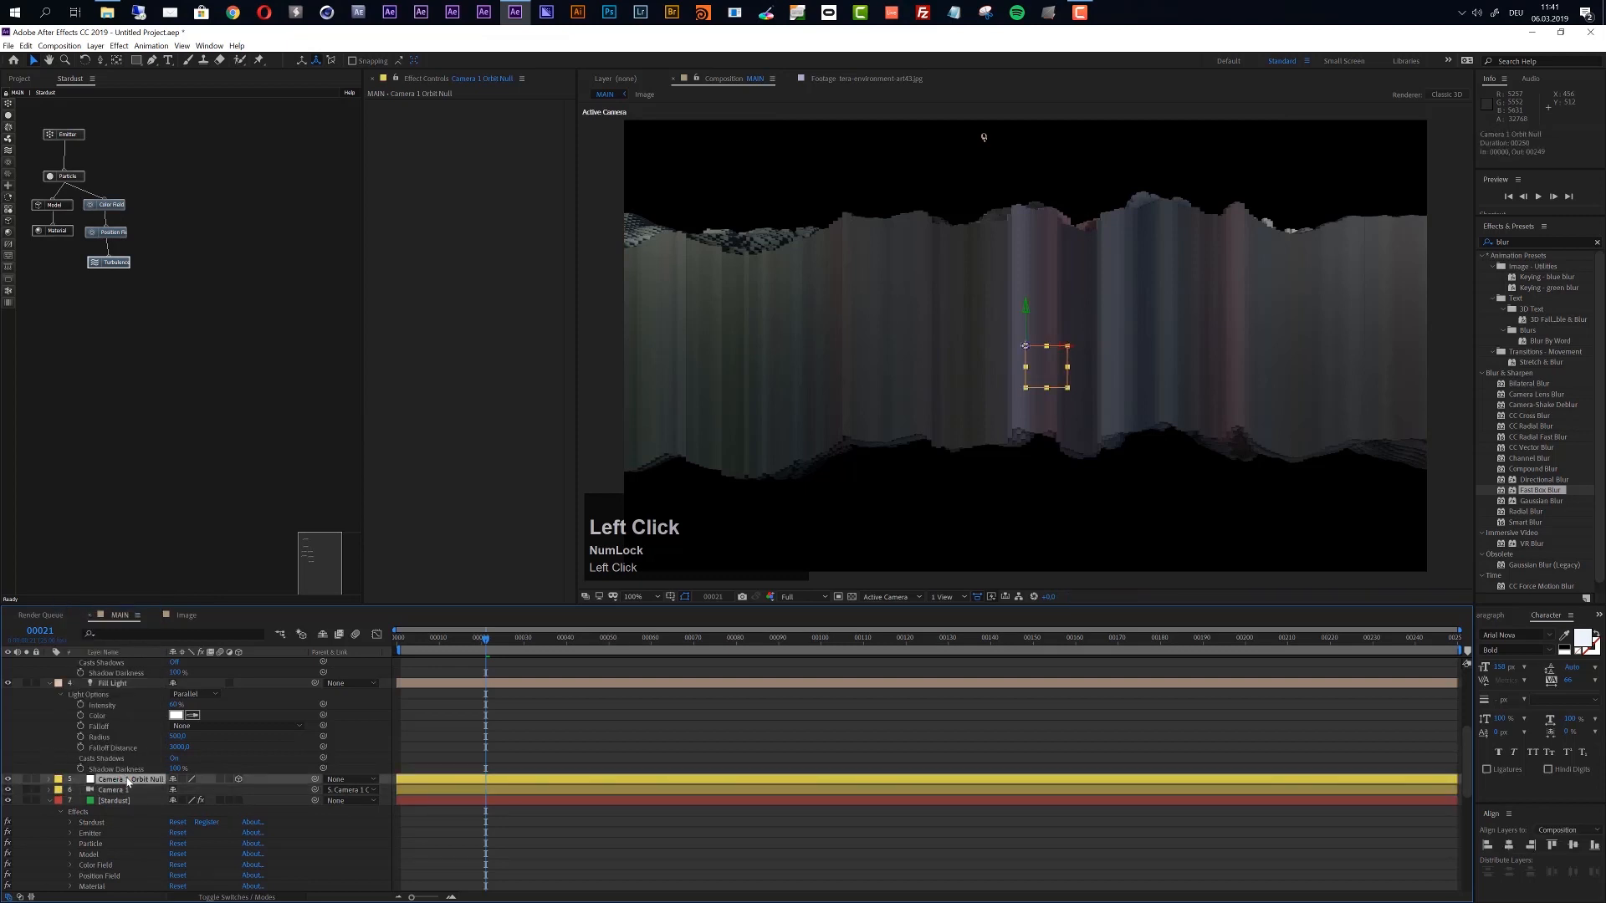
key(r)
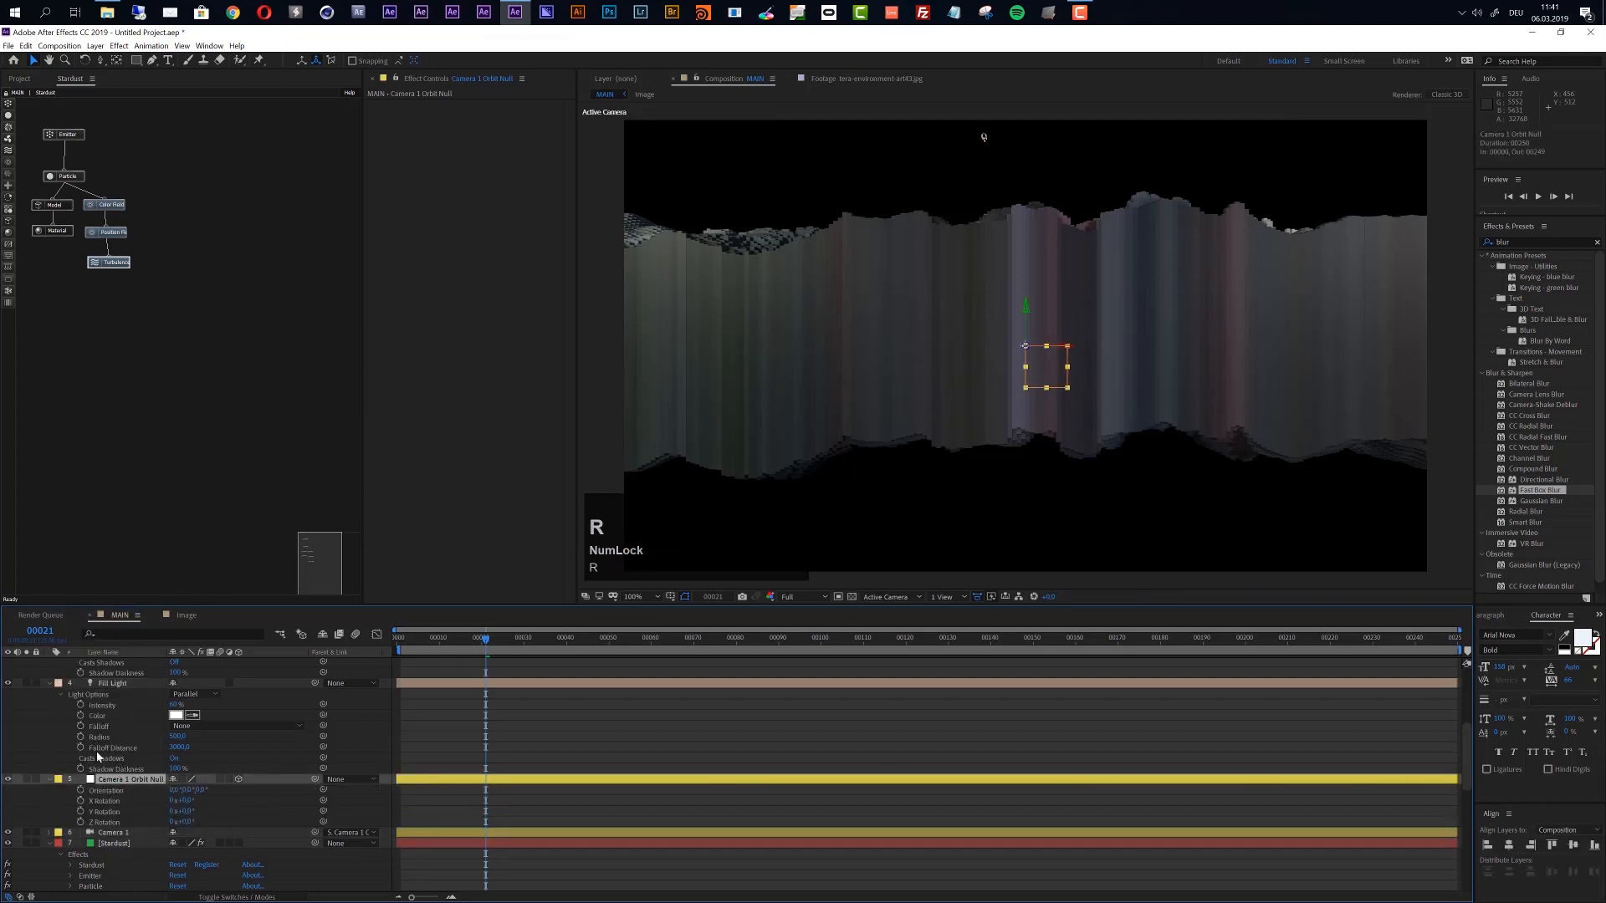
click(36, 751)
click(117, 782)
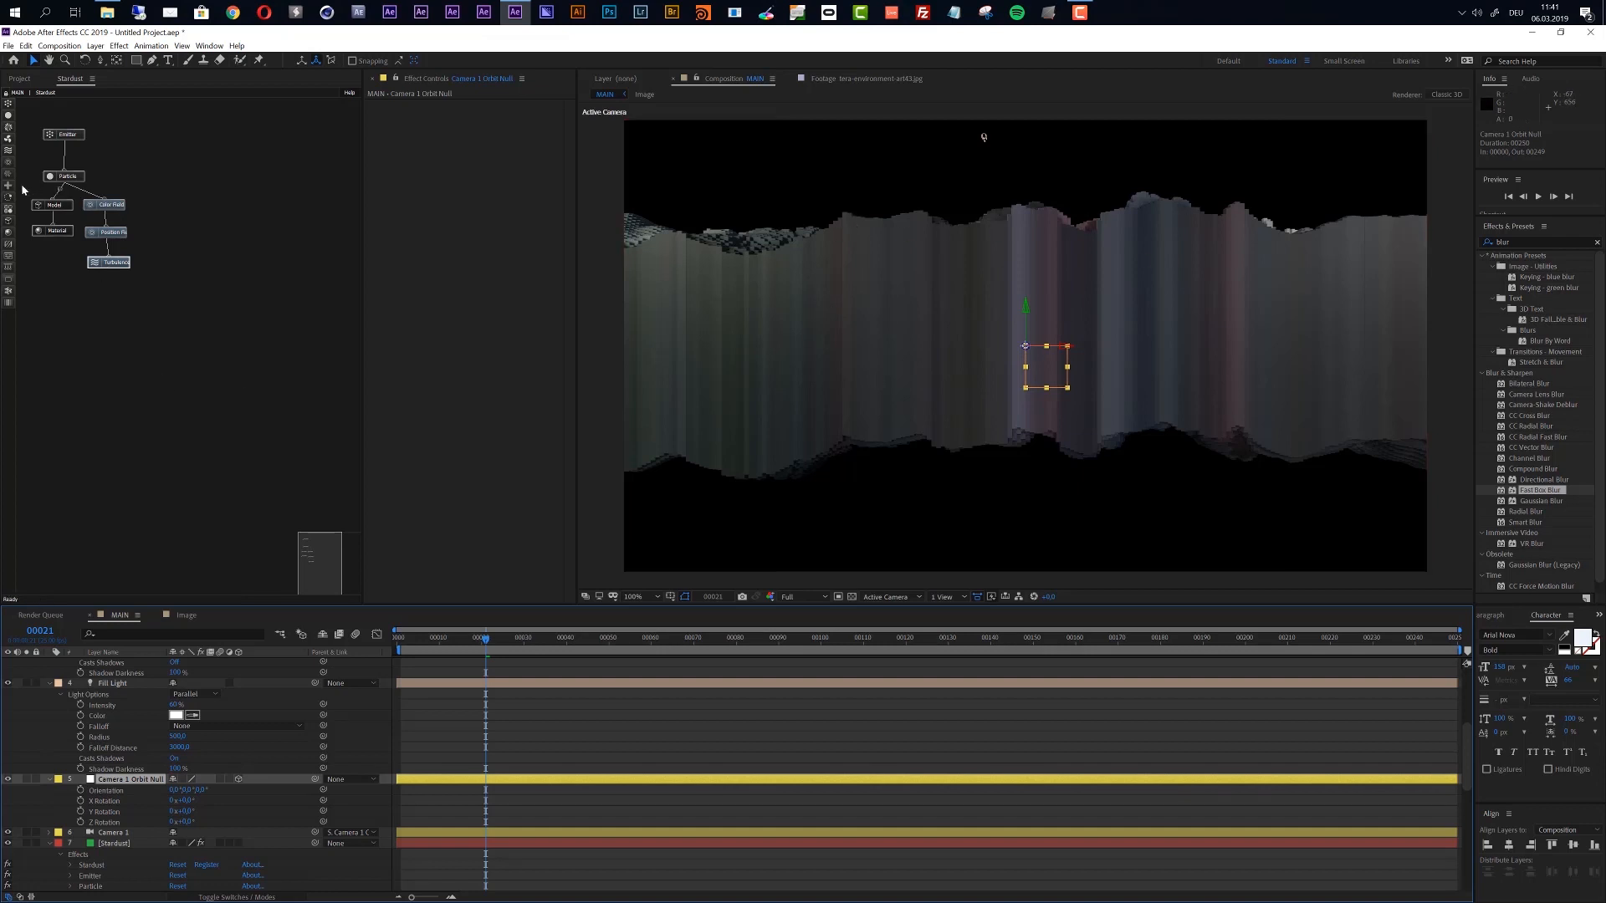
Add a Transform node to the Stardust graph and set its Position Y to 120
drag(9, 186, 90, 299)
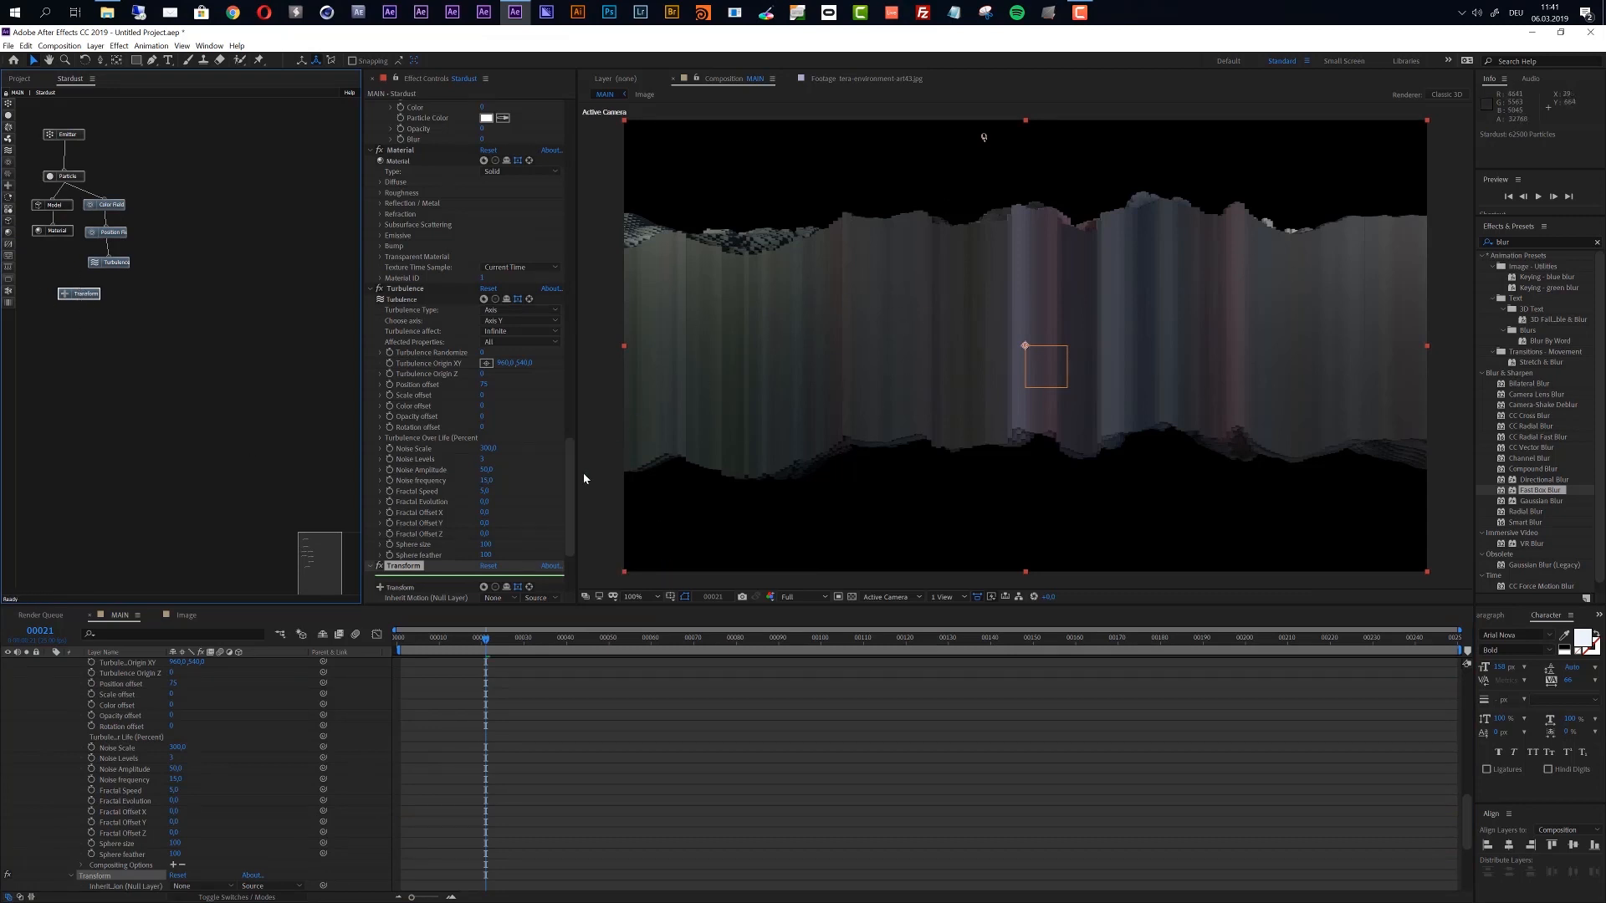
drag(570, 524, 573, 559)
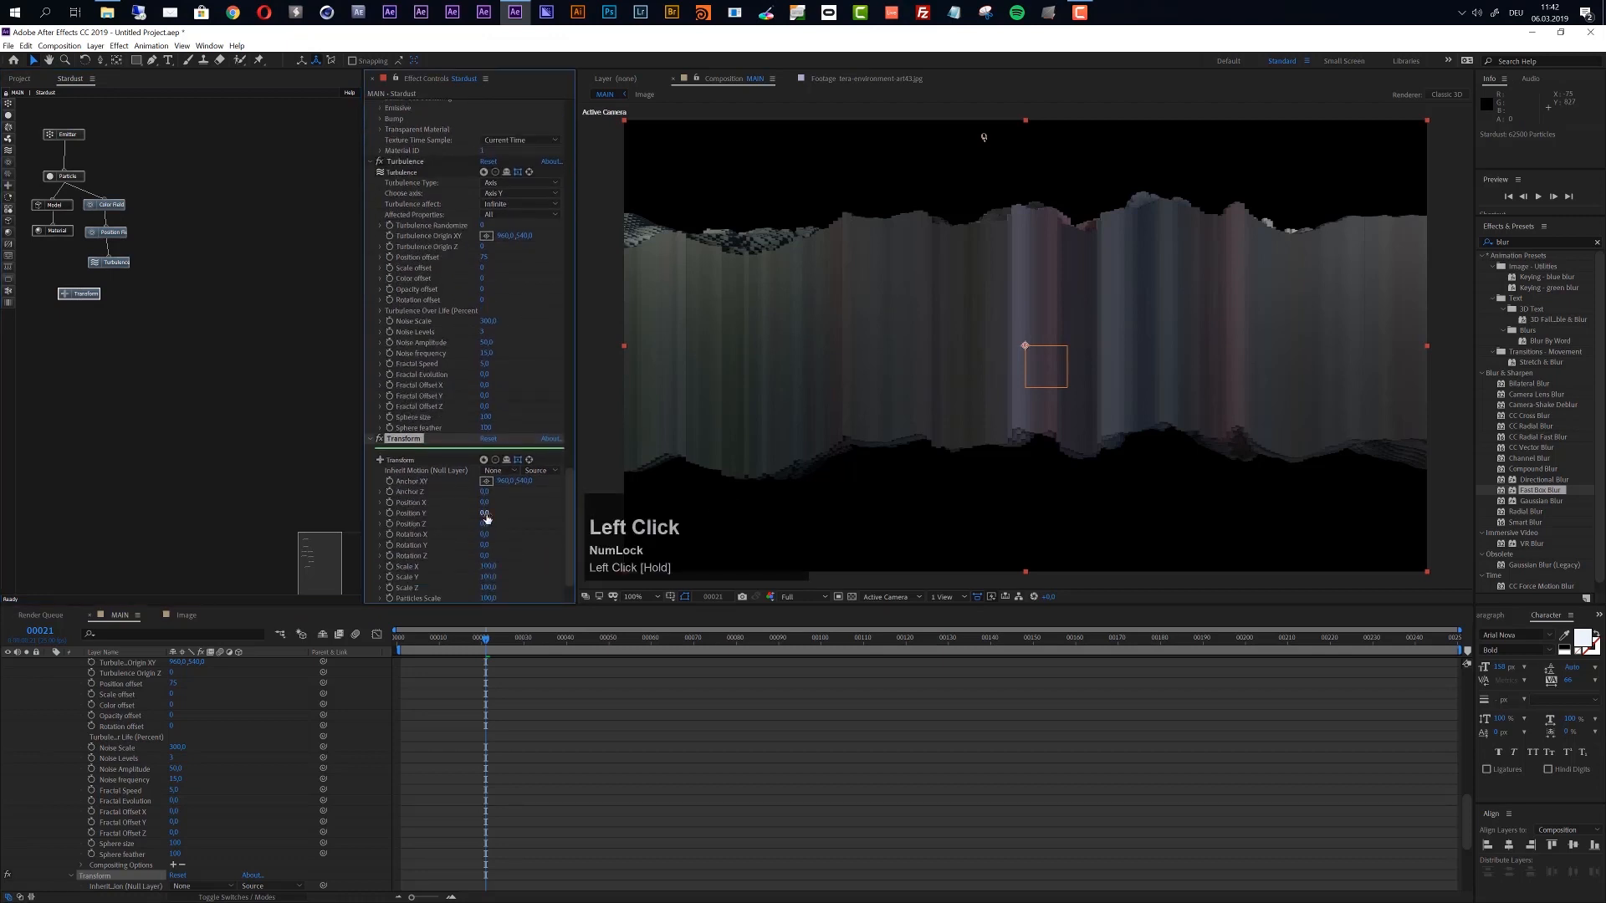
drag(486, 518, 481, 515)
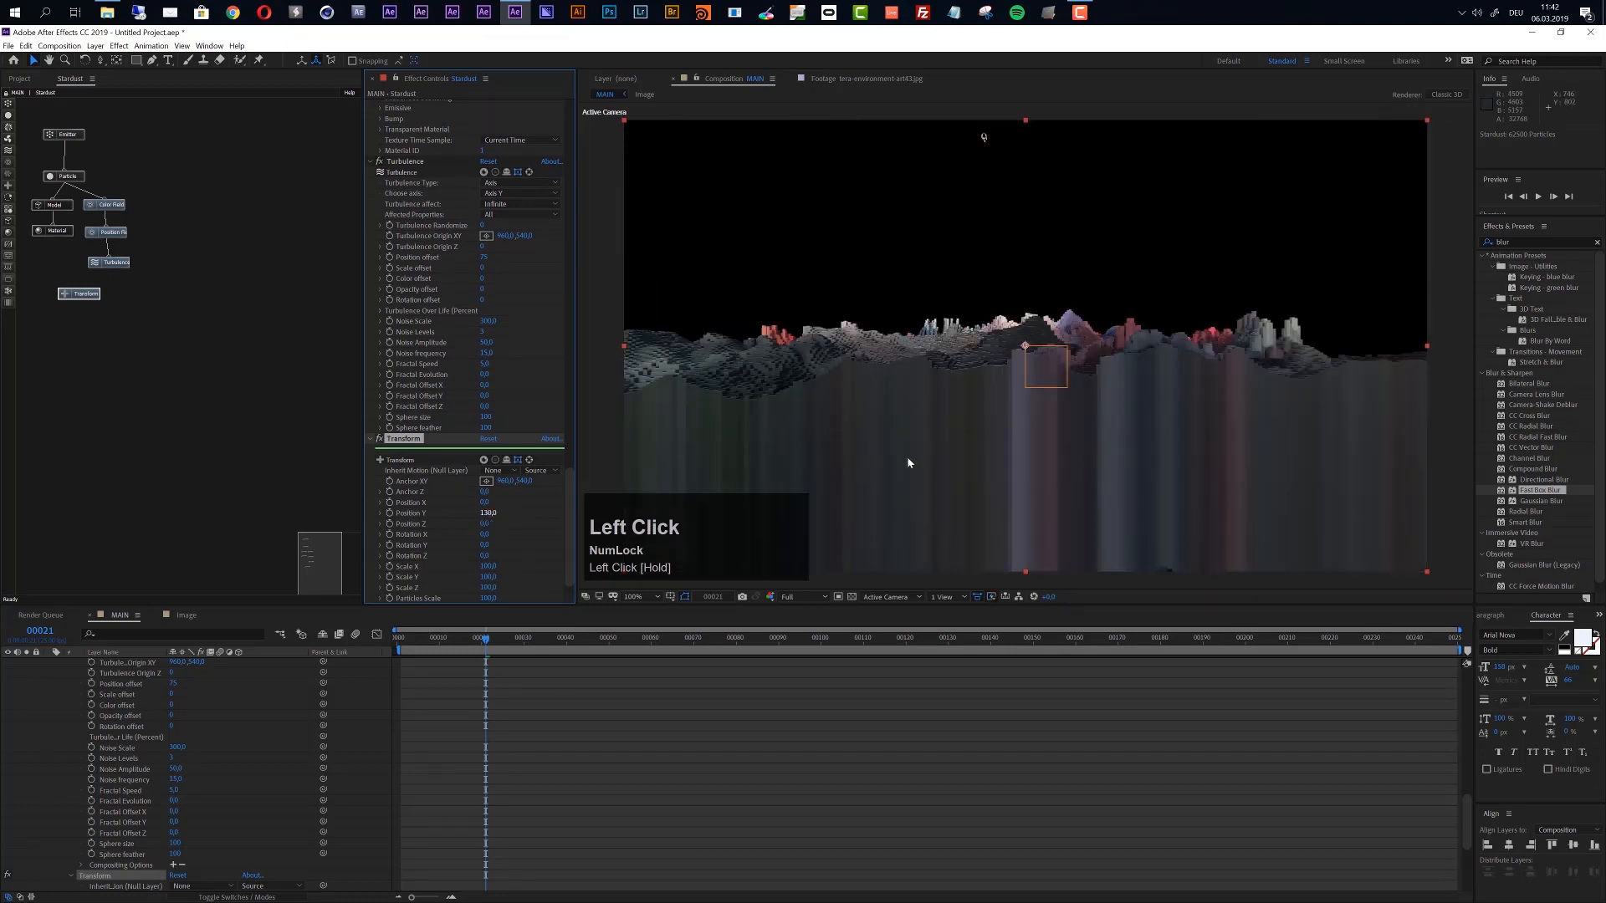
click(487, 515)
text(120)
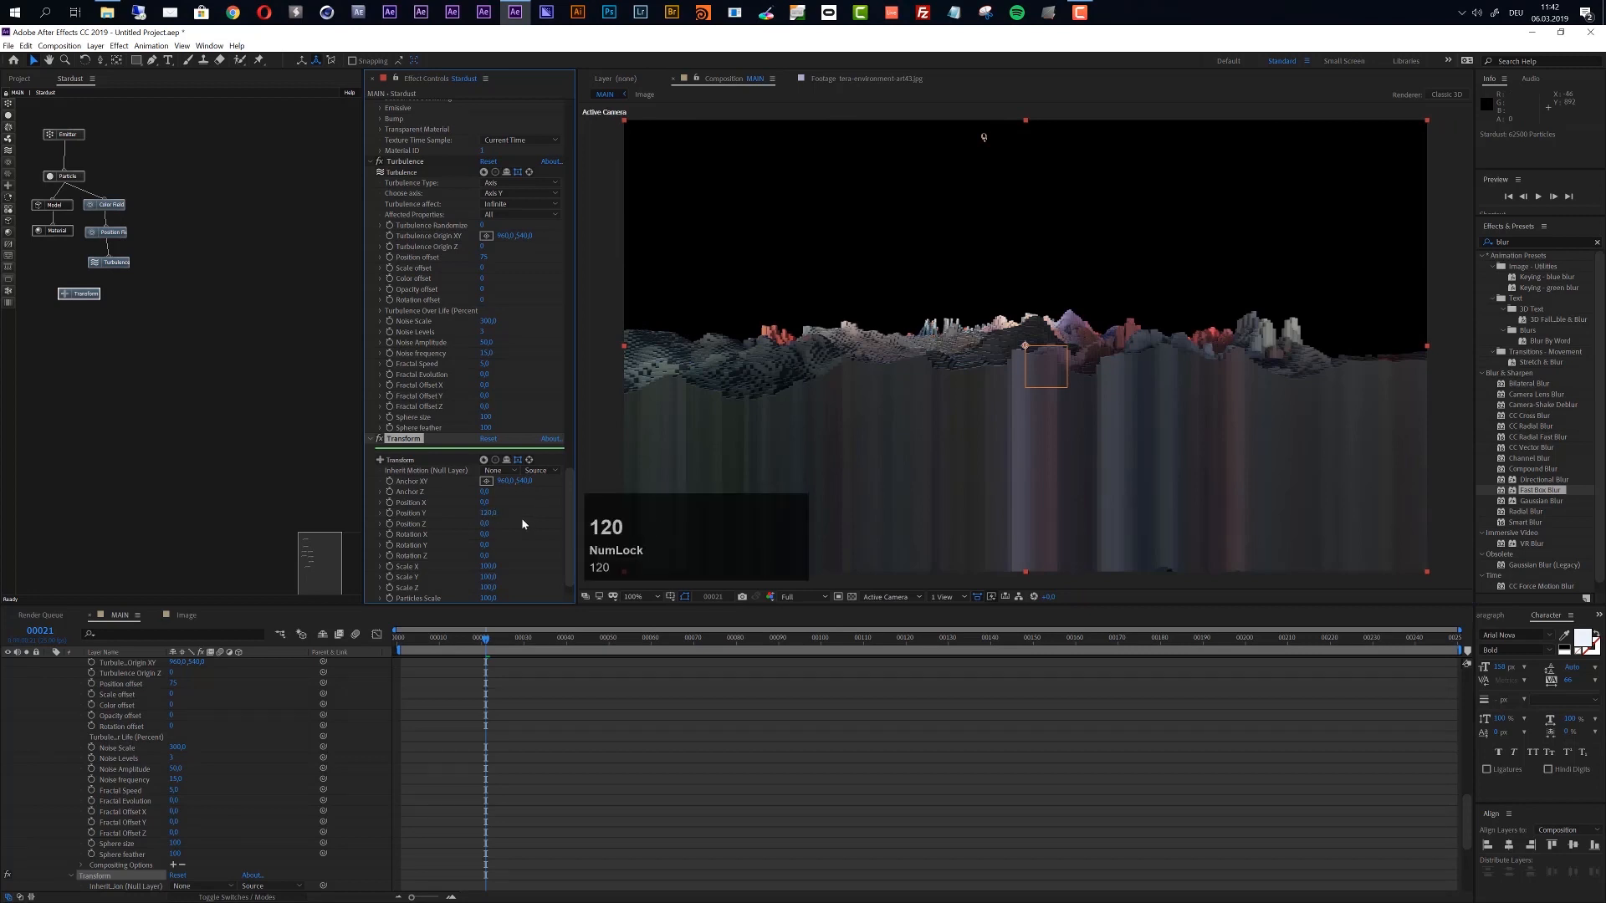
key(Return)
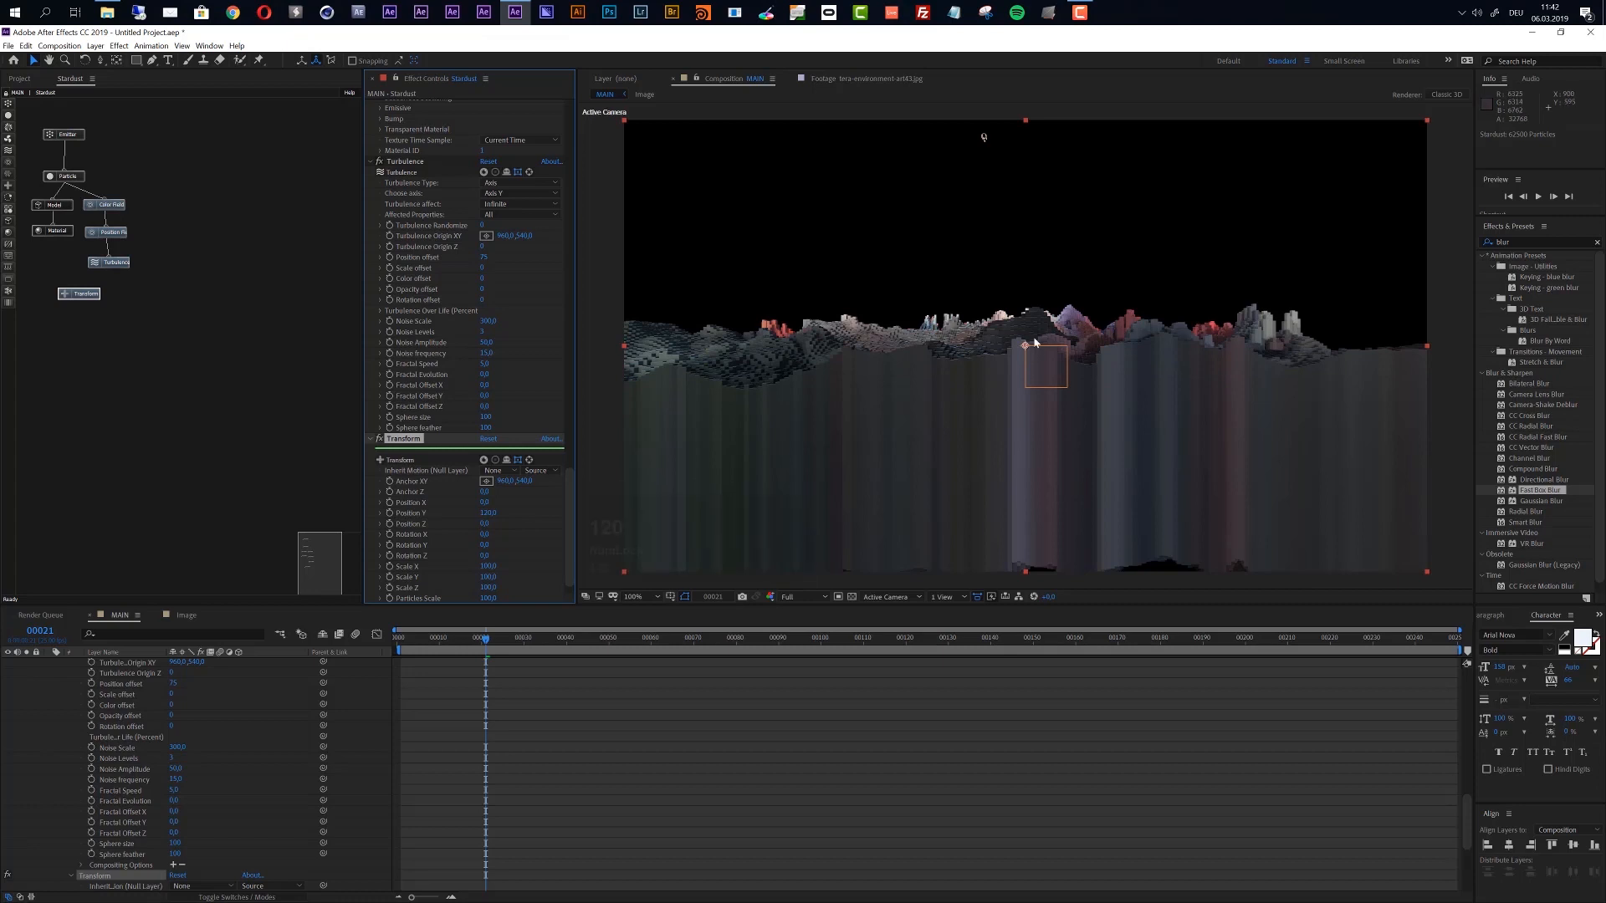
Set the Camera 1 Orbit Null's X Rotation to -25° so the camera looks down on the terrain
scroll(93, 745, up, 5)
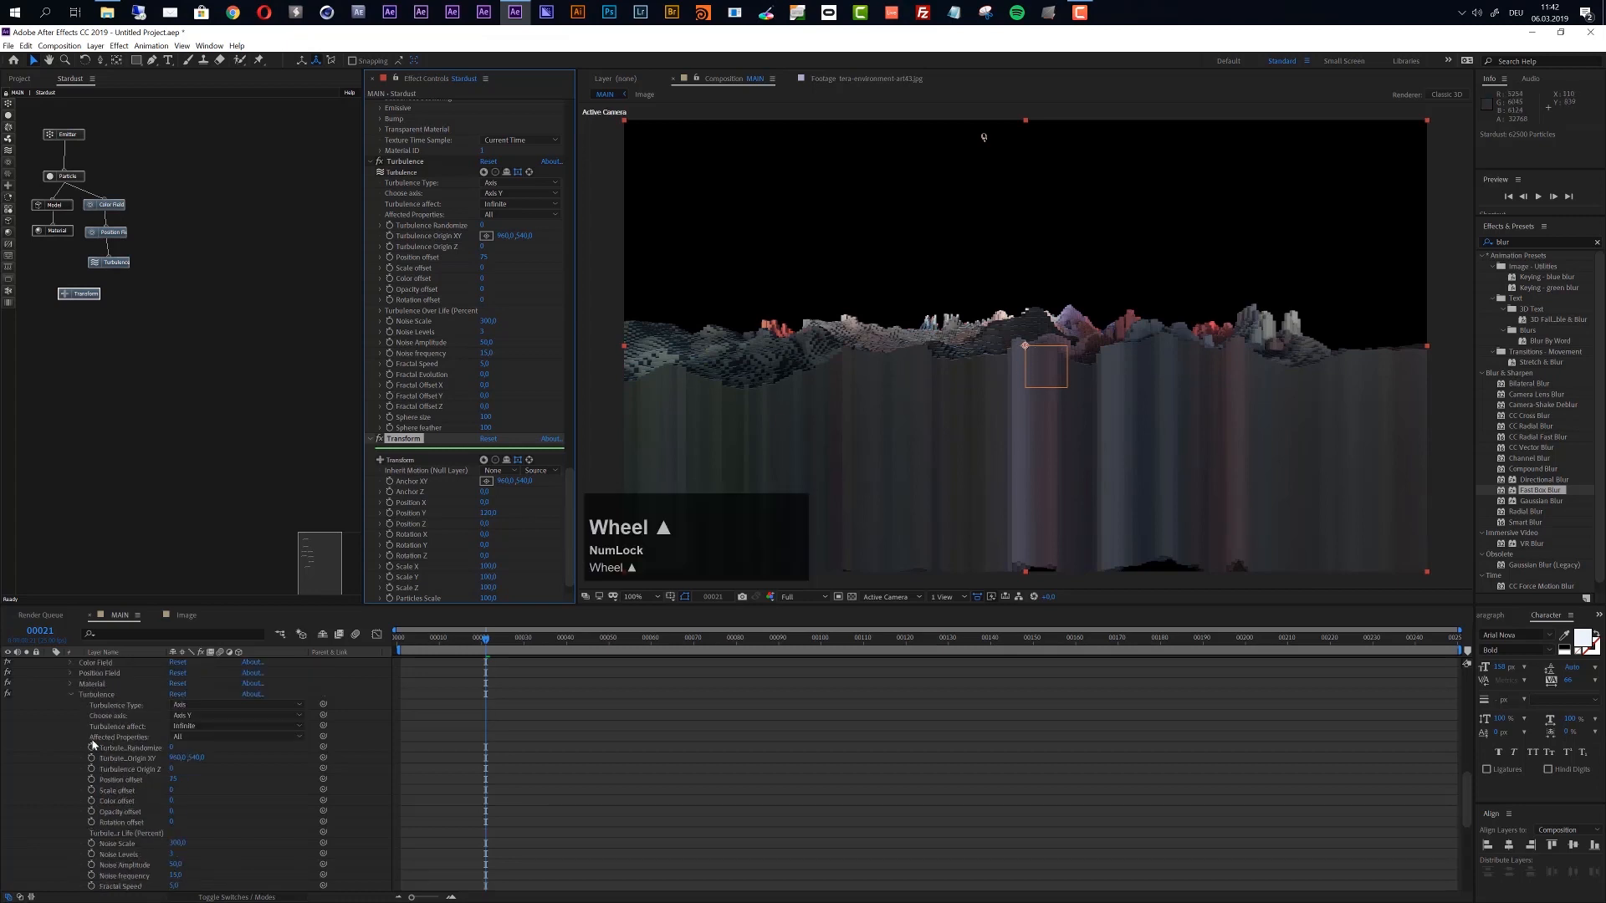
click(116, 796)
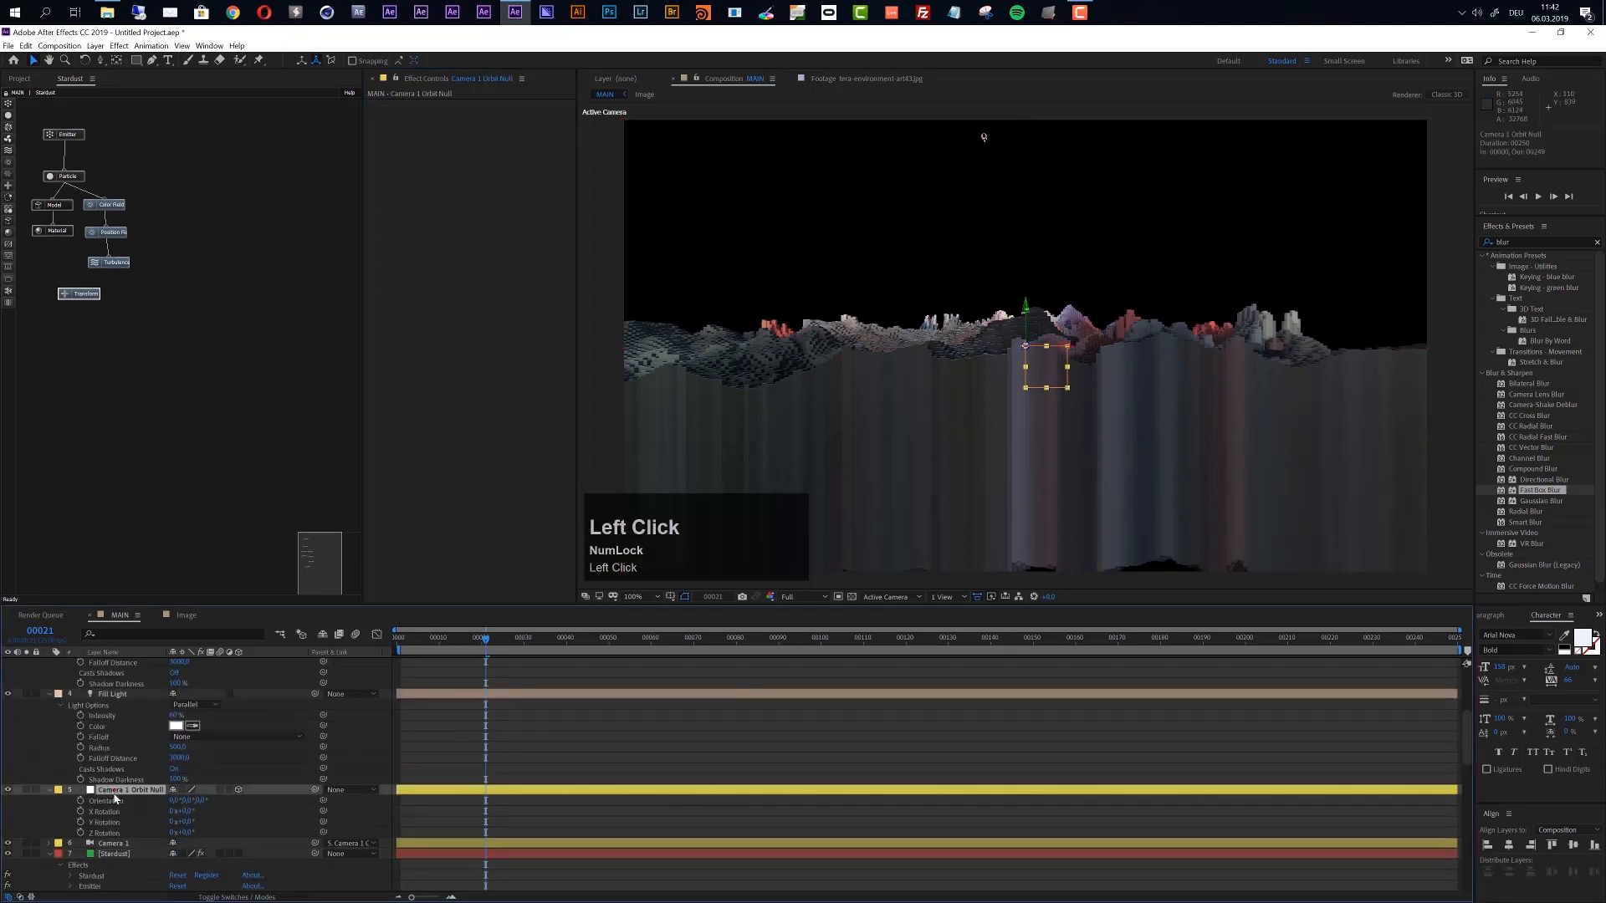
drag(188, 813, 178, 814)
click(178, 813)
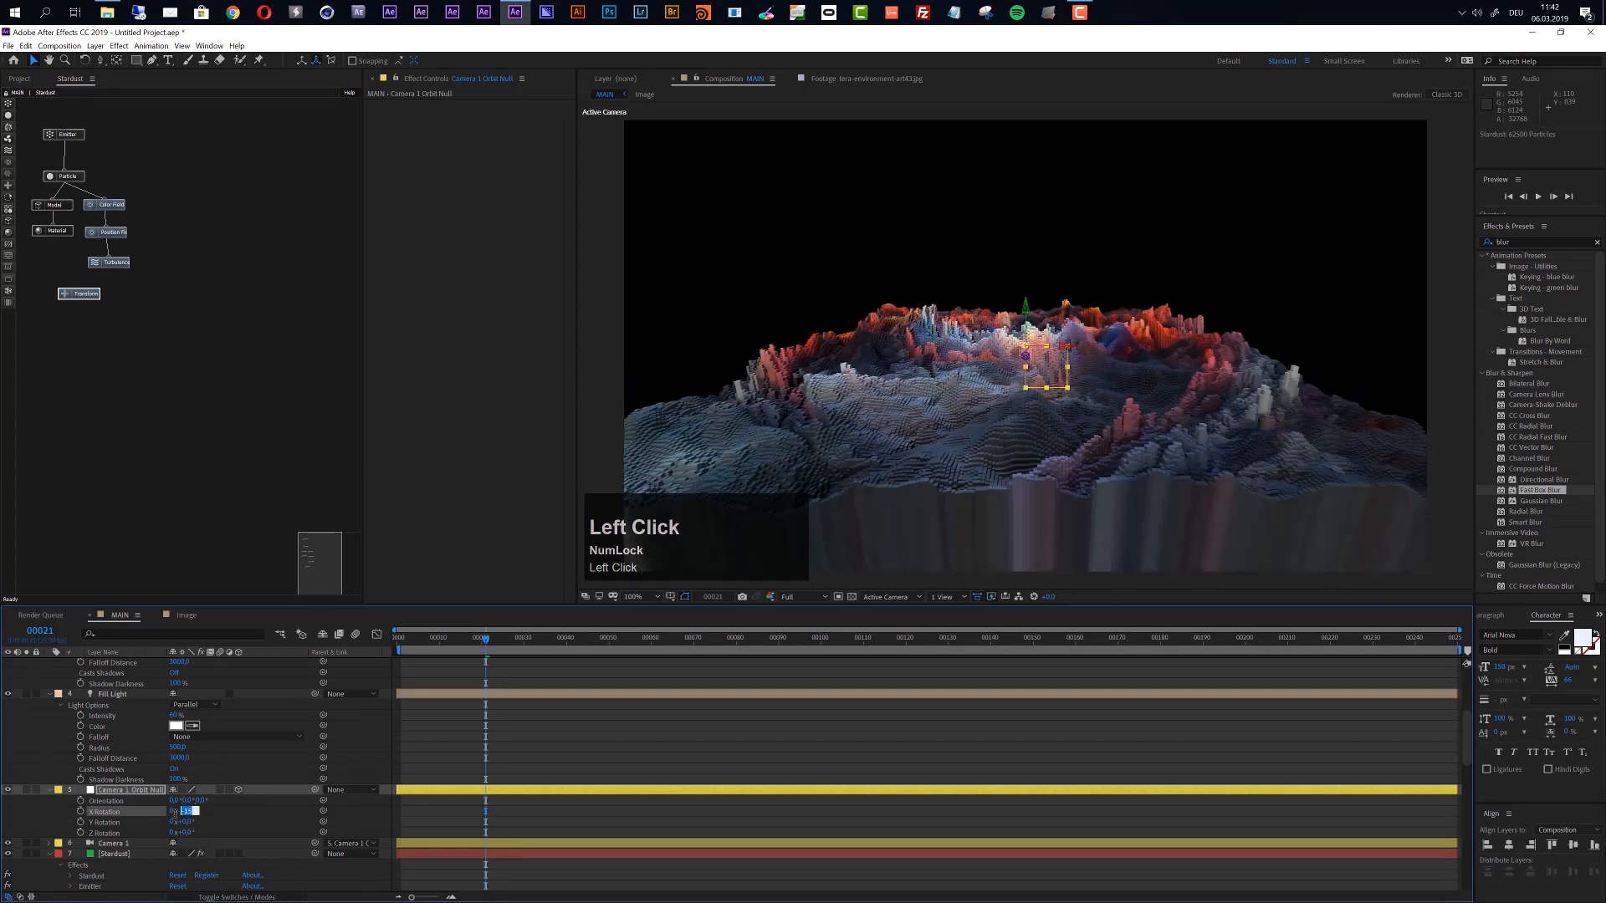
key(Return)
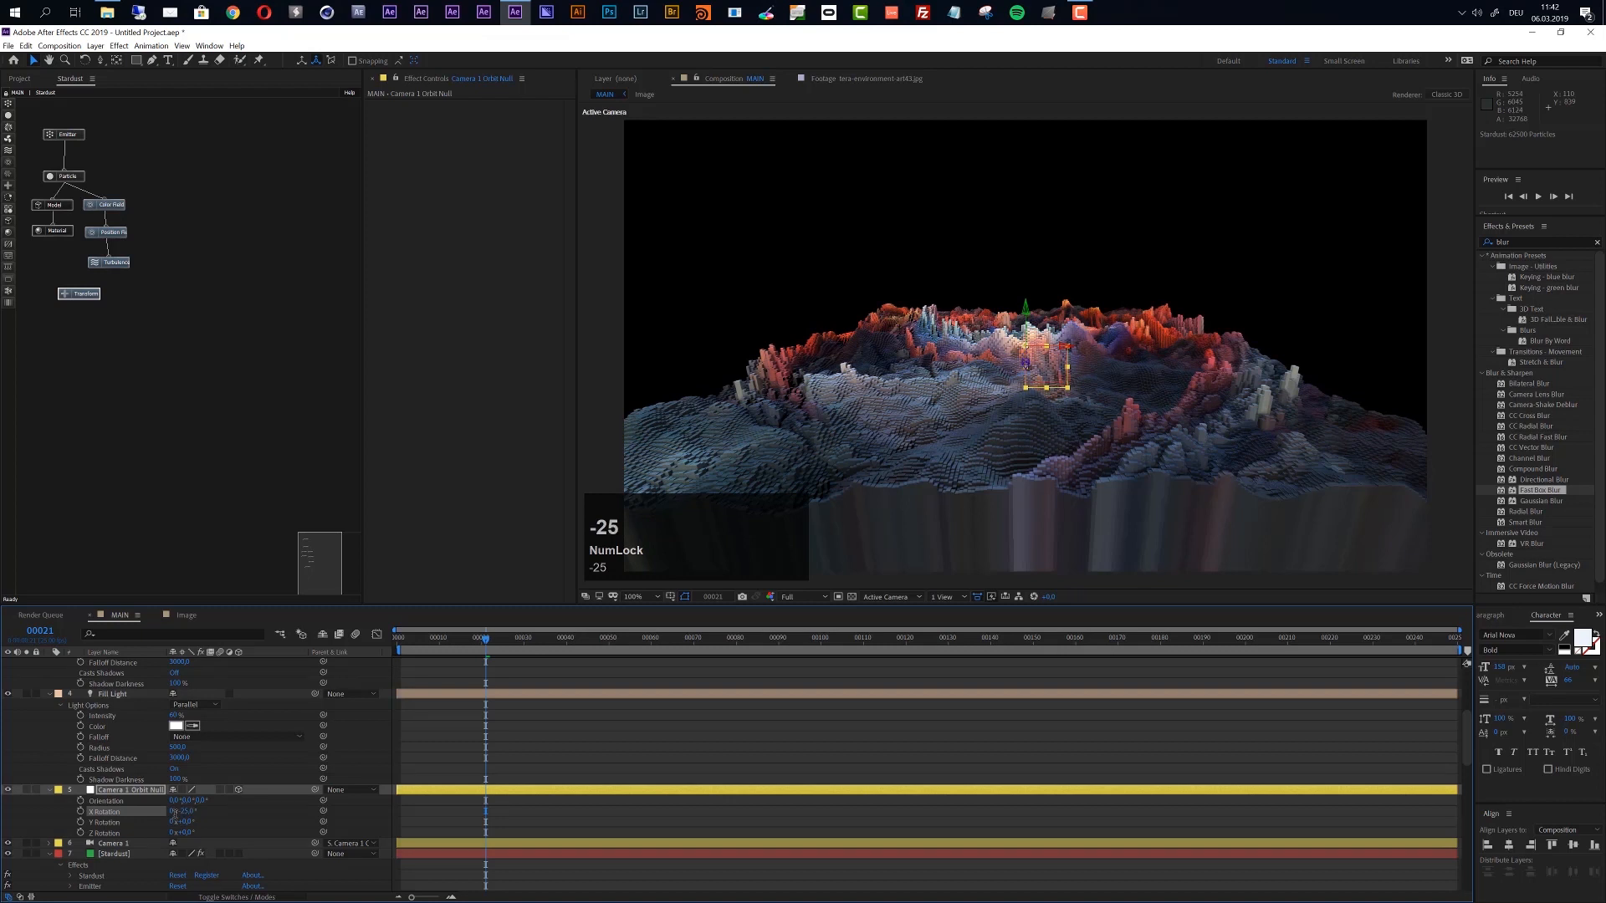
Bring Camera 1 closer with a Z position of about -250 and tilt the orbit null's X Rotation further down
click(125, 845)
key(p)
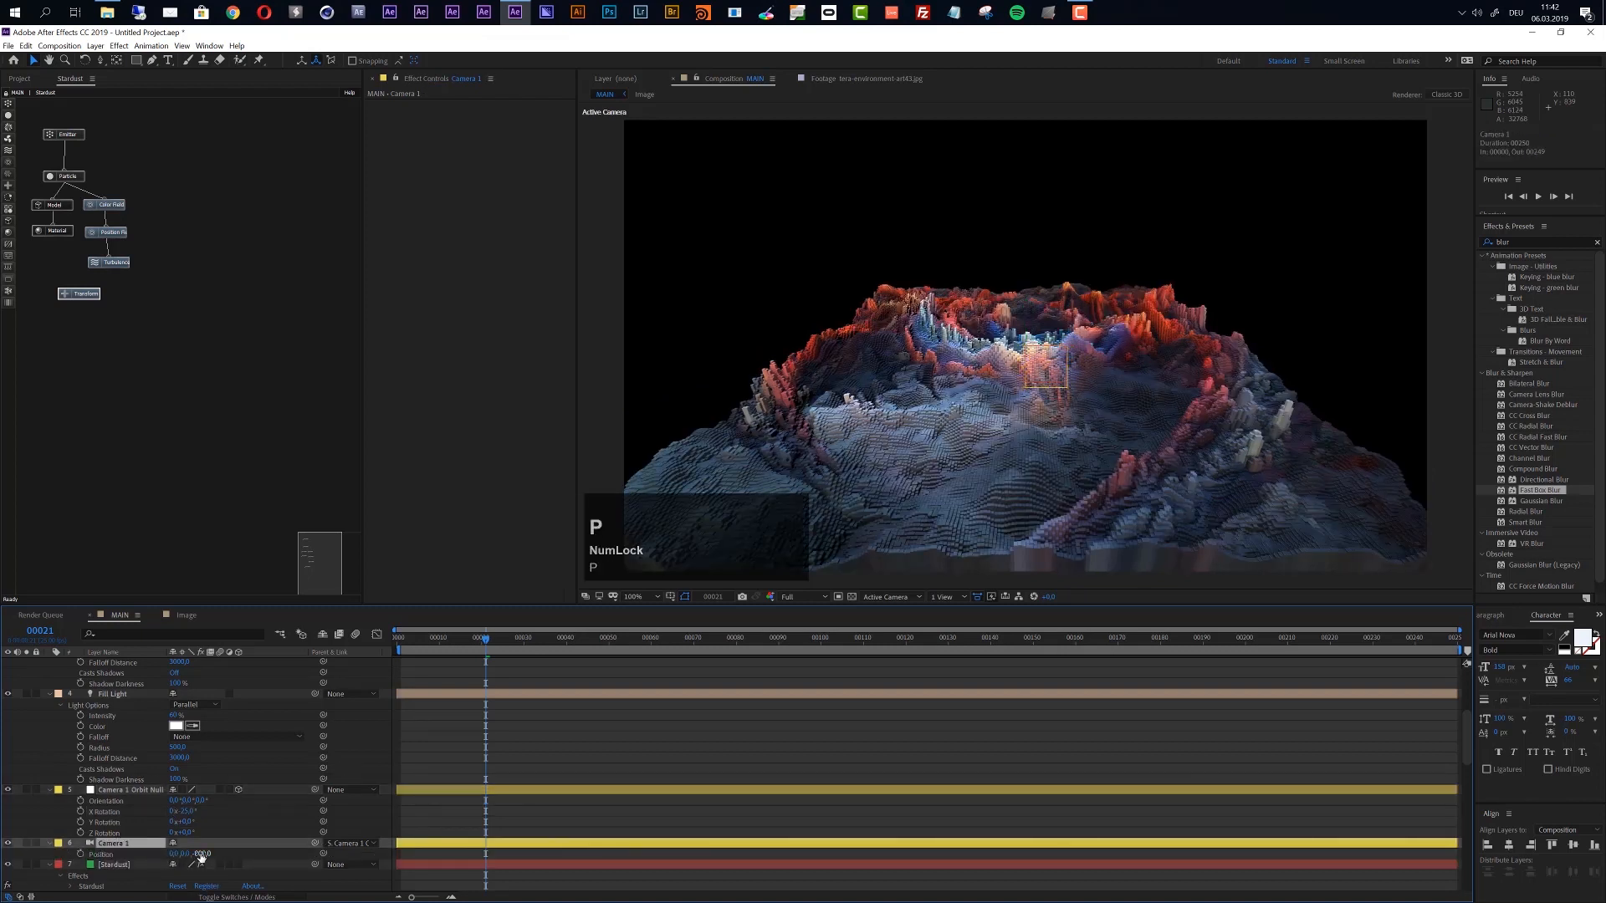
drag(205, 856, 515, 821)
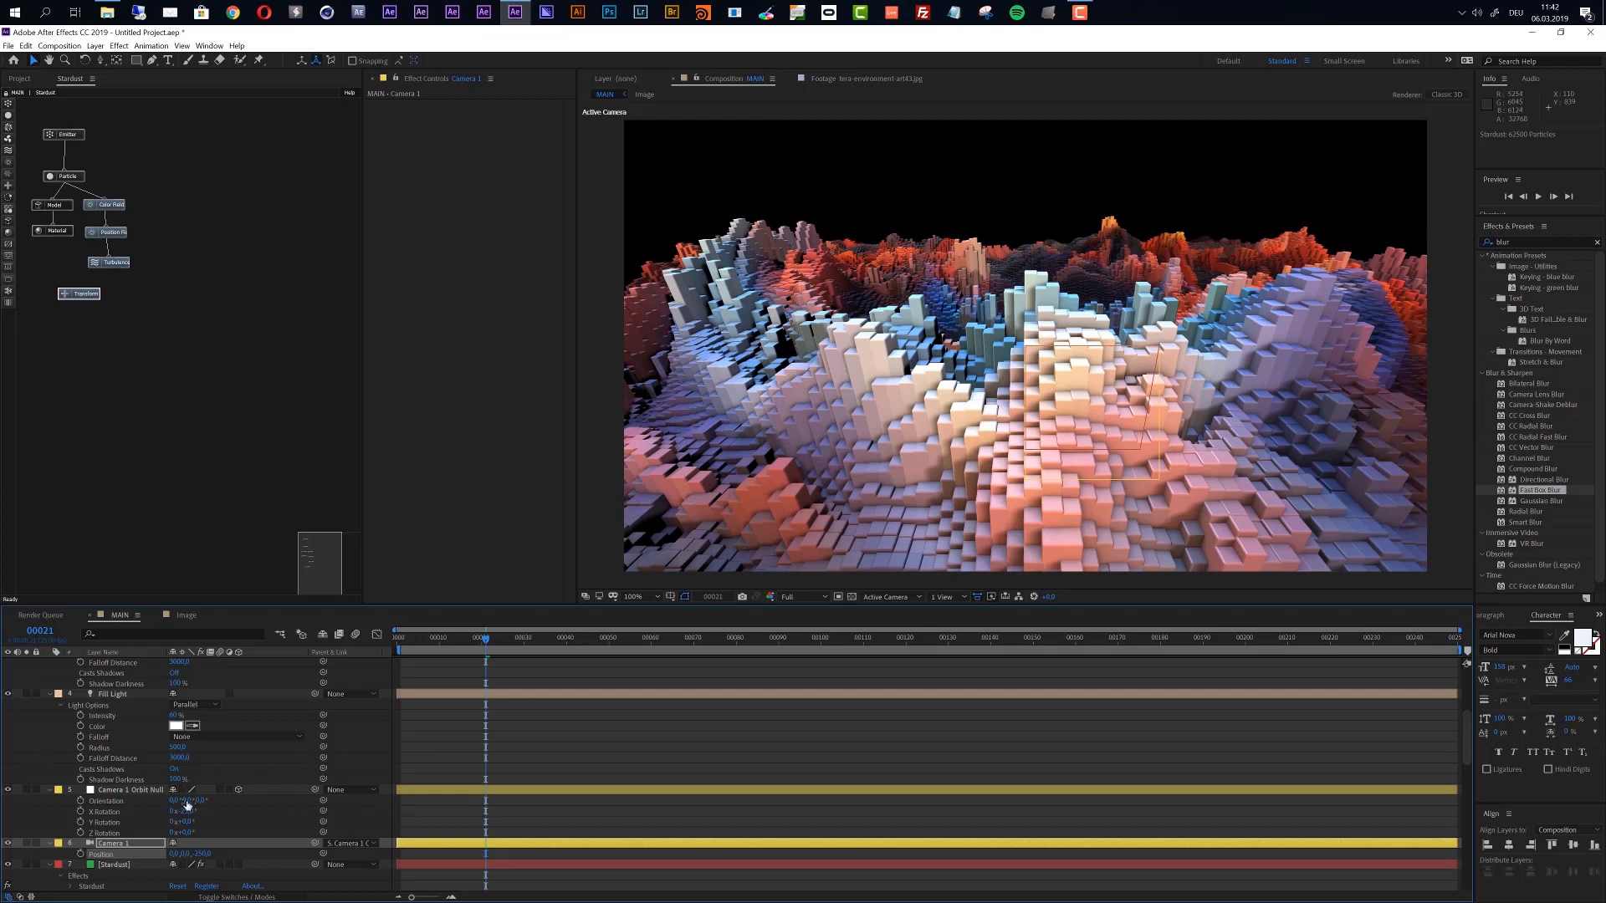
drag(186, 812, 187, 813)
drag(187, 815, 187, 815)
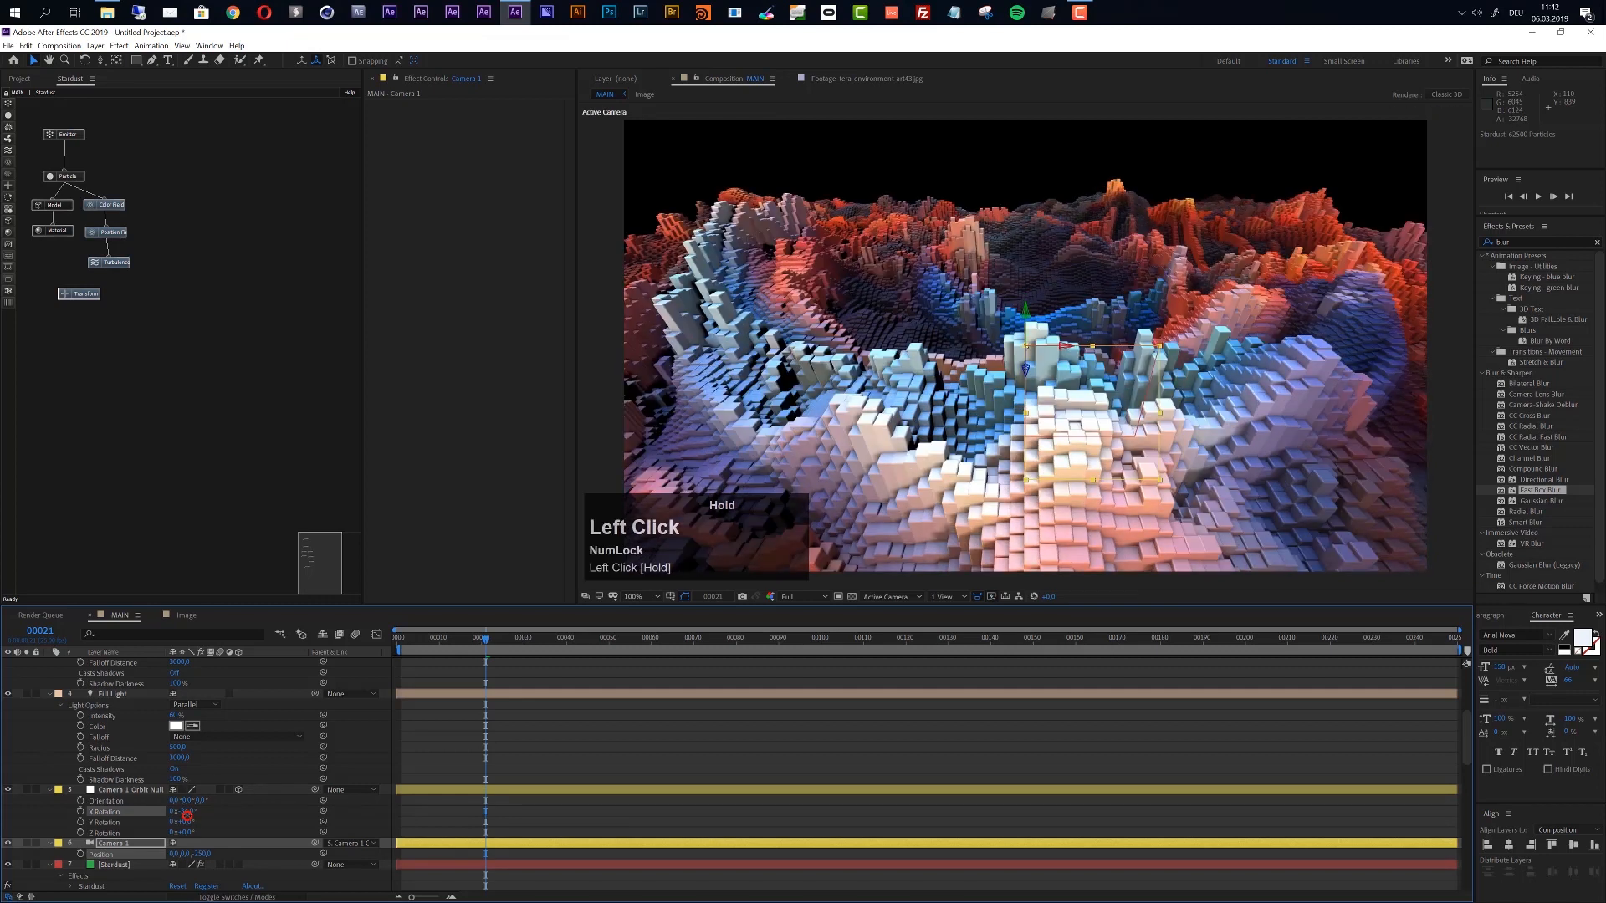
click(188, 812)
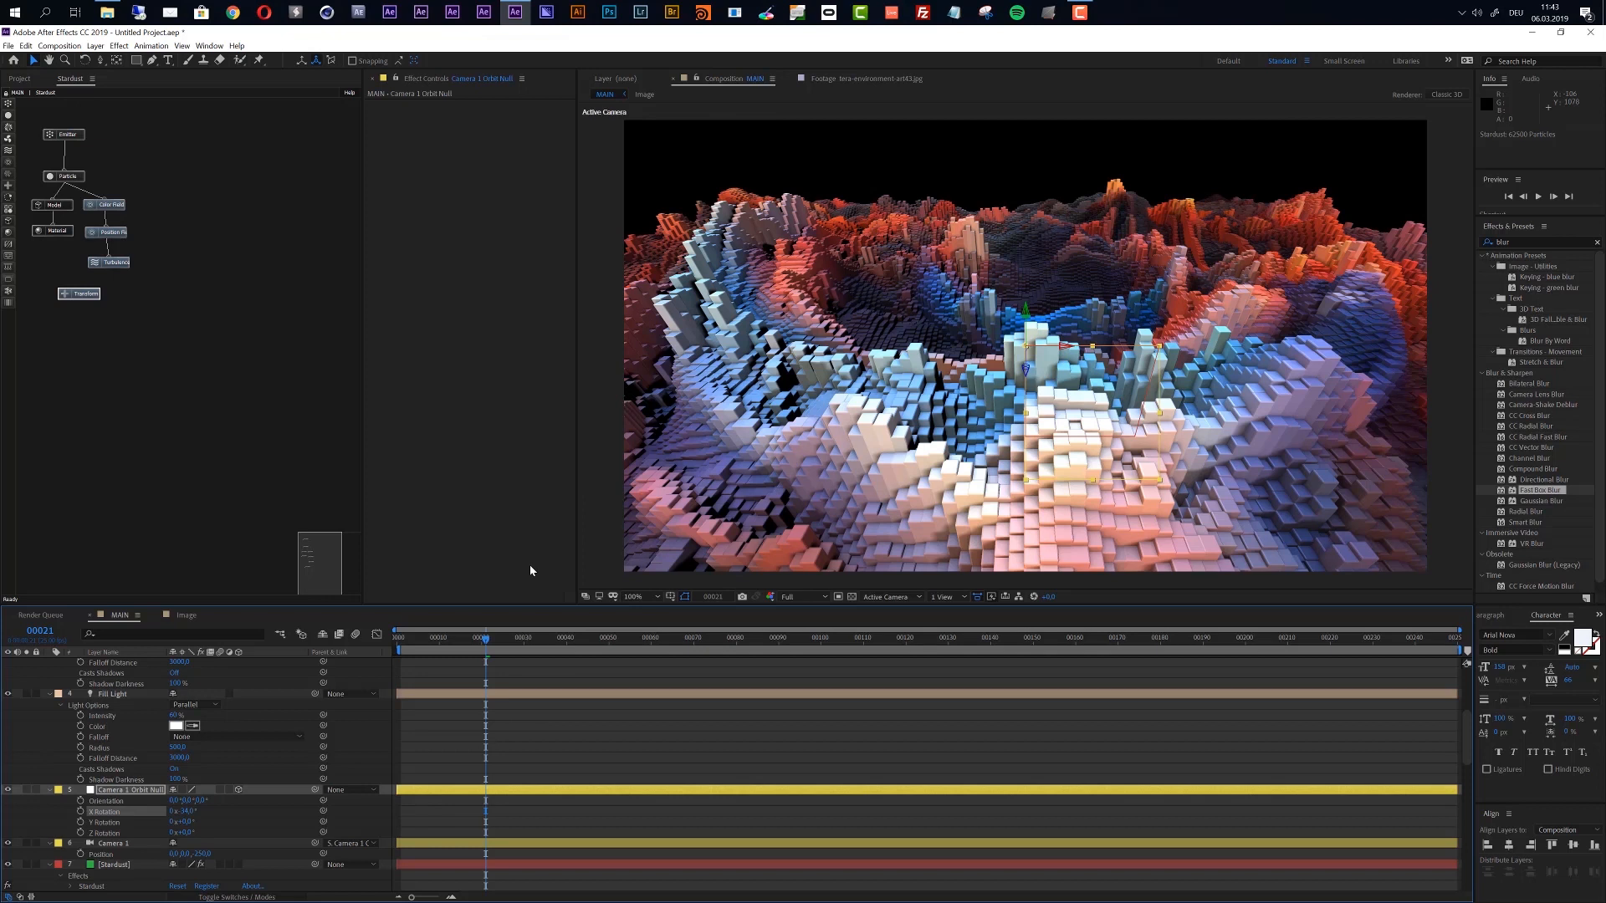
Collapse the layer properties, create a solid named BG, and place it directly below the Stardust layer
click(15, 725)
key(u)
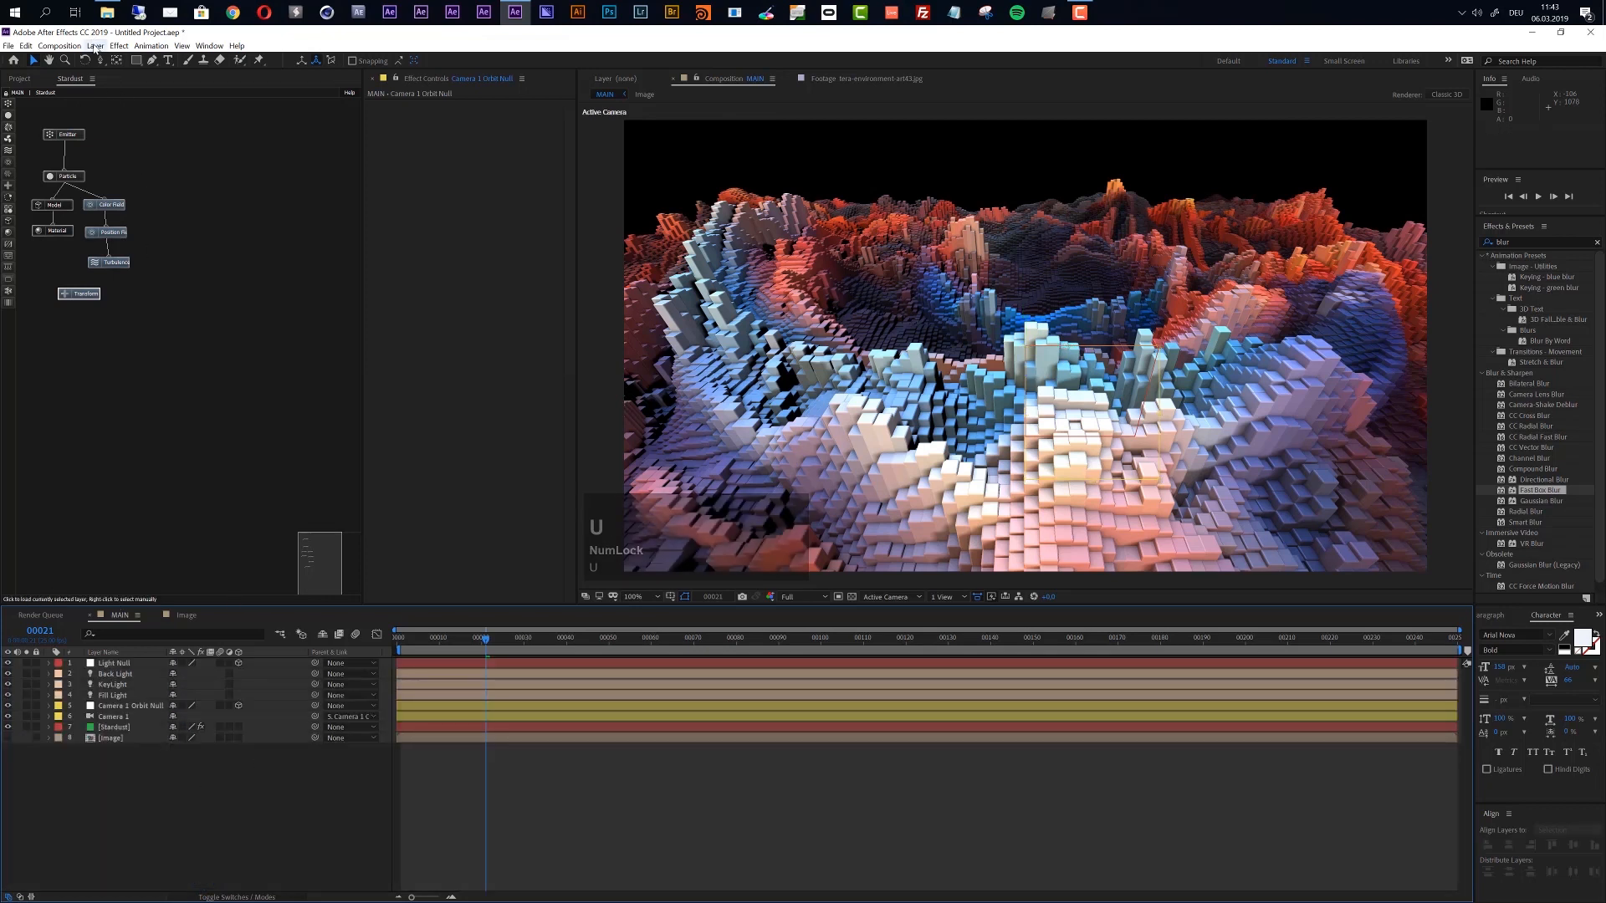
click(173, 853)
key(ctrl+y)
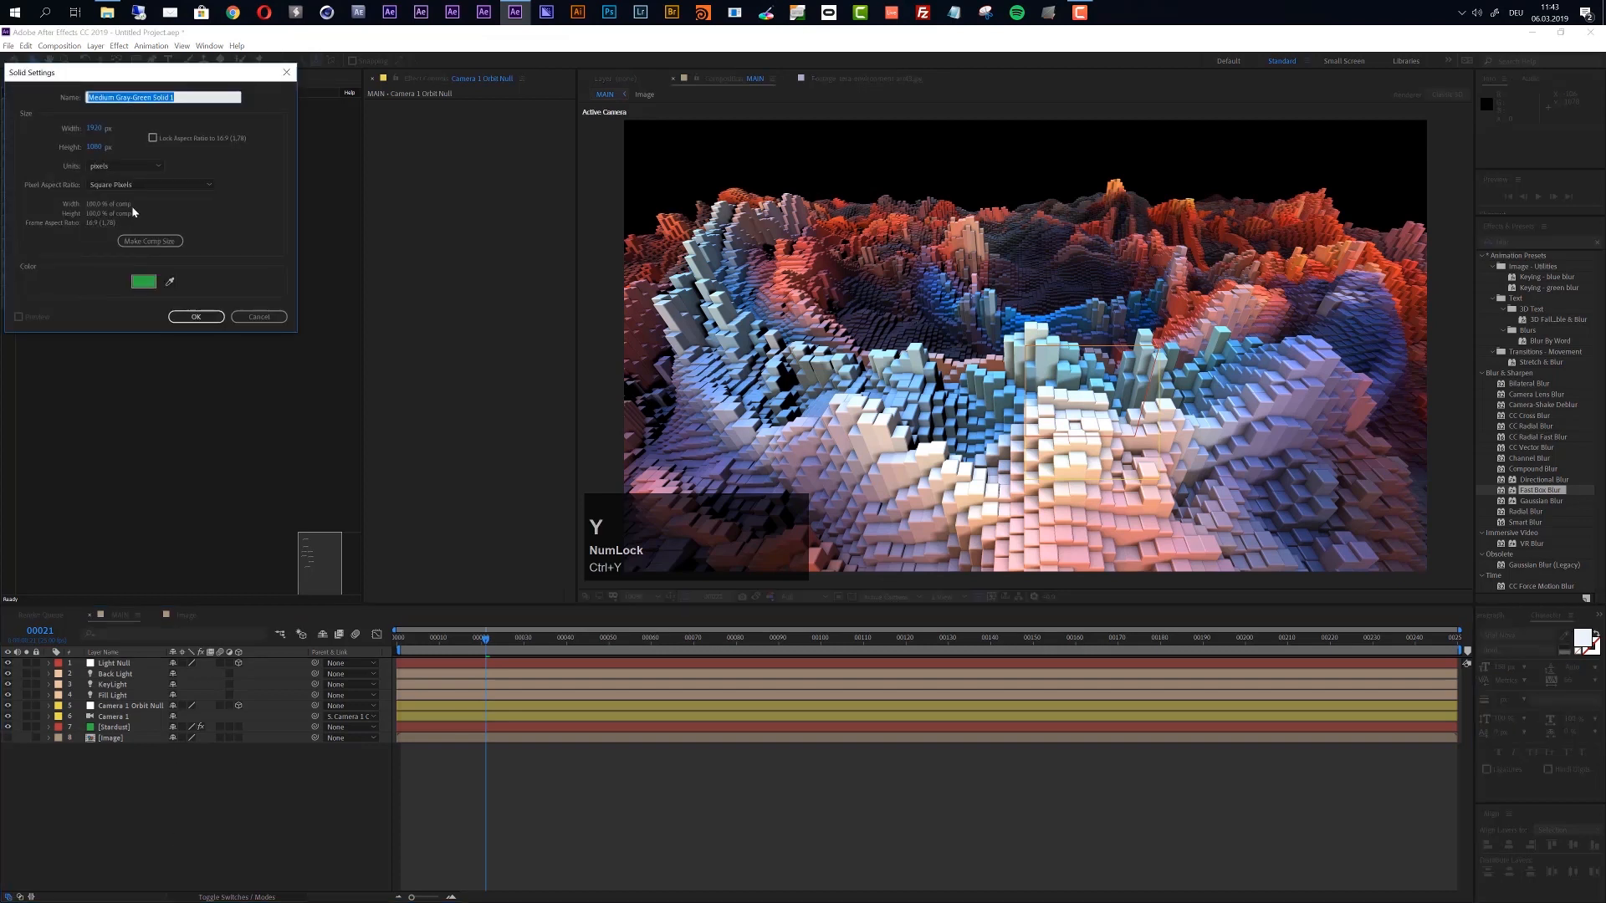
text(BG)
key(Return)
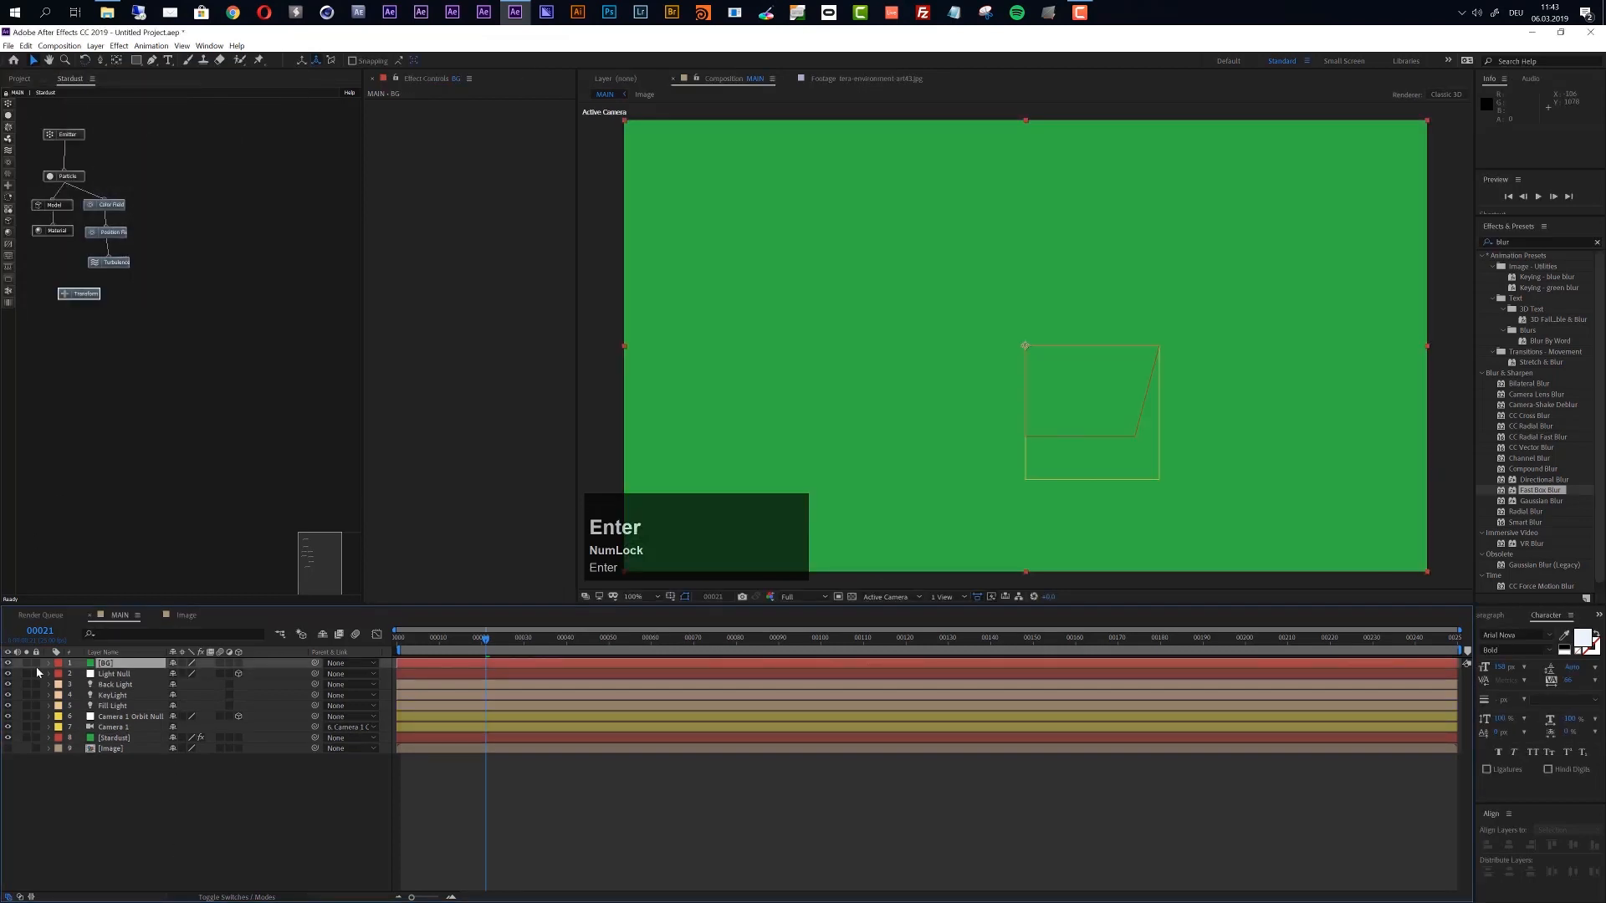
drag(109, 662, 113, 735)
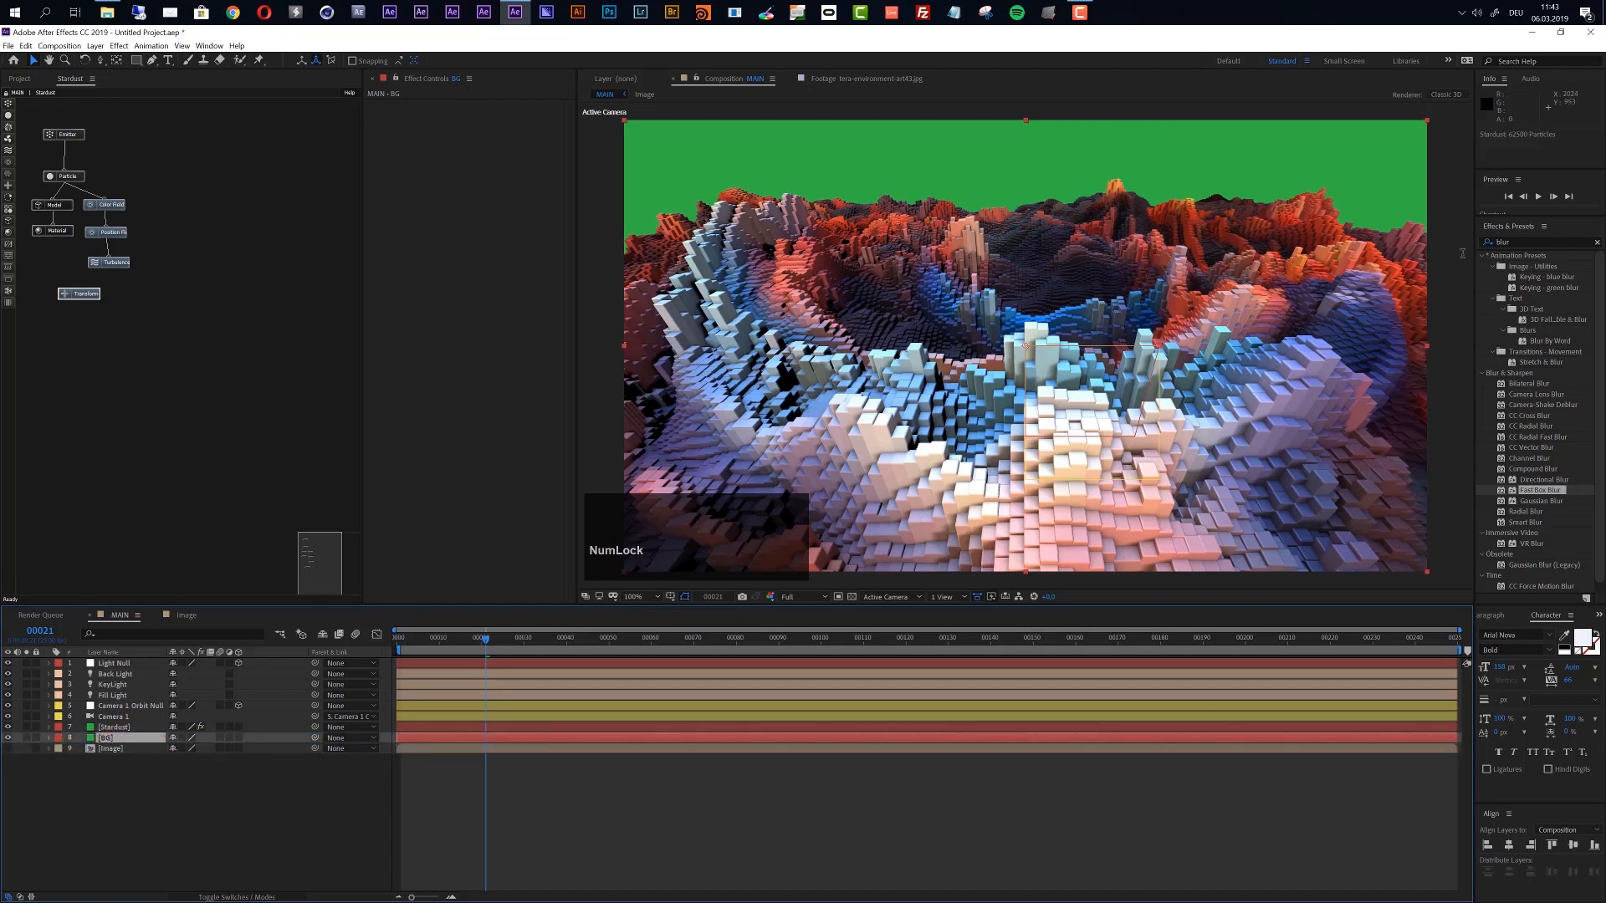
Apply Gradient Ramp to the BG layer and sample a dark red from the terrain as its Start Color
click(1521, 241)
text(Gra)
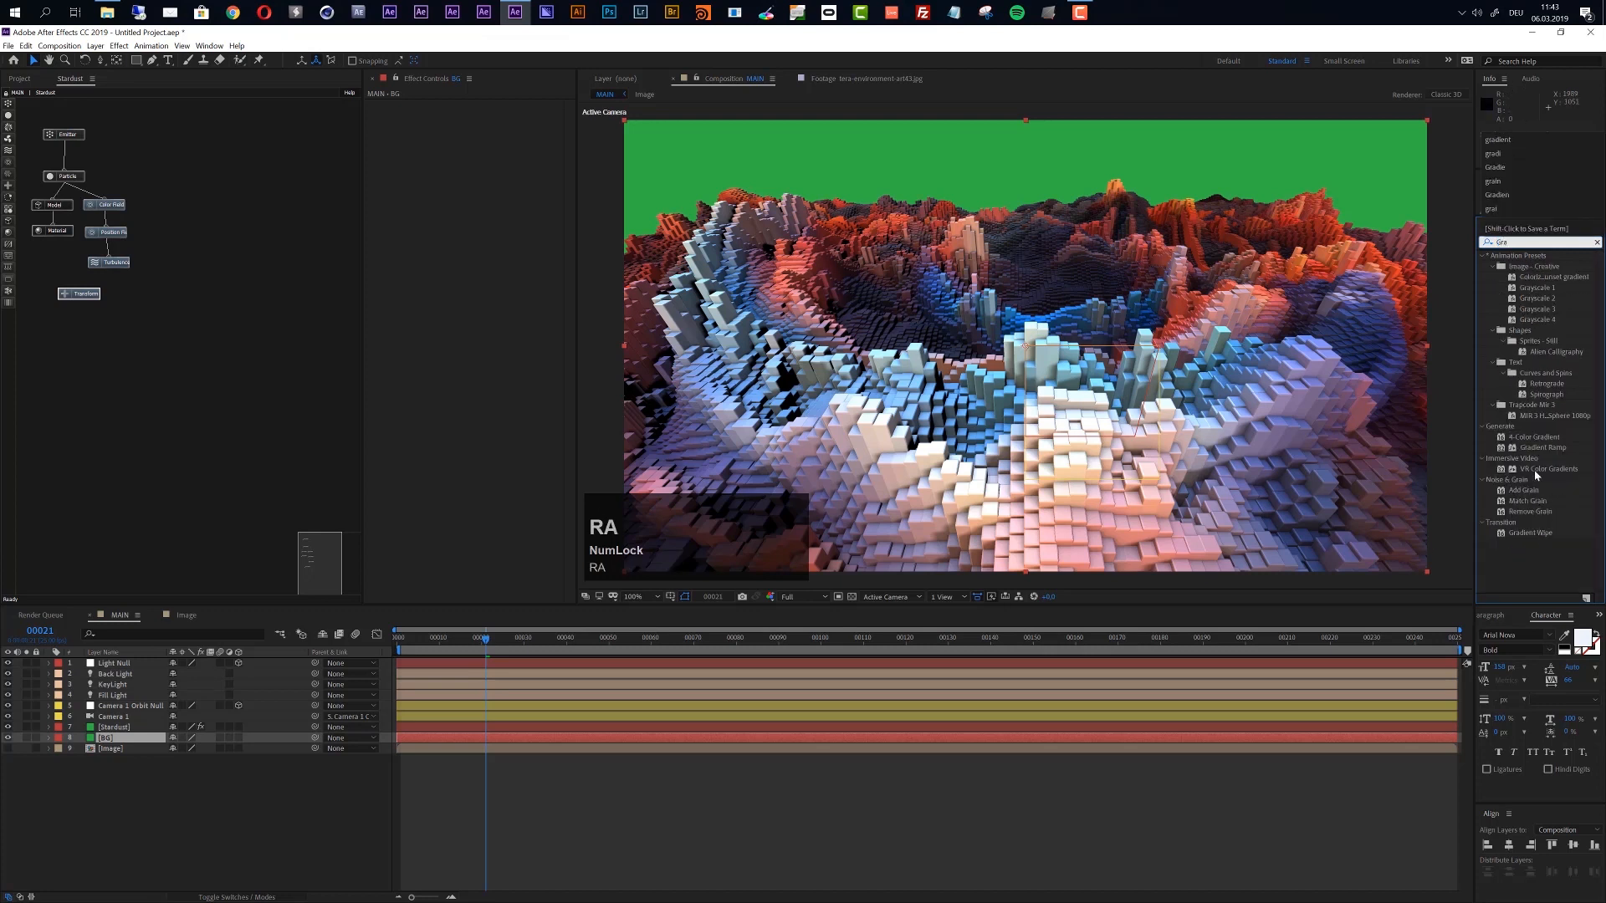
drag(1543, 448, 108, 738)
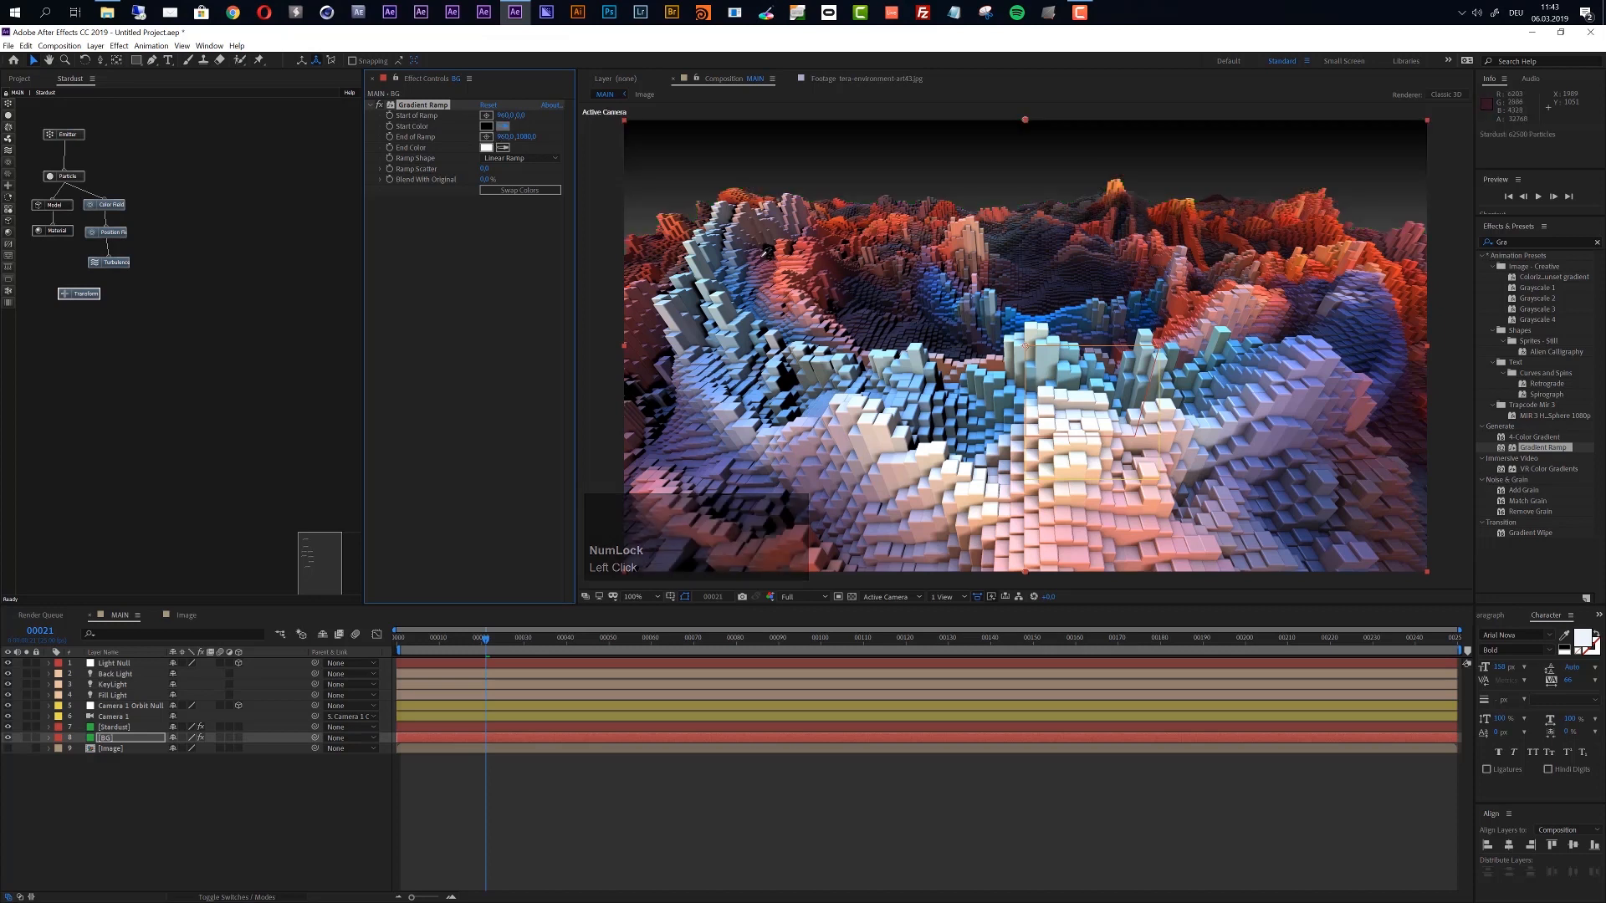
click(759, 256)
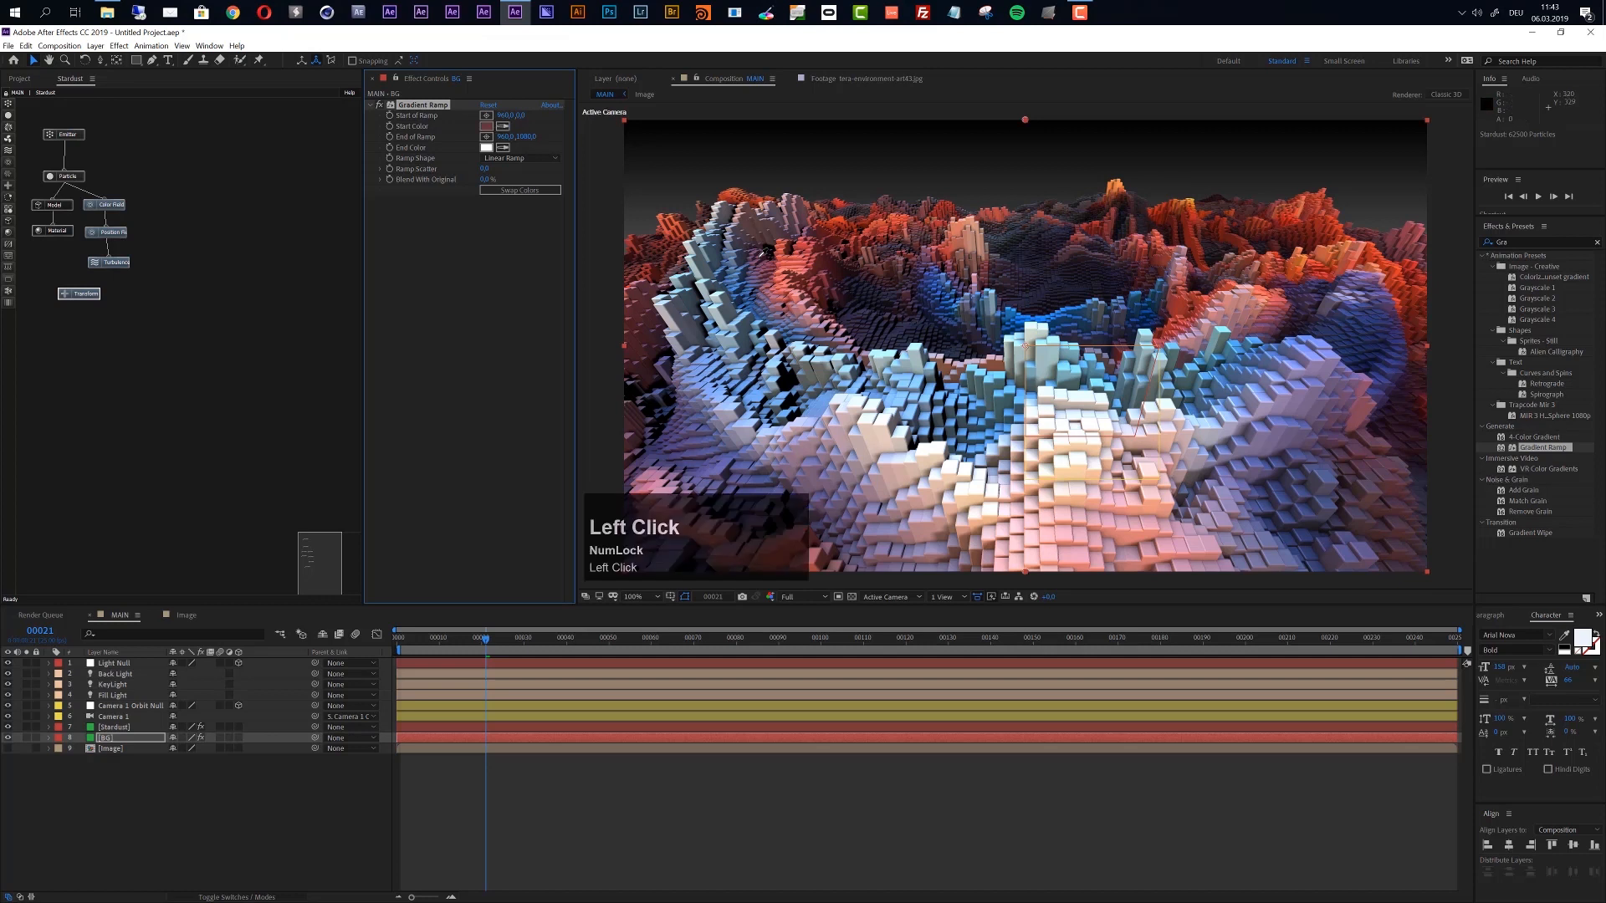
Sample the ramp's End Color from the terrain, trying a pale pink in the foreground before an orange on the far ridge
click(503, 147)
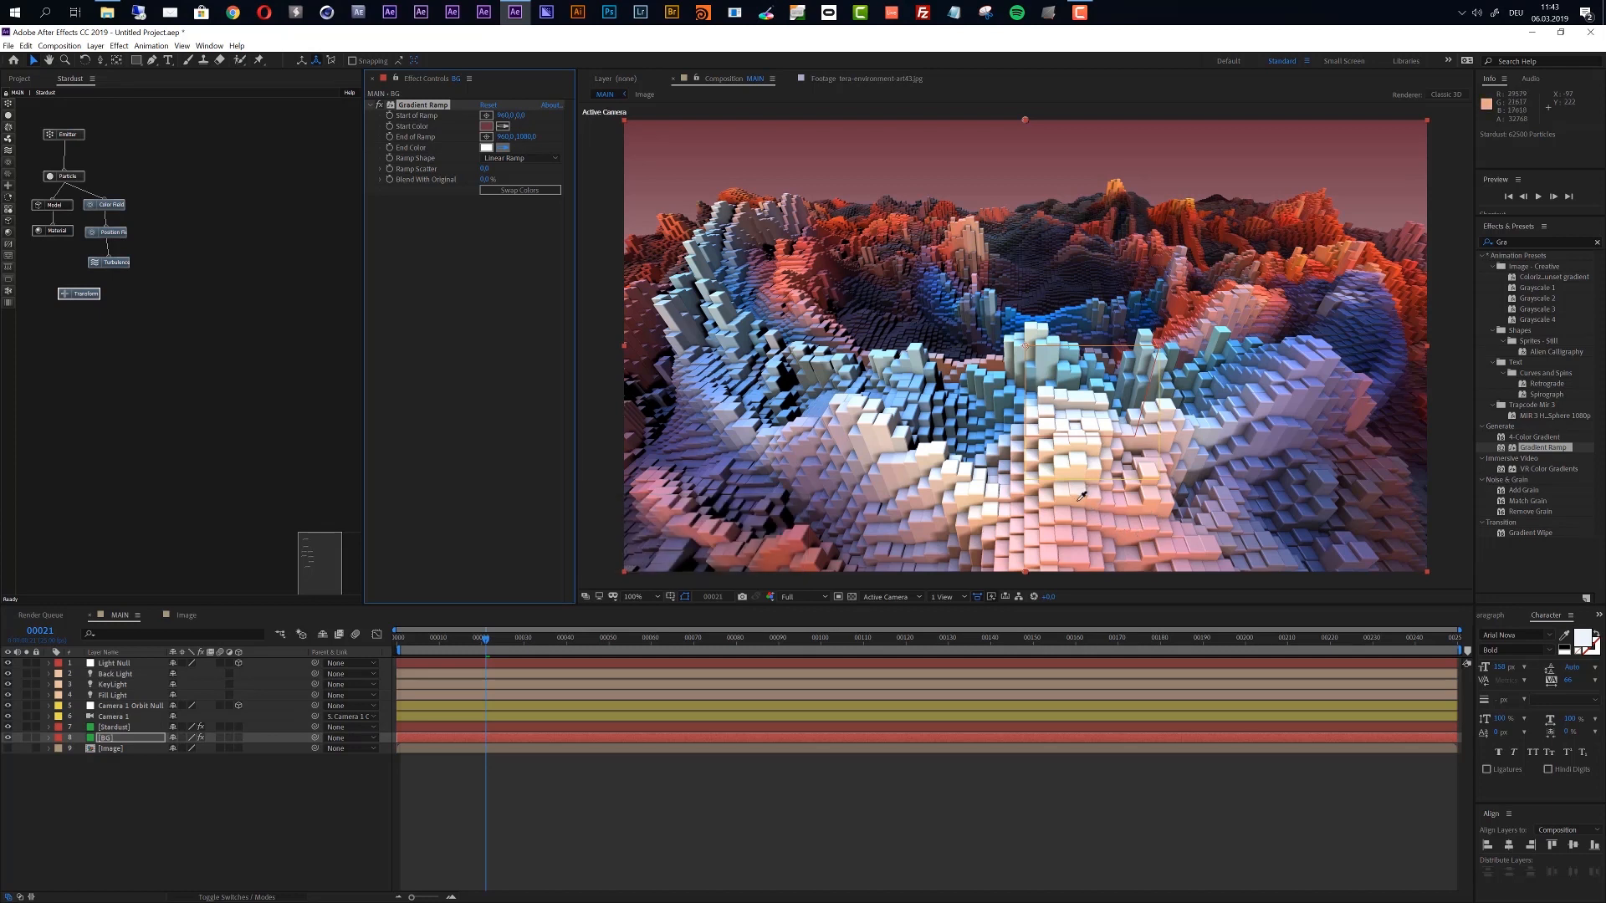
click(1054, 533)
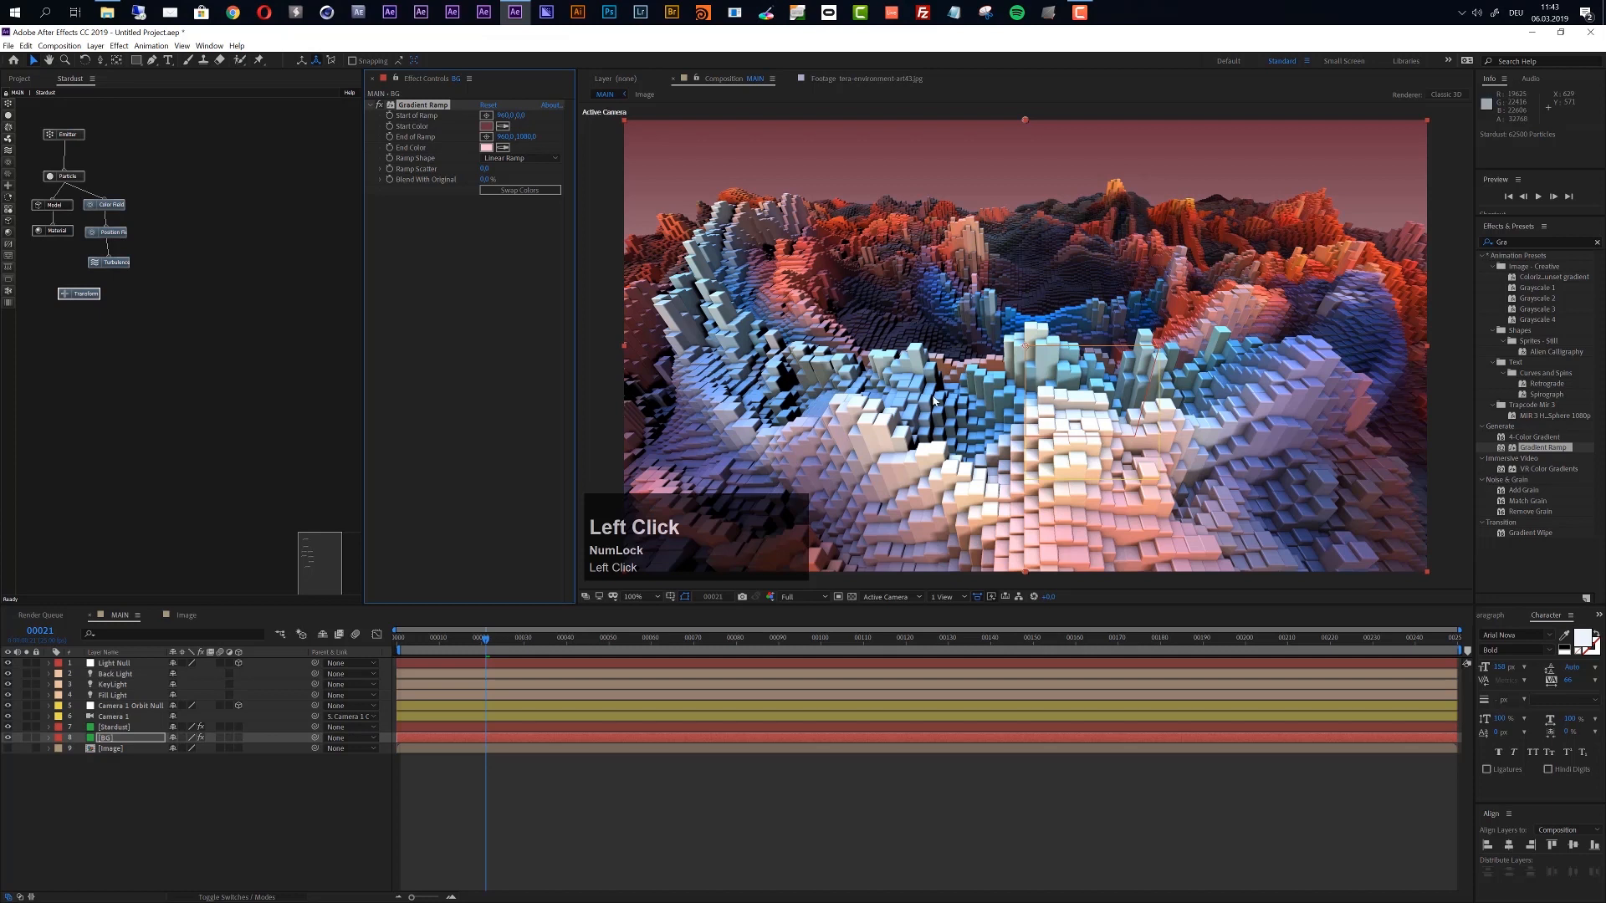
click(503, 148)
click(1304, 266)
Raise the ramp's end point to about a third of the frame height and change its End Color to a pale peach
scroll(1027, 465, down, 2)
drag(1026, 460, 1028, 310)
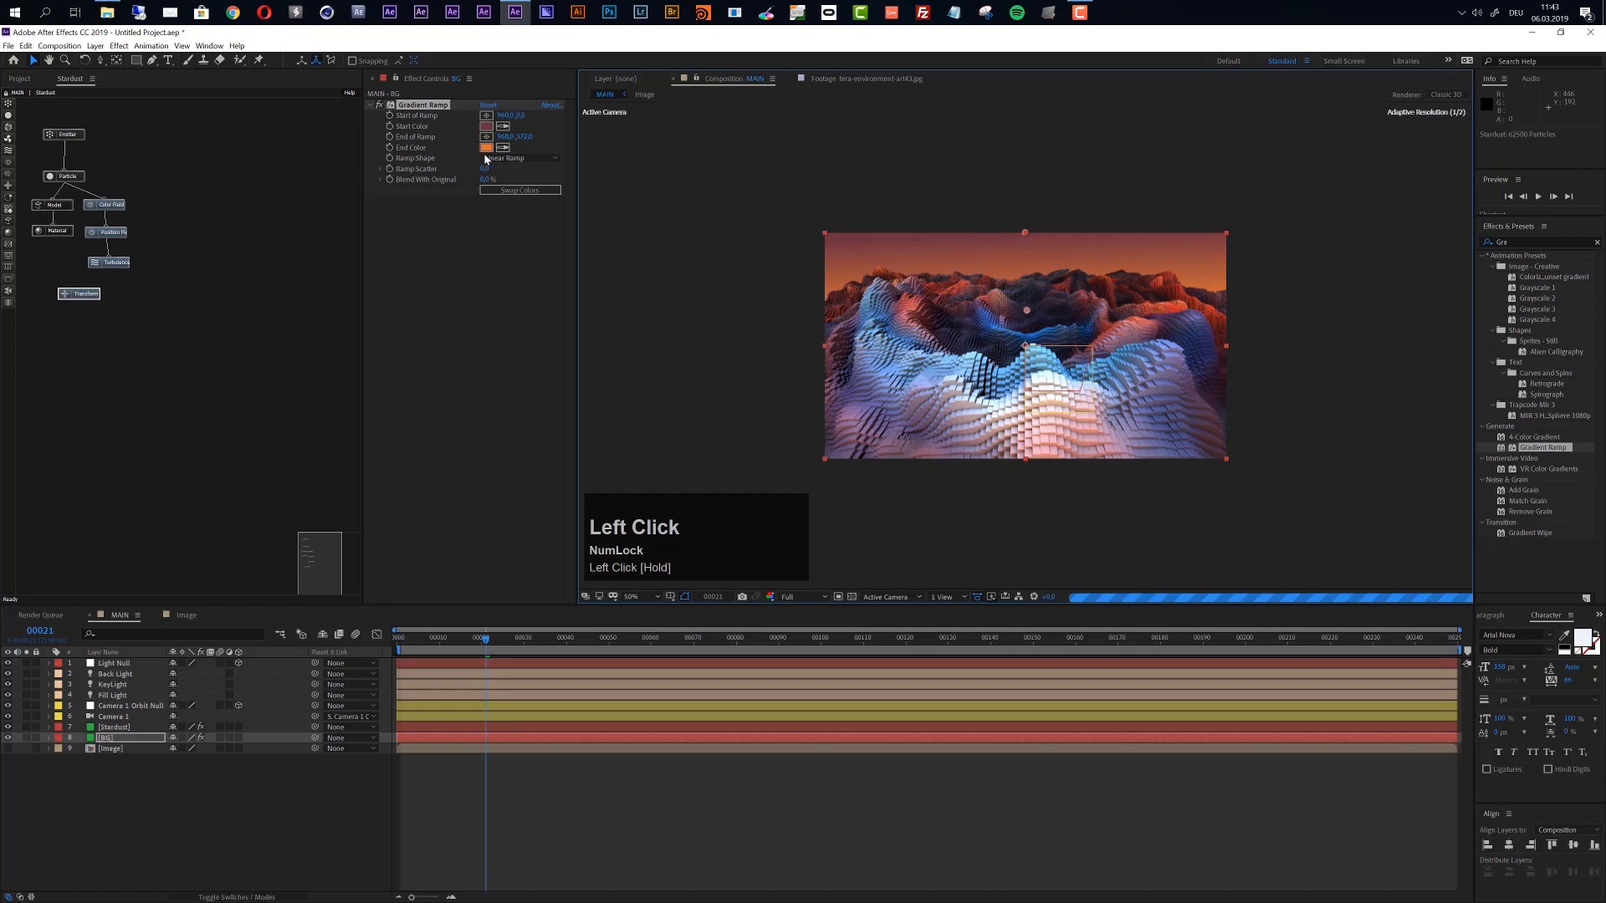
click(486, 148)
drag(65, 100, 81, 99)
click(290, 96)
Place the ramp's start point just above the frame and its end point slightly below the frame's centre
drag(1028, 314, 1045, 351)
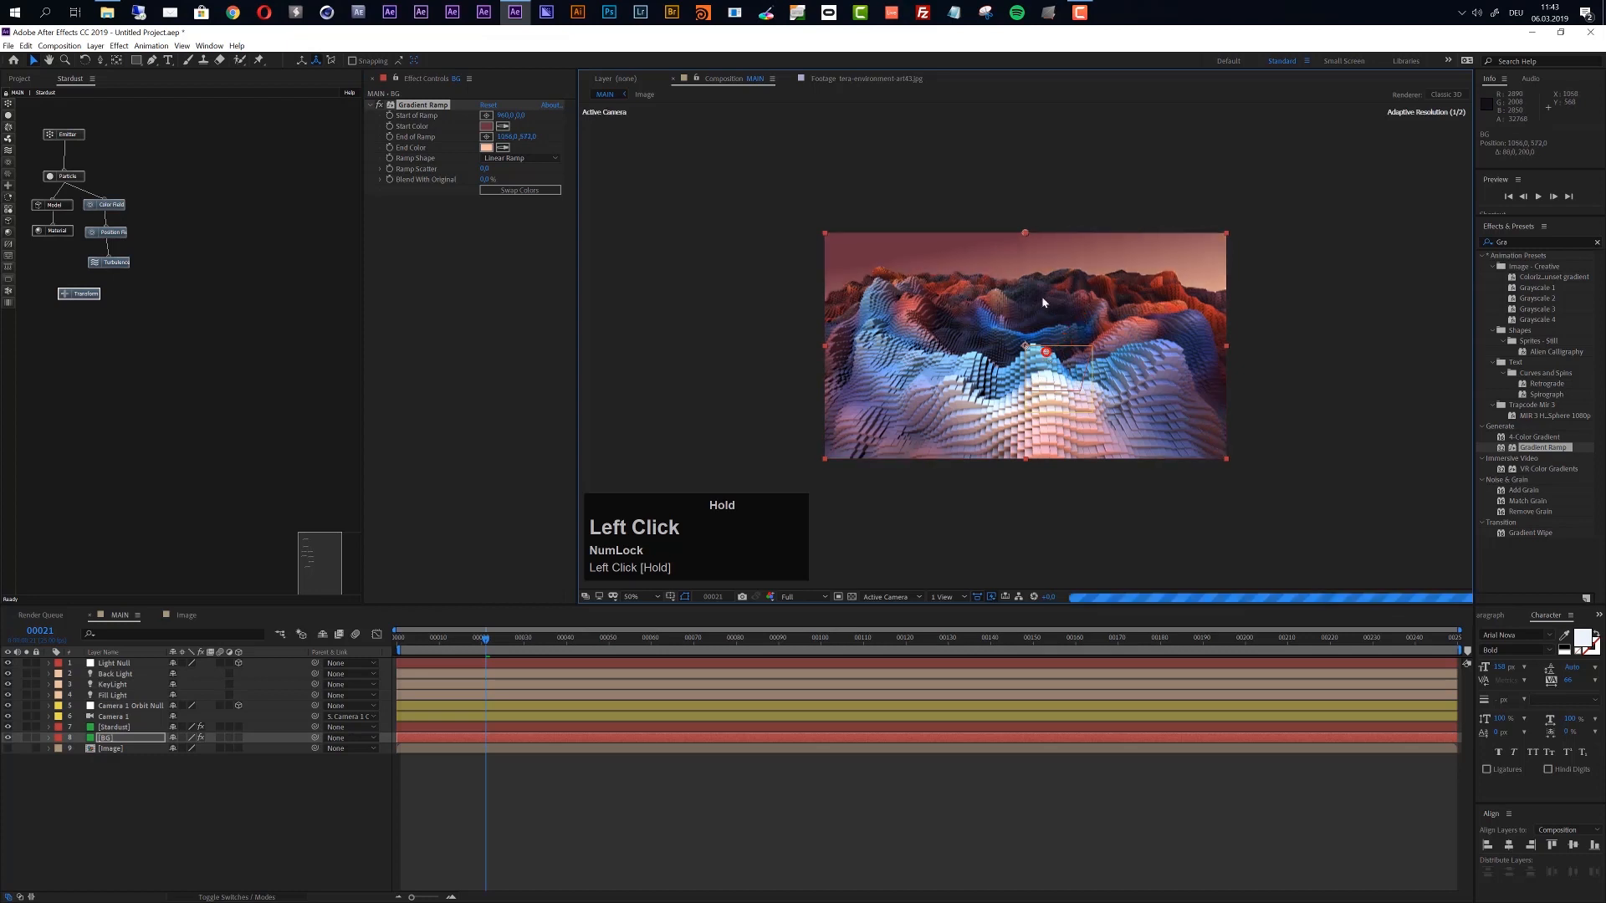
drag(1024, 234, 1007, 204)
scroll(1070, 319, up, 2)
scroll(1069, 320, down, 2)
drag(1045, 355, 1014, 365)
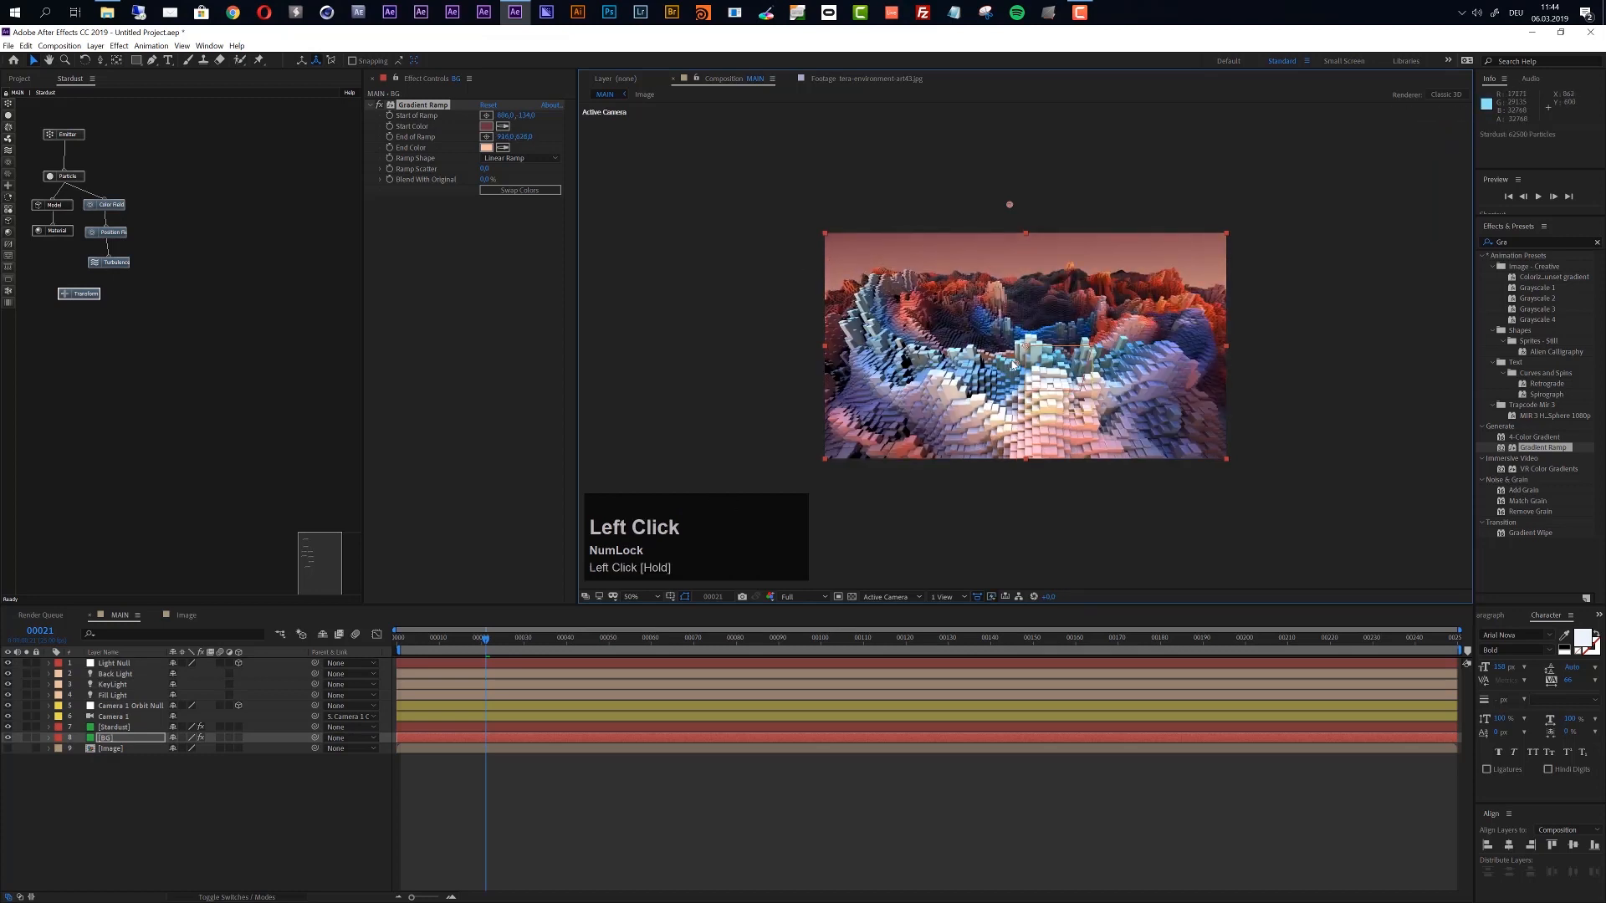
scroll(1014, 365, up, 2)
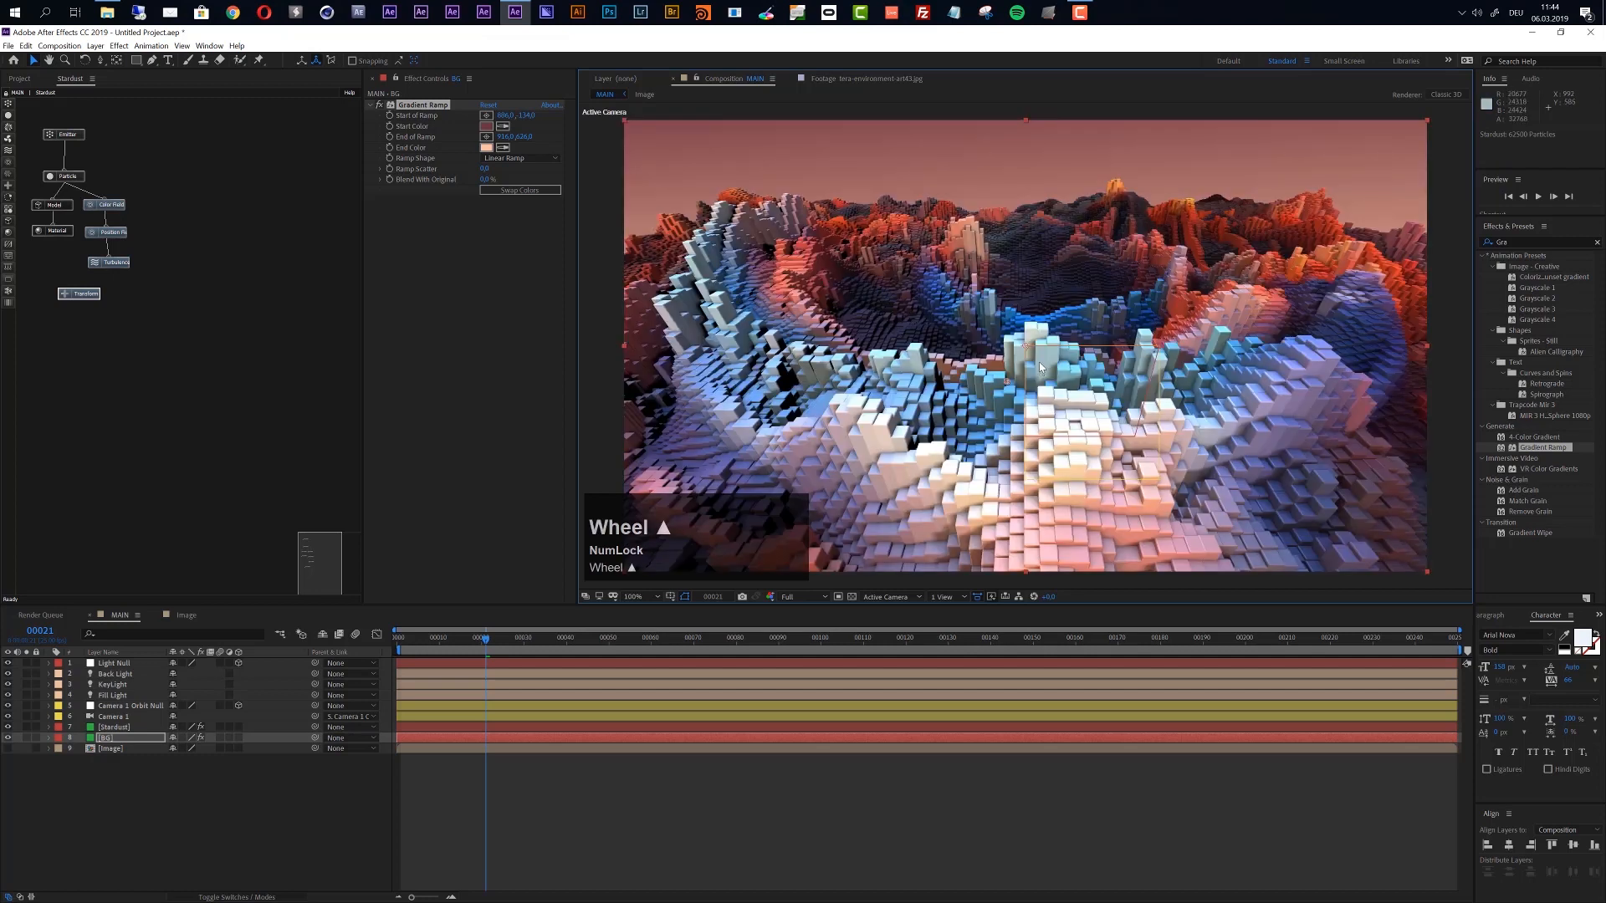
scroll(1041, 368, down, 2)
scroll(1059, 377, up, 2)
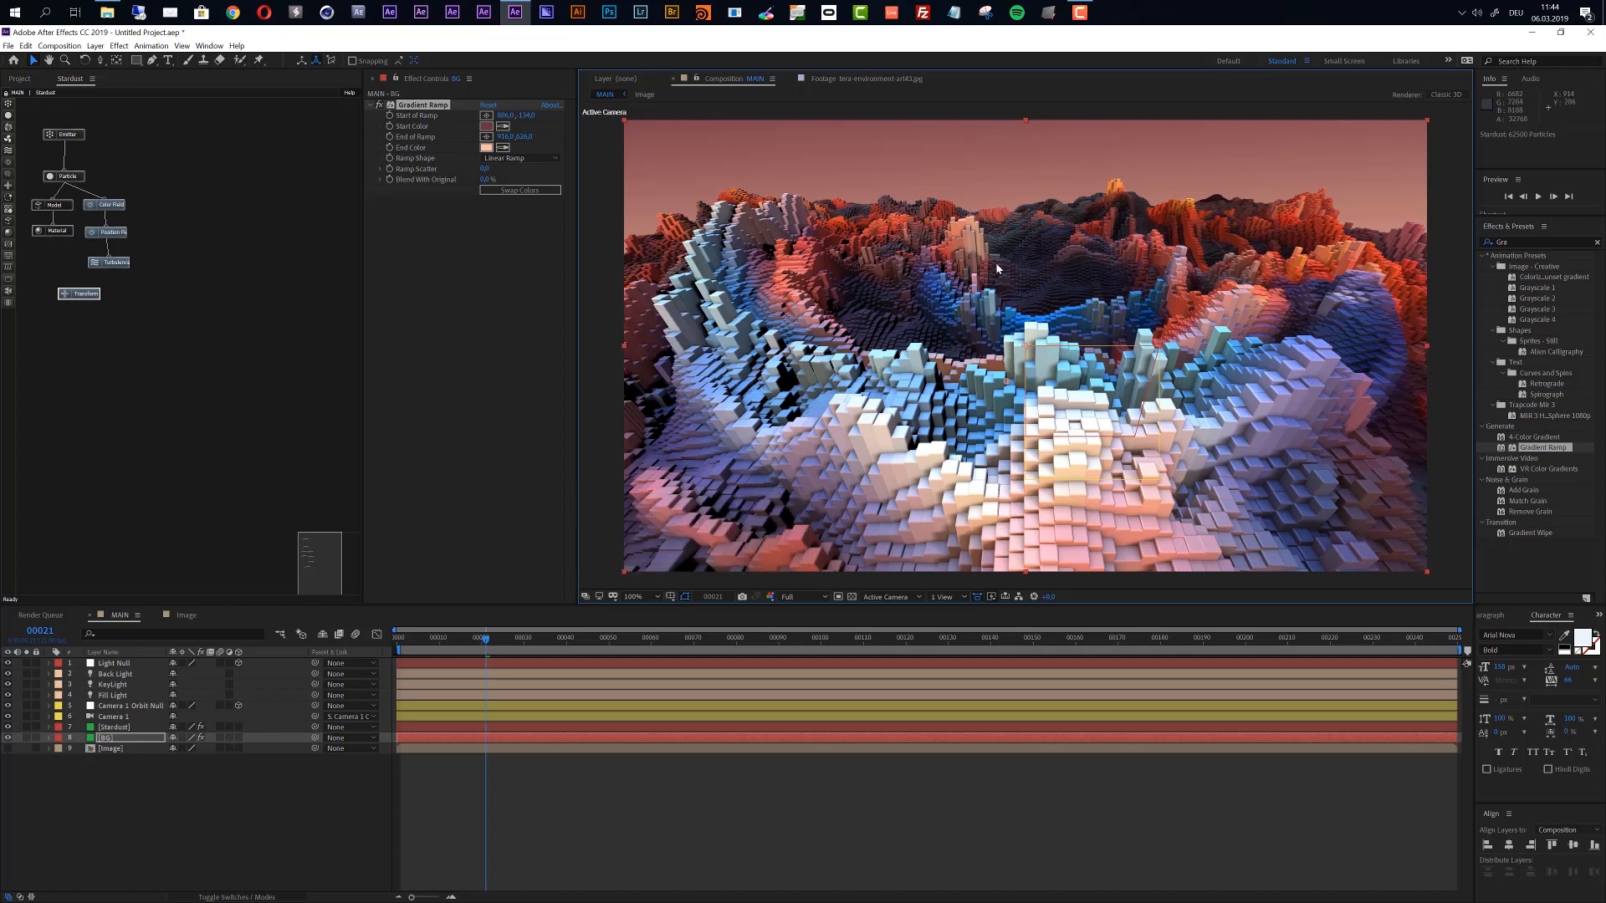
Turn on Depth of Field for Camera 1 and set its Focus Distance to 150 pixels
click(113, 717)
key(a)
key(a)
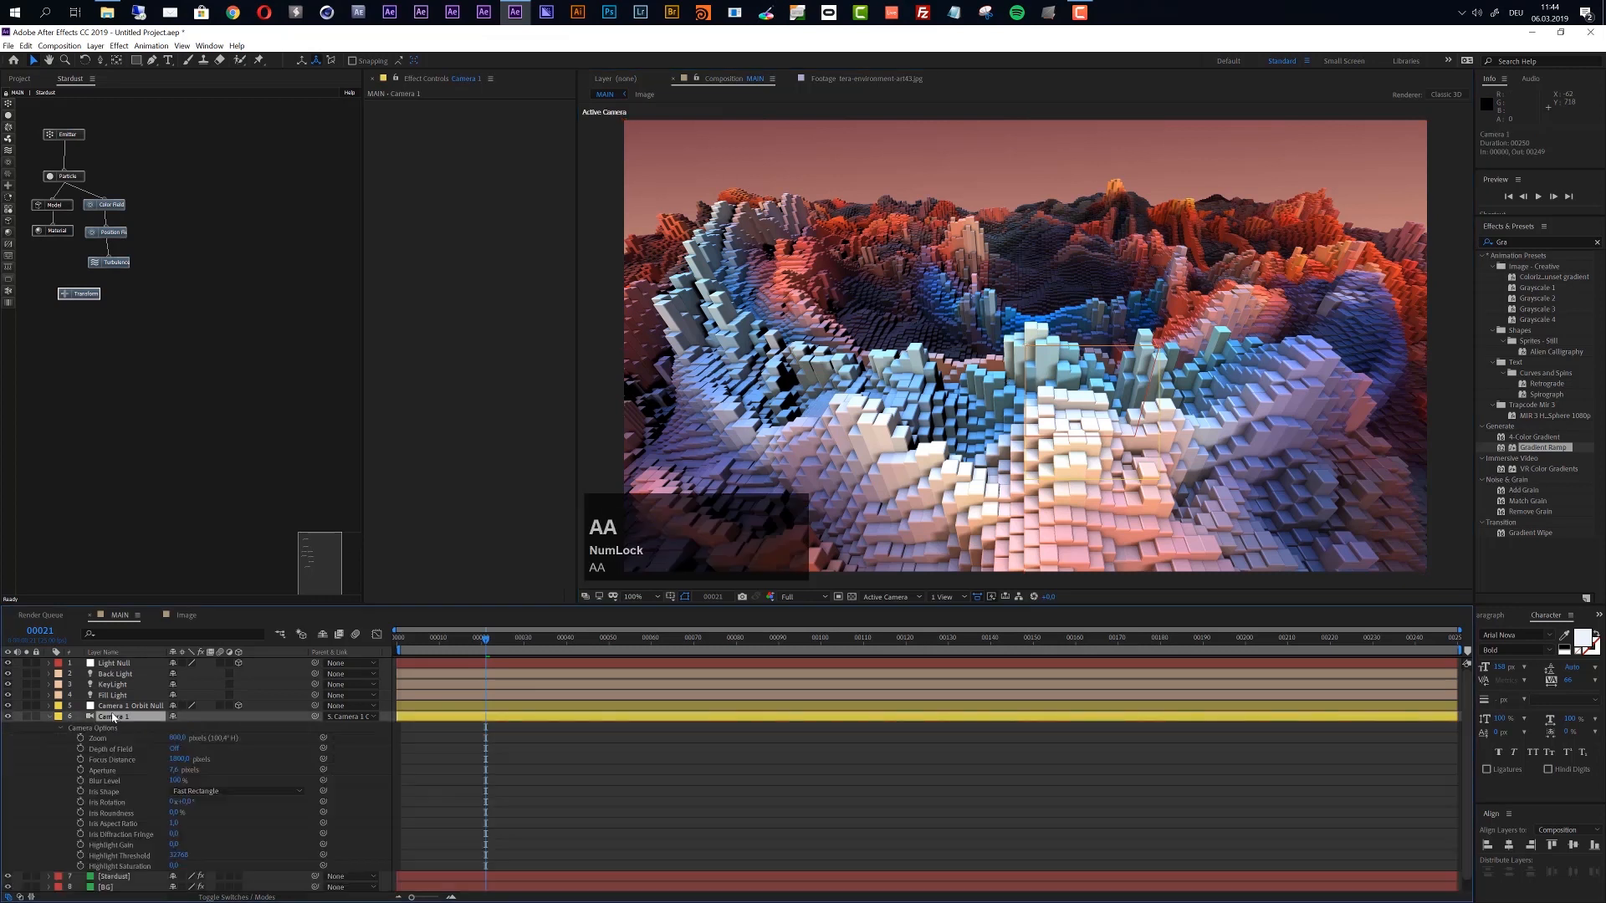
click(174, 749)
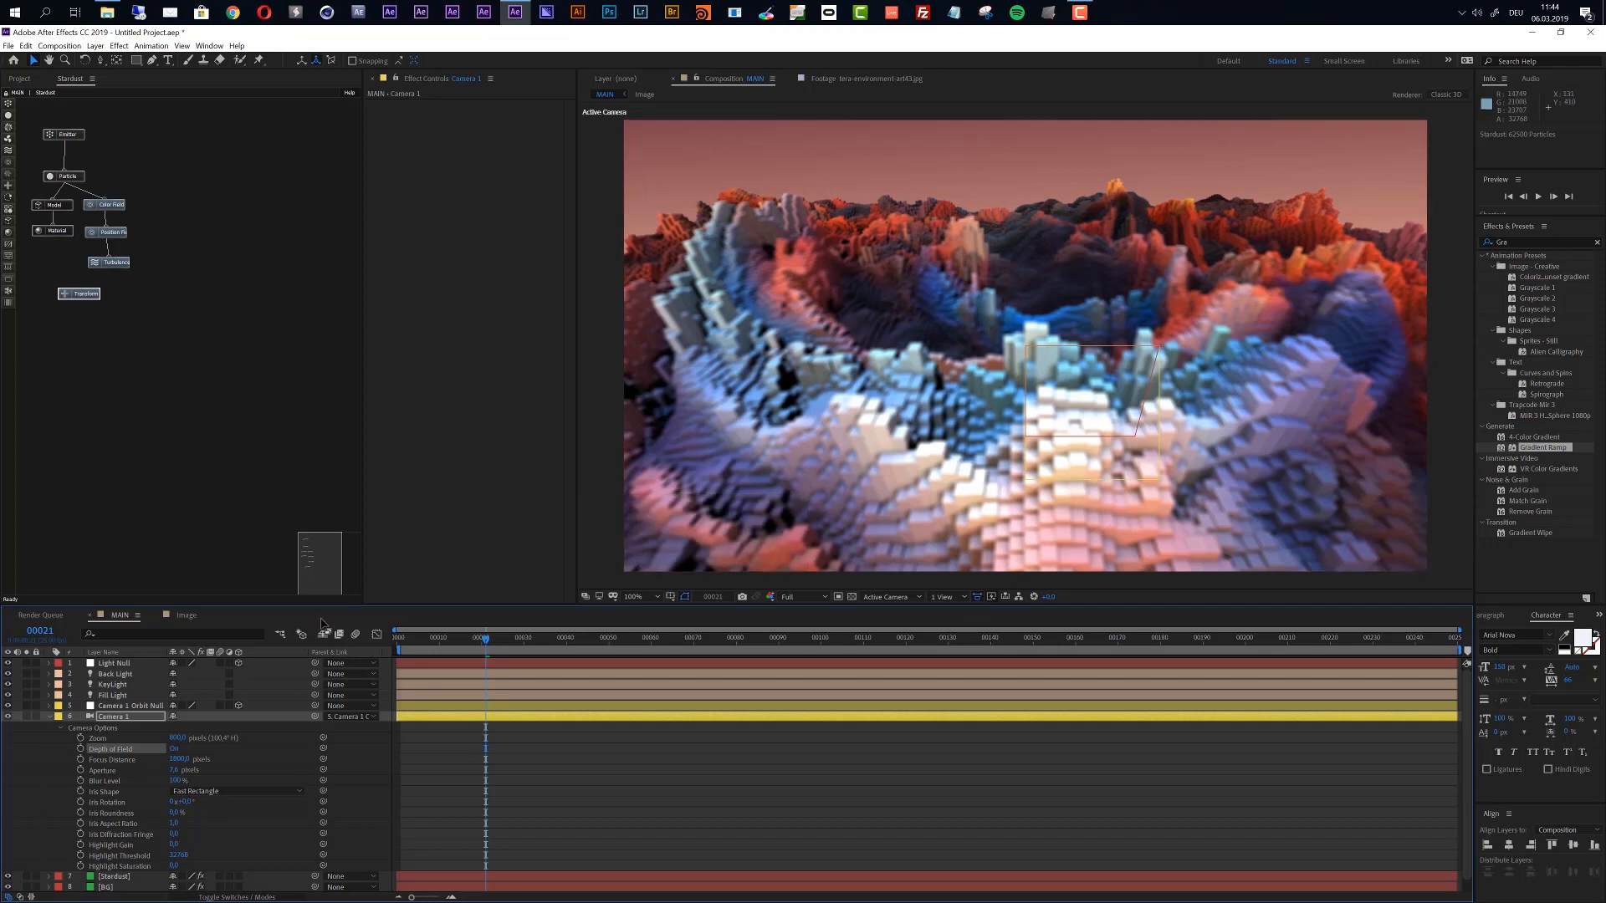
click(180, 760)
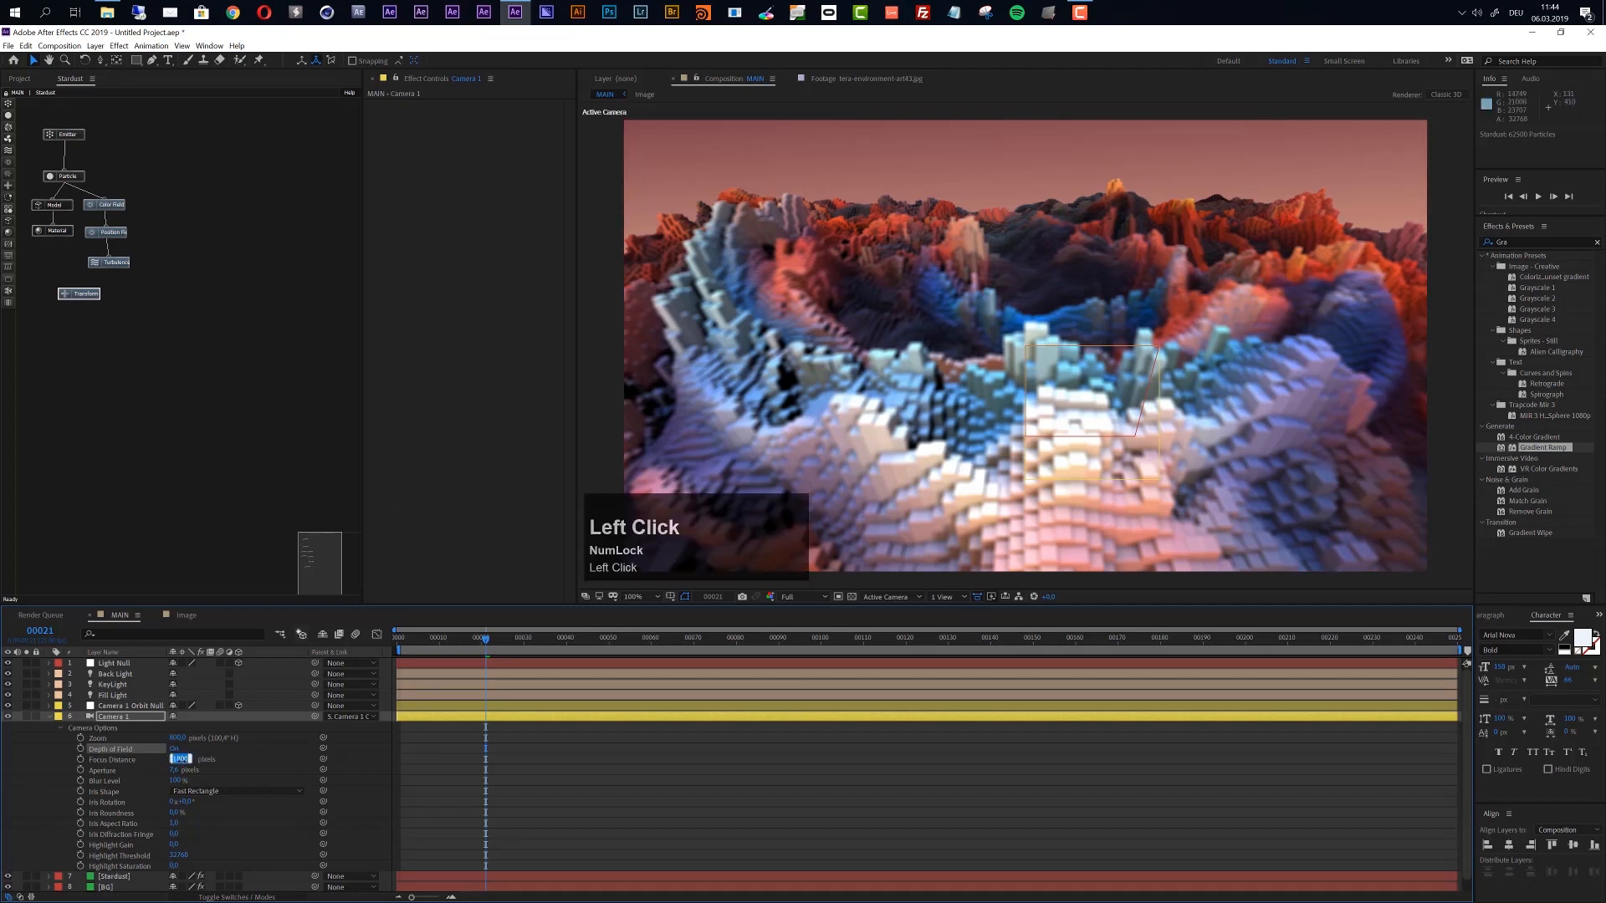
text(150)
key(Return)
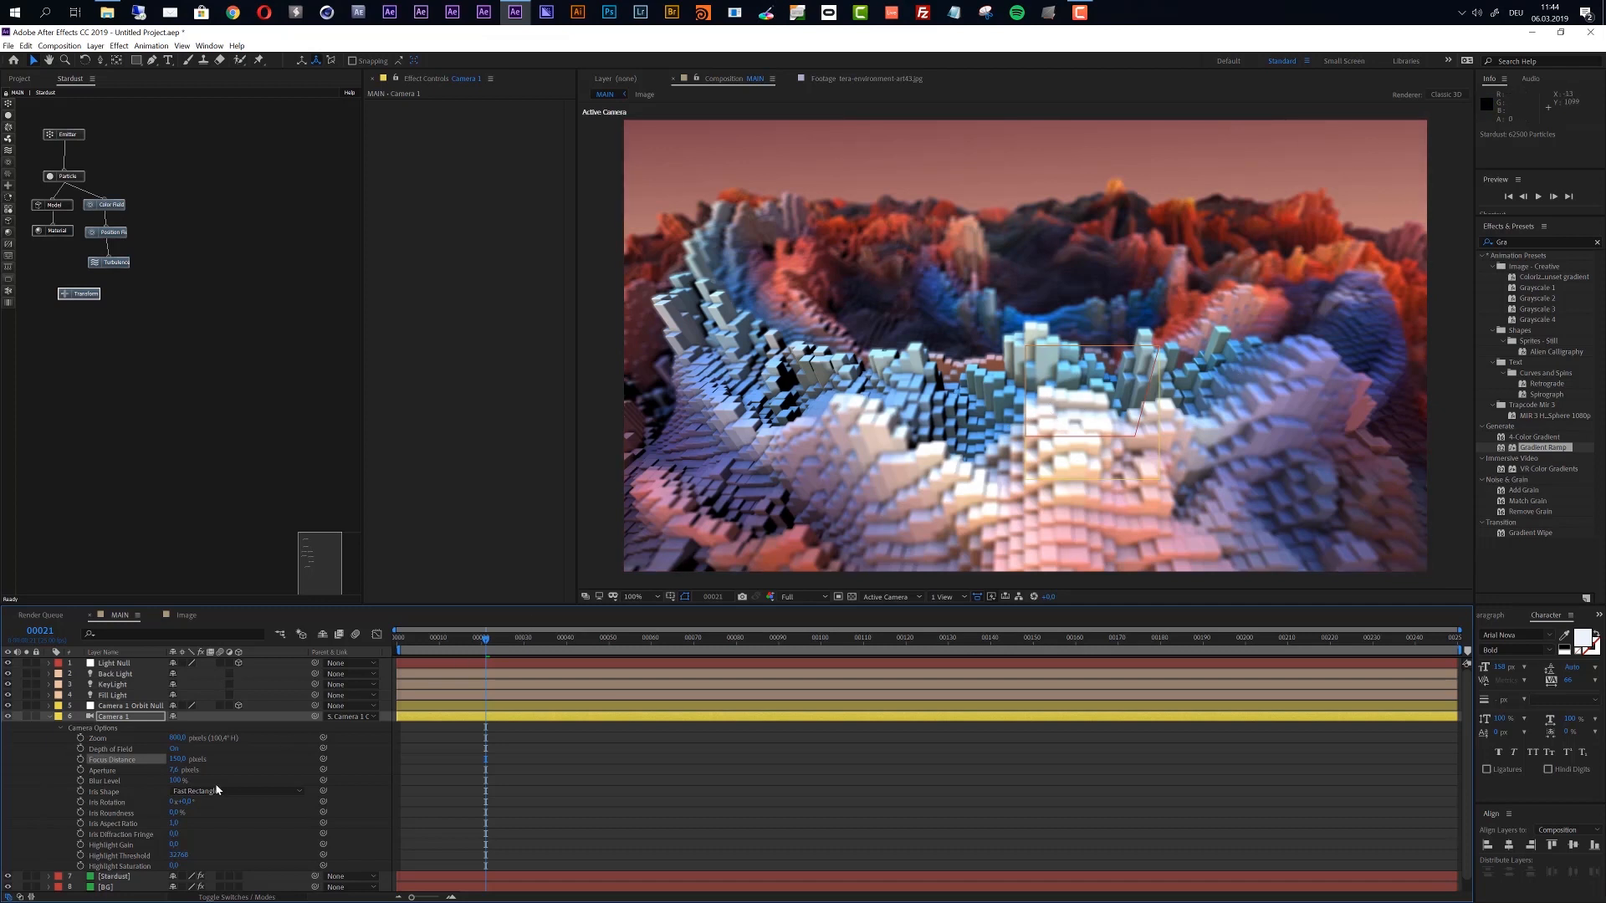
Reduce Camera 1's Focus Distance to 100 pixels to focus on the foreground cubes
click(179, 759)
text(100)
key(Return)
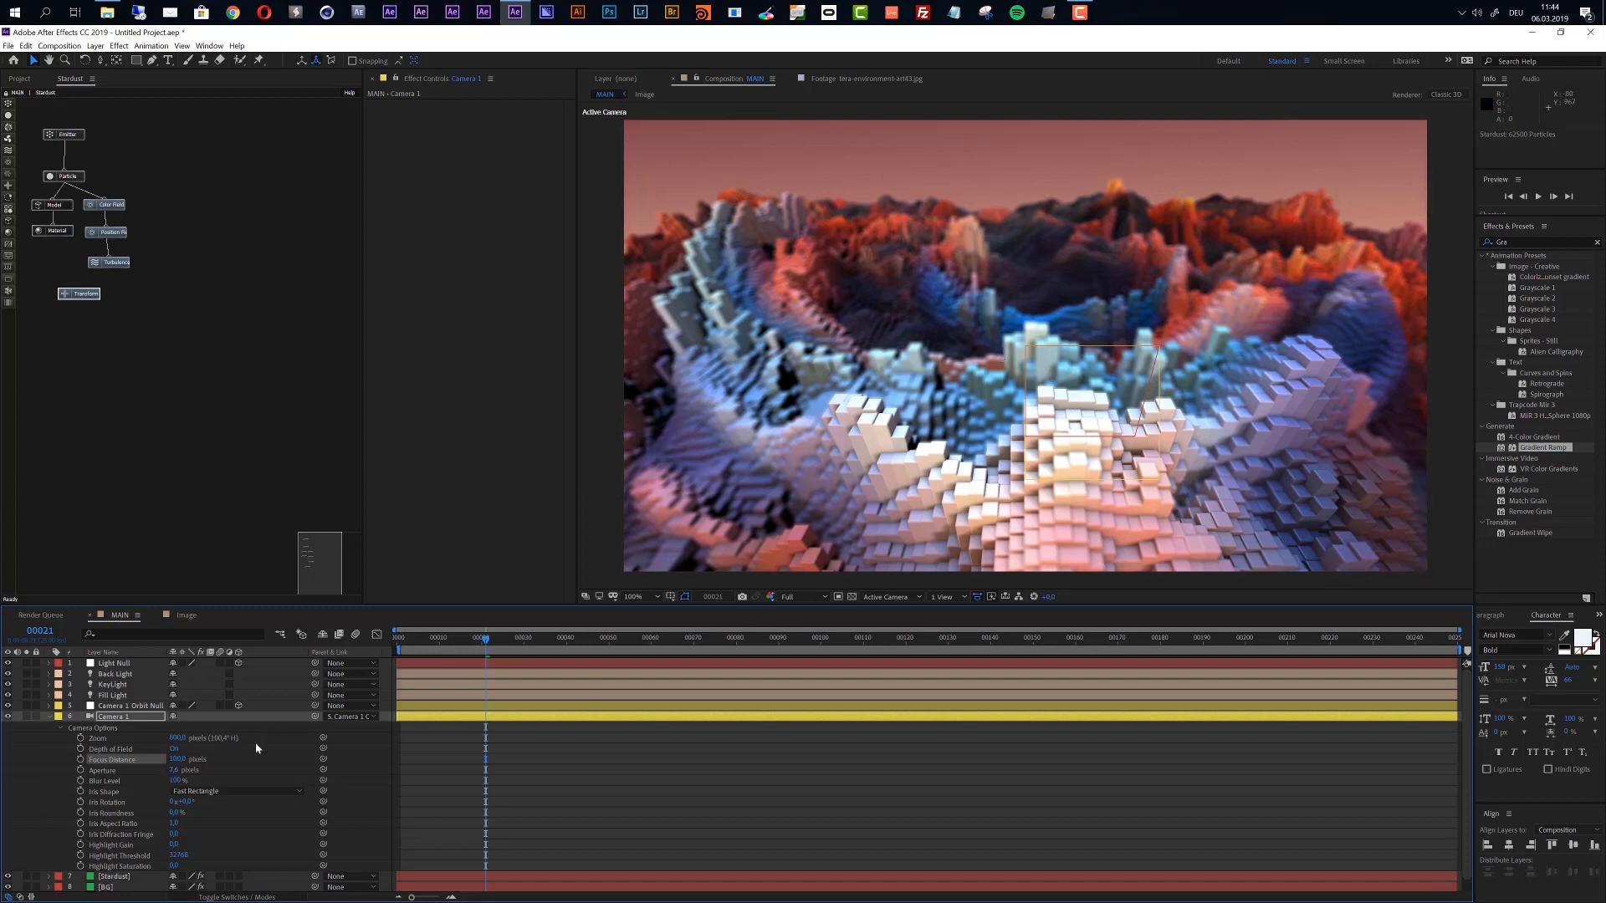
Lower Camera 1's Aperture to soften the blur, trying 3 pixels before settling on 2
click(174, 770)
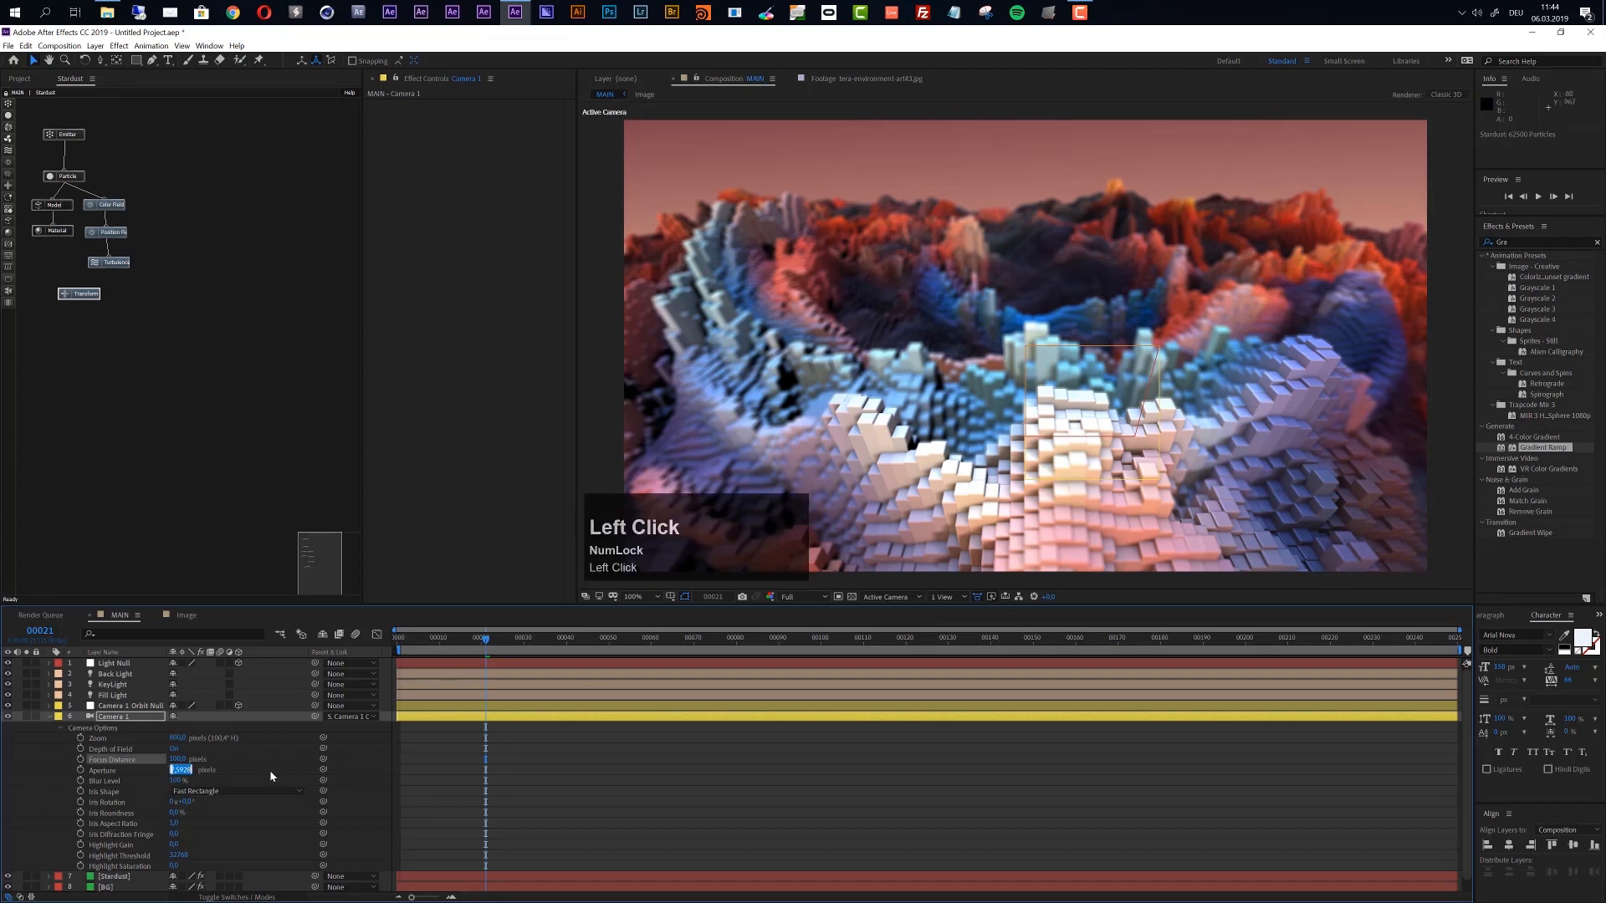
text(3)
key(Return)
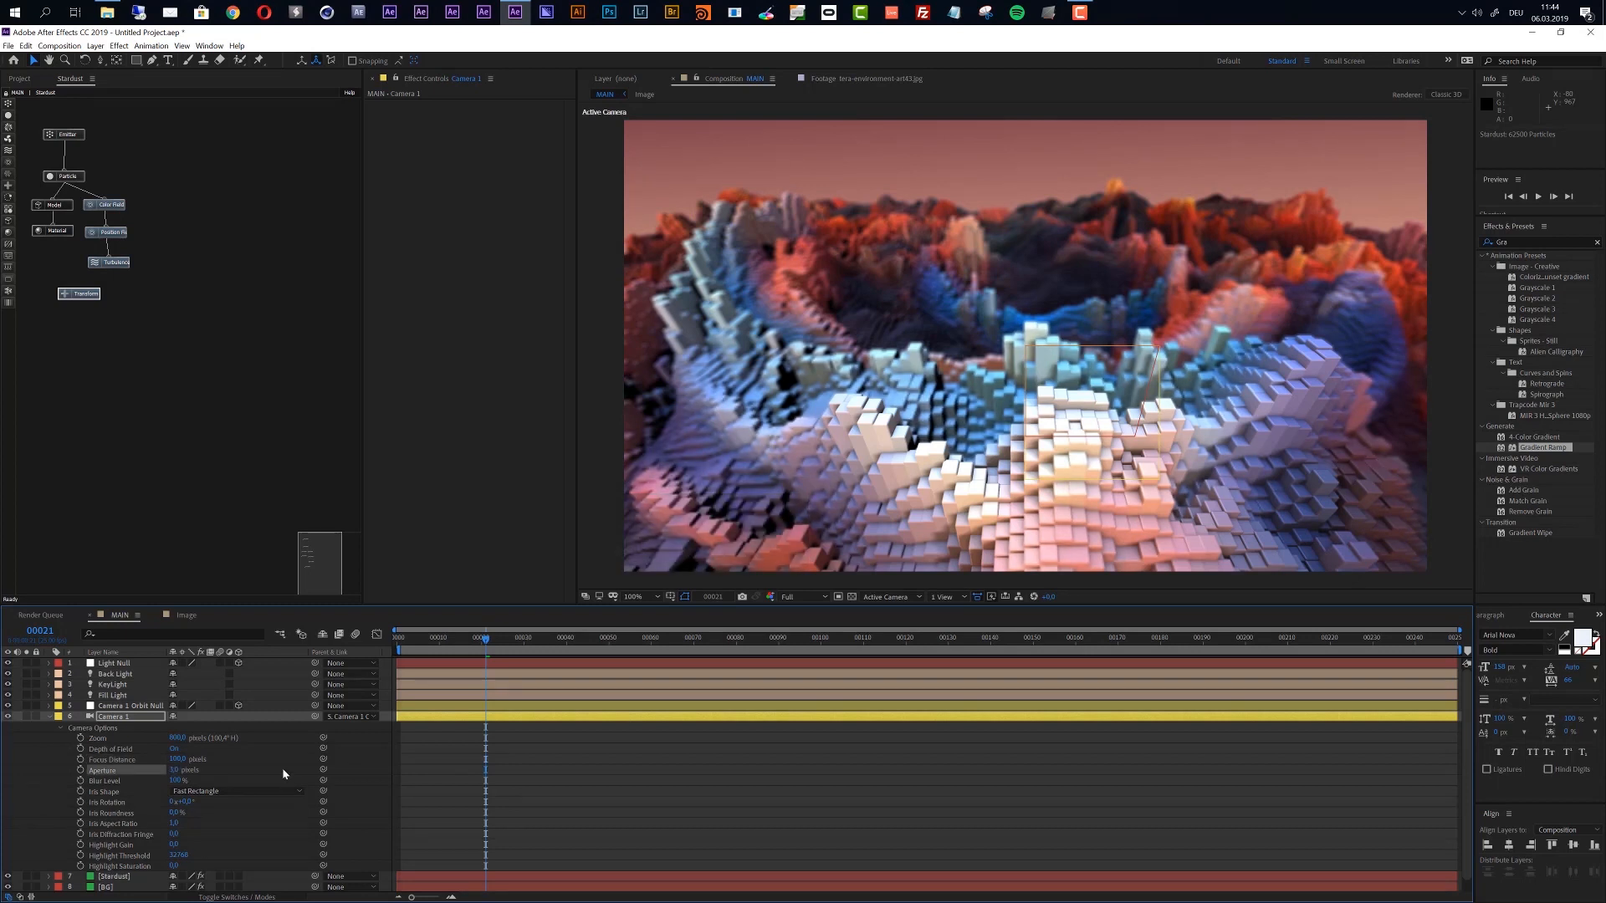
click(173, 771)
text(2)
click(261, 775)
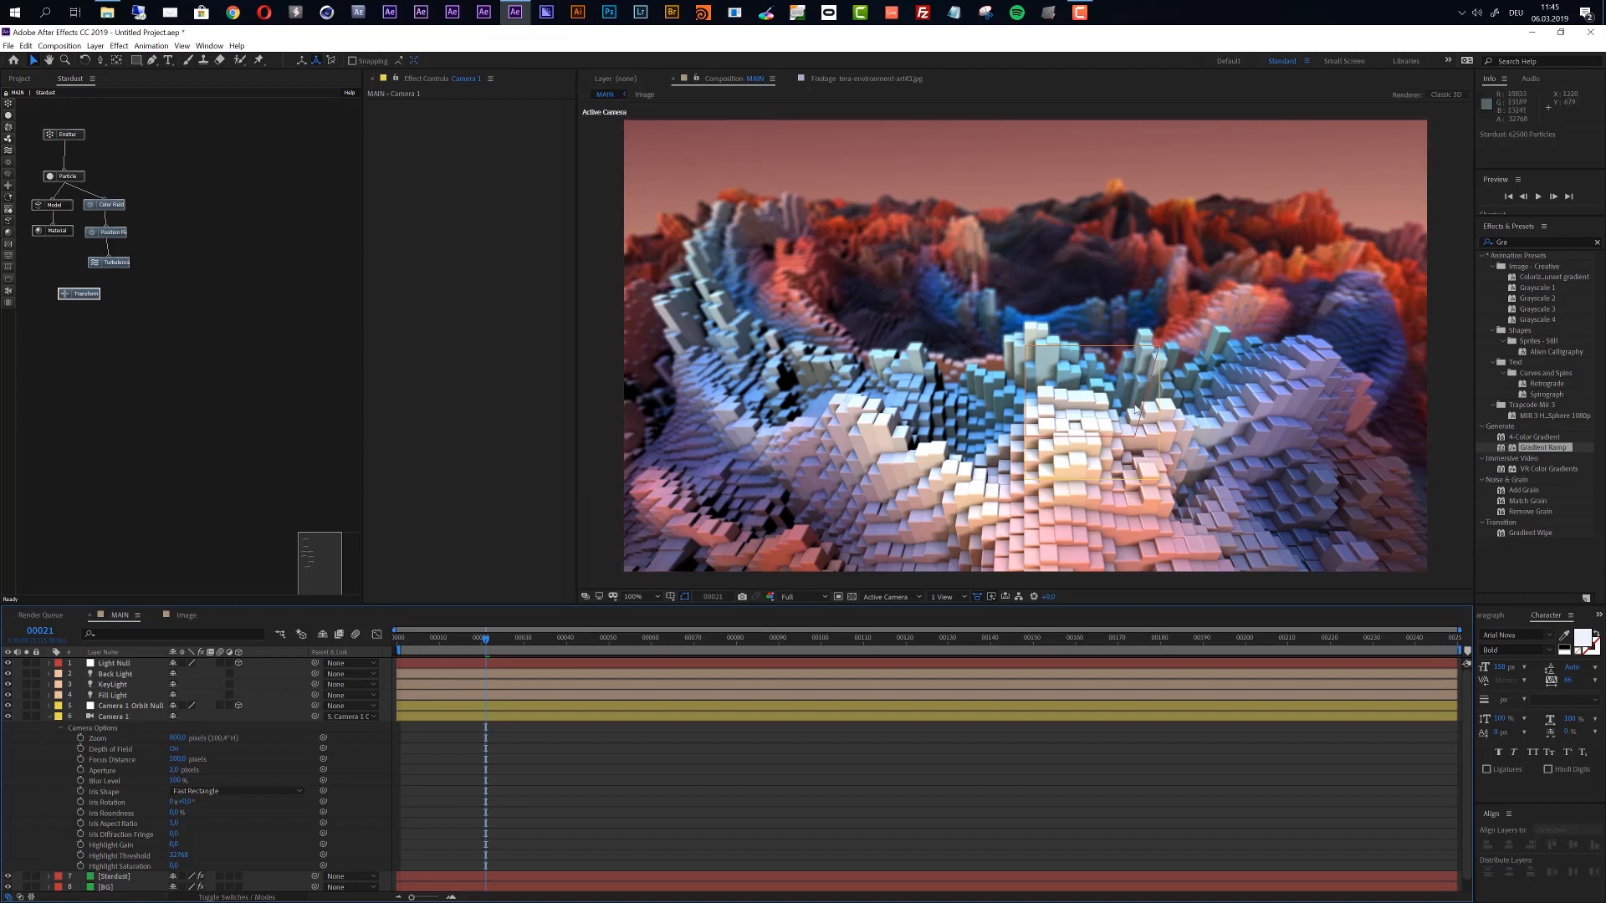
Set Position Y of the Stardust Transform node to 75
click(82, 294)
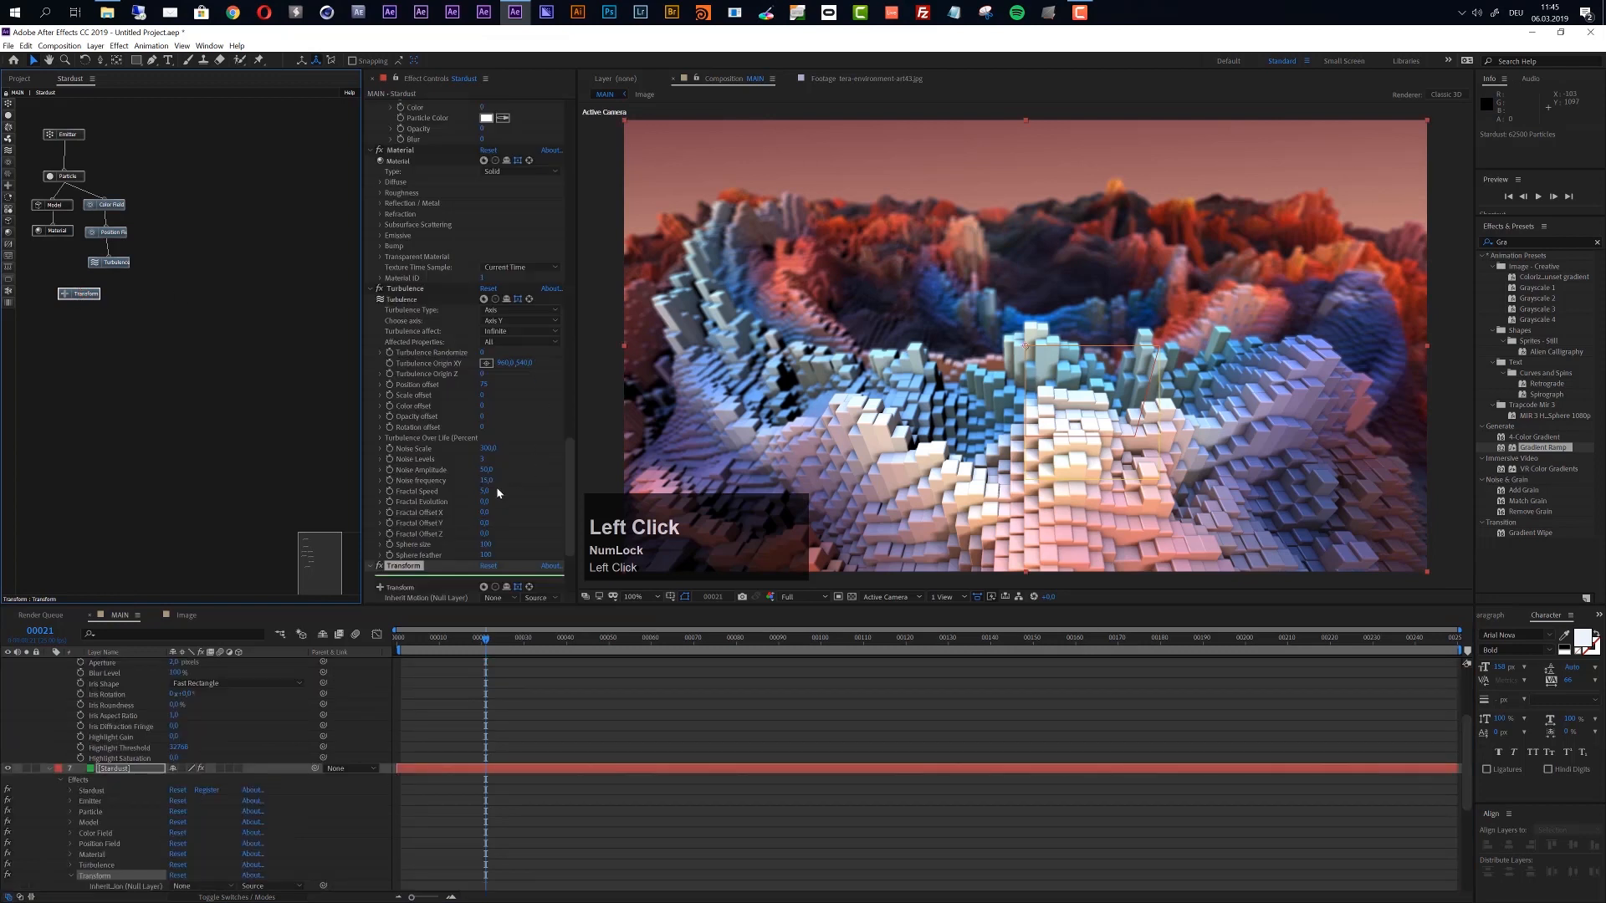
drag(570, 463, 569, 477)
click(489, 559)
text(75)
key(Return)
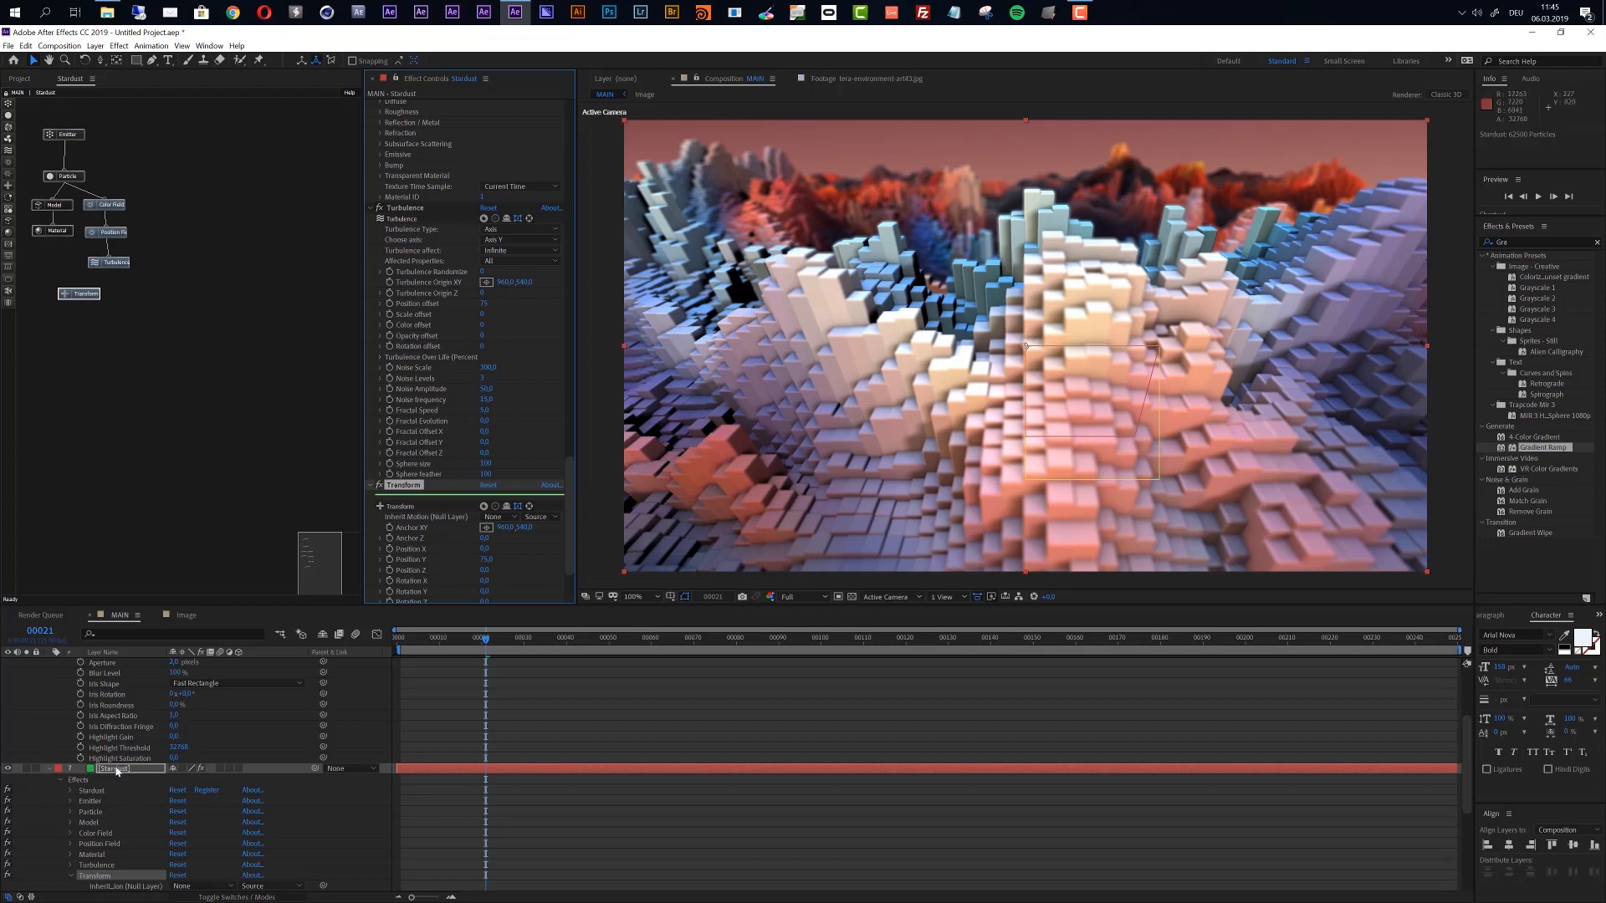
Set Camera 1's Focus Distance to 75 pixels
scroll(117, 770, up, 3)
click(178, 747)
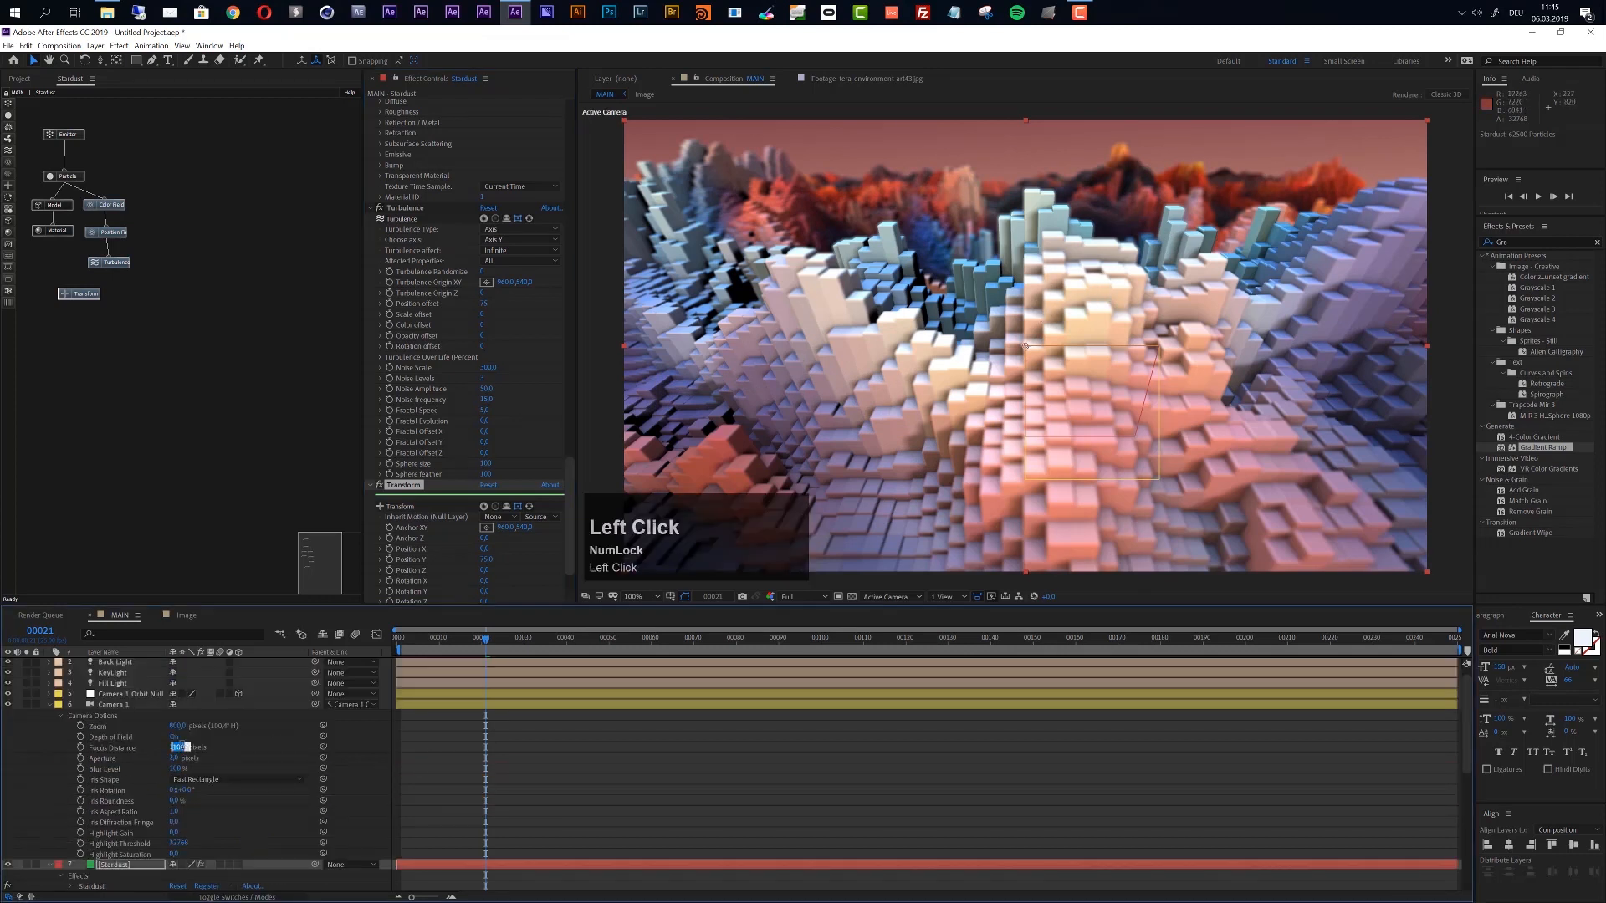
text(75)
key(Return)
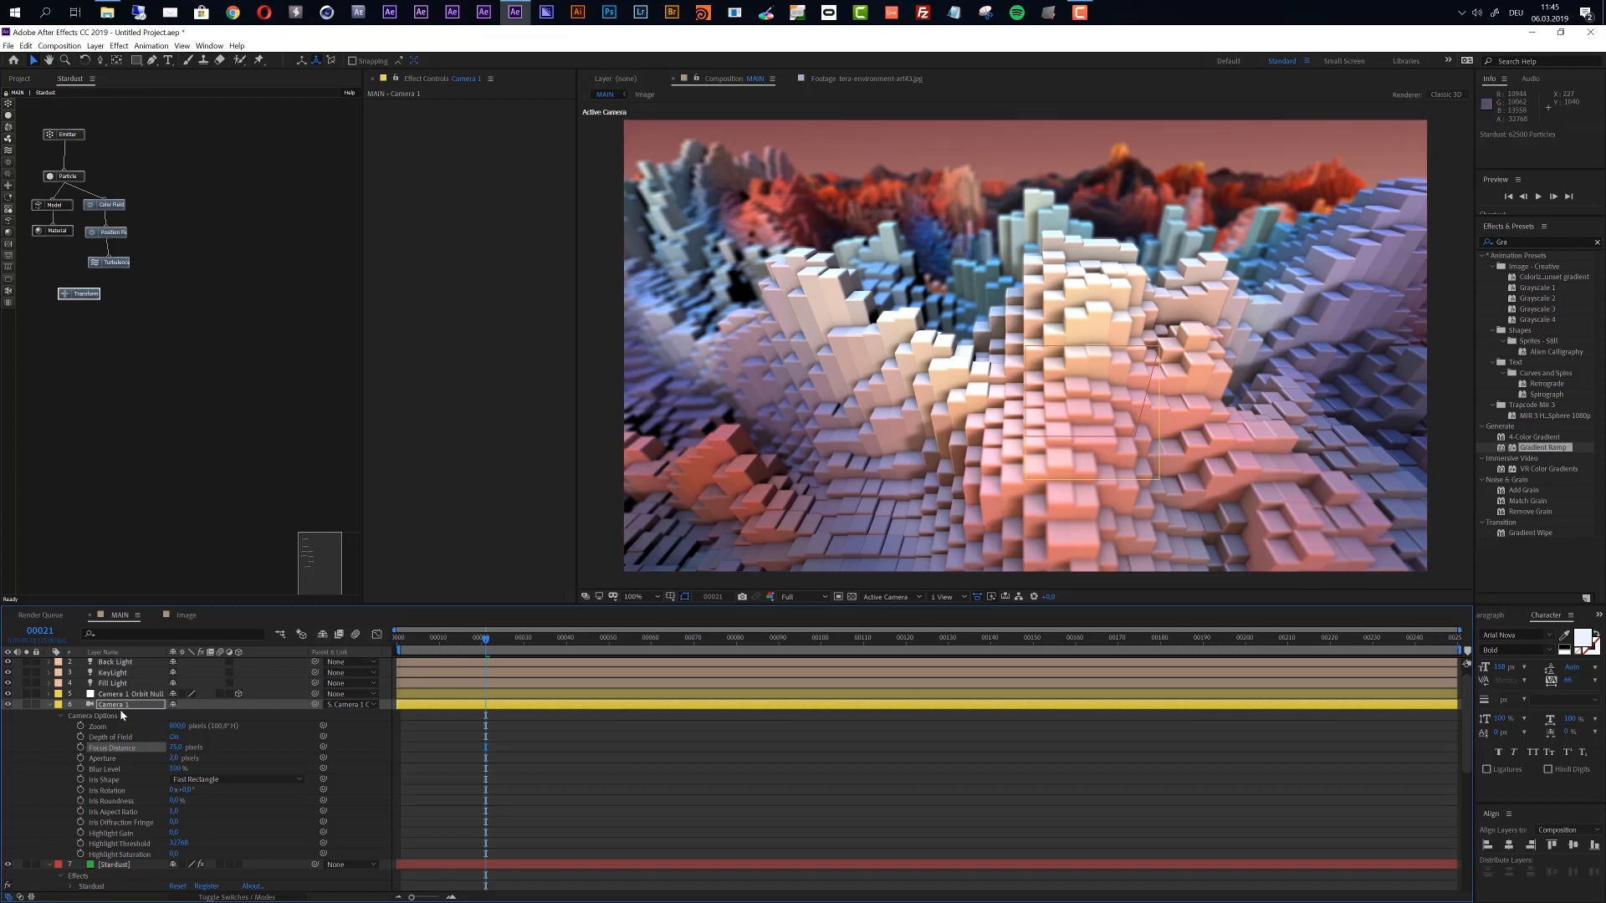
Add a Rotation Y keyframe of -3 on the Stardust Transform node at the first frame of the composition
click(131, 298)
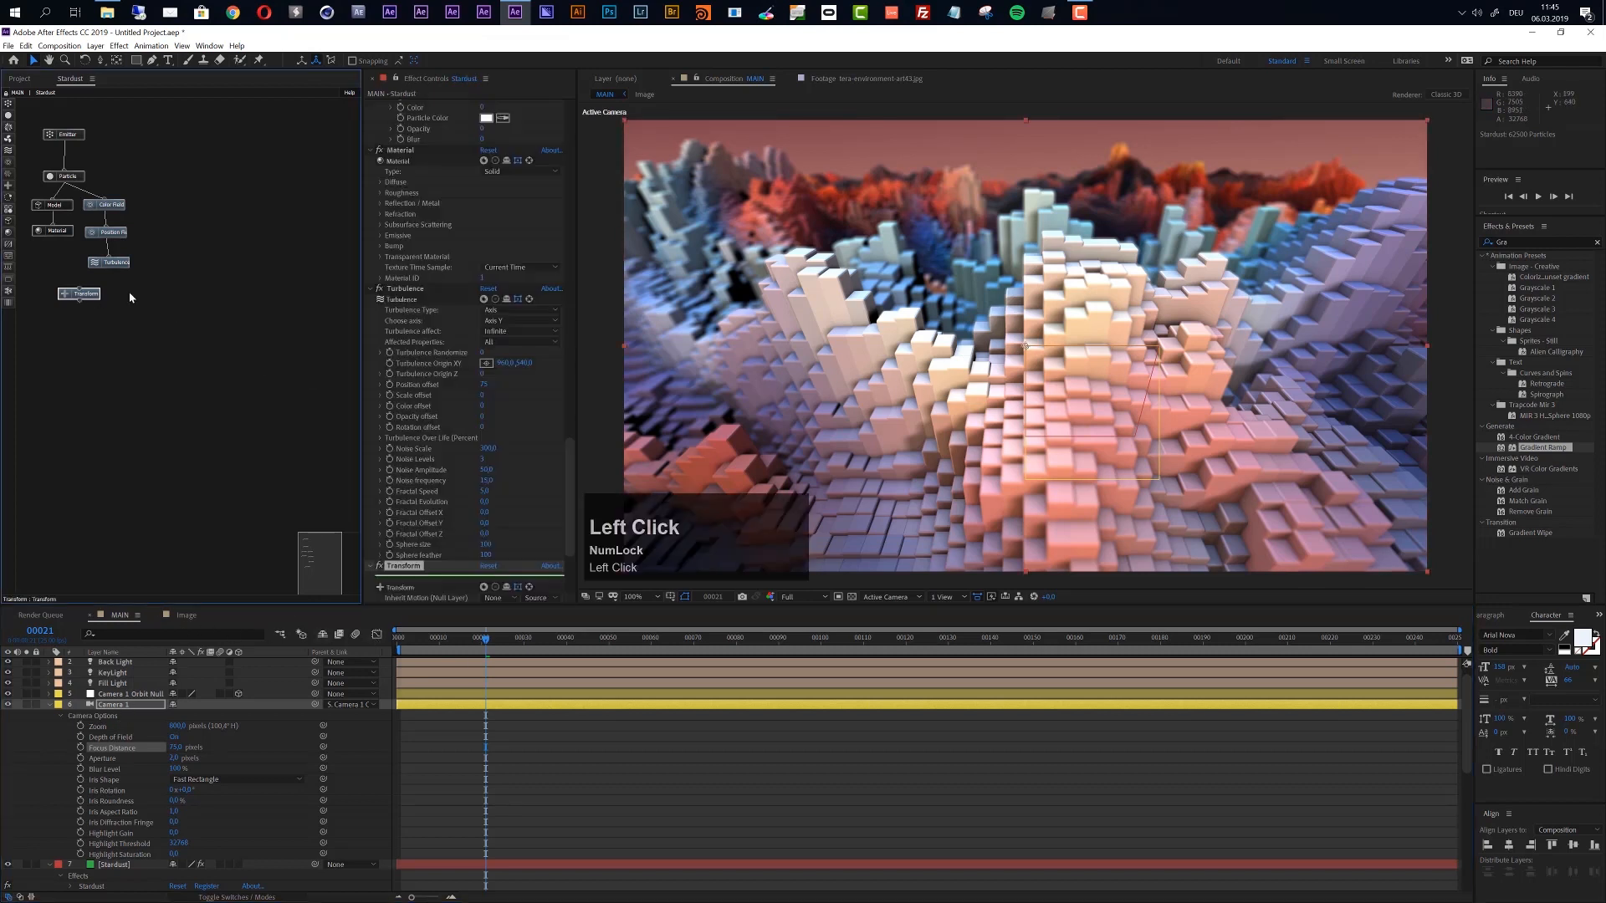
drag(572, 466, 569, 495)
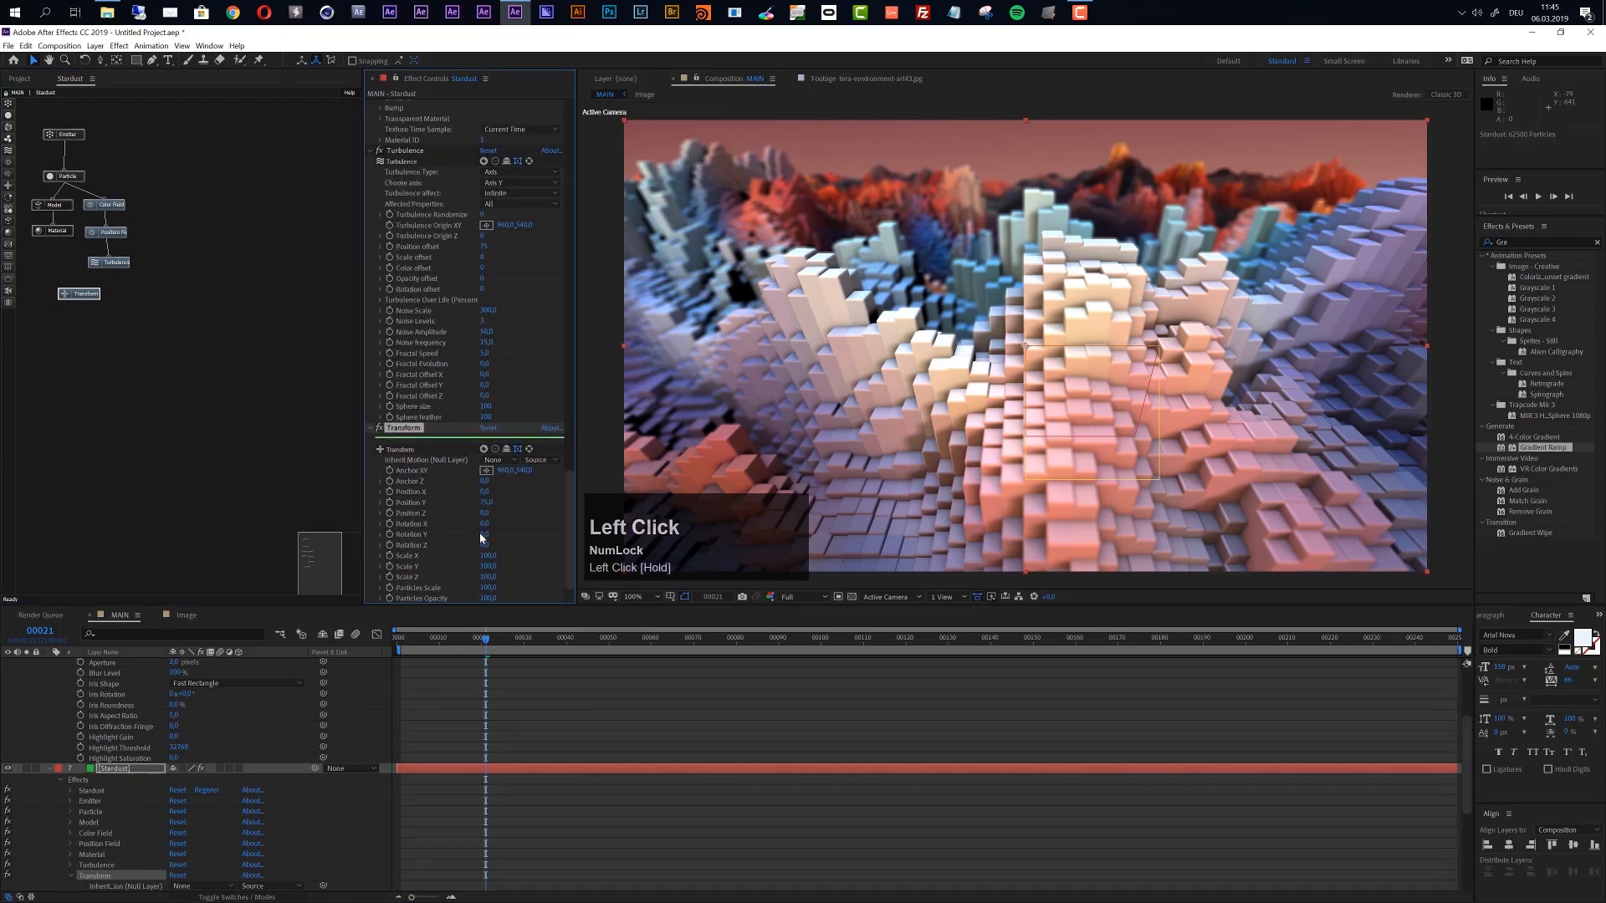
click(402, 635)
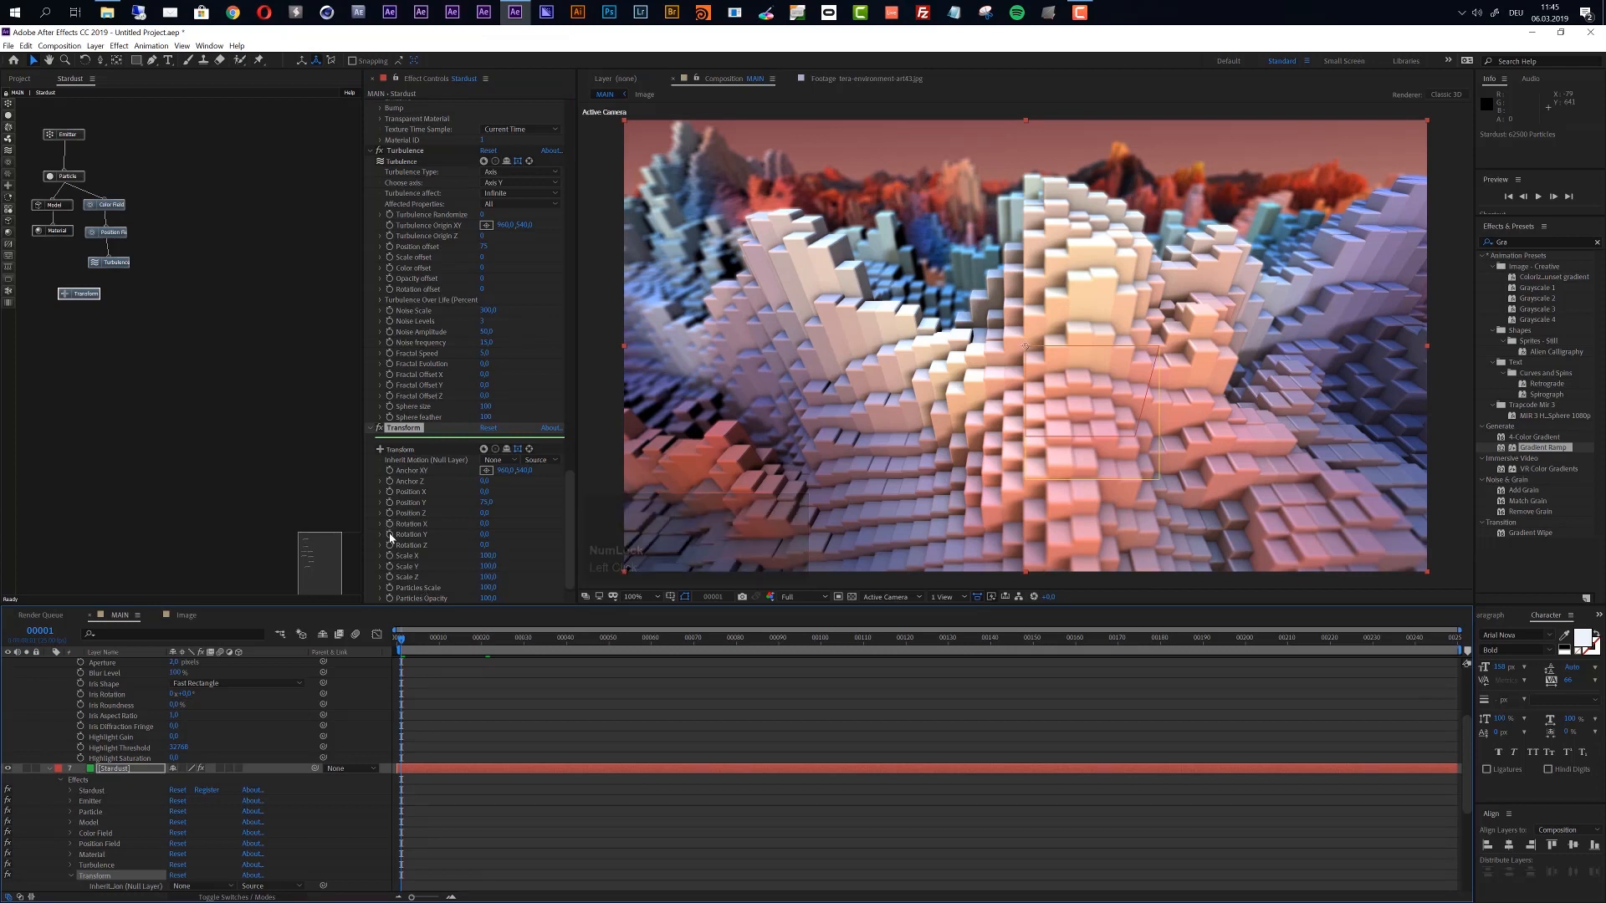
click(487, 535)
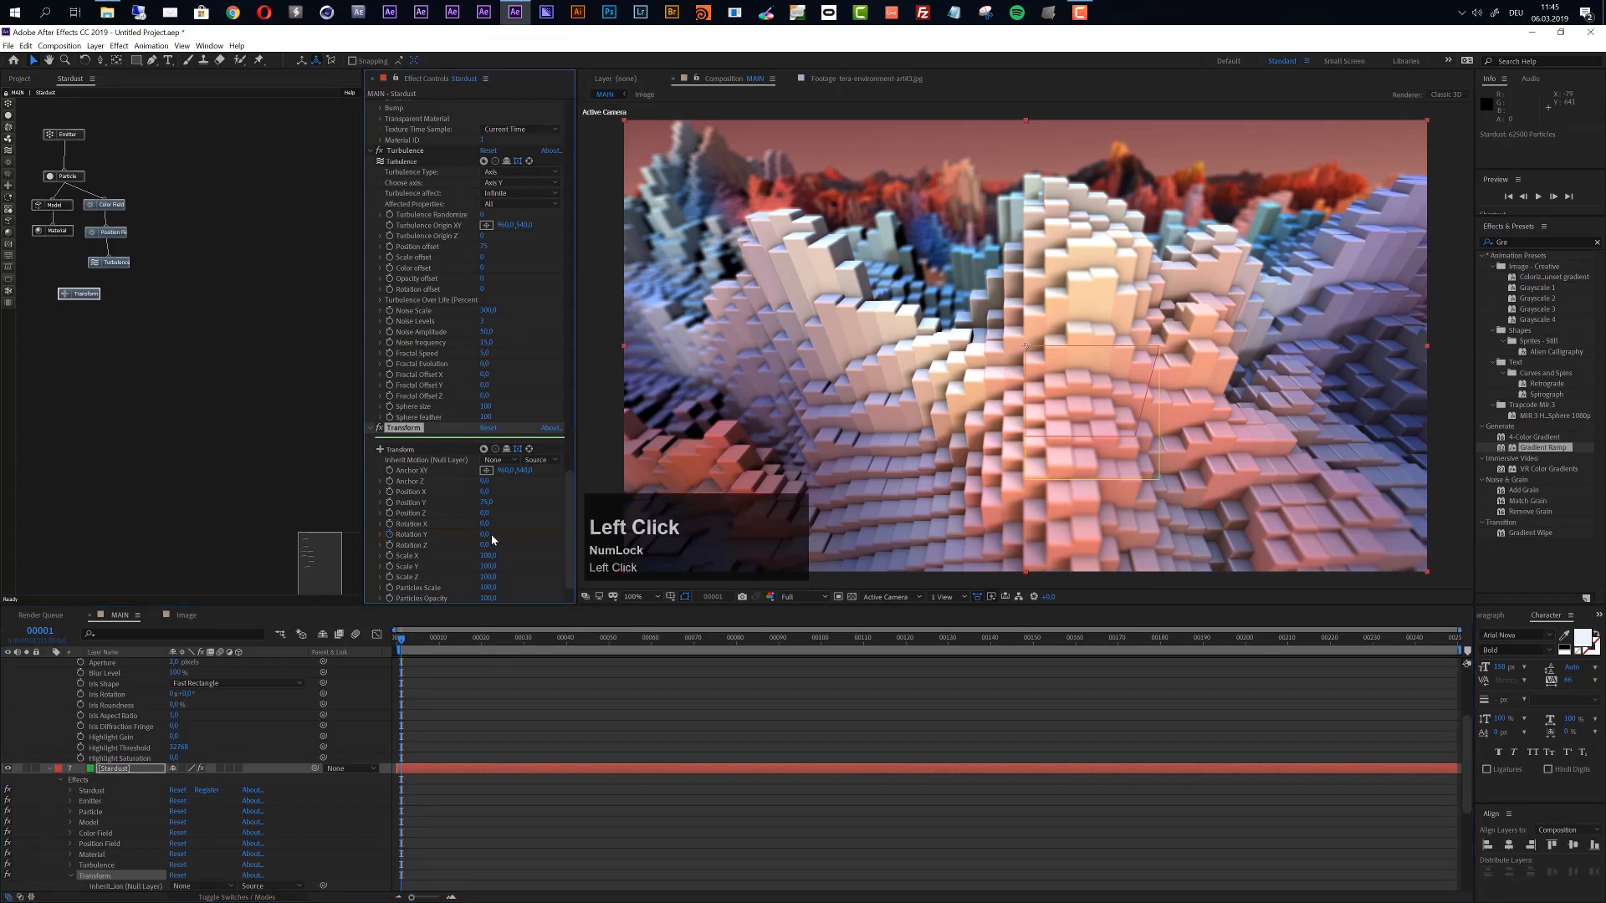
text(-3)
key(Return)
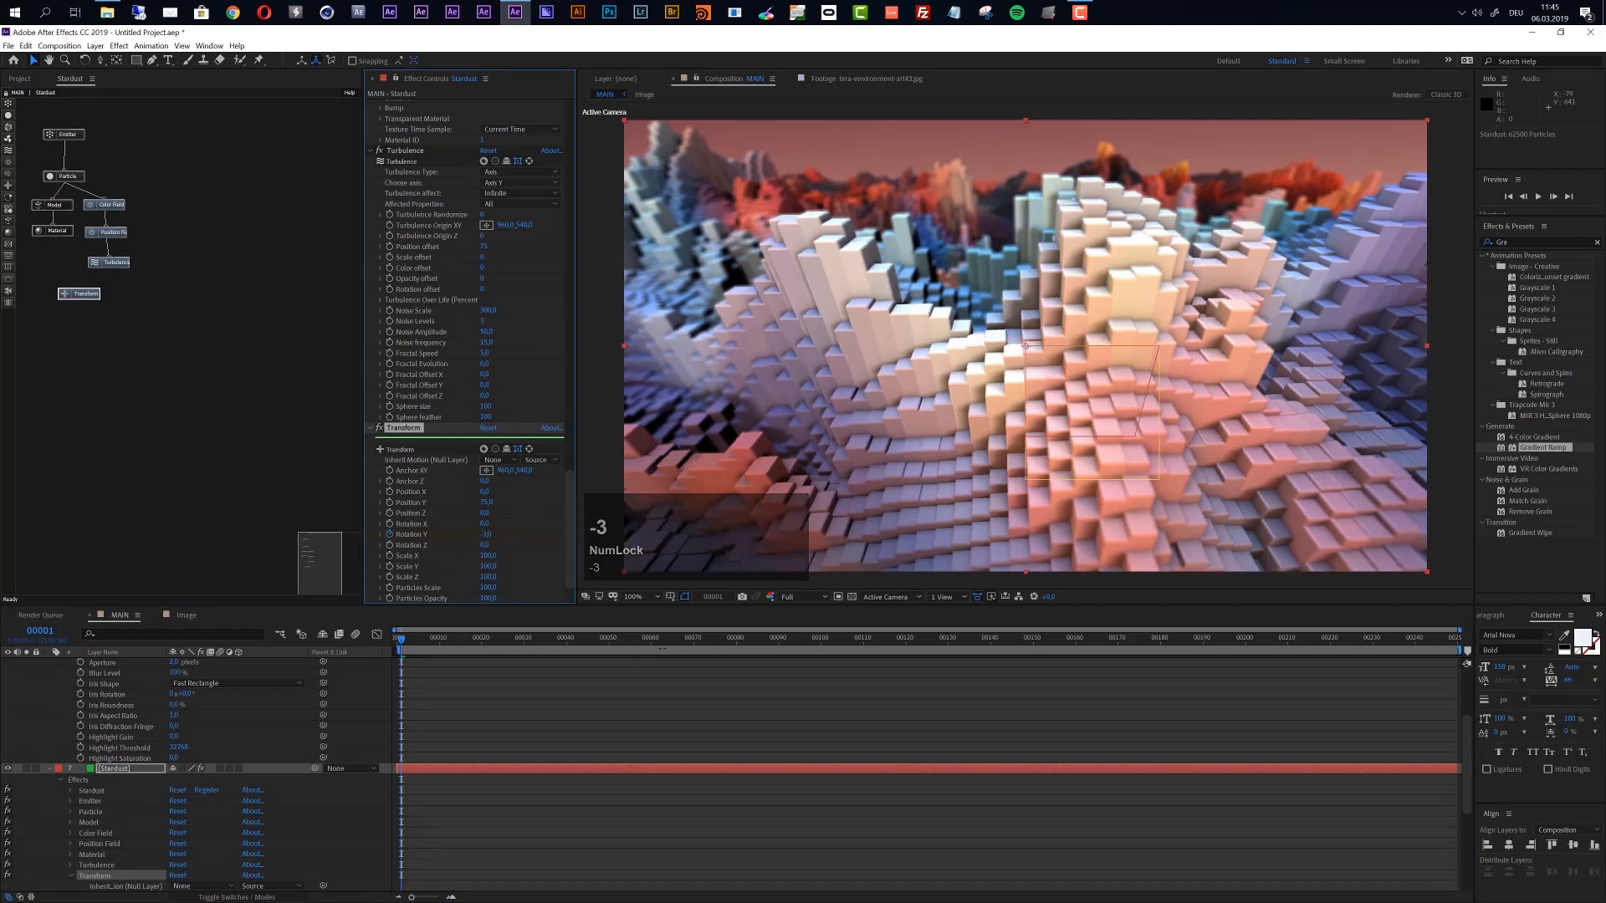
Keyframe the Transform node's Rotation Y at 3 on frame 50
click(609, 644)
click(487, 535)
text(3)
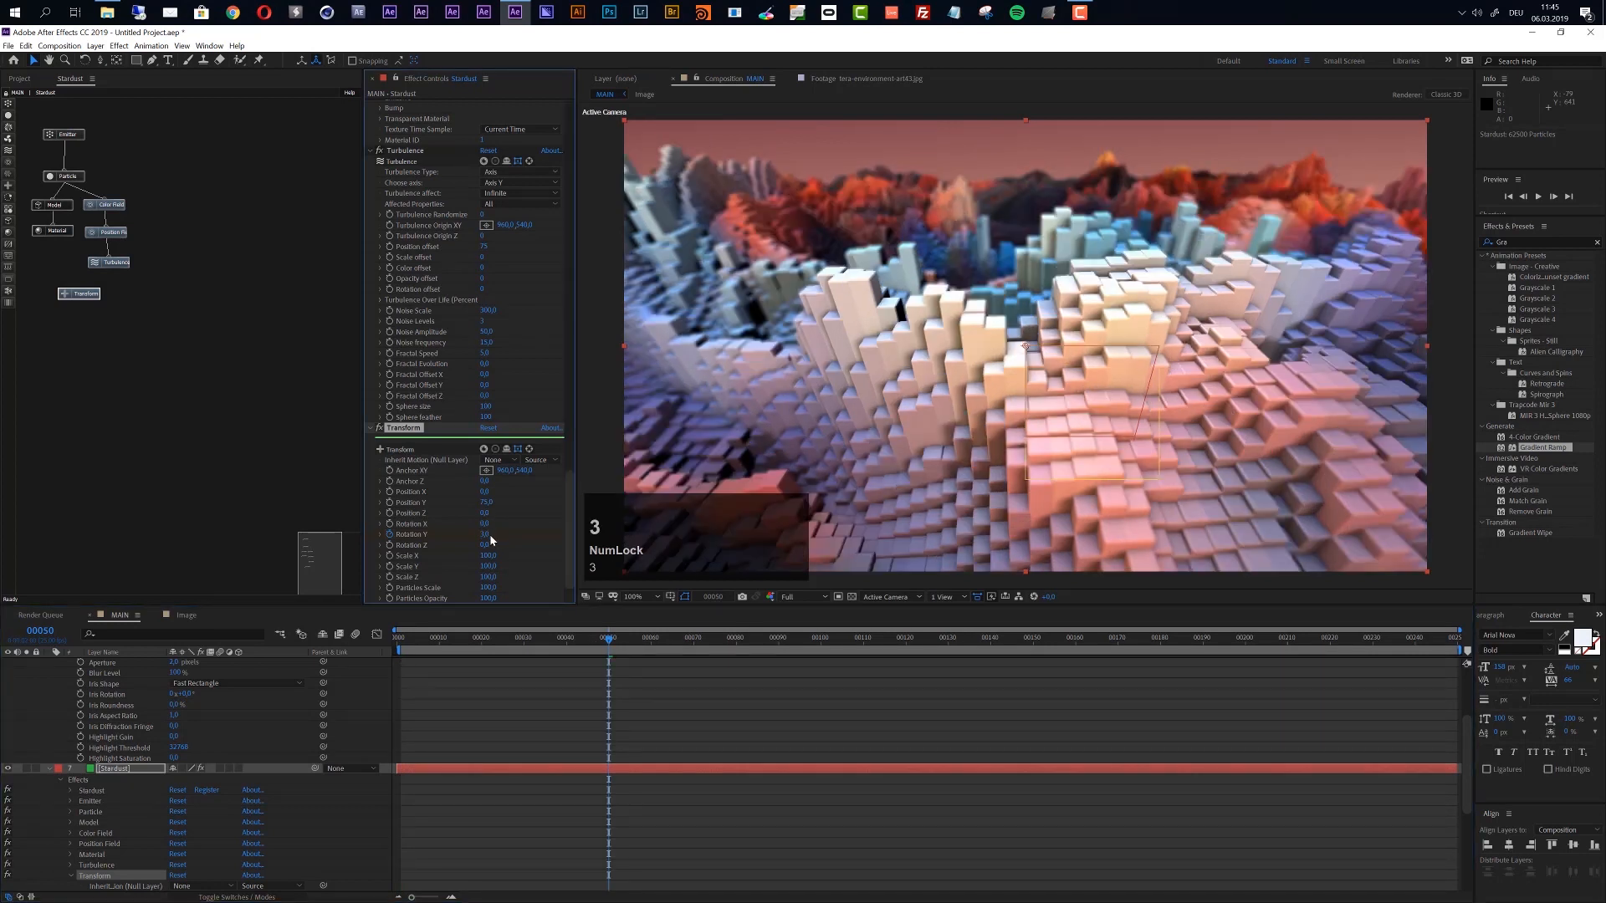
key(Return)
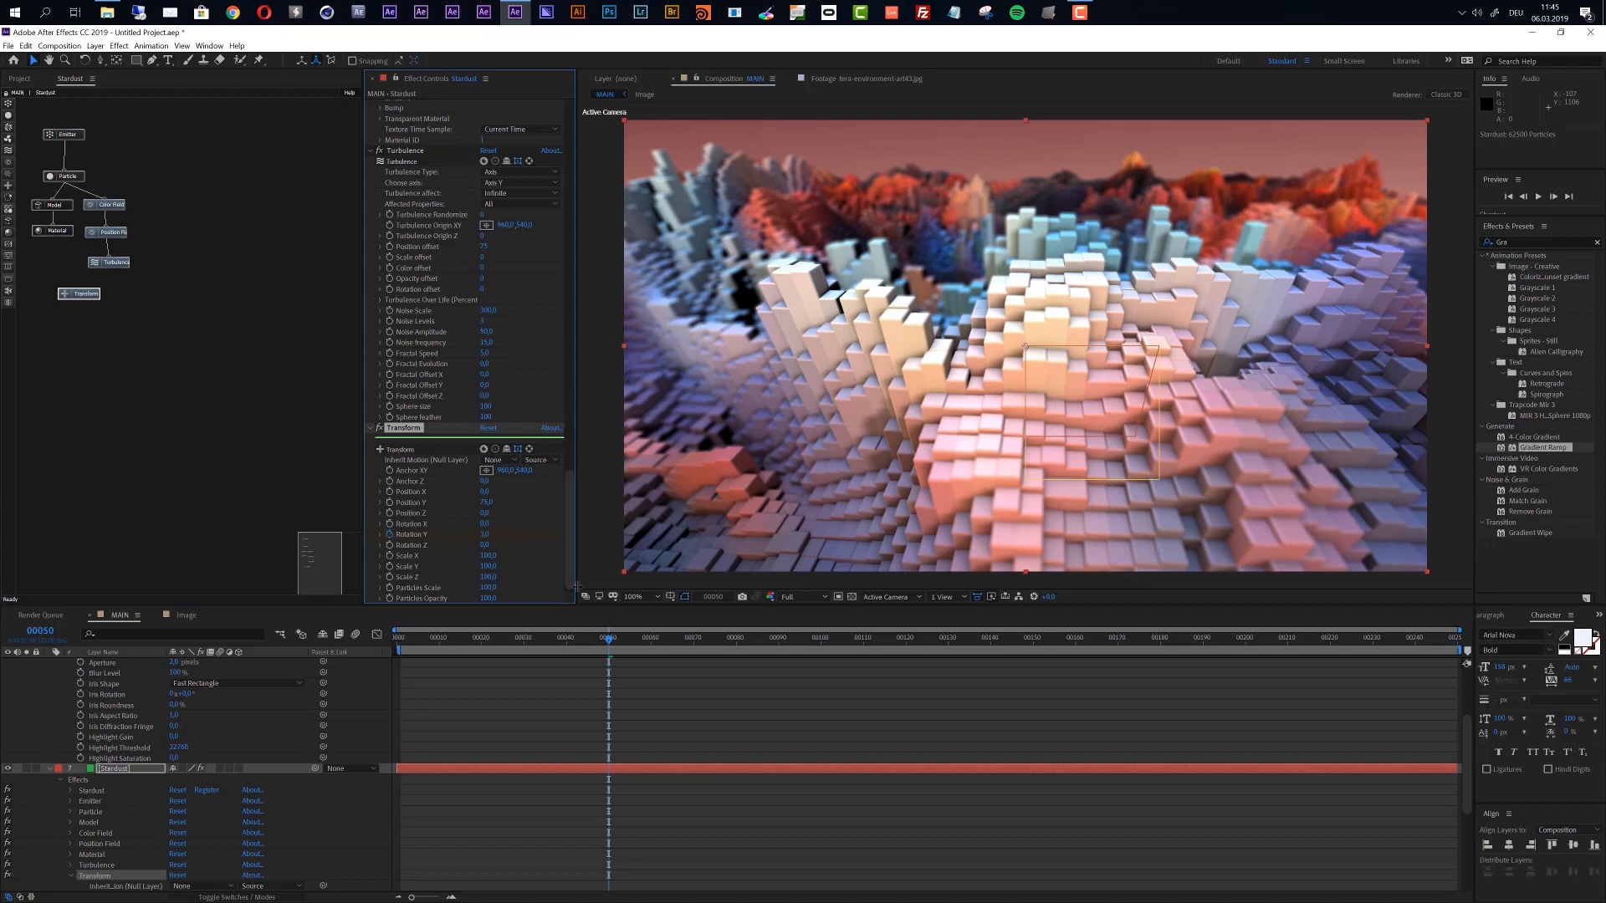
End the work area at frame 50 and preview the rotation animation
key(n)
key(space)
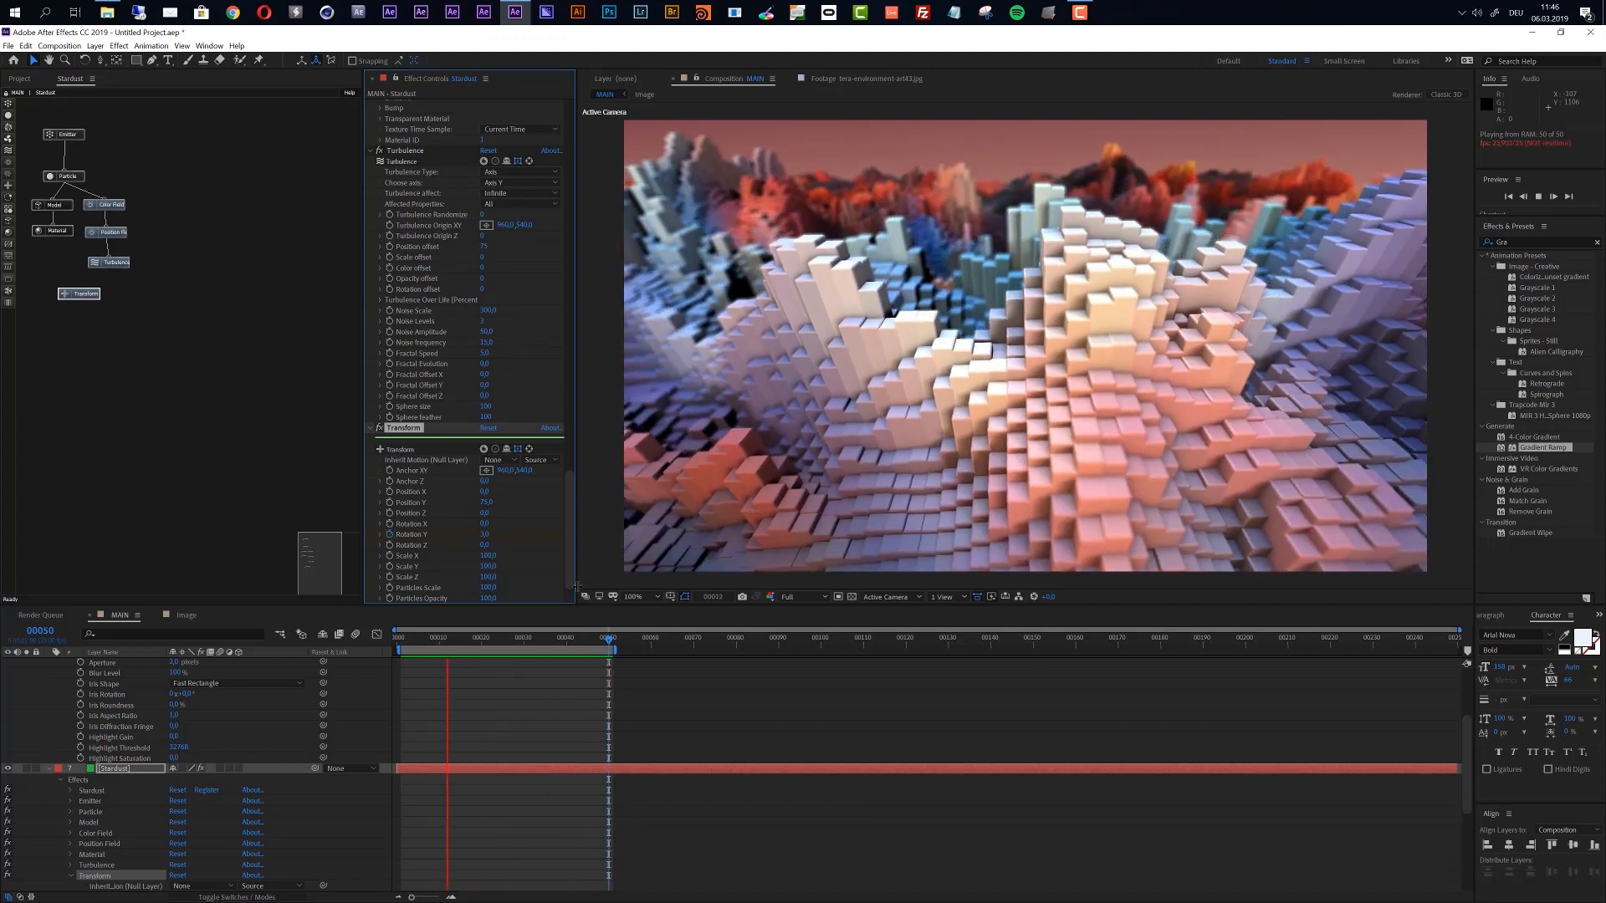
key(space)
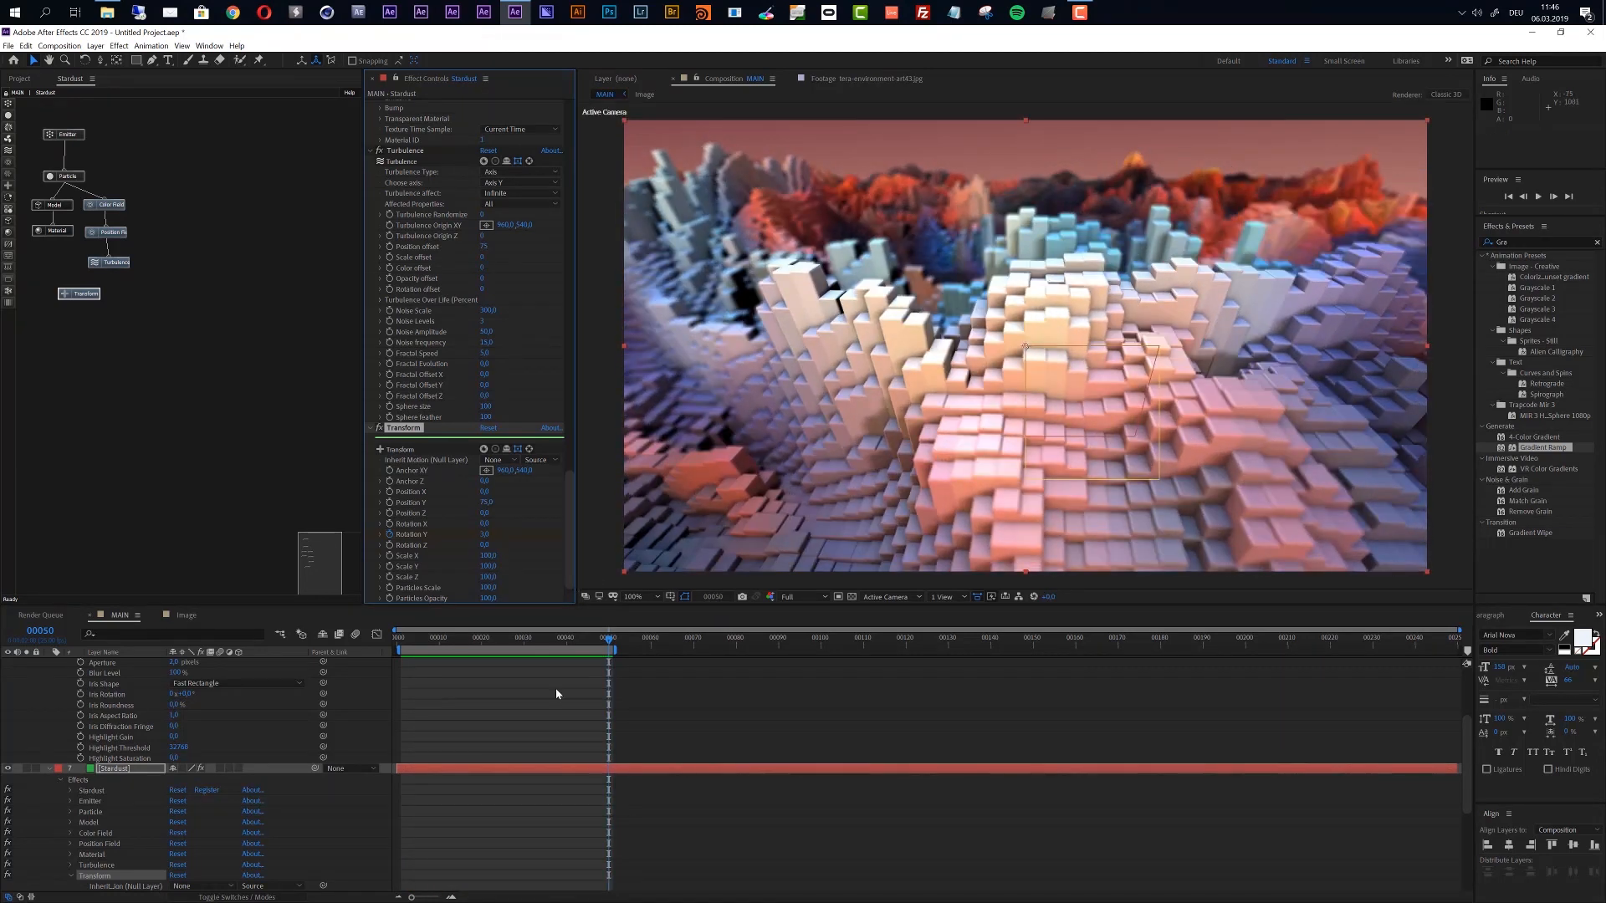
Set the Stardust Particle node's Size to 3.8 pixels
click(70, 177)
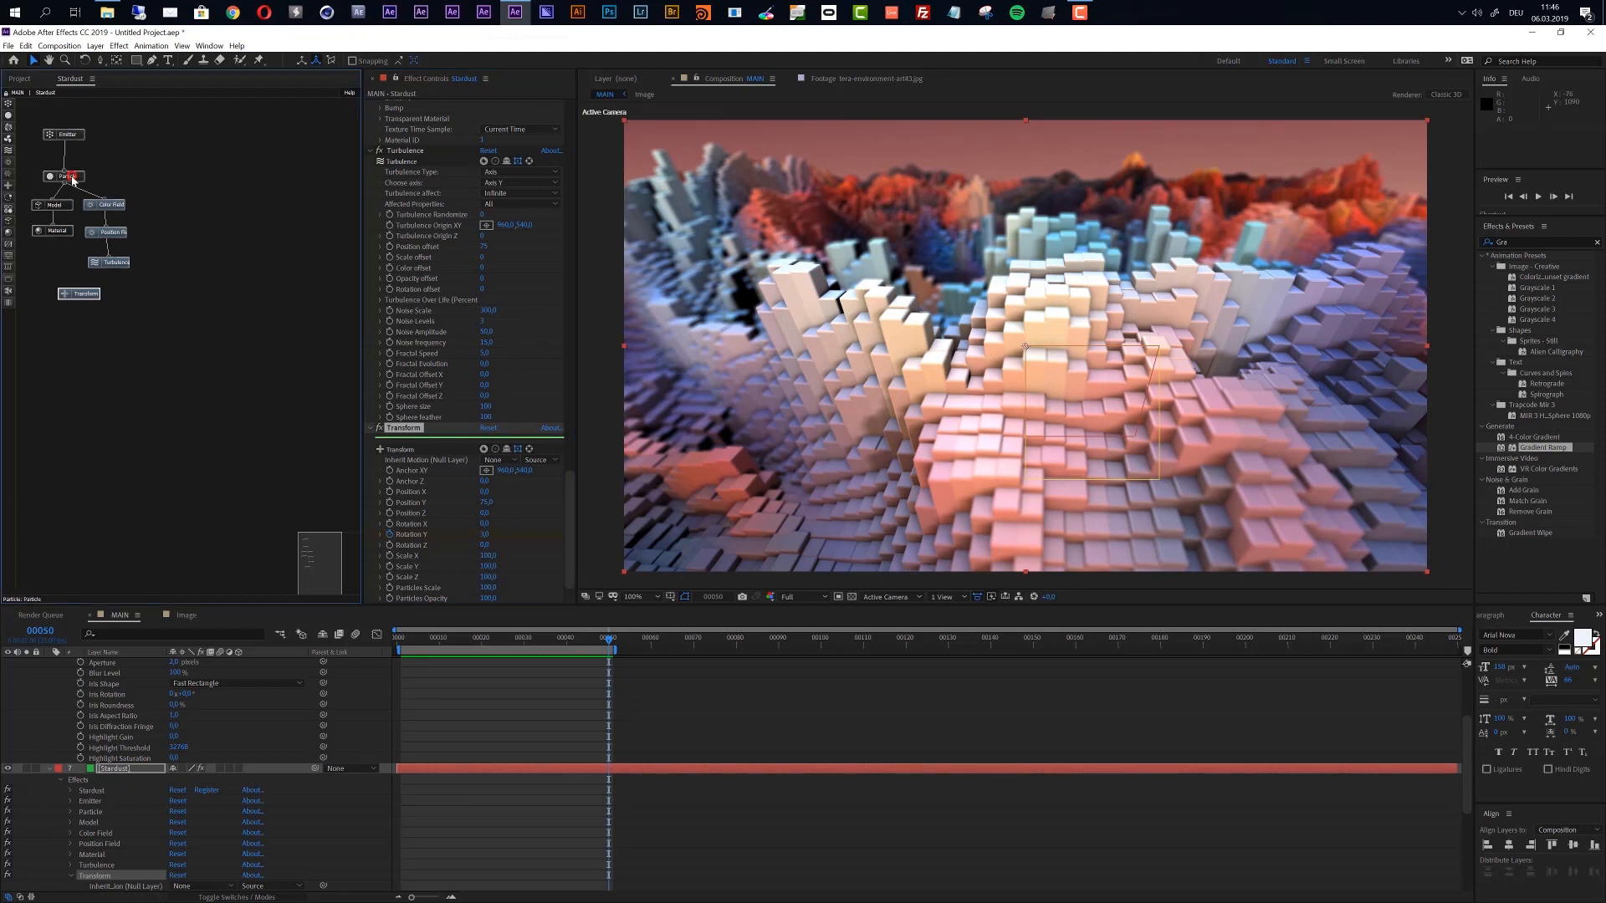
click(484, 179)
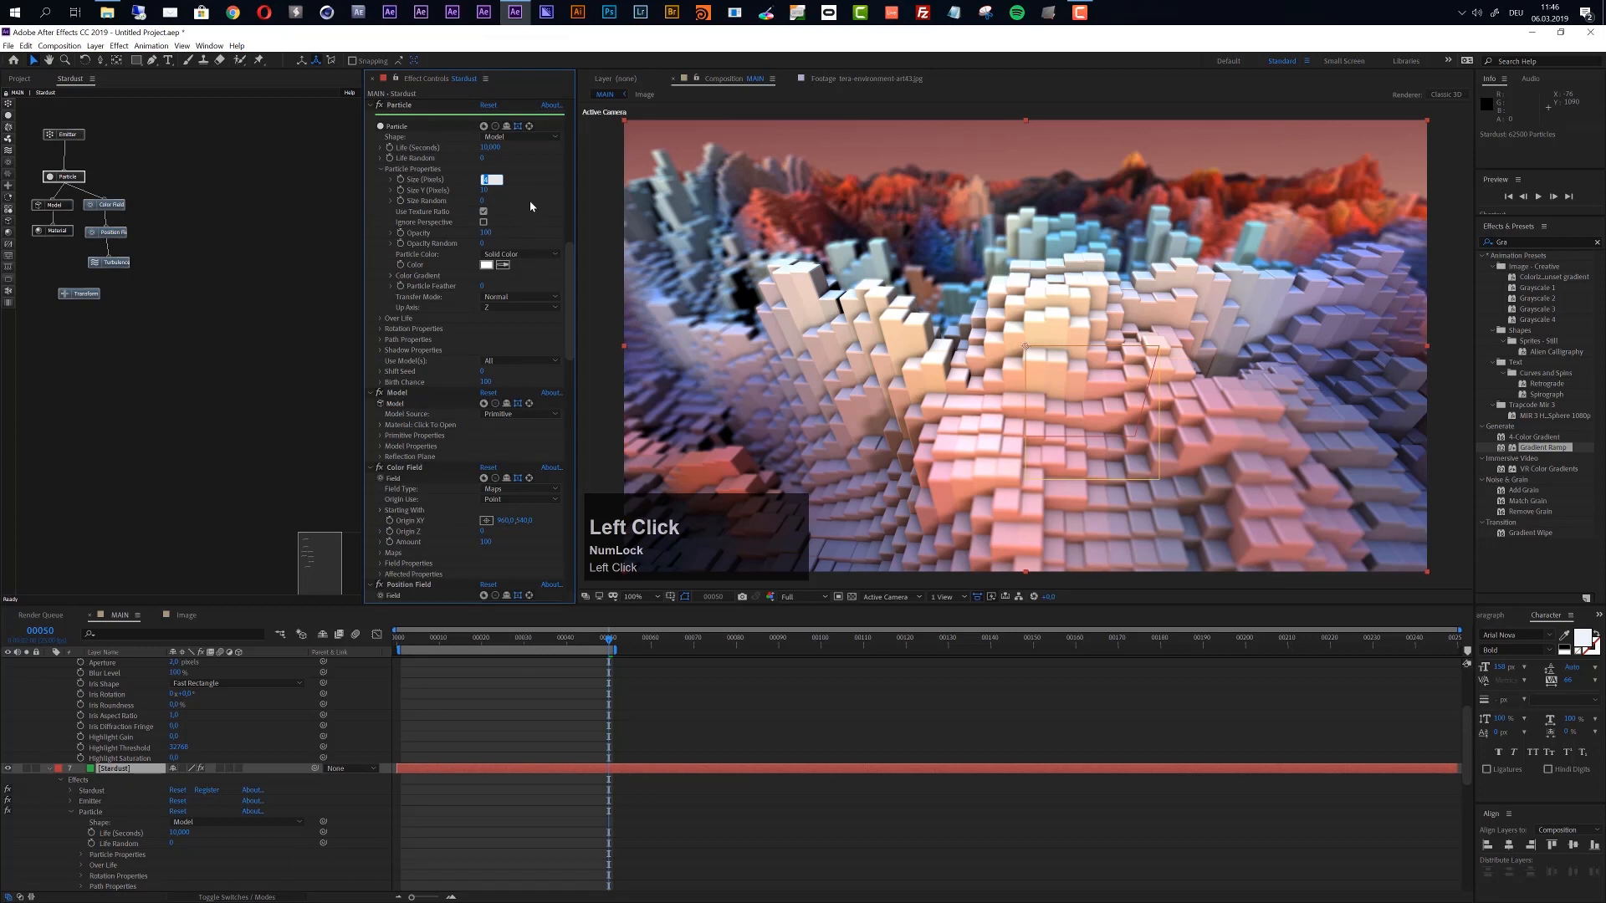
text(3,8)
key(Return)
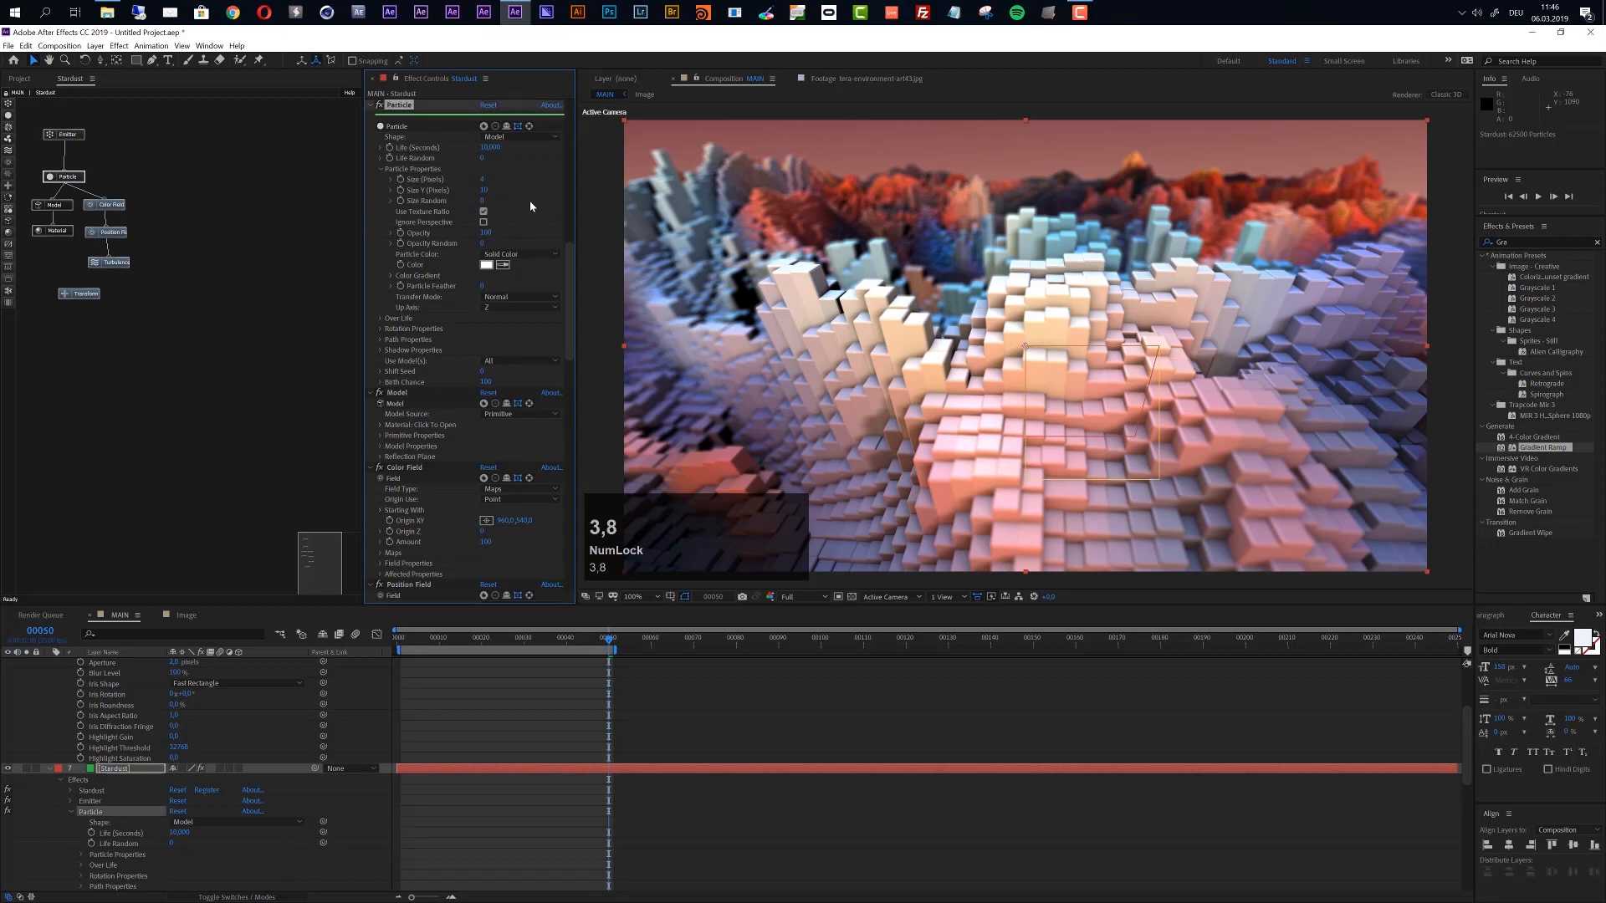